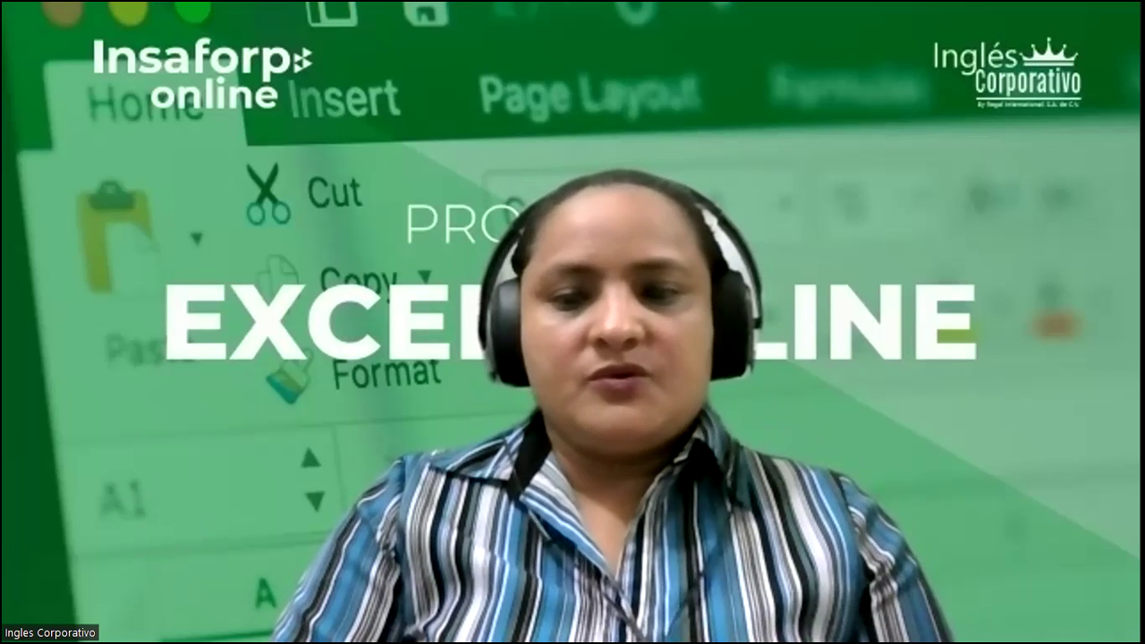
Bring the Chrome course outline forward in place of Zoom's full-screen webcam view
key("alt+Tab")
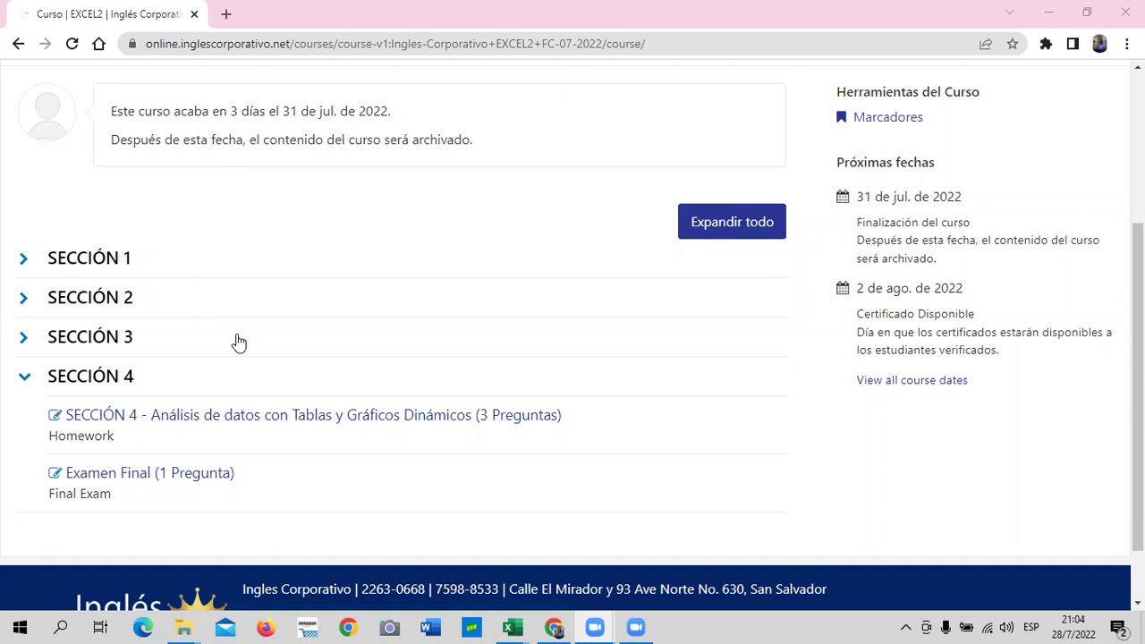
Open lesson 4.10 Personalizar Gráficos Dinámicos from Section 4 and look over its video page
left_click(328, 420)
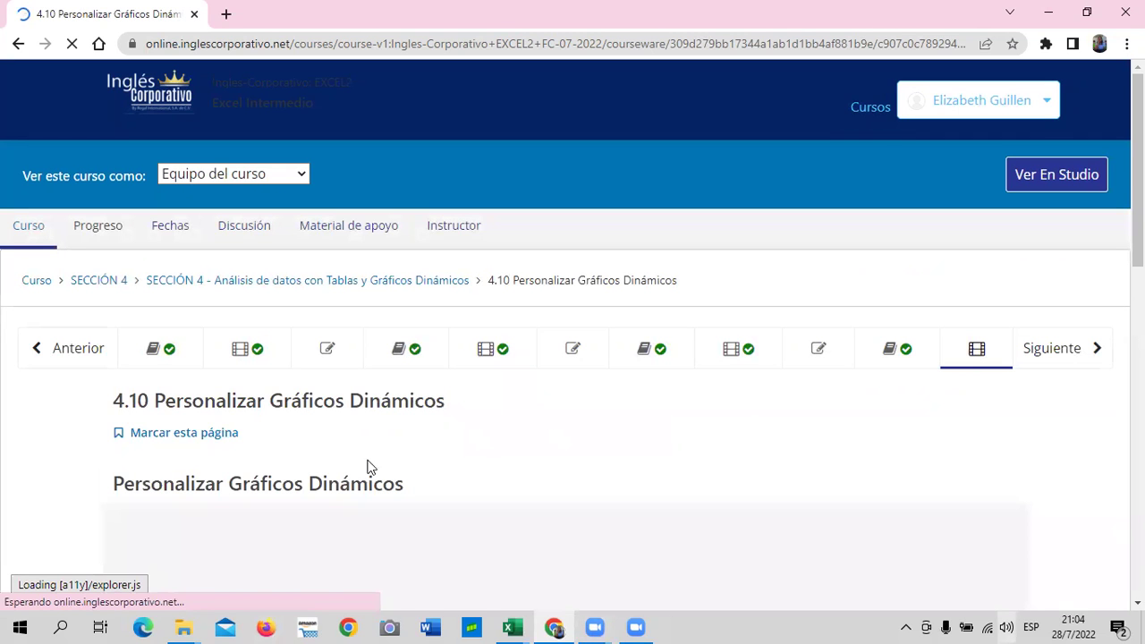
scroll(515, 434, "down", 2)
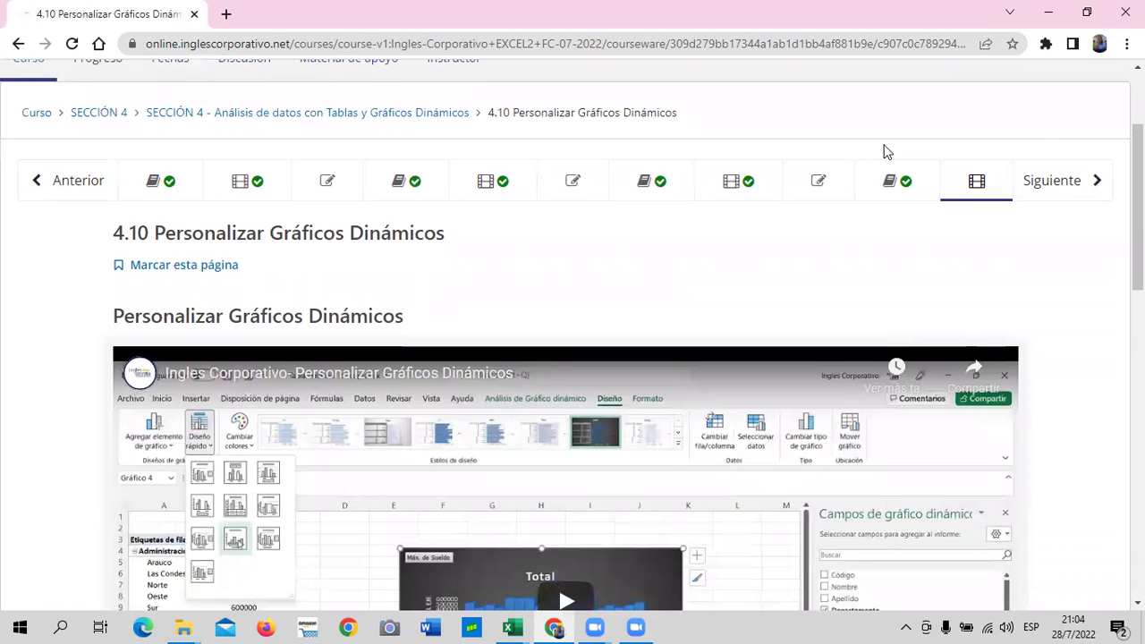
scroll(530, 298, "down", 2)
scroll(530, 299, "down", 2)
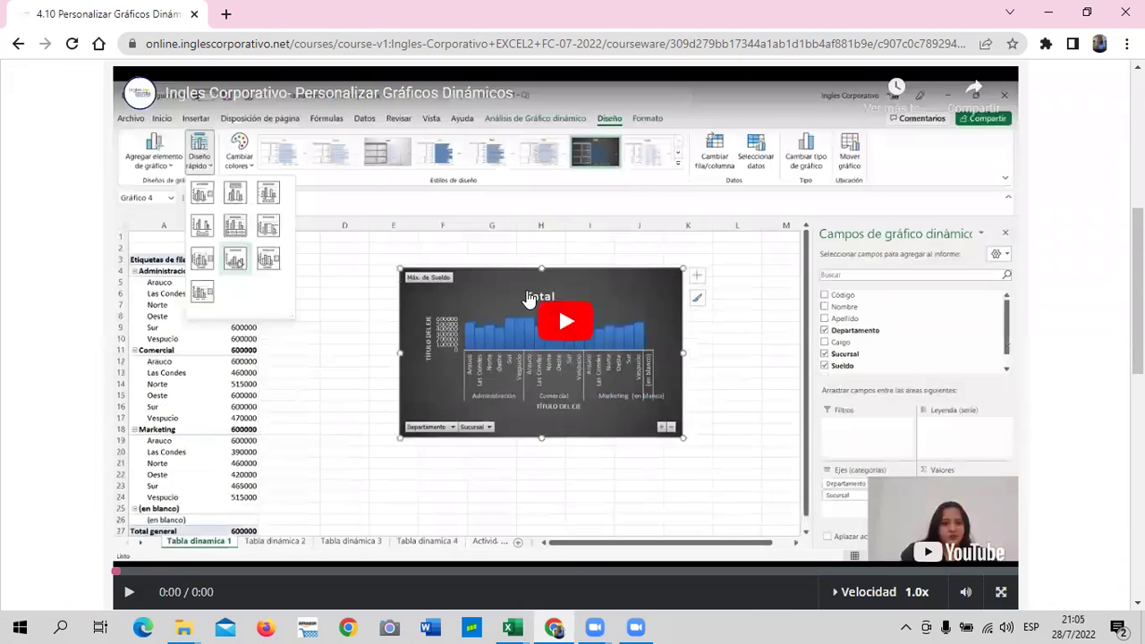
scroll(437, 419, "up", 3)
scroll(436, 419, "up", 2)
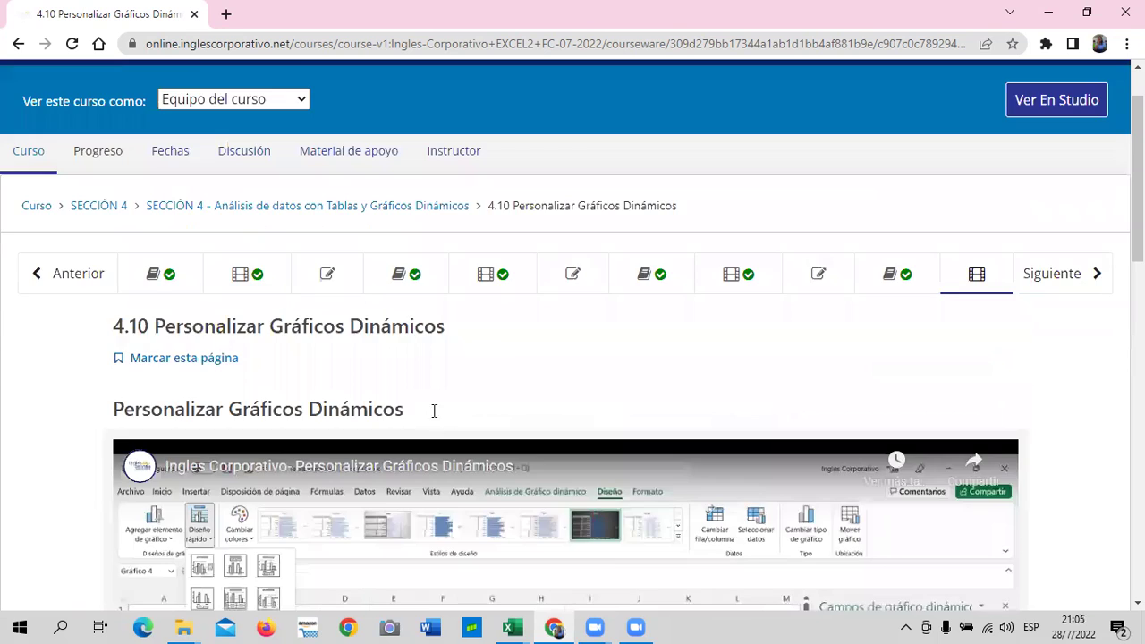
scroll(435, 409, "up", 1)
left_click(905, 351)
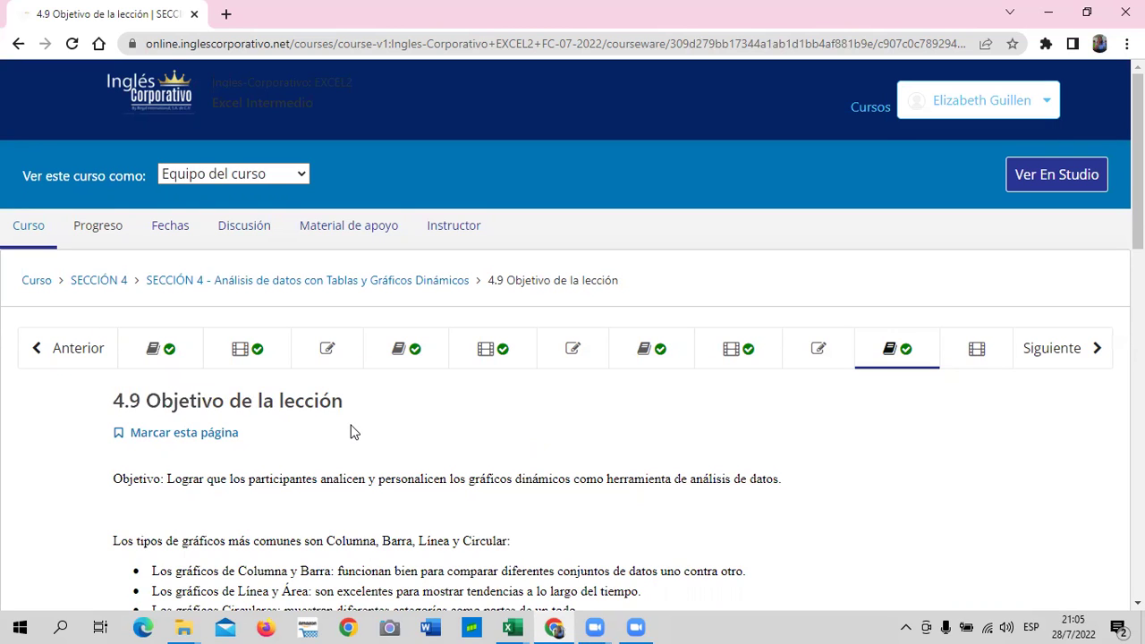
scroll(351, 427, "down", 1)
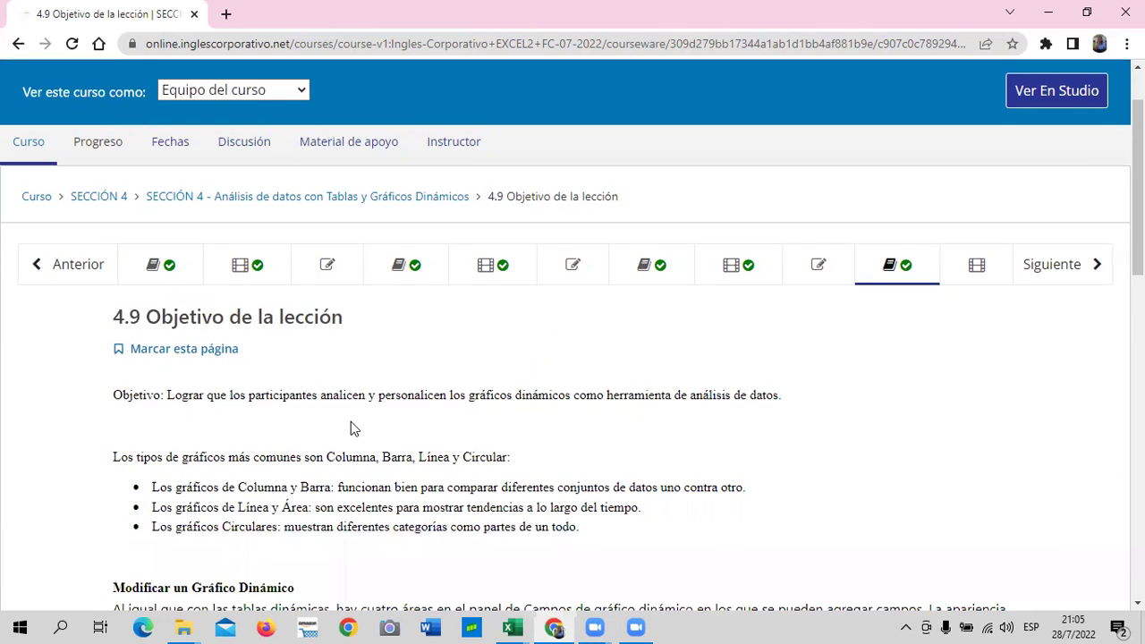
scroll(351, 423, "down", 1)
scroll(350, 423, "down", 3)
scroll(351, 423, "down", 3)
scroll(351, 422, "down", 4)
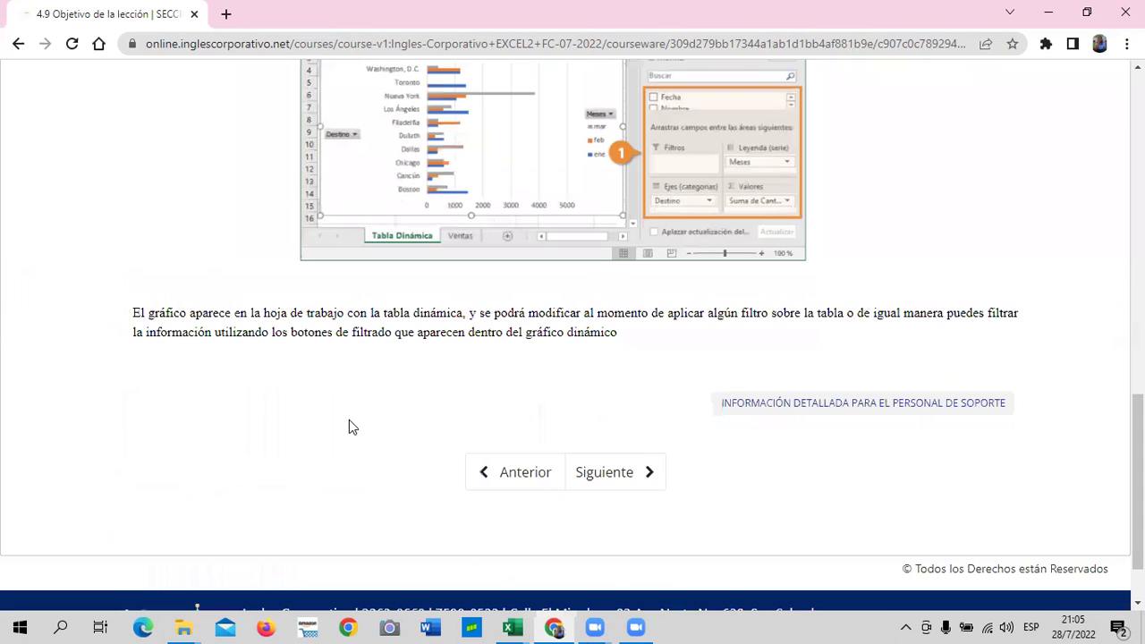
scroll(349, 420, "up", 3)
scroll(349, 419, "up", 2)
scroll(349, 420, "up", 2)
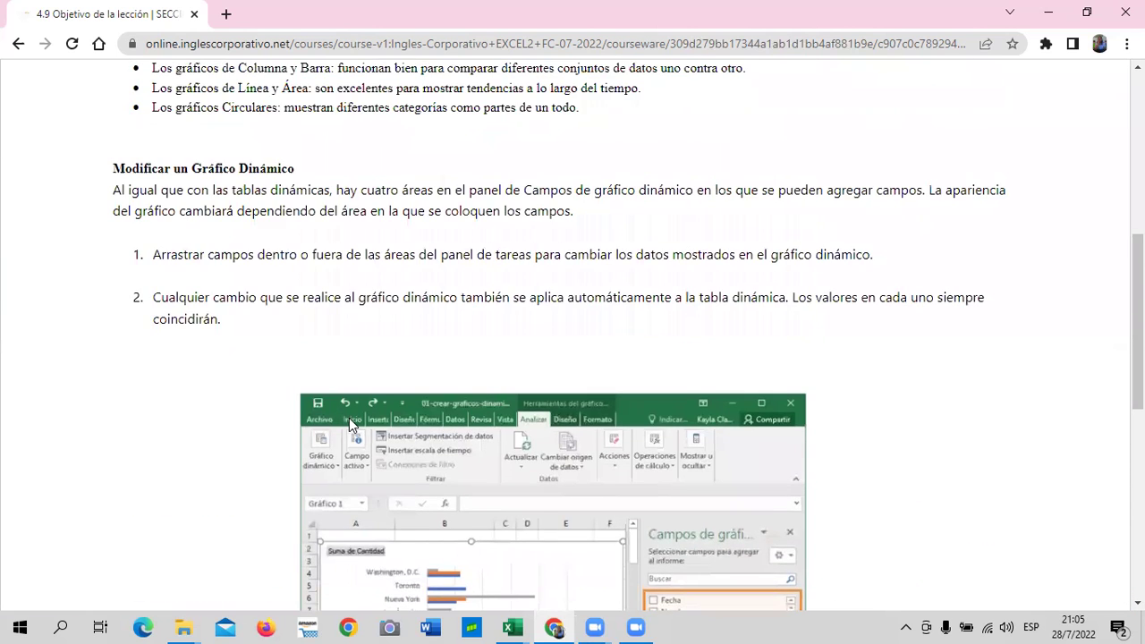
scroll(349, 420, "up", 3)
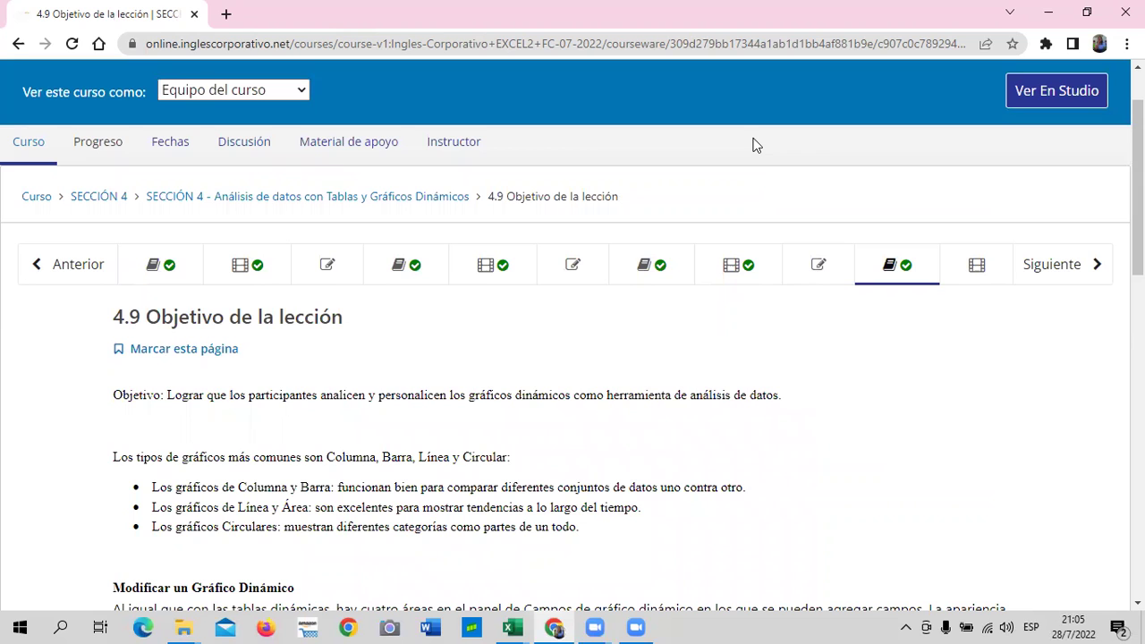
left_click(972, 271)
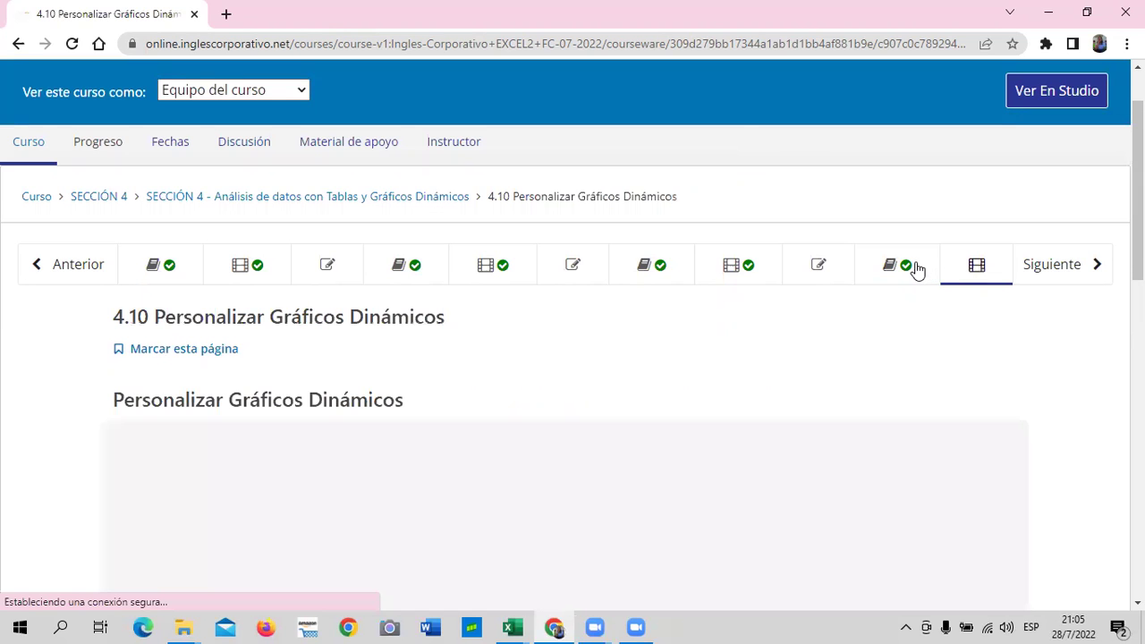
Return to unit 4.9 Objetivo de la lección and scroll through its chart-type explanation
left_click(916, 270)
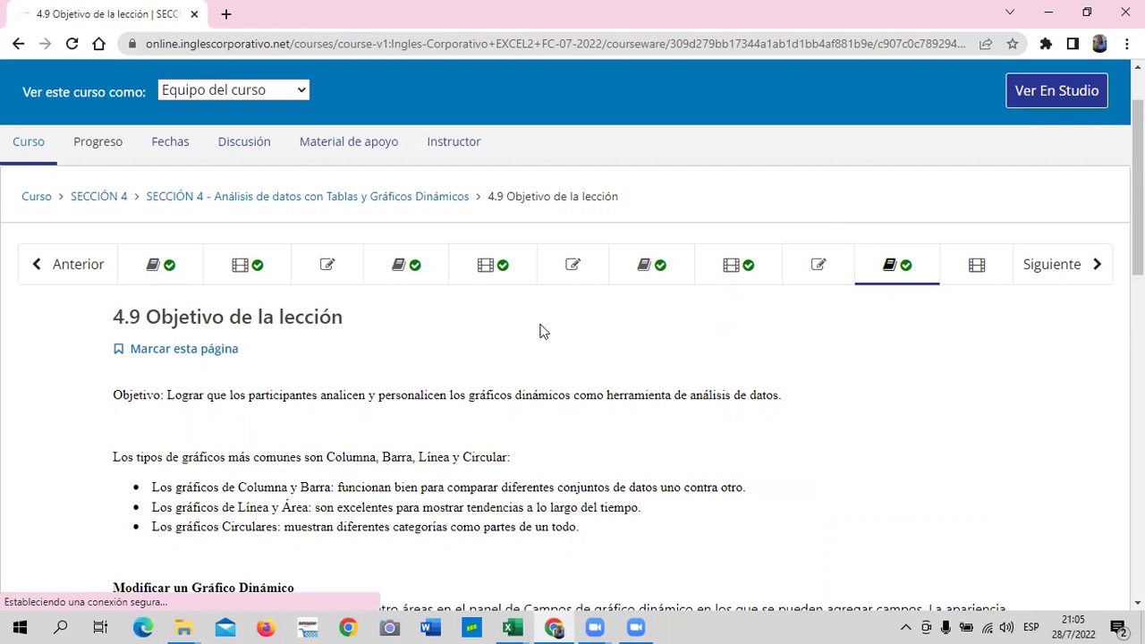
scroll(540, 331, "down", 2)
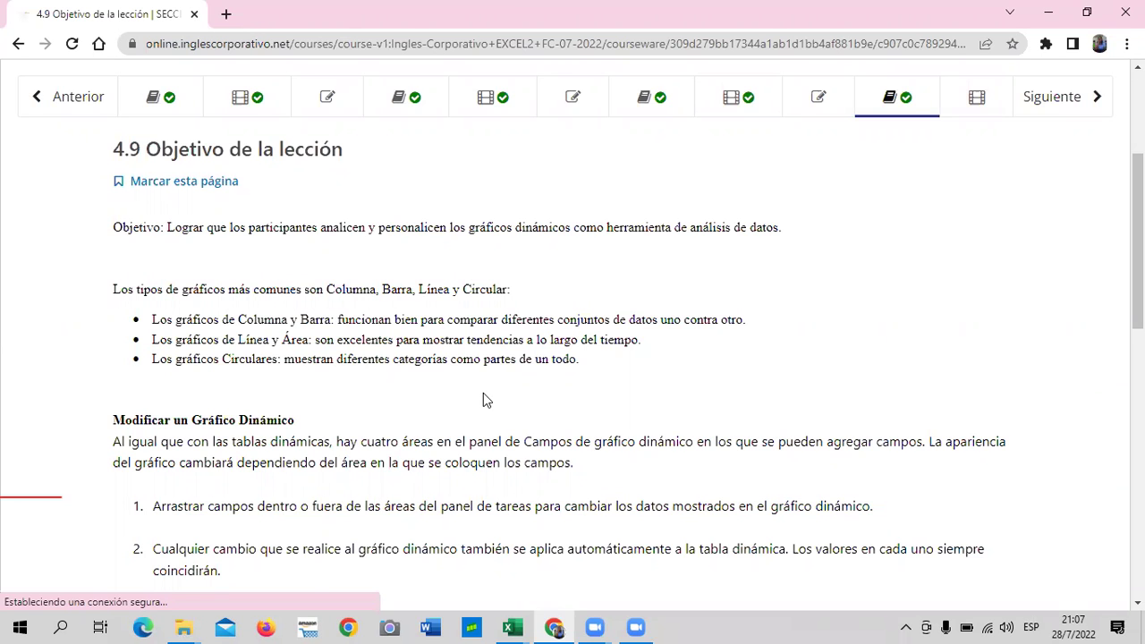
scroll(484, 400, "down", 3)
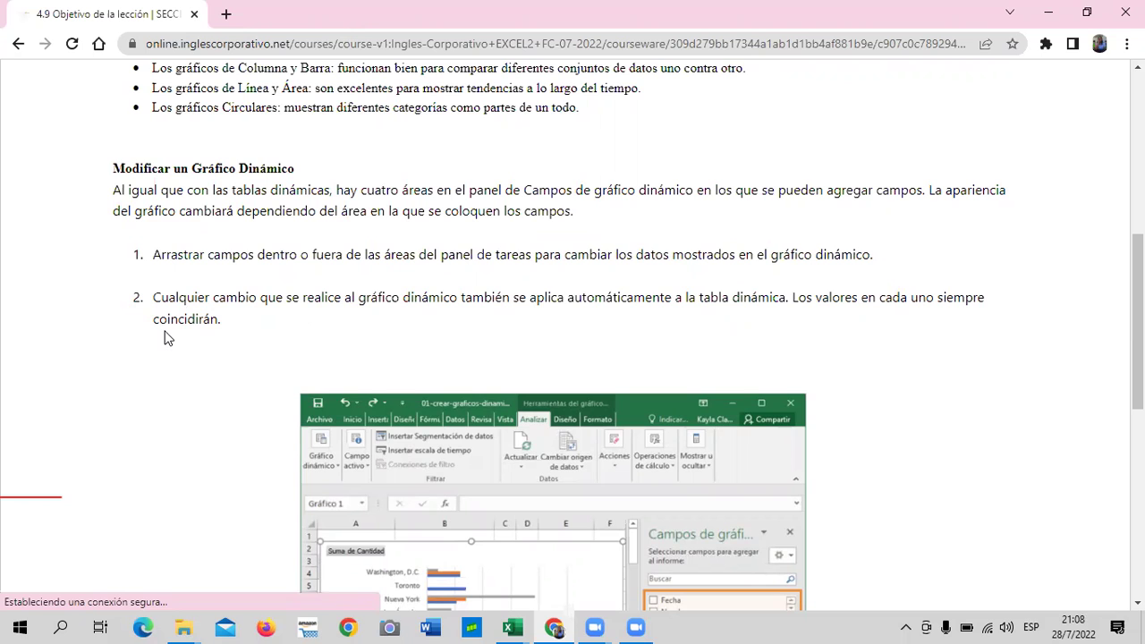
scroll(165, 338, "down", 2)
scroll(165, 338, "down", 1)
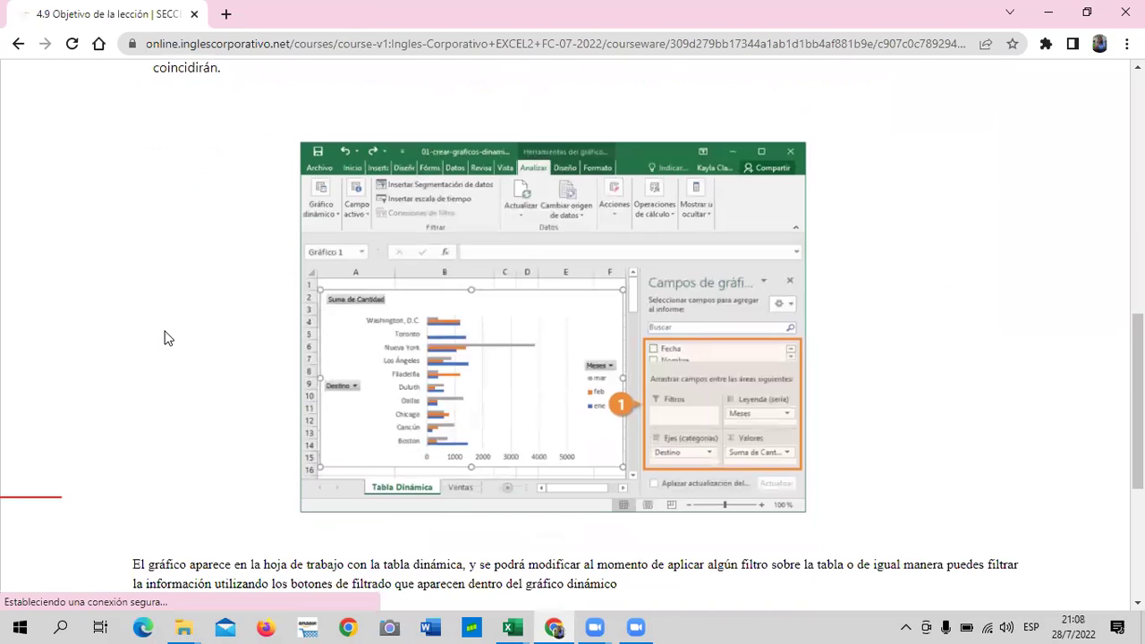
scroll(165, 338, "down", 1)
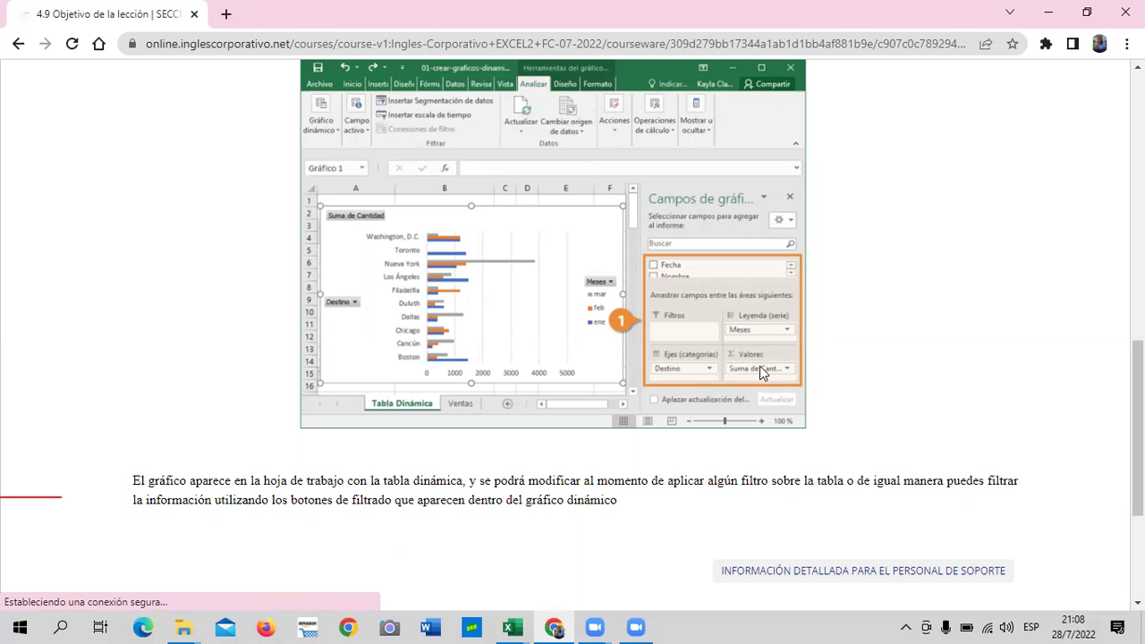
scroll(299, 550, "down", 2)
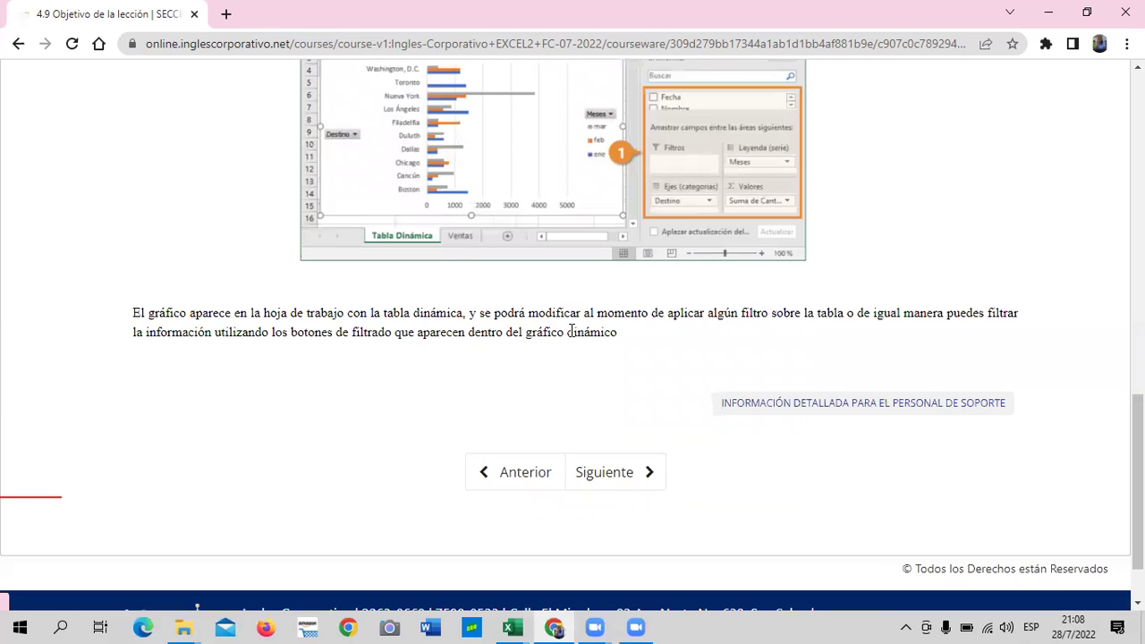
Advance to lesson 4.10, then switch to the Tabla dinámica 1 Excel workbook
left_click(622, 479)
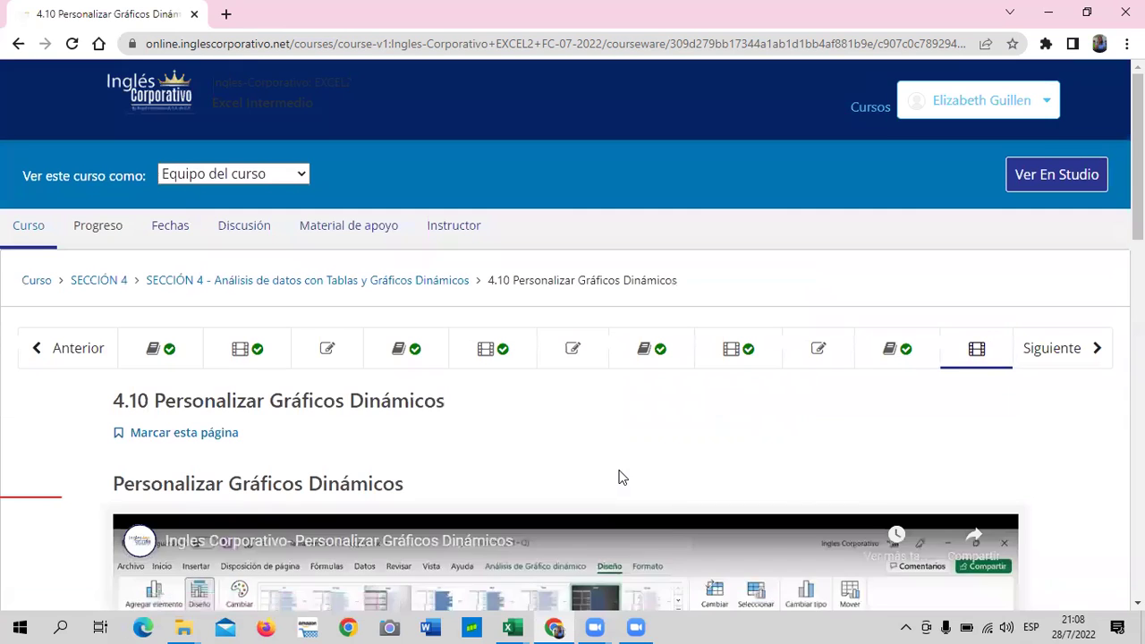
scroll(619, 476, "down", 4)
scroll(616, 475, "down", 3)
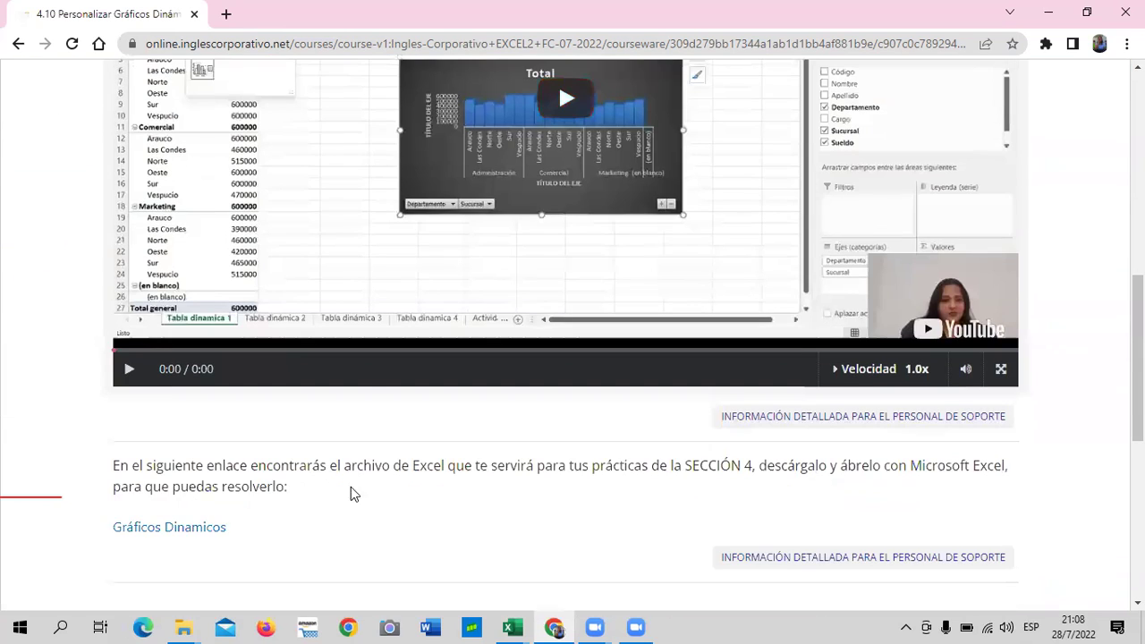
scroll(351, 488, "up", 3)
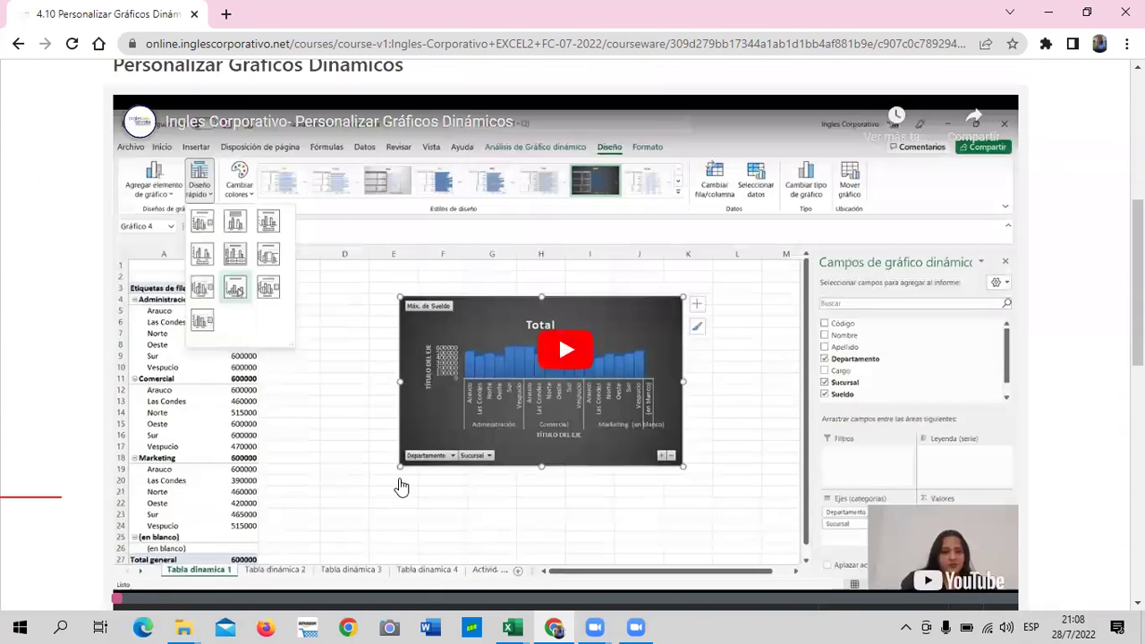
left_click(518, 627)
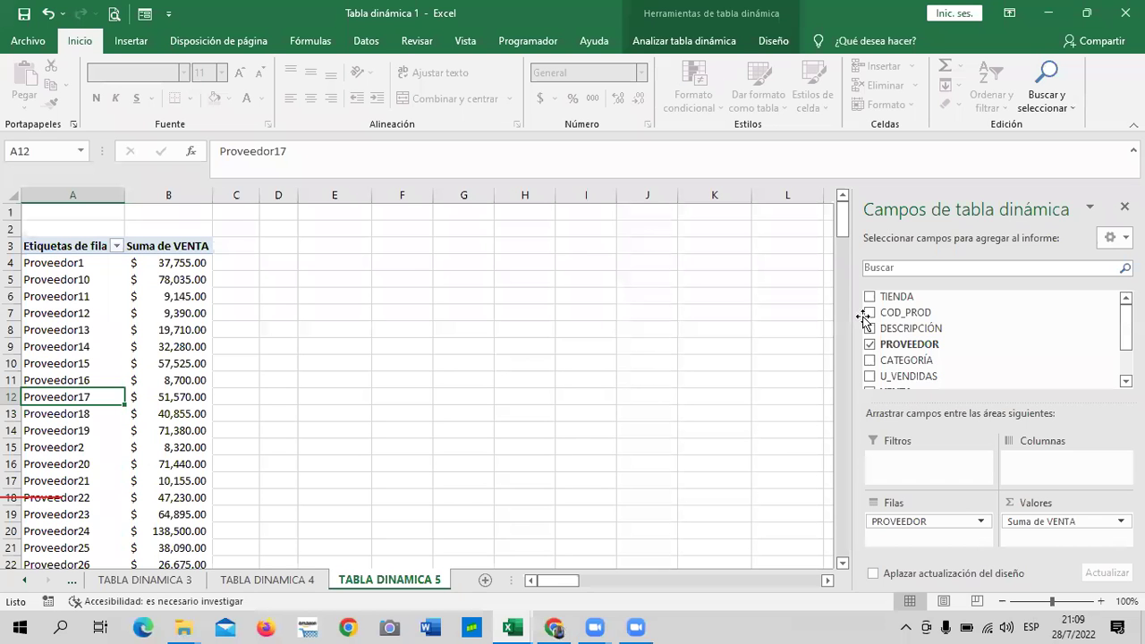
left_click(25, 579)
left_click(107, 581)
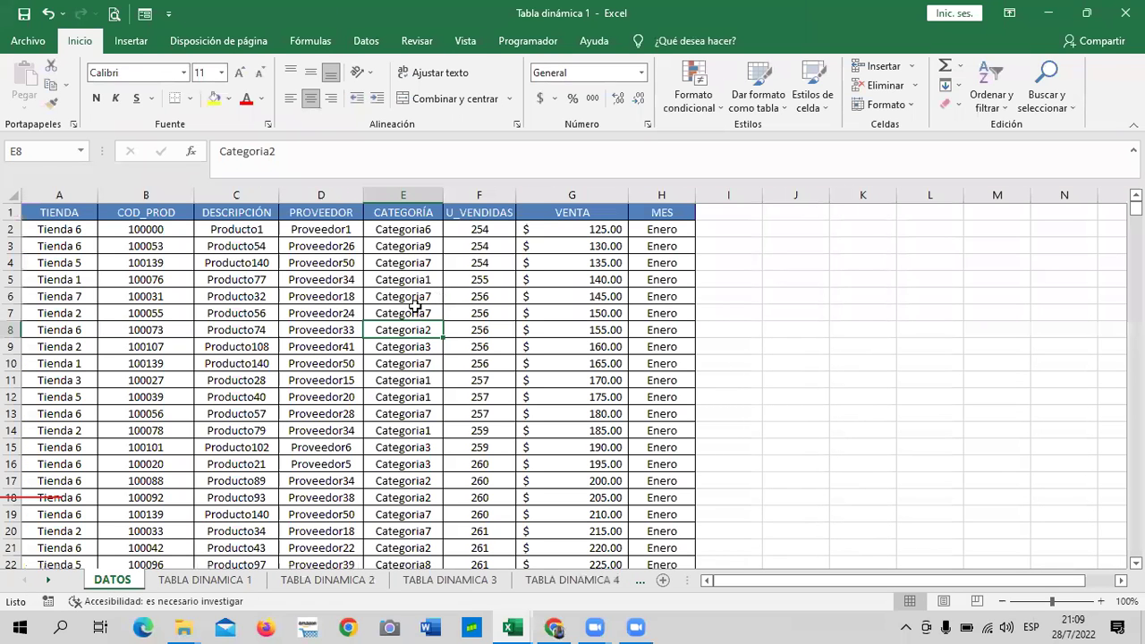
scroll(340, 320, "down", 3)
scroll(74, 208, "up", 3)
key("ctrl+Home")
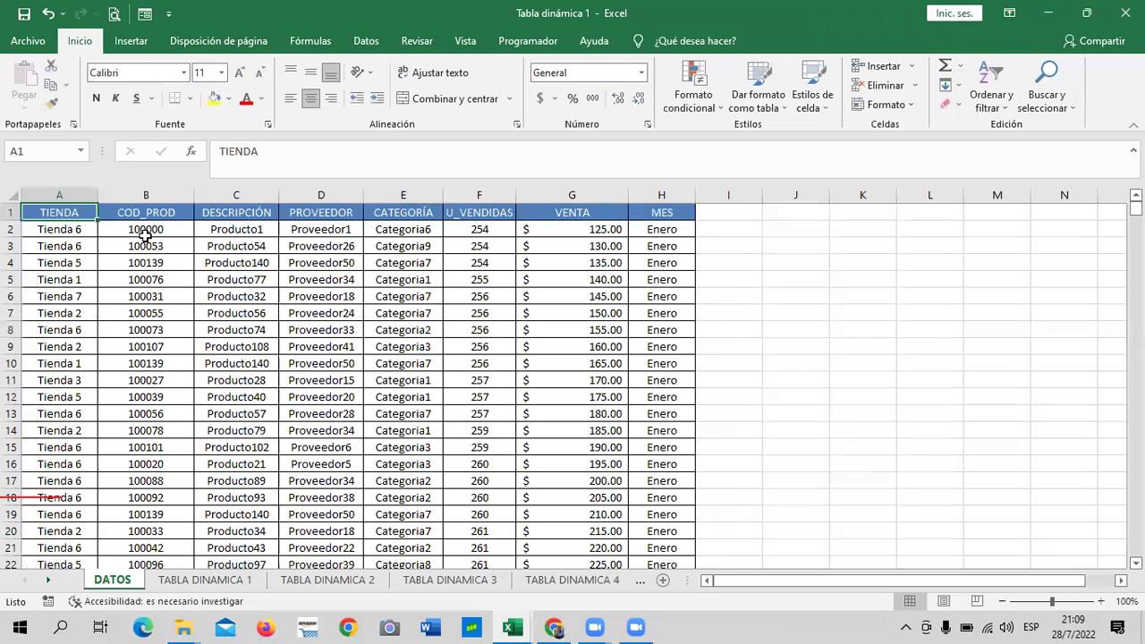
key("ctrl+Down")
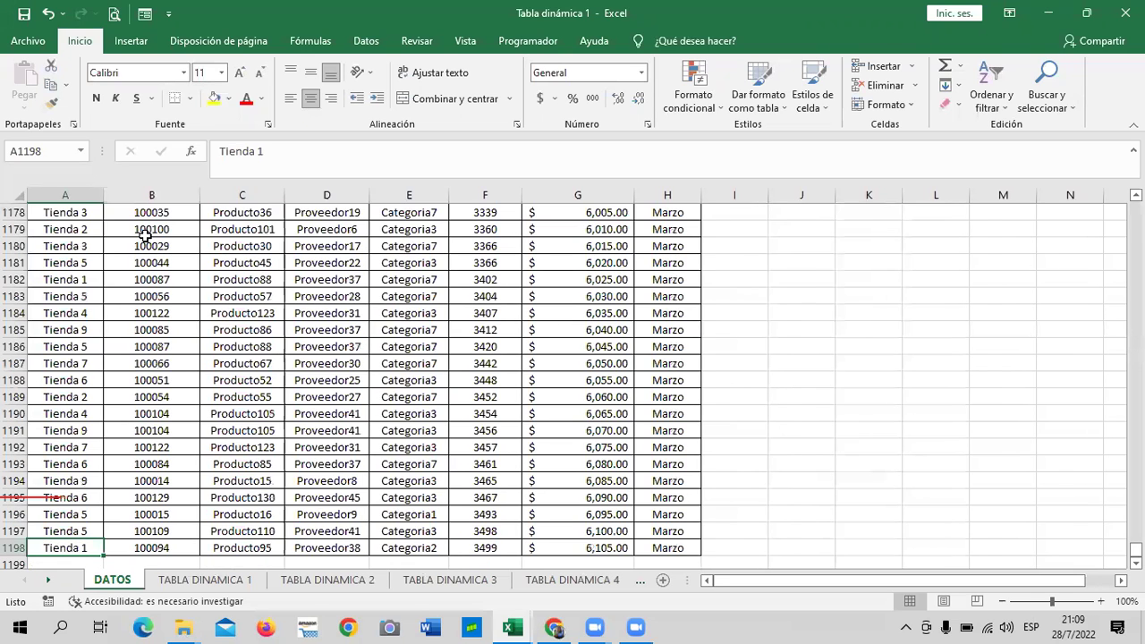
key("ctrl+Down")
scroll(89, 455, "up", 4)
key("ctrl+Up")
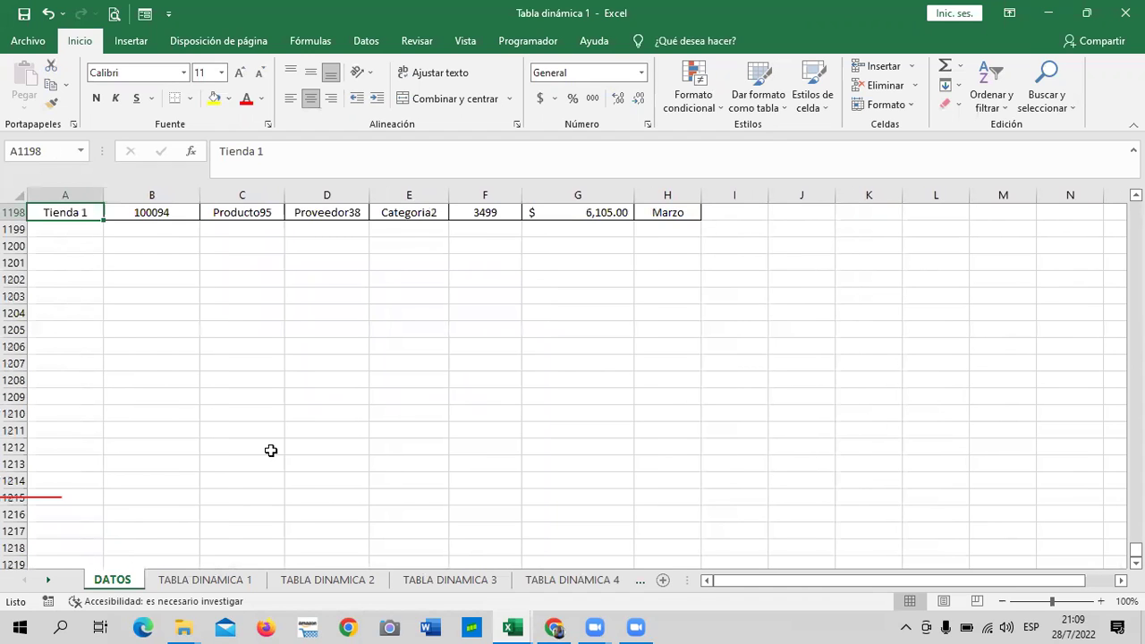
scroll(269, 452, "up", 1)
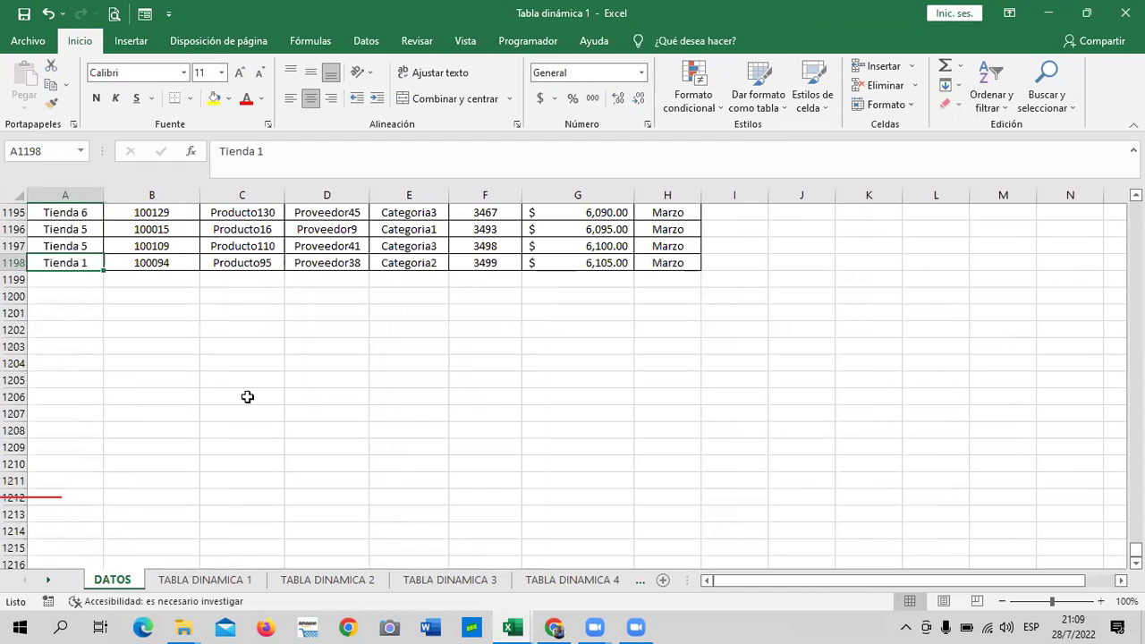
scroll(248, 397, "up", 2)
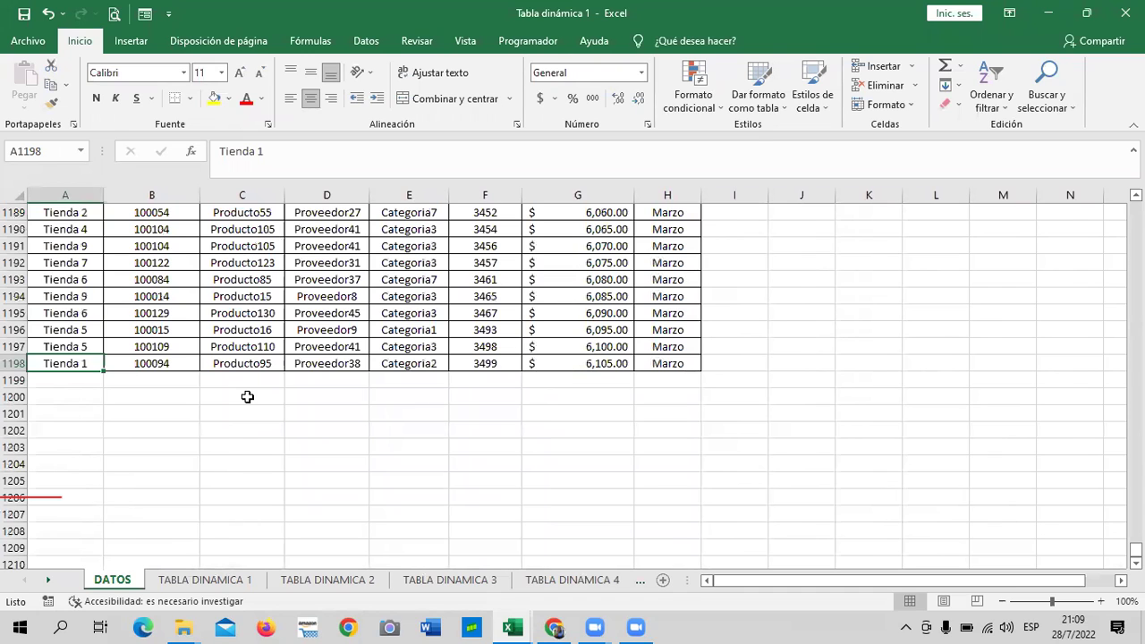
scroll(240, 414, "up", 13)
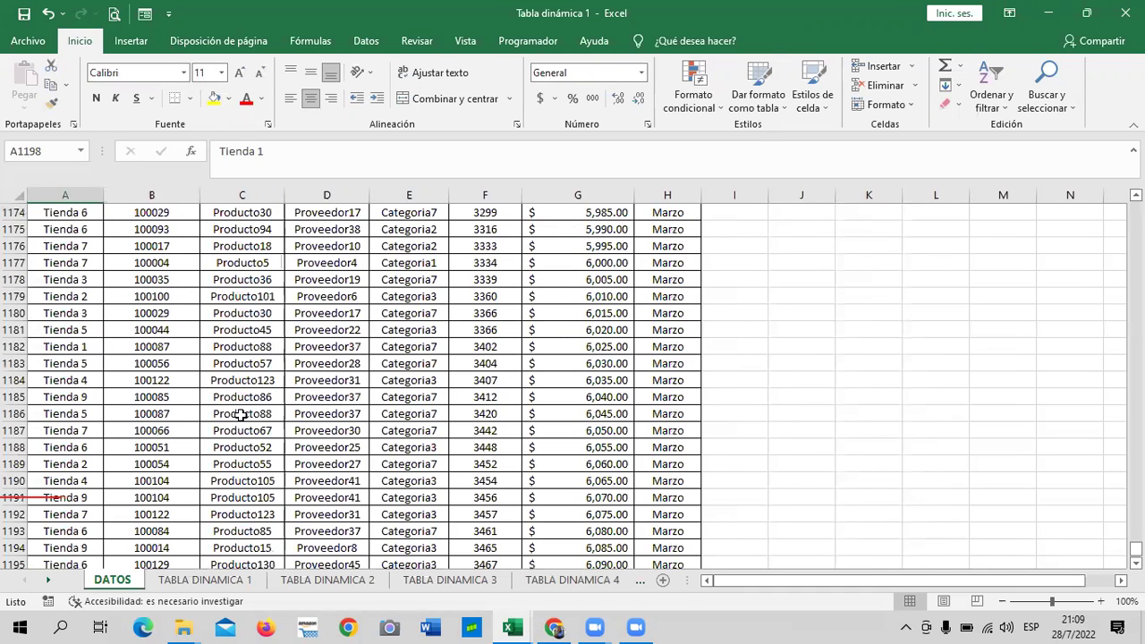
scroll(241, 407, "up", 12)
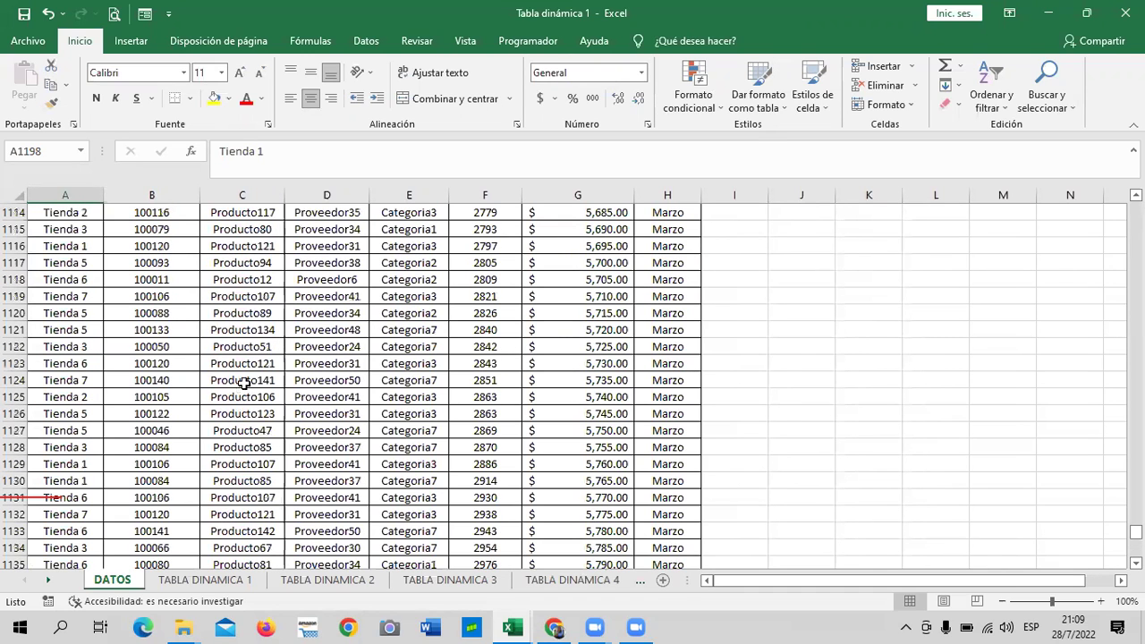
scroll(245, 381, "up", 20)
scroll(244, 376, "up", 19)
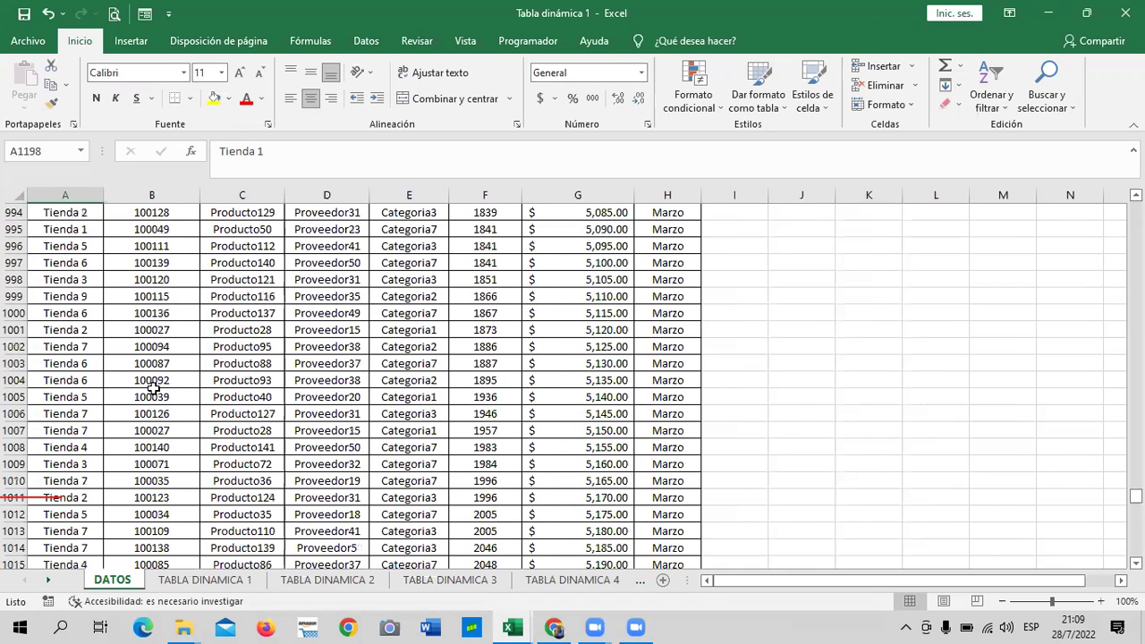
scroll(26, 488, "up", 10)
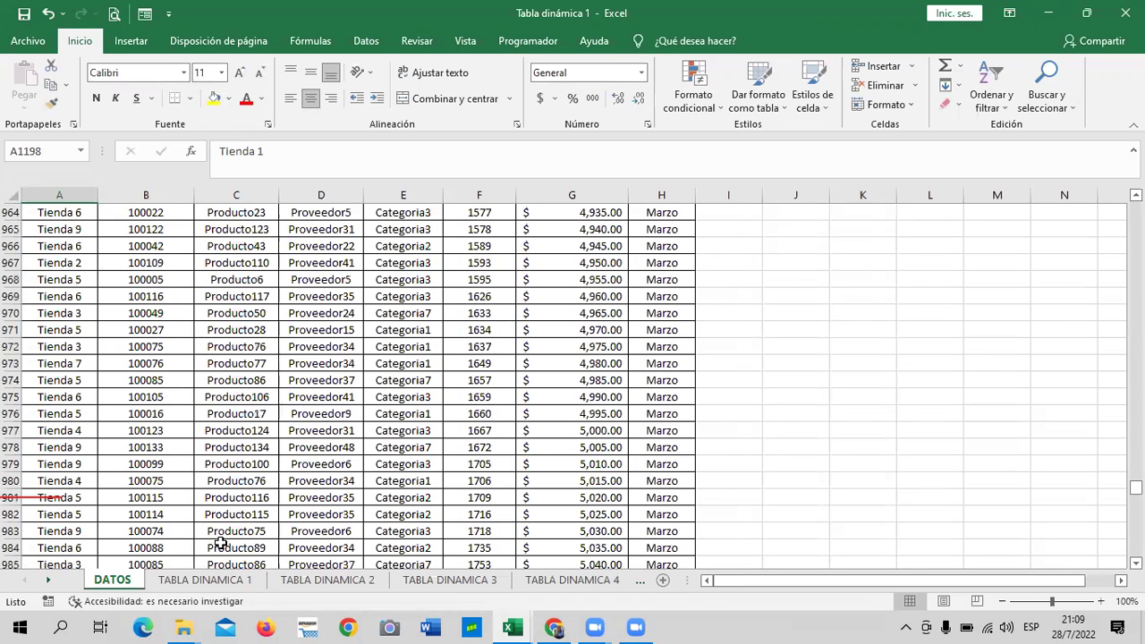
key("ctrl+Home")
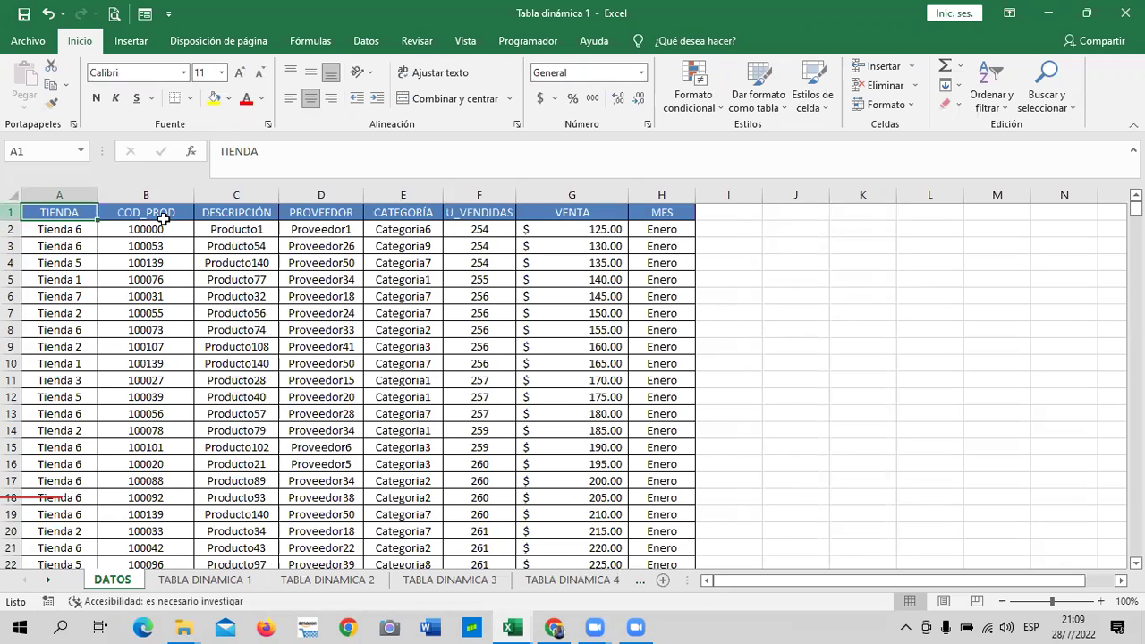
left_click(371, 360)
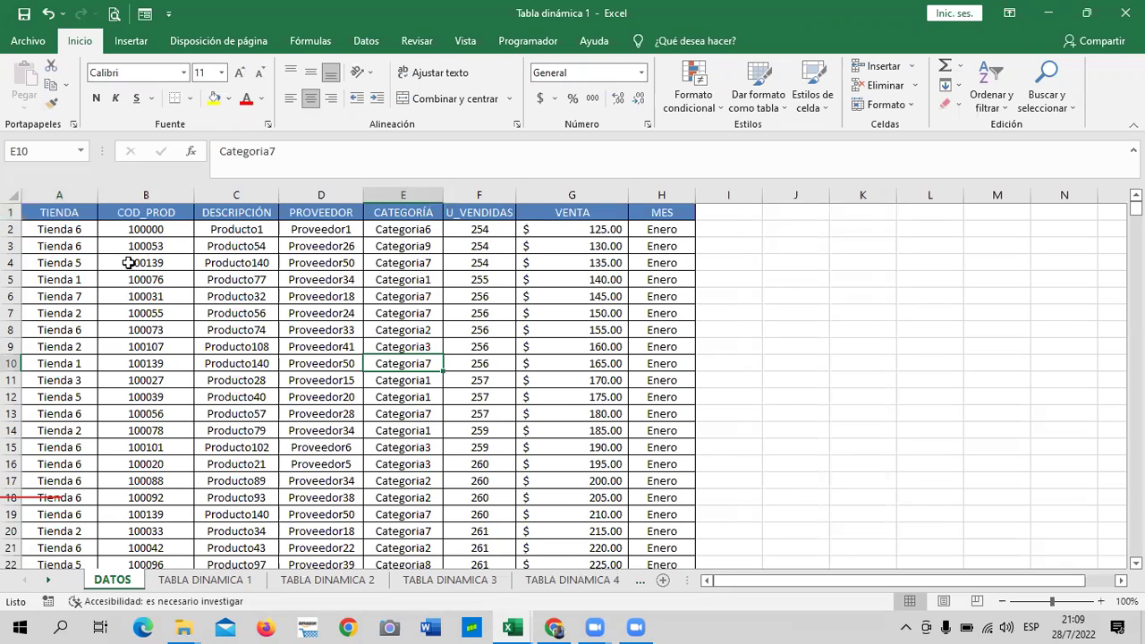
key("ctrl+Home")
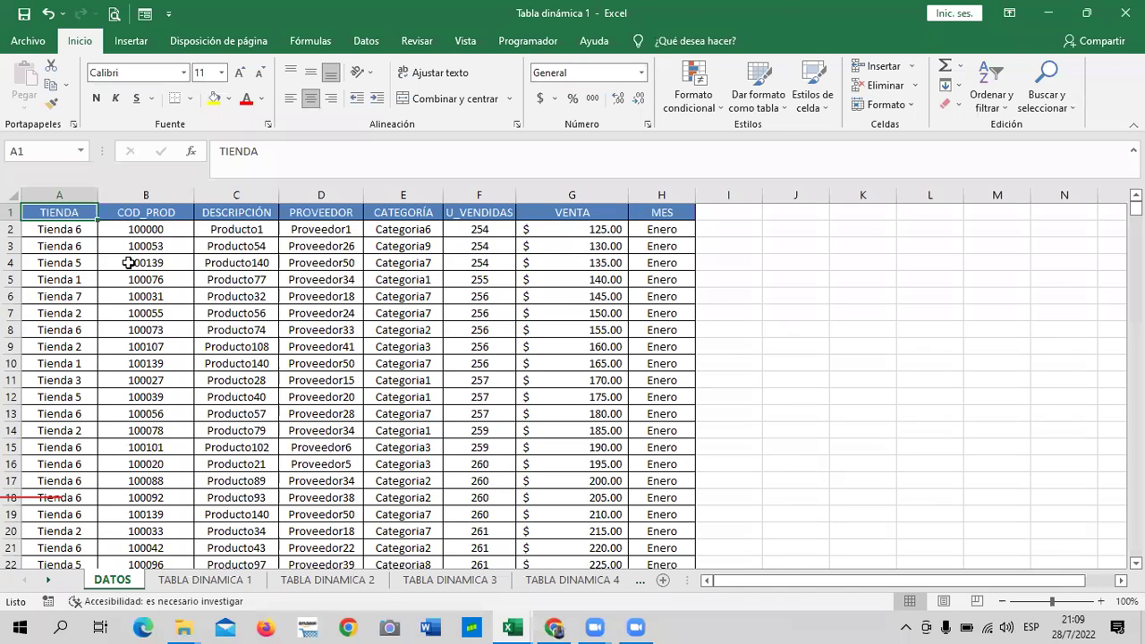
key("ctrl+Down")
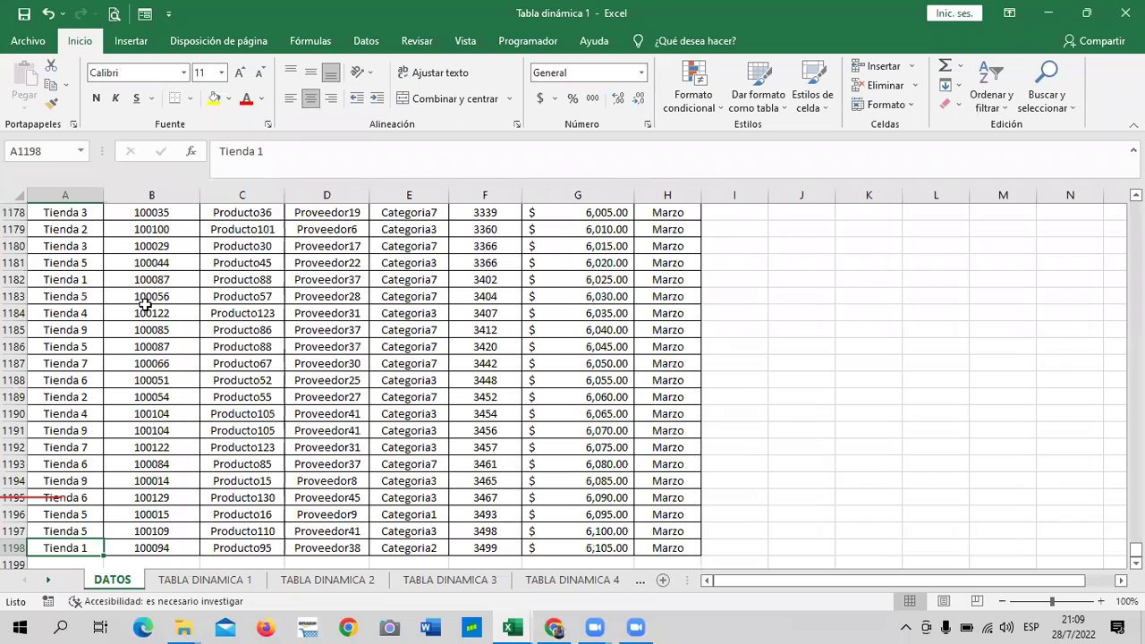
key("ctrl+Home")
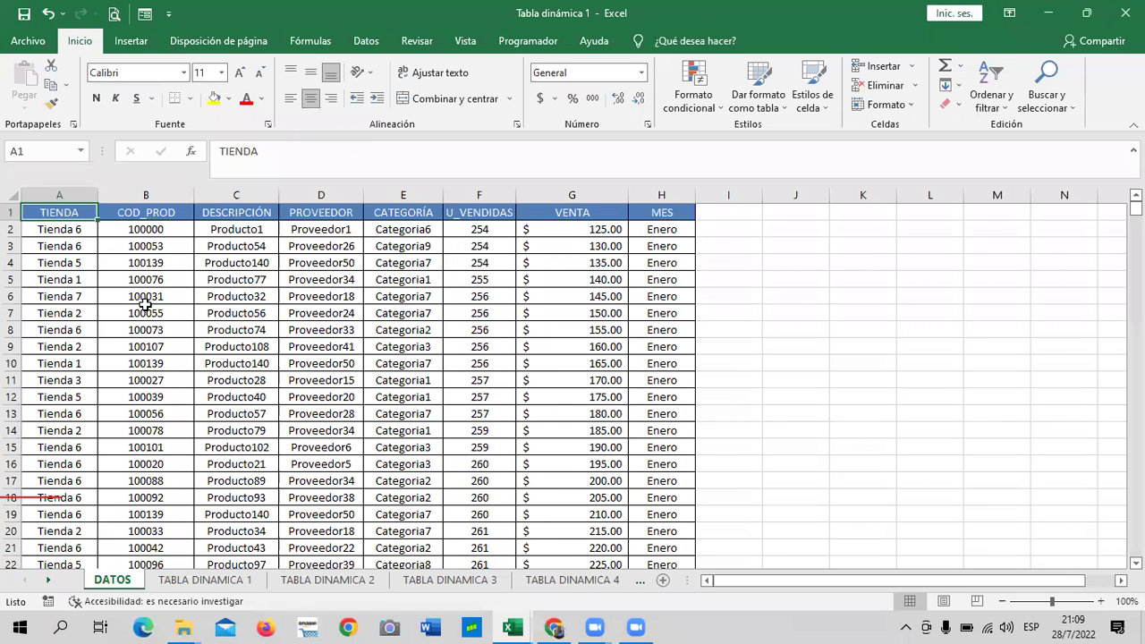
key("ctrl+Down")
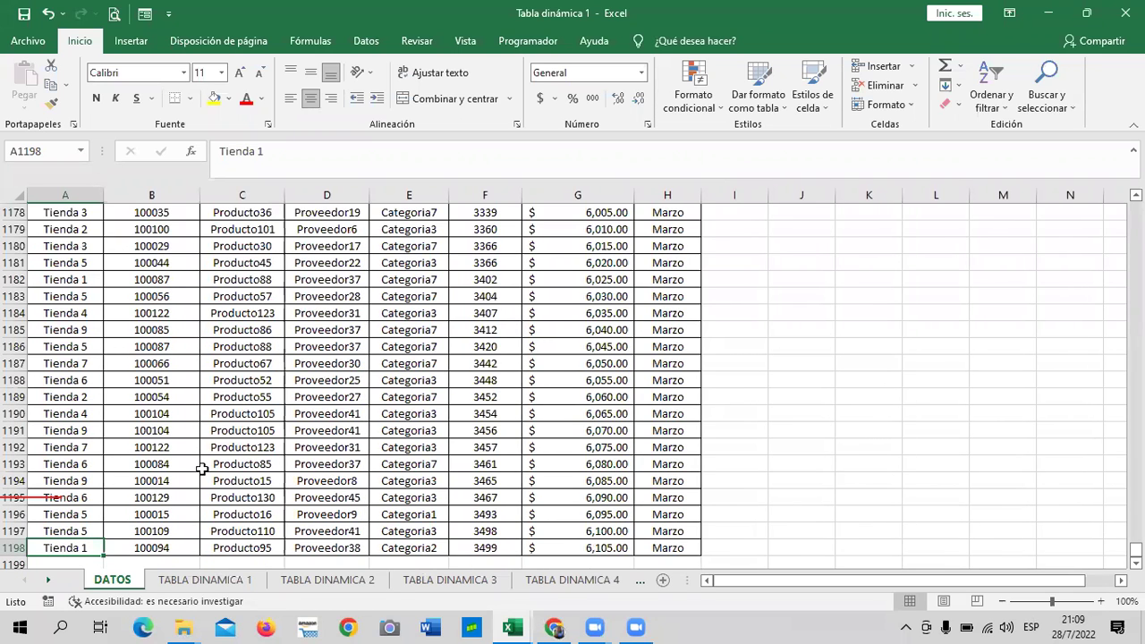
scroll(191, 479, "down", 1)
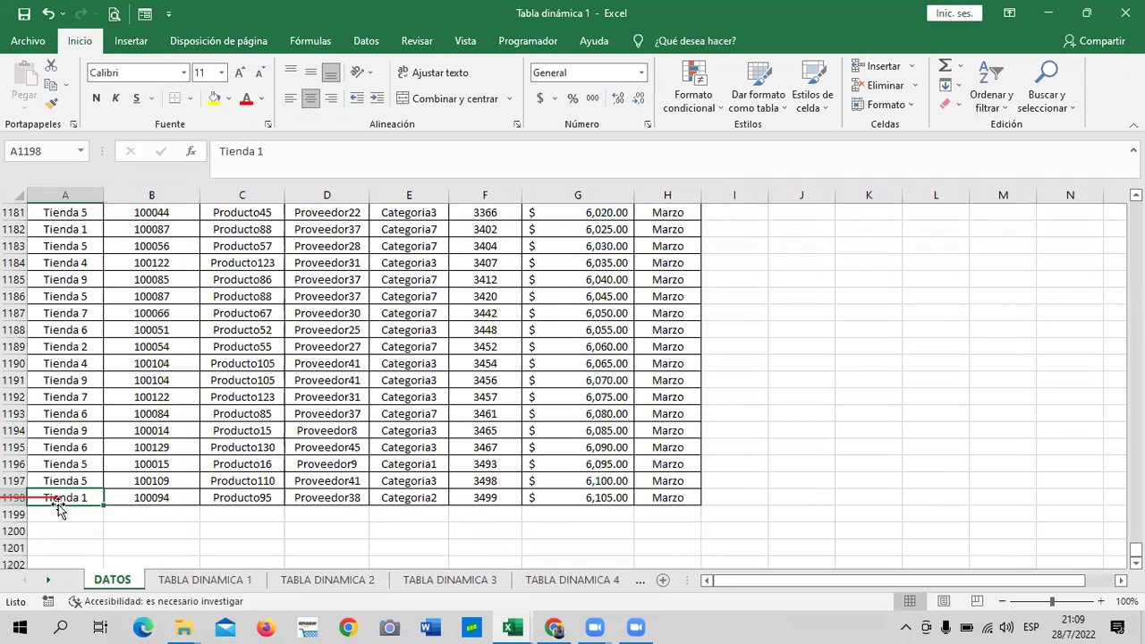
scroll(56, 506, "down", 1)
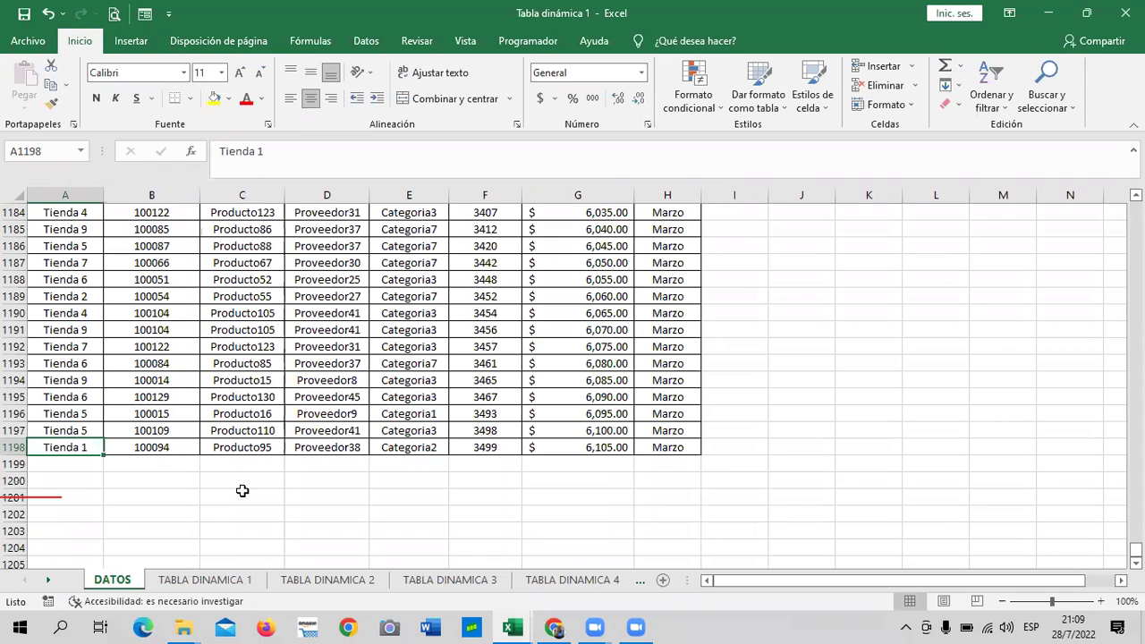
key("ctrl+Home")
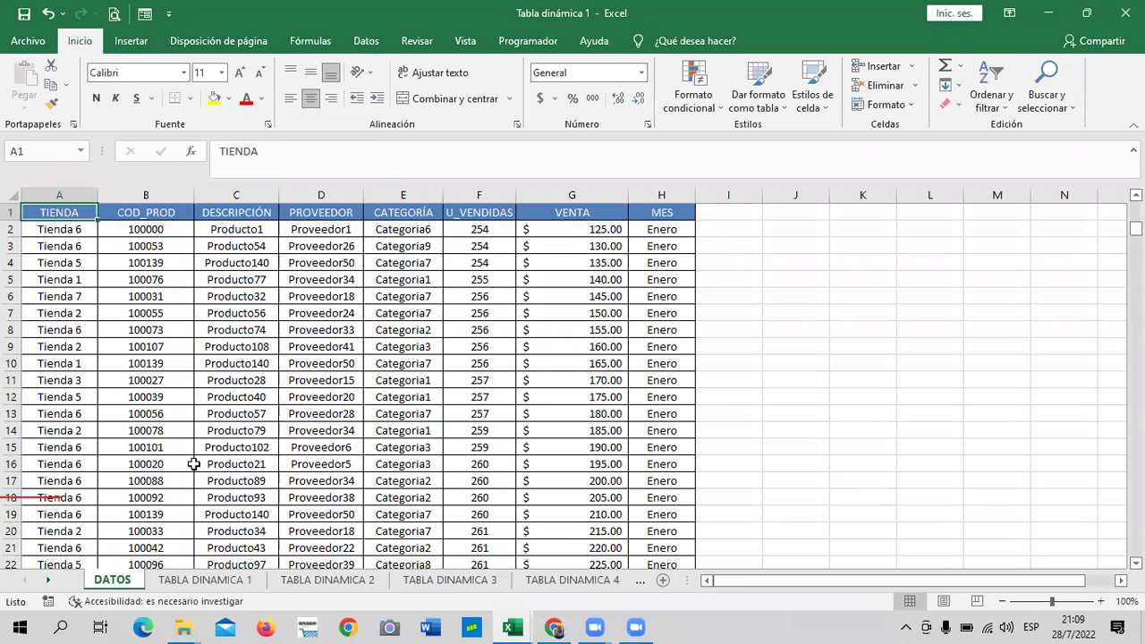
left_click(292, 309)
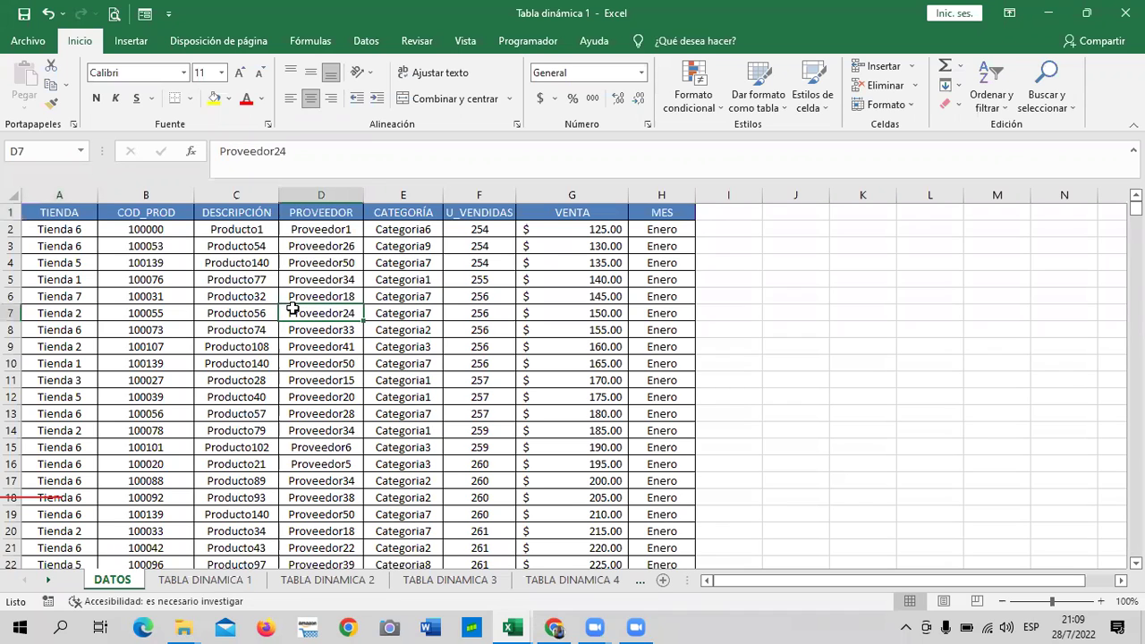
scroll(372, 438, "down", 6)
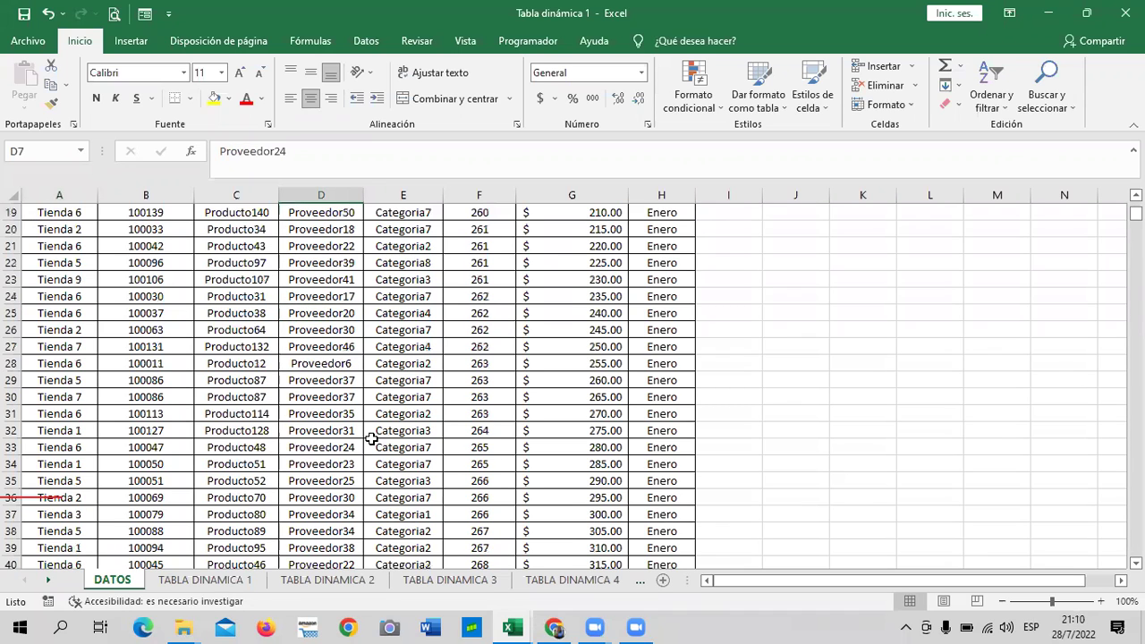
scroll(371, 439, "up", 4)
scroll(372, 438, "up", 2)
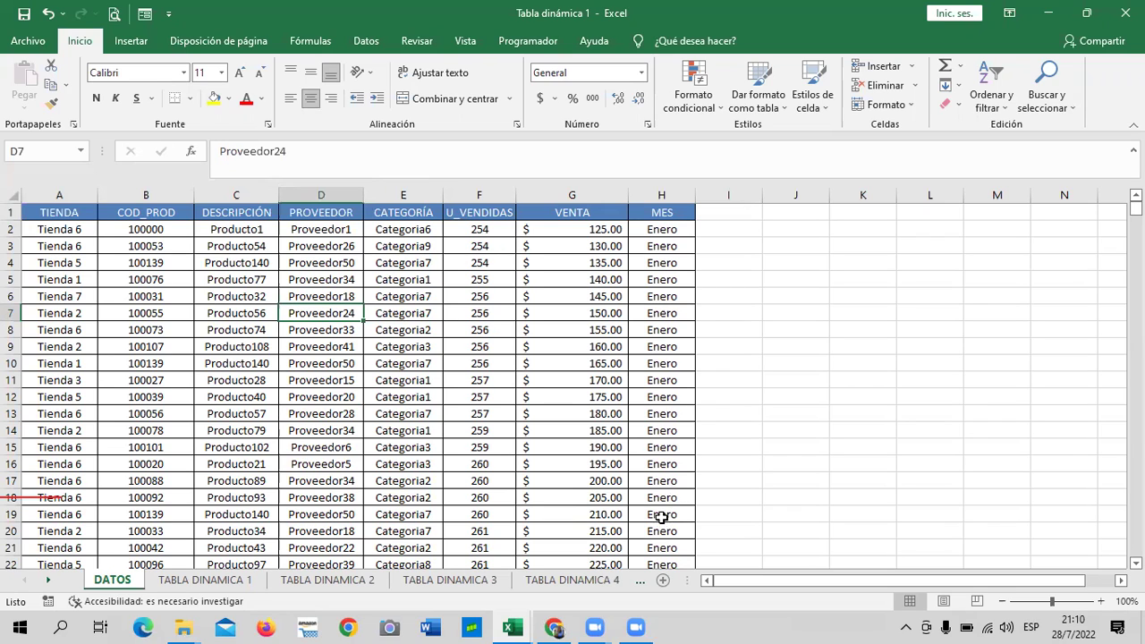
scroll(662, 515, "down", 19)
scroll(641, 485, "down", 20)
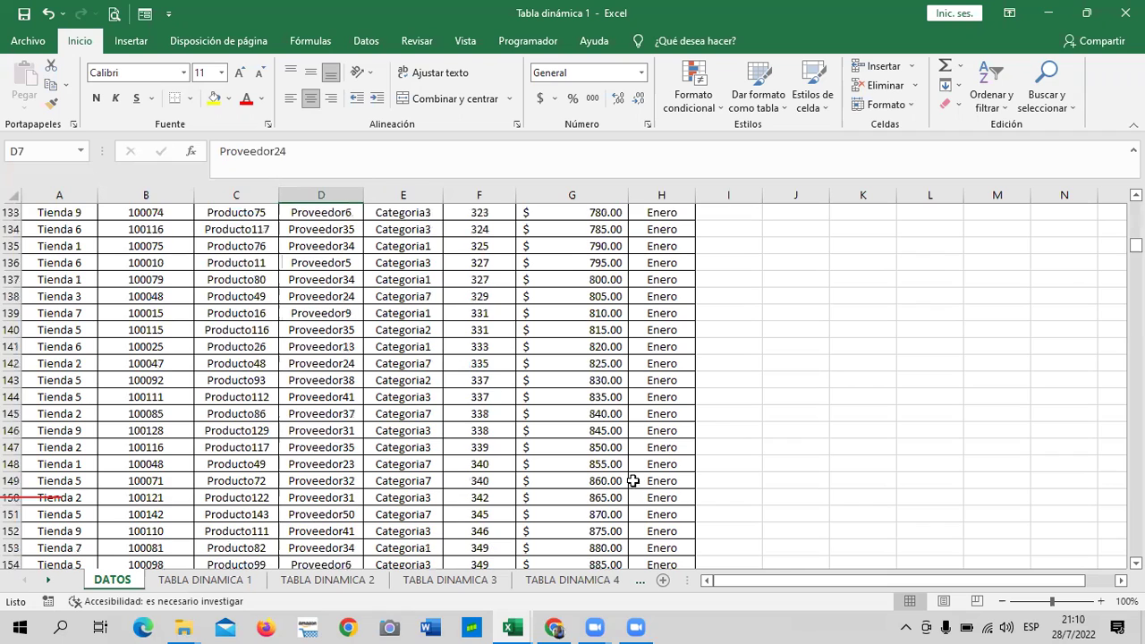
scroll(631, 478, "down", 15)
scroll(632, 478, "down", 20)
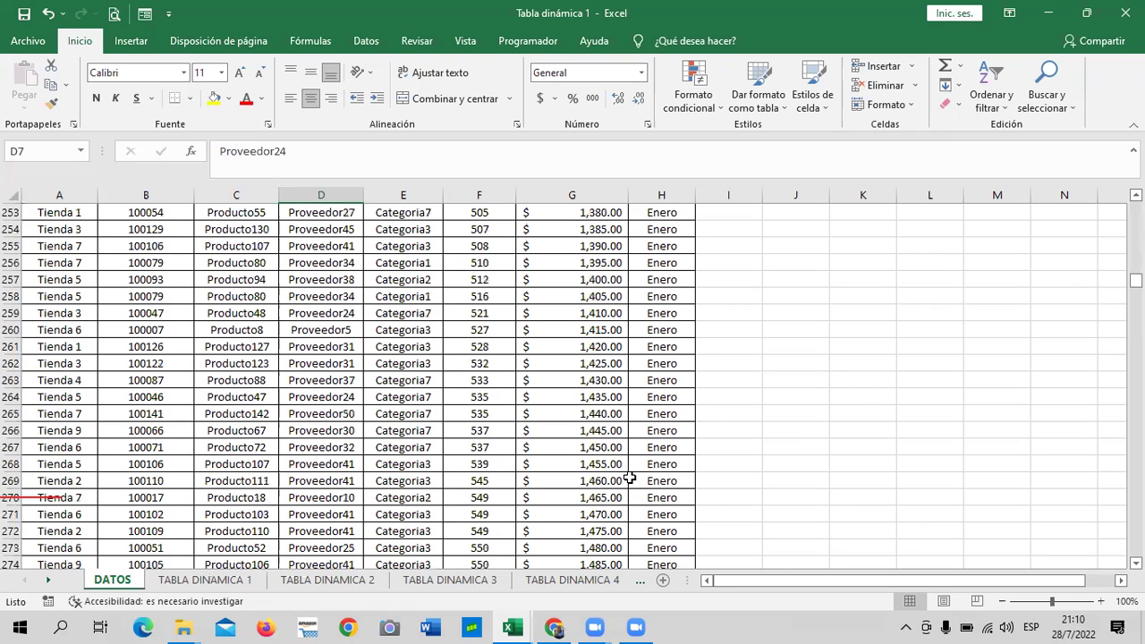
scroll(630, 479, "down", 20)
scroll(628, 478, "down", 13)
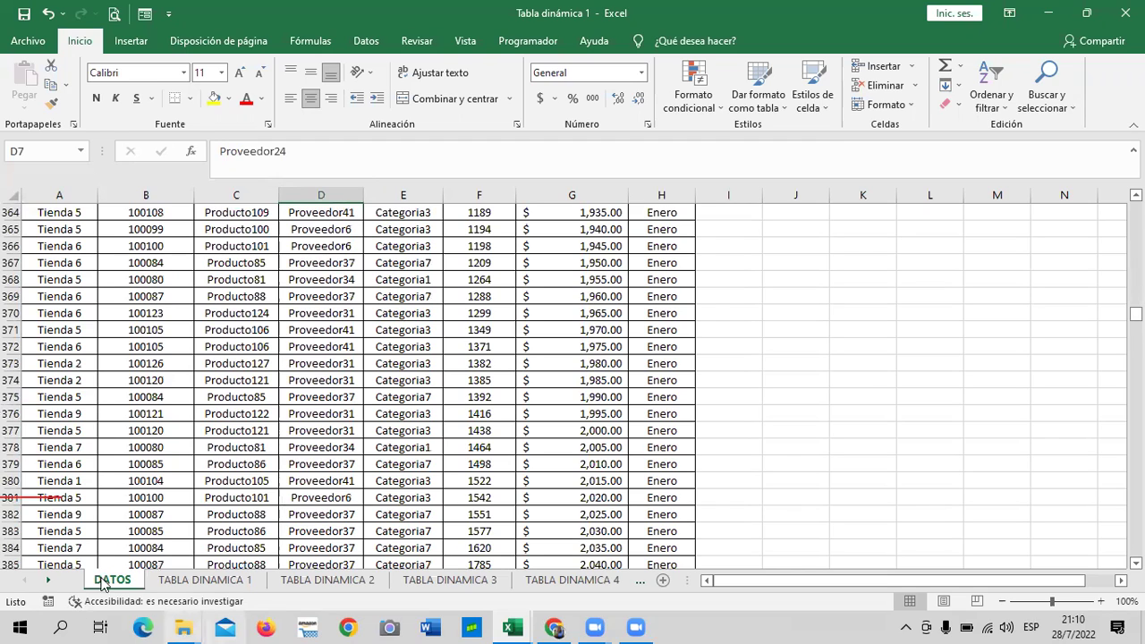
left_click(319, 344)
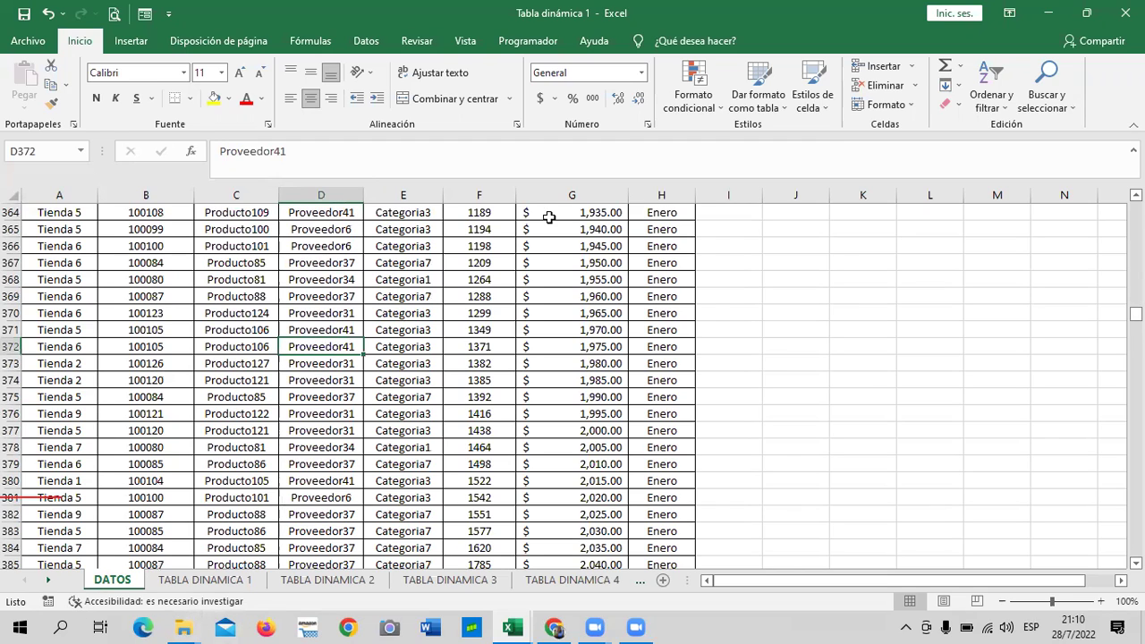
left_click(106, 297)
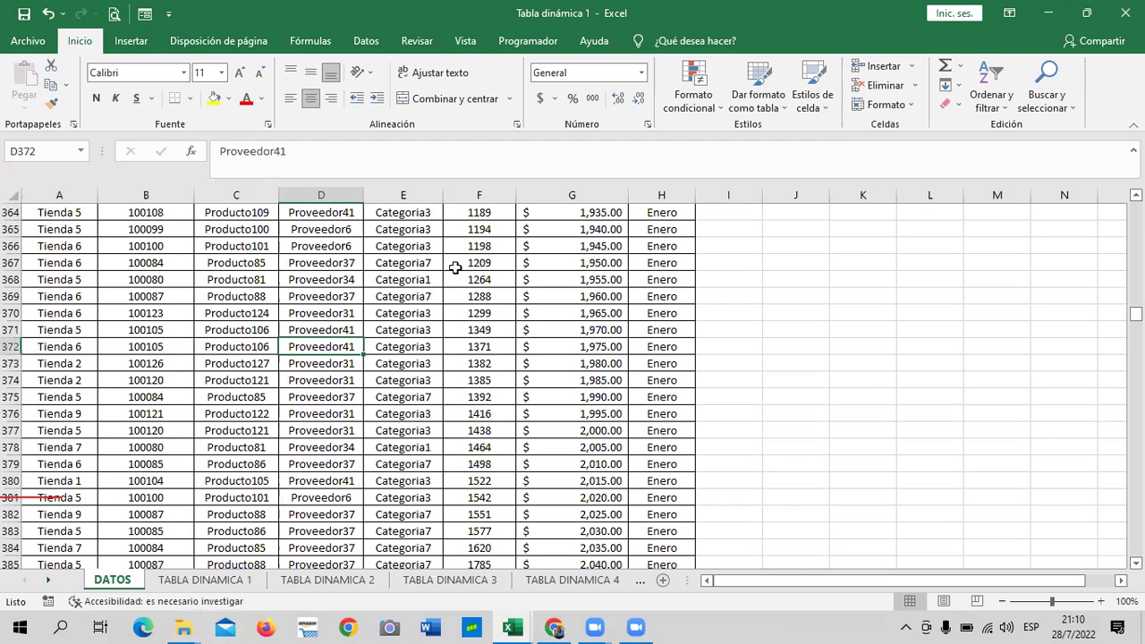
Insert blank pivot table TablaDinámica14 from the DATOS sales data on new sheet Hoja2
left_click(131, 41)
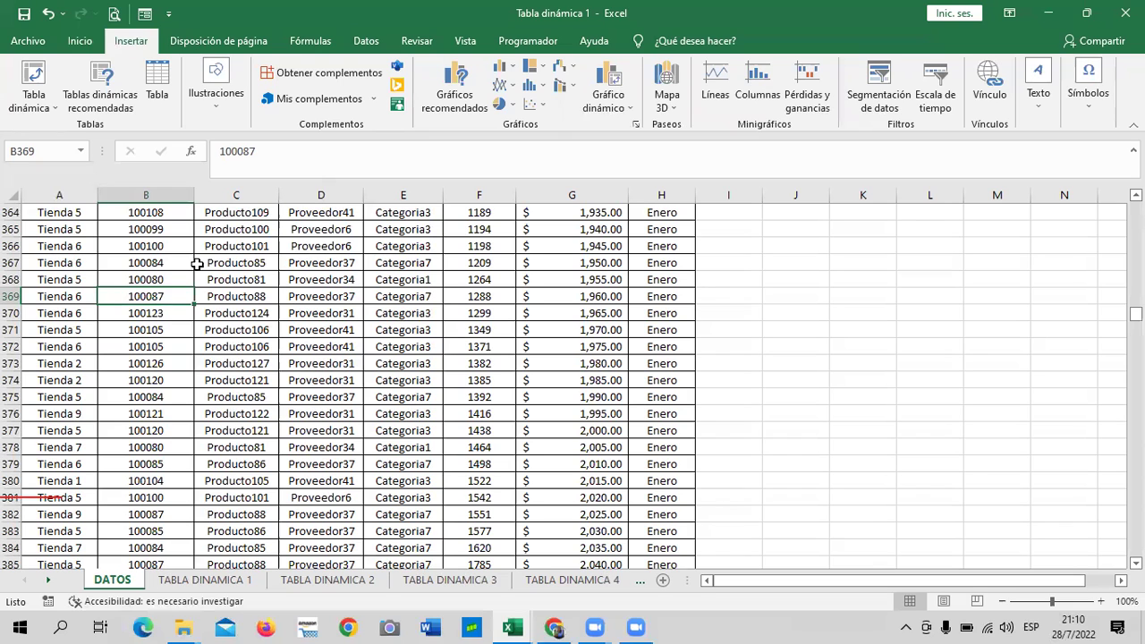
left_click(107, 81)
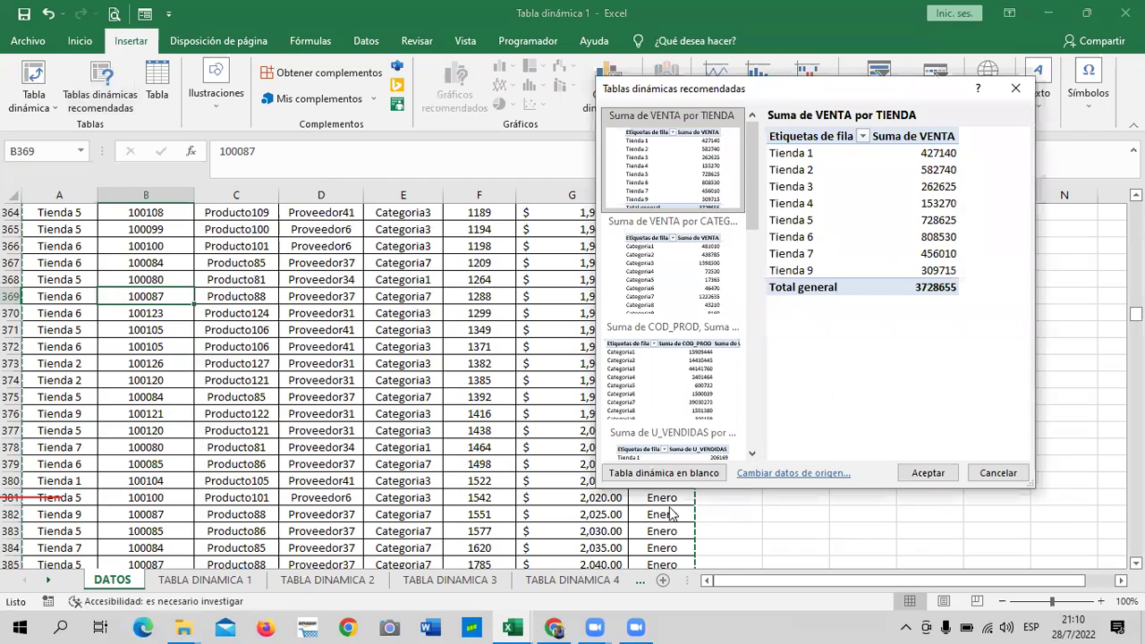
left_click(679, 474)
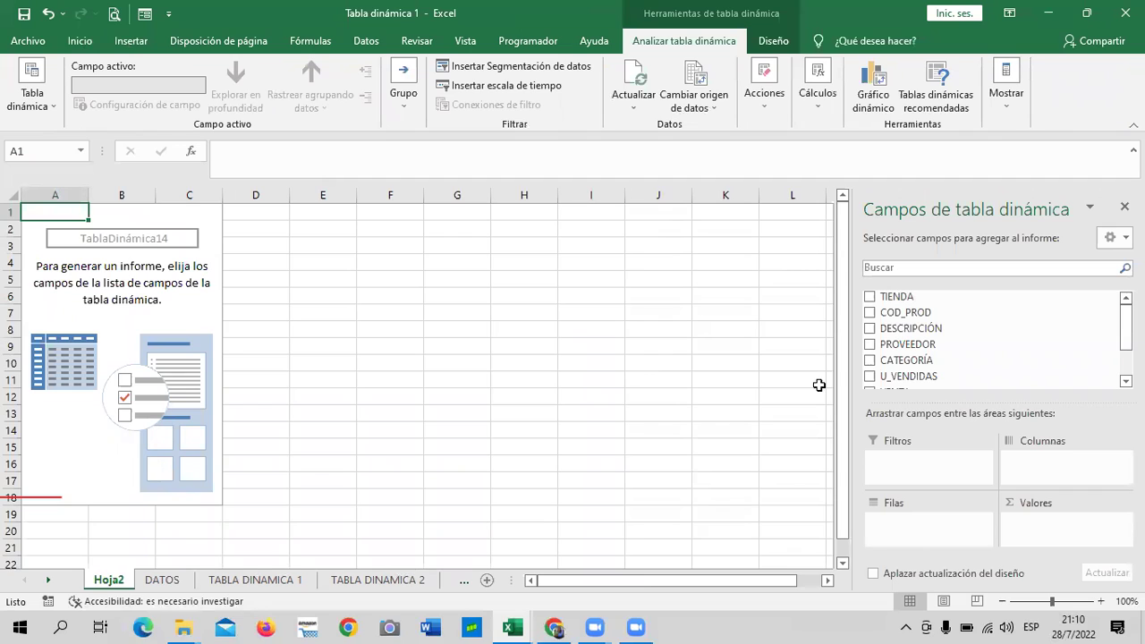
Put TIENDA in rows and MES in columns, and sum U_VENDIDAS as the values
left_click(869, 297)
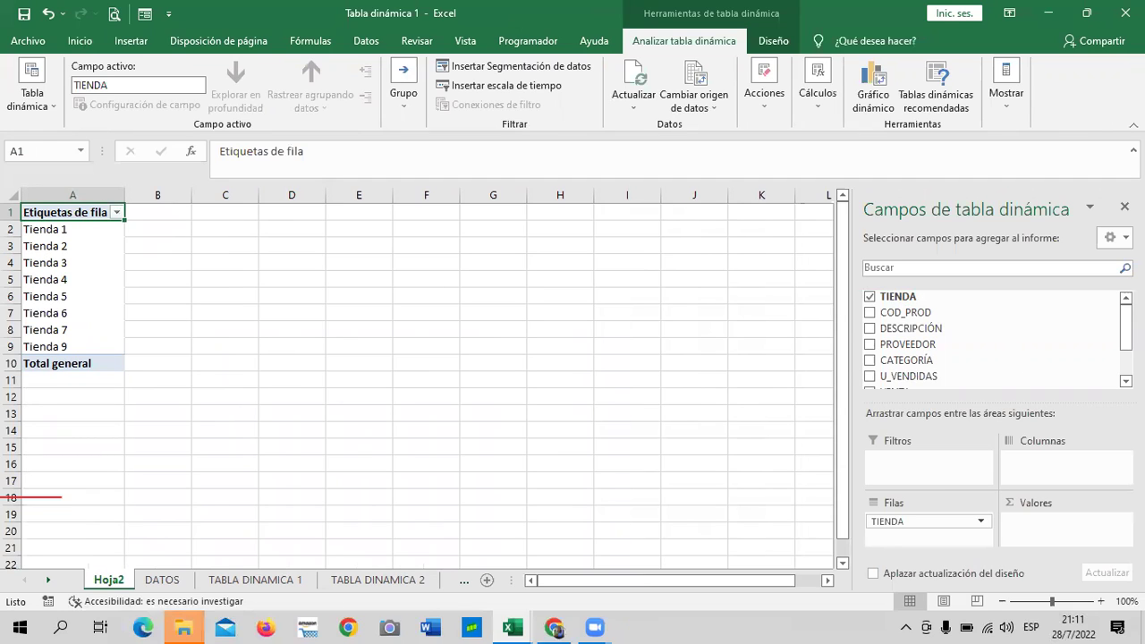
scroll(993, 340, "down", 2)
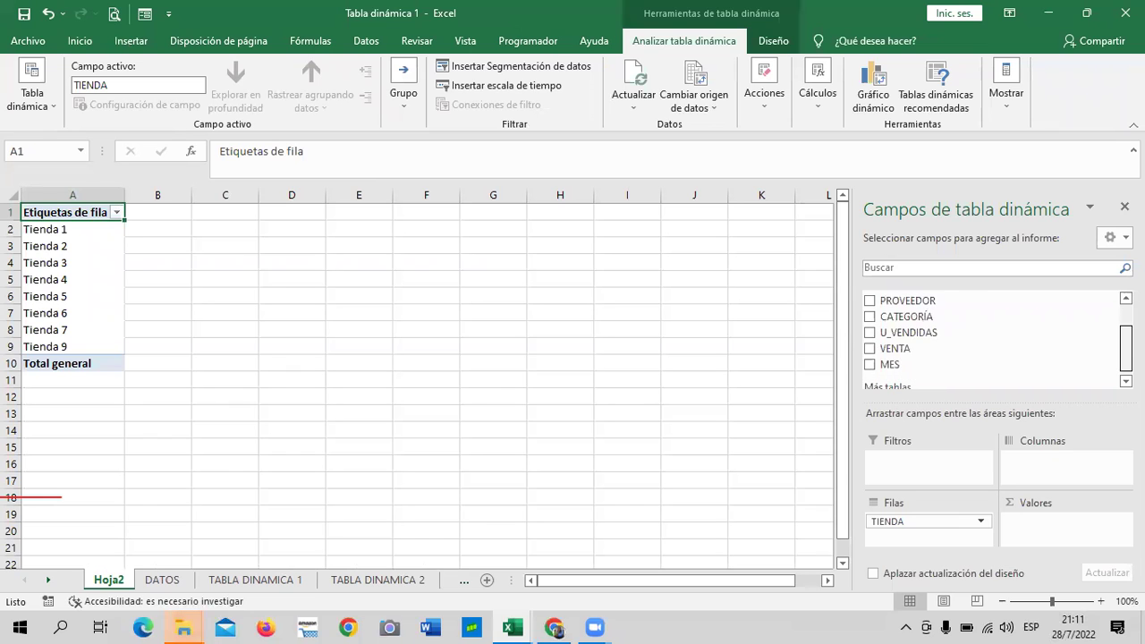
left_click(870, 359)
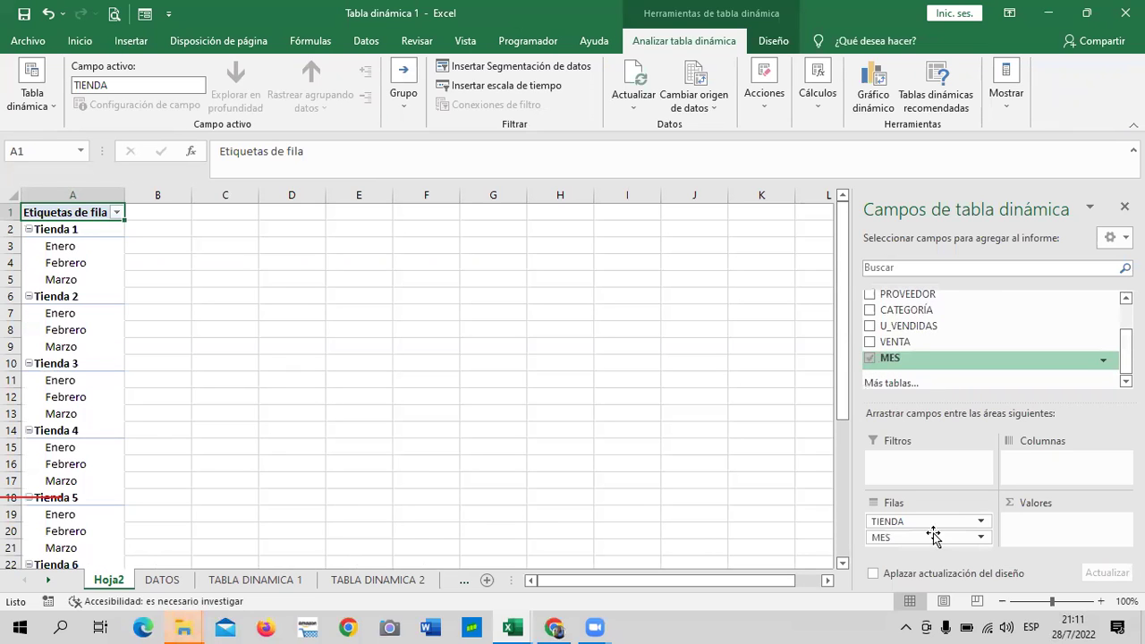
left_click_drag(931, 537, 1036, 484)
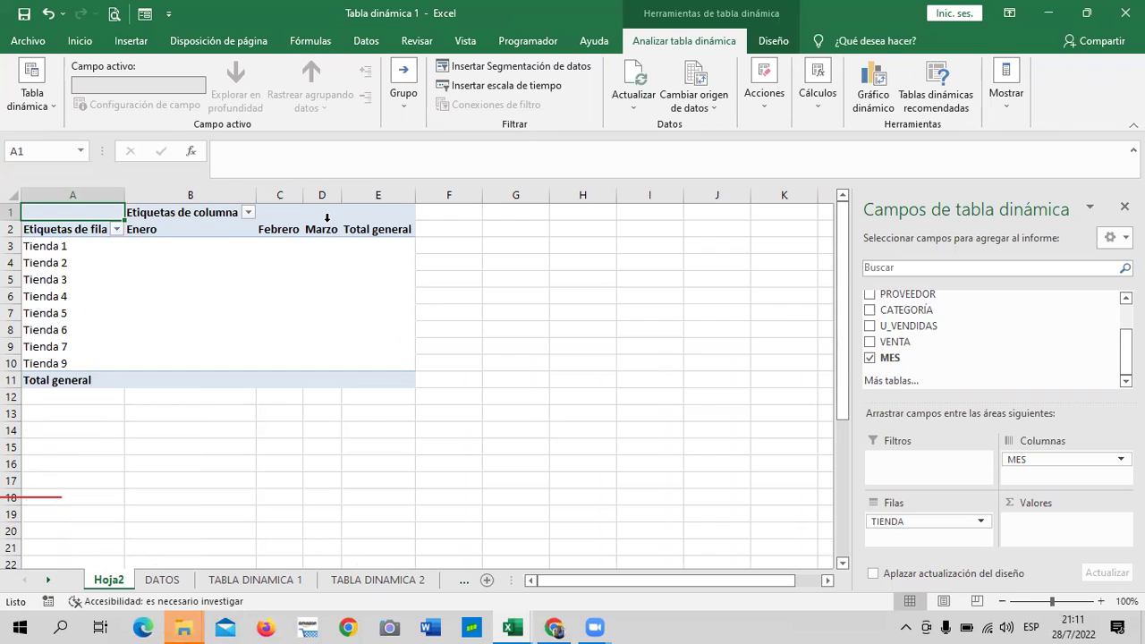
left_click(871, 327)
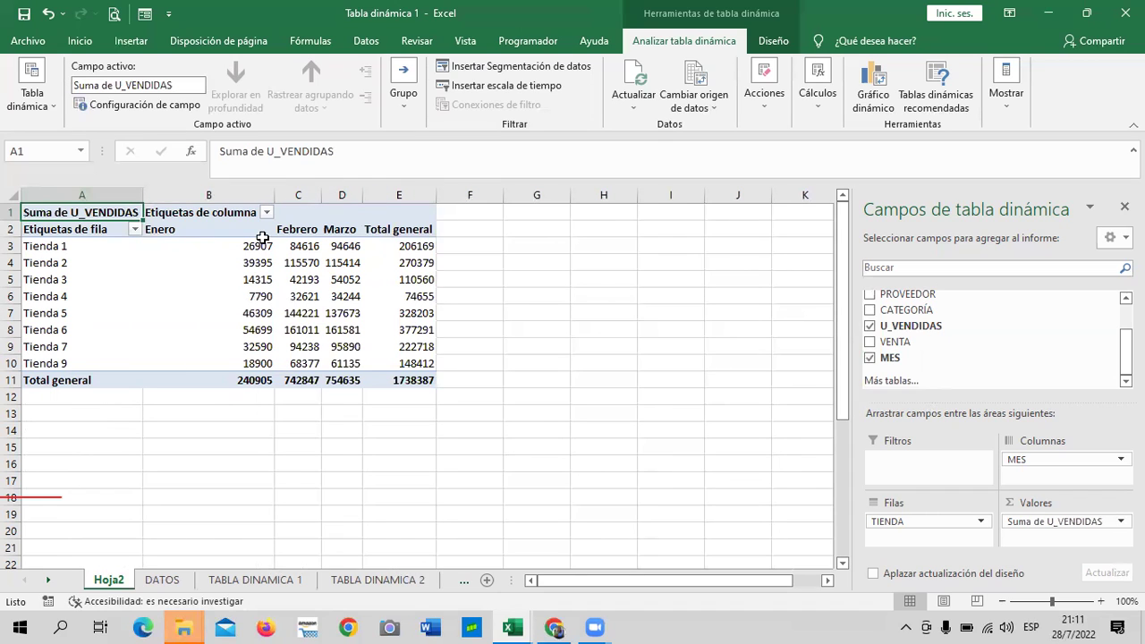
mouse_move(246, 246)
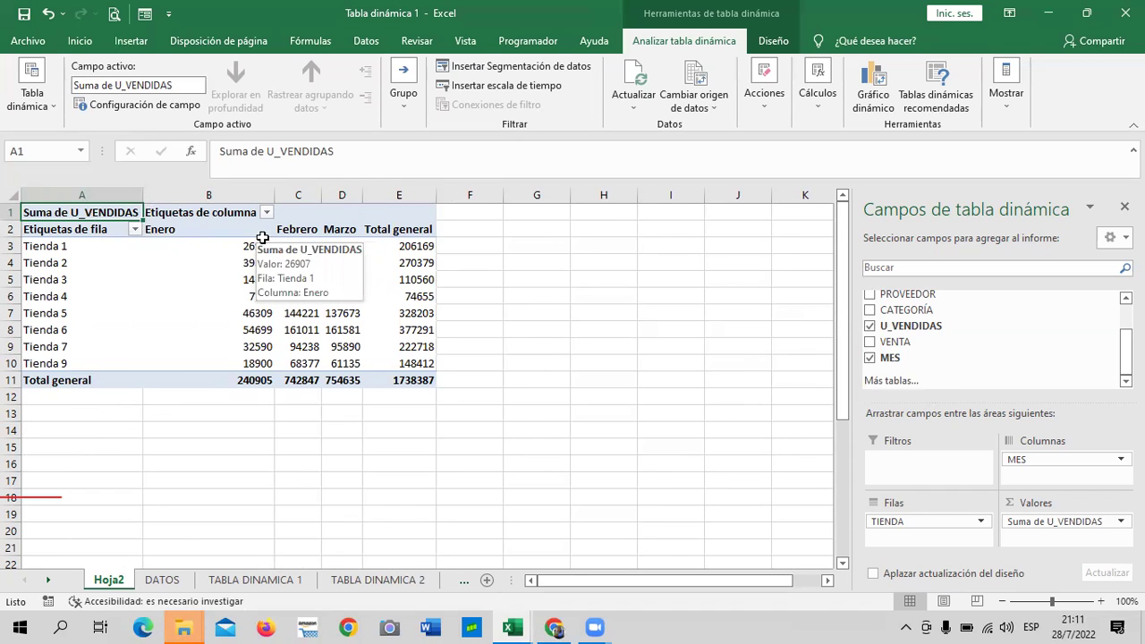
Check pivot values such as Tienda 3's Marzo and Tienda 2's Enero units
left_click(537, 309)
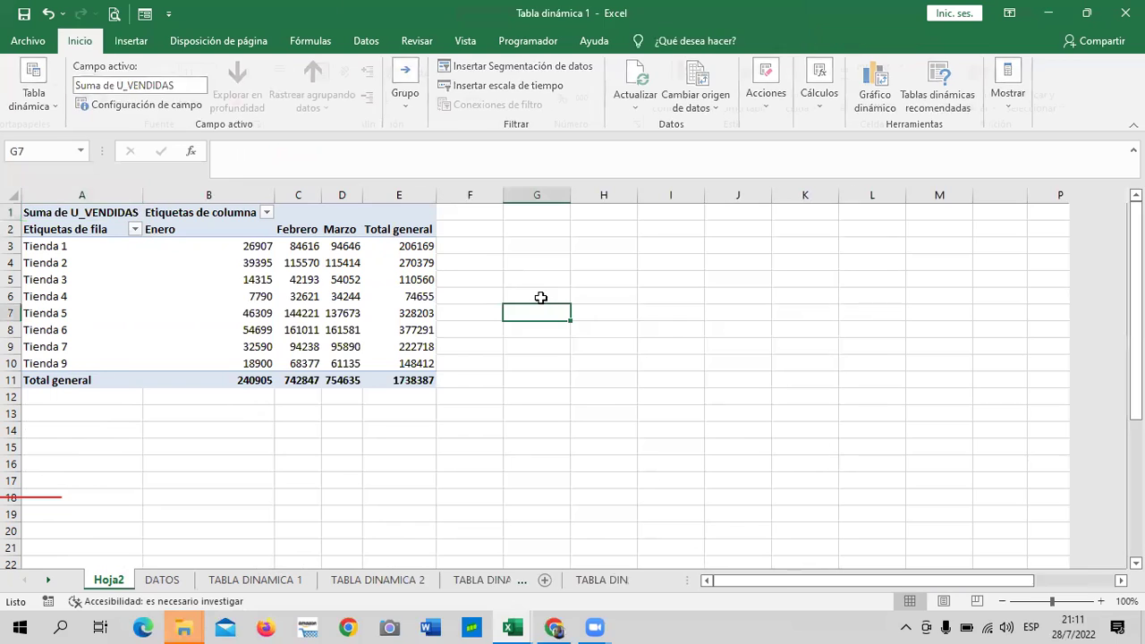
left_click(101, 266)
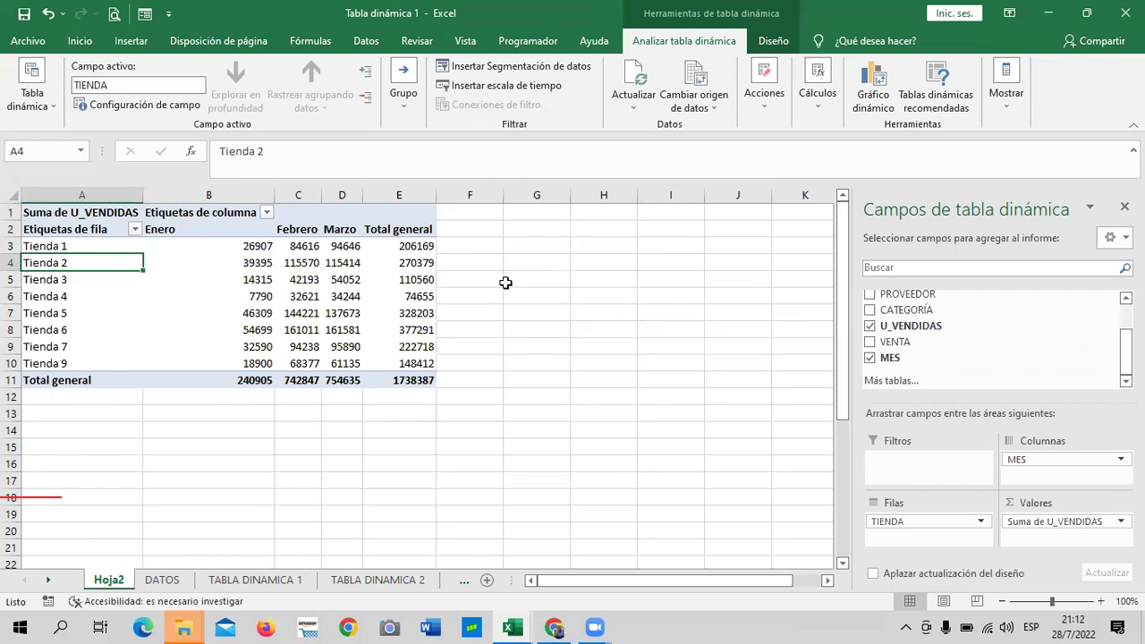
left_click(335, 279)
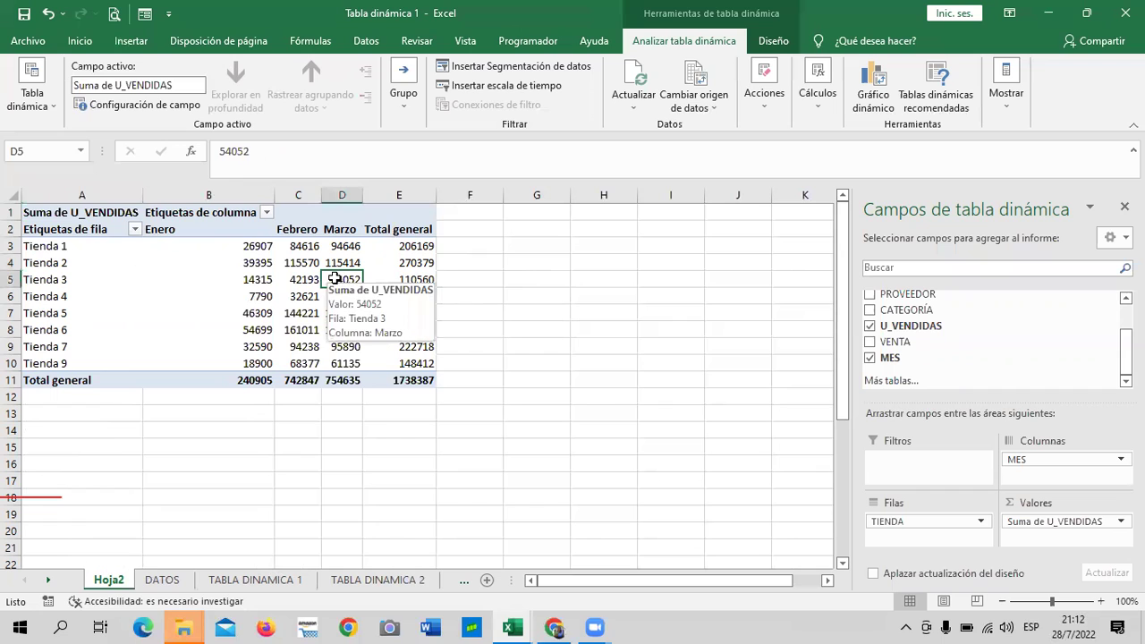
left_click(255, 259)
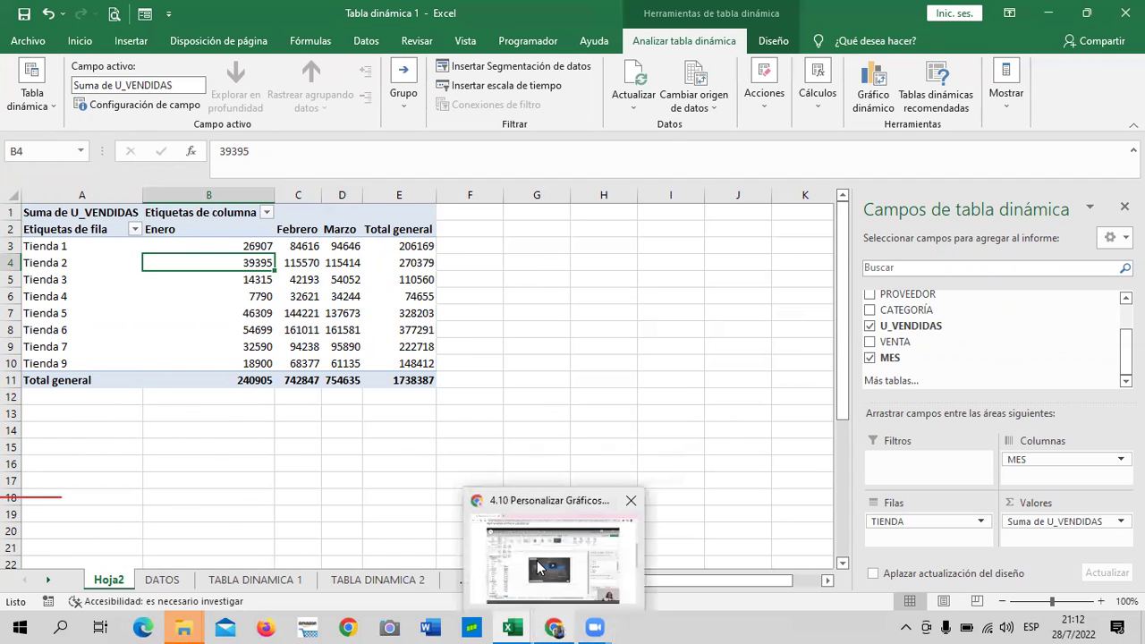
Switch to the Chrome window showing the Personalizar Gráficos Dinámicos lesson video
mouse_move(553, 627)
left_click(539, 569)
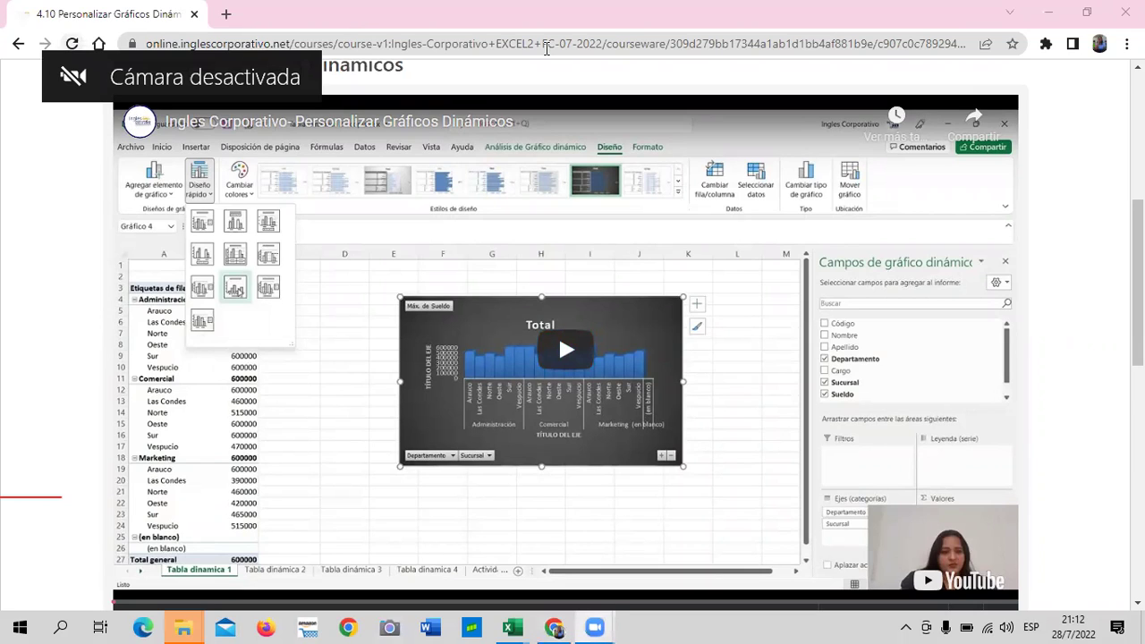
Play the lesson video to its 5:18 end and scroll to the Gráficos Dinamicos practice link
mouse_move(565, 349)
left_click(561, 349)
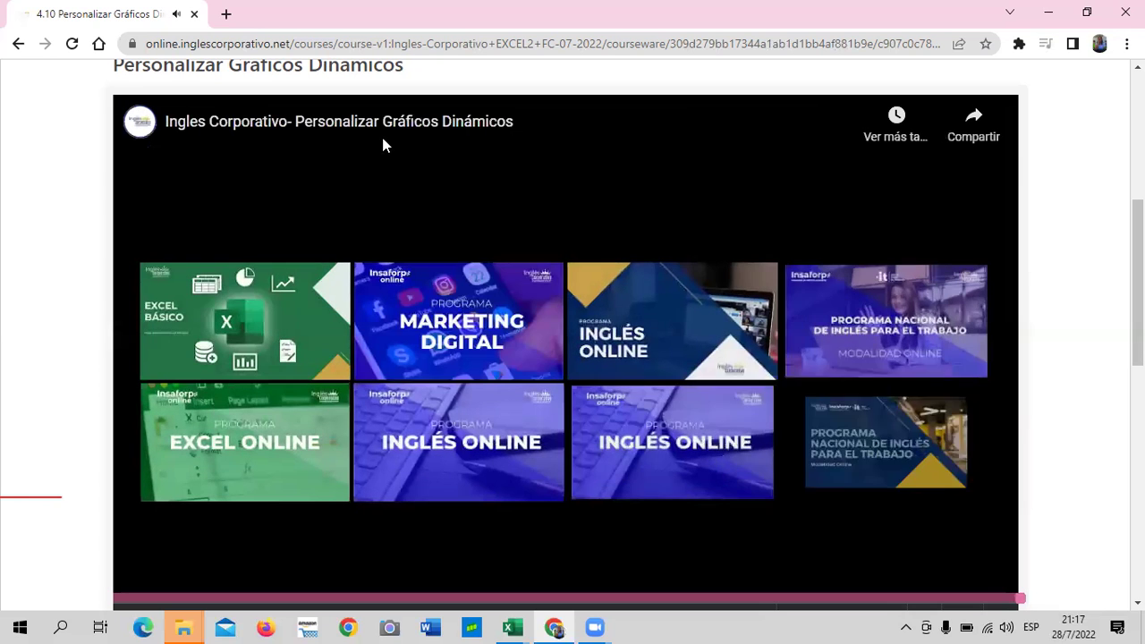
scroll(721, 435, "up", 4)
scroll(736, 366, "down", 4)
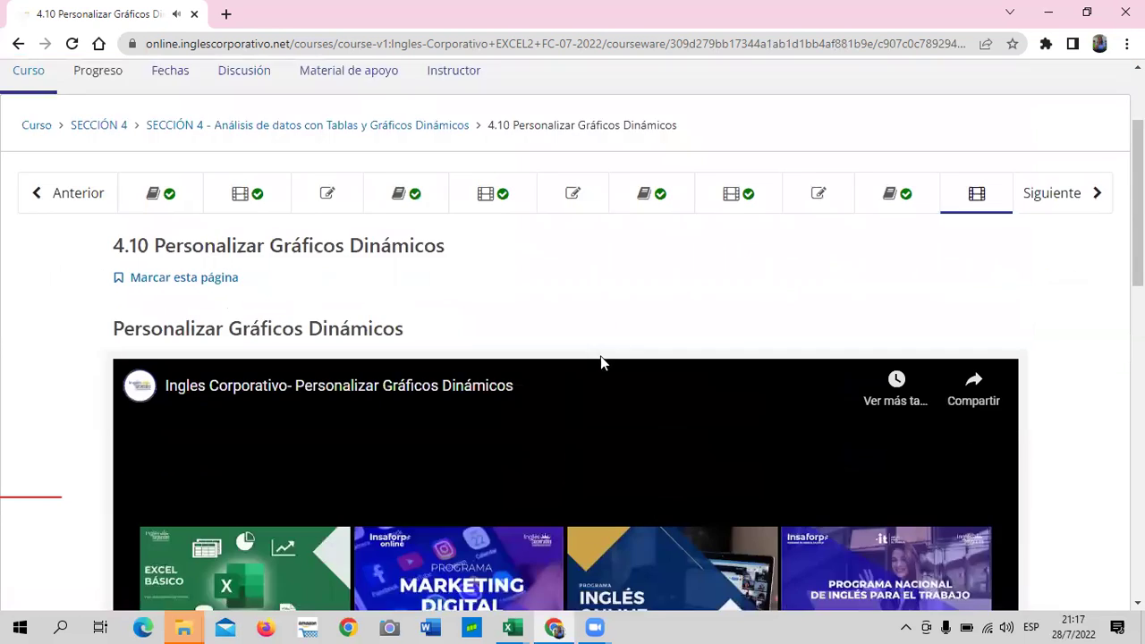
scroll(485, 322, "down", 1)
scroll(303, 196, "up", 4)
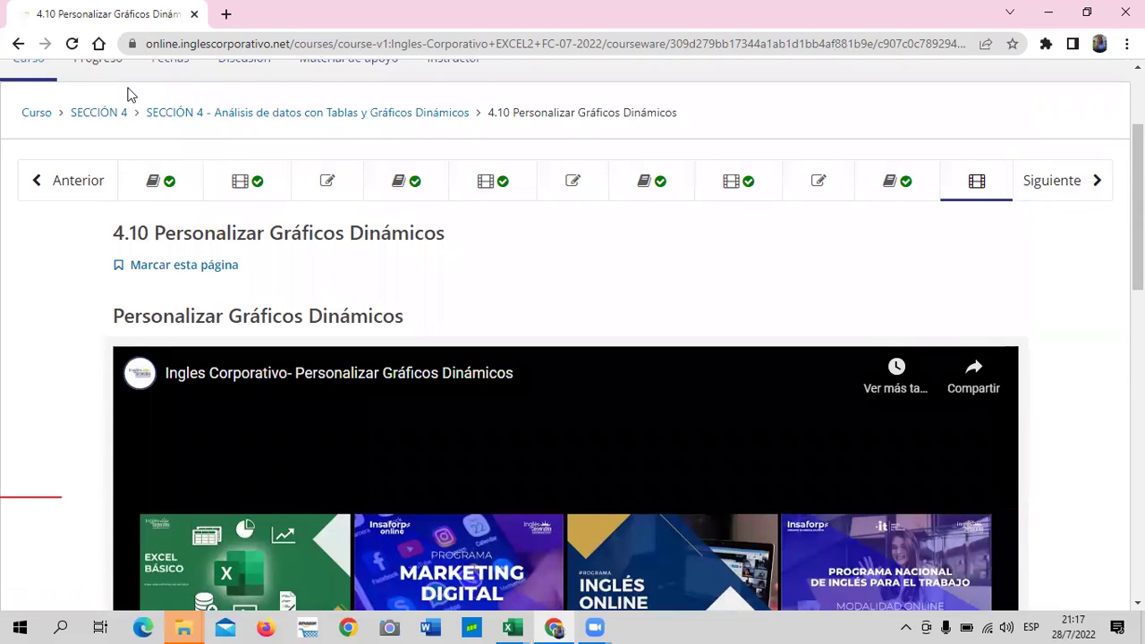
scroll(645, 269, "down", 4)
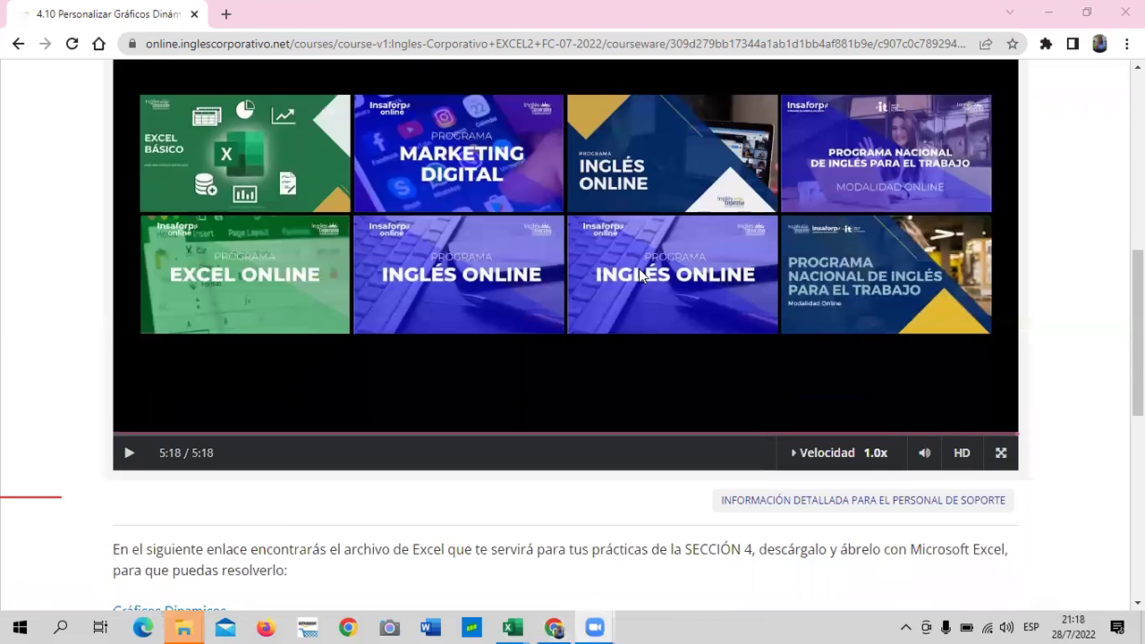
scroll(650, 277, "down", 3)
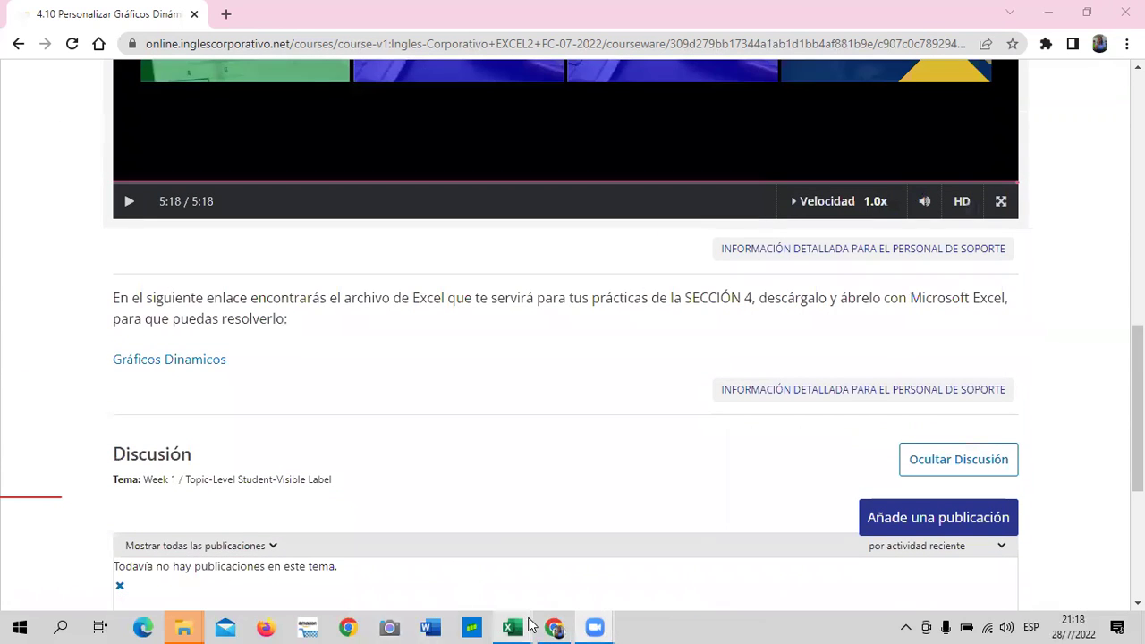
mouse_move(512, 627)
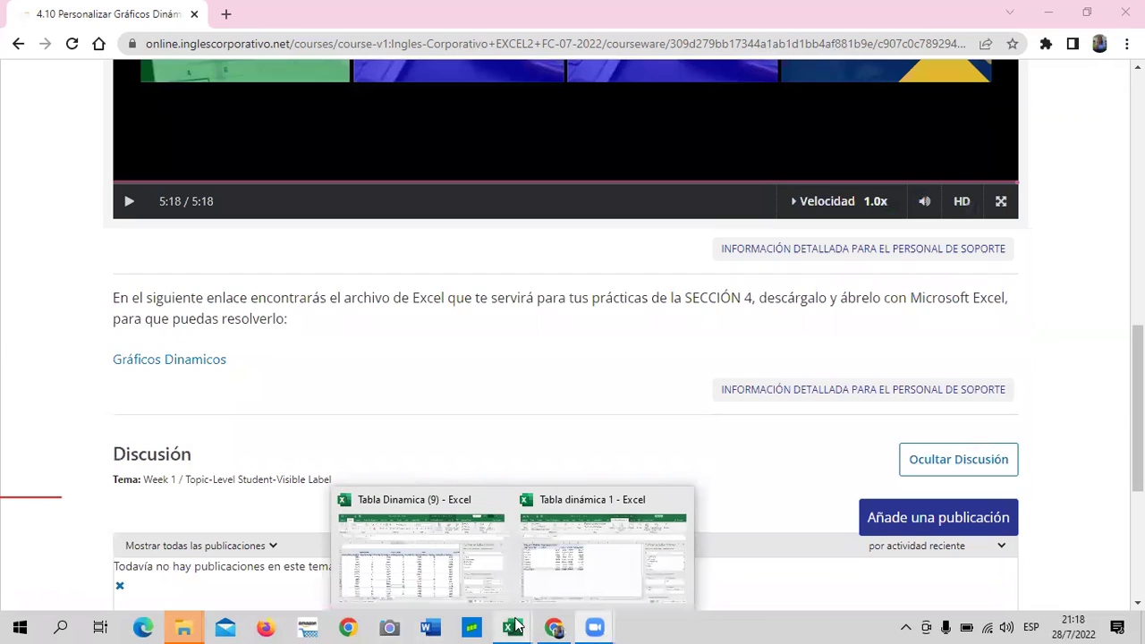
Return to the Excel Hoja2 pivot table and select a store label inside it
left_click(604, 585)
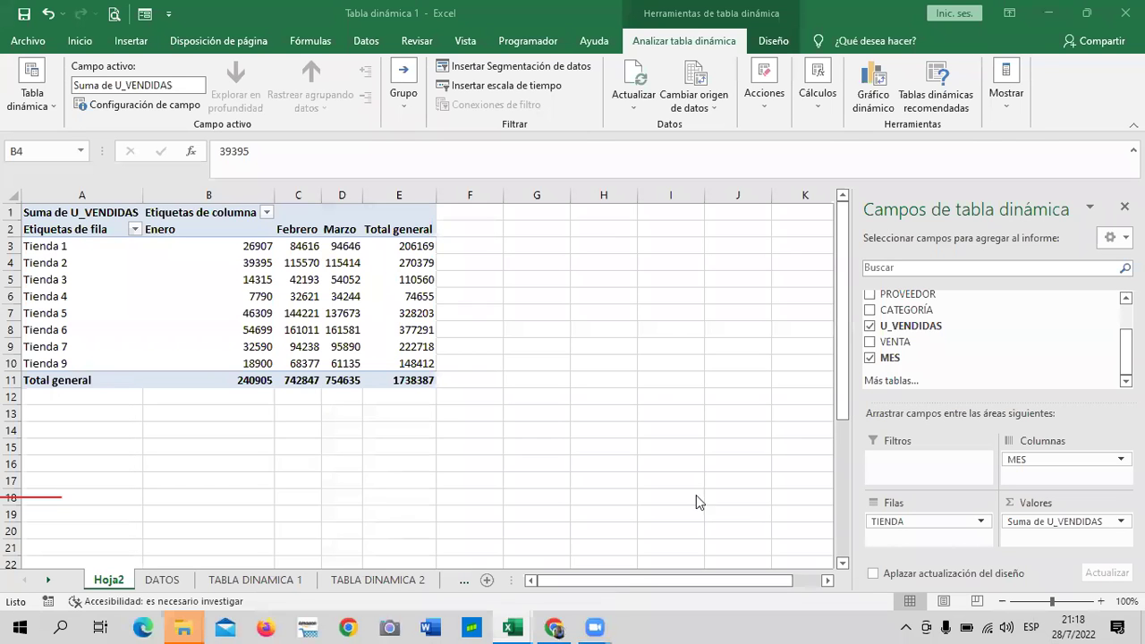
left_click(42, 496)
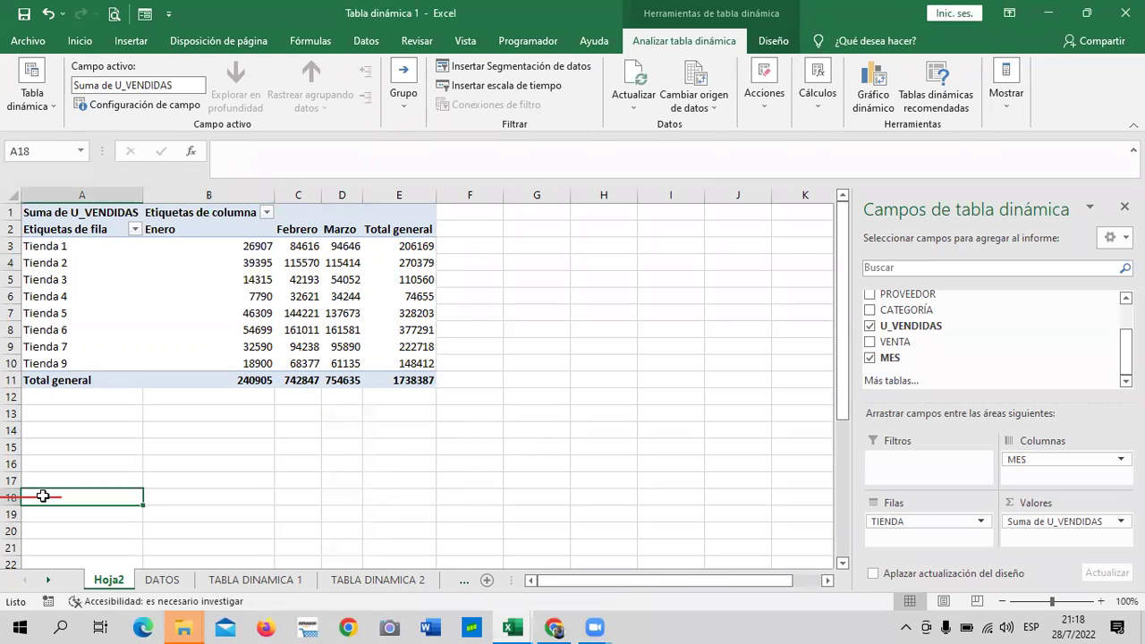
left_click(281, 476)
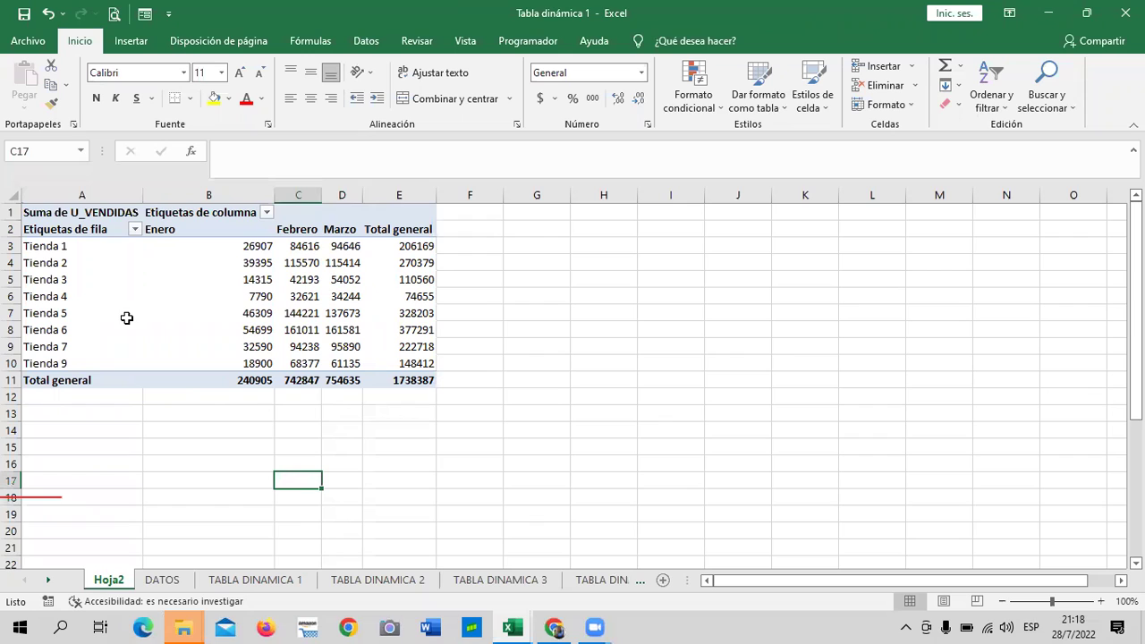
left_click(116, 283)
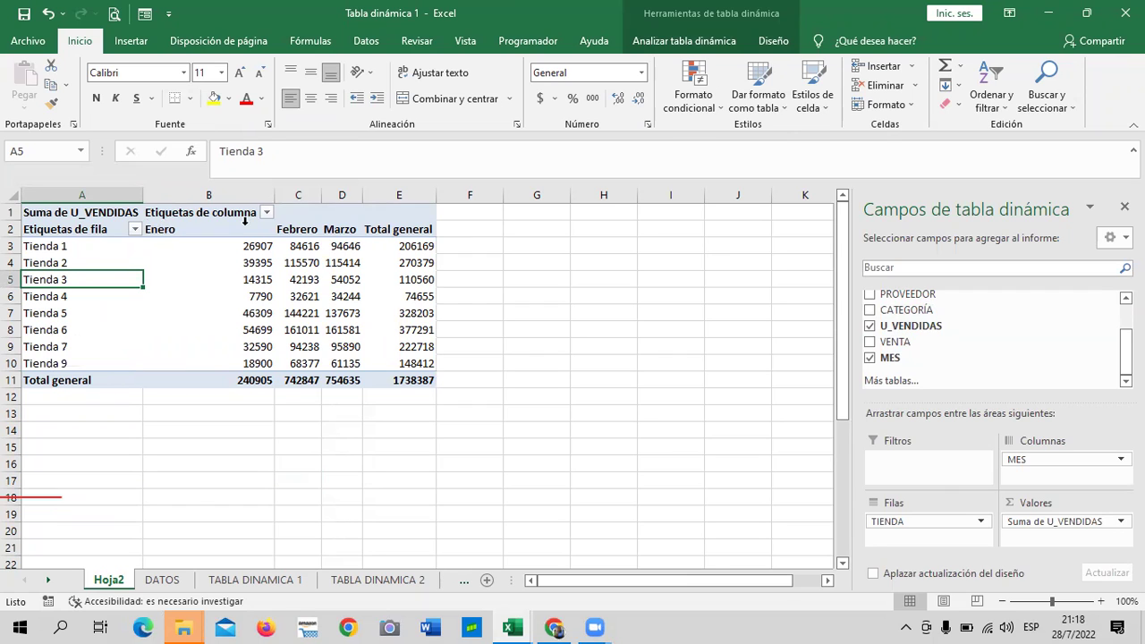
scroll(1026, 348, "up", 1)
scroll(982, 347, "down", 1)
scroll(982, 347, "up", 1)
scroll(981, 347, "down", 1)
Open the Insertar gráfico dialog for a pivot chart from the Analizar tabla dinámica tools
left_click(470, 229)
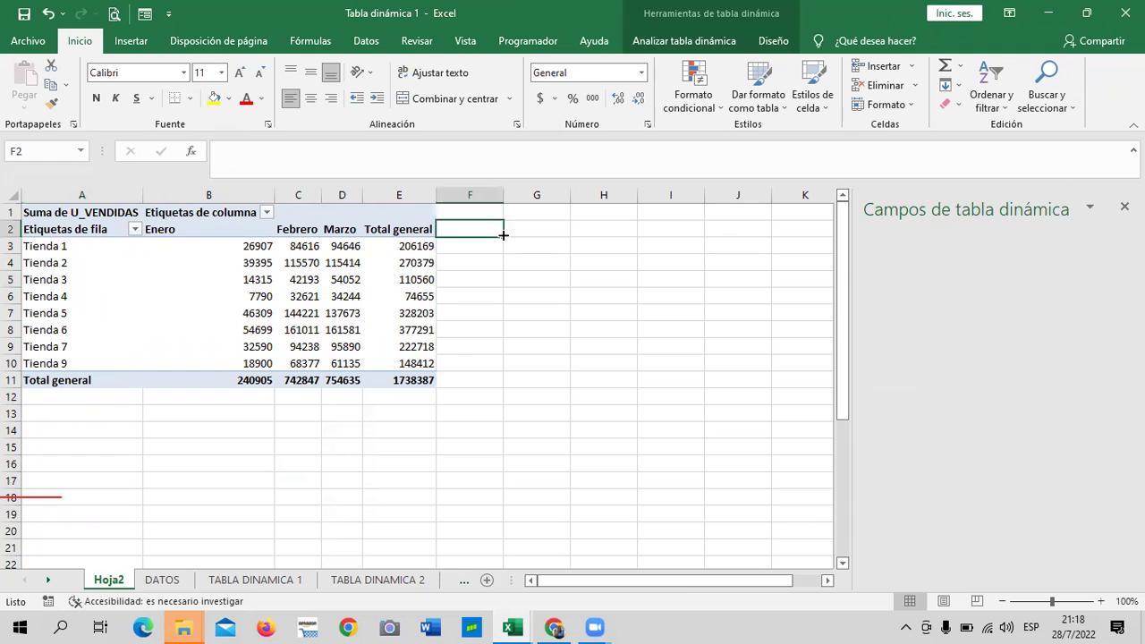
left_click(197, 264)
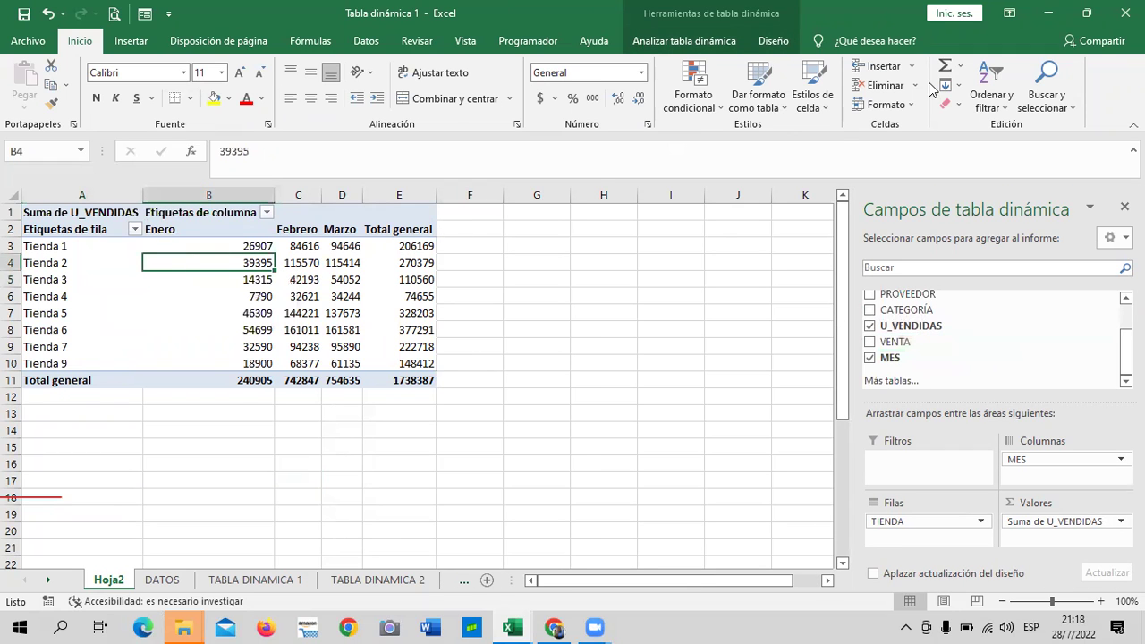
left_click(708, 40)
left_click(873, 83)
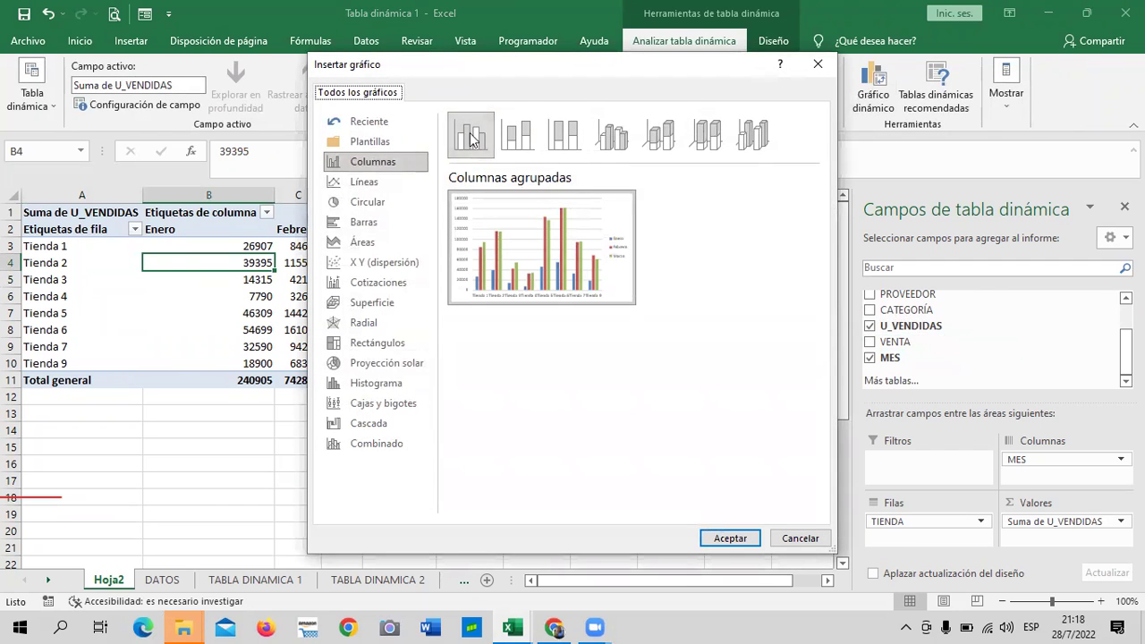
Insert a Columna agrupada 3D pivot chart and place it right of the pivot table
left_click(518, 135)
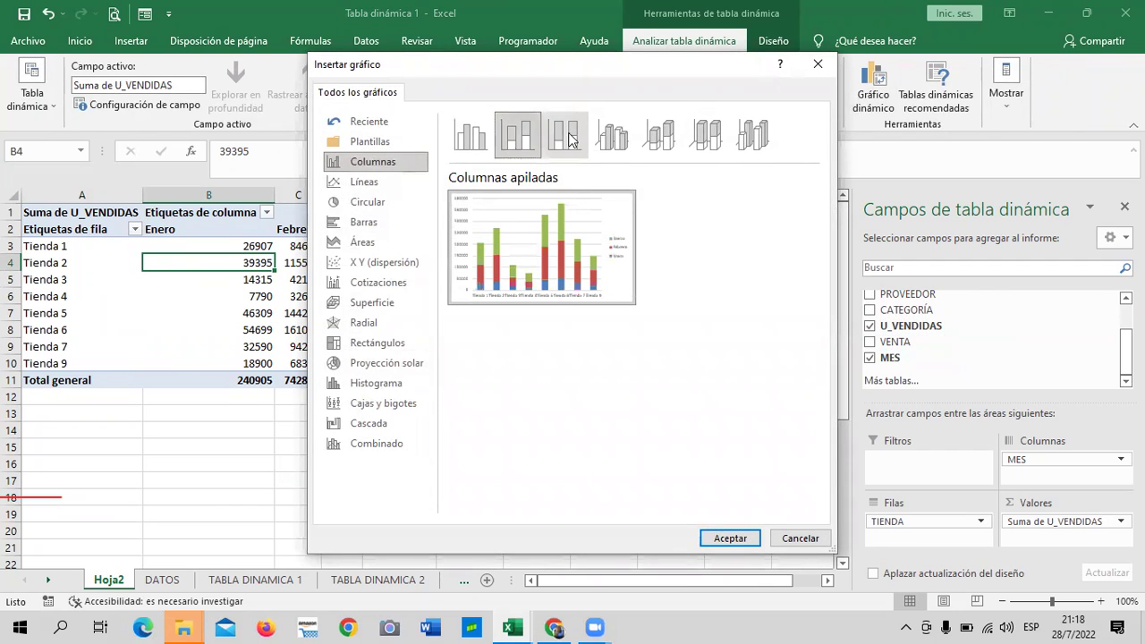
left_click(616, 136)
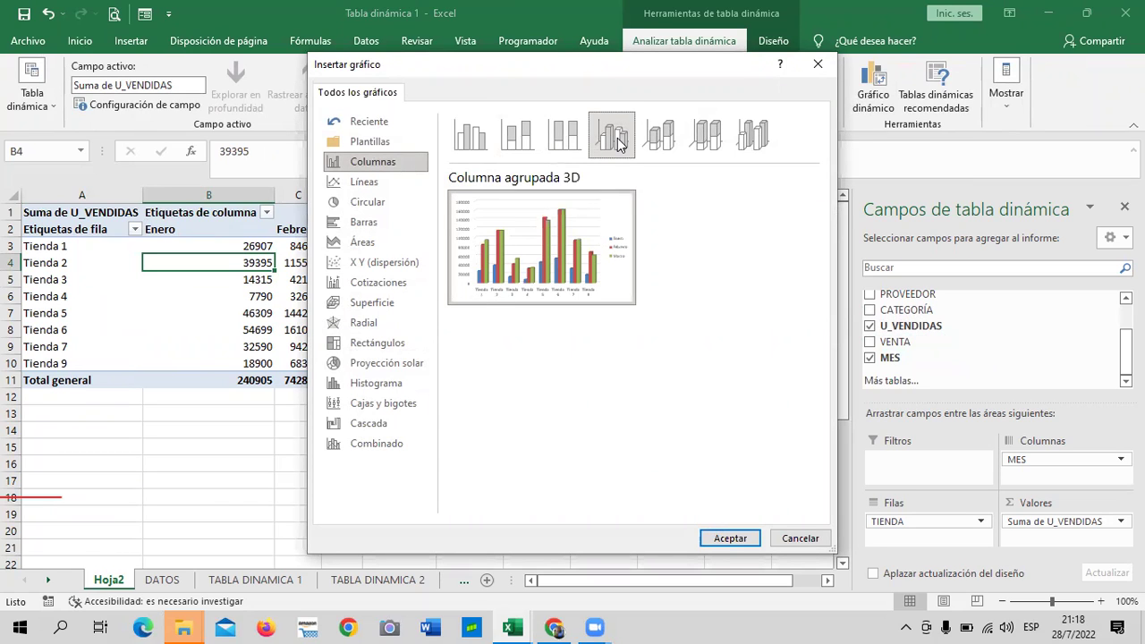
mouse_move(542, 247)
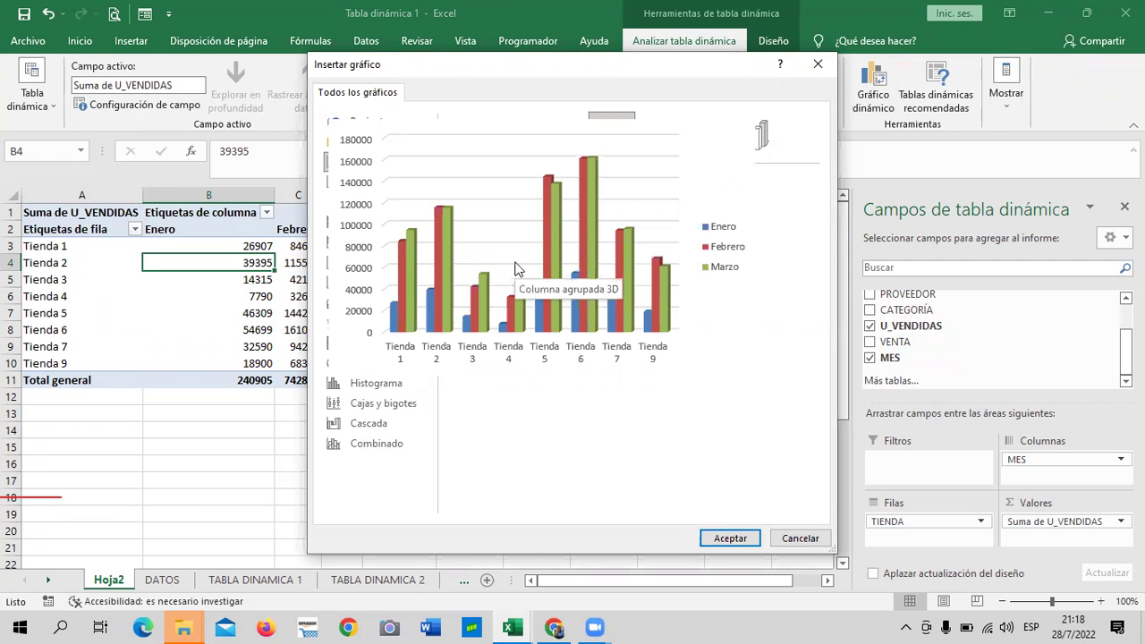
left_click(730, 538)
mouse_move(540, 287)
left_mouse_down()
mouse_move(722, 310)
mouse_move(741, 279)
mouse_move(531, 224)
mouse_move(562, 316)
mouse_move(646, 323)
left_mouse_up()
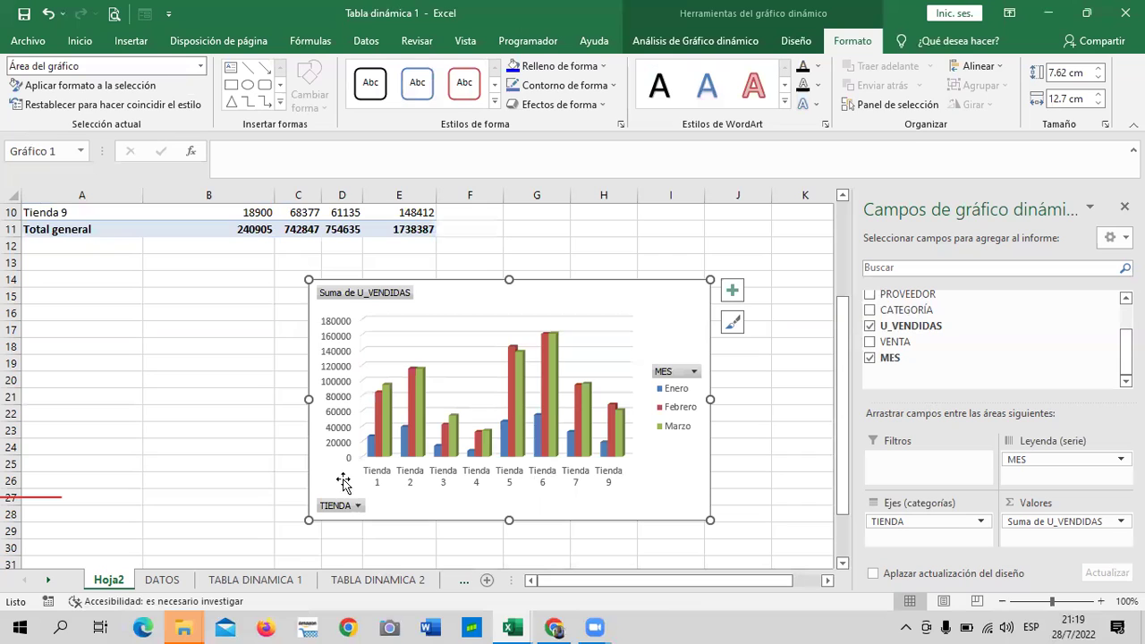
Resize the pivot chart under the pivot table to roughly 8.56 cm by 13.84 cm
left_click_drag(710, 520, 746, 551)
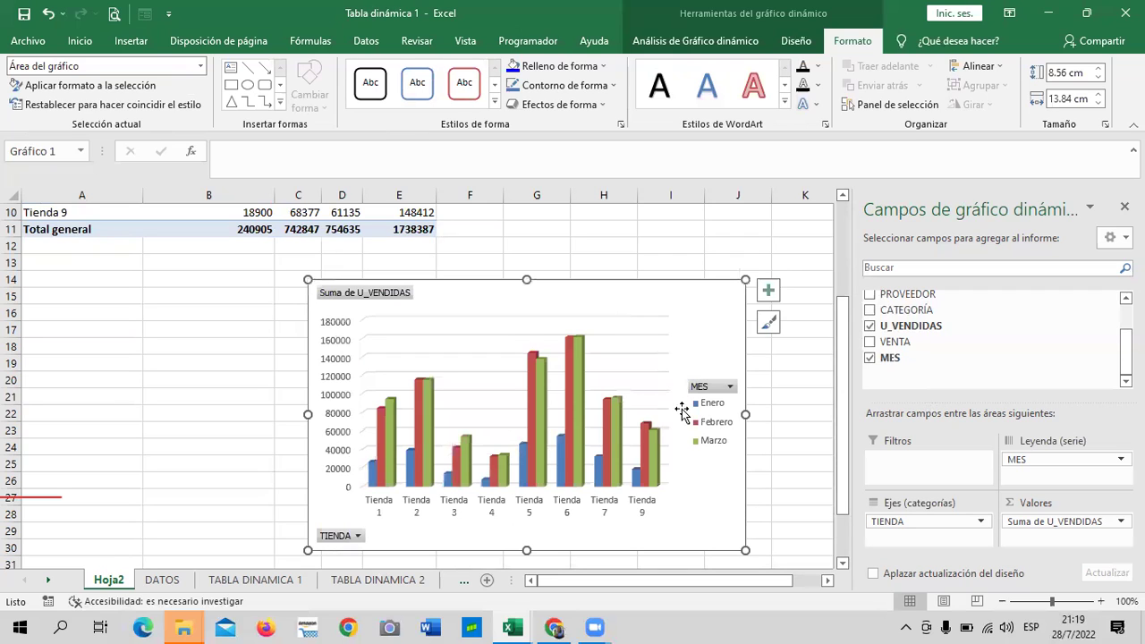
left_click(769, 292)
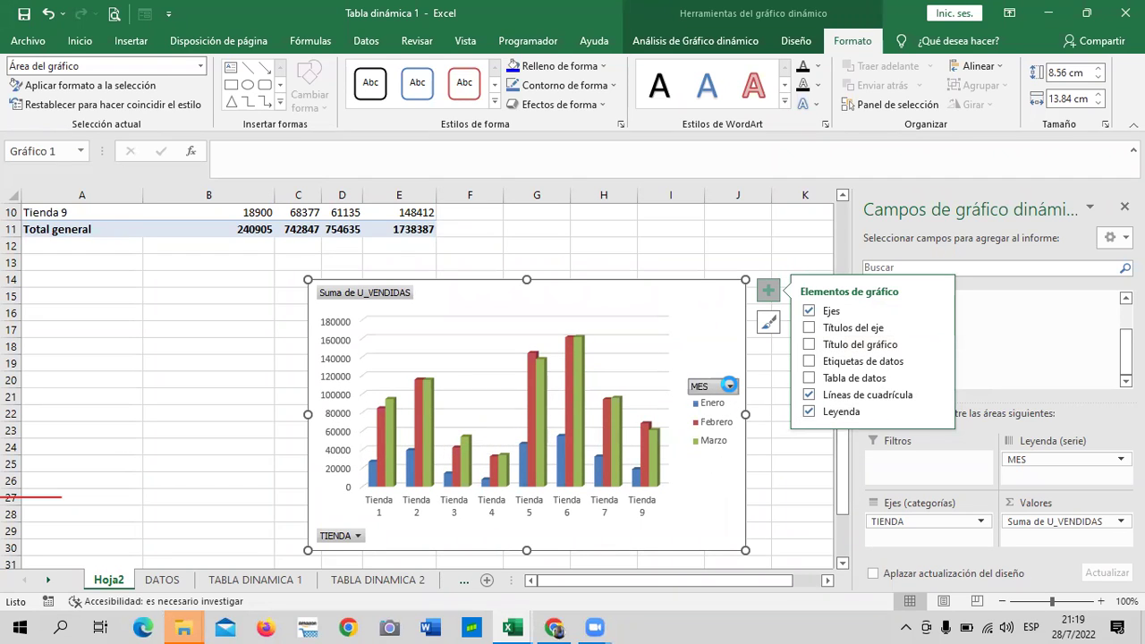
left_click(730, 386)
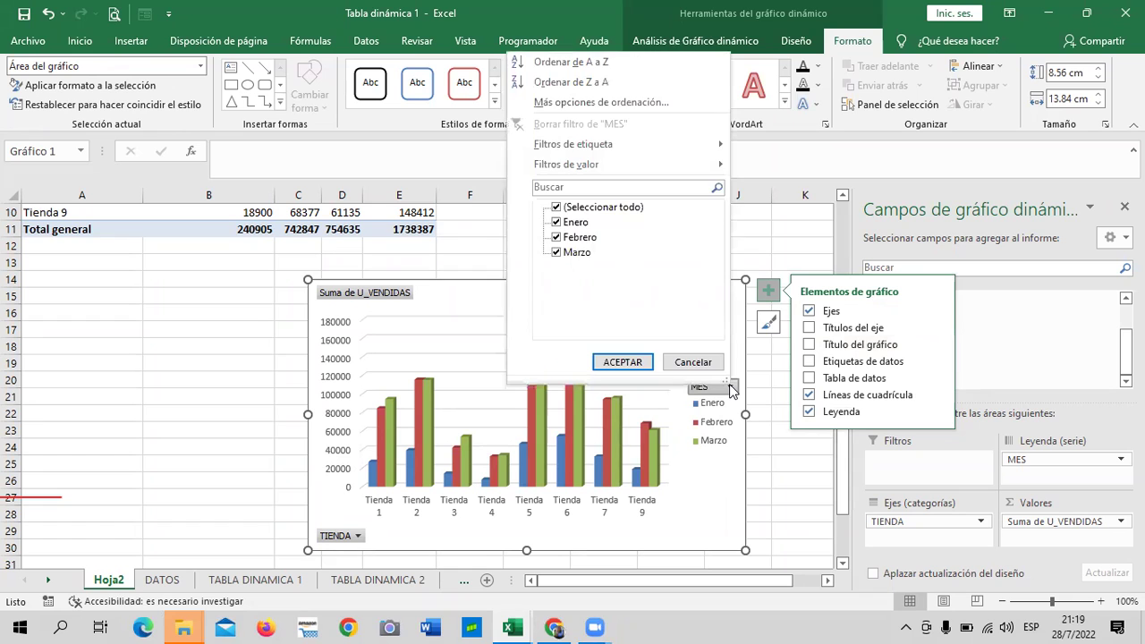
left_click(767, 234)
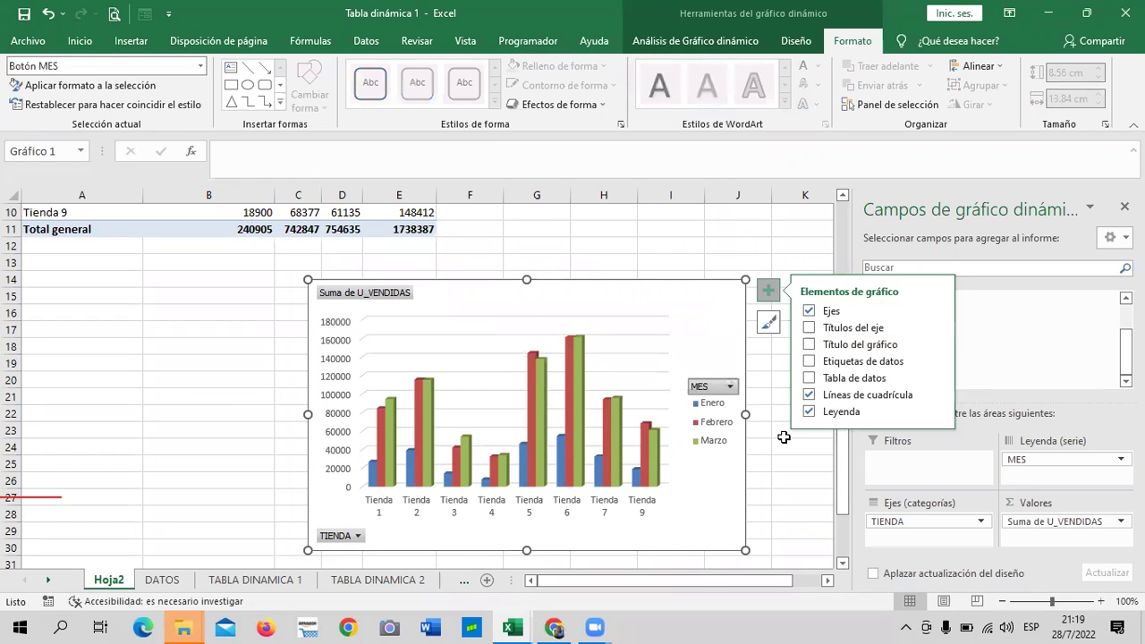
left_click(802, 463)
left_click(730, 386)
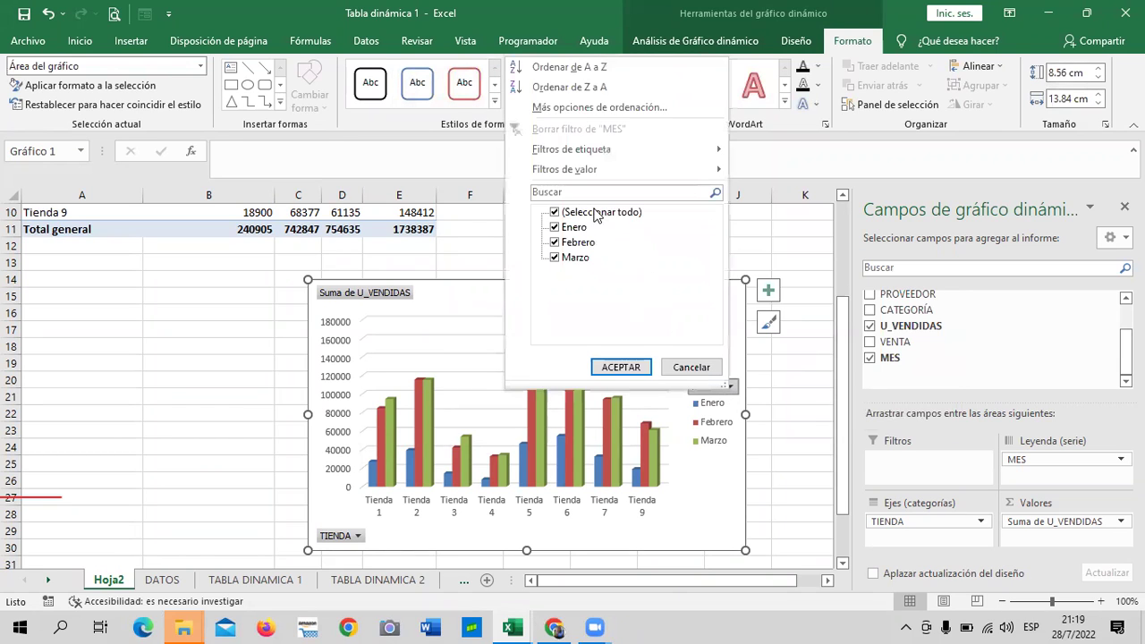
left_click(555, 212)
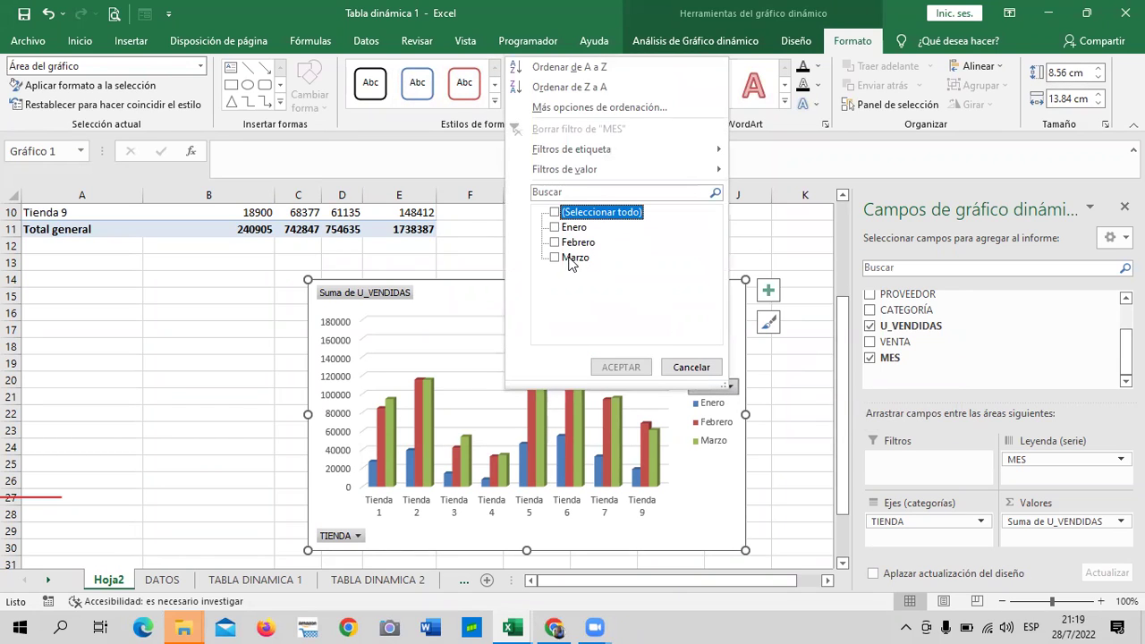
left_click(555, 243)
left_click(629, 367)
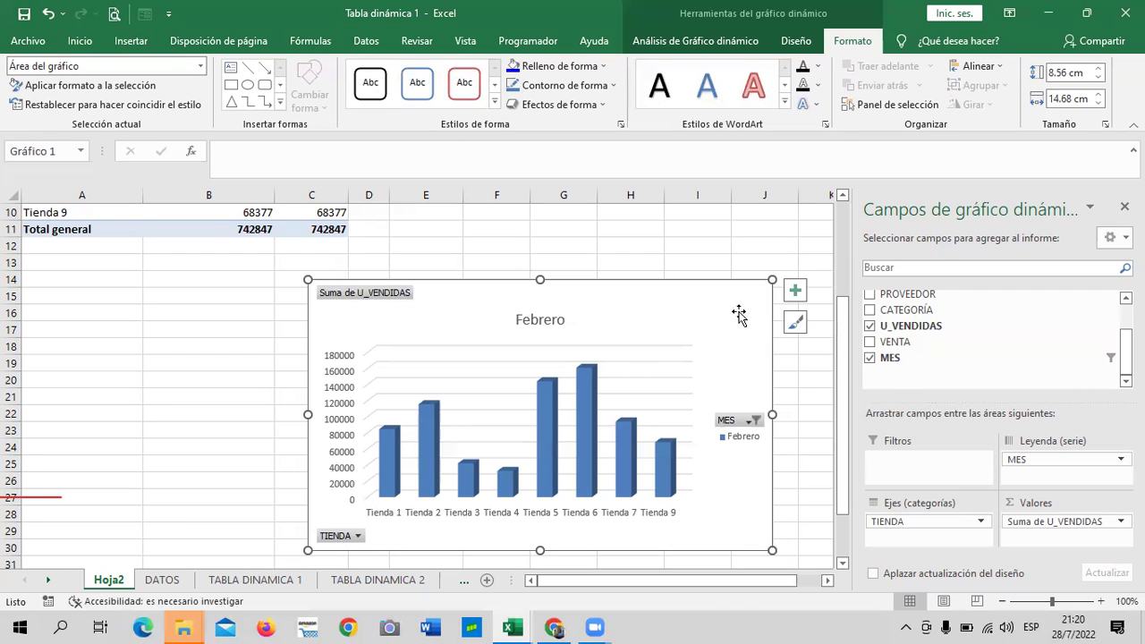
left_click(750, 420)
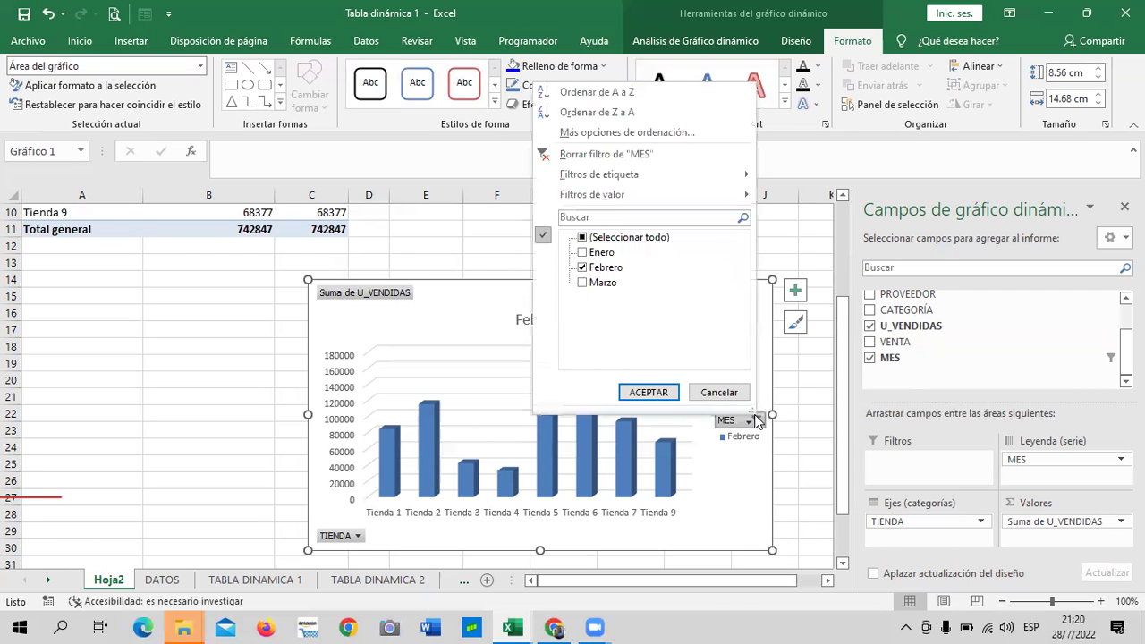
left_click(597, 254)
left_click(660, 393)
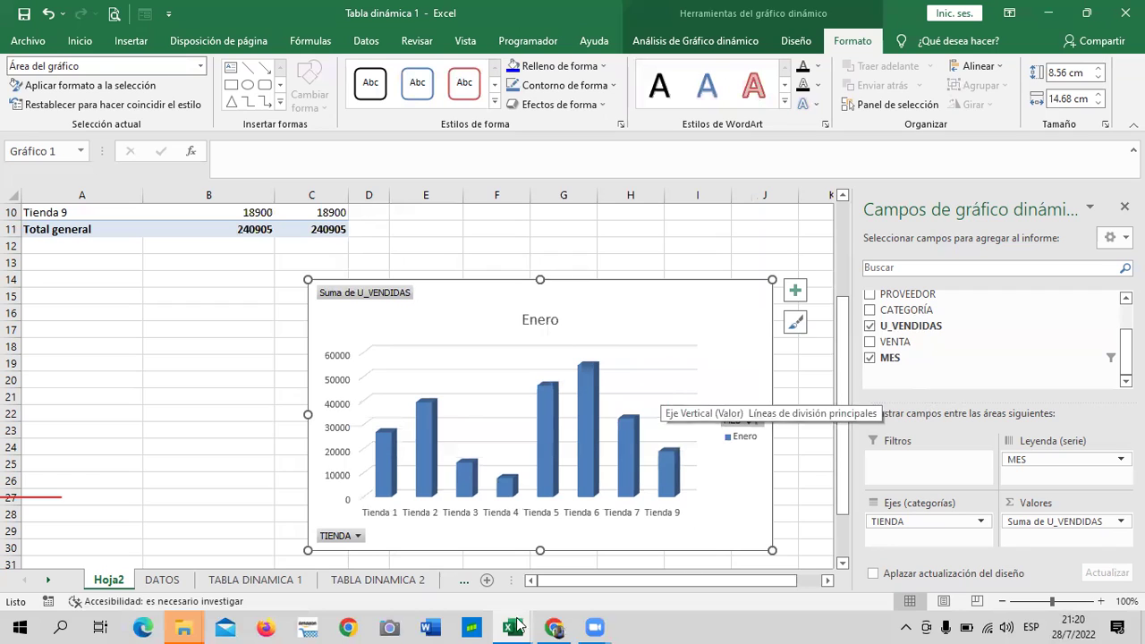
mouse_move(629, 456)
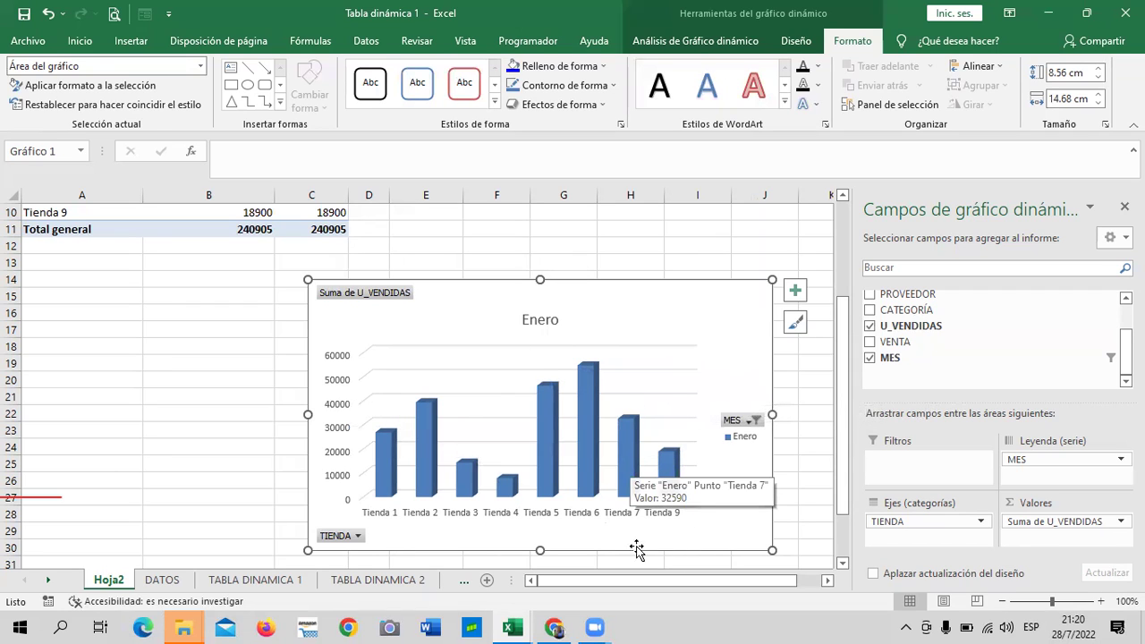
left_click(742, 438)
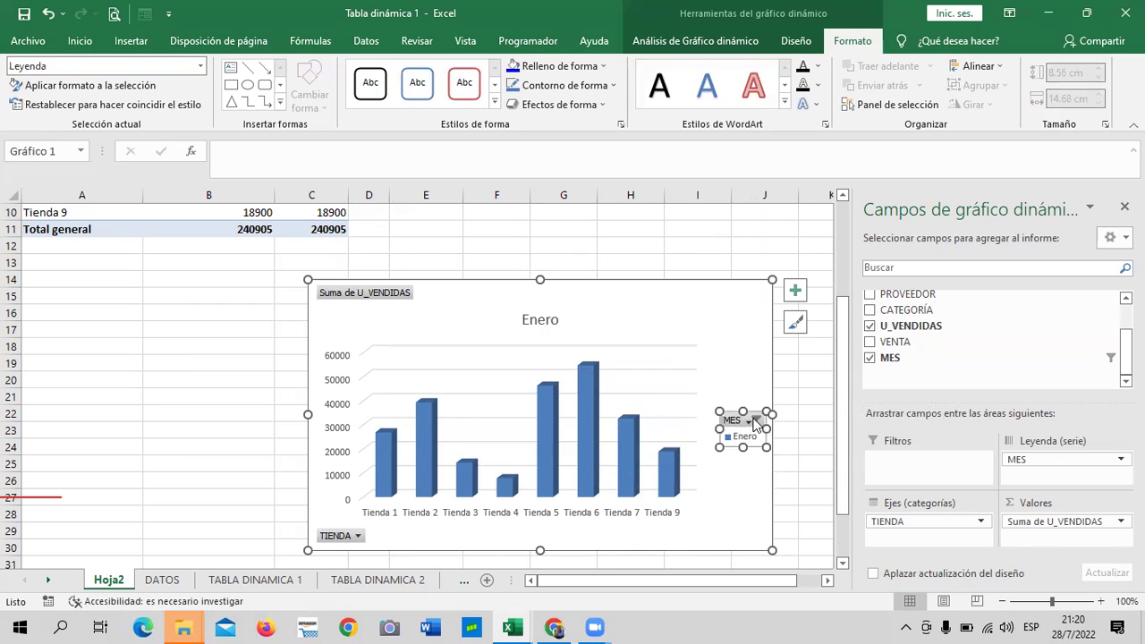
left_click(756, 419)
left_click(582, 242)
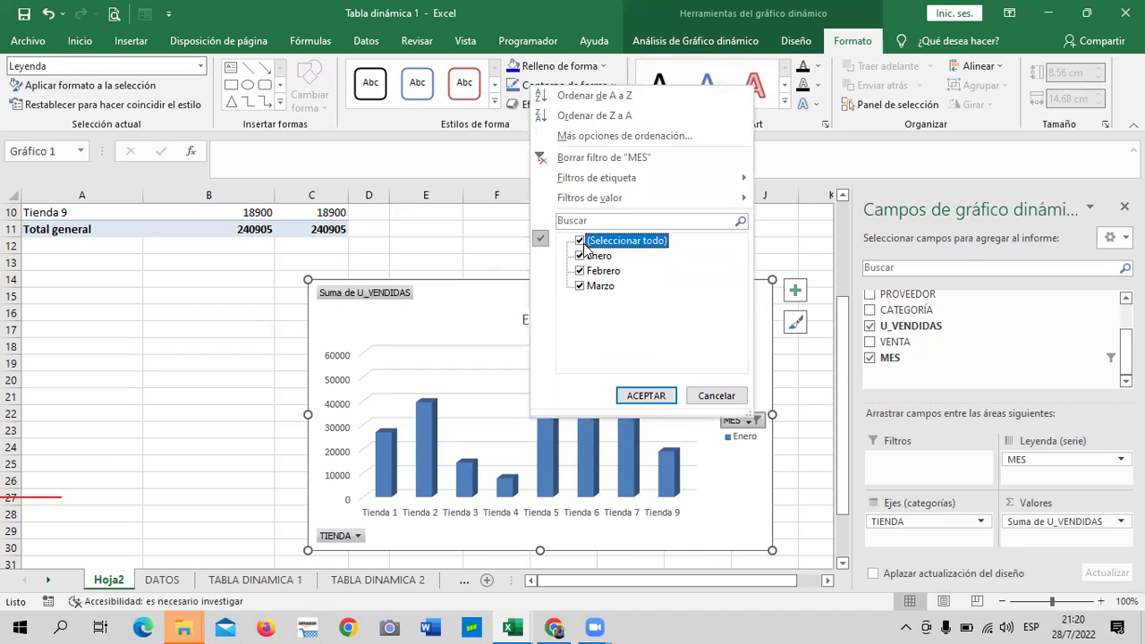
left_click(645, 396)
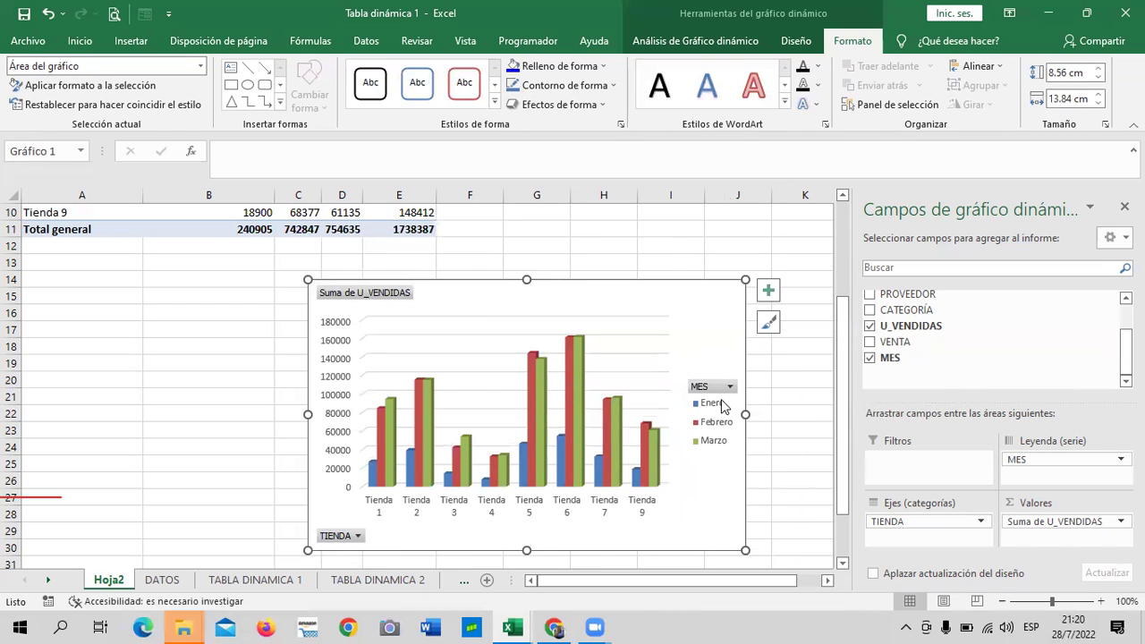
Add a TIENDA label filter 'es mayor que' 140000
left_click(355, 537)
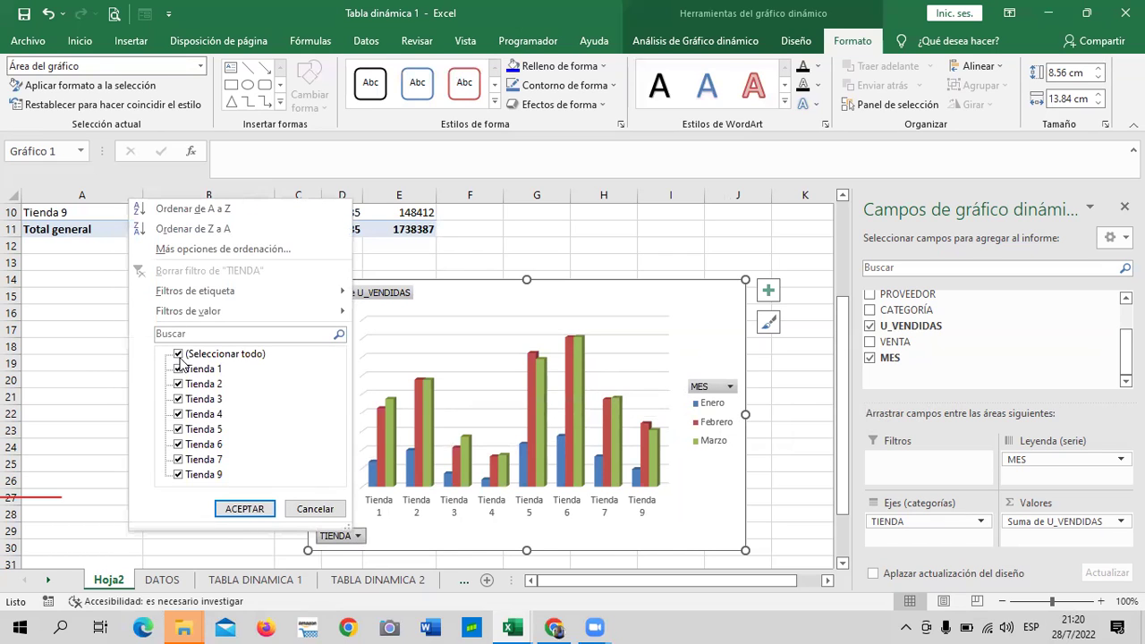
mouse_move(195, 291)
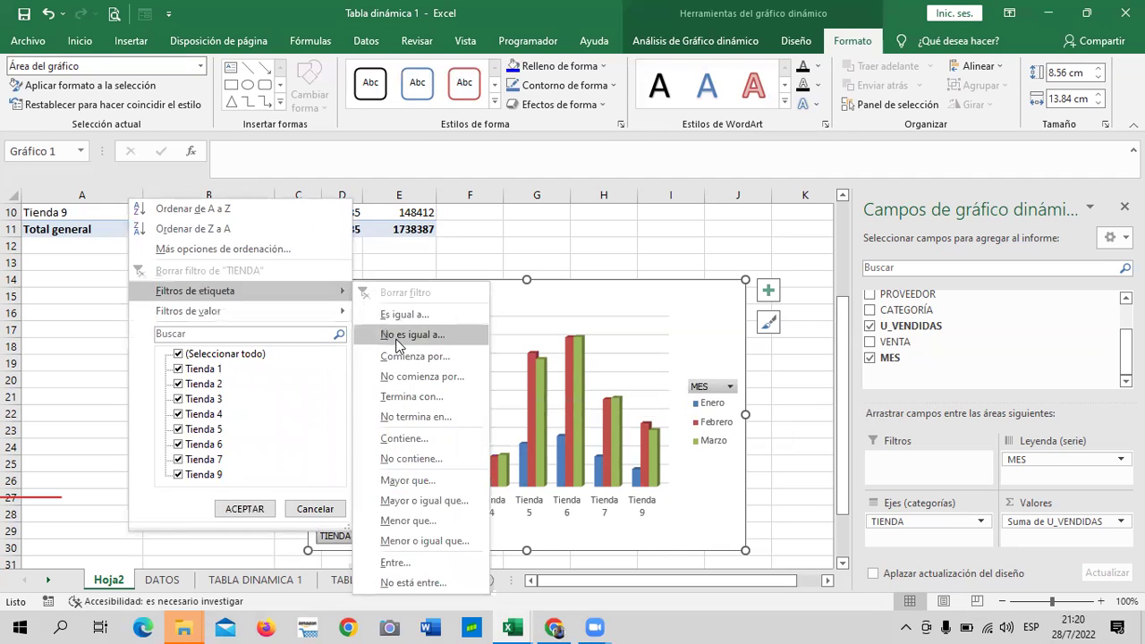
left_click(438, 480)
type("14")
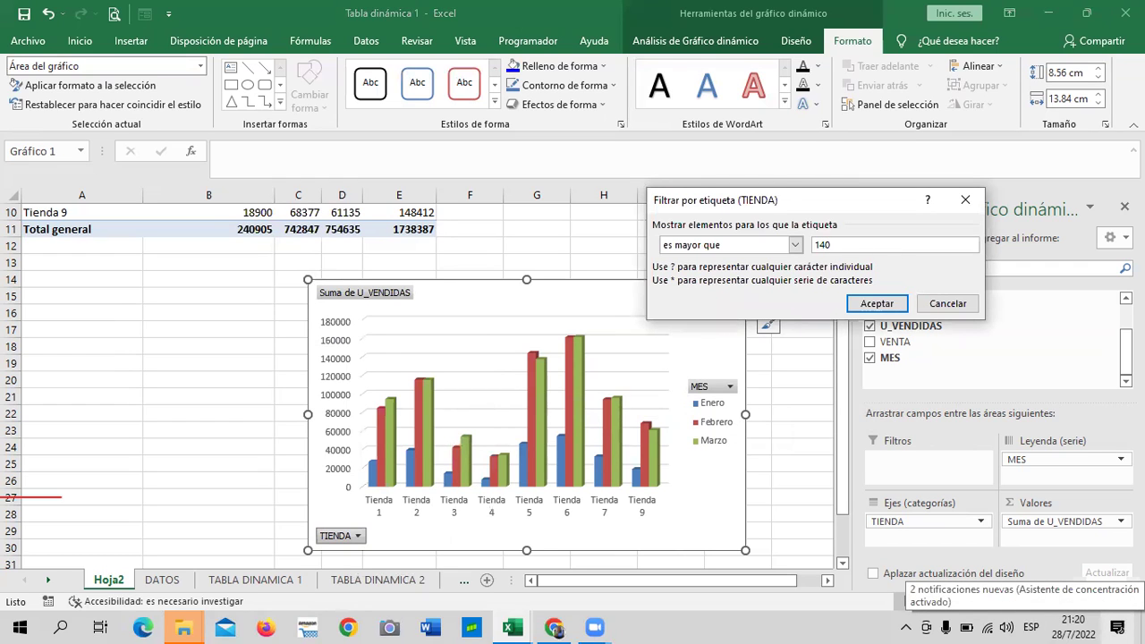
type("000")
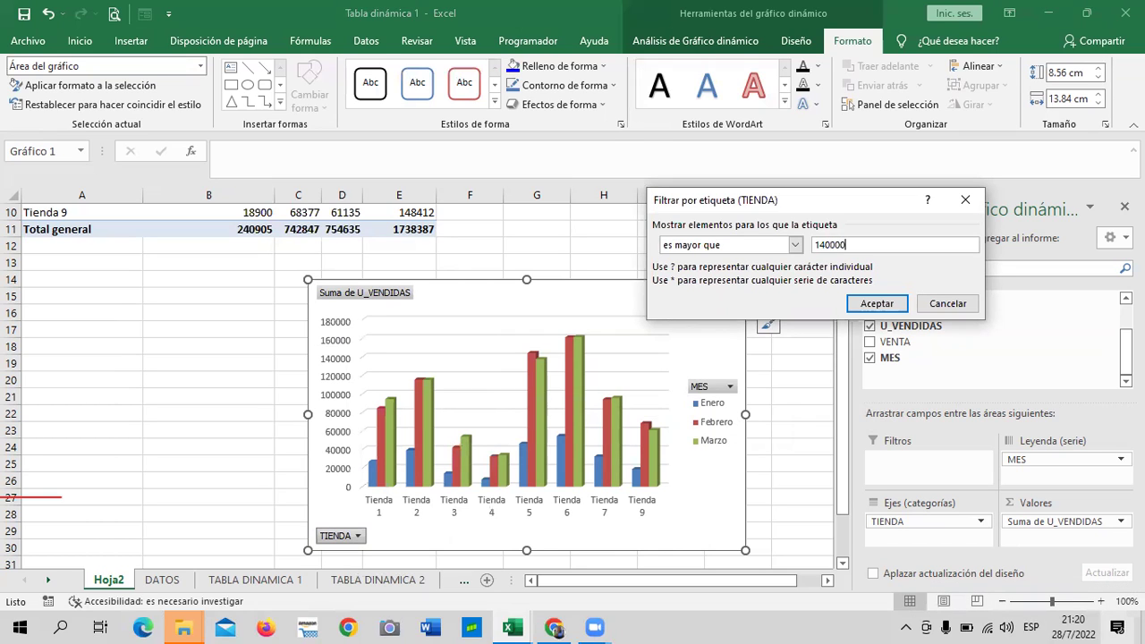
left_click(881, 304)
mouse_move(466, 447)
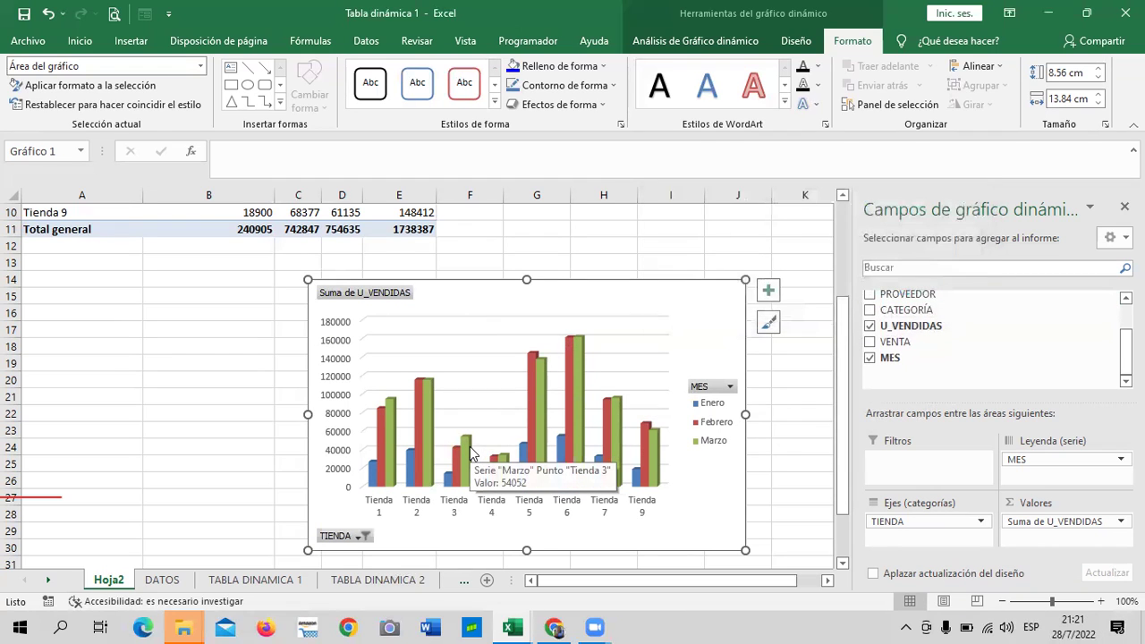
Select the chart's gridlines, value axis, side walls and plot area in turn
left_click(400, 359)
left_click(327, 362)
left_click(476, 354)
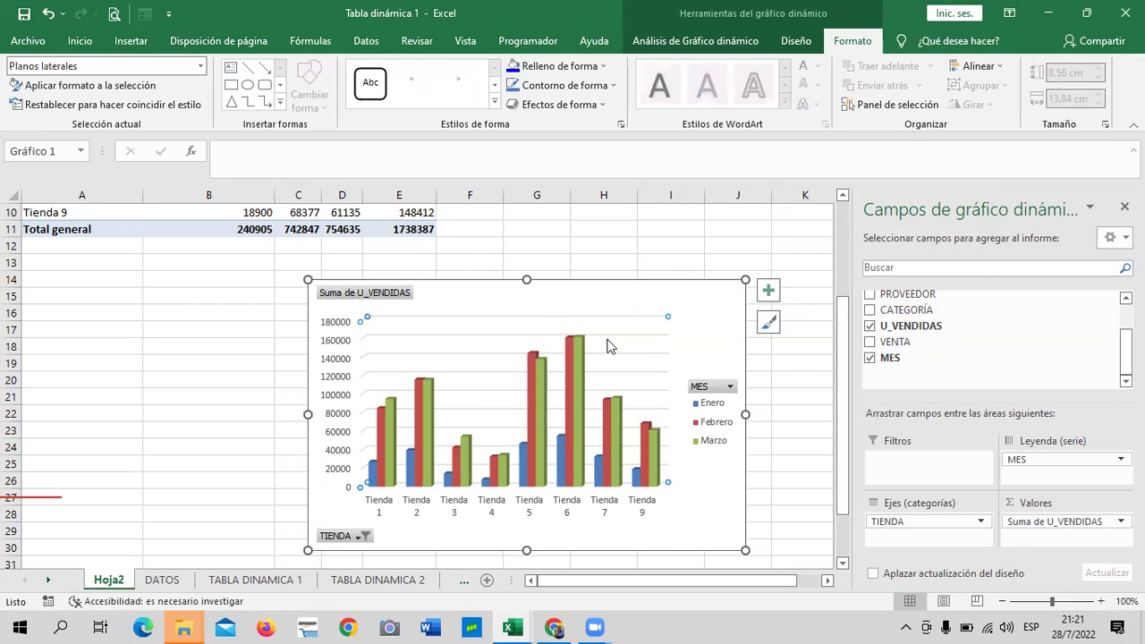
left_click(428, 313)
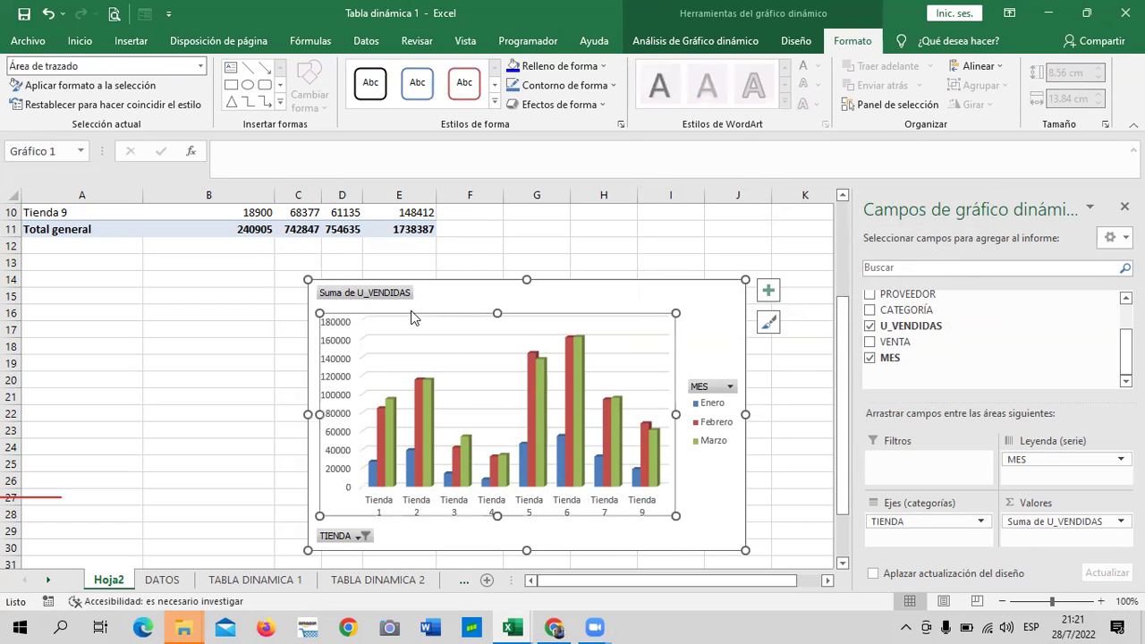
left_click(364, 536)
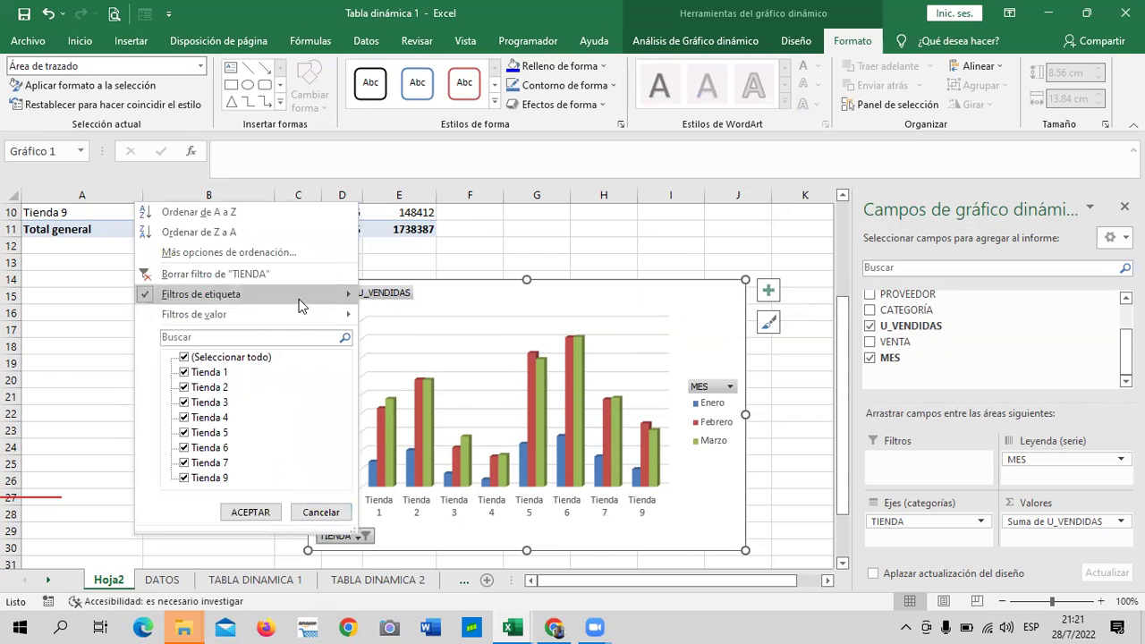
Swap the label filter for a top-3 stores value filter, then clear the TIENDA filter
left_click(401, 297)
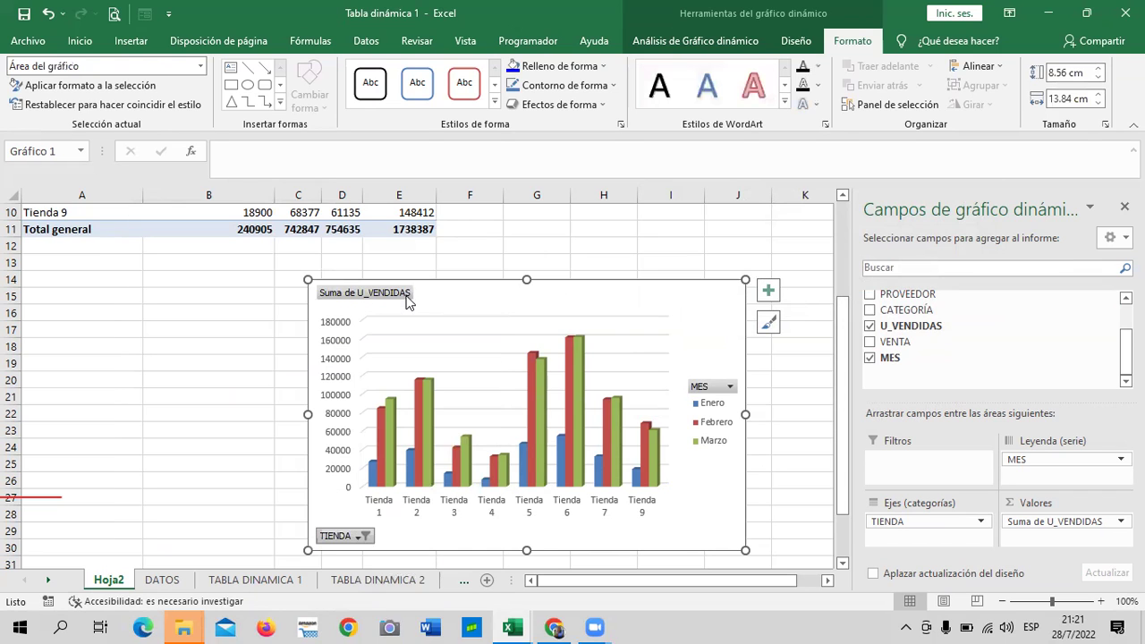
left_click(357, 536)
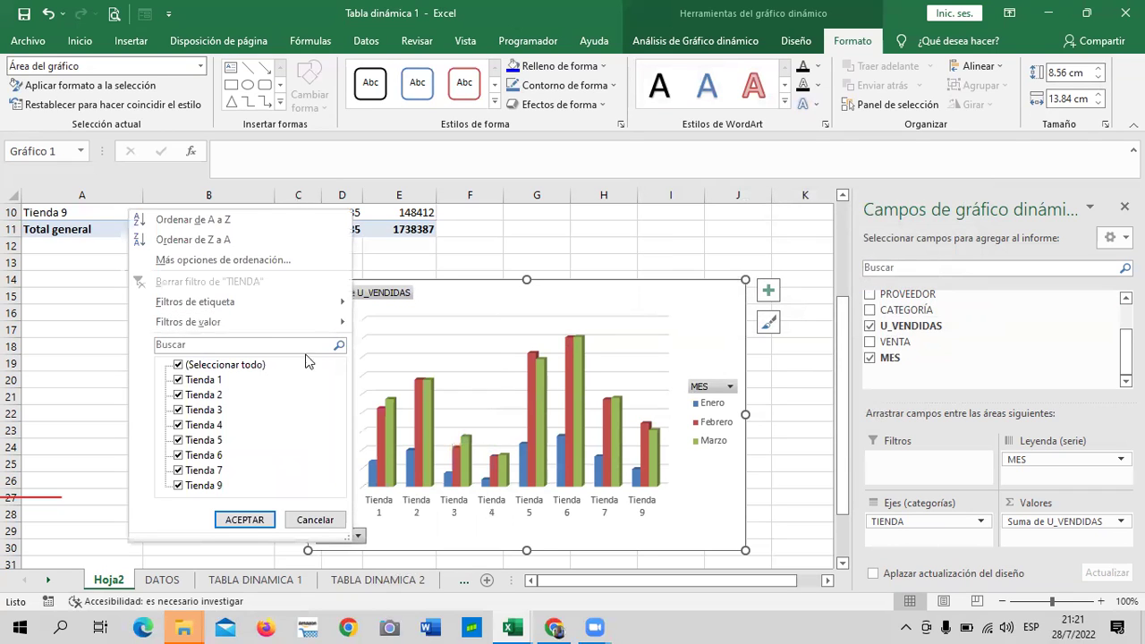
mouse_move(233, 321)
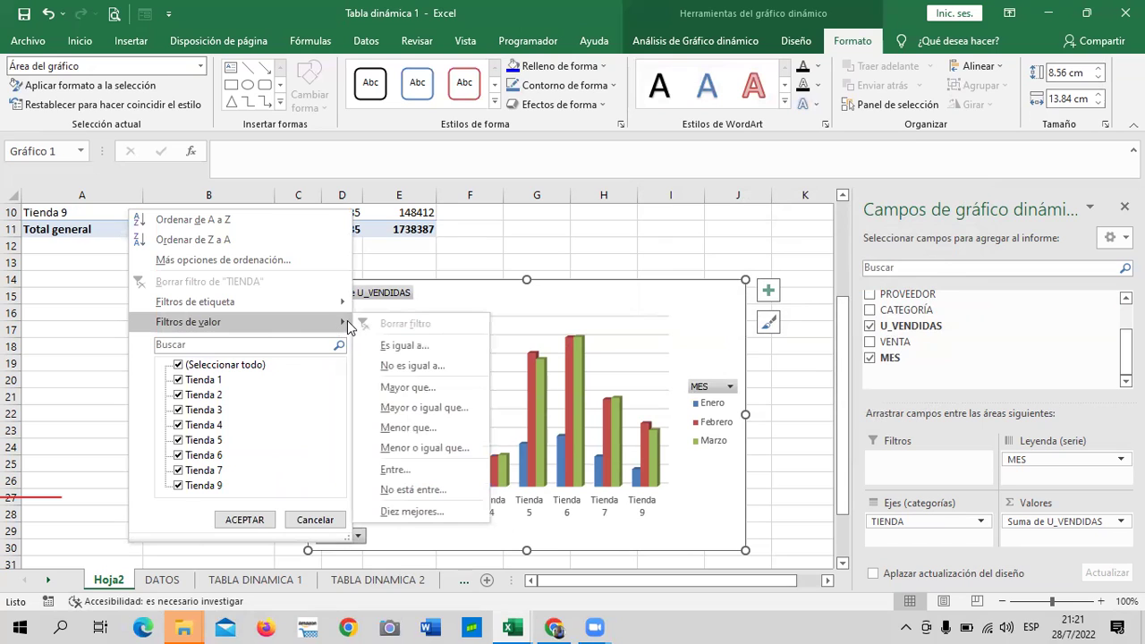
left_click(384, 512)
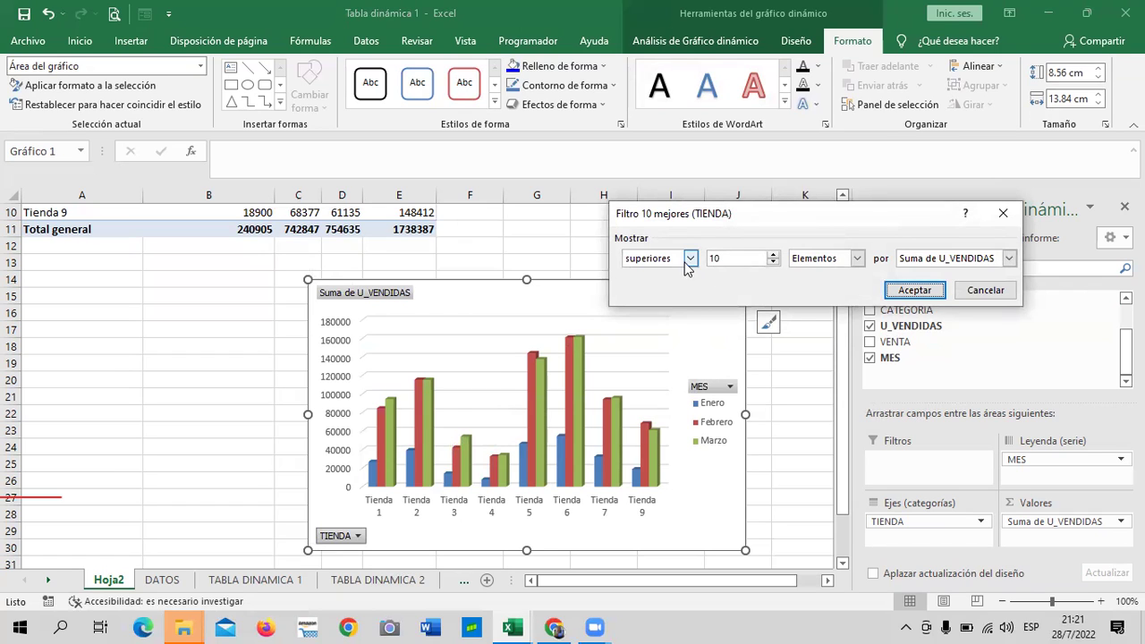
left_click(773, 262)
left_click(773, 261)
left_click(774, 261)
left_click(773, 261)
left_click(773, 262)
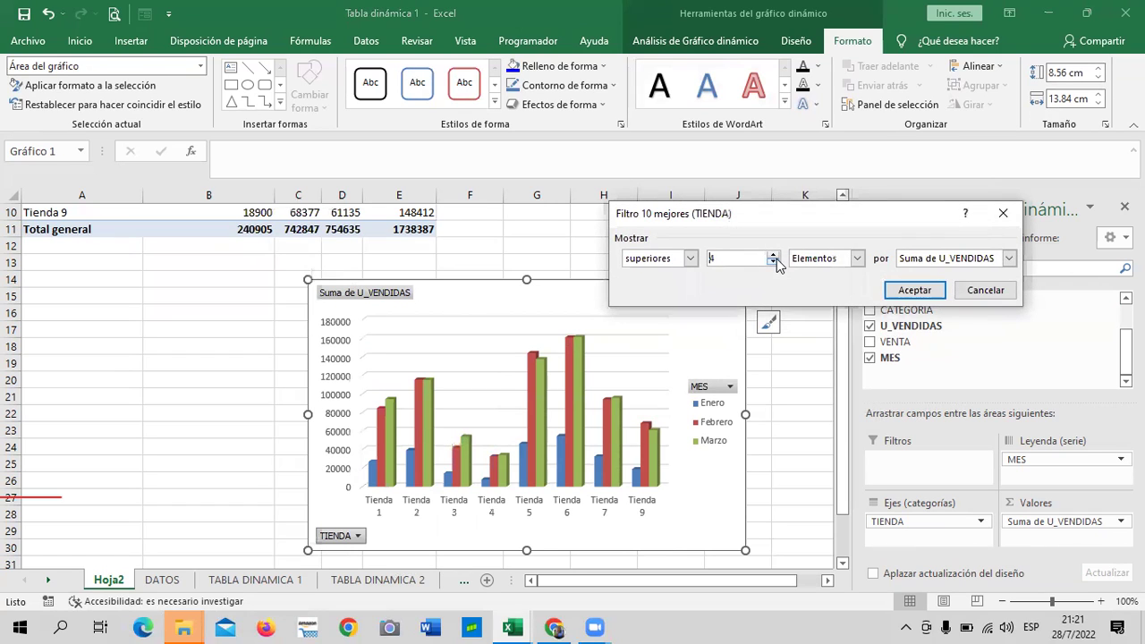
left_click(921, 291)
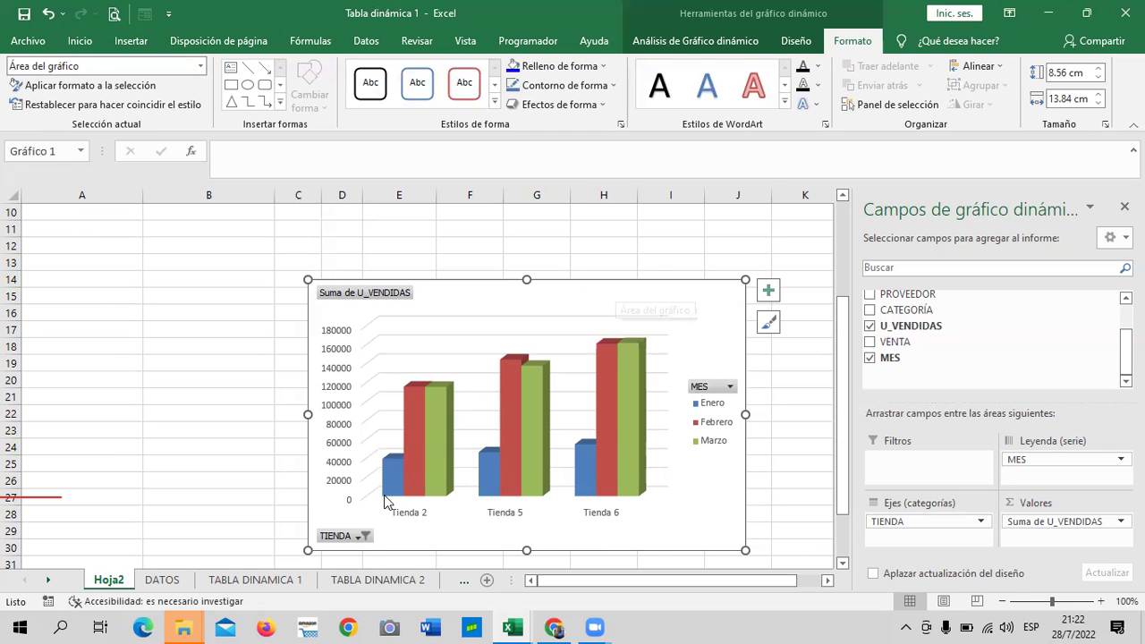
left_click(364, 536)
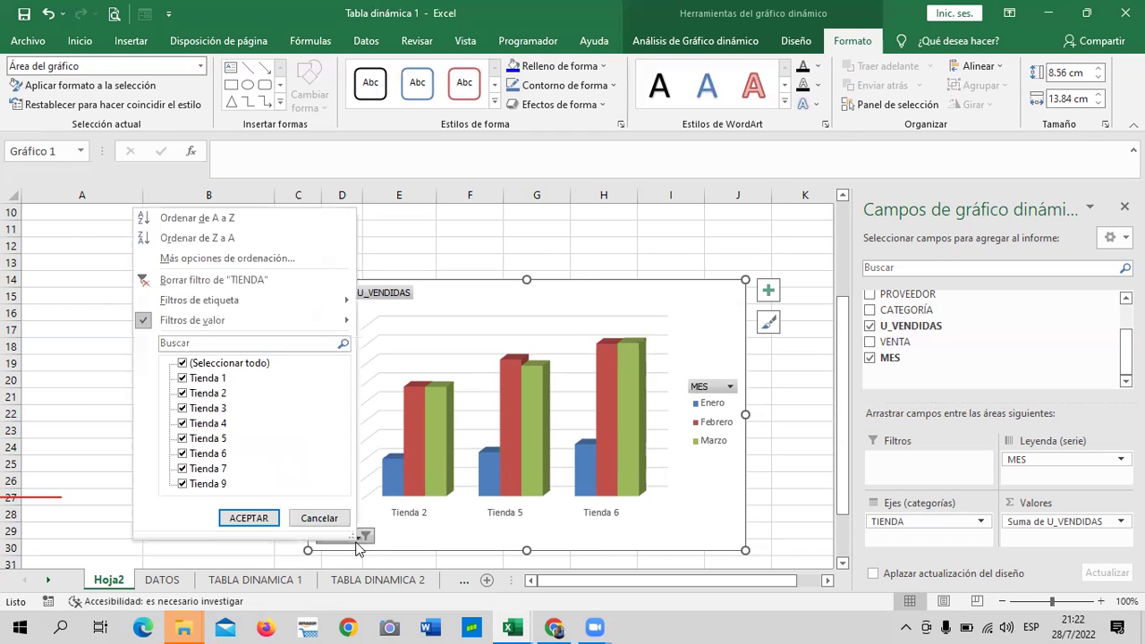
left_click(236, 281)
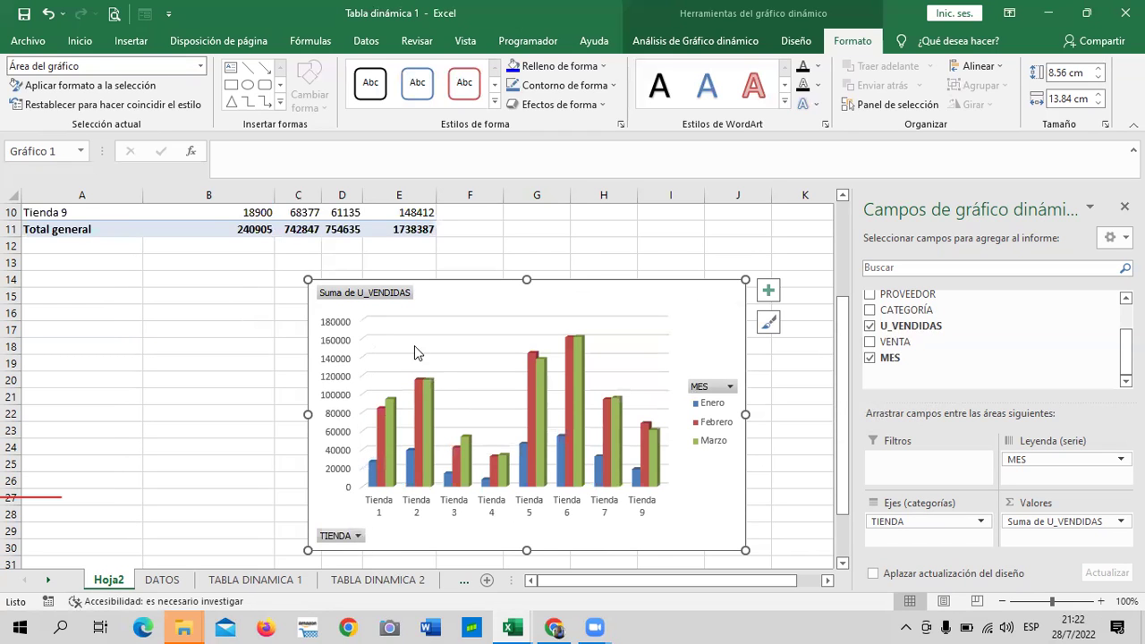
Apply a bottom-3 value filter on Suma de U_VENDIDAS, leaving Tienda 3, 4 and 9
left_click(349, 536)
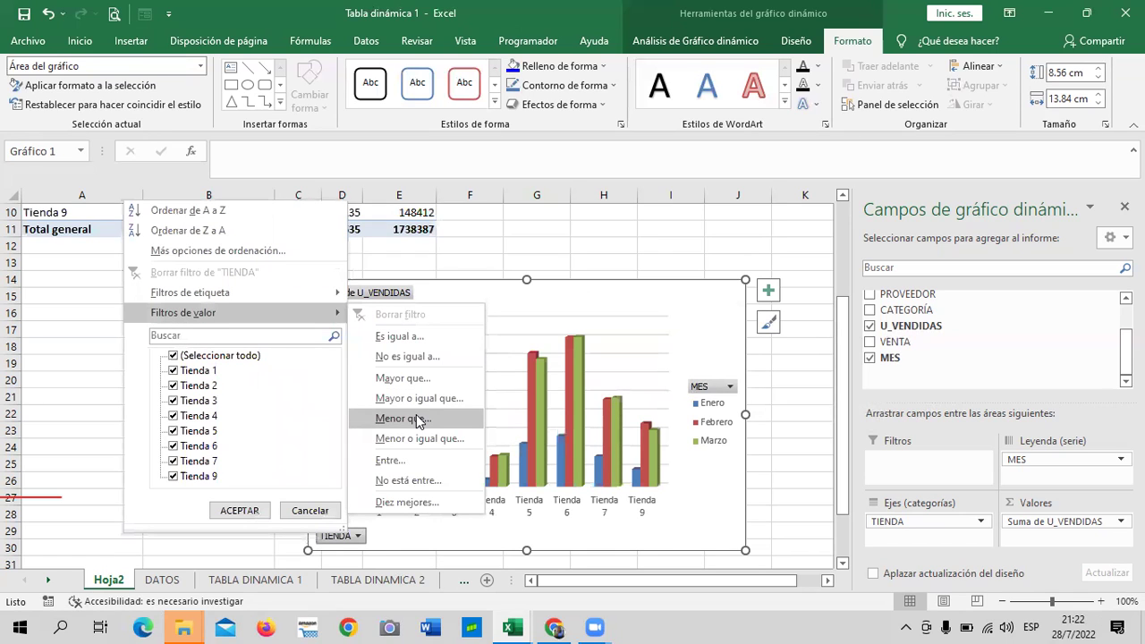
left_click(428, 504)
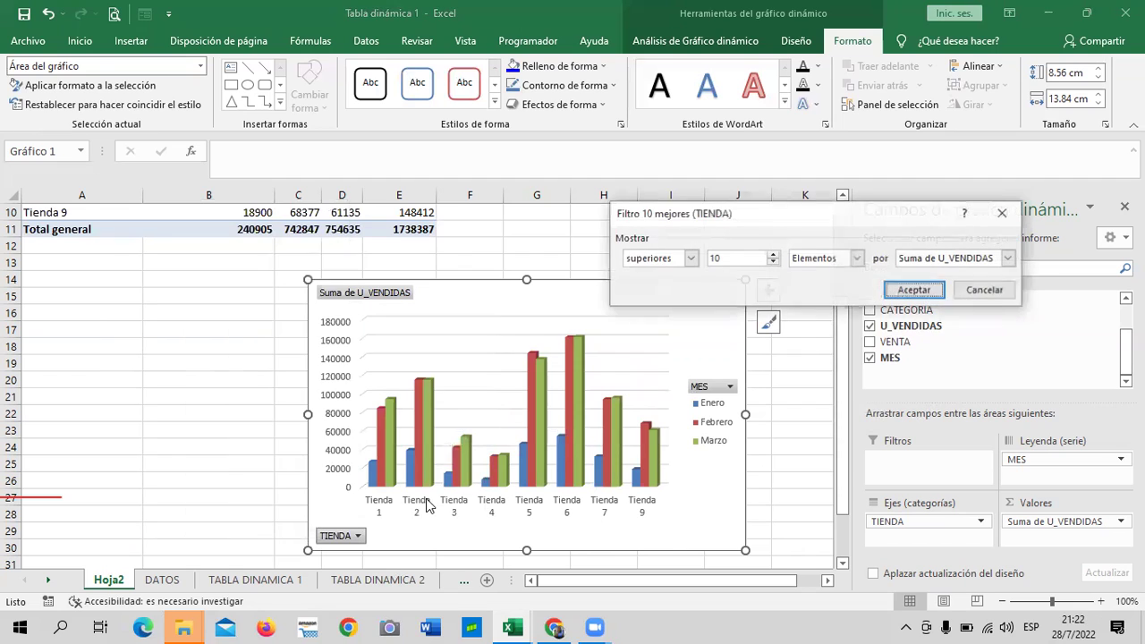
left_click(693, 259)
left_click(649, 284)
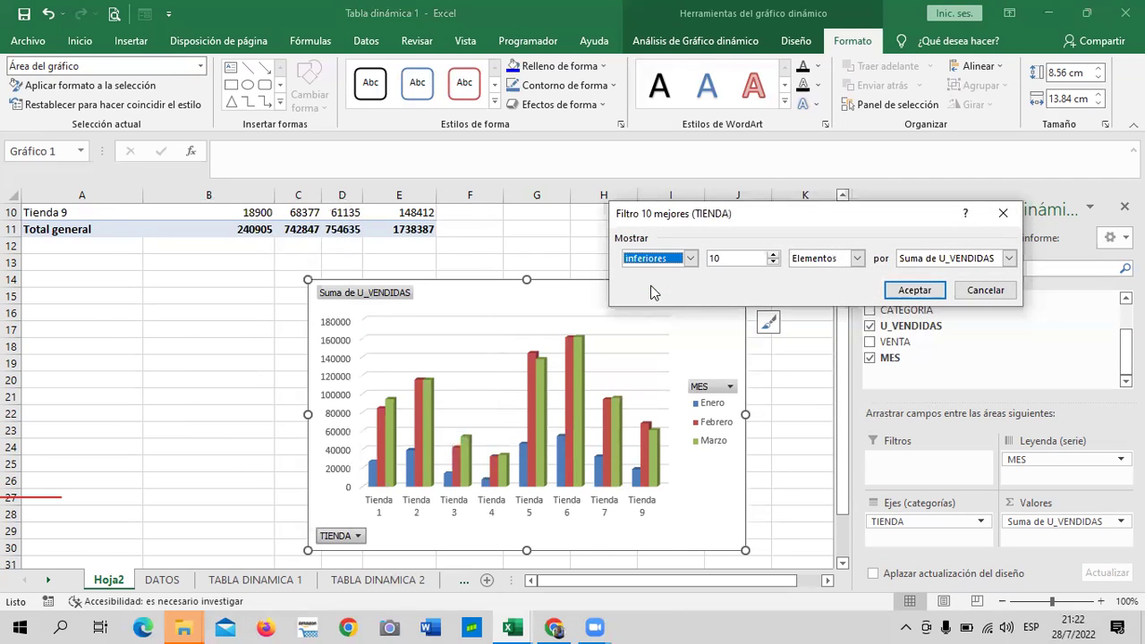
left_click(774, 262)
left_click(774, 263)
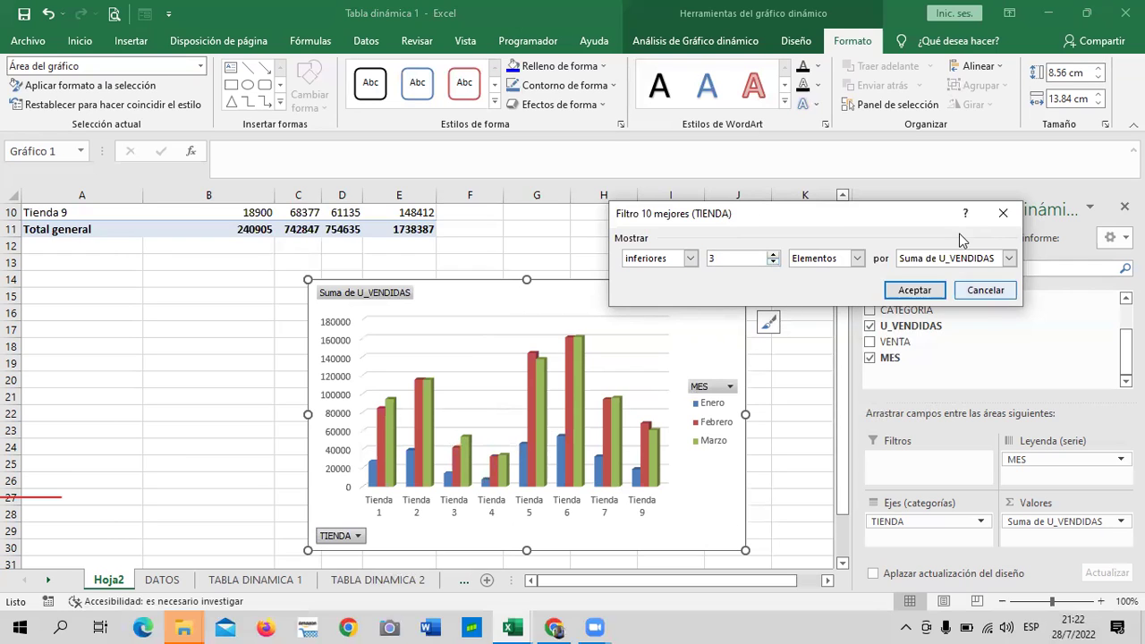
left_click(924, 292)
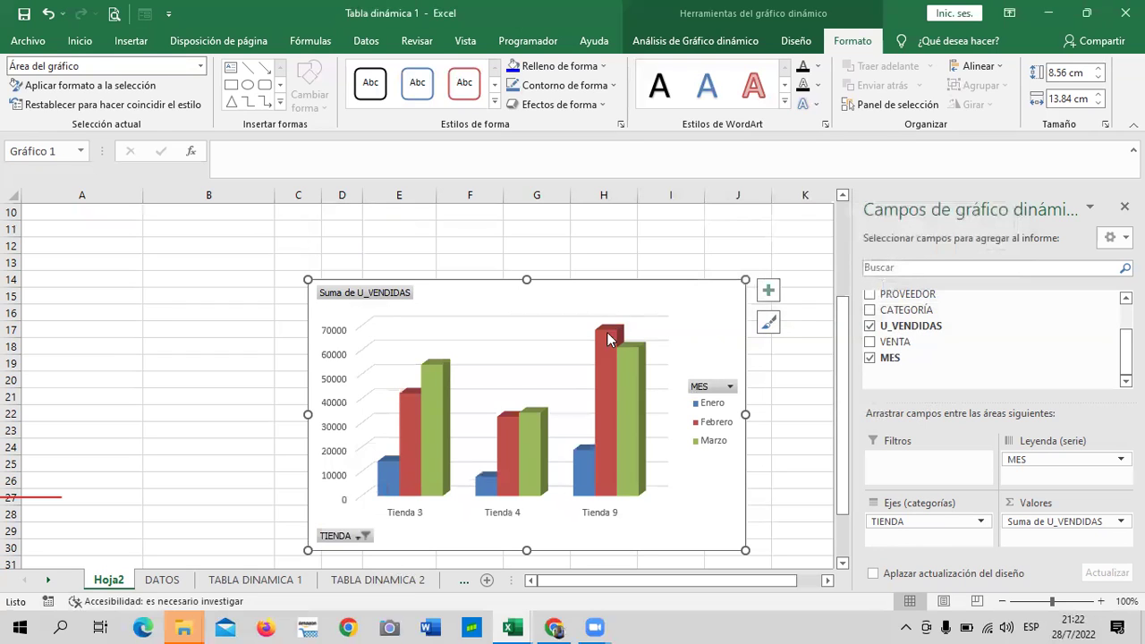
left_click_drag(685, 291, 686, 272)
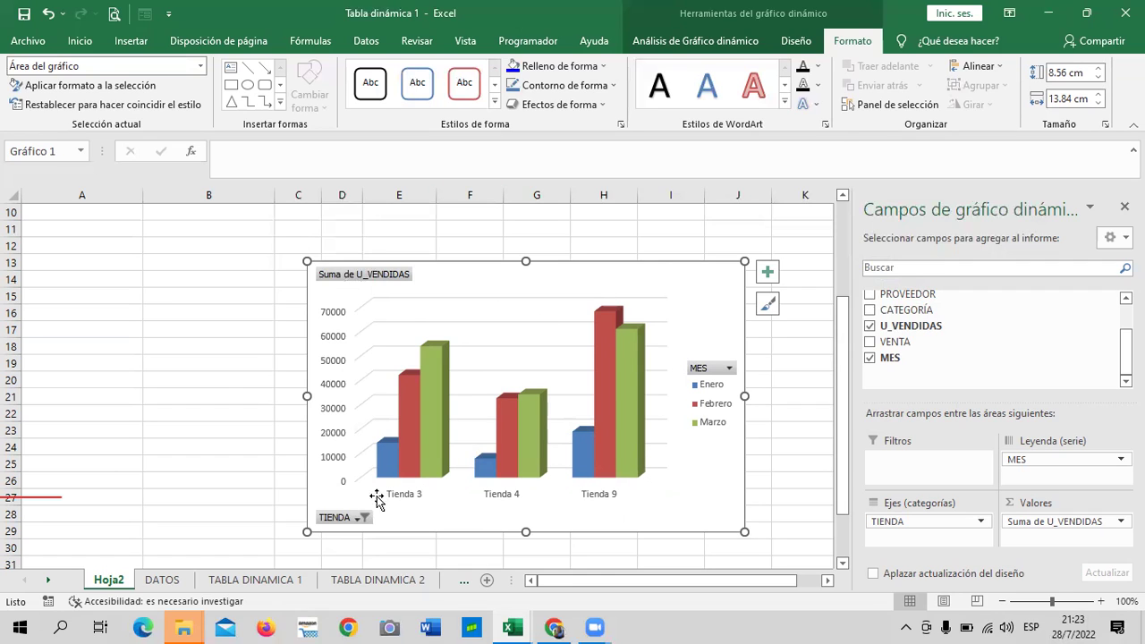
left_click(363, 518)
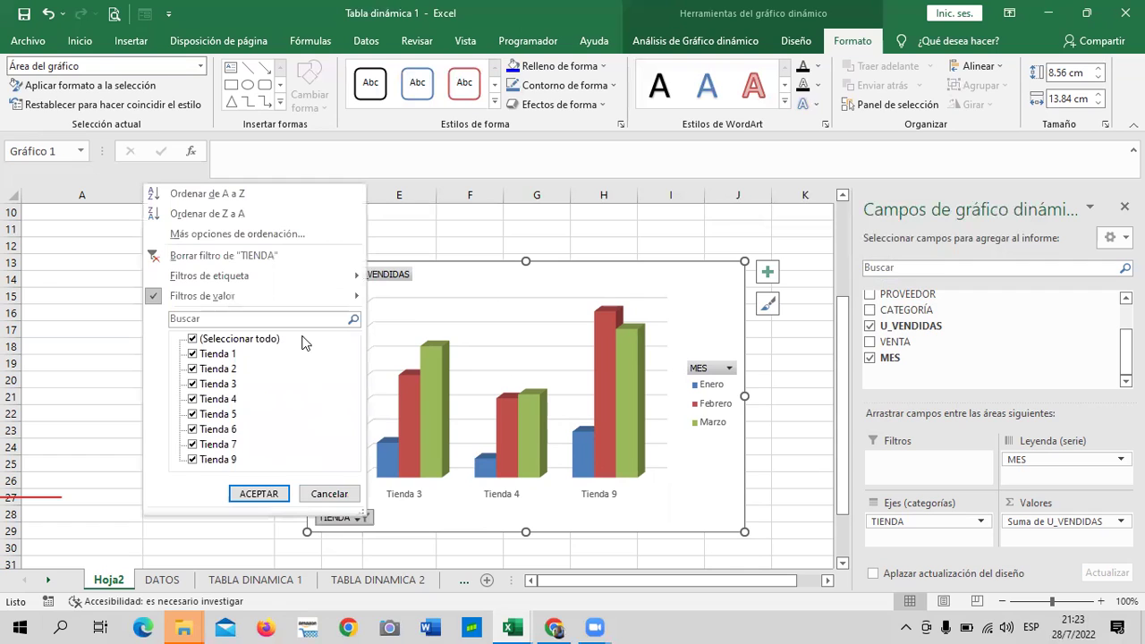
Clear the TIENDA filter, then show only Tienda 1, Tienda 2 and Tienda 3
left_click(294, 257)
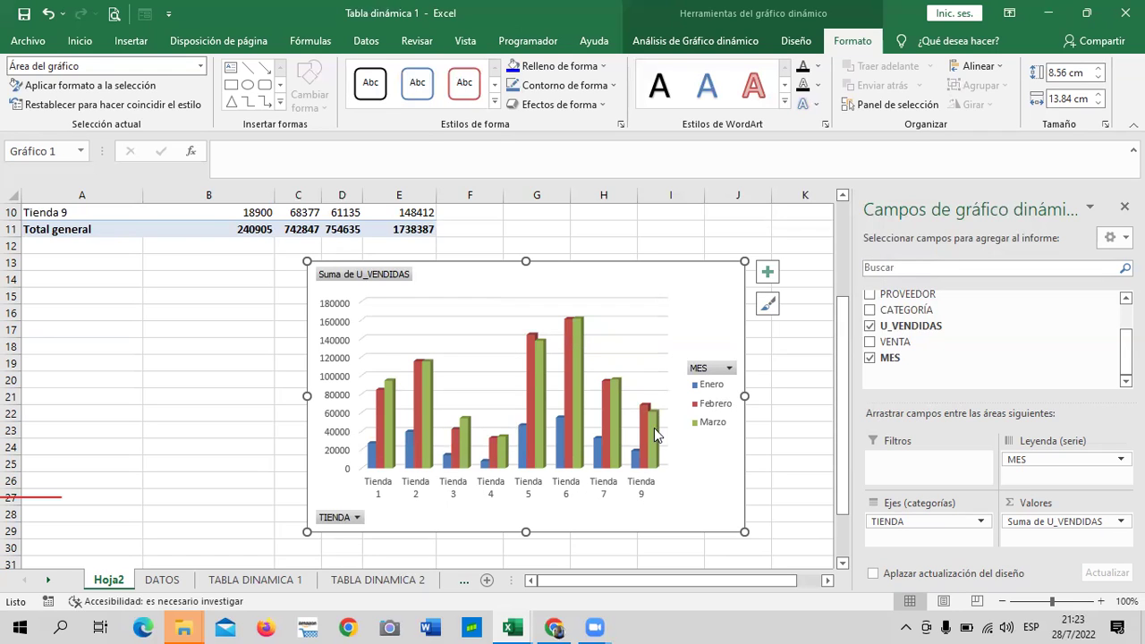
left_click(355, 518)
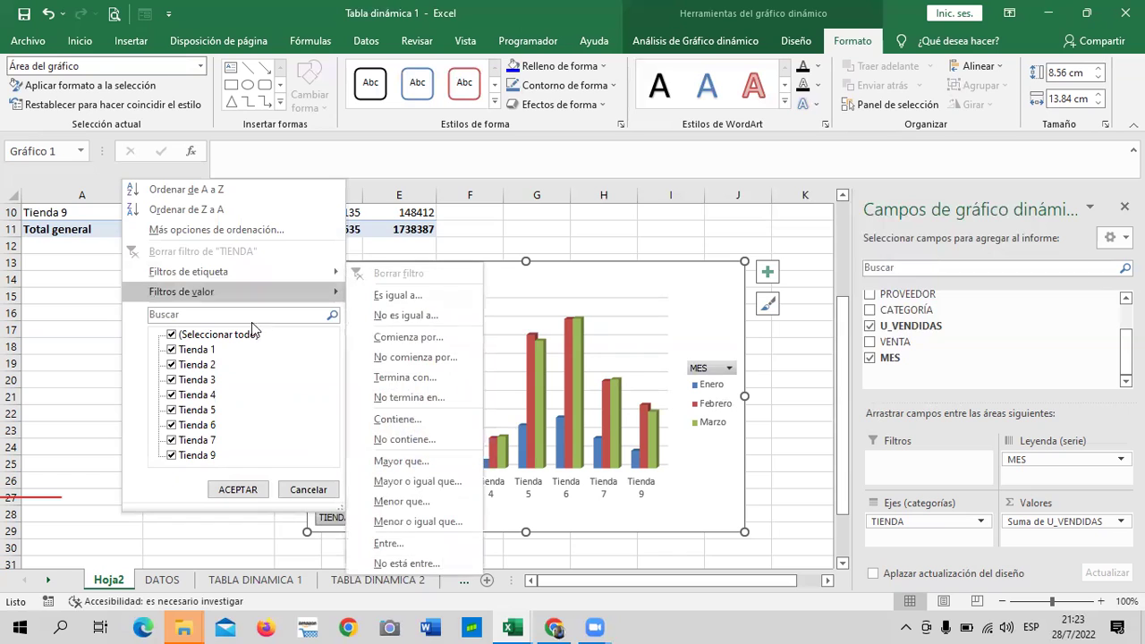
left_click(173, 336)
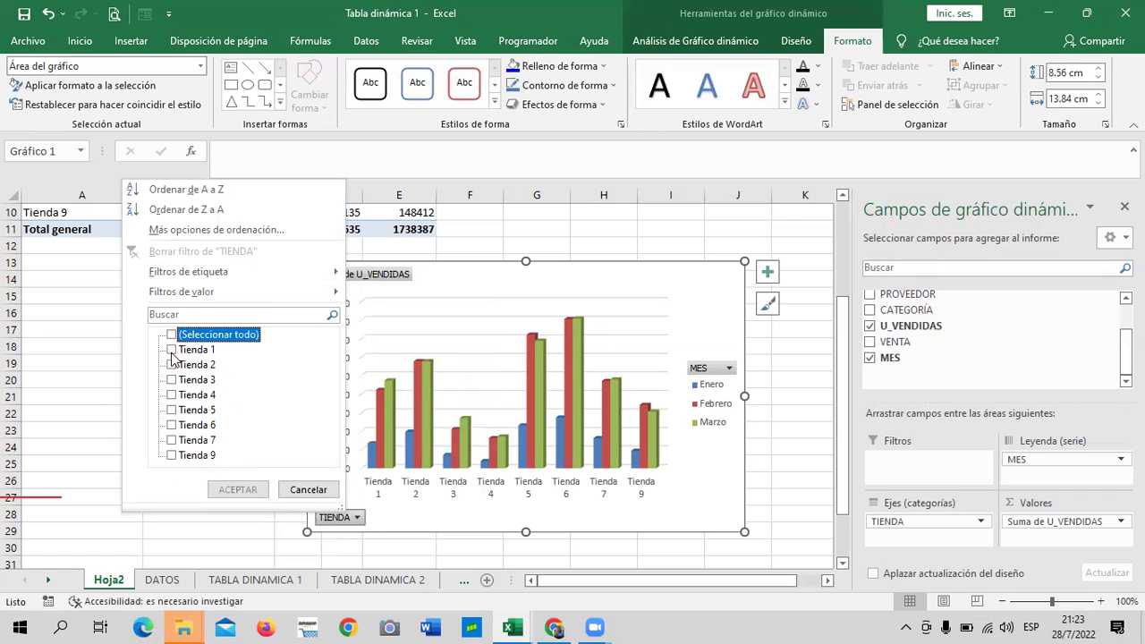
left_click(171, 350)
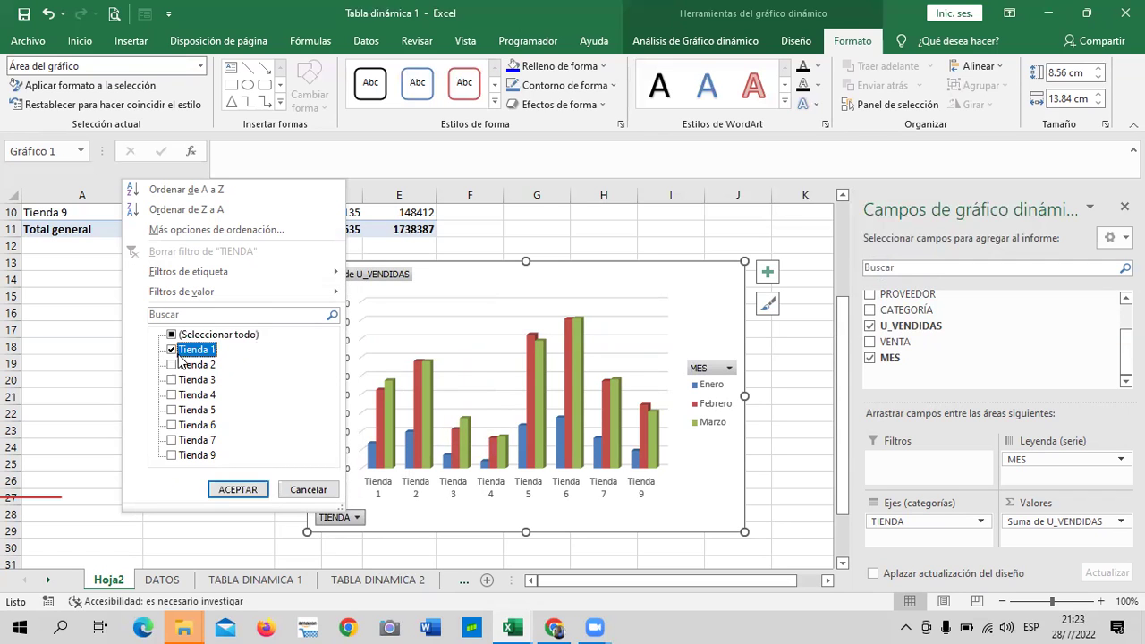
left_click(171, 365)
left_click(171, 381)
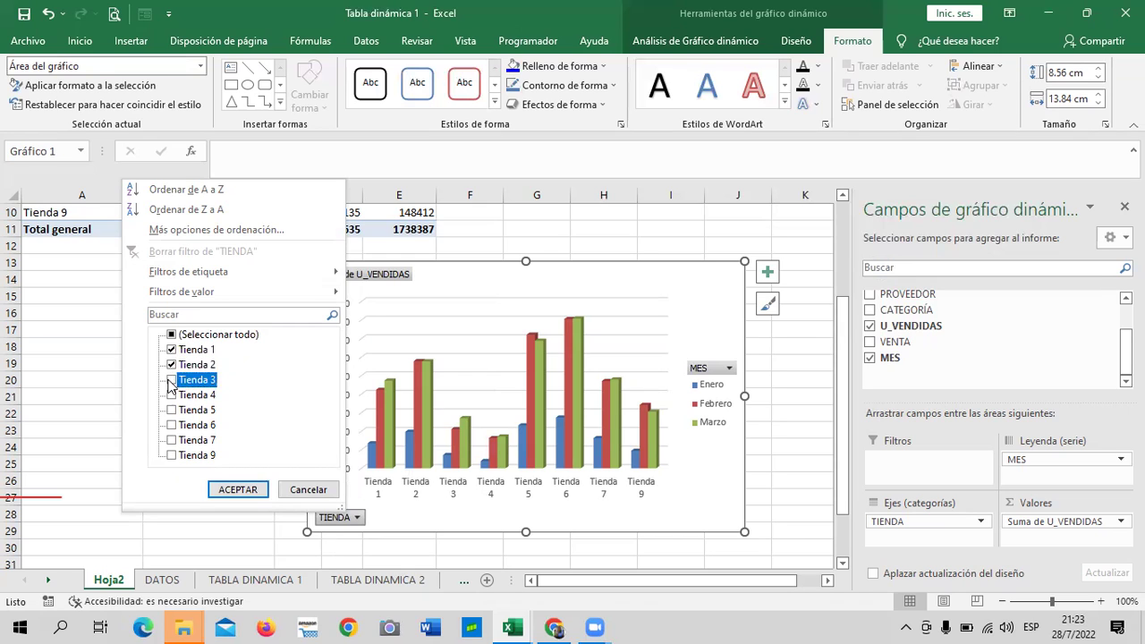
left_click(231, 490)
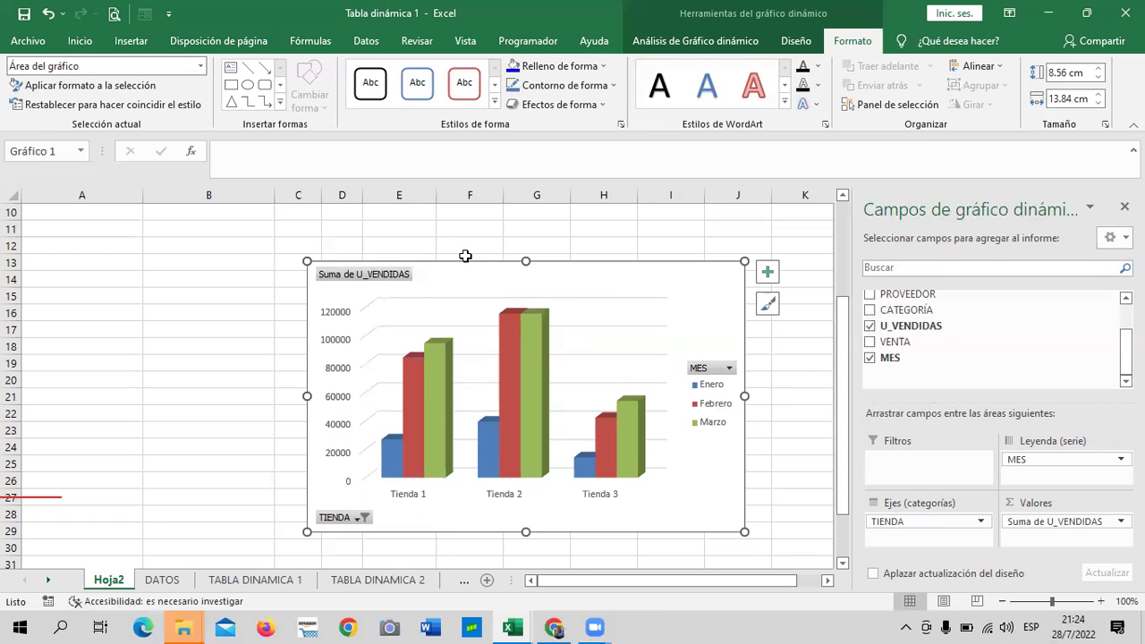
Re-select all stores in the TIENDA filter and shift the chart slightly left
left_click(403, 274)
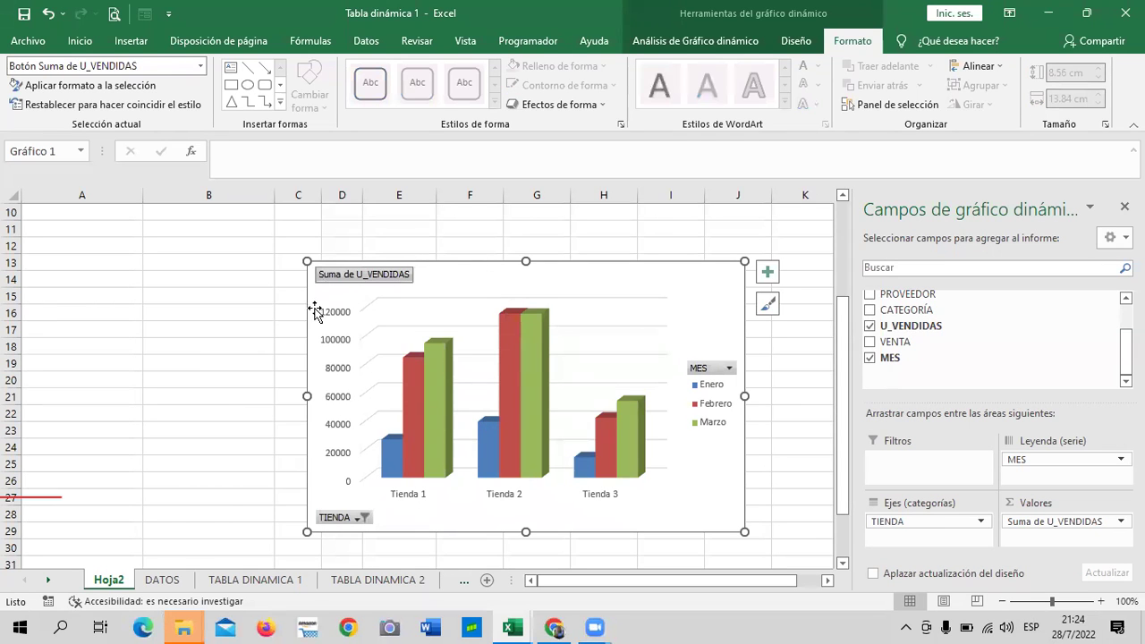
scroll(576, 374, "up", 3)
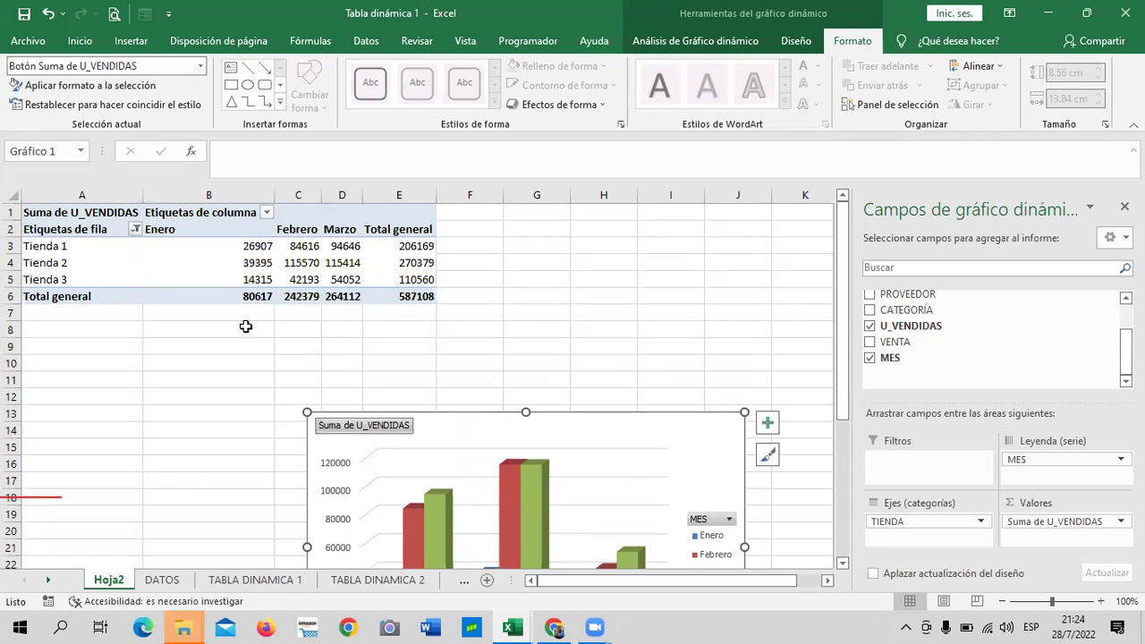
scroll(438, 360, "down", 1)
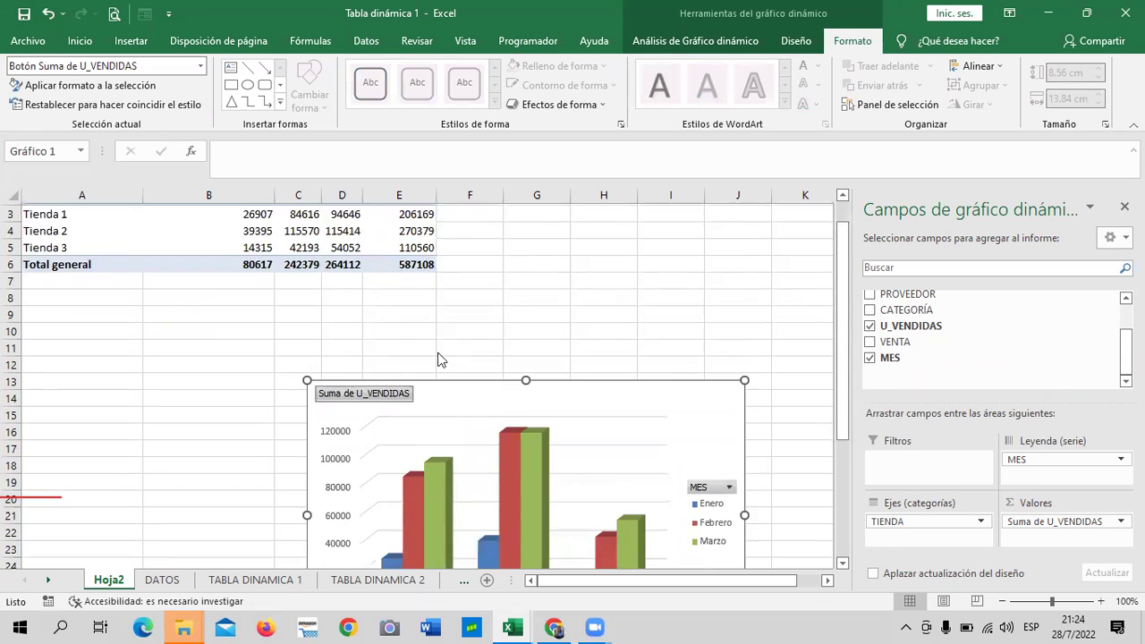
scroll(437, 356, "down", 3)
scroll(438, 358, "up", 1)
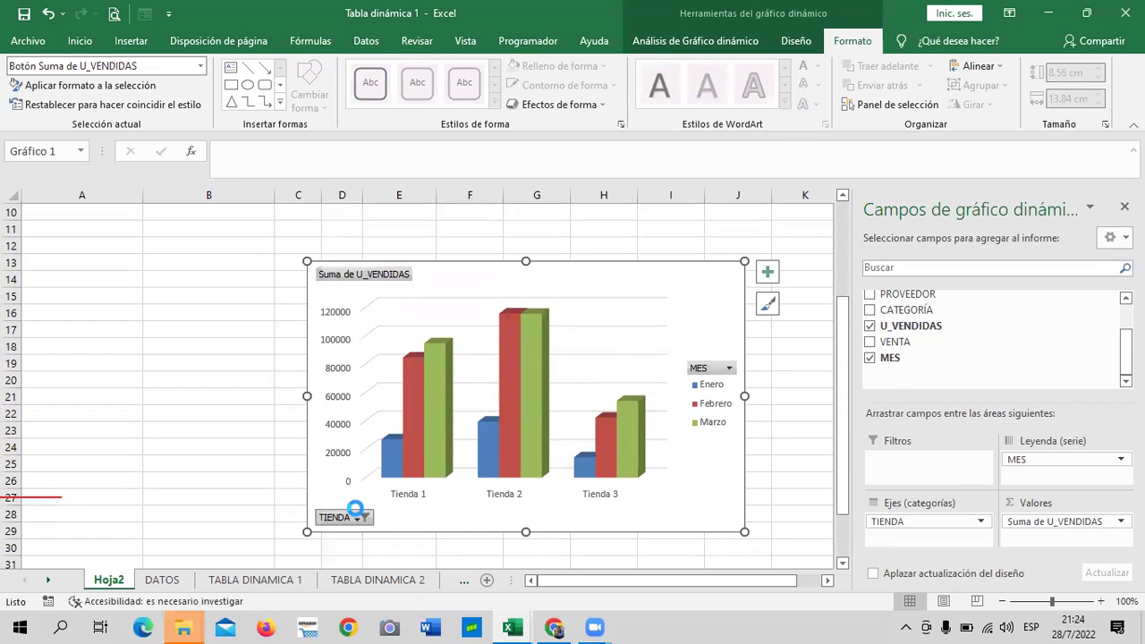
left_click(355, 508)
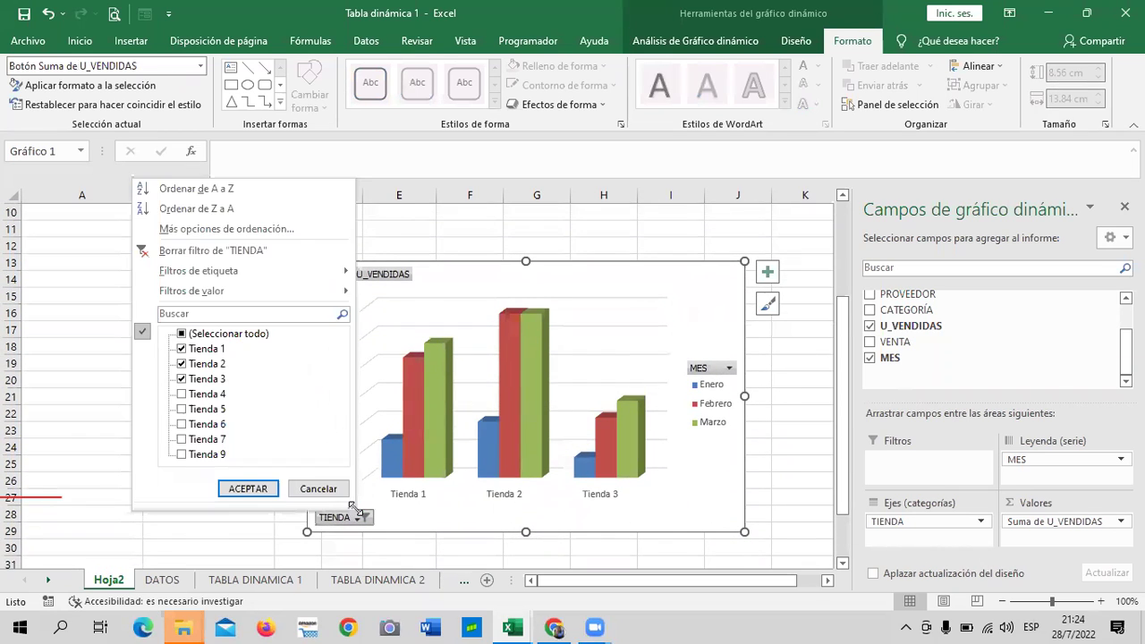
left_click(182, 335)
left_click(257, 488)
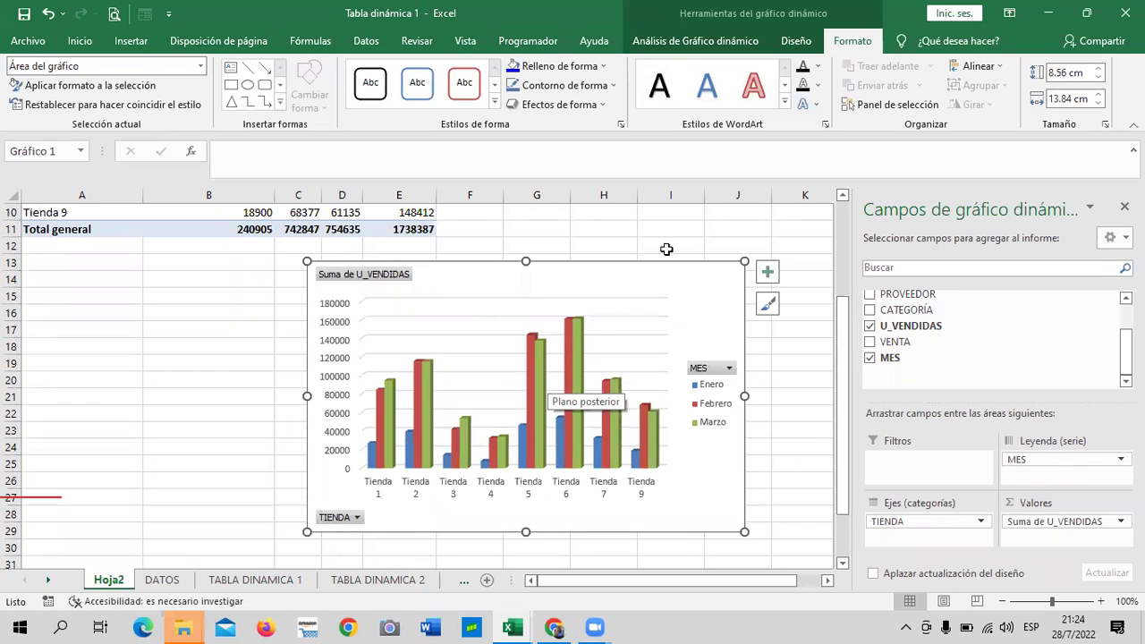
left_click_drag(663, 287, 615, 300)
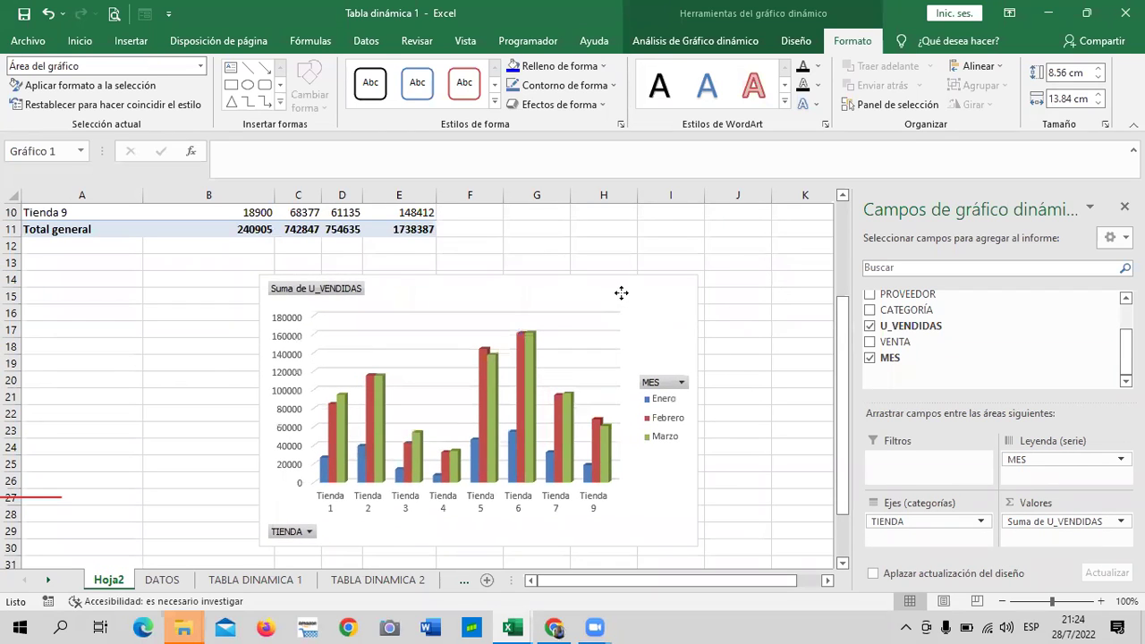
left_click(782, 336)
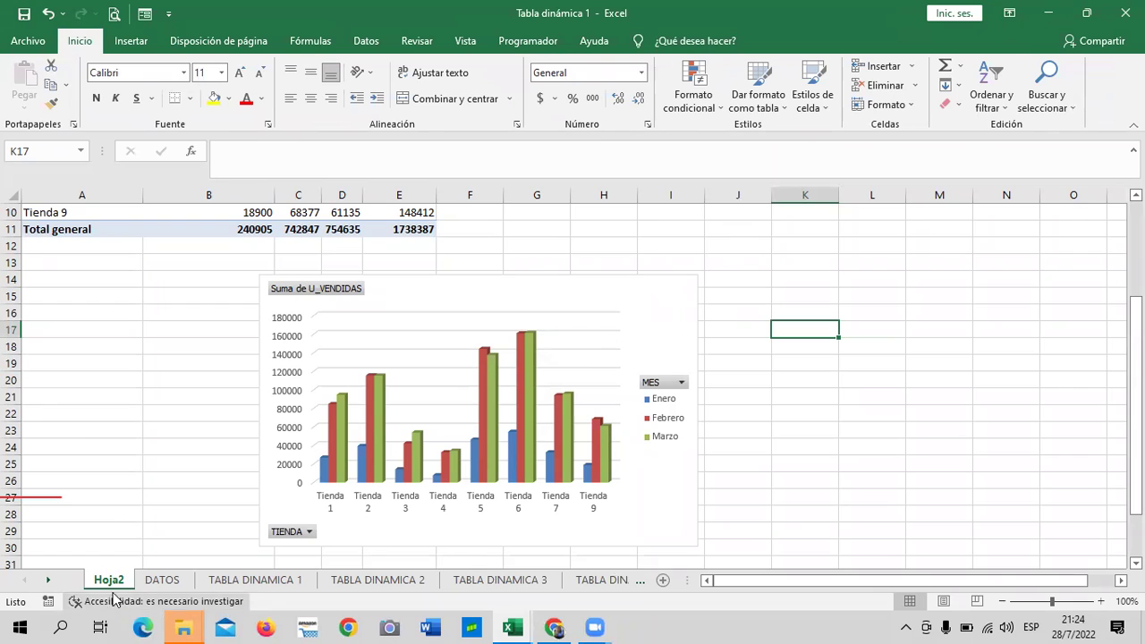
On TABLA DINAMICA 1, rearrange the TIENDA field, then open Gráfico dinámico's Insertar gráfico dialog
left_click(268, 582)
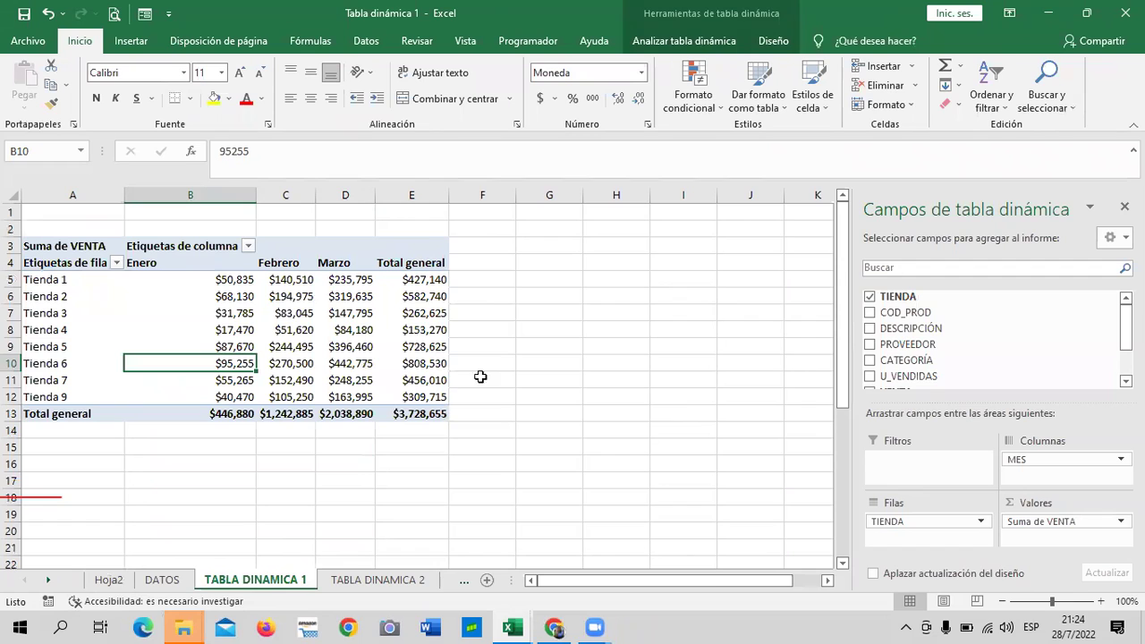
left_click(923, 522)
left_click_drag(924, 524, 1054, 460)
left_click(1054, 460)
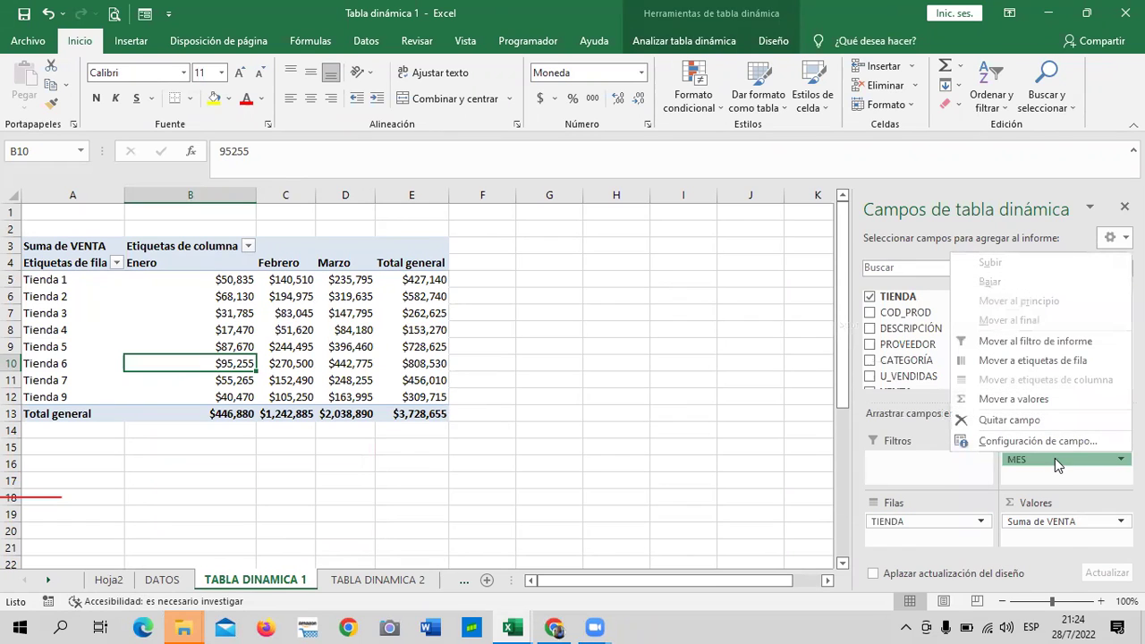
left_click(1063, 522)
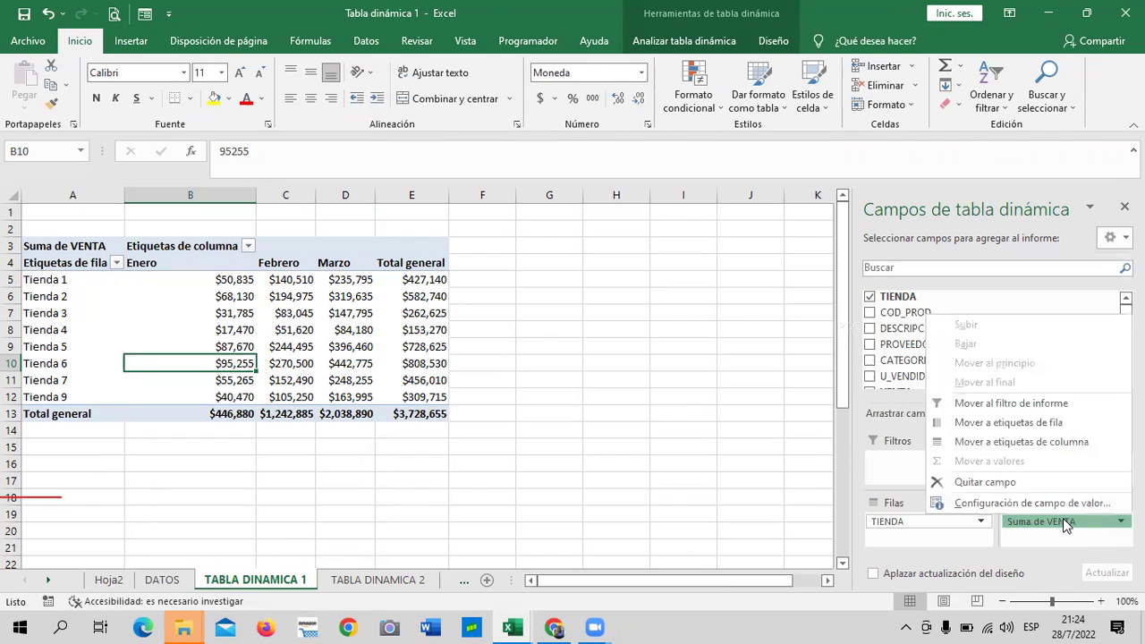
left_click(650, 442)
left_click(172, 320)
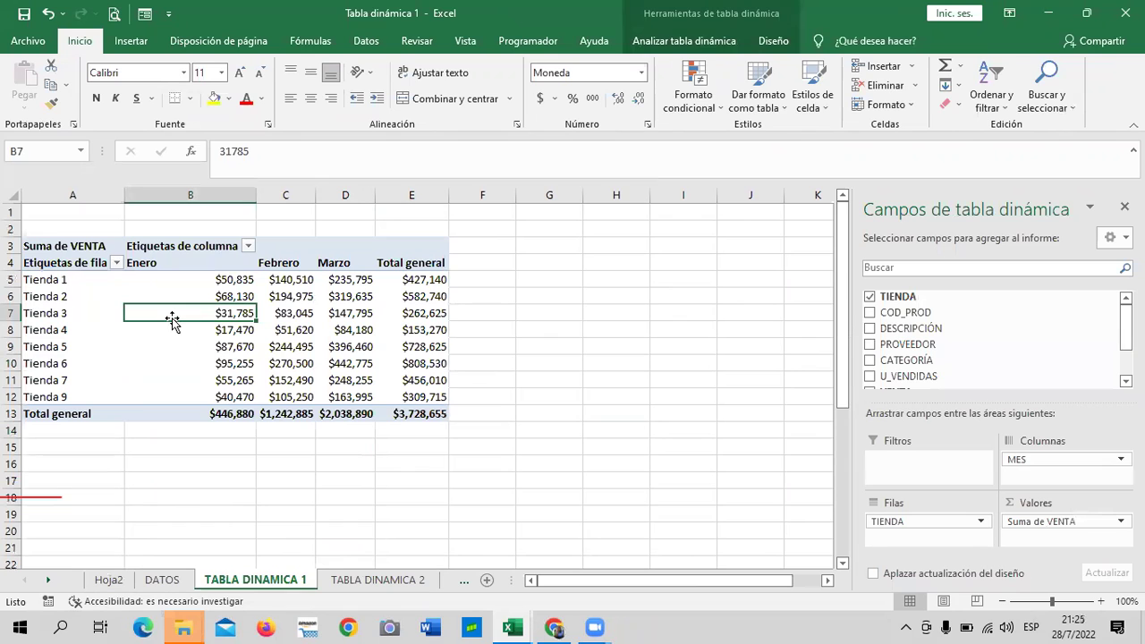
left_click(714, 43)
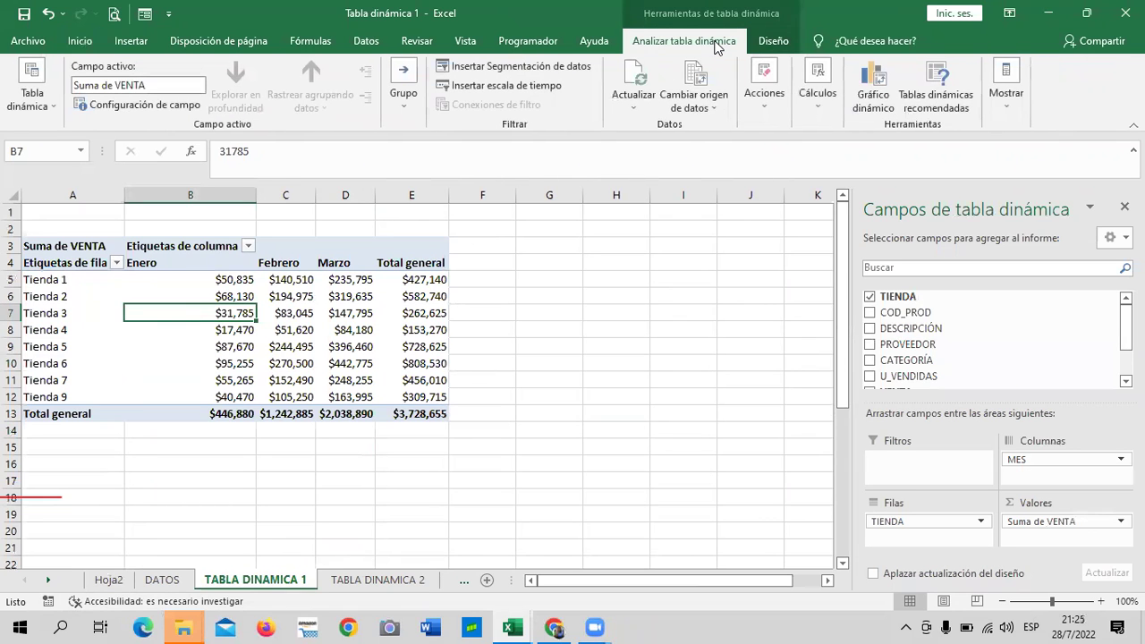
left_click(873, 90)
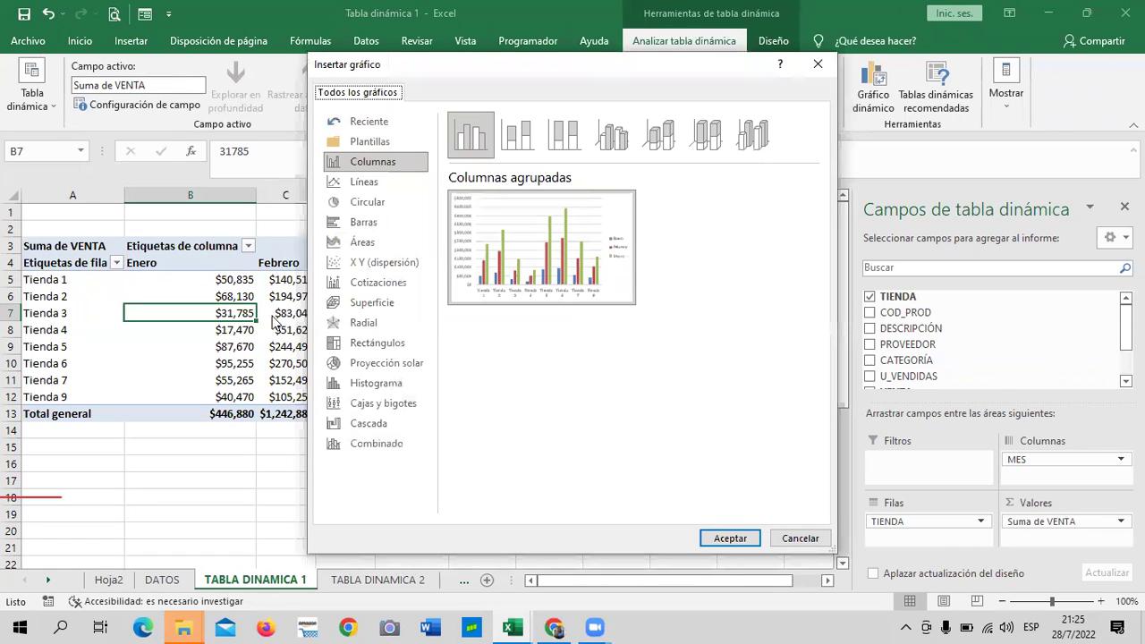
Insert a Circular 3D pie pivot chart of Suma de VENTA by TIENDA
left_click(394, 204)
mouse_move(542, 247)
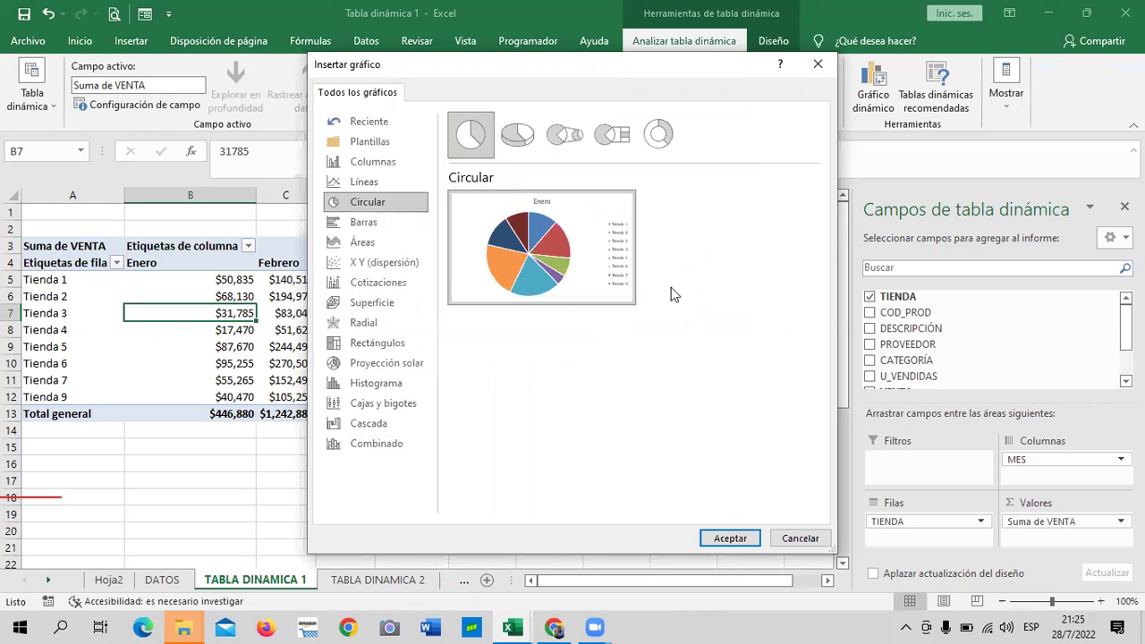
left_click(730, 538)
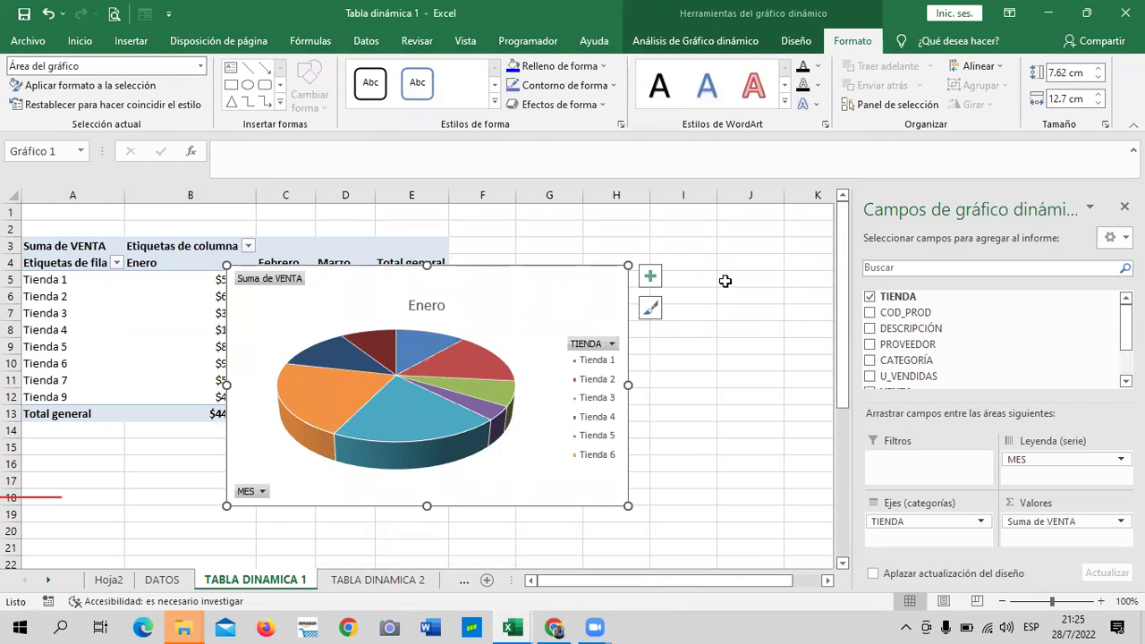
Move the pie chart off the table and down the sheet below it
mouse_move(725, 281)
left_mouse_down()
mouse_move(707, 363)
mouse_move(666, 395)
left_mouse_up()
scroll(680, 376, "down", 2)
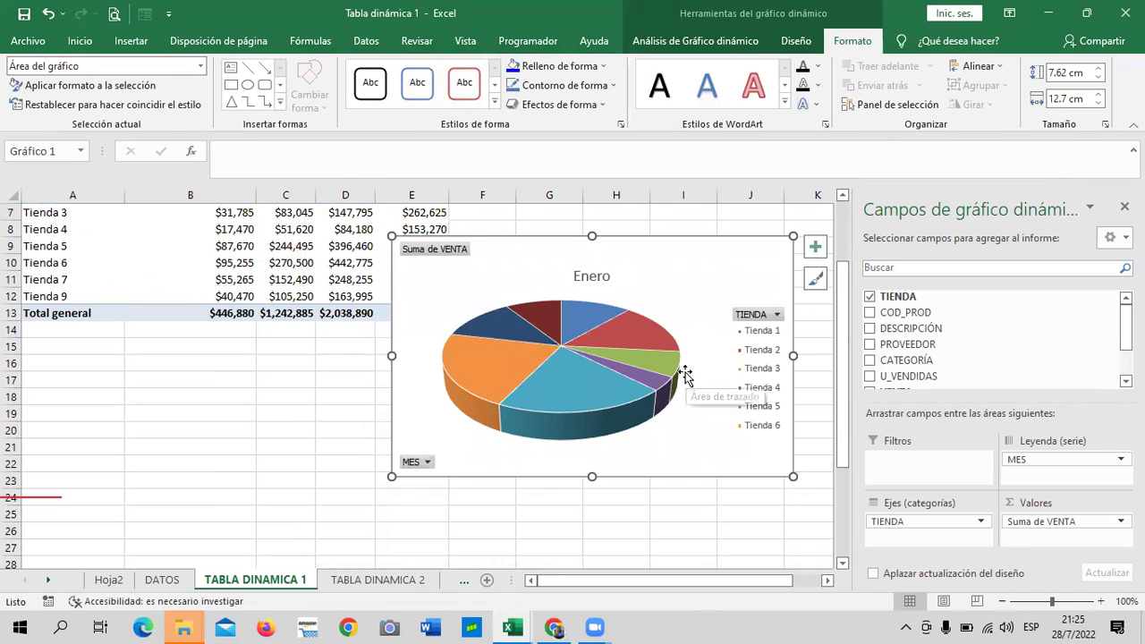
left_click_drag(707, 267, 645, 360)
scroll(652, 360, "down", 1)
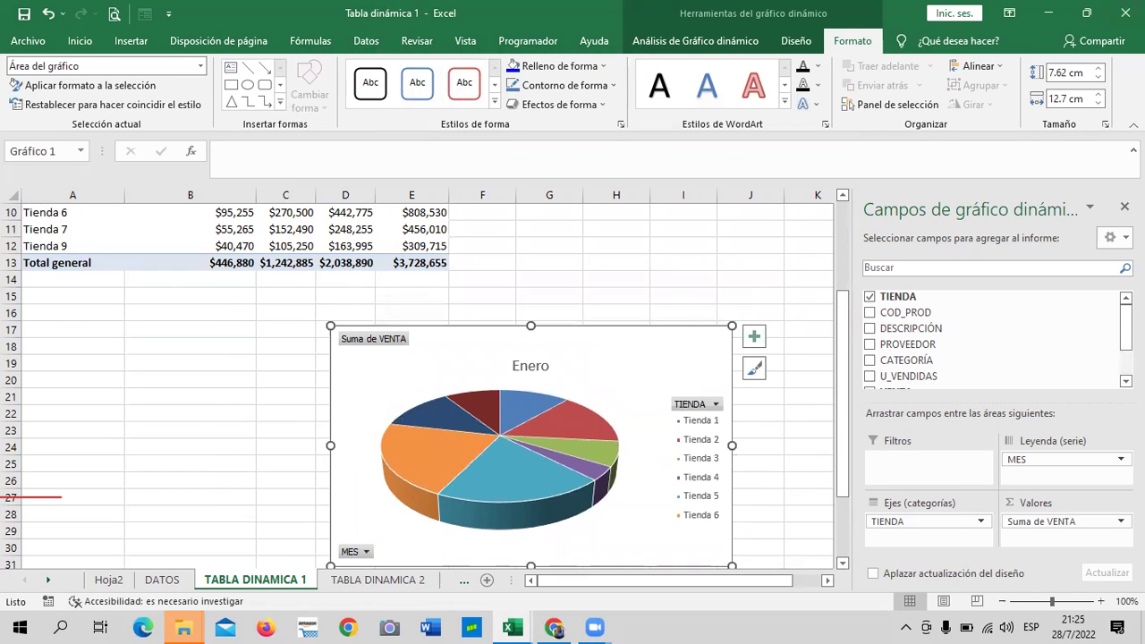
Toggle Cambiar fila/columna several times, ending with one slice per store for Enero
left_click(714, 42)
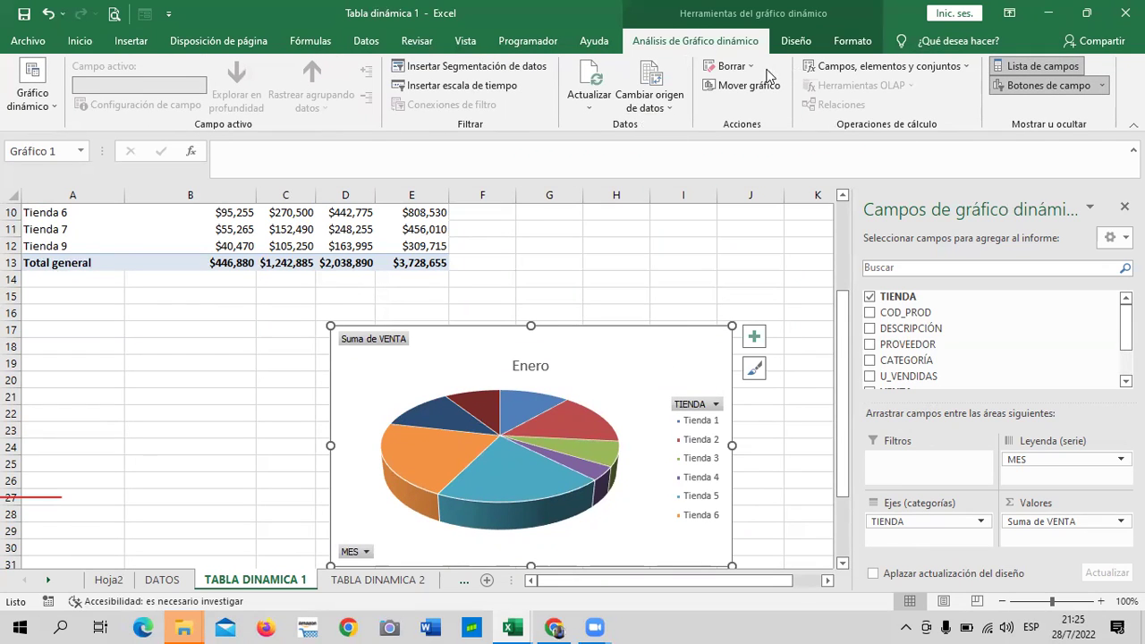
left_click(795, 42)
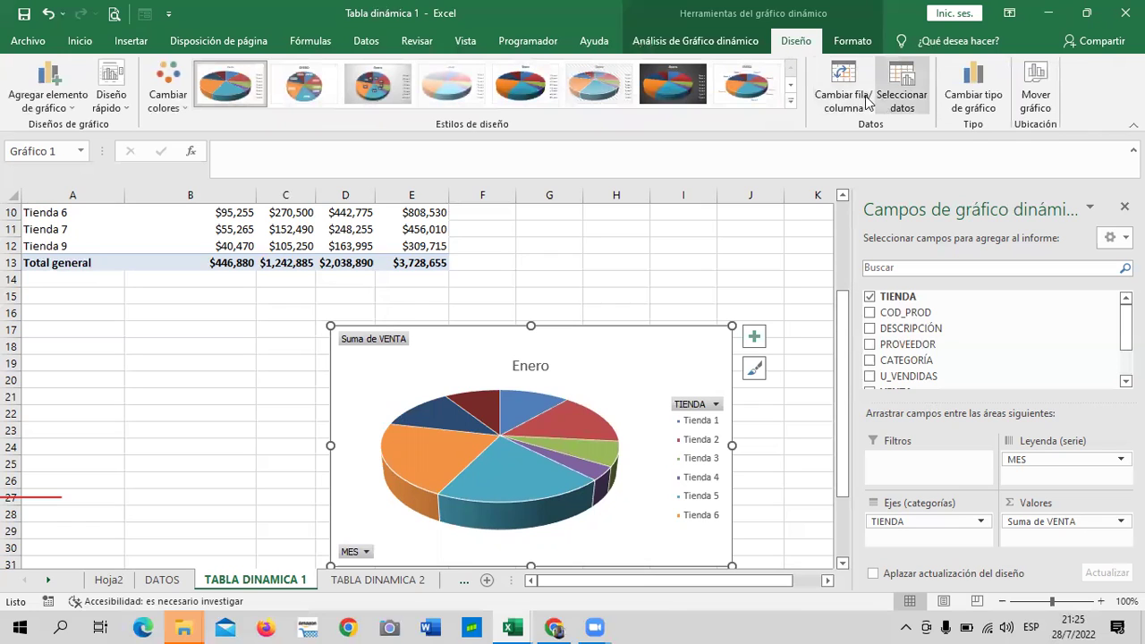
left_click(839, 98)
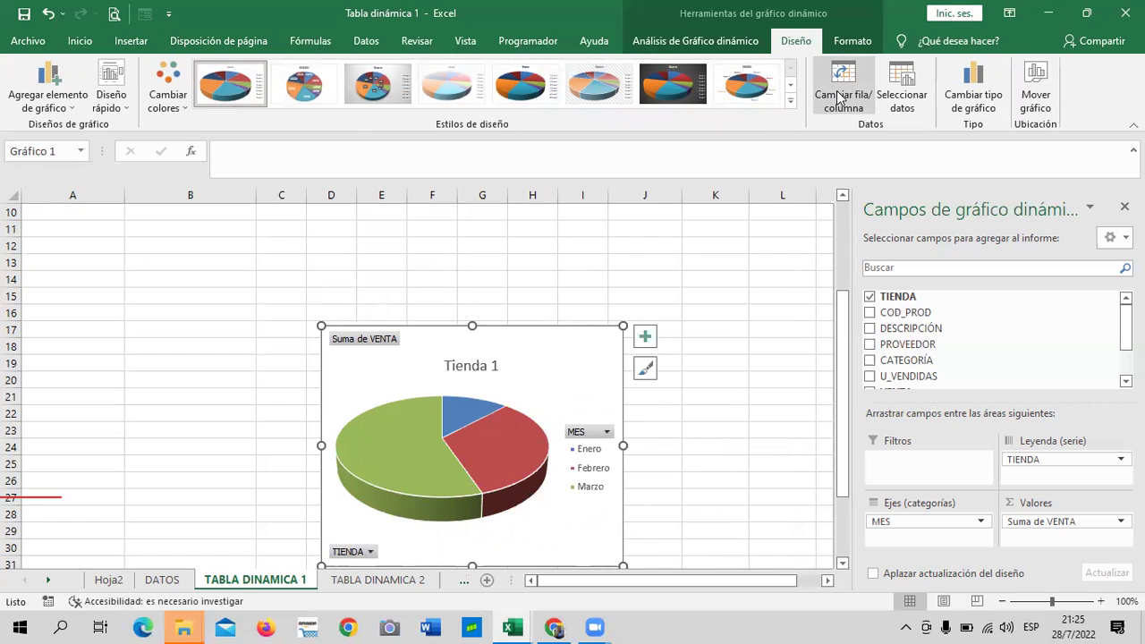
left_click(843, 93)
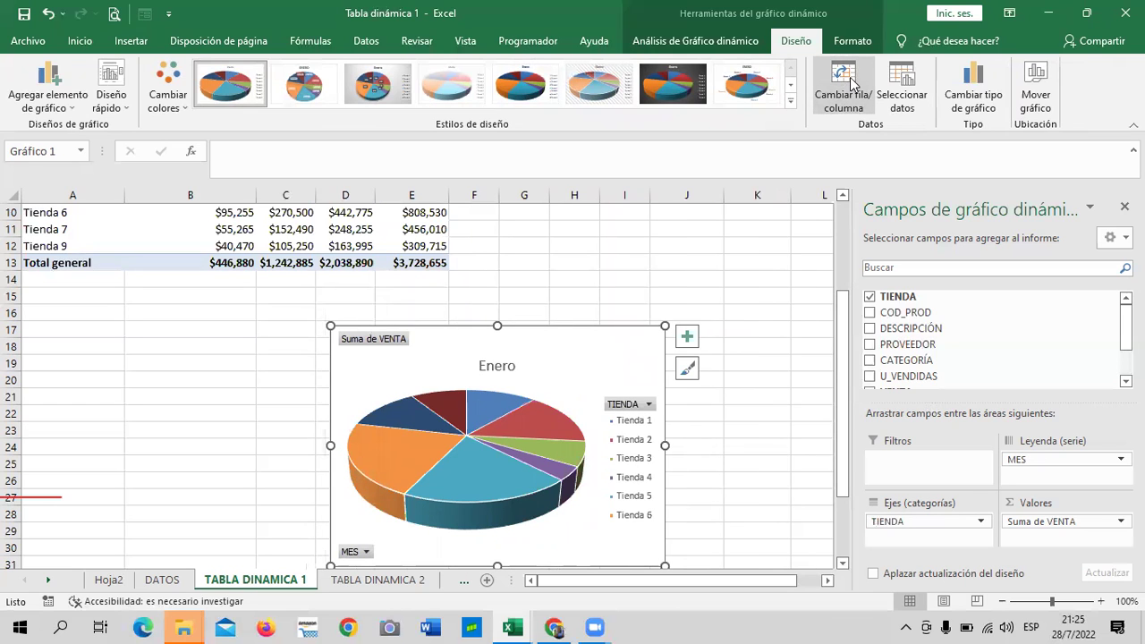
left_click(851, 84)
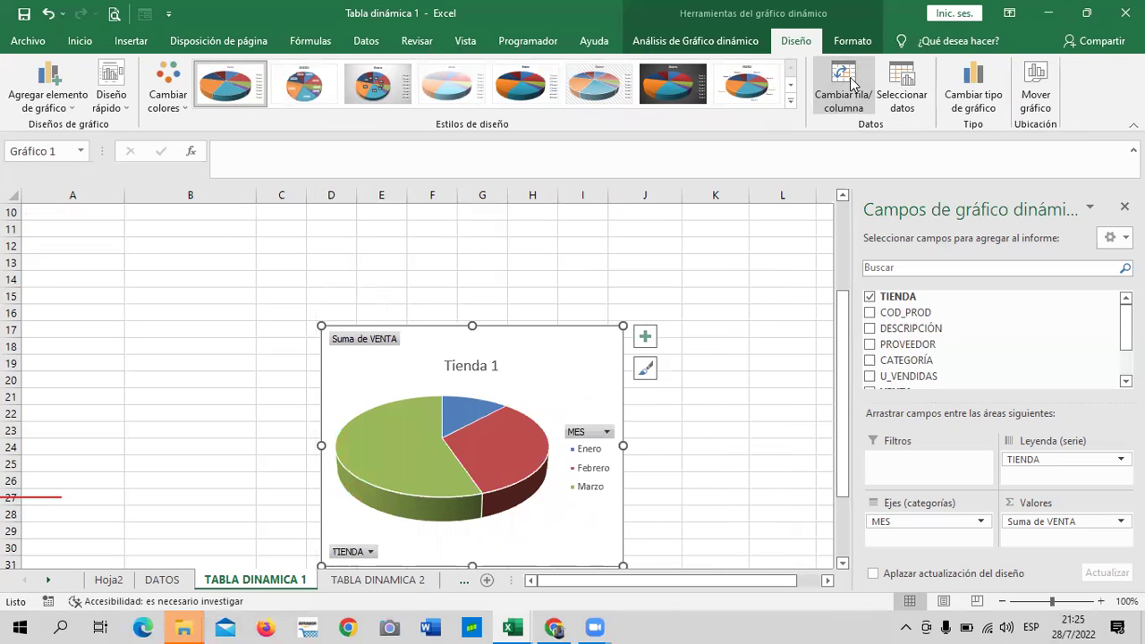
left_click_drag(596, 329, 614, 306)
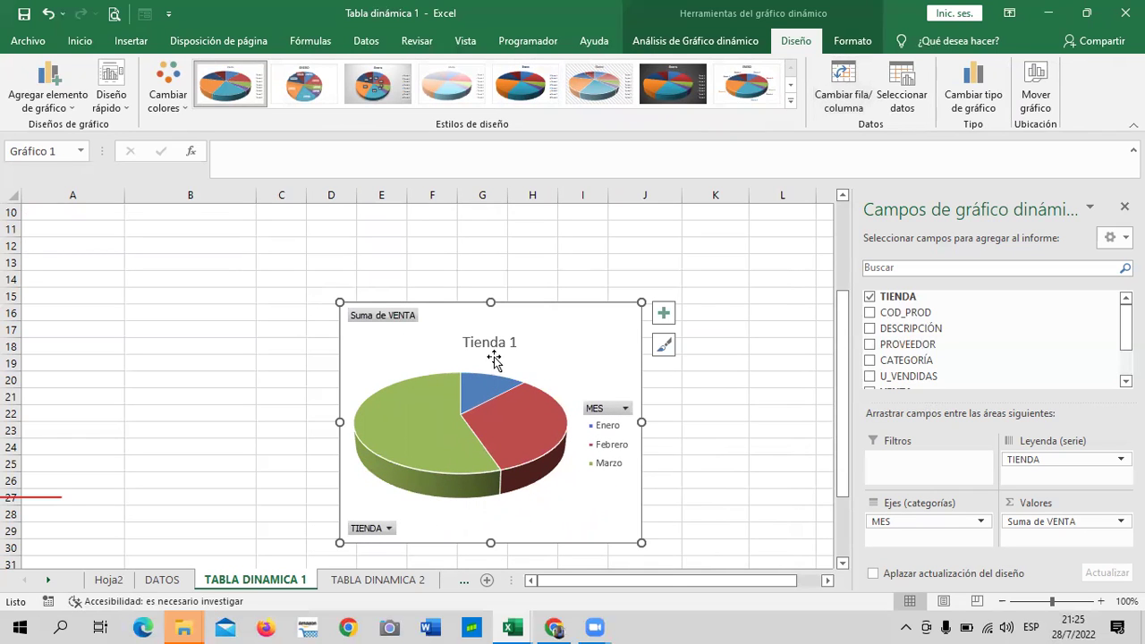
left_click(843, 93)
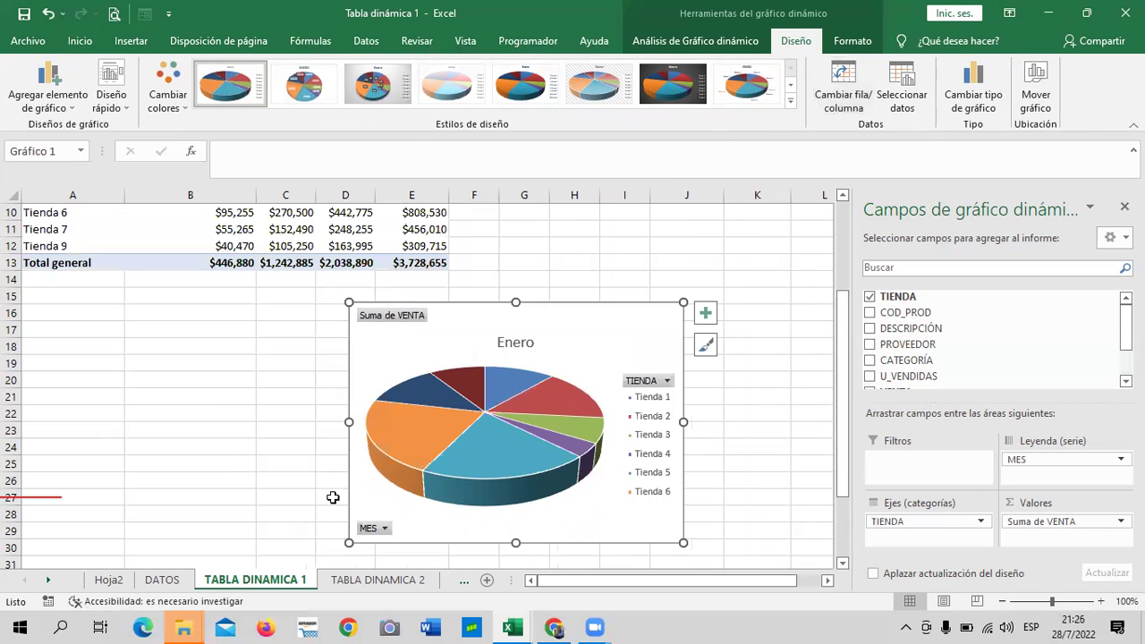
left_click_drag(593, 337, 594, 340)
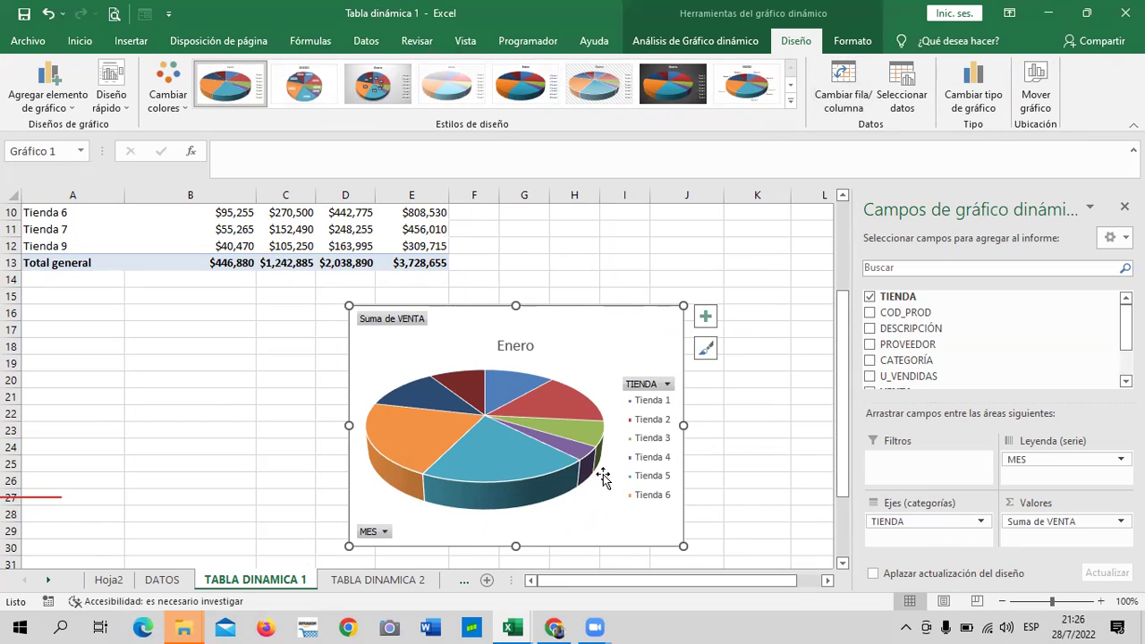
Drag the chart legend upward and check the store filter list without changes
scroll(601, 474, "up", 1)
scroll(604, 475, "up", 2)
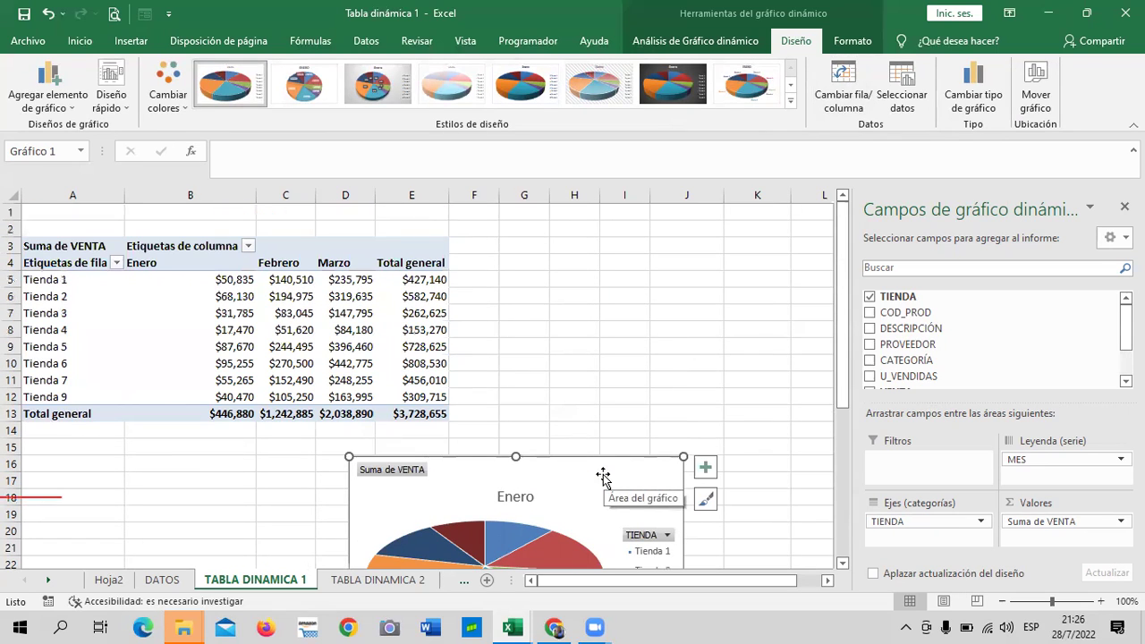
scroll(604, 475, "down", 3)
scroll(606, 476, "down", 1)
left_click(651, 447)
left_click_drag(654, 447, 653, 361)
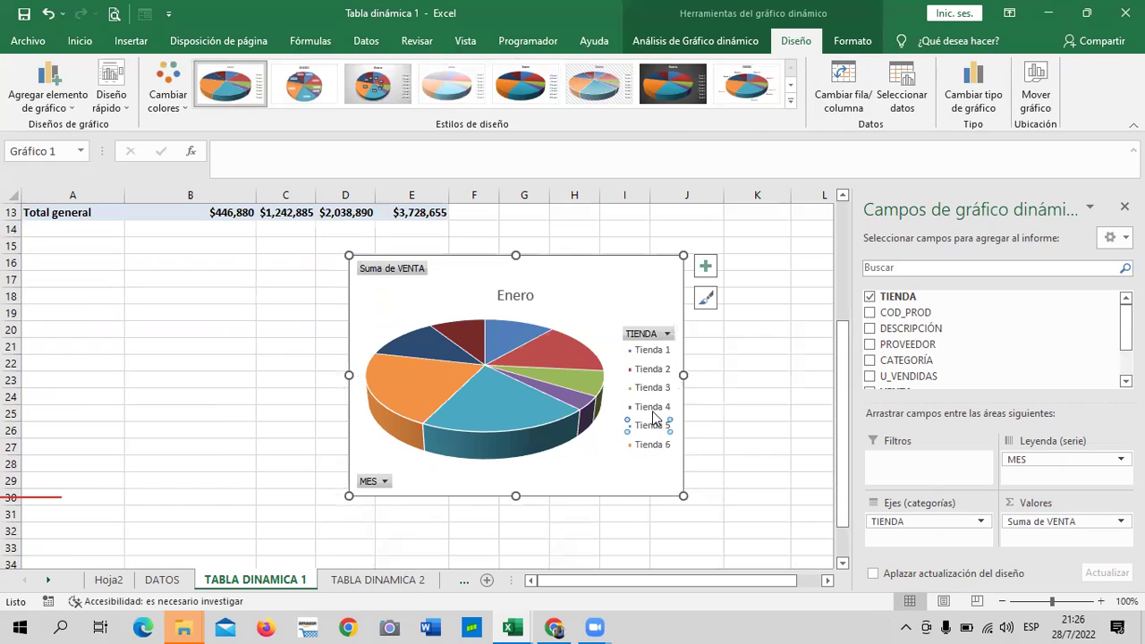
left_click(667, 333)
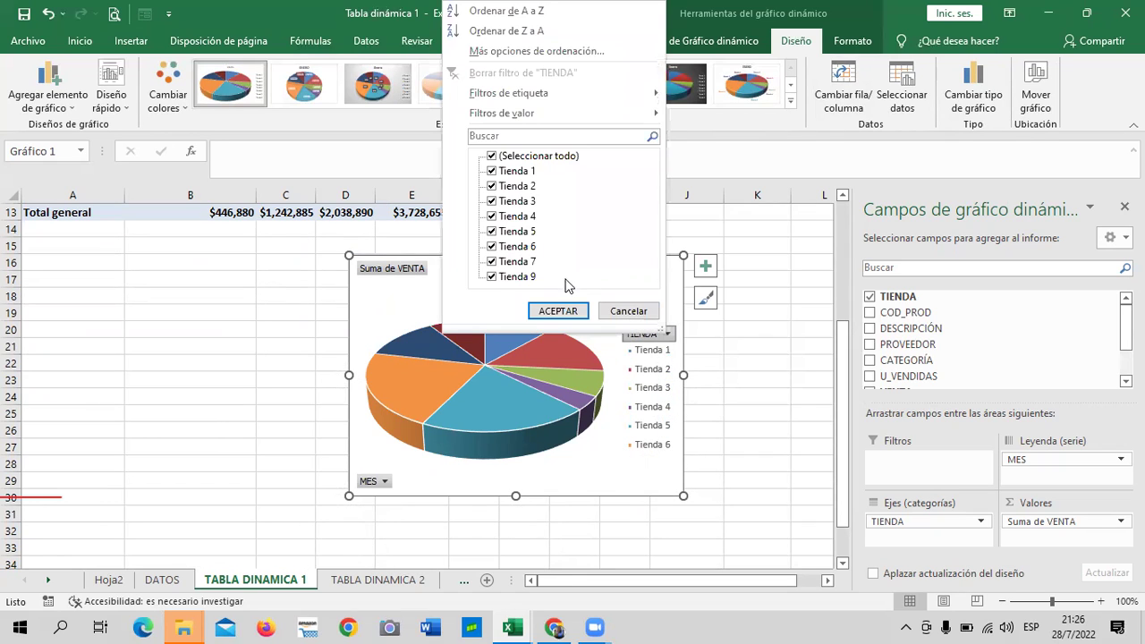
key("Escape")
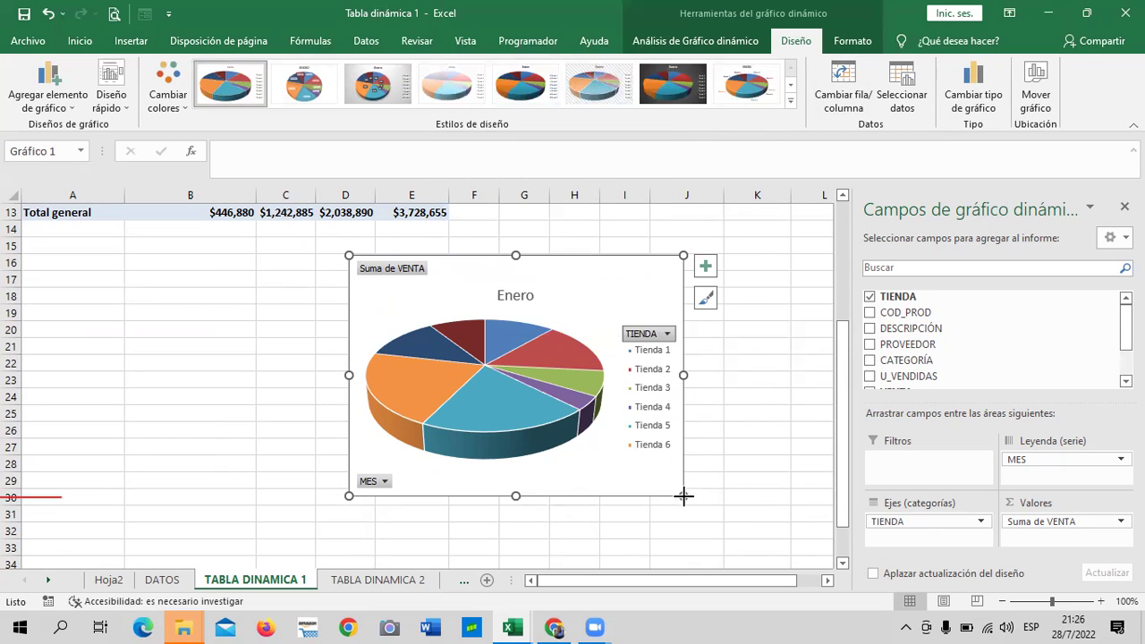
Enlarge the pie chart so every store appears, review its title, styles and elements, then open the MES filter
left_click_drag(683, 495, 724, 547)
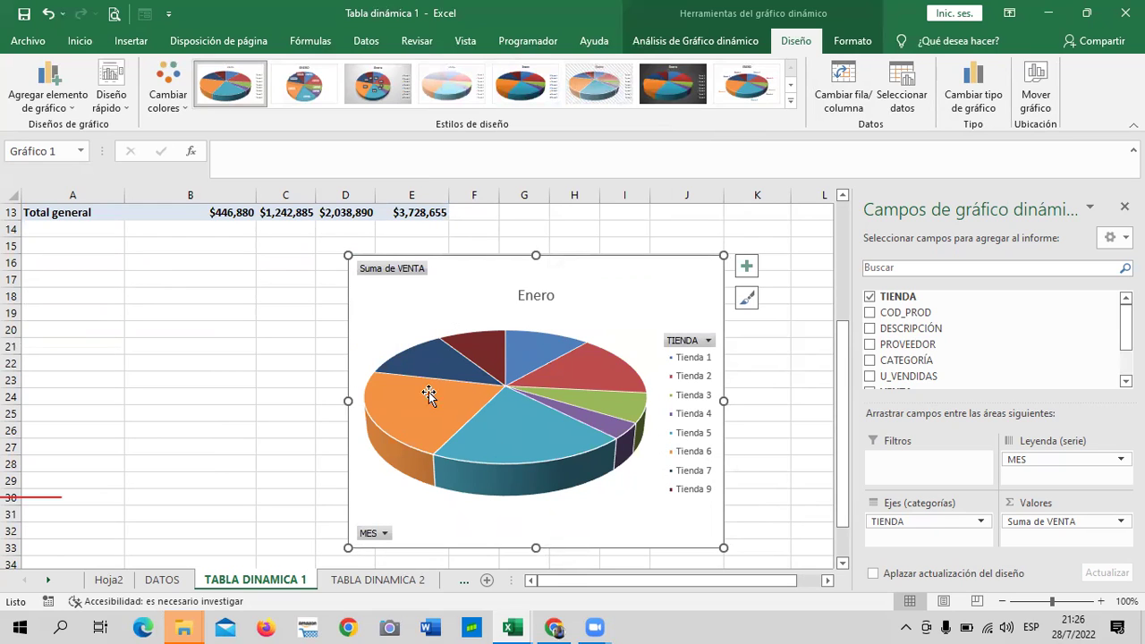
left_click(543, 297)
left_click(746, 298)
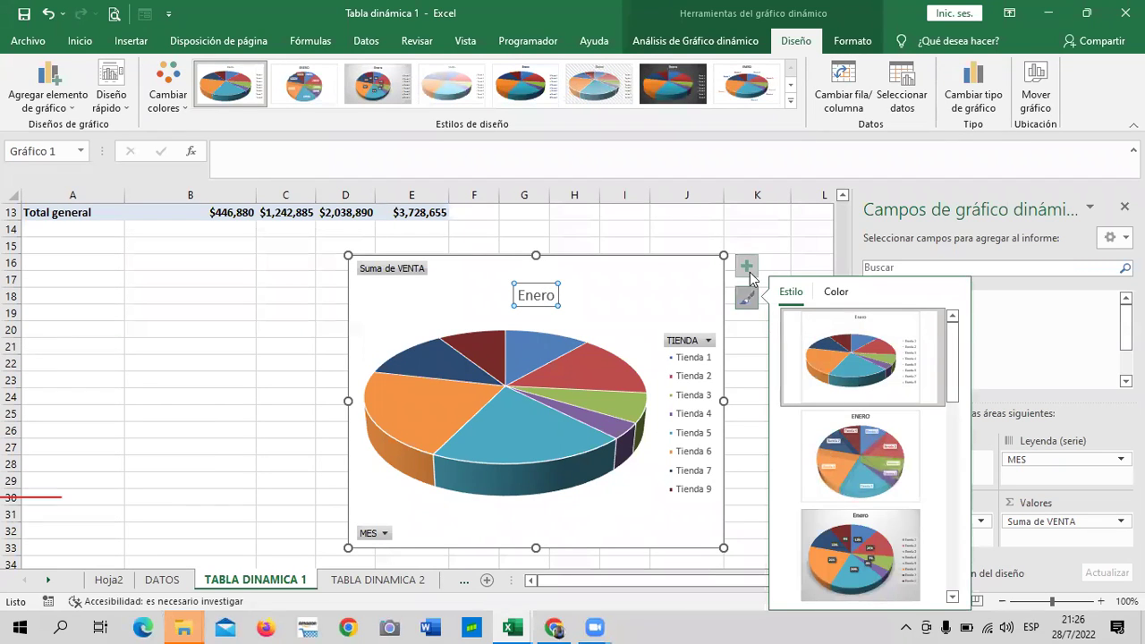
left_click(747, 267)
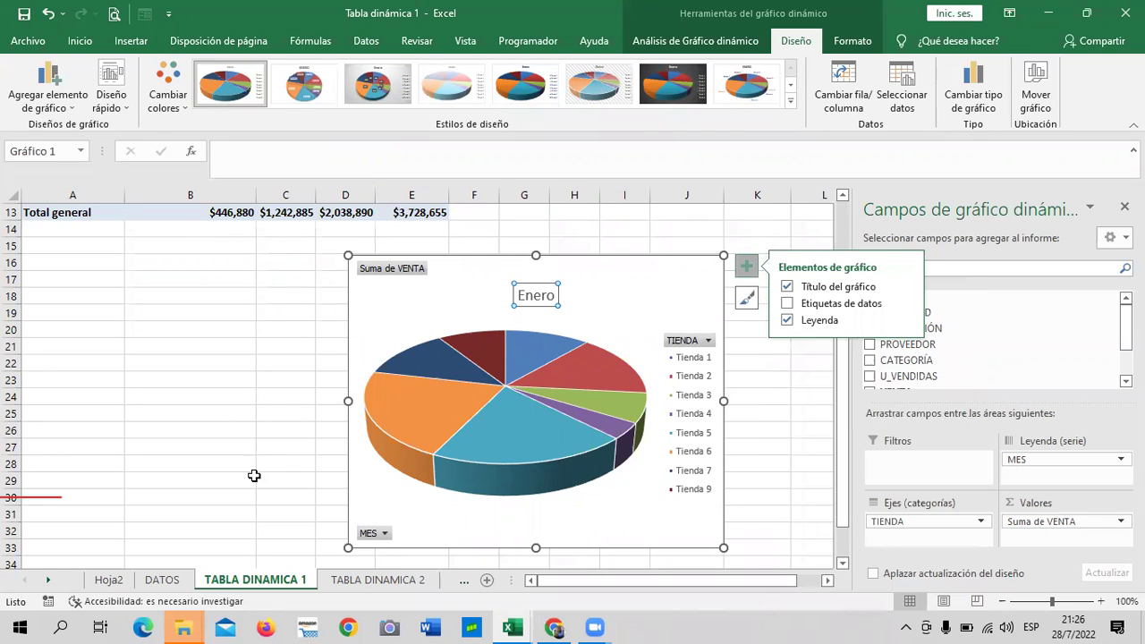
left_click(384, 533)
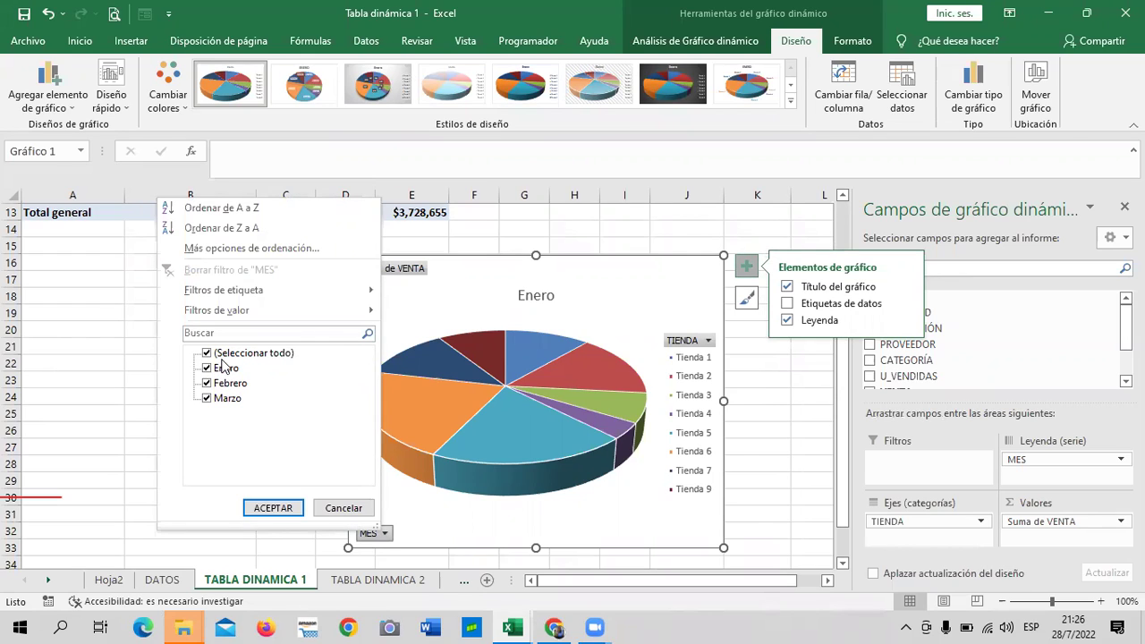
Filter MES to Febrero alone, retitling the chart Febrero with a $1,242,885 total
left_click(208, 353)
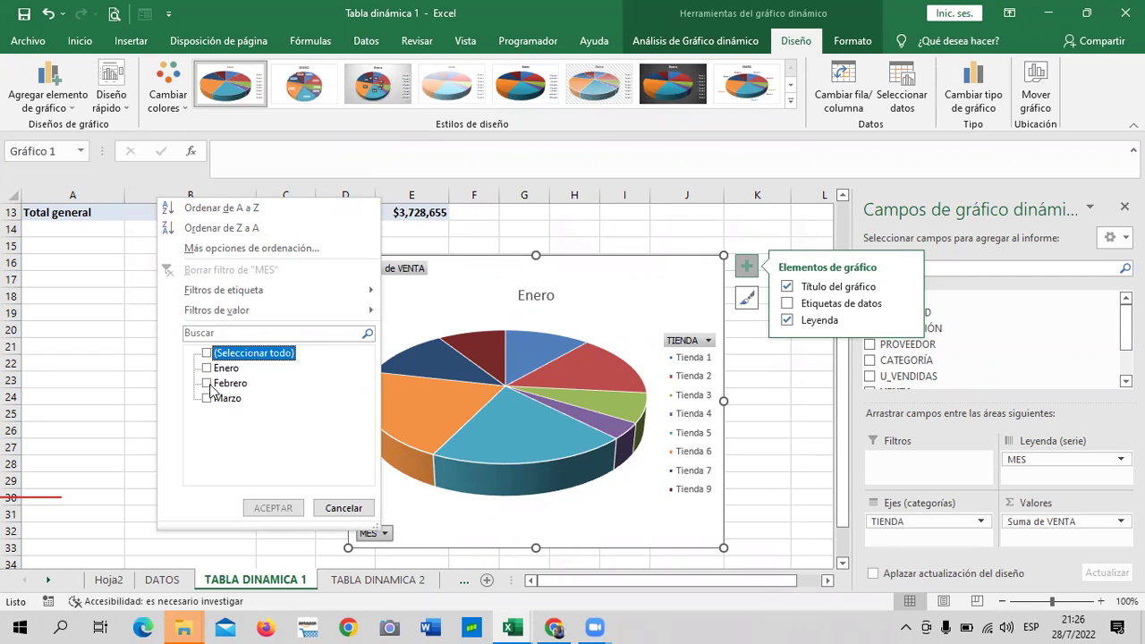
left_click(210, 383)
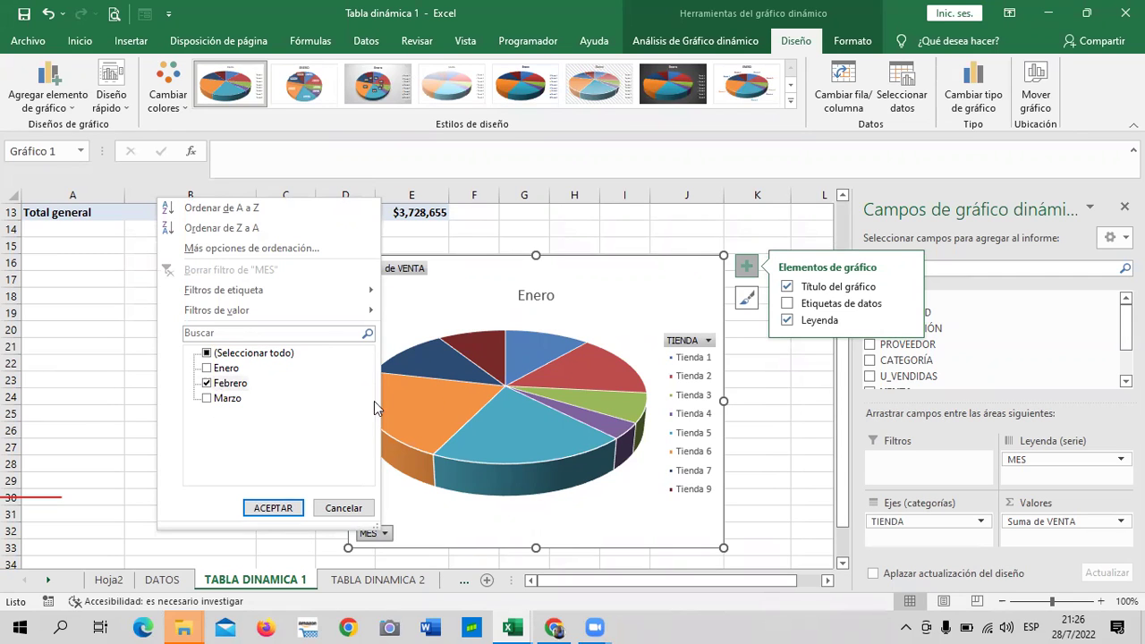
left_click(283, 507)
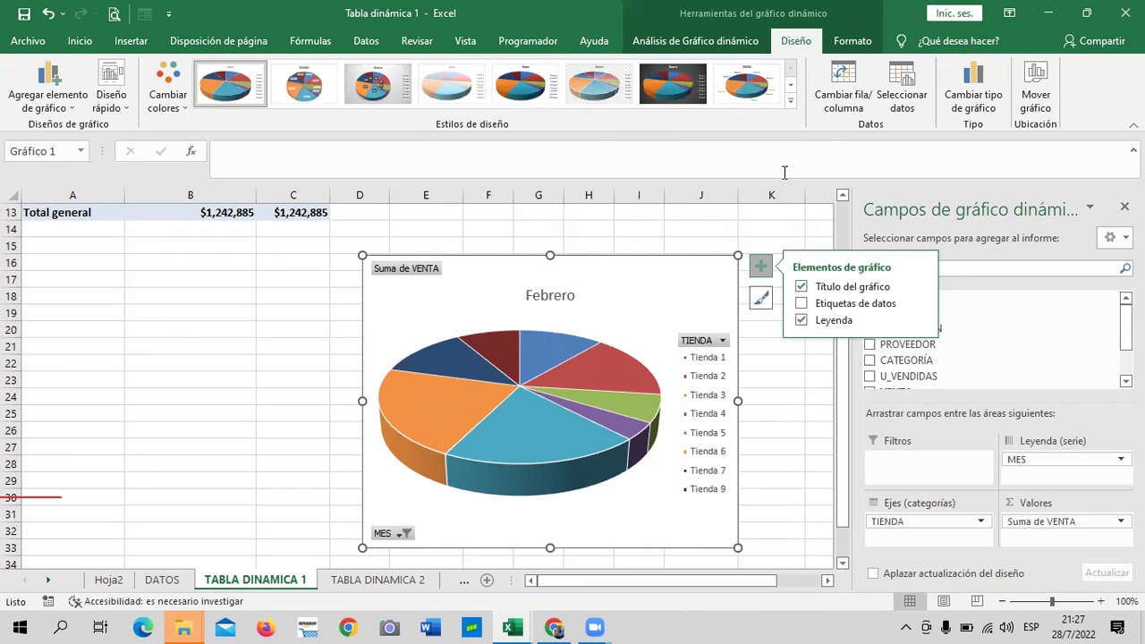
Apply chart style Estilo 9 so every Febrero store slice shows its percentage (4%–22%)
left_click(792, 105)
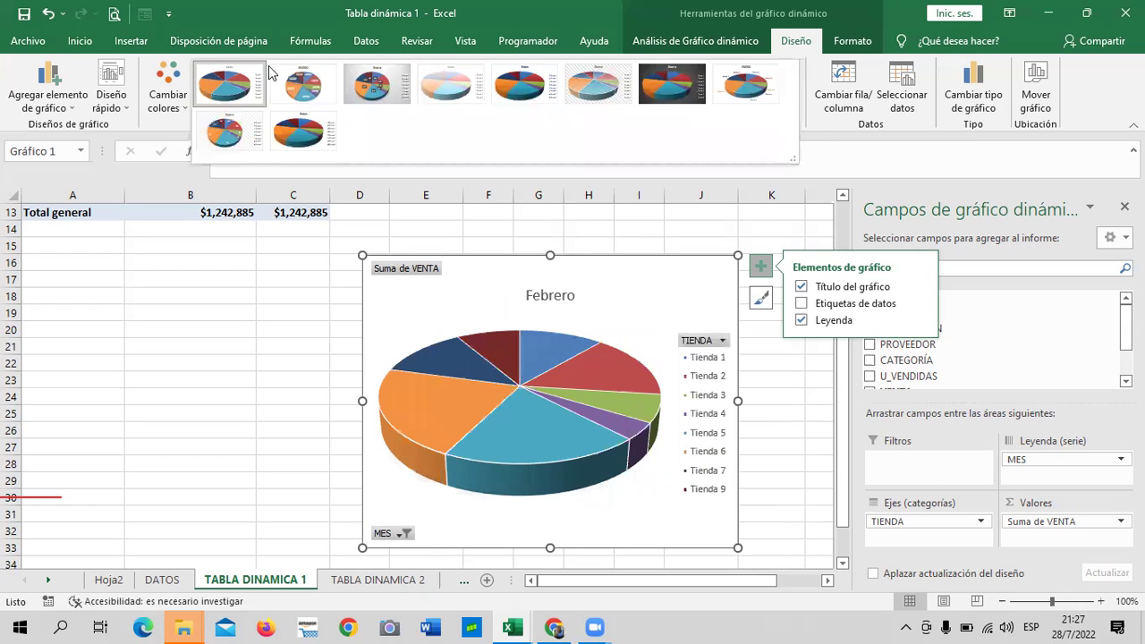
left_click(231, 146)
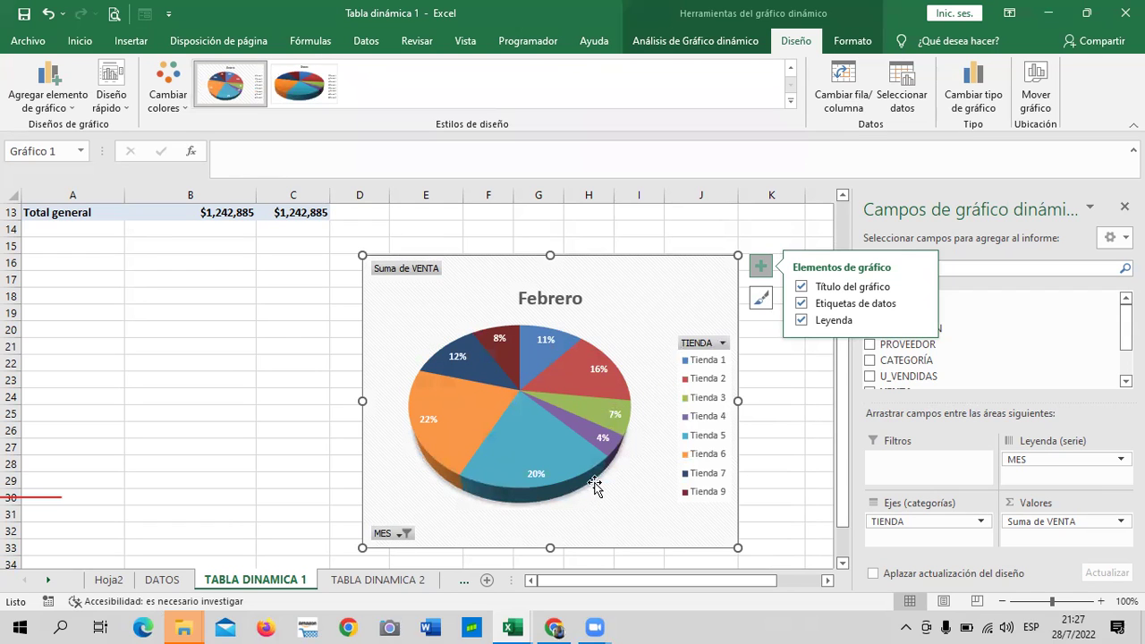
left_click(776, 460)
left_click(679, 304)
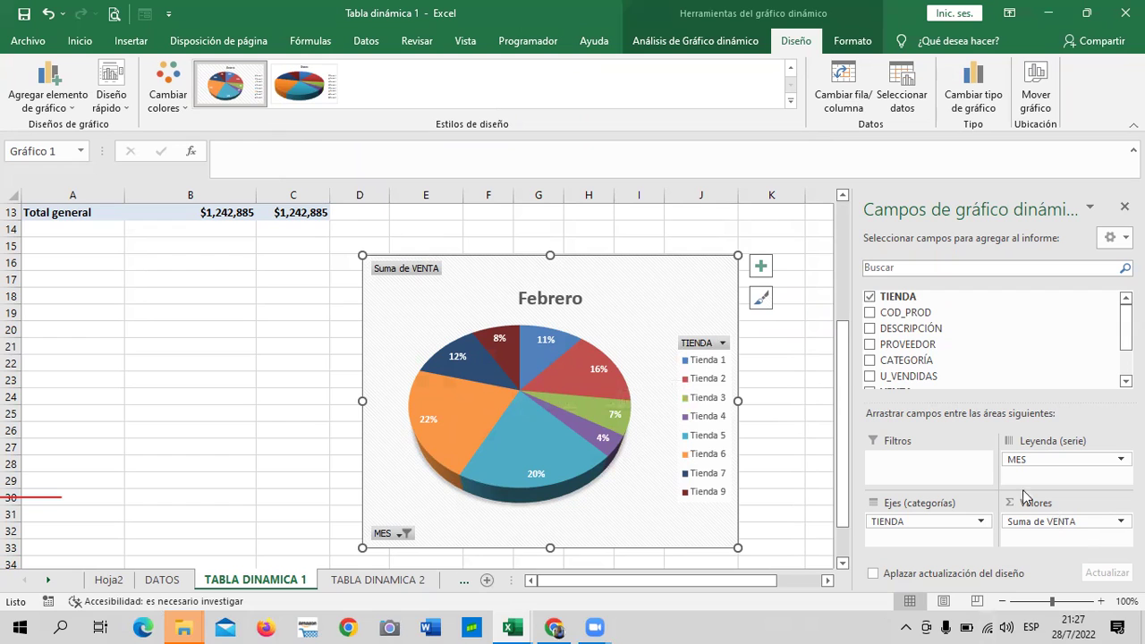
Apply the dark chart style Estilo 7 to the pie chart
left_click(849, 42)
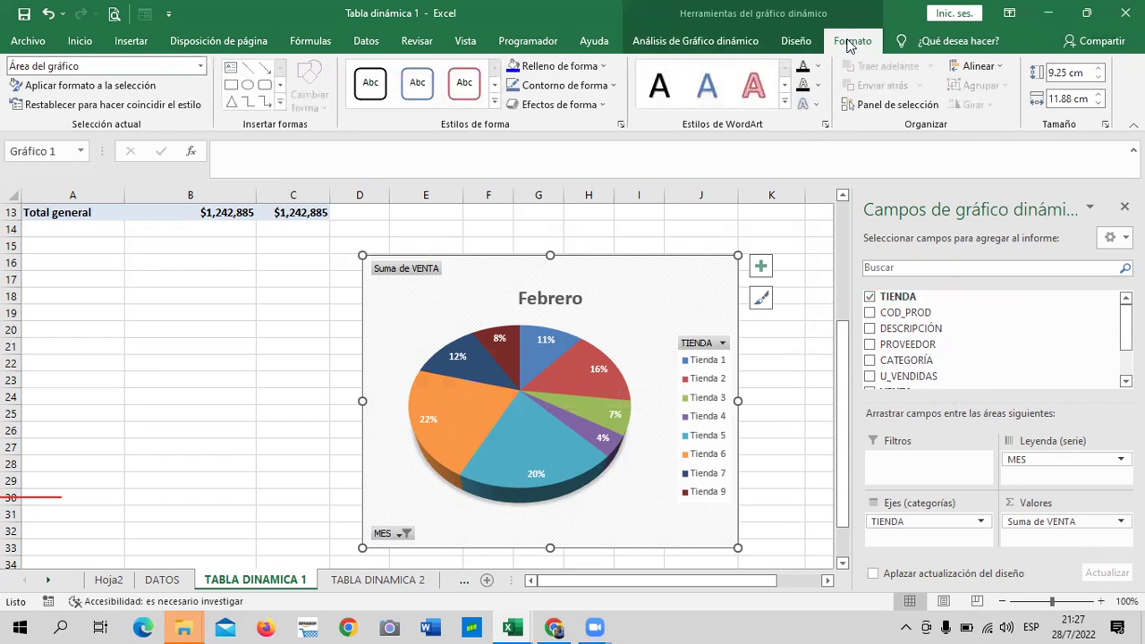
left_click(799, 41)
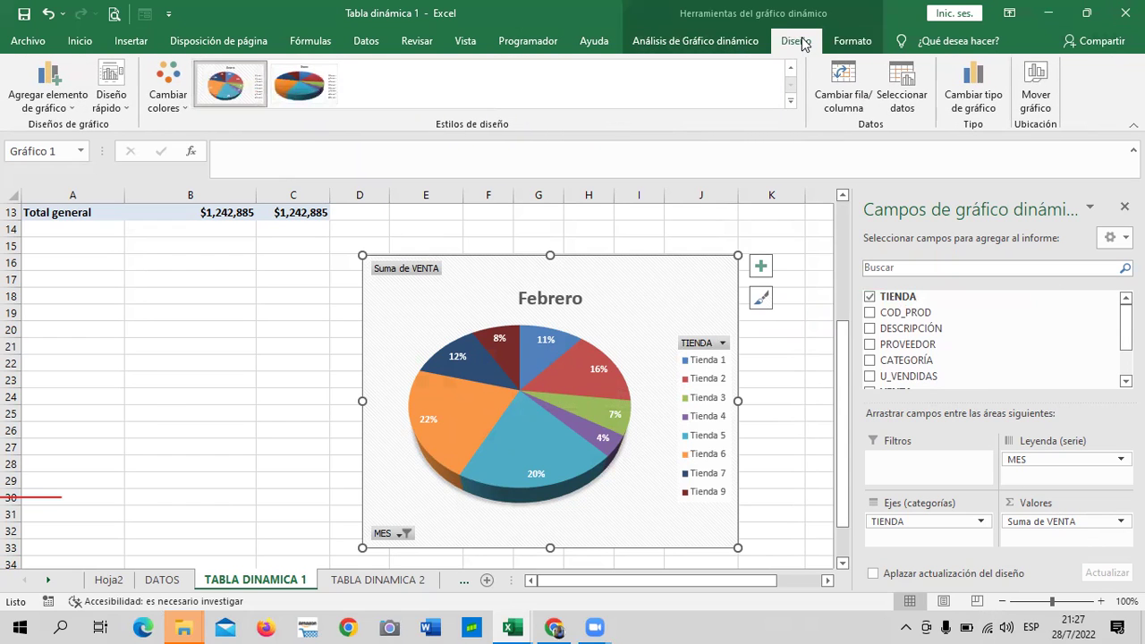
left_click(790, 101)
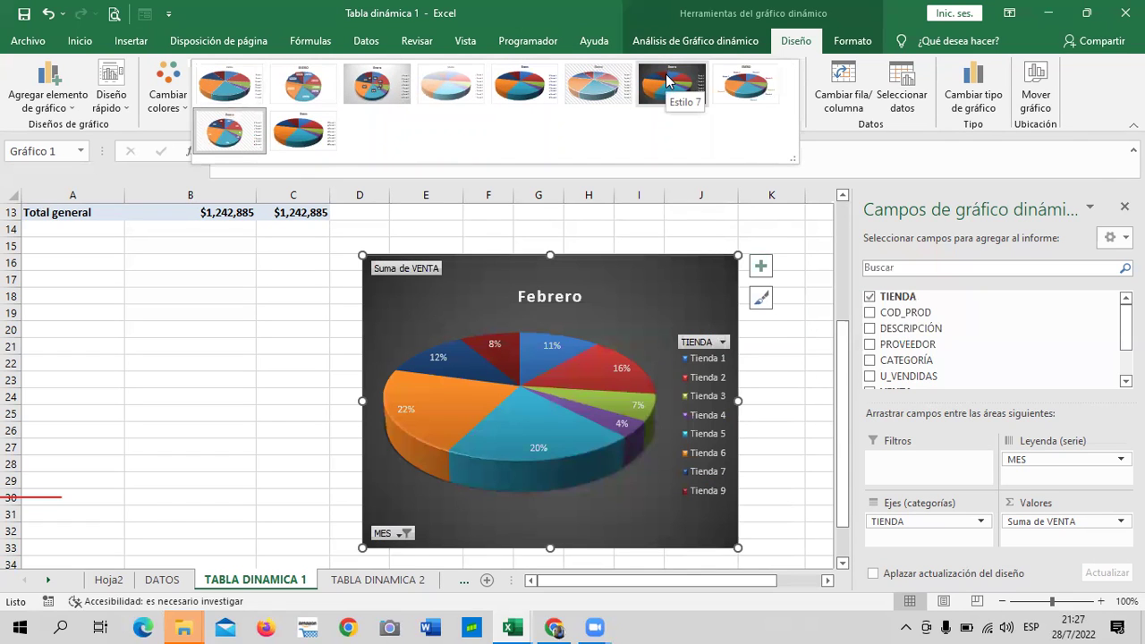
left_click(671, 79)
left_click(556, 297)
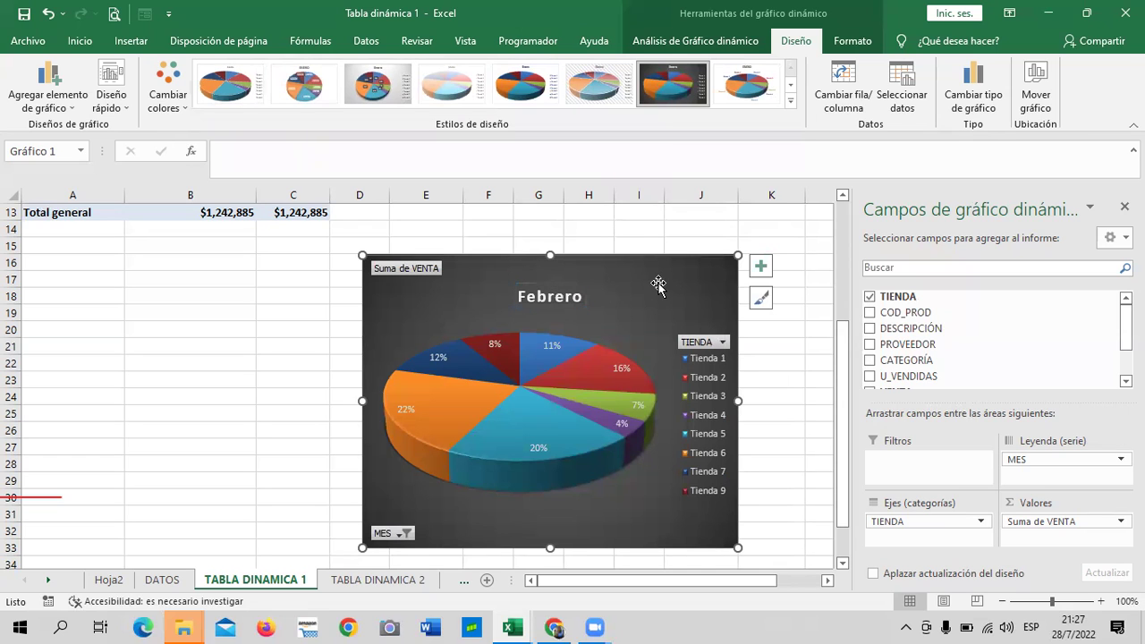
Change the chart's MES filter from Febrero to Marzo only
left_click(406, 534)
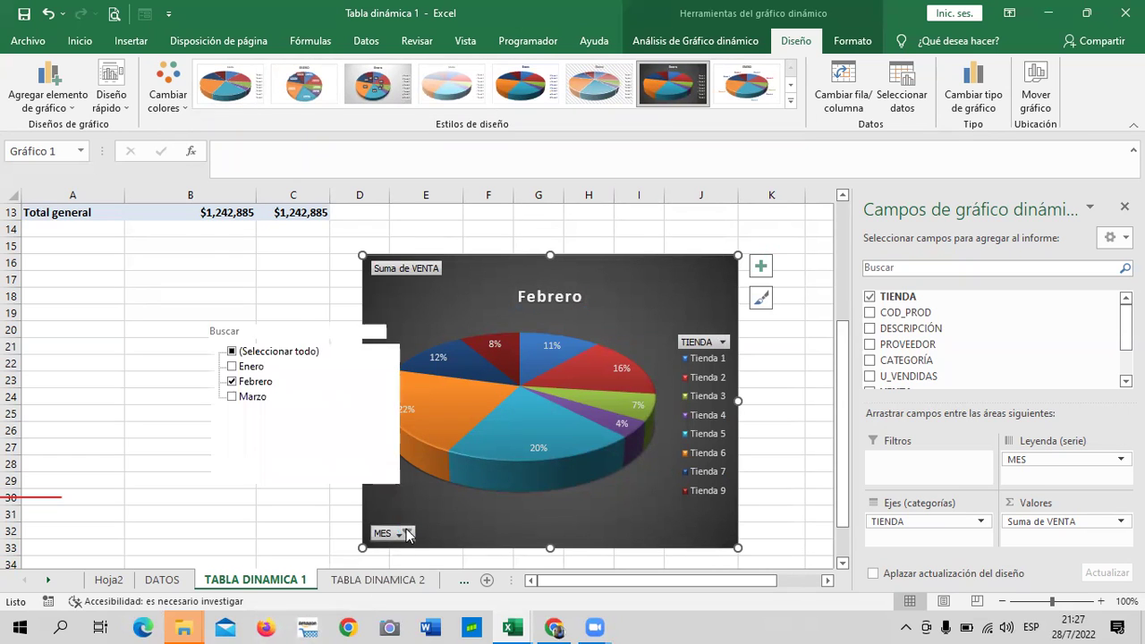
left_click(232, 396)
left_click(232, 381)
left_click(298, 506)
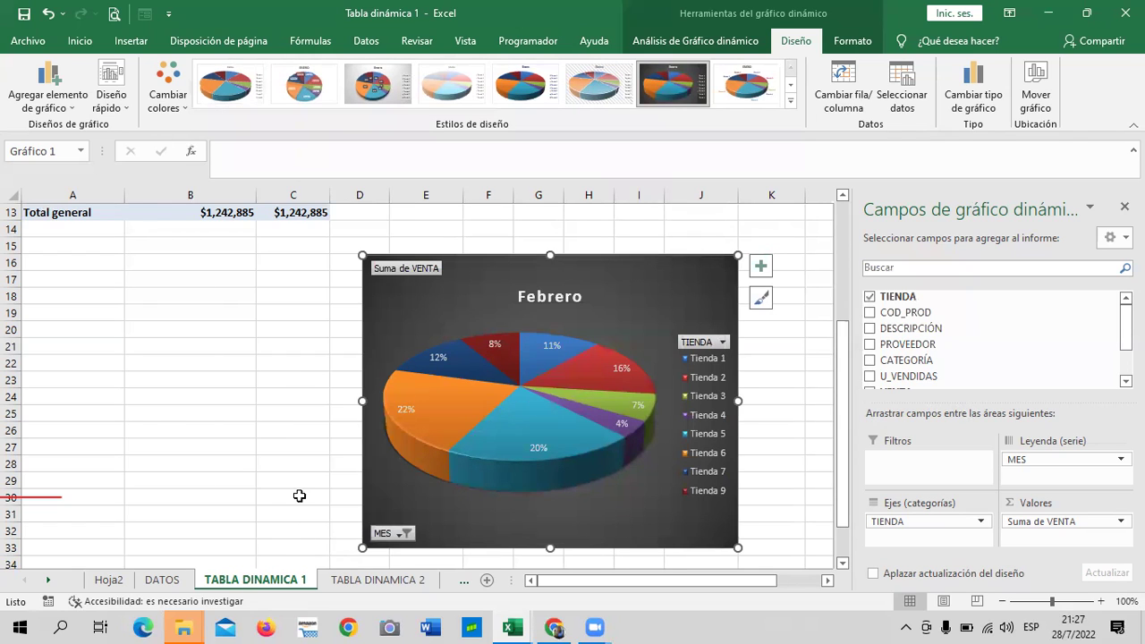
Reapply the dark Estilo 7 style to the updated Marzo chart
left_click(586, 507)
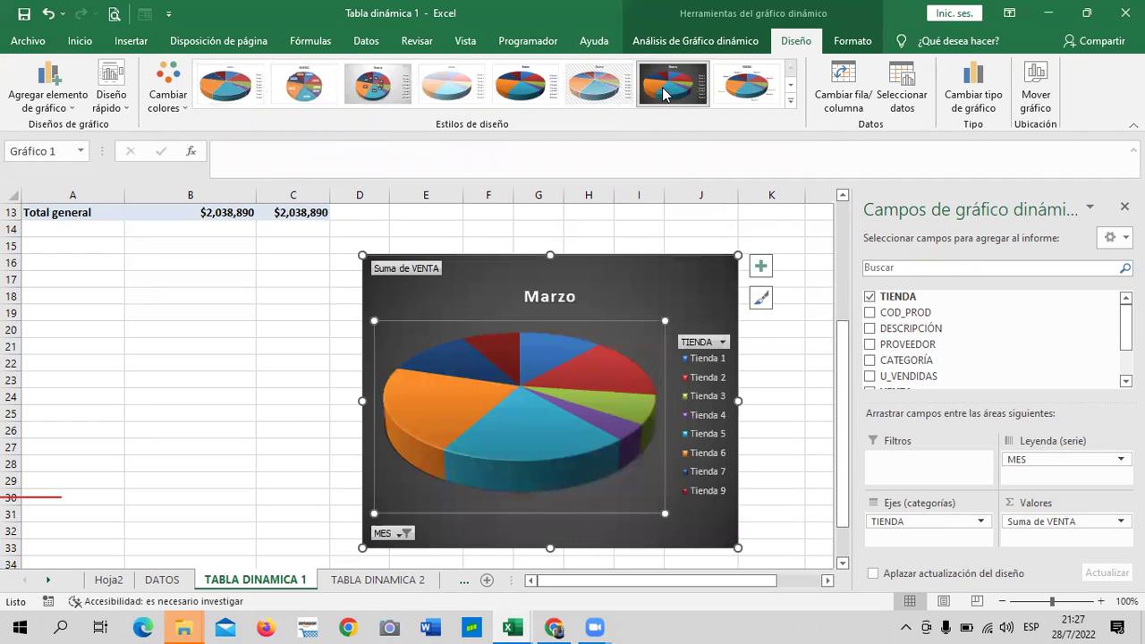
left_click(791, 101)
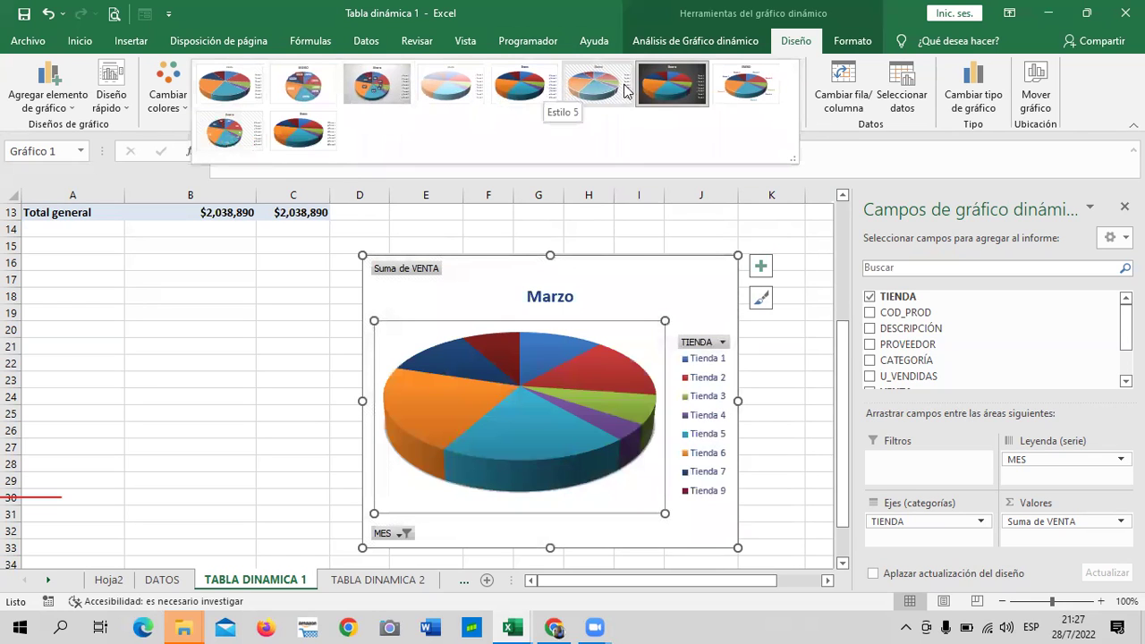
left_click(694, 90)
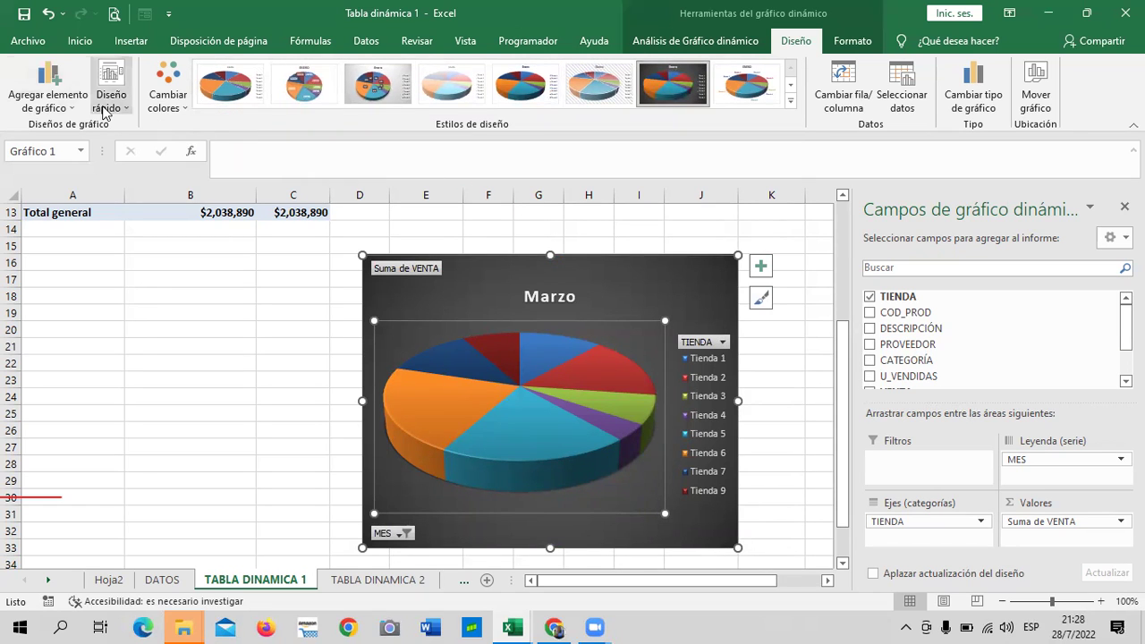
Turn on Etiquetas de datos so each store slice shows its dollar sales
left_click(762, 267)
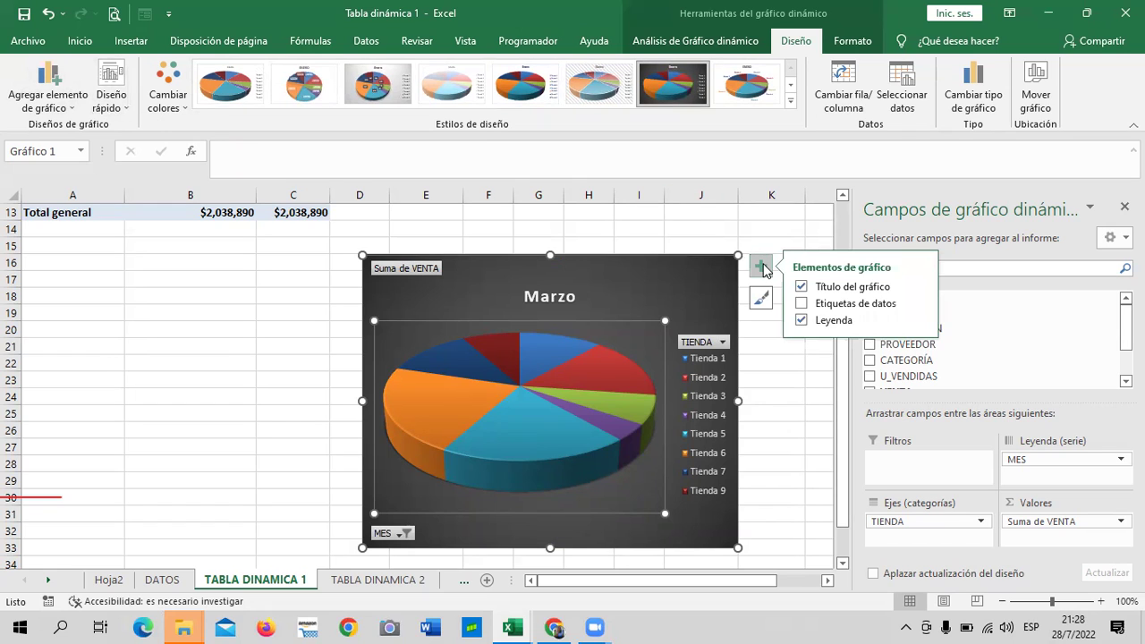
left_click(817, 304)
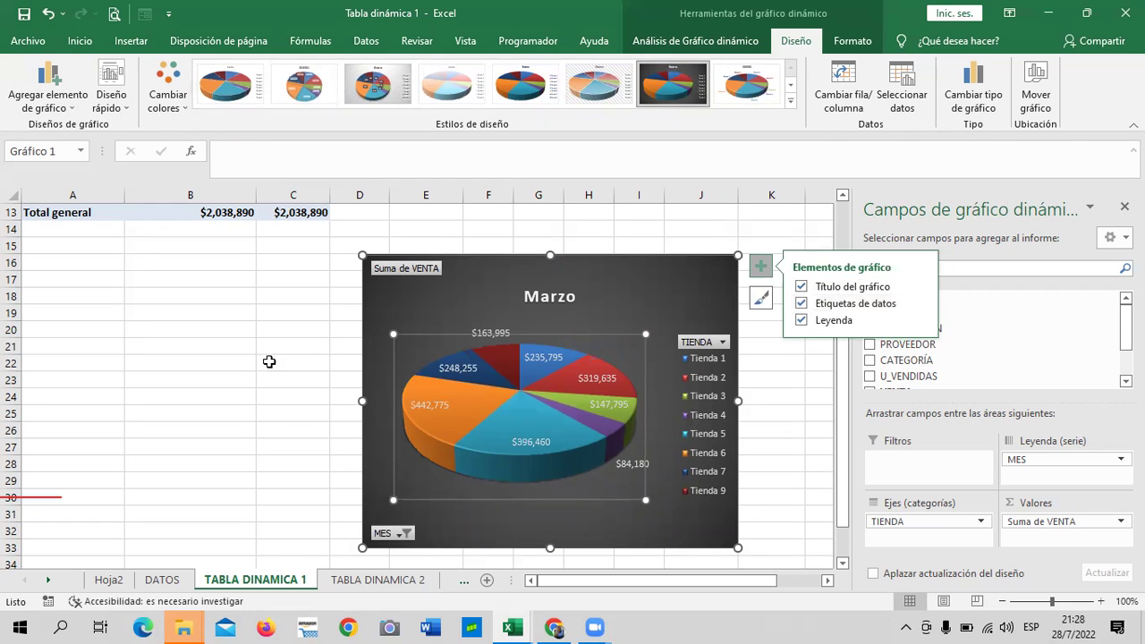
scroll(255, 369, "up", 2)
scroll(249, 373, "up", 2)
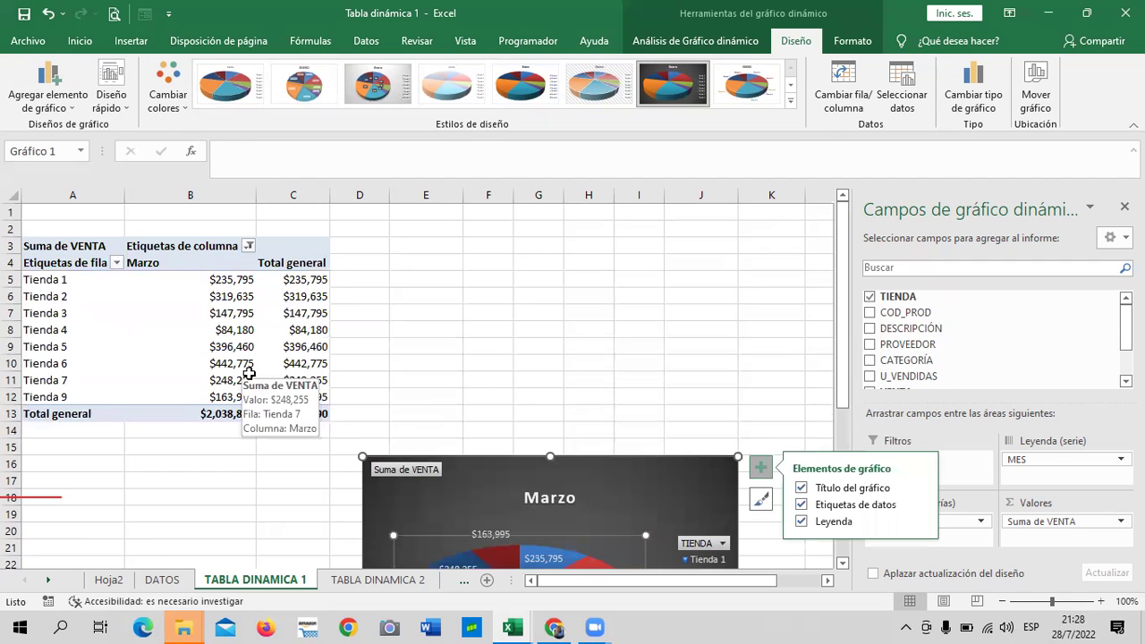
scroll(248, 372, "down", 1)
scroll(249, 373, "up", 1)
scroll(249, 373, "down", 2)
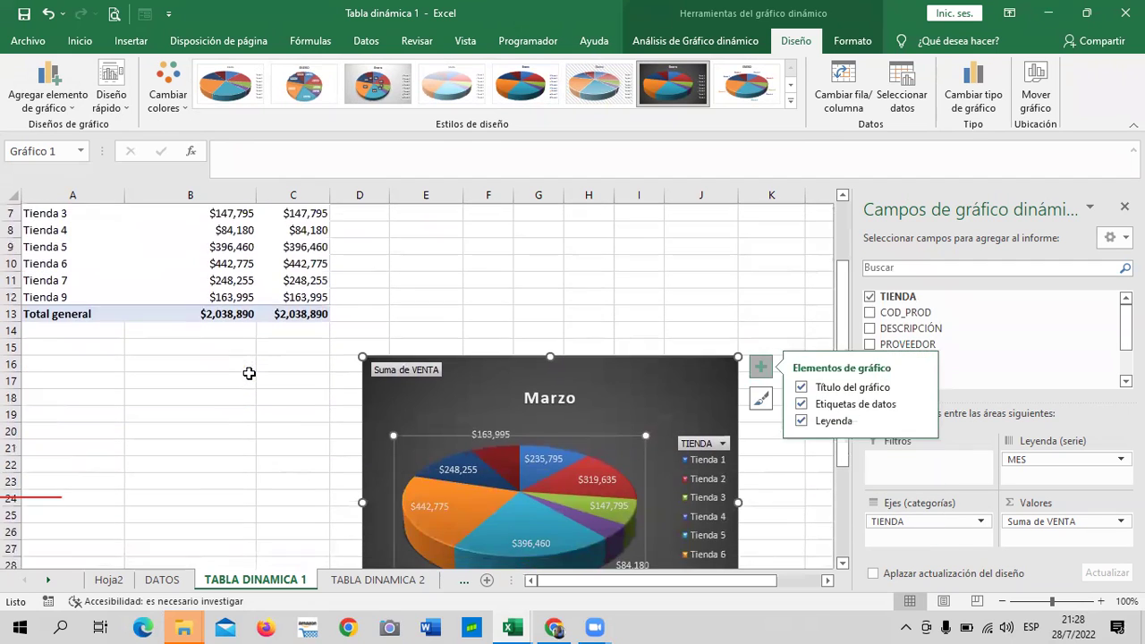
scroll(249, 372, "down", 2)
scroll(255, 394, "up", 1)
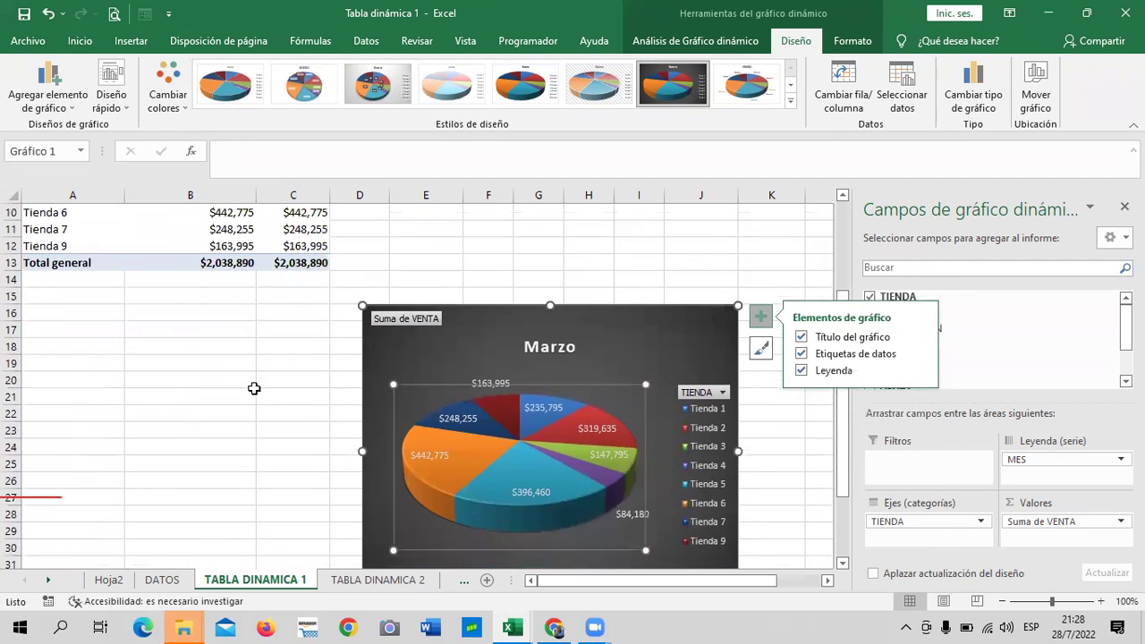
scroll(417, 413, "down", 1)
scroll(419, 412, "down", 1)
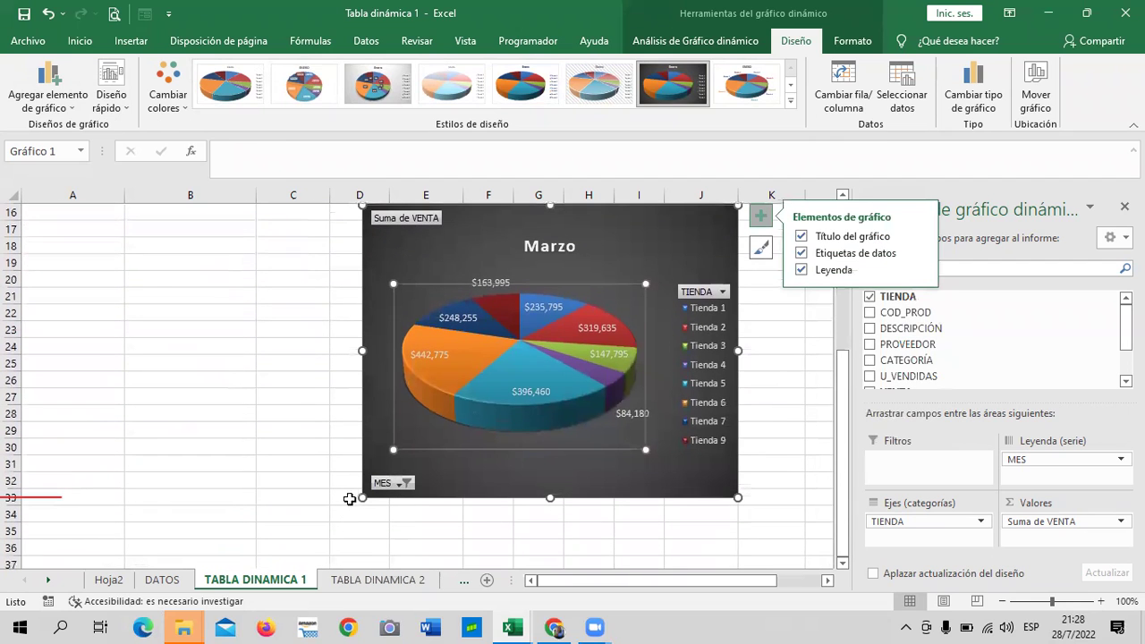
Enlarge the Marzo chart leftward to column C and remove the dollar data labels from its slices
left_click_drag(361, 499, 269, 529)
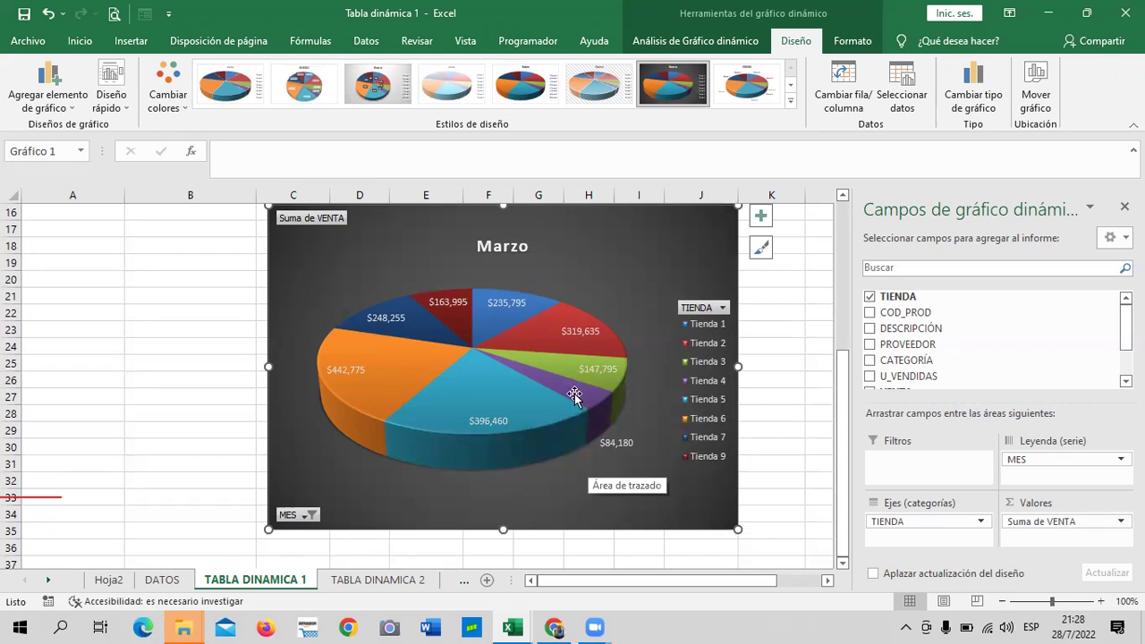
left_click(554, 338)
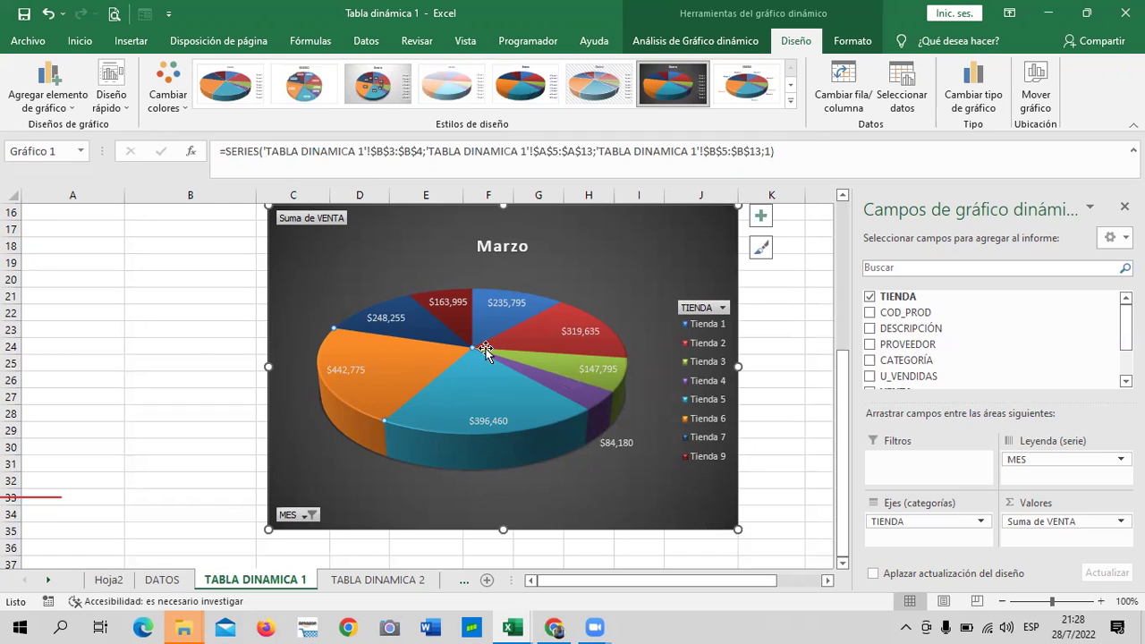
left_click(761, 216)
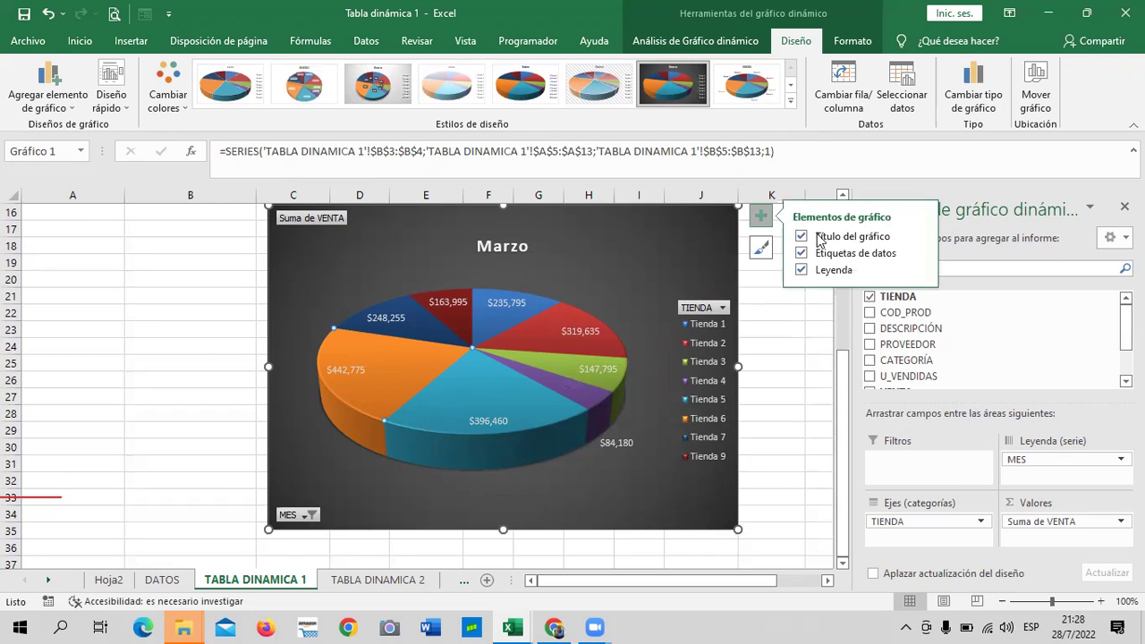
left_click(803, 256)
left_click(802, 254)
left_click(524, 341)
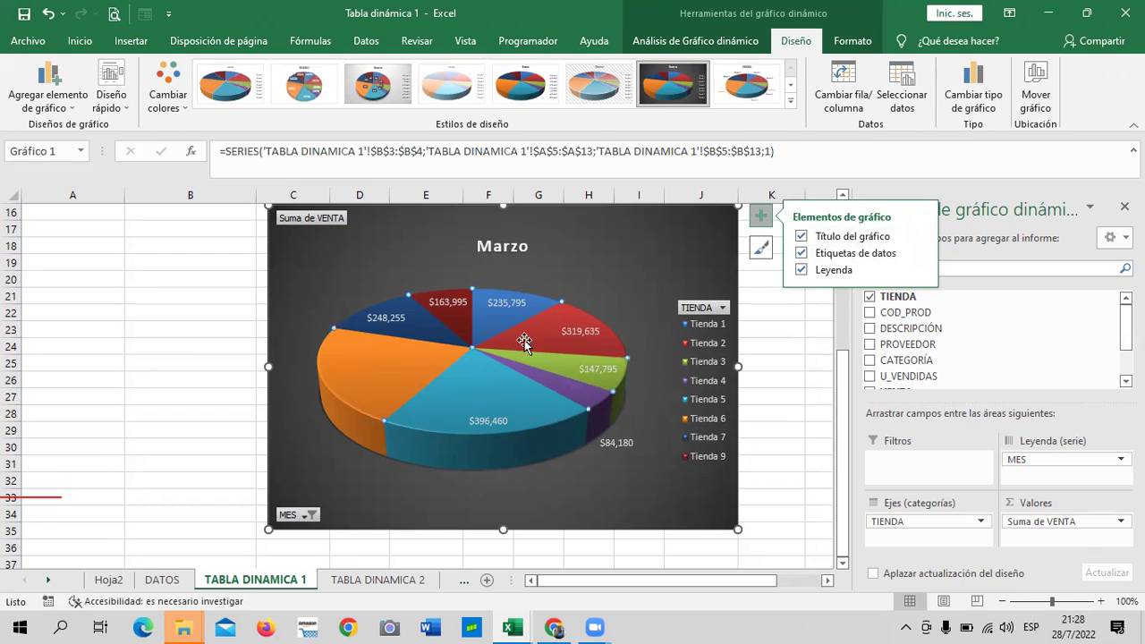
left_click(801, 254)
left_click(801, 254)
left_click(801, 254)
left_click(797, 379)
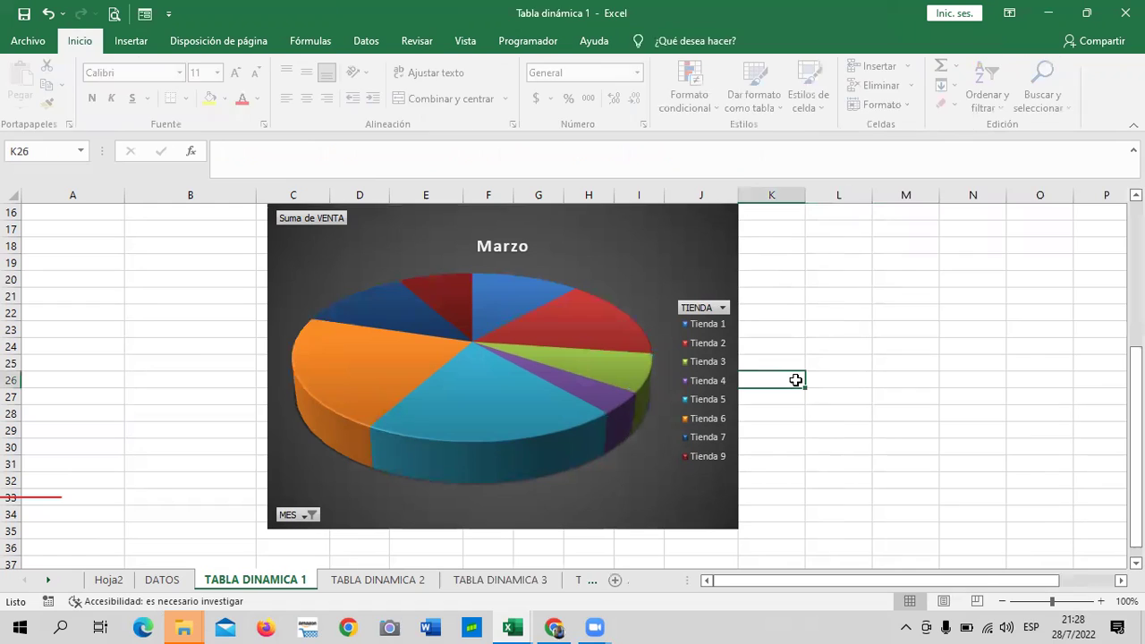
Try Estilo 3, then apply Estilo 8 to label slices with store names and percentages
left_click(595, 334)
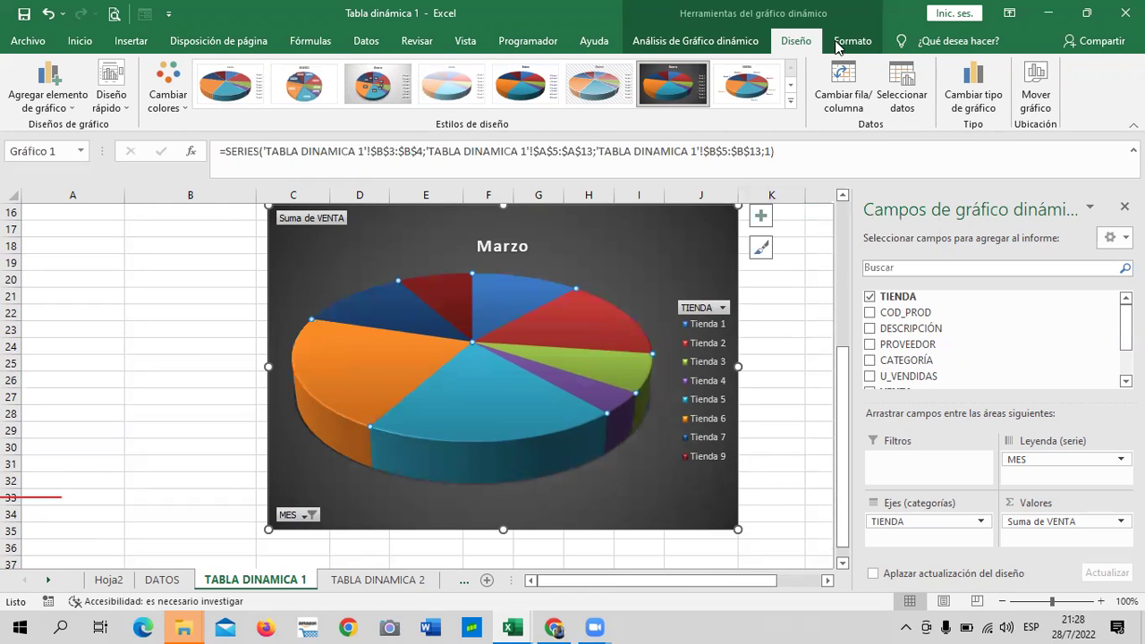
left_click(372, 93)
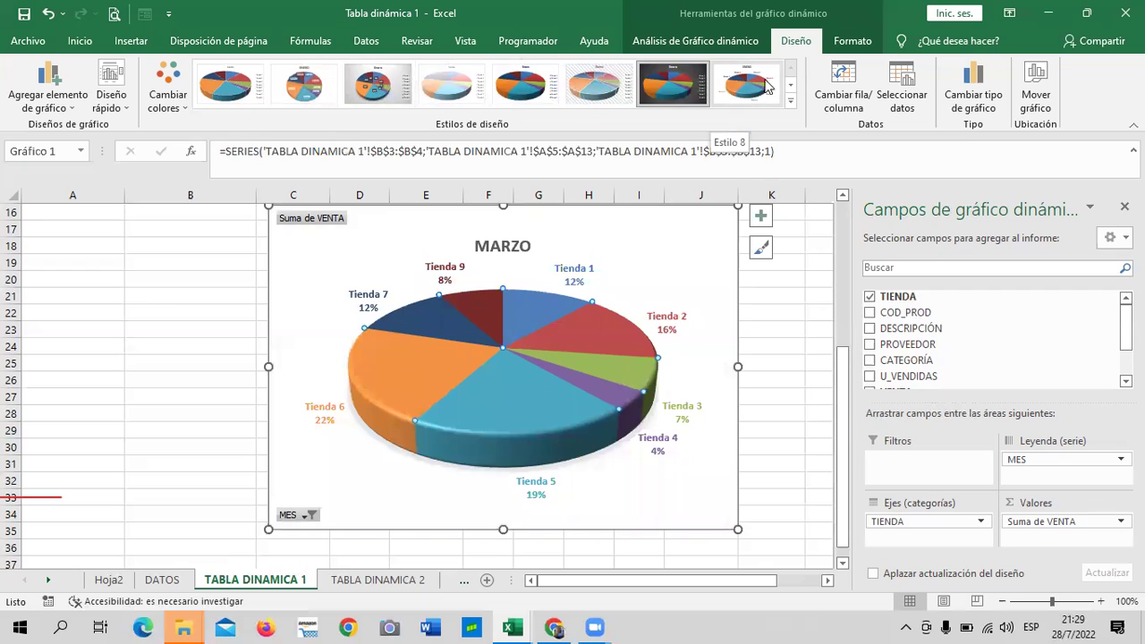
left_click(773, 85)
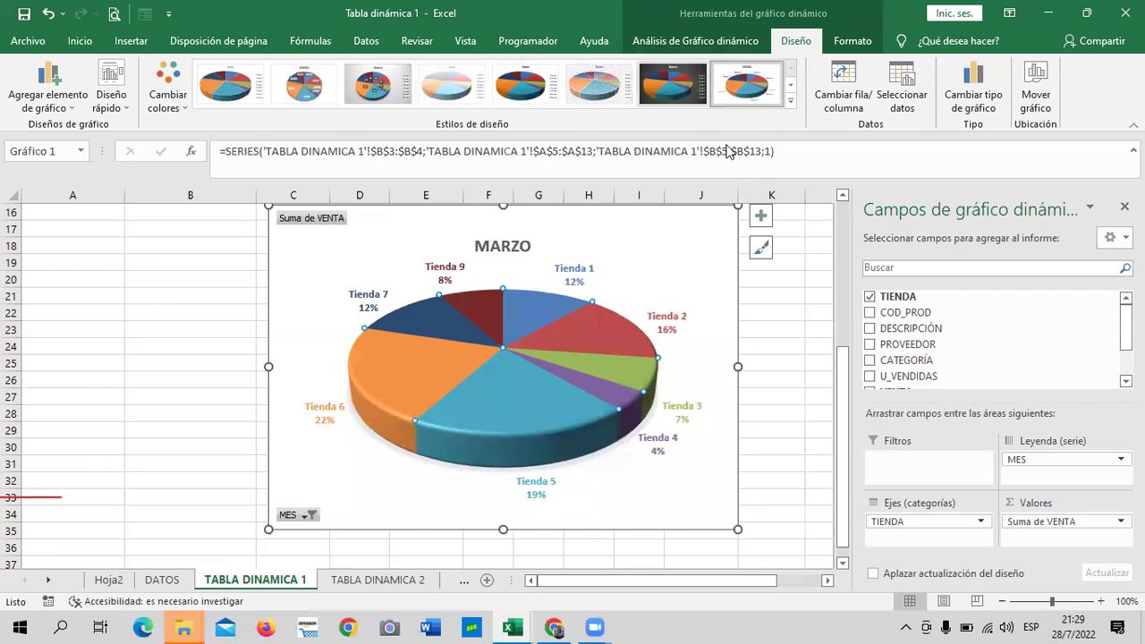
Apply a black shape style to the pie from Formato, then undo it with Ctrl+Z
left_click(855, 41)
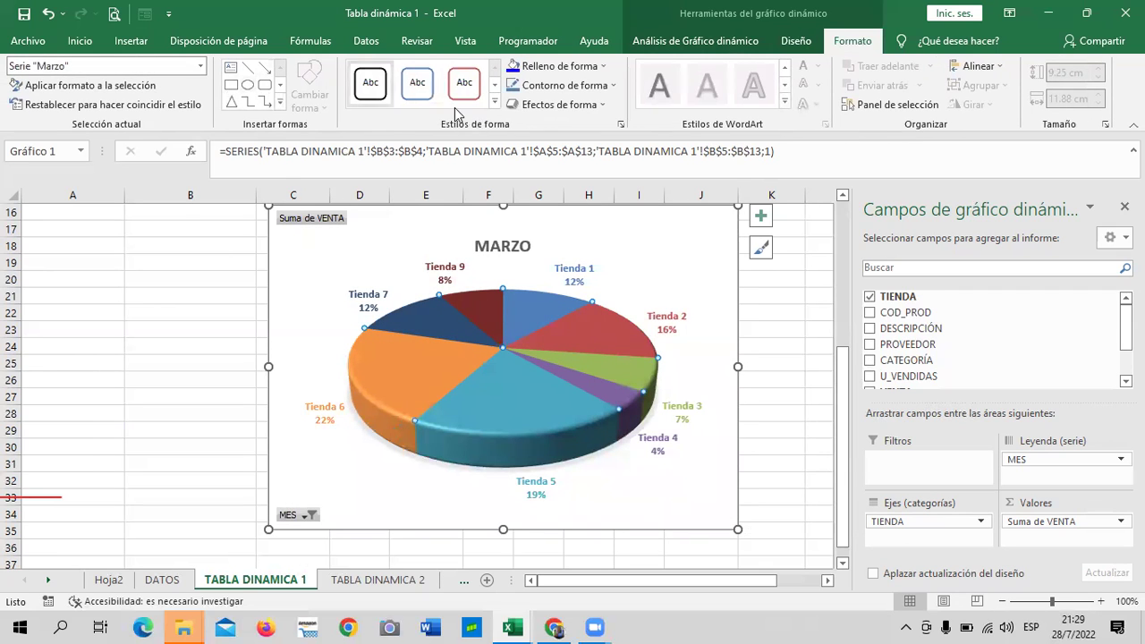
left_click(494, 104)
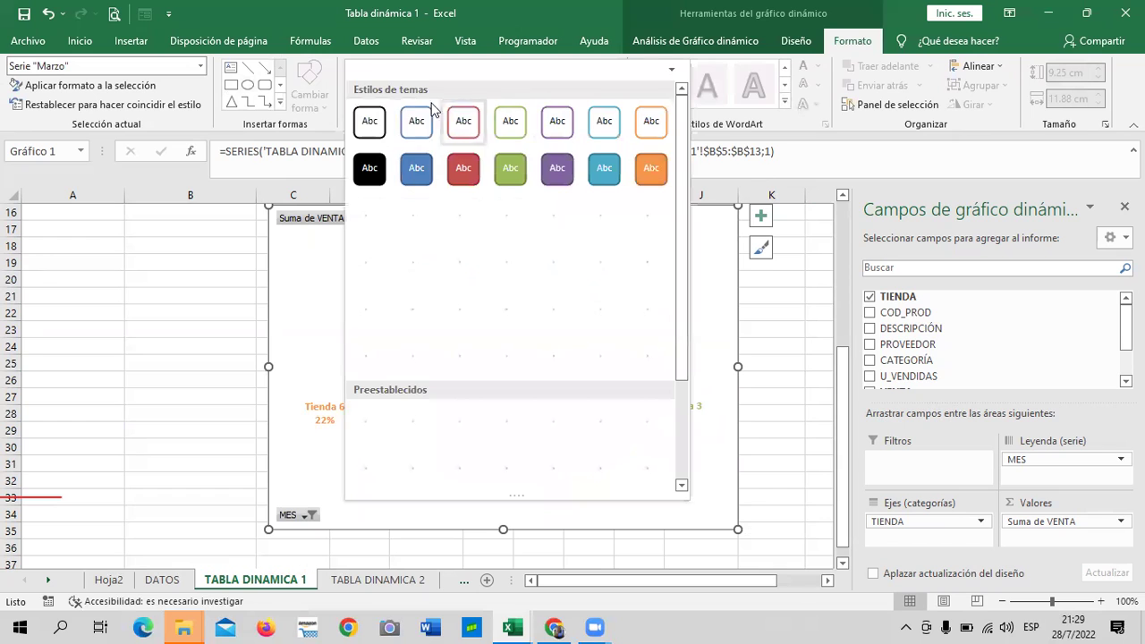
left_click(367, 167)
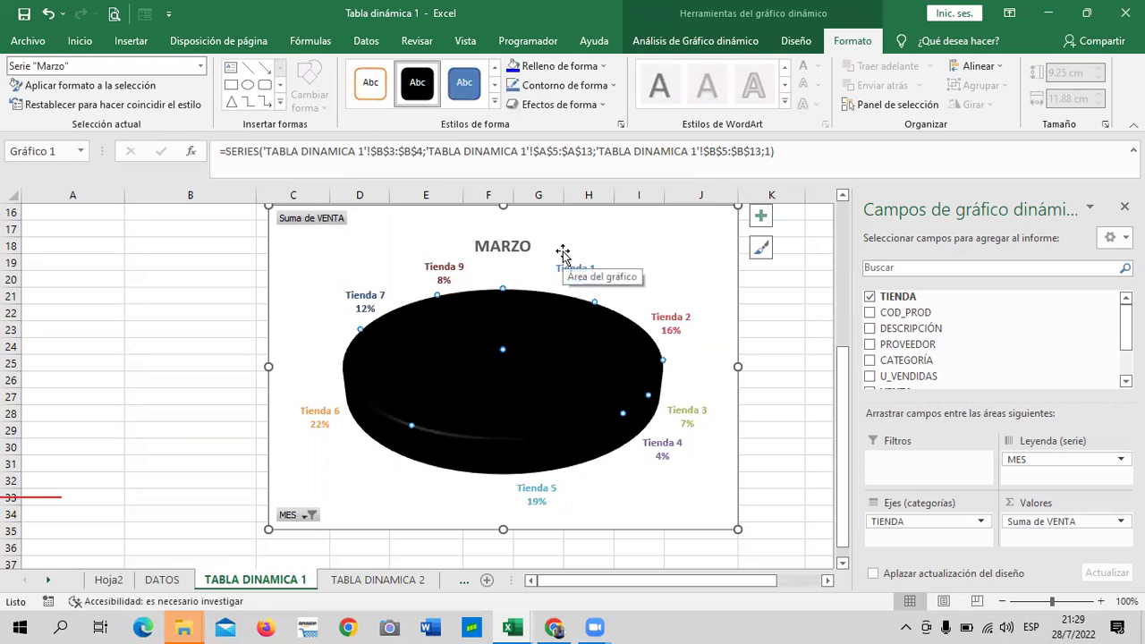
key("ctrl+z")
Apply the black Abc shape style to the Área del gráfico for a black background
left_click(659, 230)
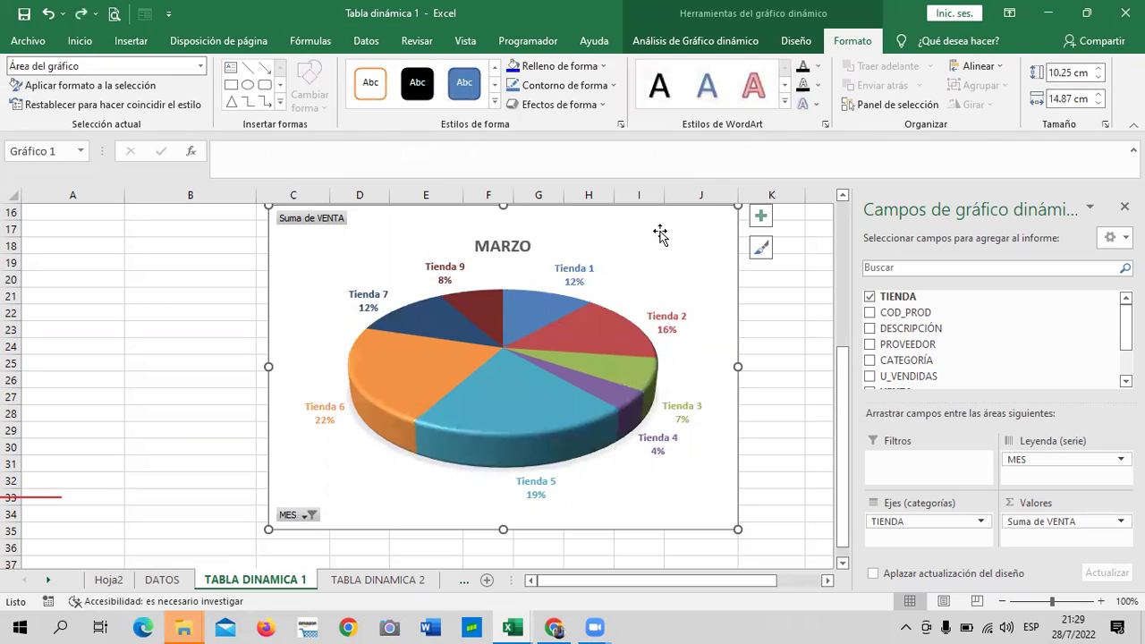
left_click(417, 82)
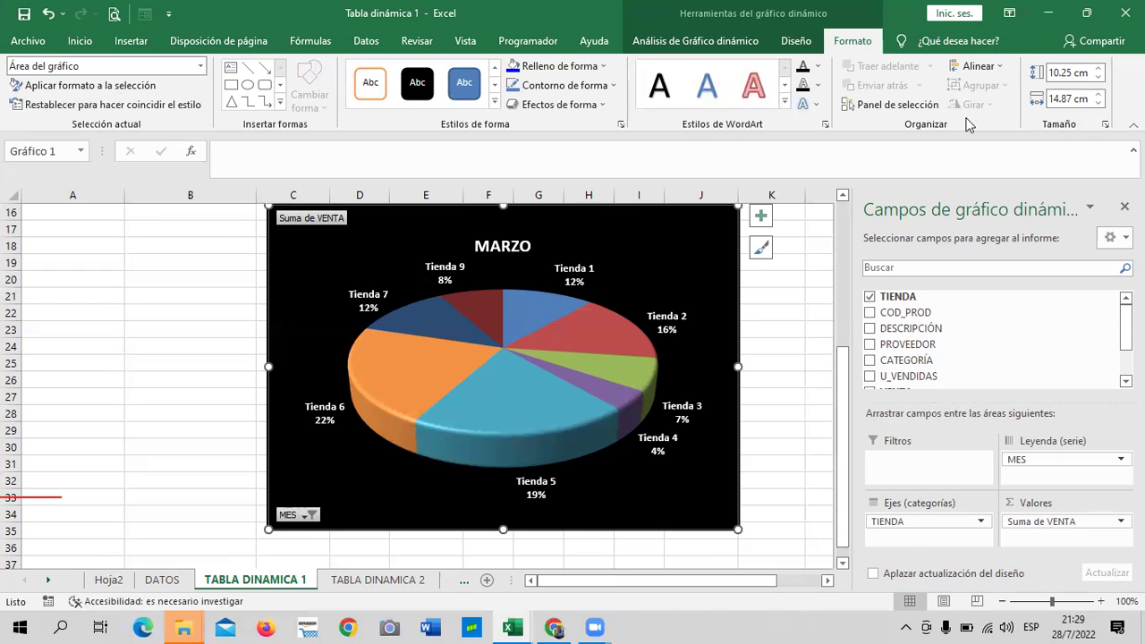
scroll(424, 358, "up", 5)
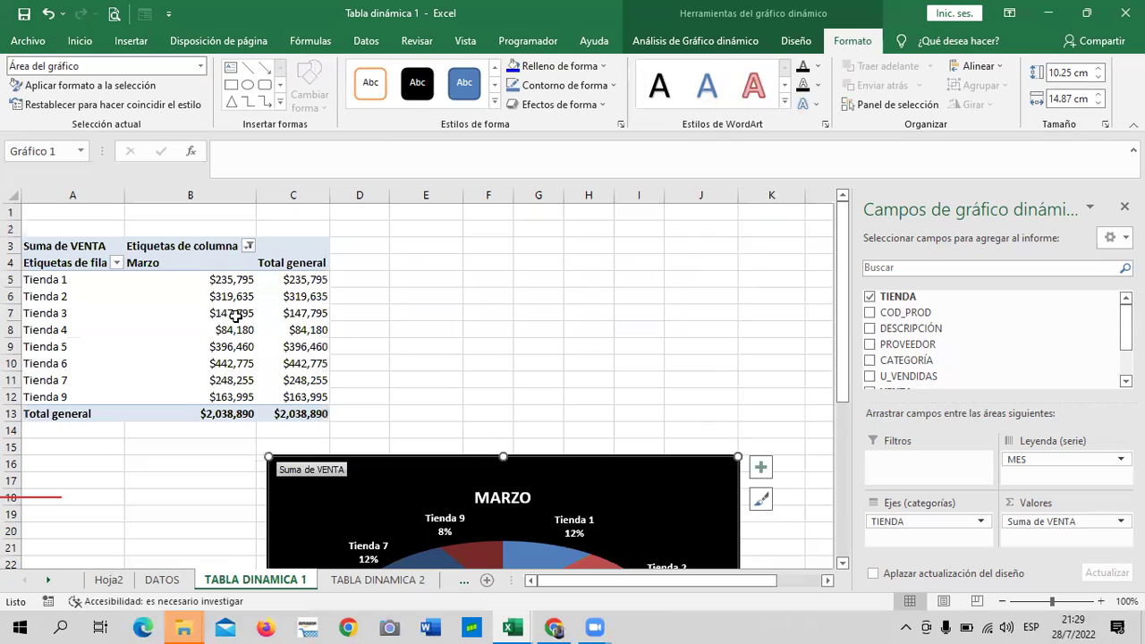
mouse_move(233, 313)
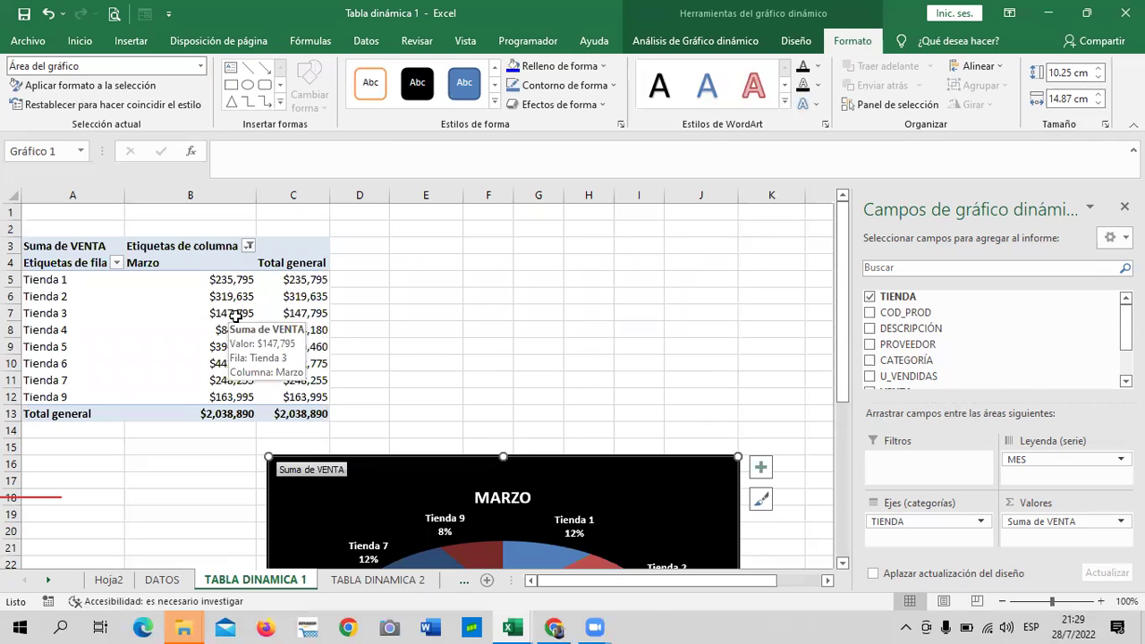
scroll(424, 345, "down", 3)
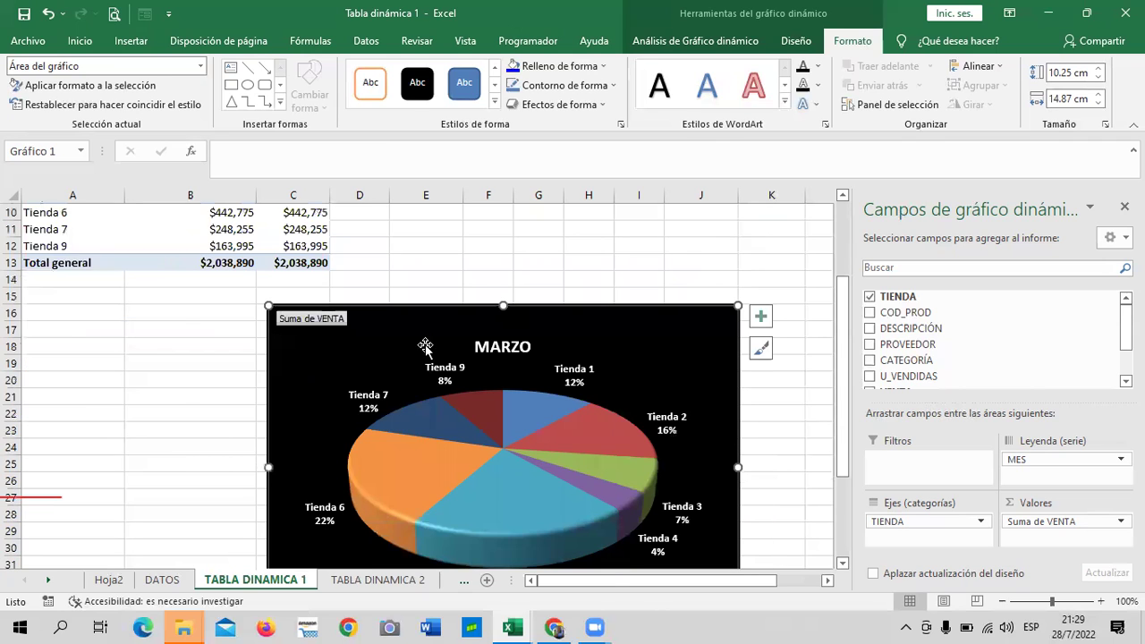
scroll(425, 346, "down", 2)
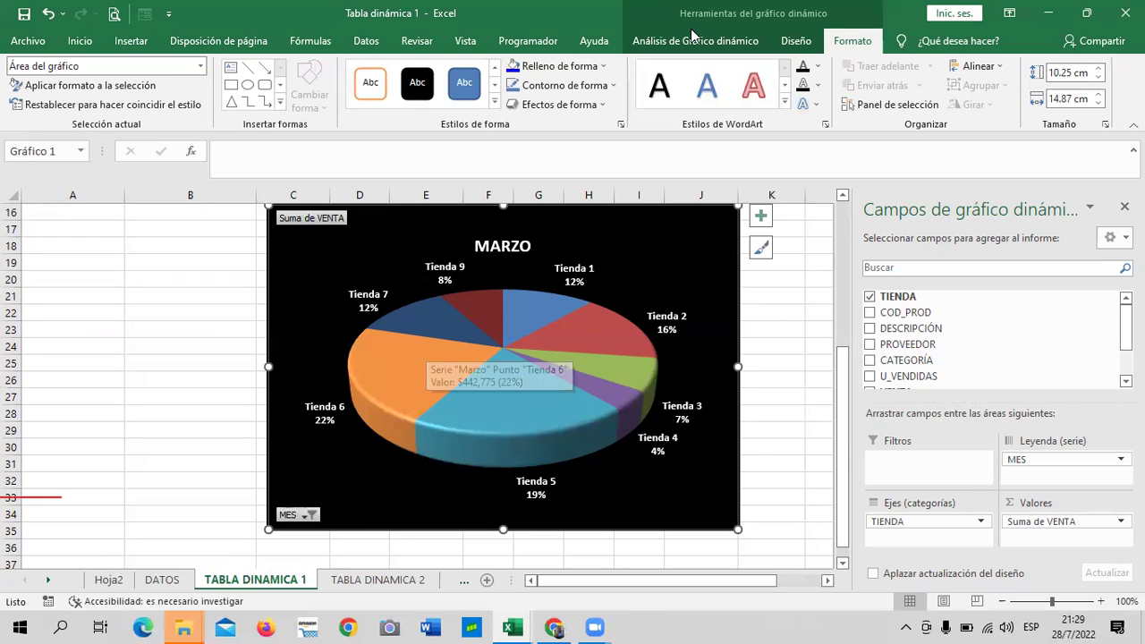
left_click(732, 43)
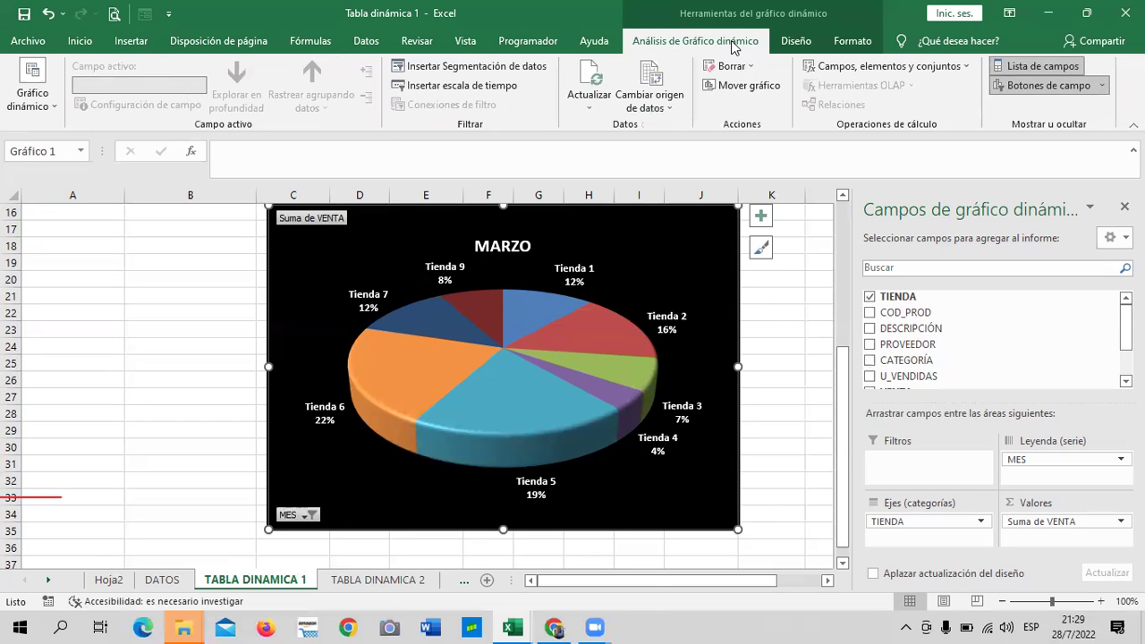
left_click(795, 42)
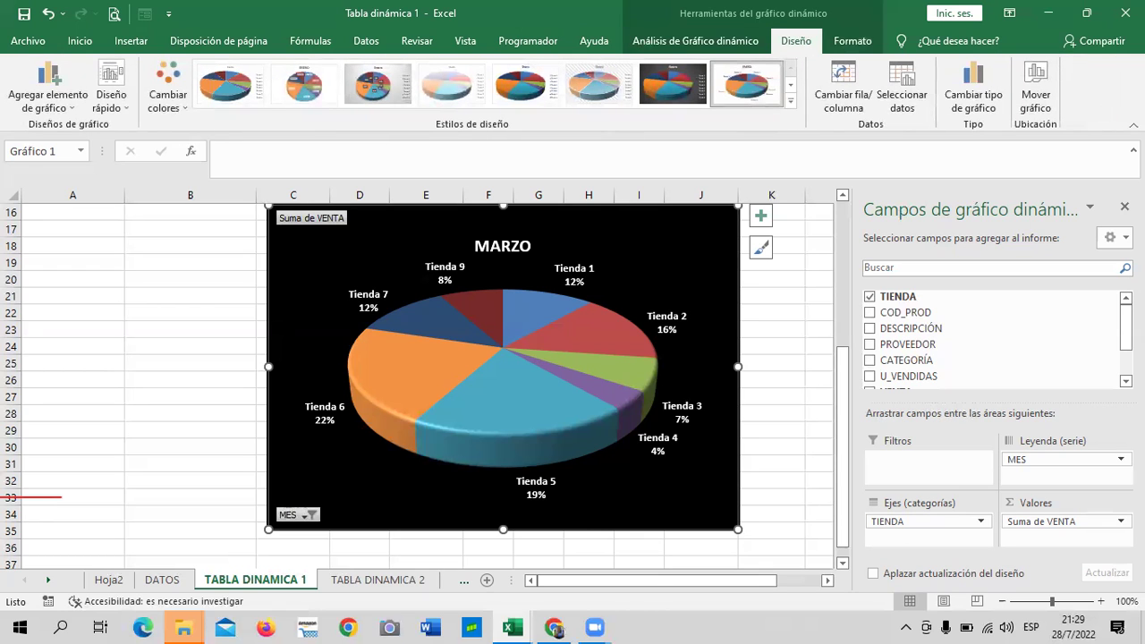
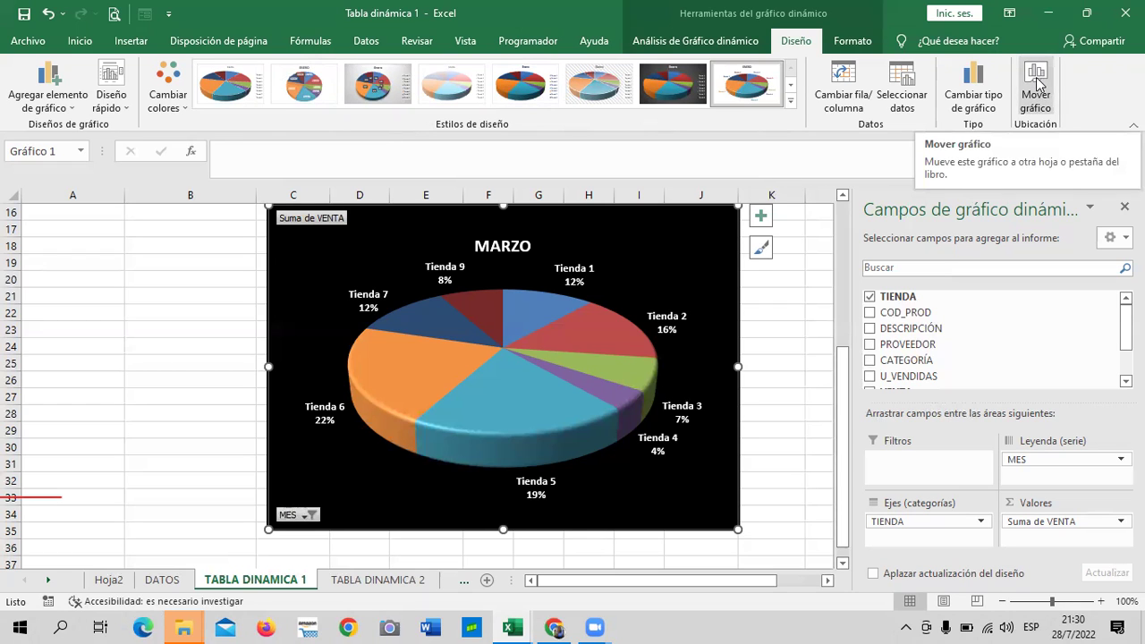
Use Mover gráfico to put the MARZO pie chart on a new sheet, Gráfico1
left_click(1039, 81)
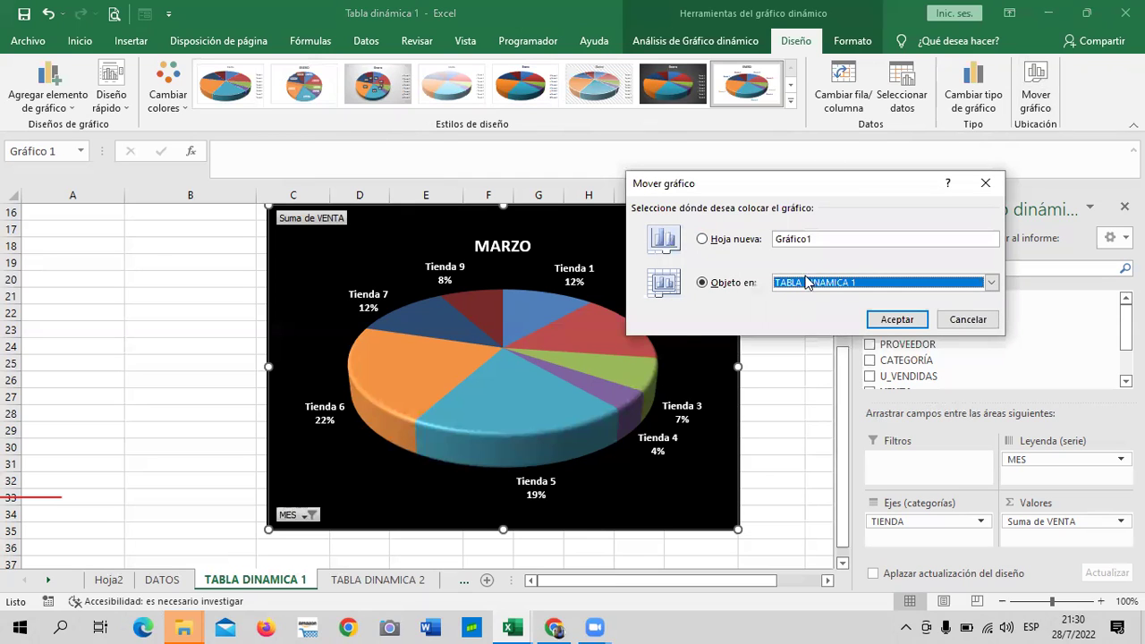
left_click(991, 284)
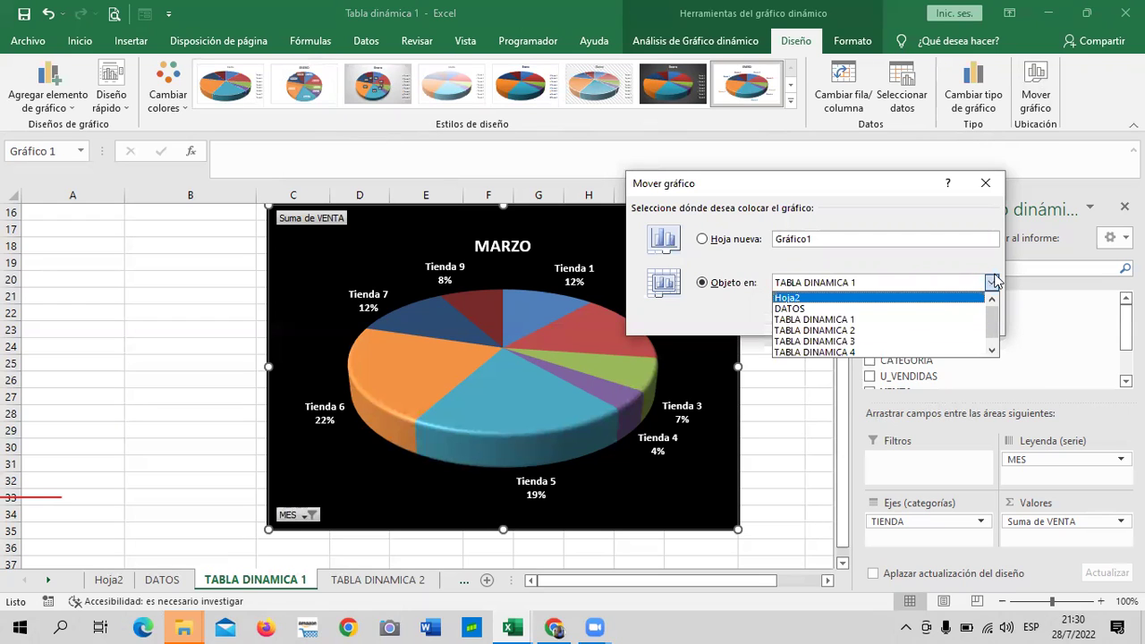
left_click(991, 282)
left_click(704, 240)
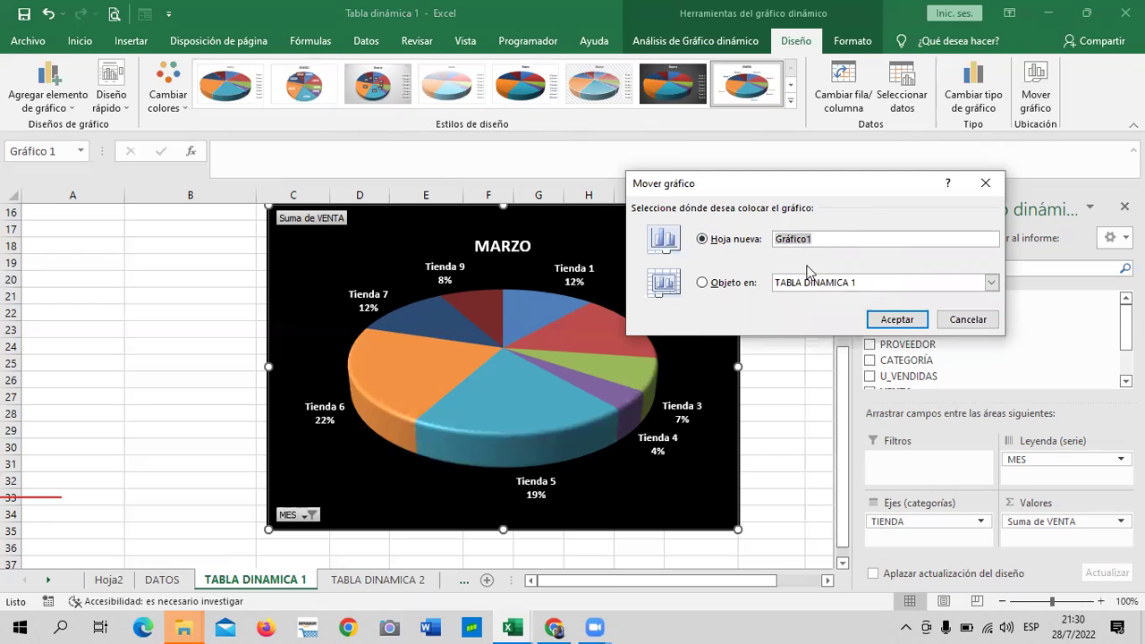
left_click(906, 320)
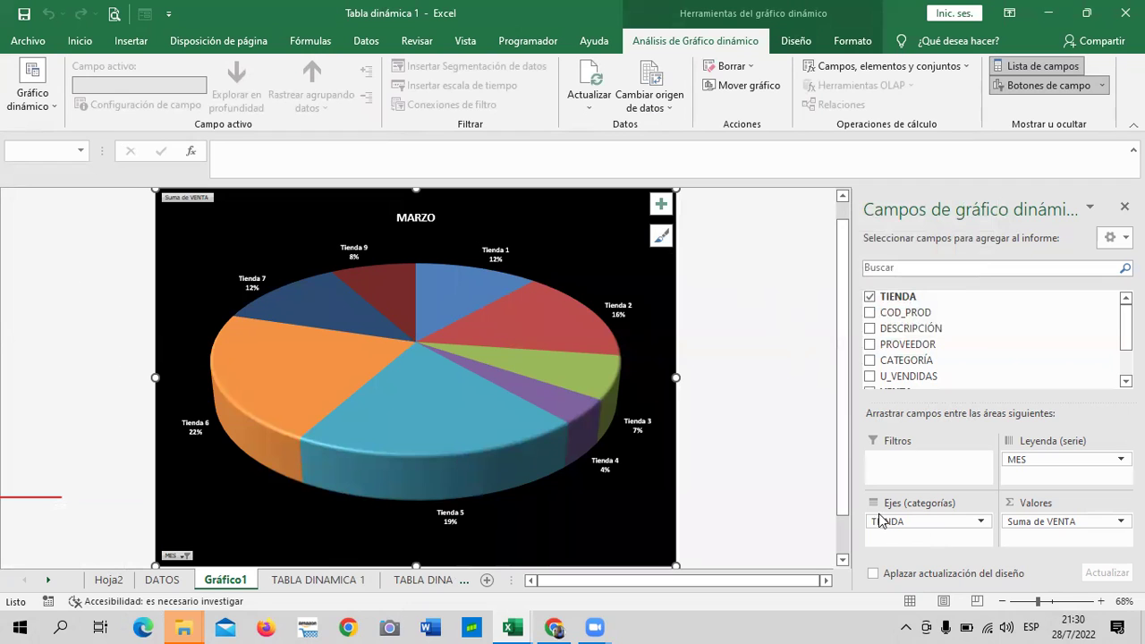
Apply a white-background chart style, labelling each Tienda slice with its percentage and removing the legend
scroll(843, 430, "down", 1)
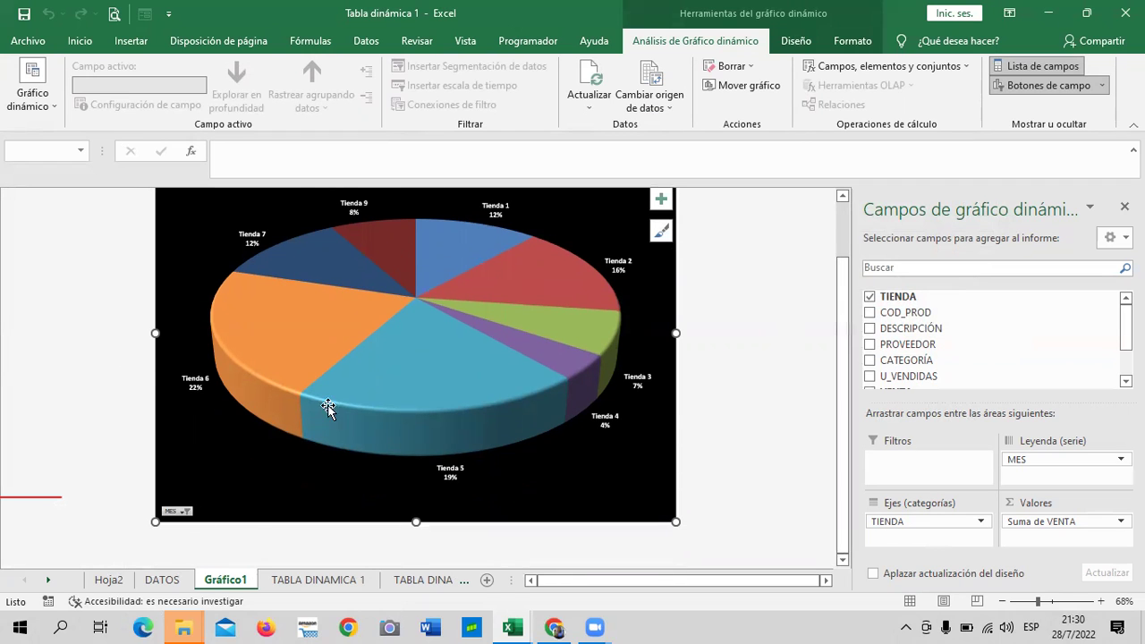
left_click(825, 293)
left_click(301, 271)
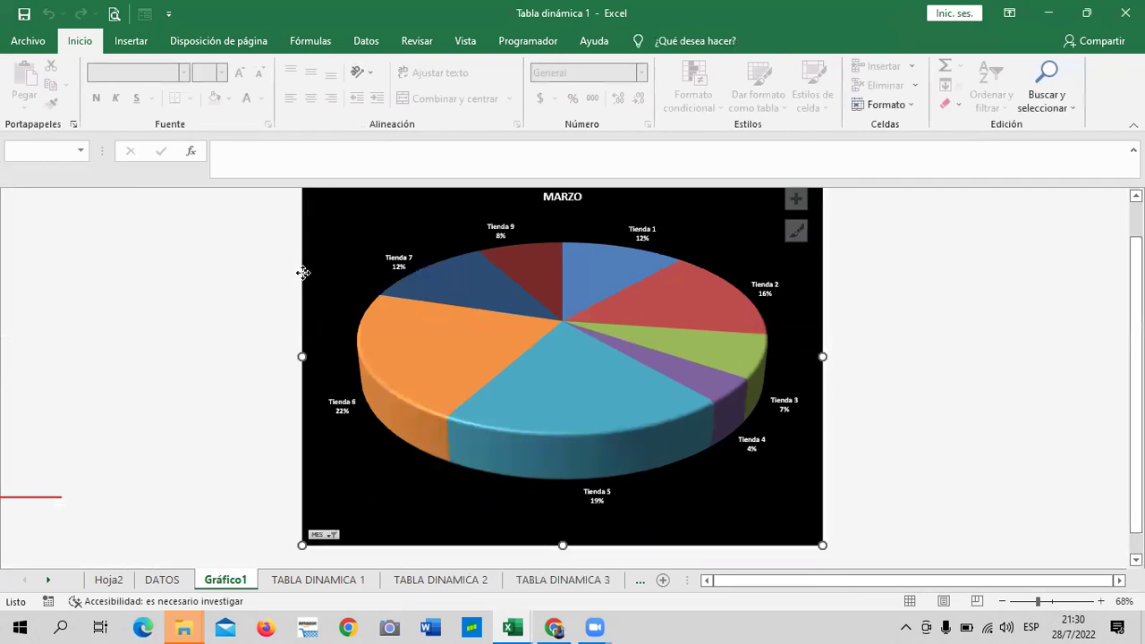
left_click(736, 283)
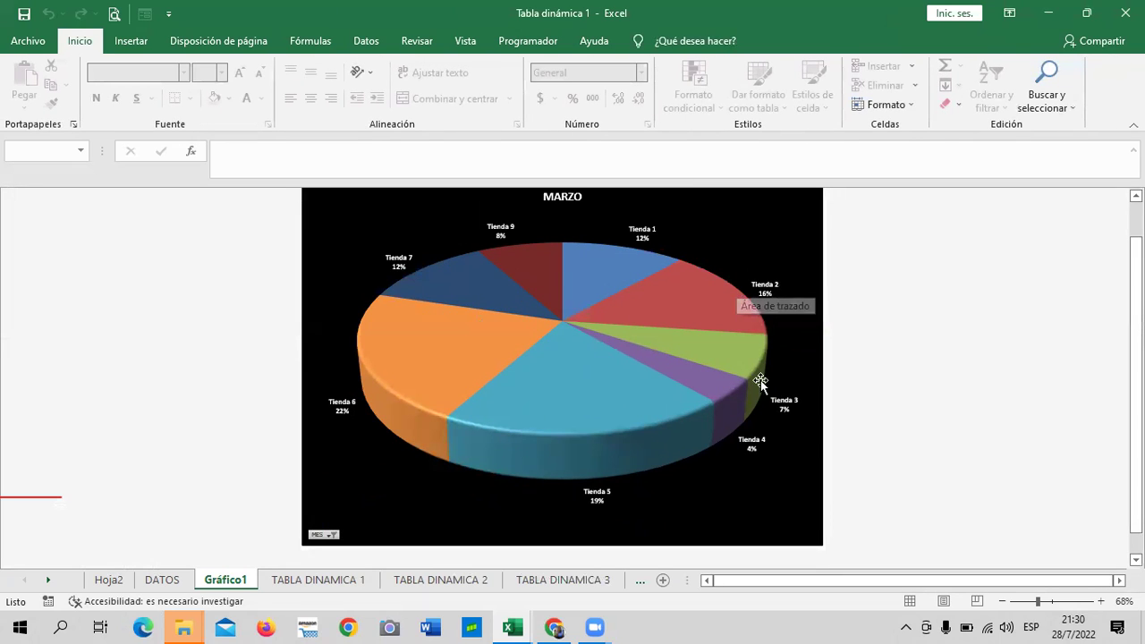
left_click(732, 226)
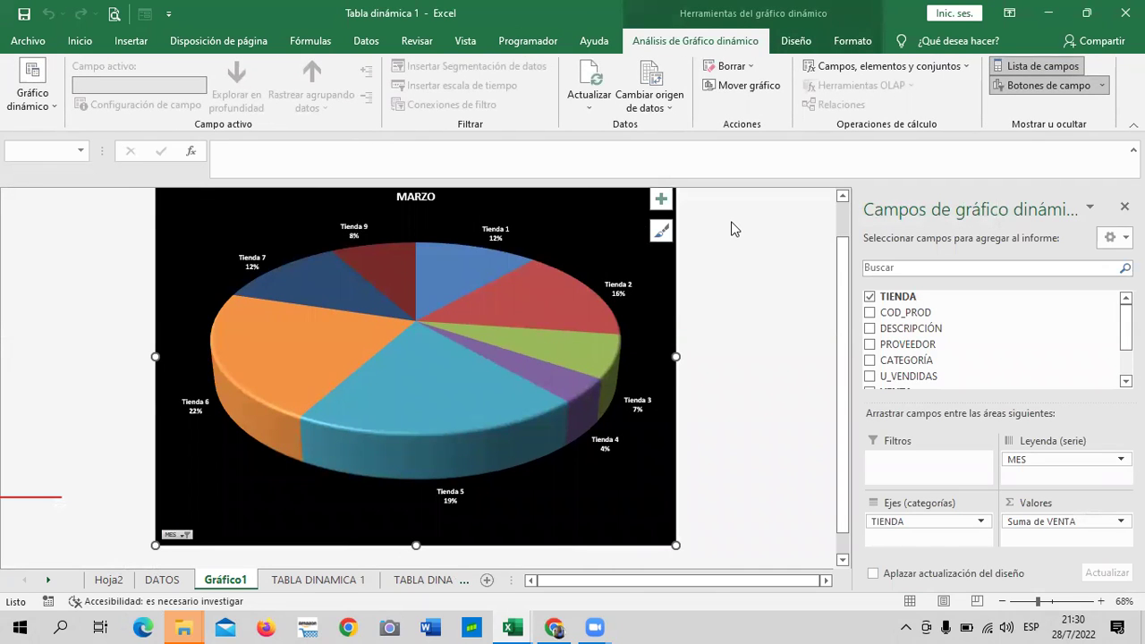
left_click(776, 248)
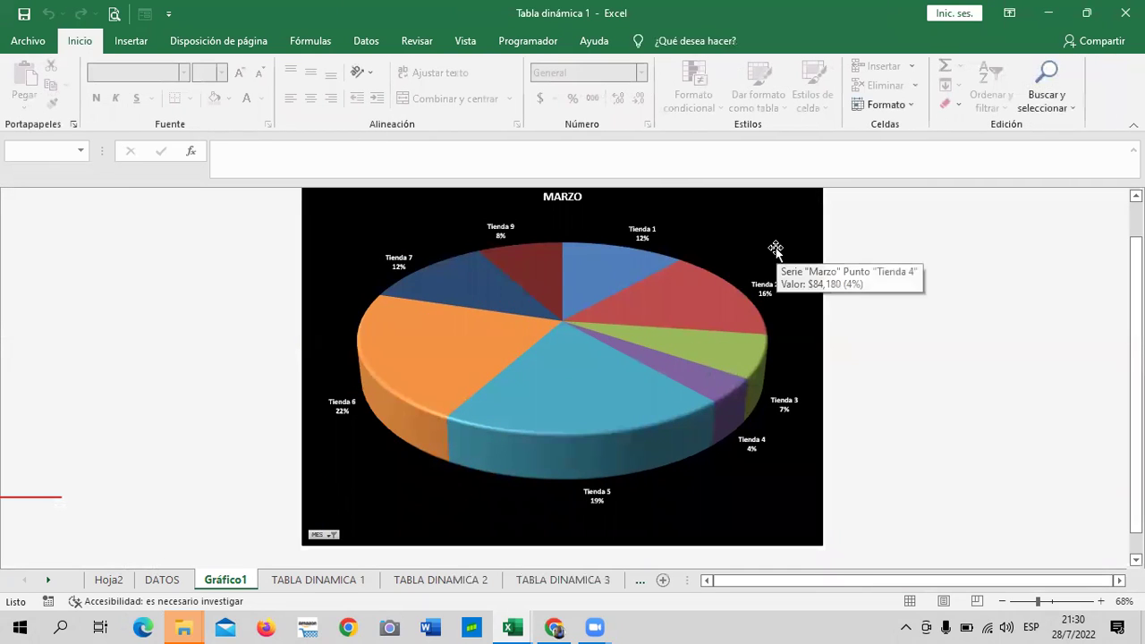
left_click(762, 223)
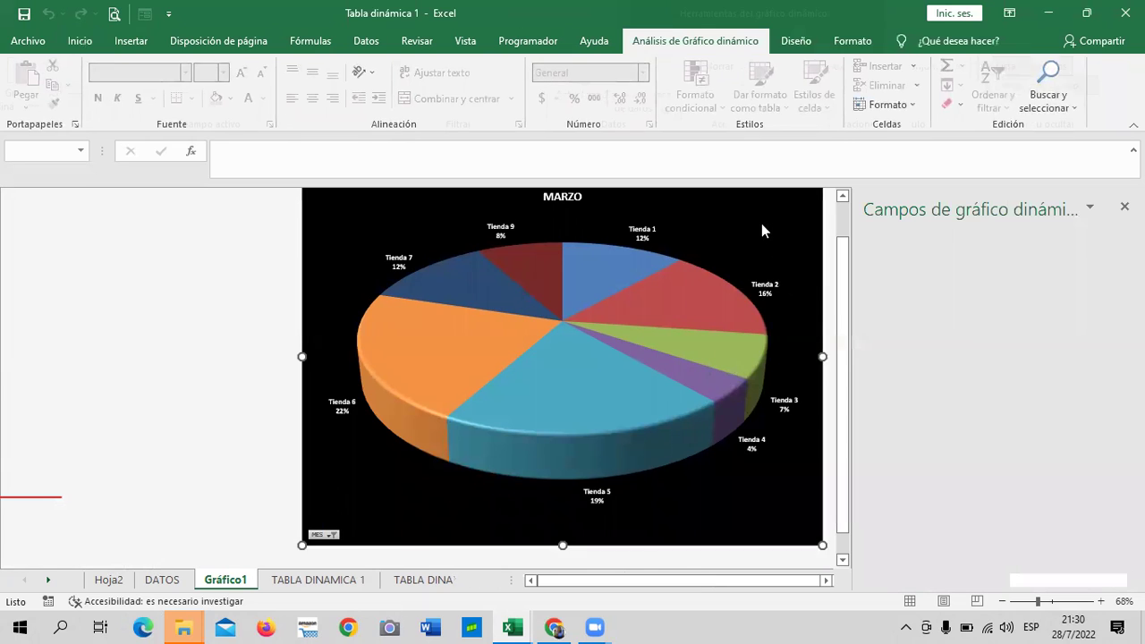
left_click(855, 41)
left_click(795, 41)
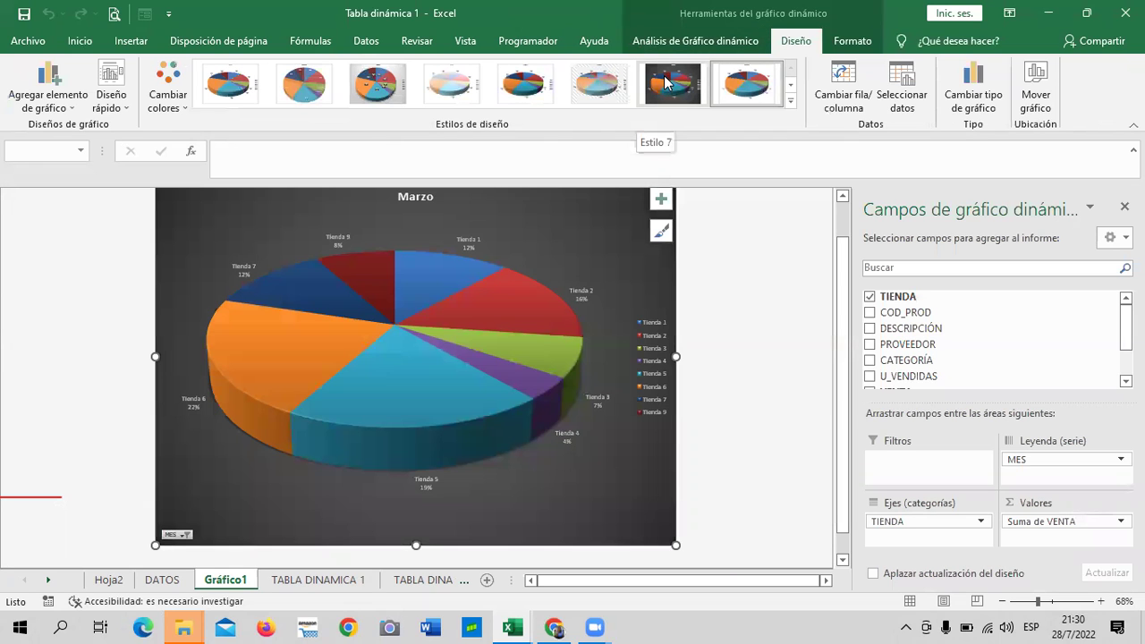
left_click(746, 84)
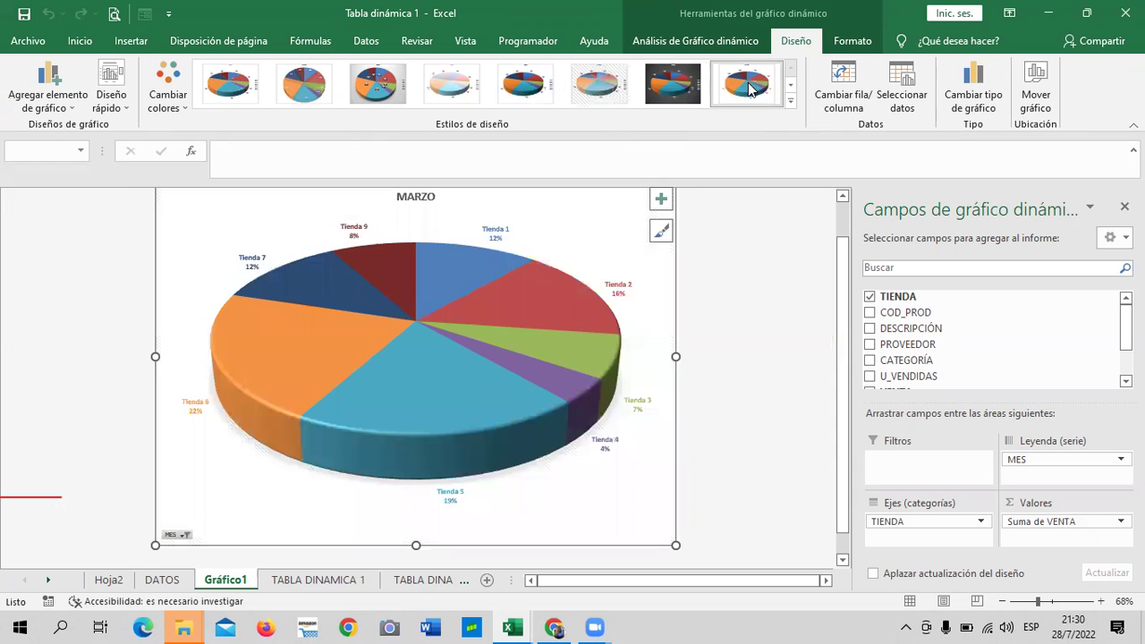
left_click(723, 41)
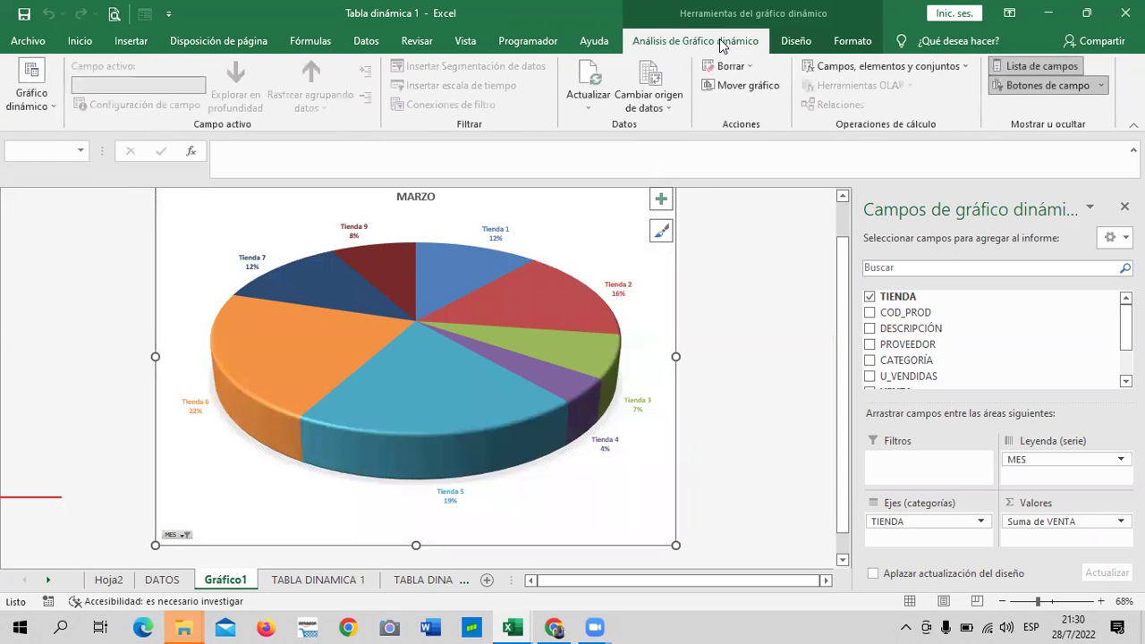
left_click(815, 45)
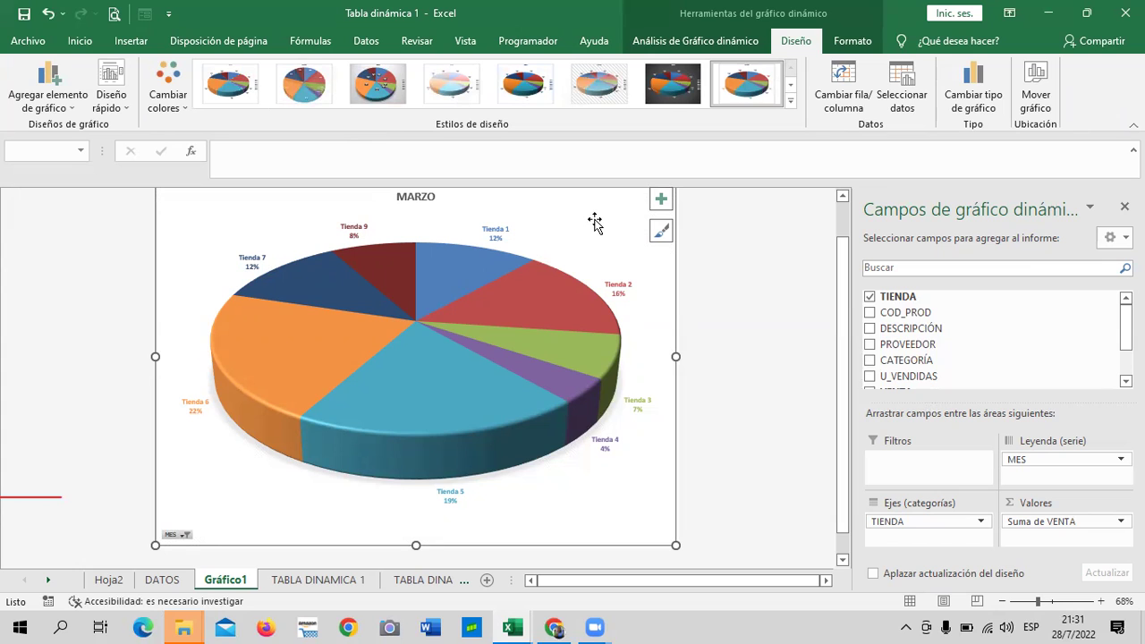
Fill the chart area with the Relleno coloreado - Negro, Oscuro 1 shape style
left_click(852, 40)
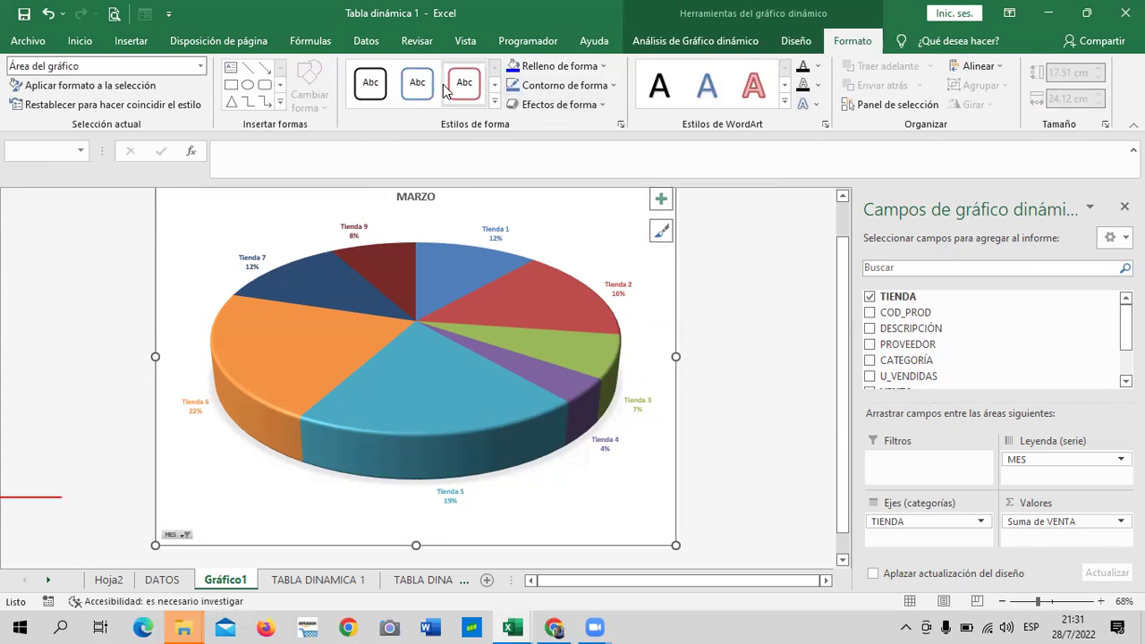
left_click(495, 100)
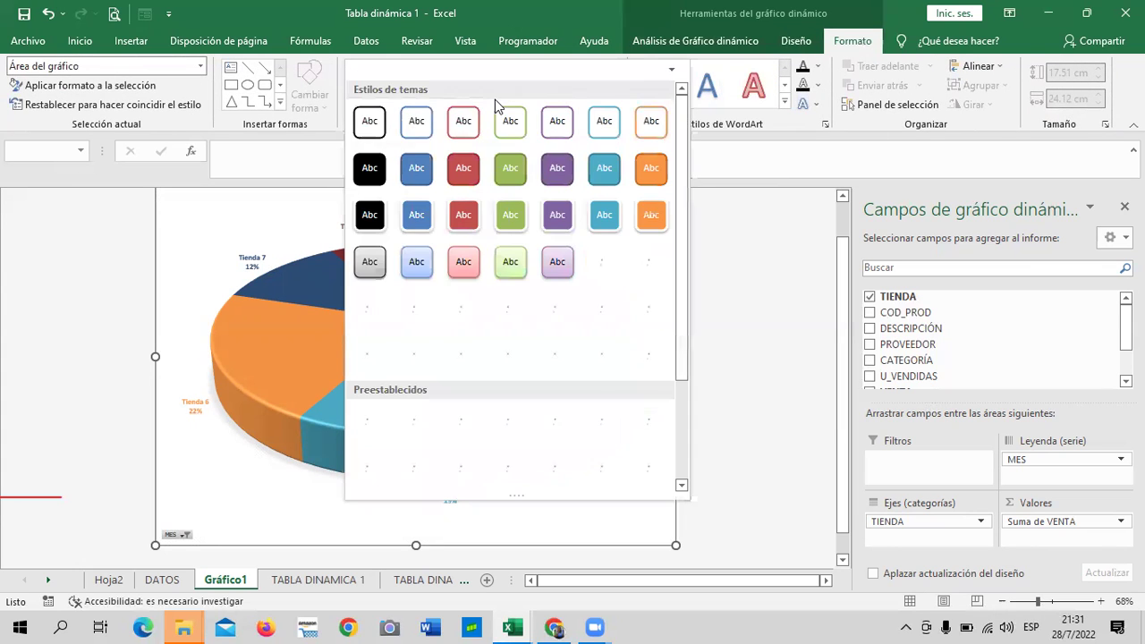
left_click(367, 167)
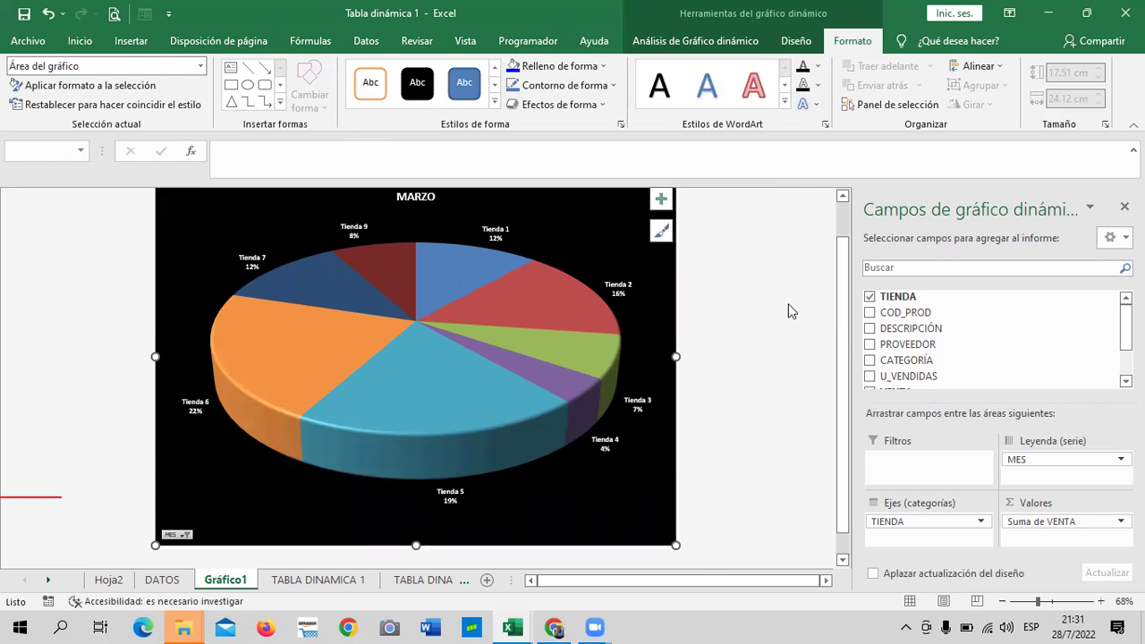
left_click(792, 311)
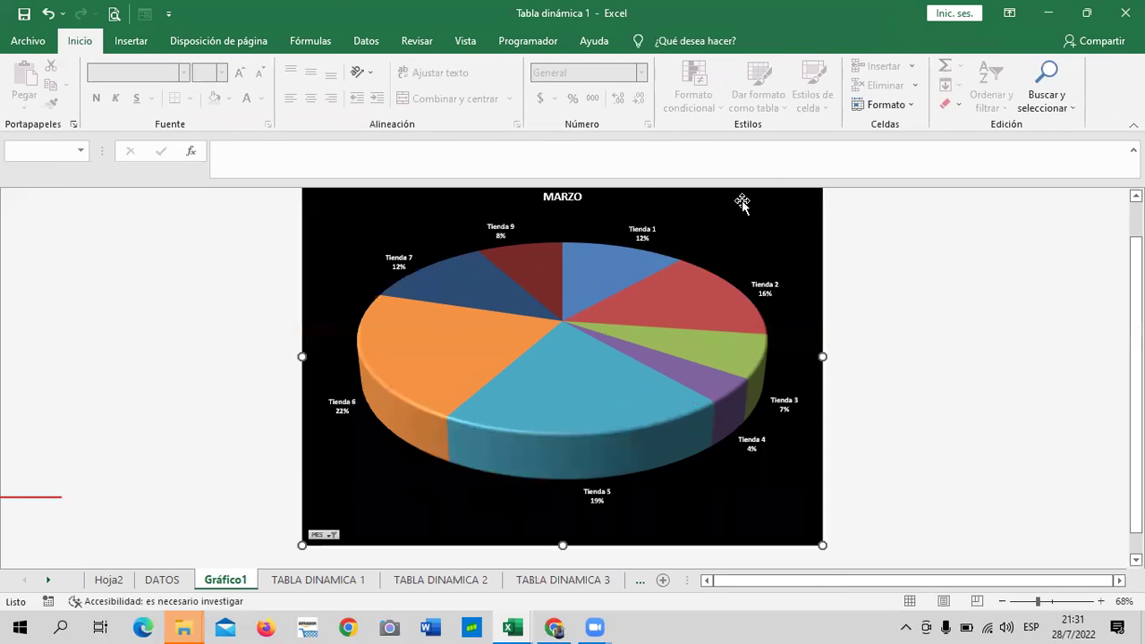
left_click(742, 202)
left_click(757, 276)
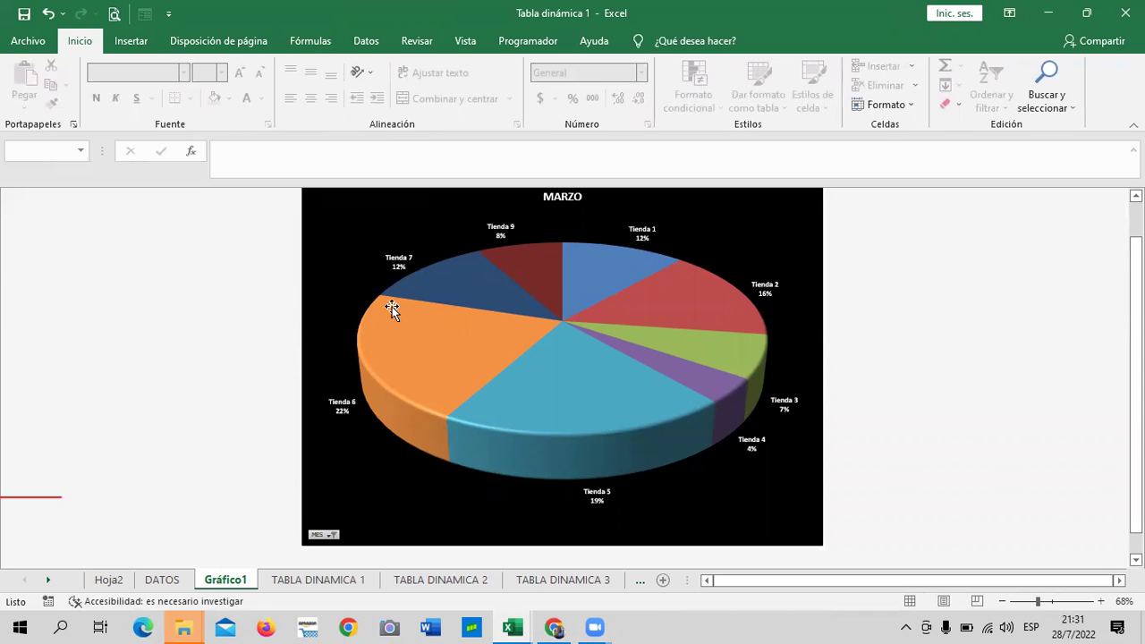
Add Enero and Febrero to Marzo in the chart's MES filter
left_click(731, 212)
left_click(183, 536)
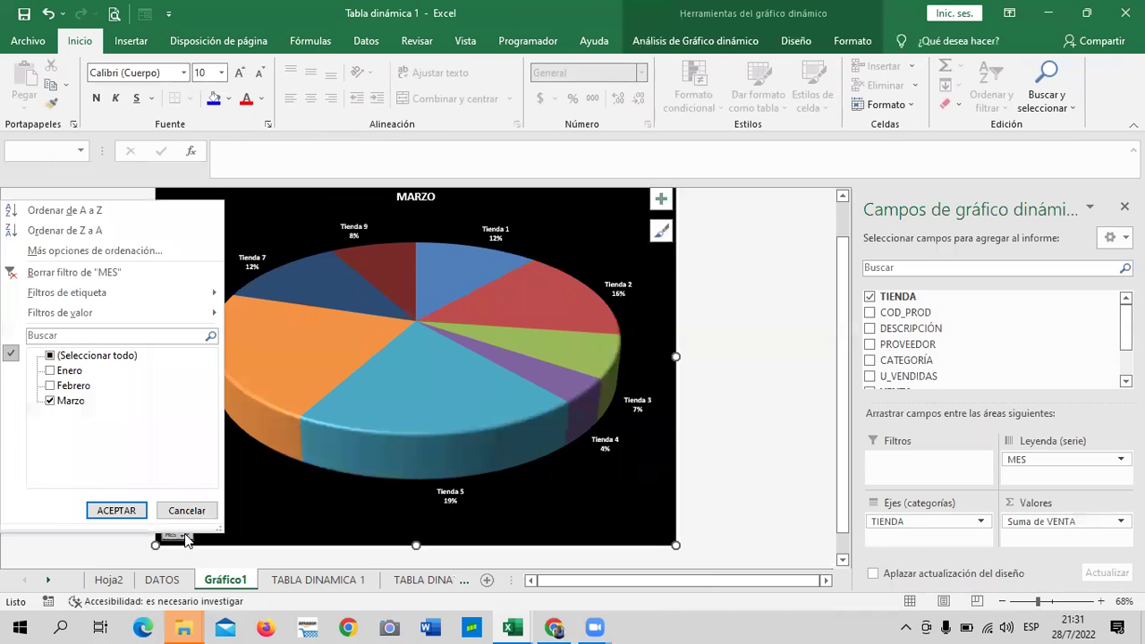
left_click(72, 401)
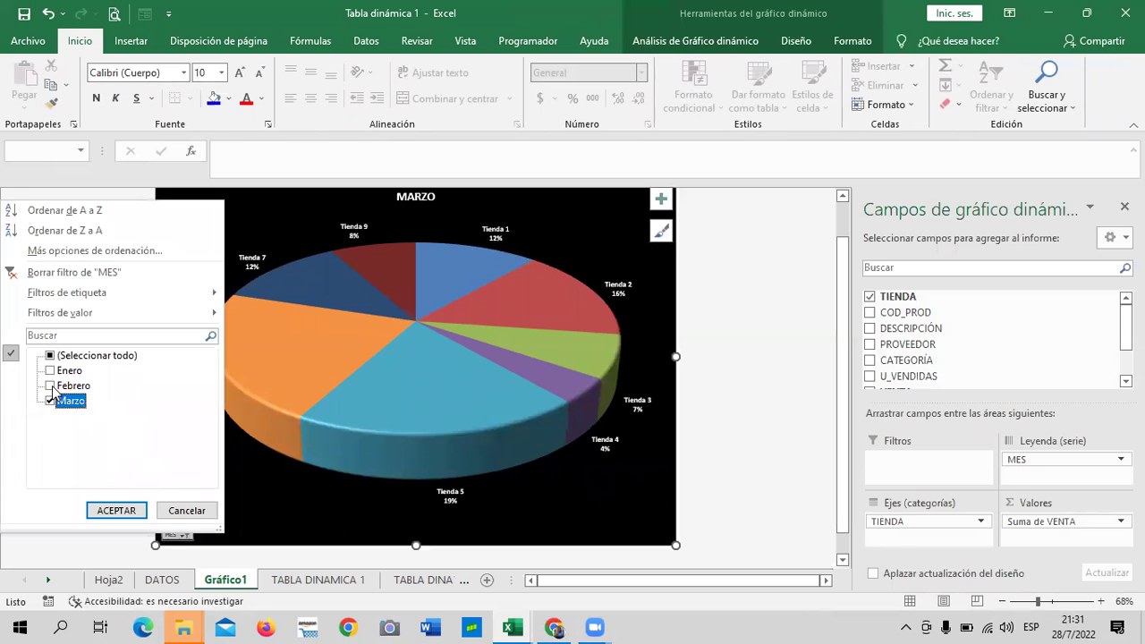
left_click(50, 370)
left_click(50, 386)
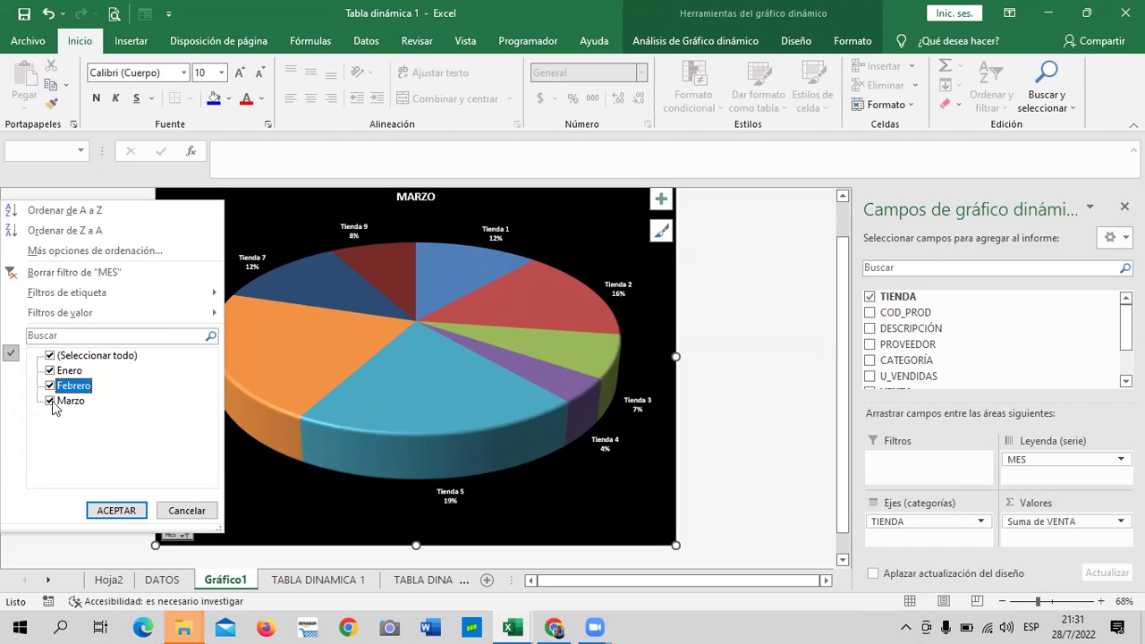
left_click(116, 510)
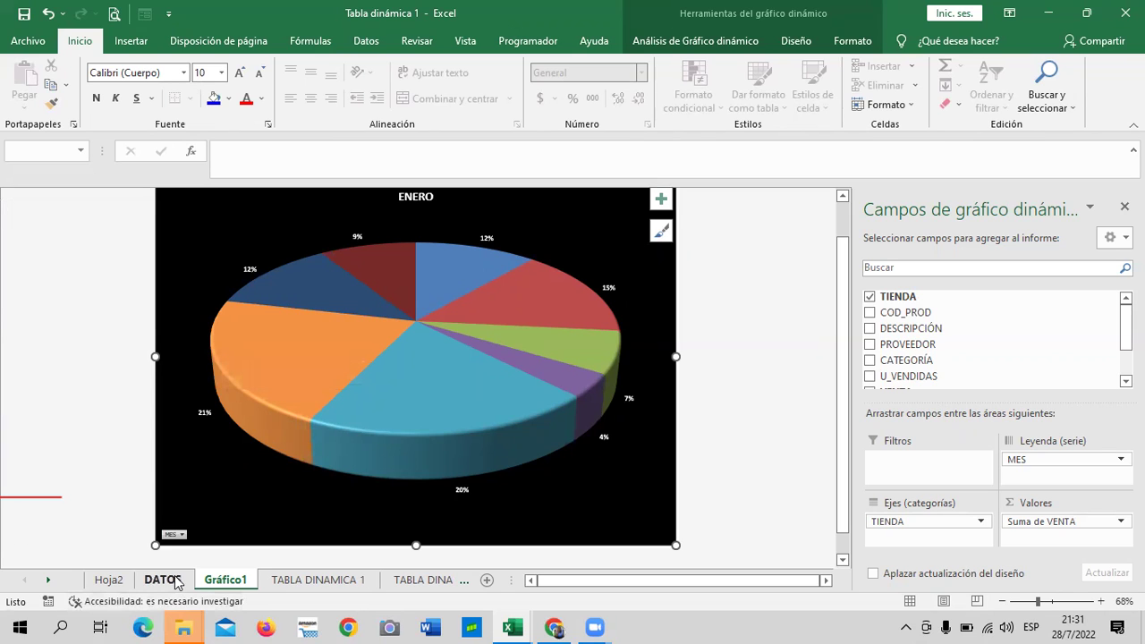
Switch to the TABLA DINAMICA 1 sheet
left_click(109, 581)
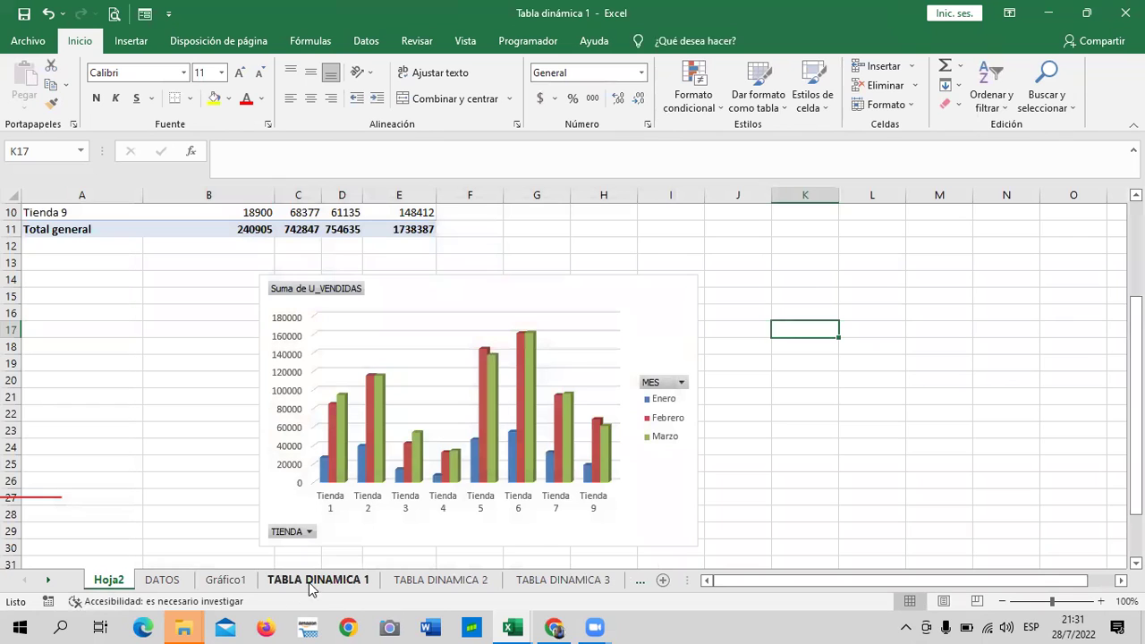
left_click(304, 583)
scroll(302, 522, "up", 5)
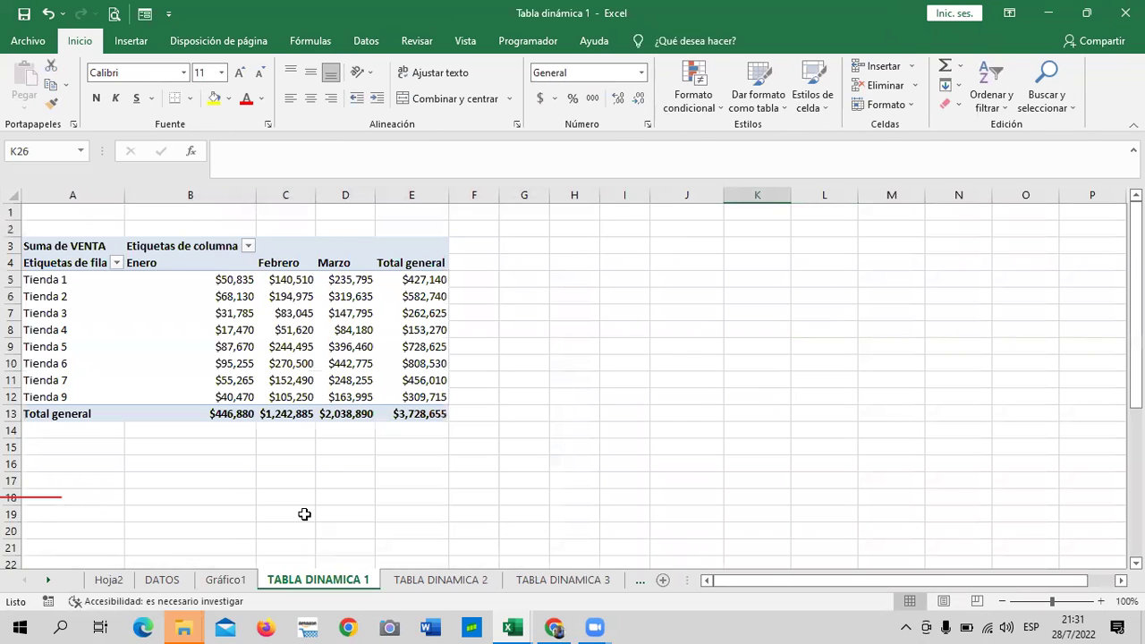
Filter the pivot rows to Tienda 1–5 and view the resulting ENERO pie on Gráfico1
left_click(576, 443)
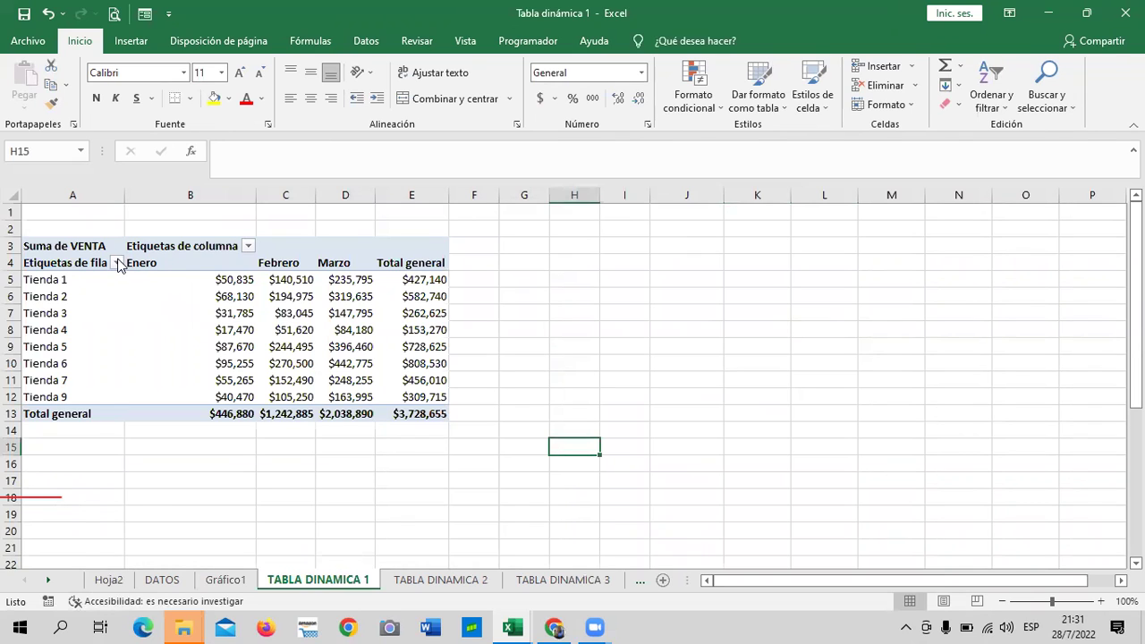
left_click(116, 263)
left_click(50, 425)
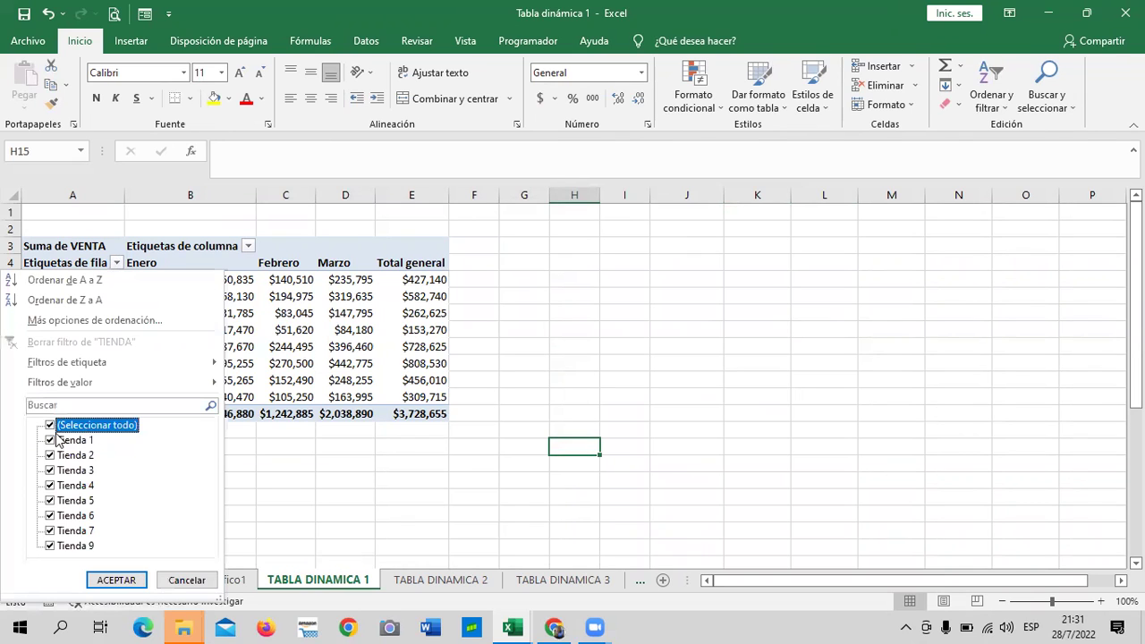
left_click(50, 440)
left_click(50, 455)
left_click(50, 471)
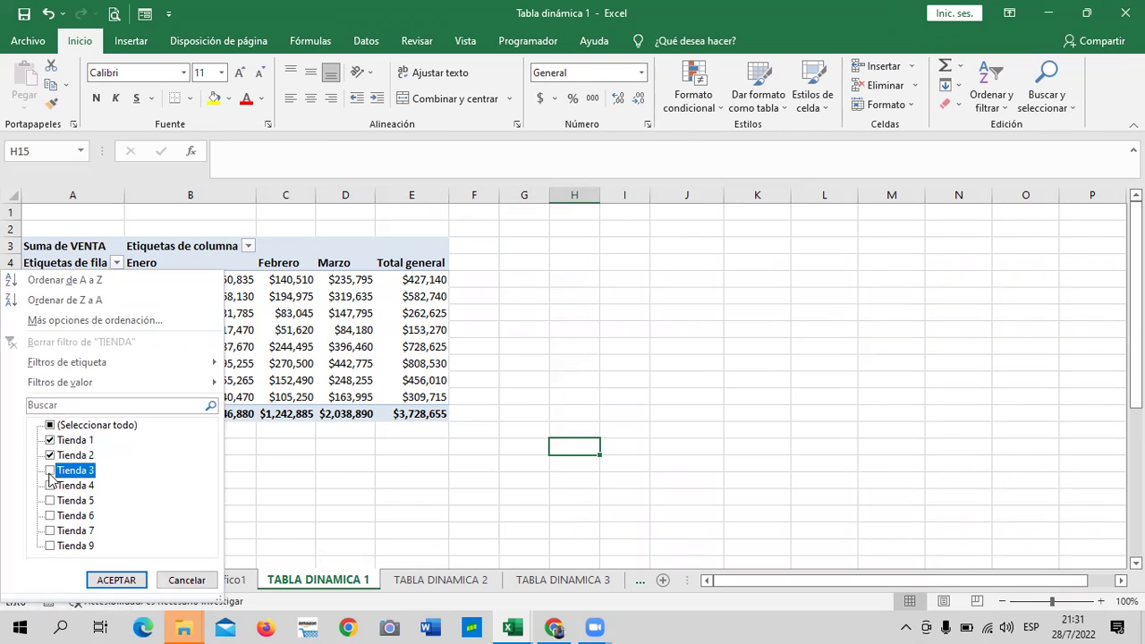
left_click(50, 486)
left_click(50, 501)
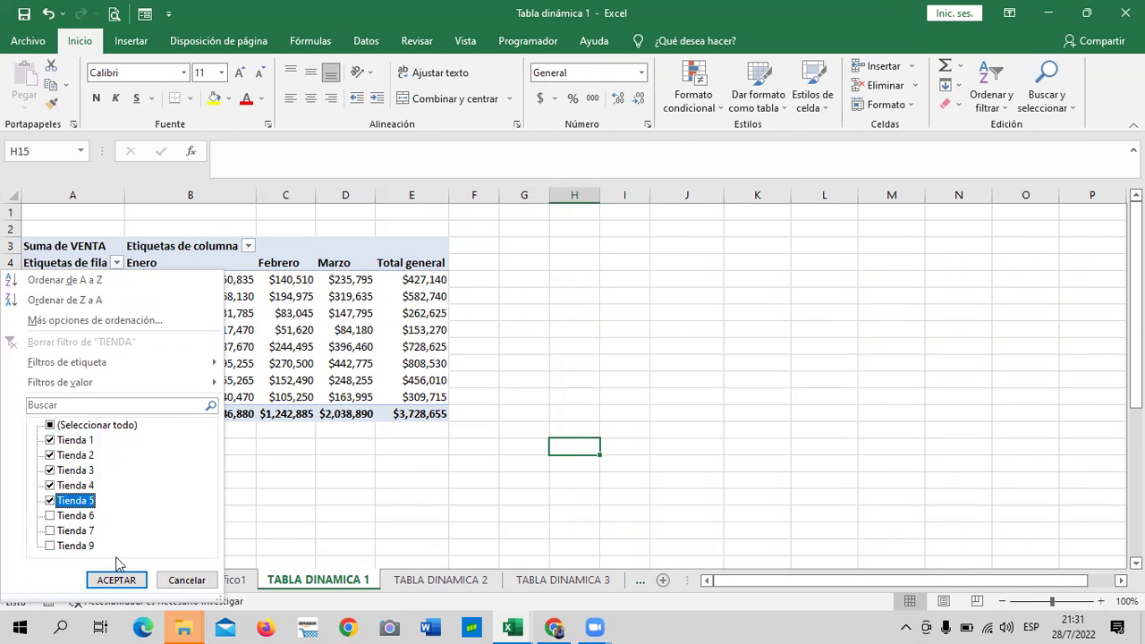
left_click(116, 580)
left_click(186, 422)
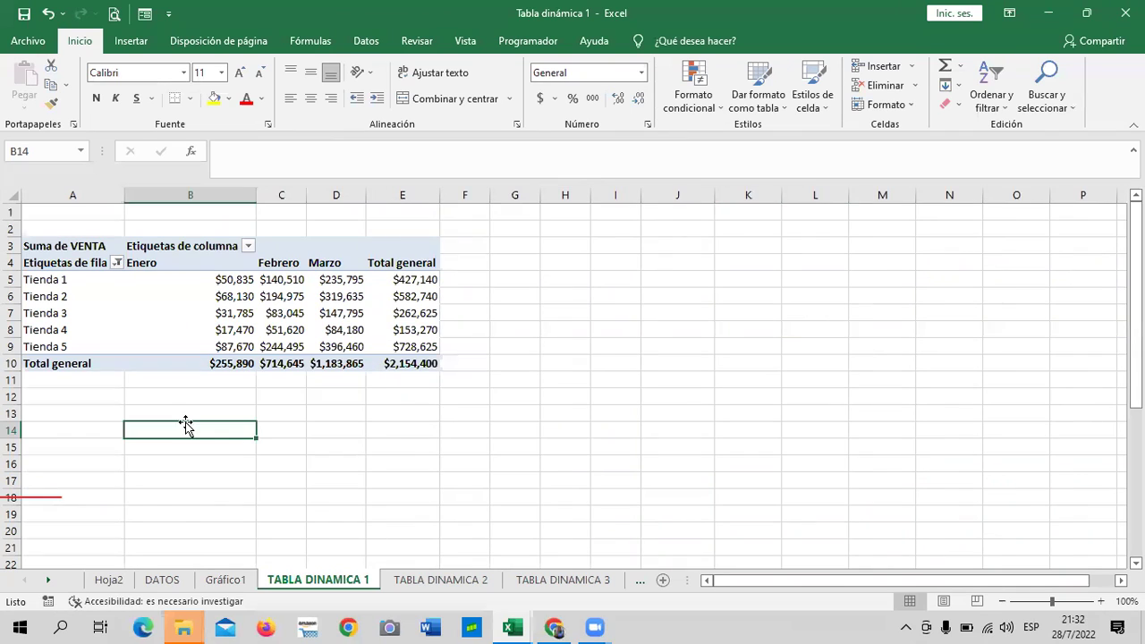
left_click(223, 580)
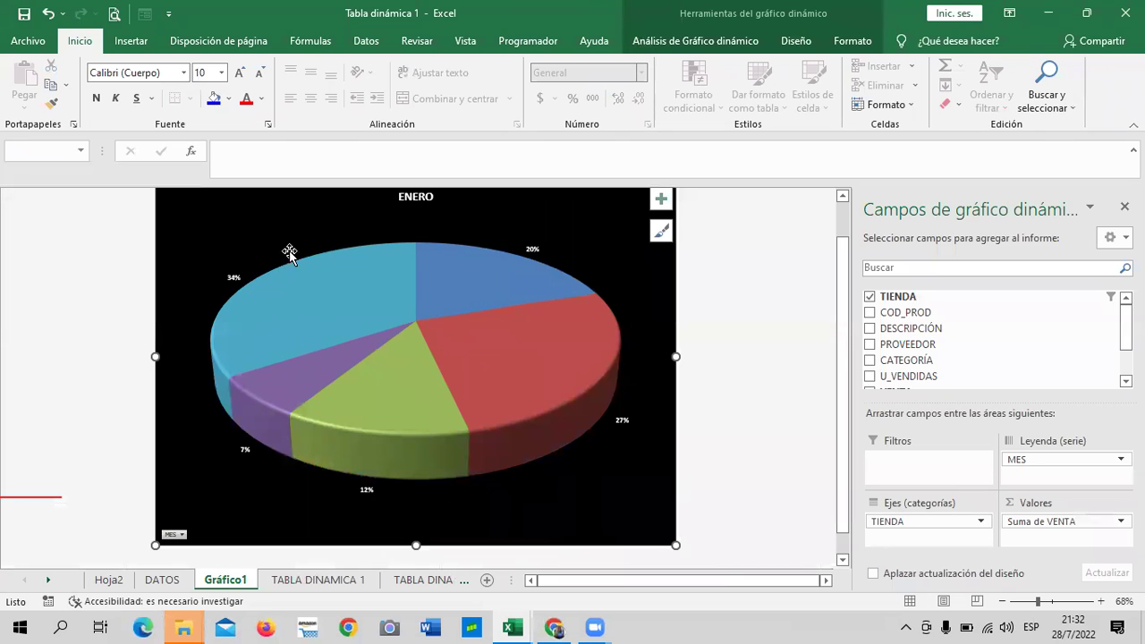
Review the pie's MES filter without changing it, then return to TABLA DINAMICA 1
scroll(400, 386, "down", 1)
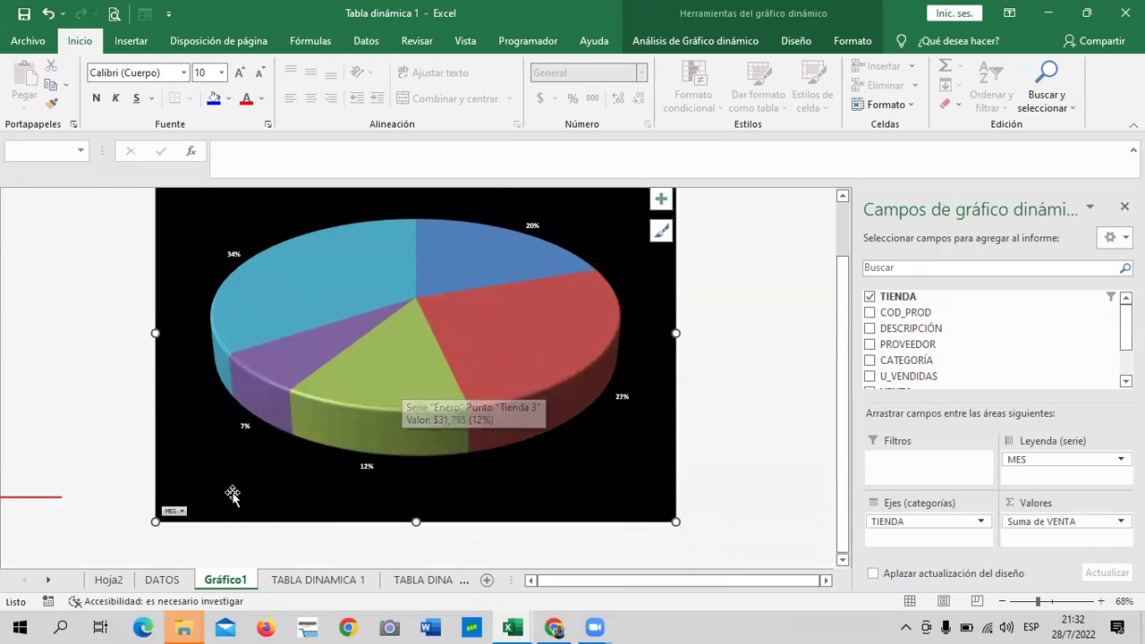
left_click(182, 513)
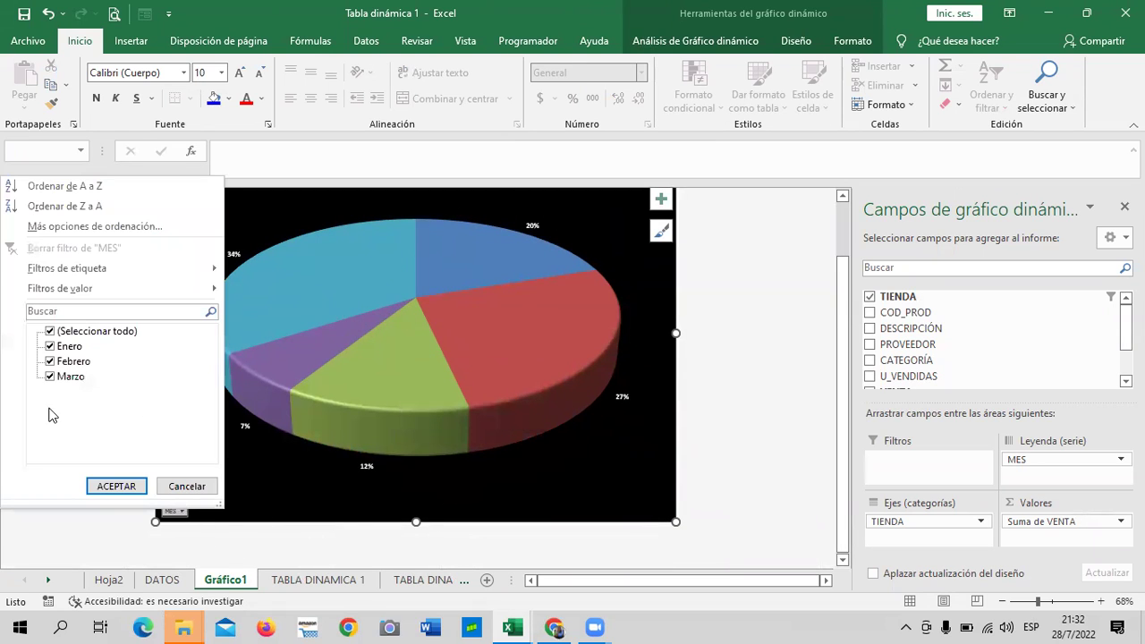
left_click(285, 488)
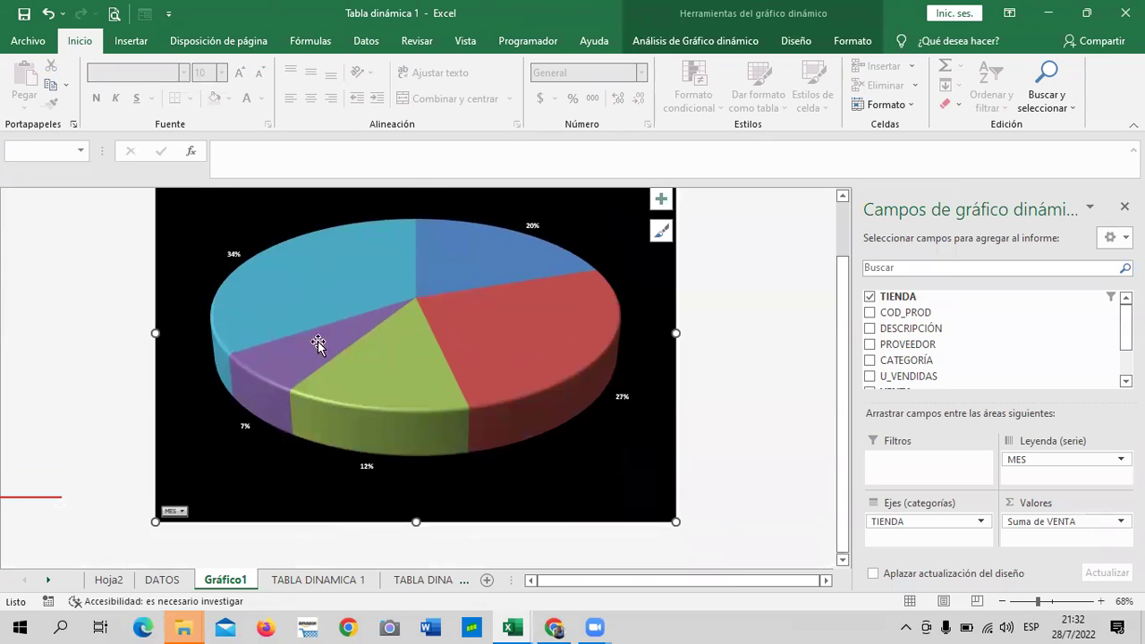
scroll(322, 402, "up", 3)
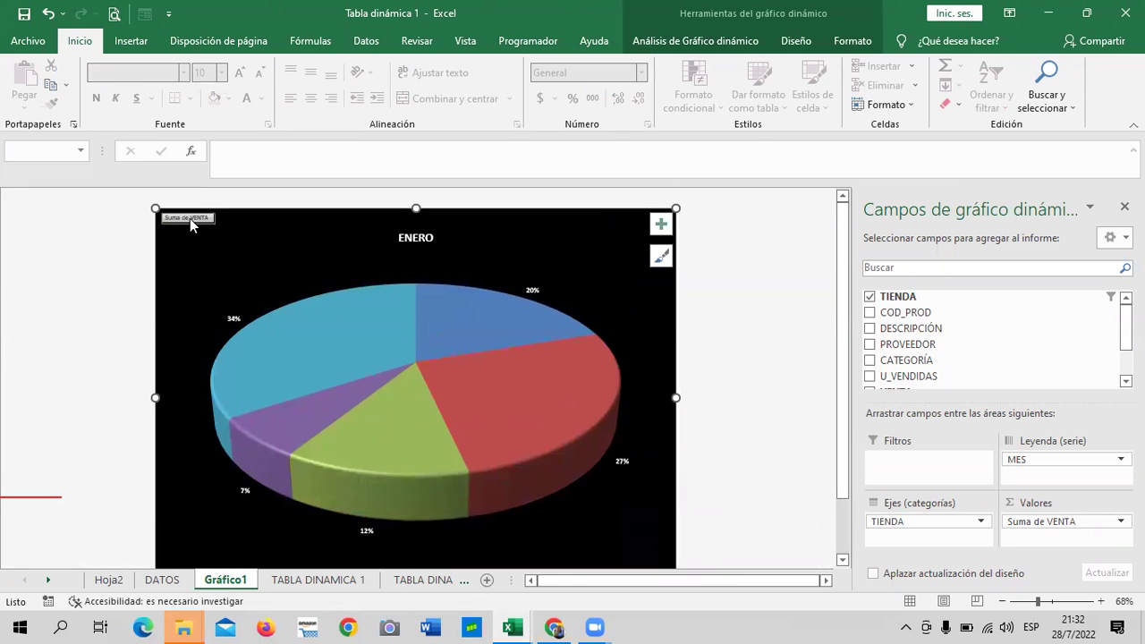
scroll(342, 321, "down", 3)
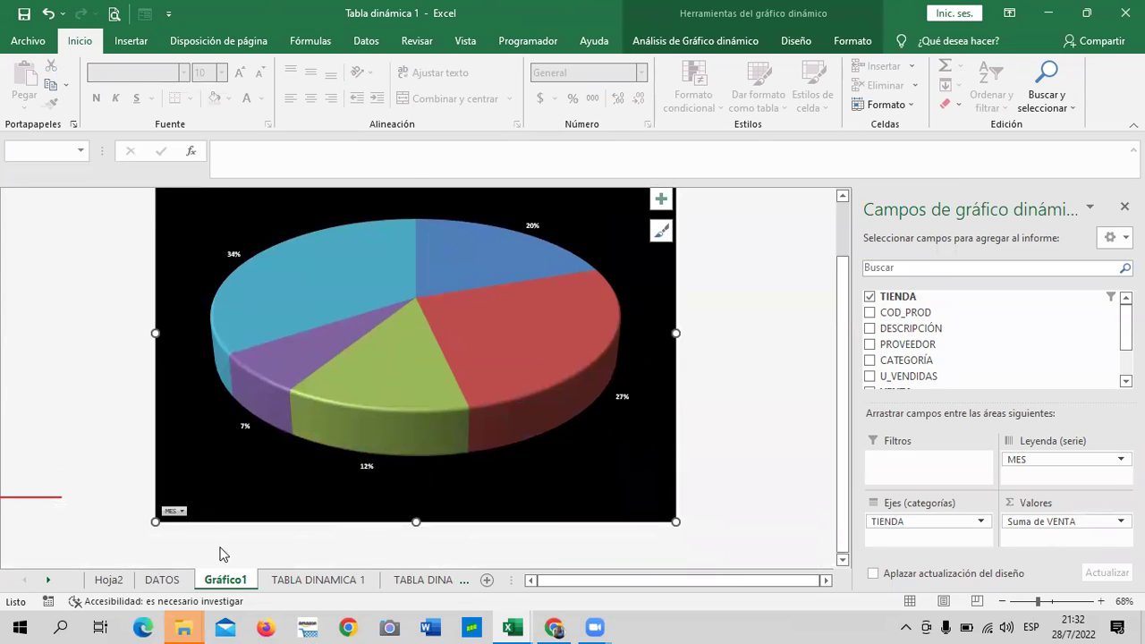
left_click(319, 580)
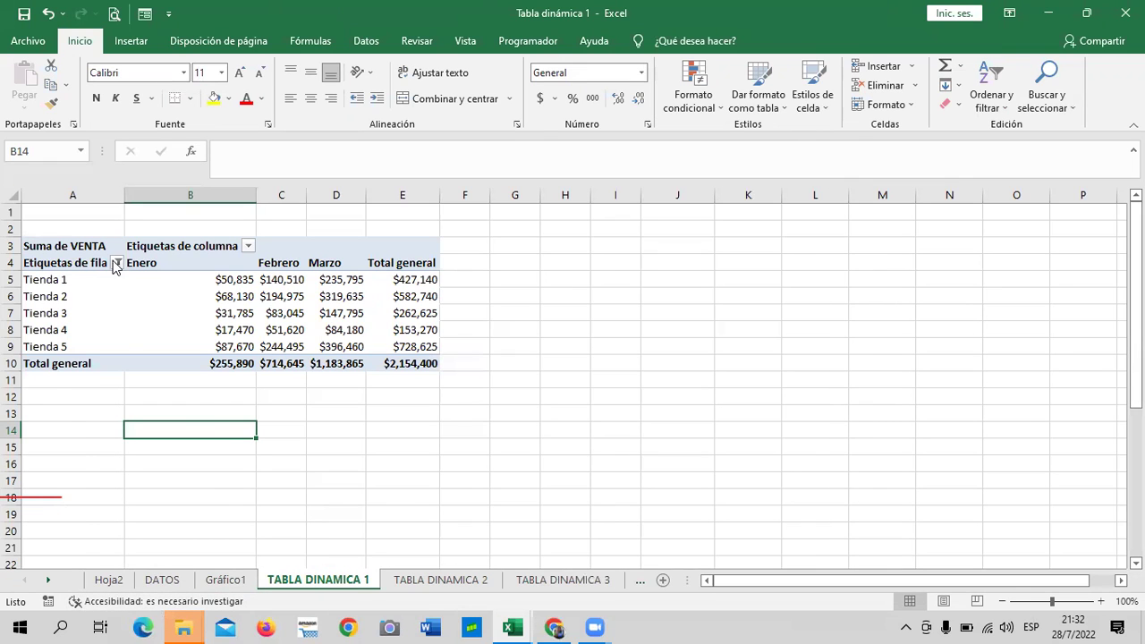
Select all stores in the row label filter, check Gráfico1, and return to TABLA DINAMICA 1
left_click(115, 262)
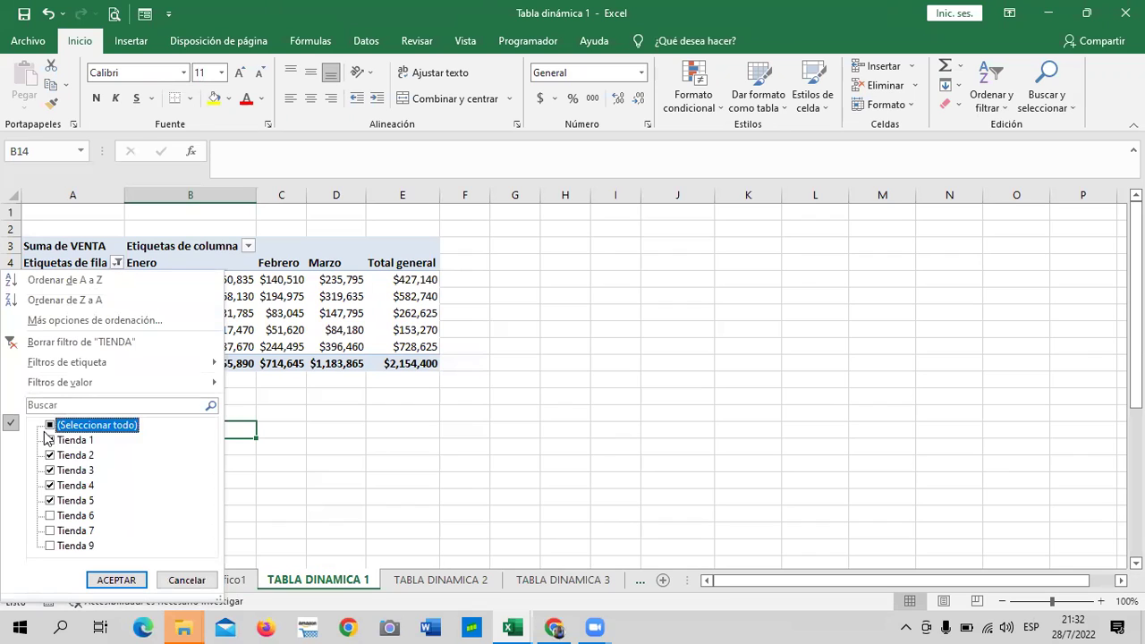
left_click(130, 580)
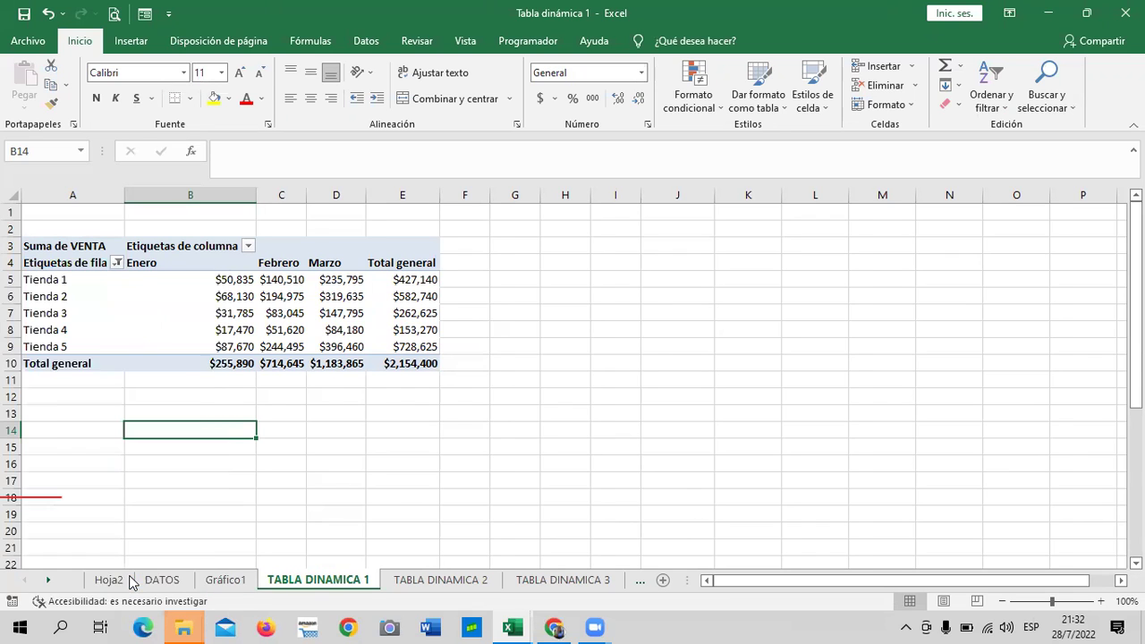
left_click(225, 580)
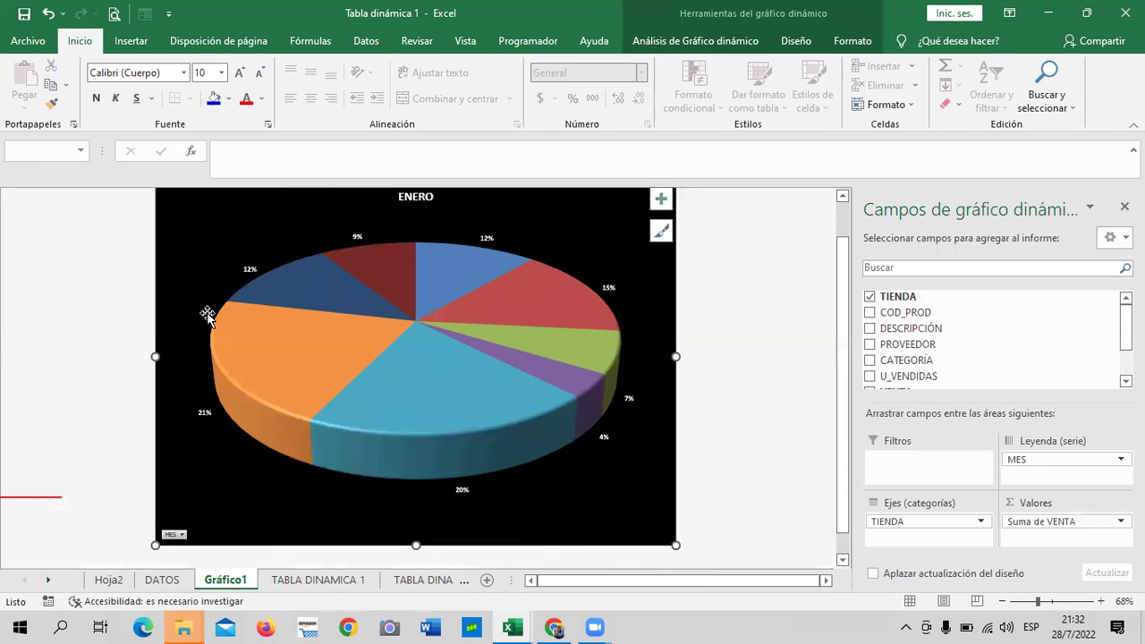
mouse_move(273, 391)
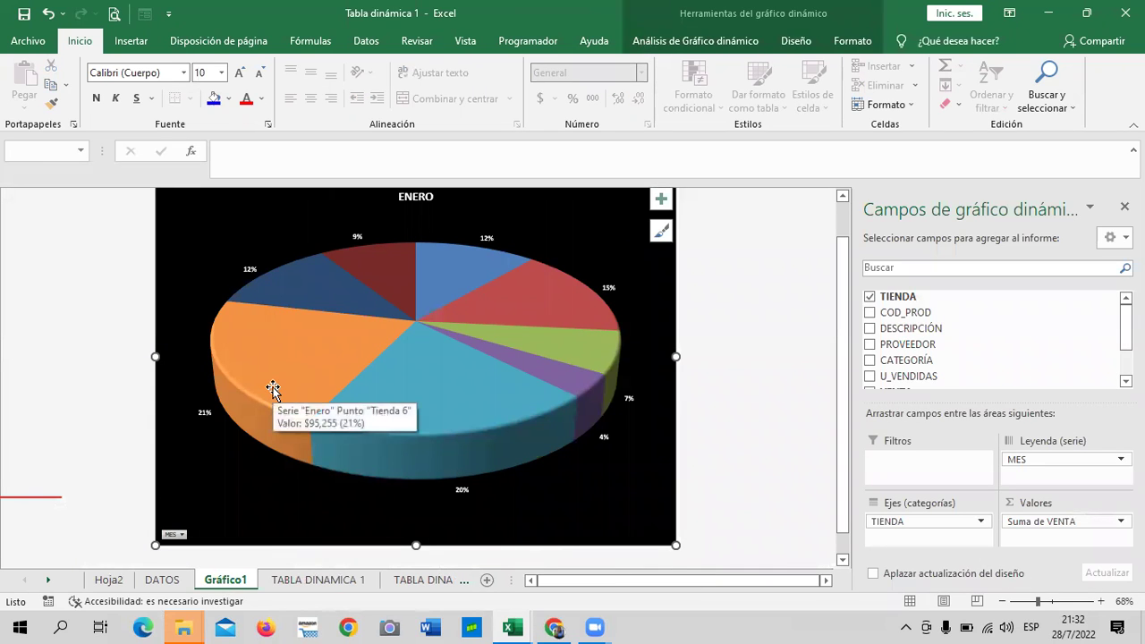
left_click(318, 580)
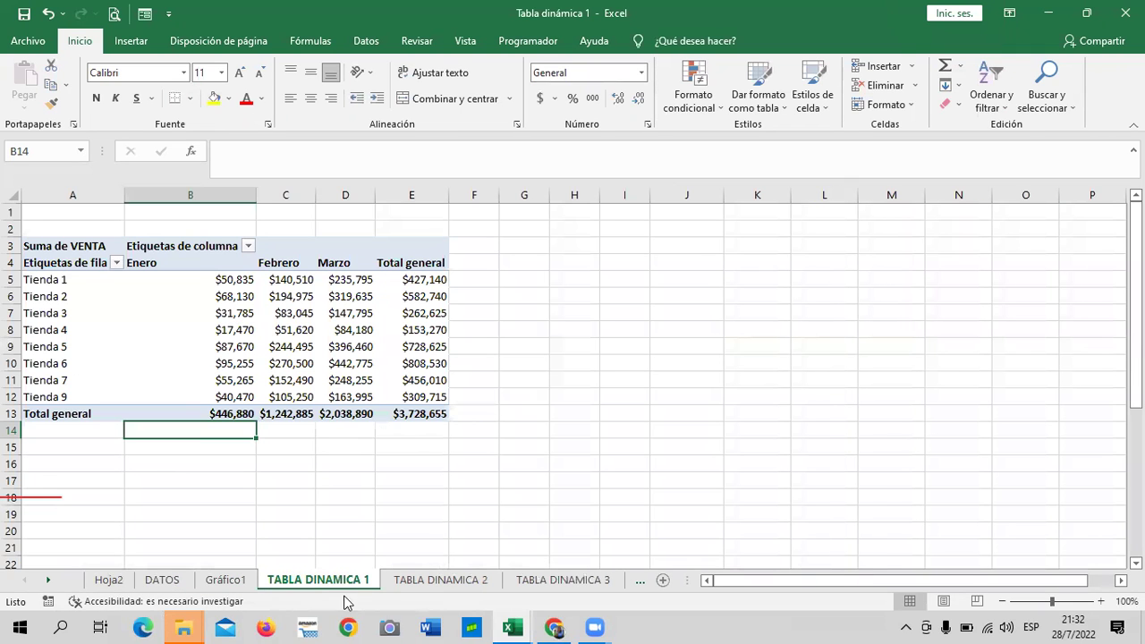
left_click(47, 579)
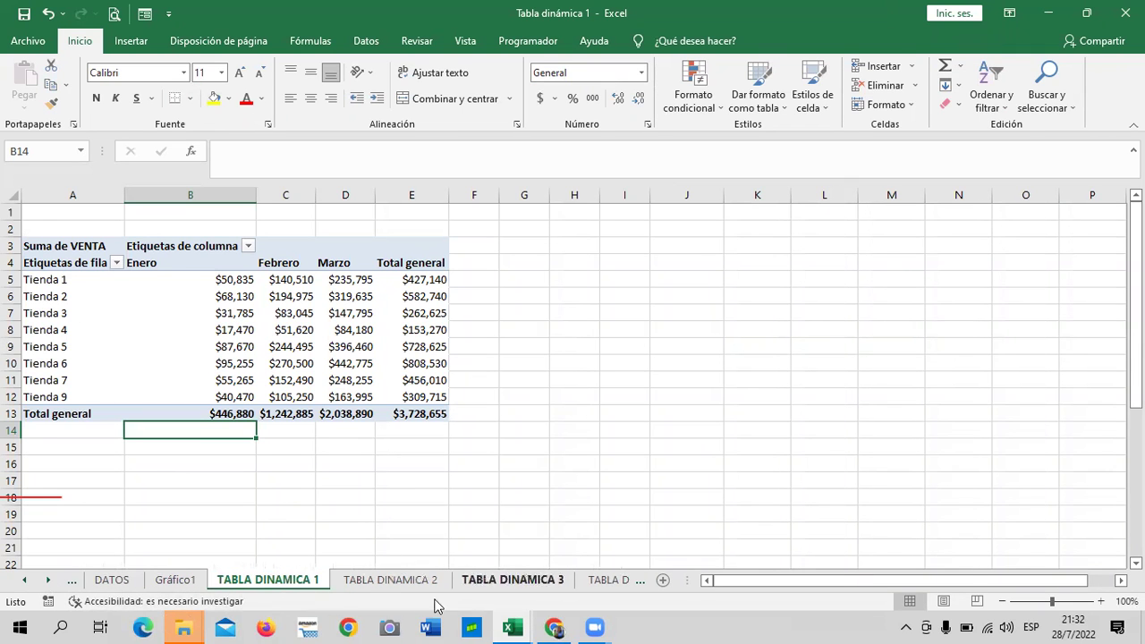
Open TABLA DINAMICA 2 and inspect the C.PU row's Marzo, IVA and total-with-IVA values
left_click(394, 581)
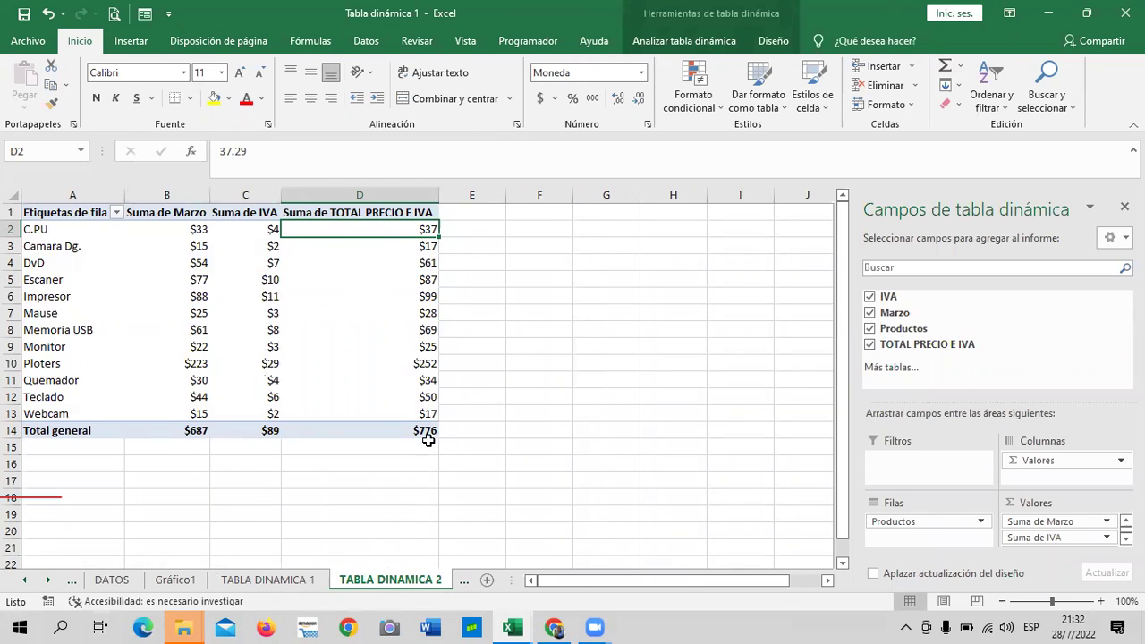
mouse_move(259, 297)
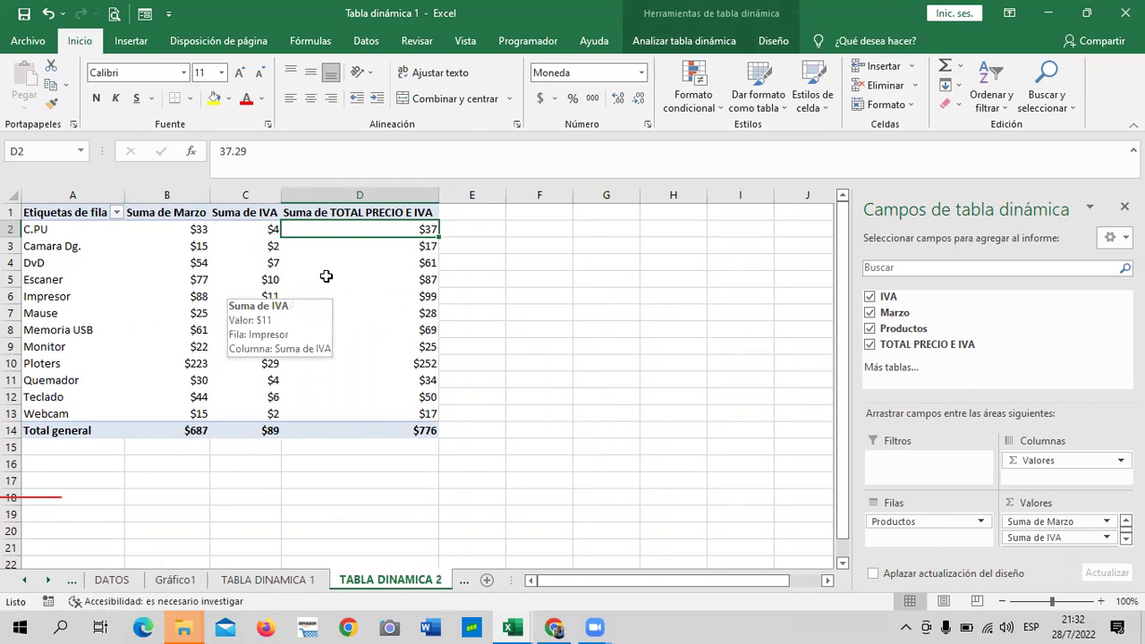
left_click(246, 227)
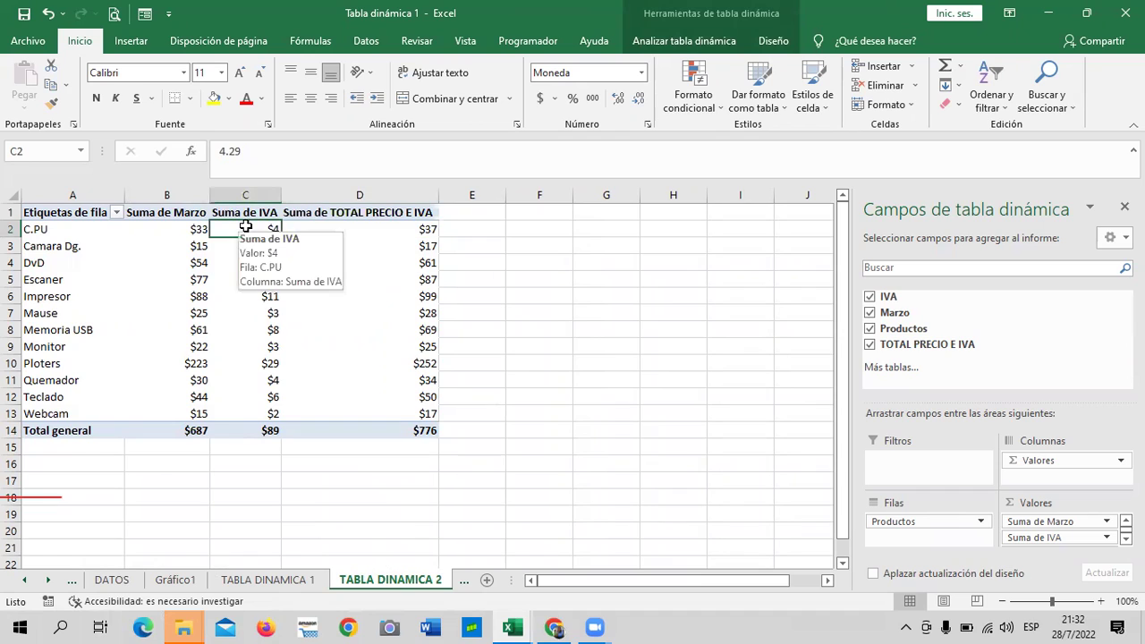
left_click(190, 229)
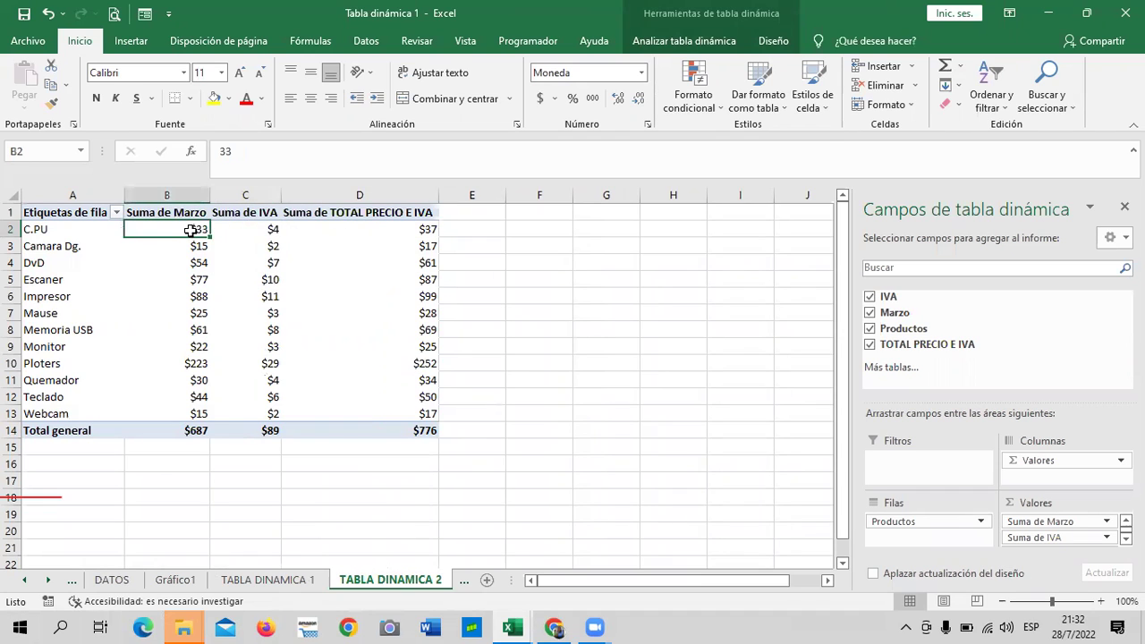
left_click(269, 234)
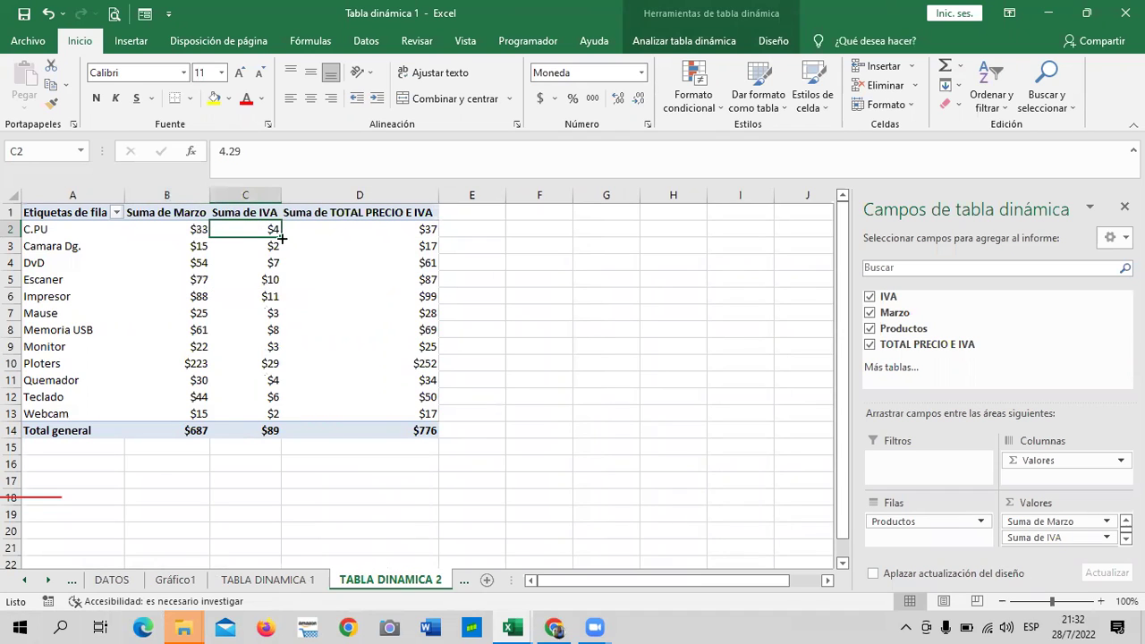
left_click(370, 227)
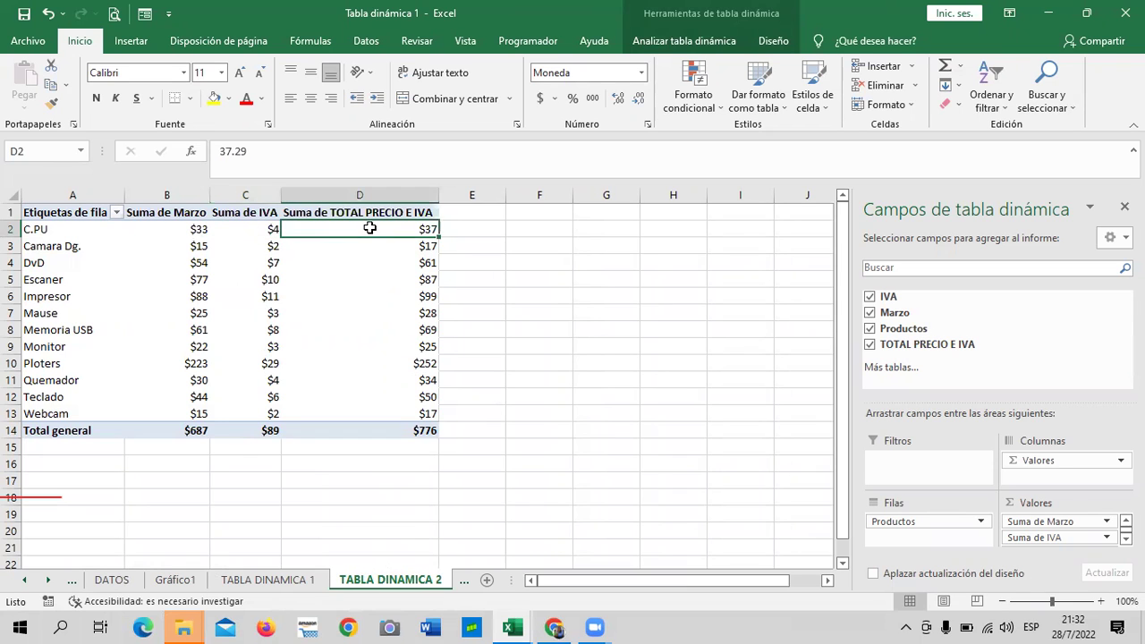
left_click(599, 293)
left_click(355, 308)
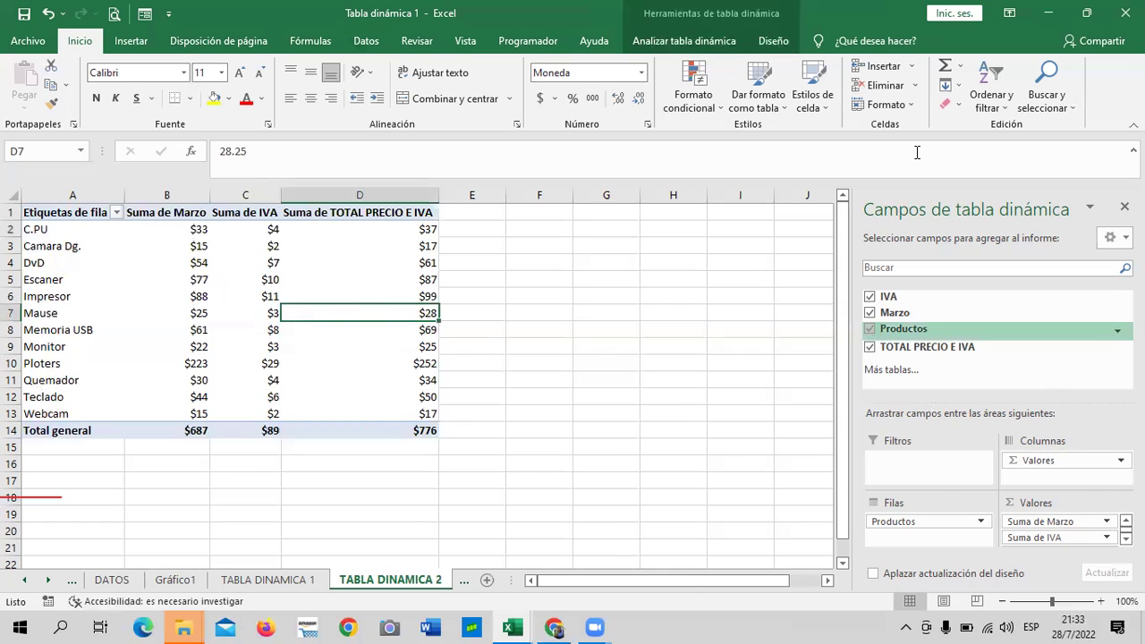
Open the Insertar gráfico dialog via Gráfico dinámico on the Analizar tabla dinámica tab
left_click(697, 42)
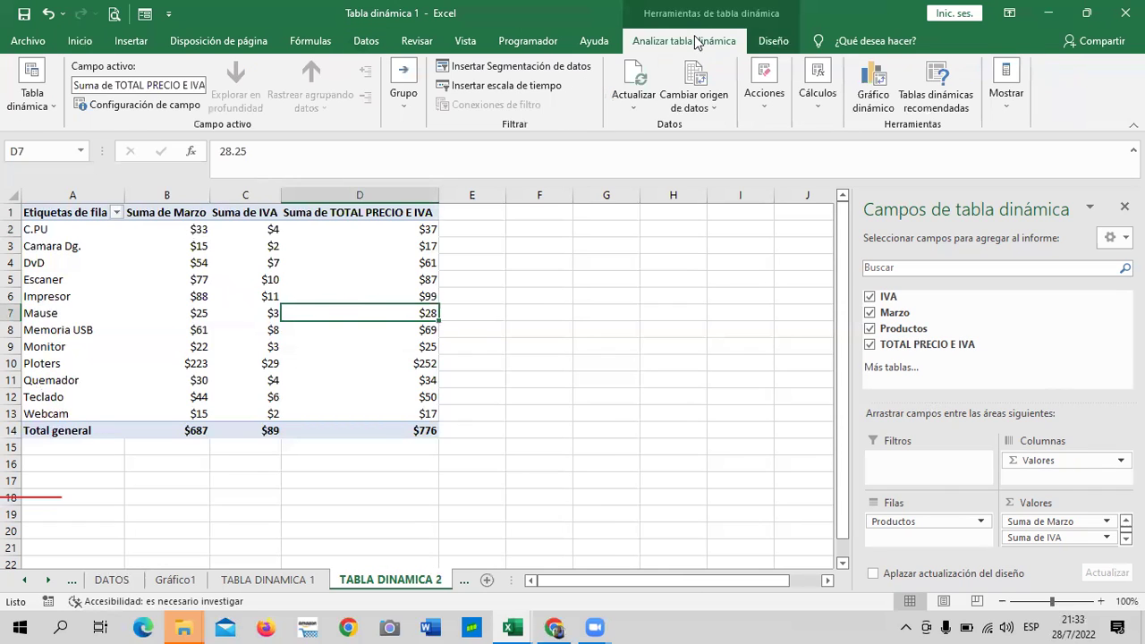
left_click(775, 42)
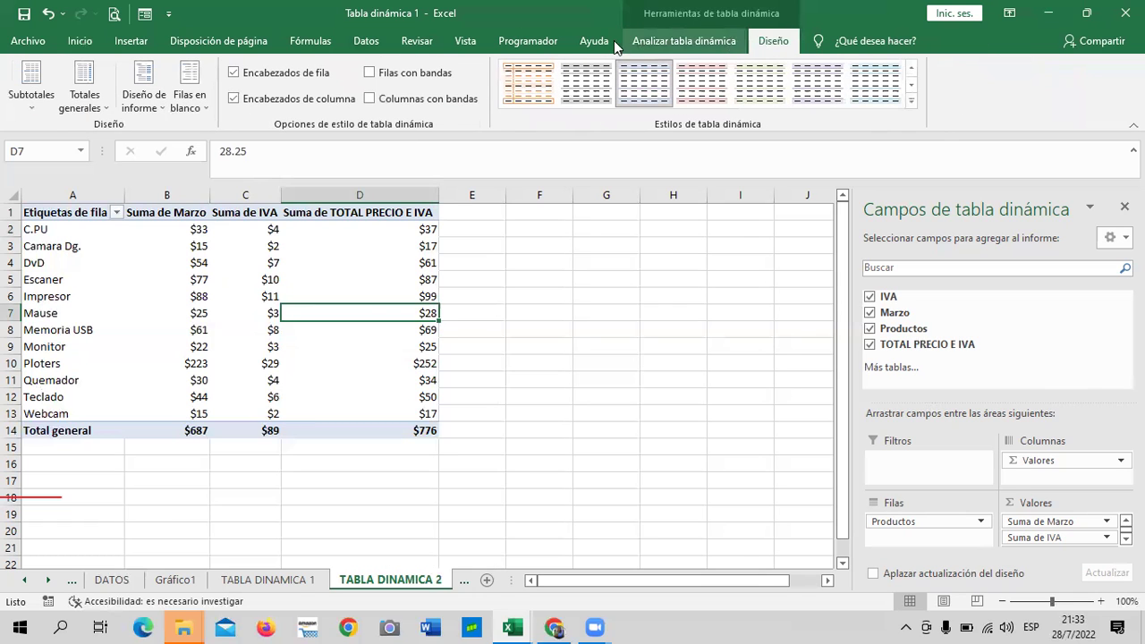
left_click(653, 43)
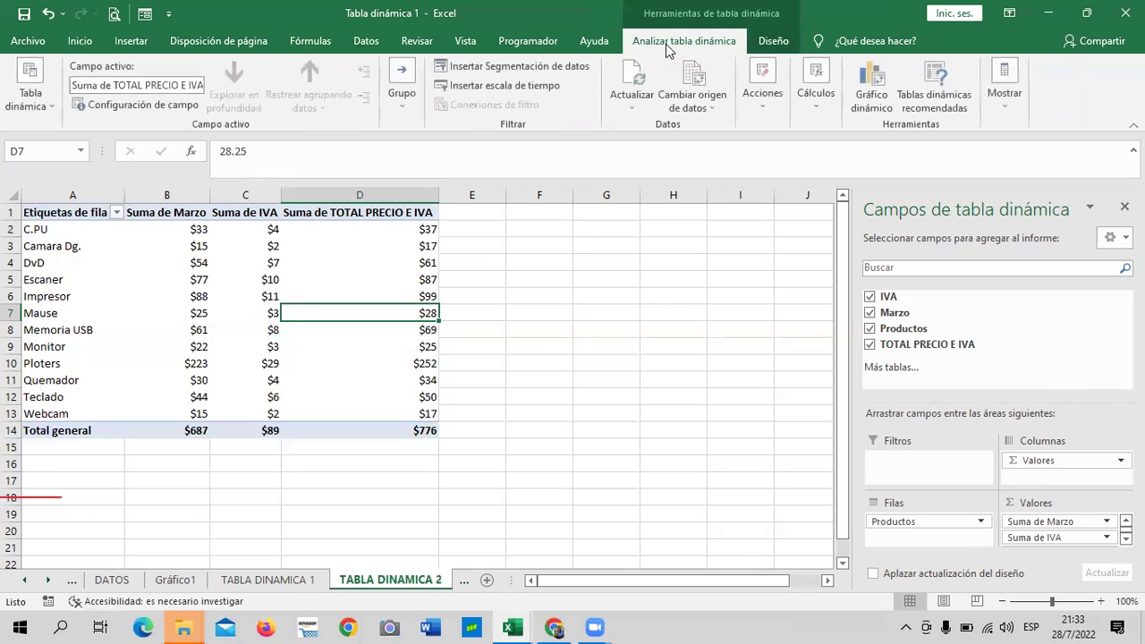
left_click(874, 90)
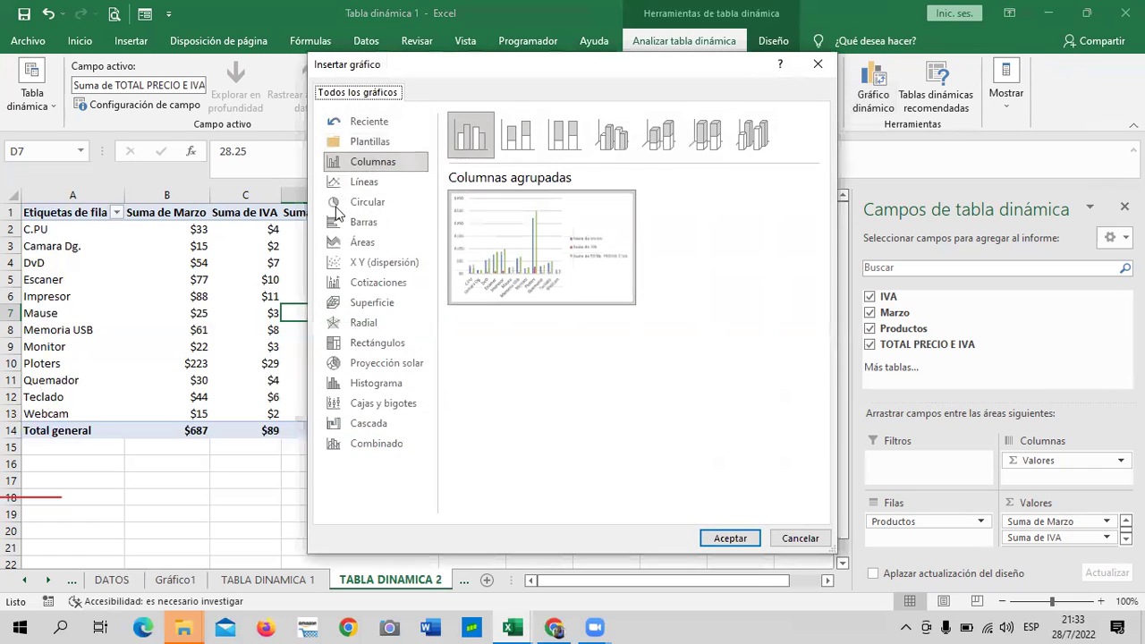
Preview Líneas and Áreas types, then insert a Barras agrupadas pivot chart
left_click(391, 180)
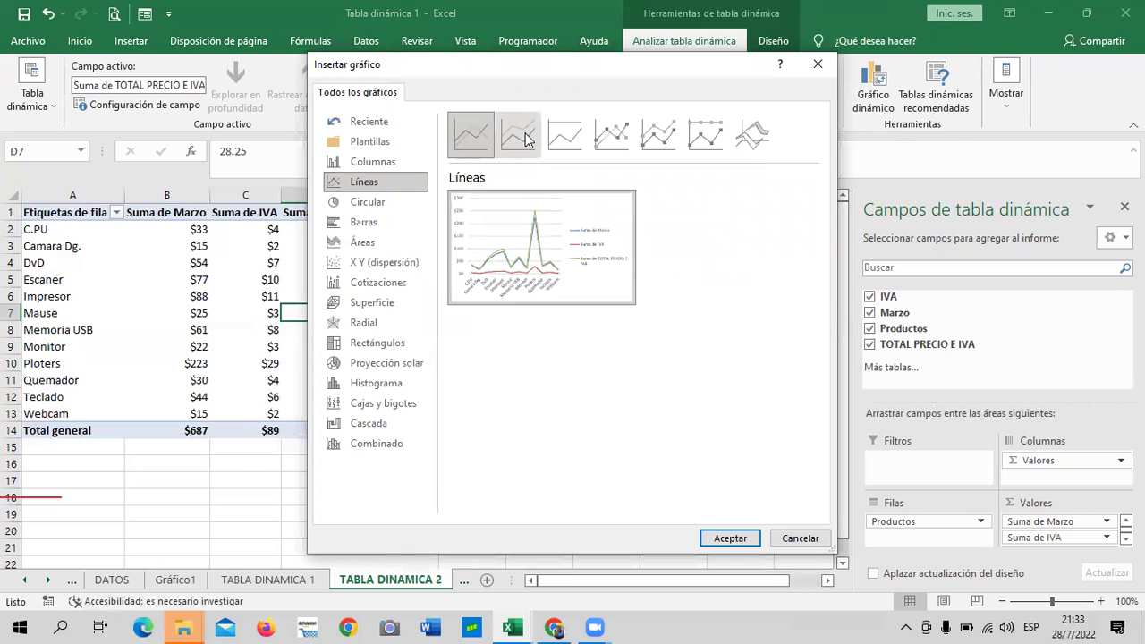
left_click(528, 141)
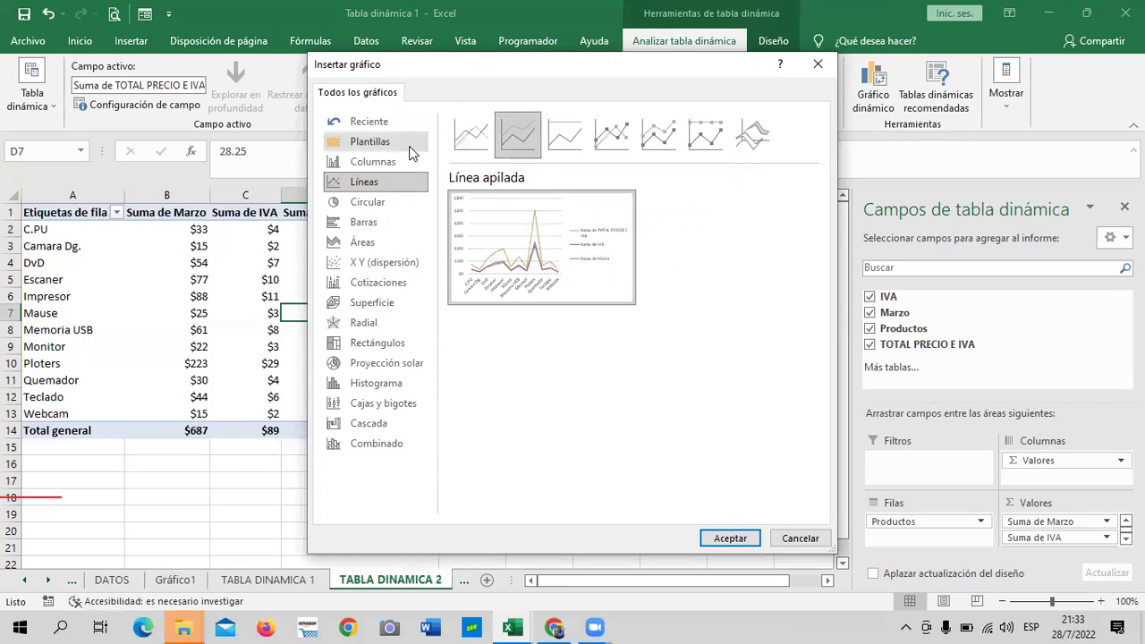
left_click(398, 247)
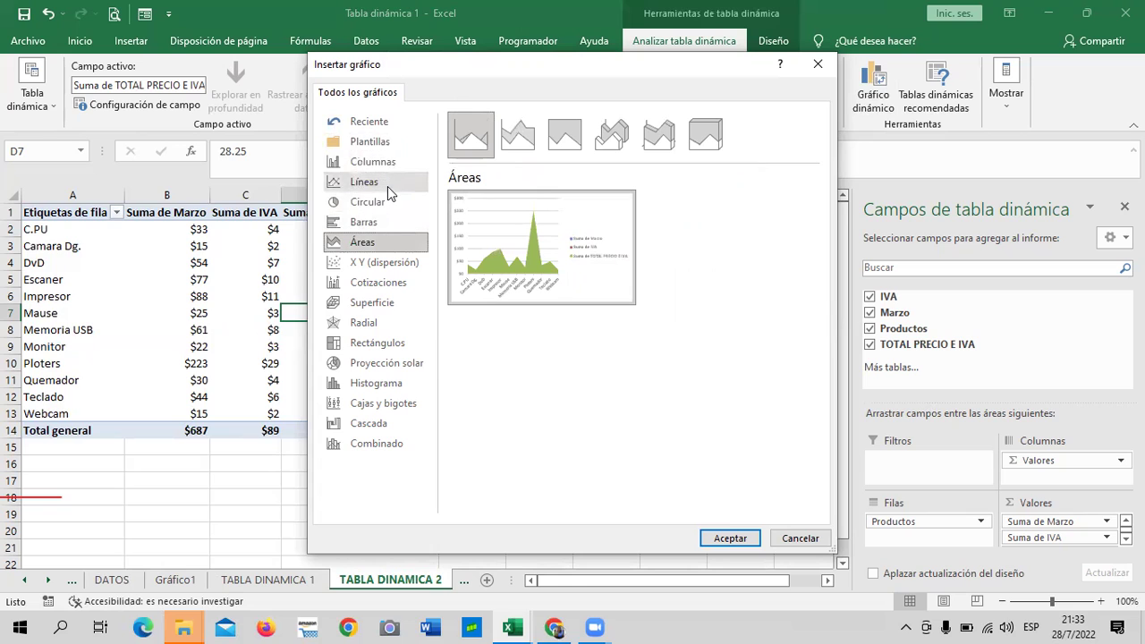
left_click(396, 223)
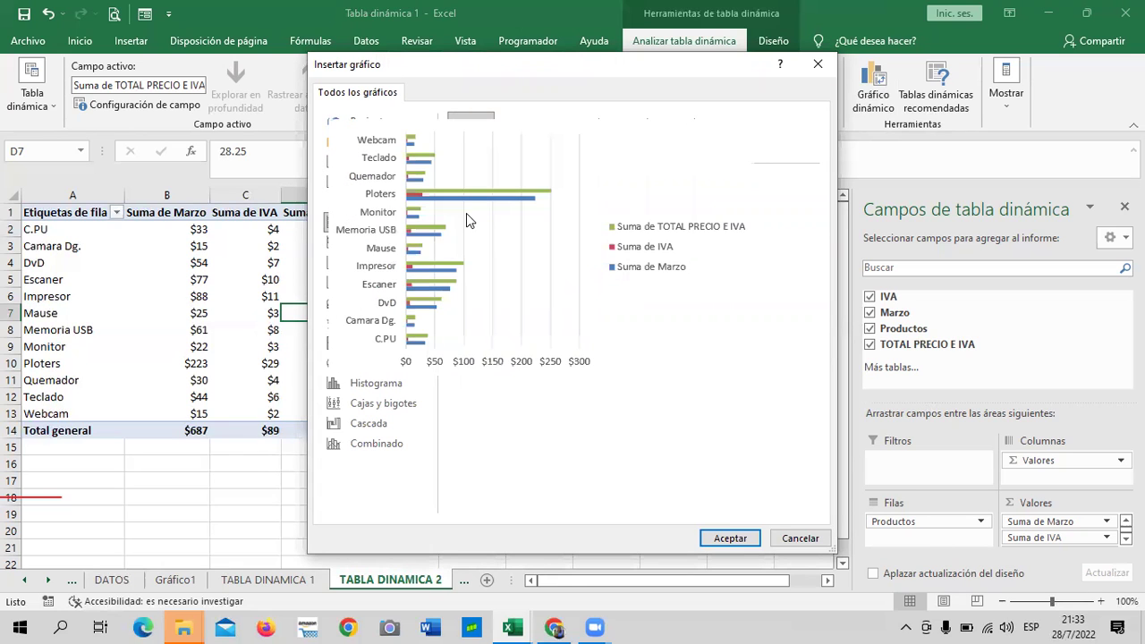
left_click(729, 537)
Move the product pivot chart below the pivot table
left_click_drag(550, 297, 694, 377)
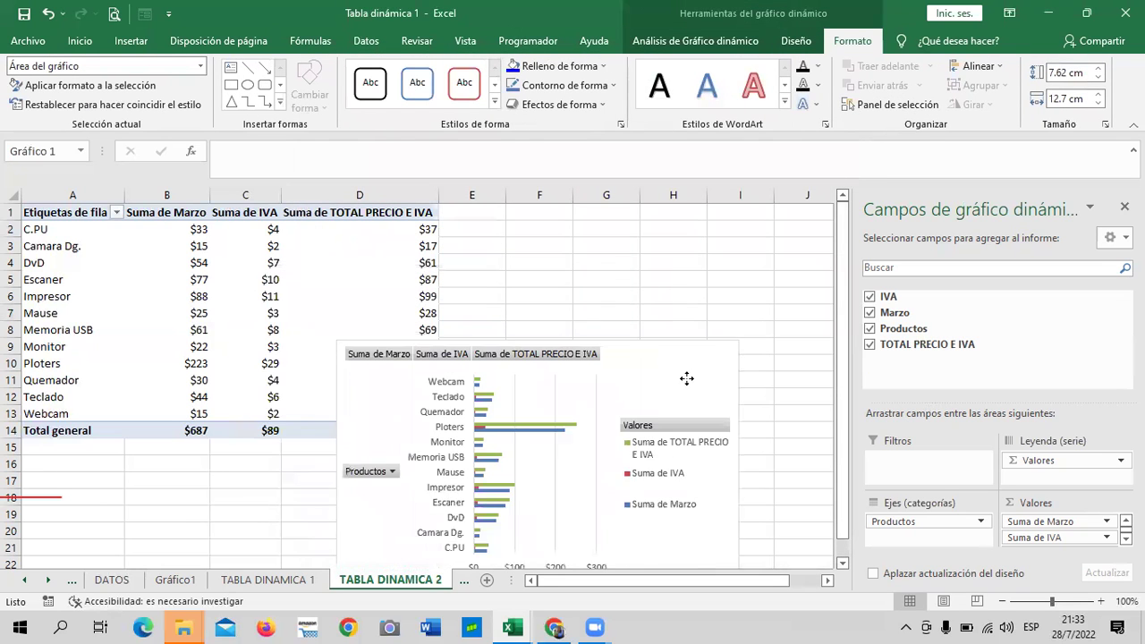
scroll(693, 377, "down", 2)
left_click_drag(659, 298, 545, 418)
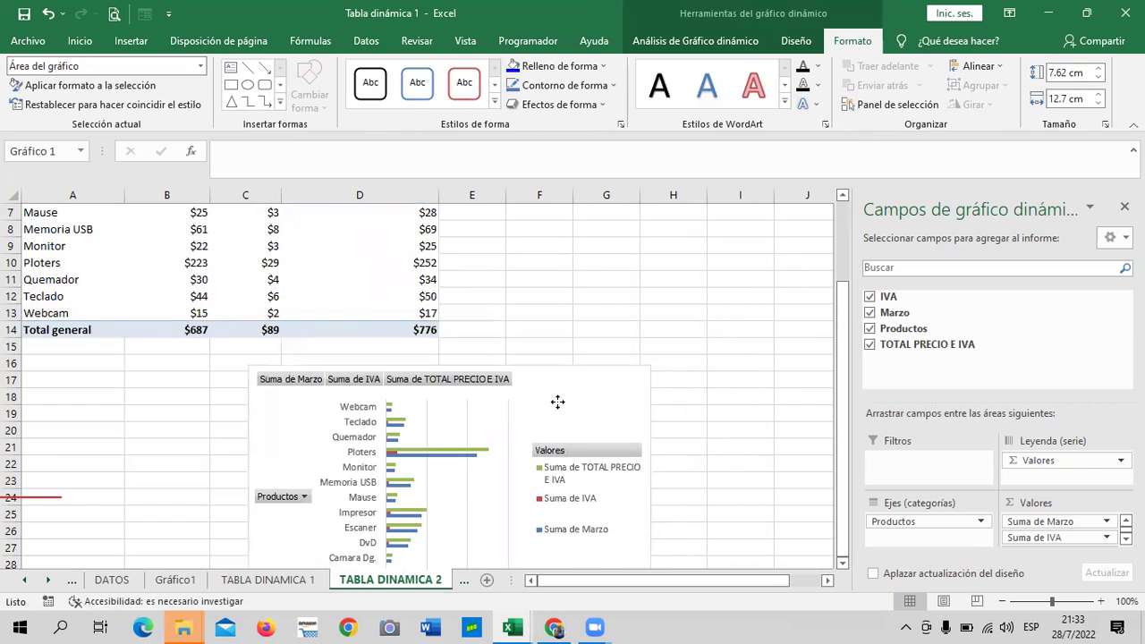
scroll(570, 396, "down", 3)
left_click_drag(571, 260, 620, 310)
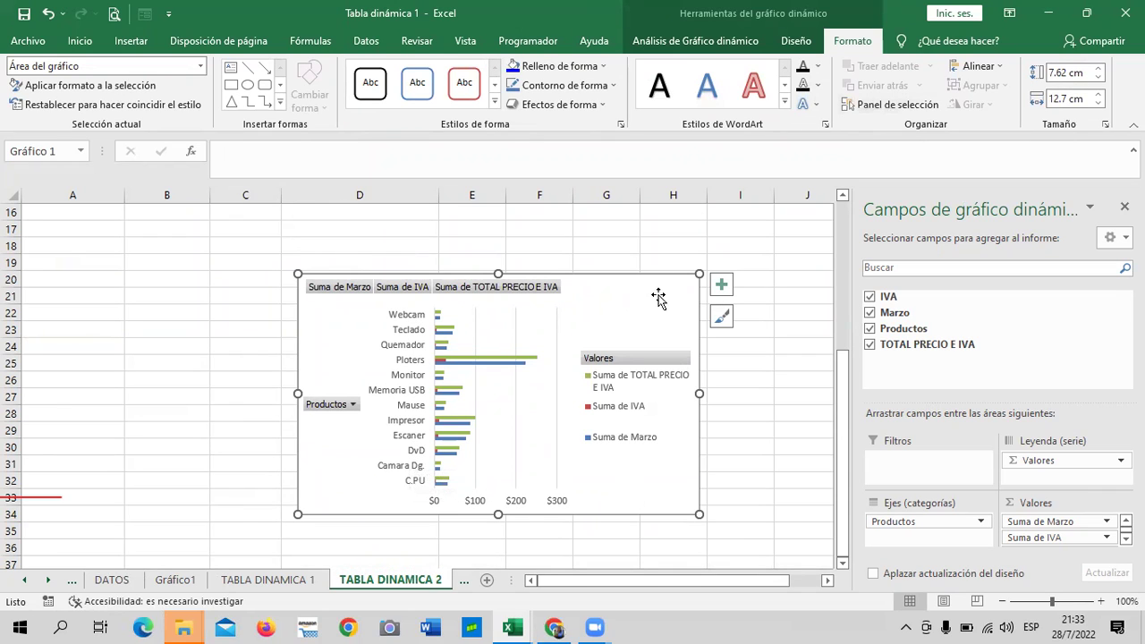
Swap rows and columns until products are back on the axis, then enlarge the chart from its corners
left_click(796, 40)
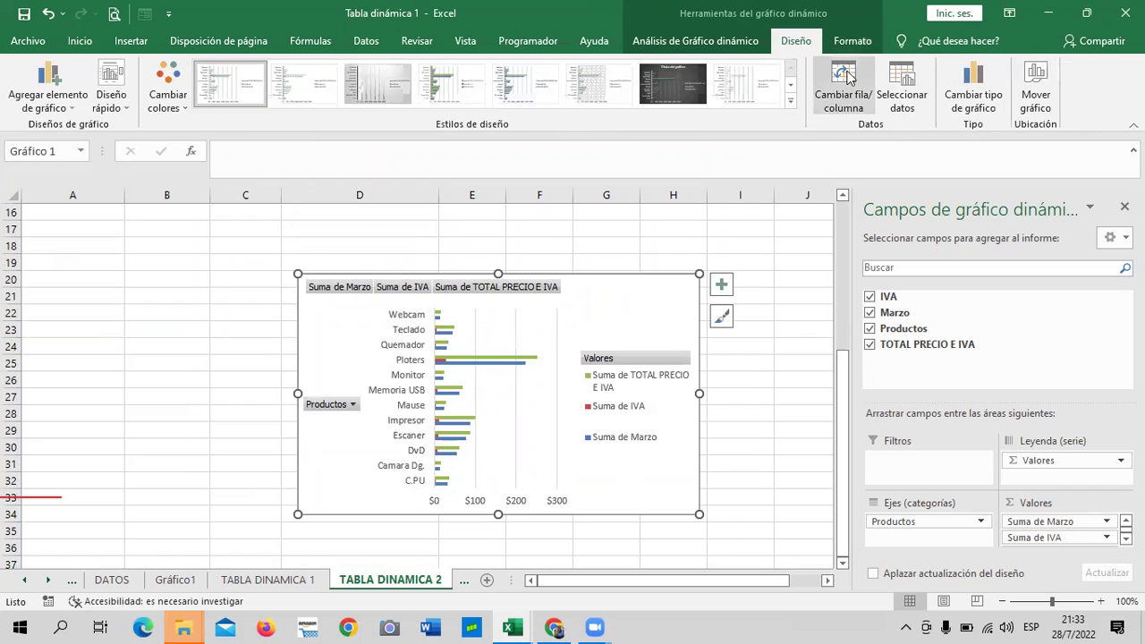
left_click(845, 97)
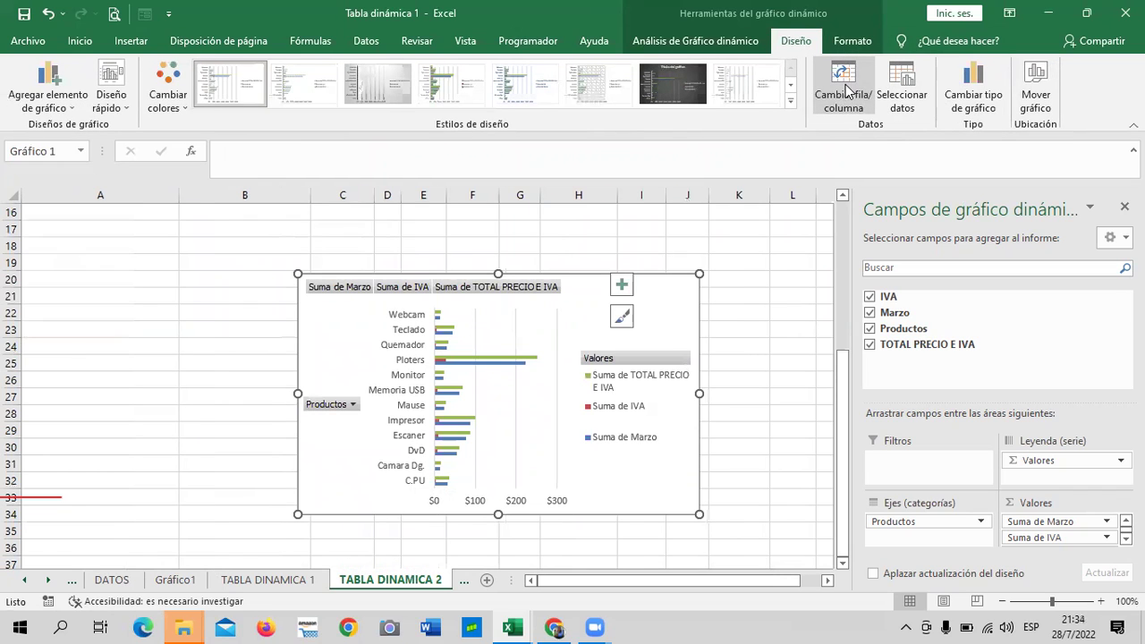
left_click(850, 88)
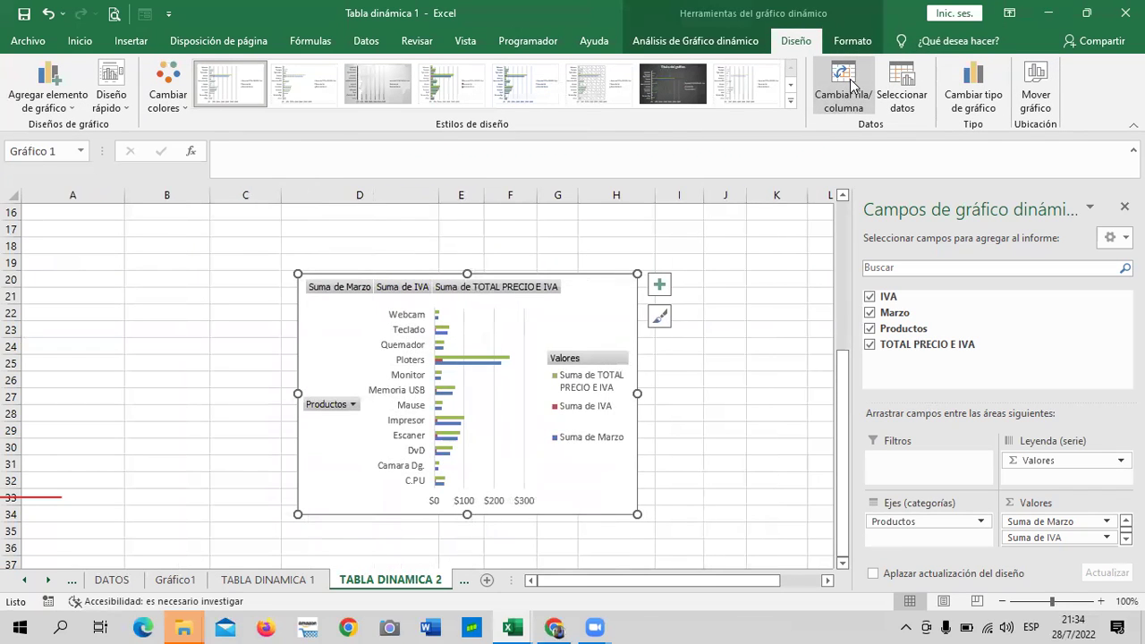
left_click(850, 88)
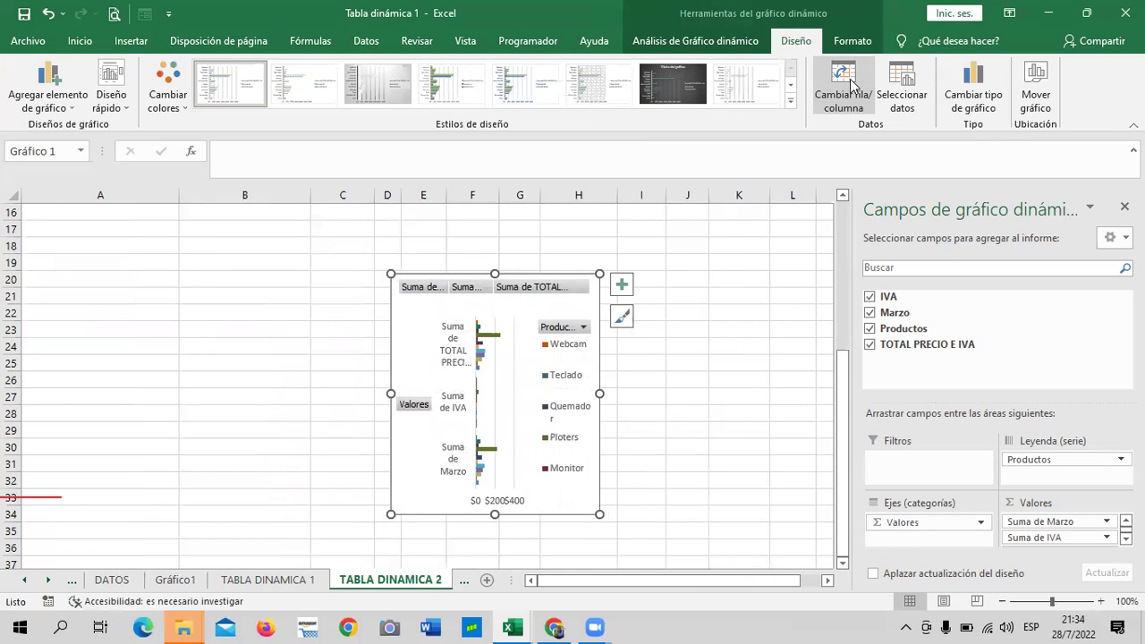
left_click(845, 86)
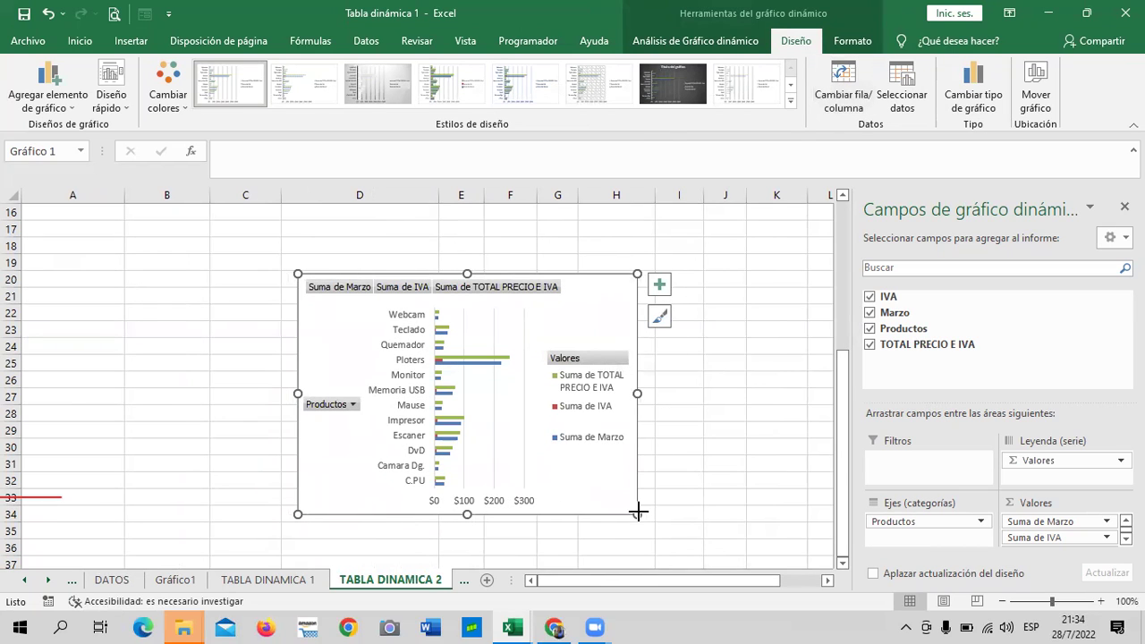
left_click_drag(637, 514, 687, 542)
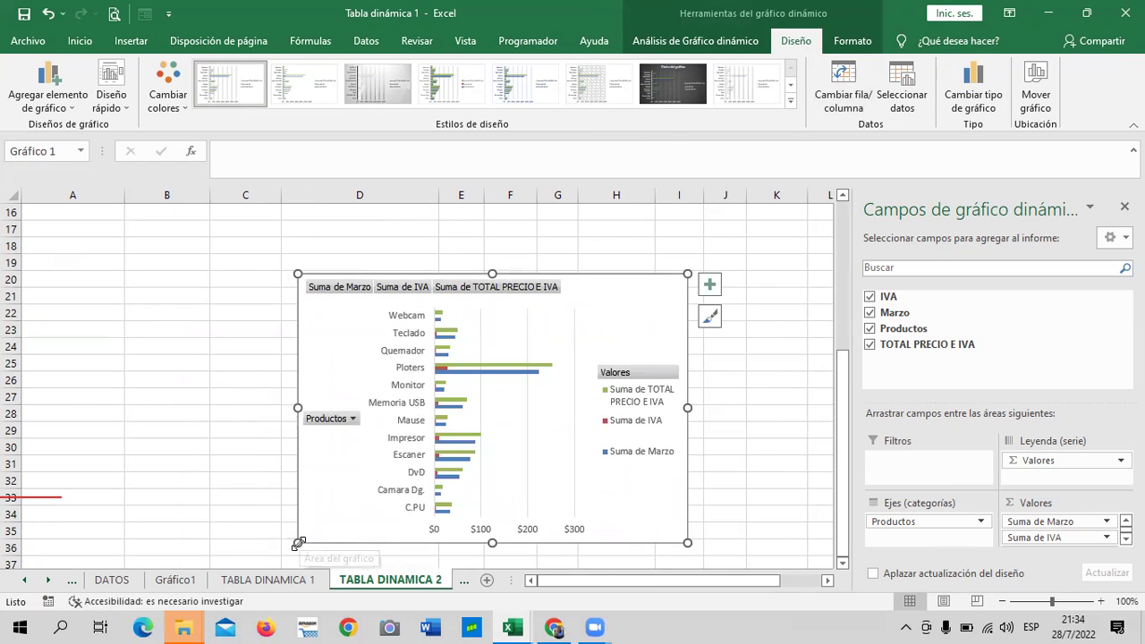
left_click_drag(298, 543, 261, 555)
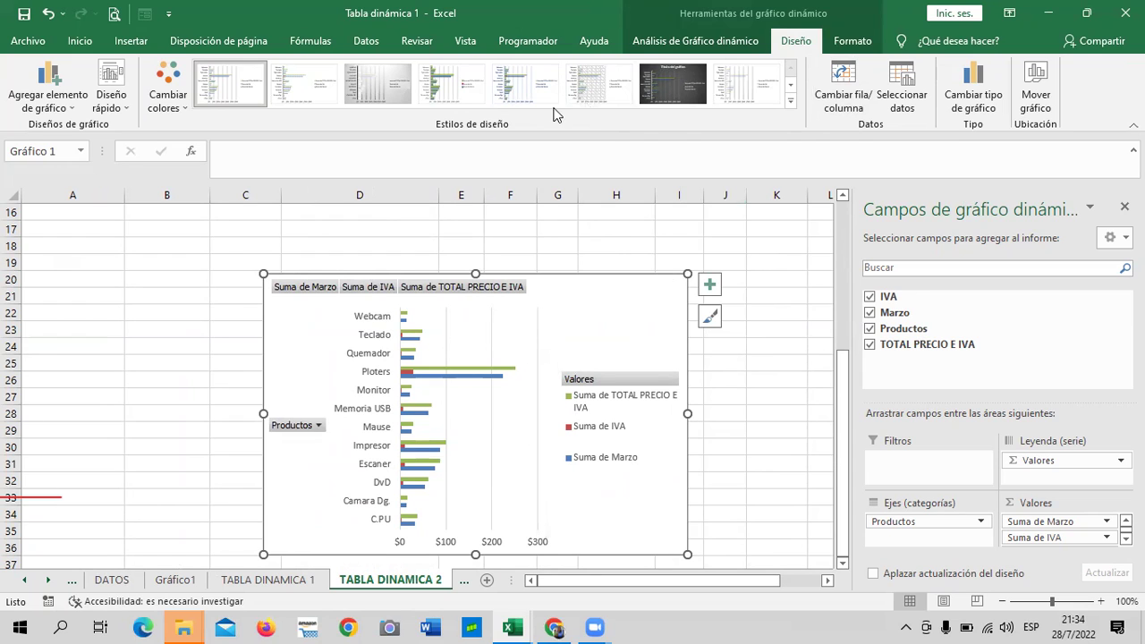
Add and then remove axis titles and a chart title from the chart elements list
left_click(730, 40)
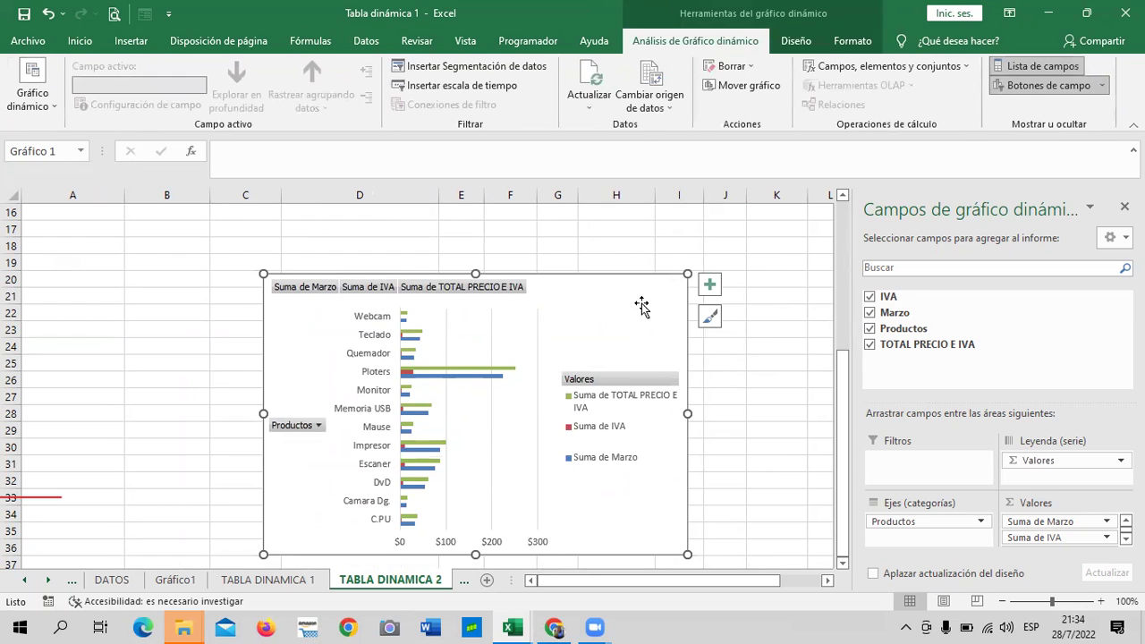
left_click(707, 287)
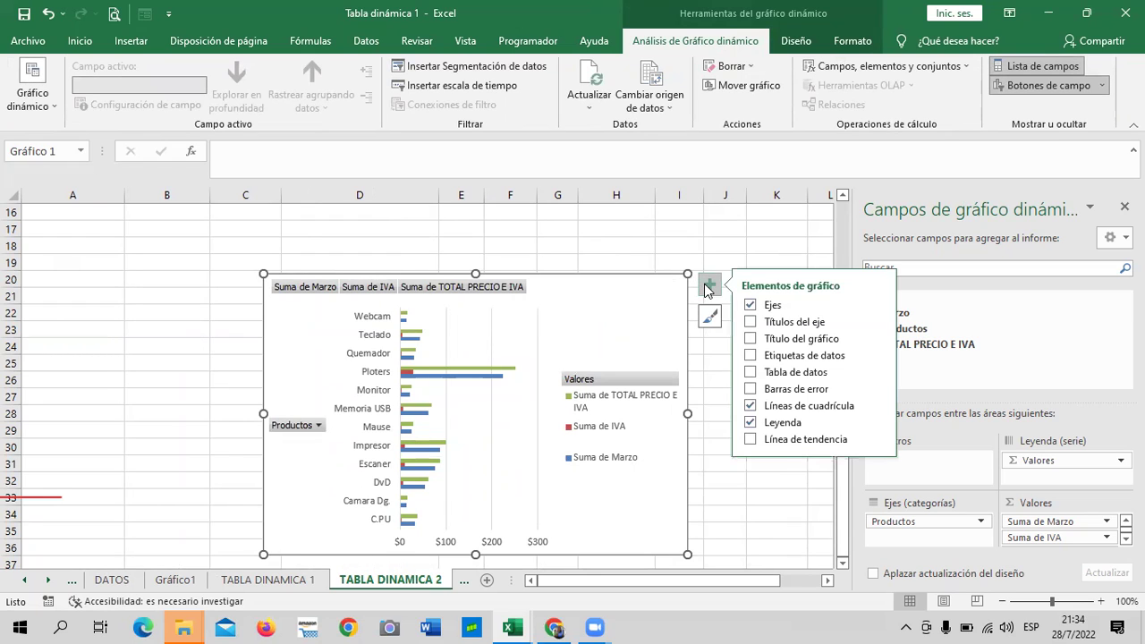
left_click(750, 322)
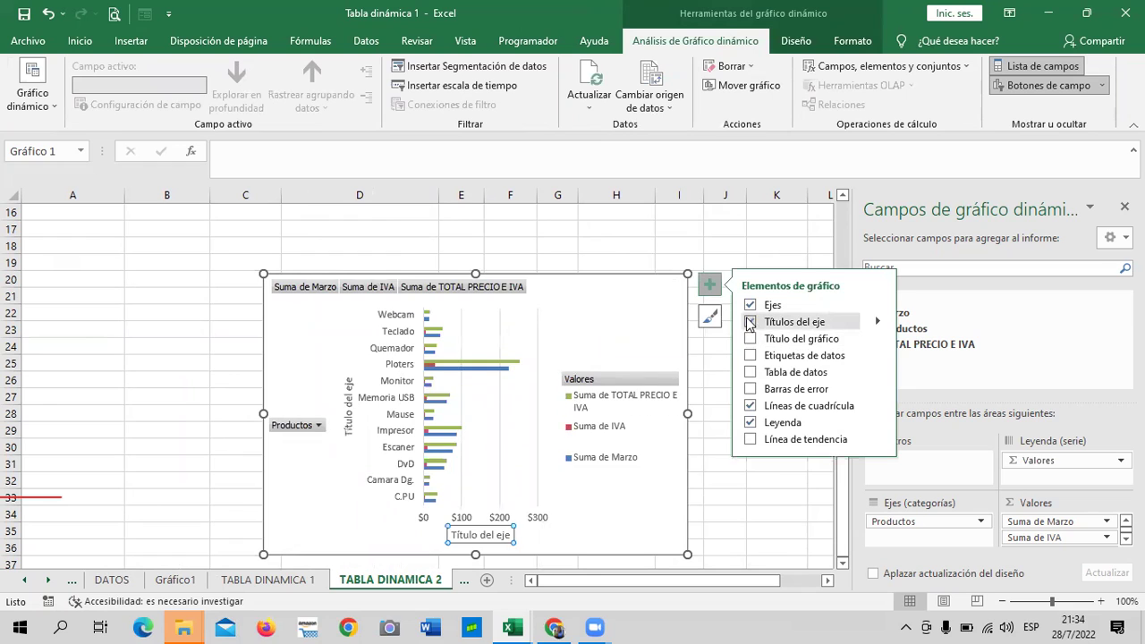
left_click(750, 322)
left_click(750, 339)
left_click(750, 339)
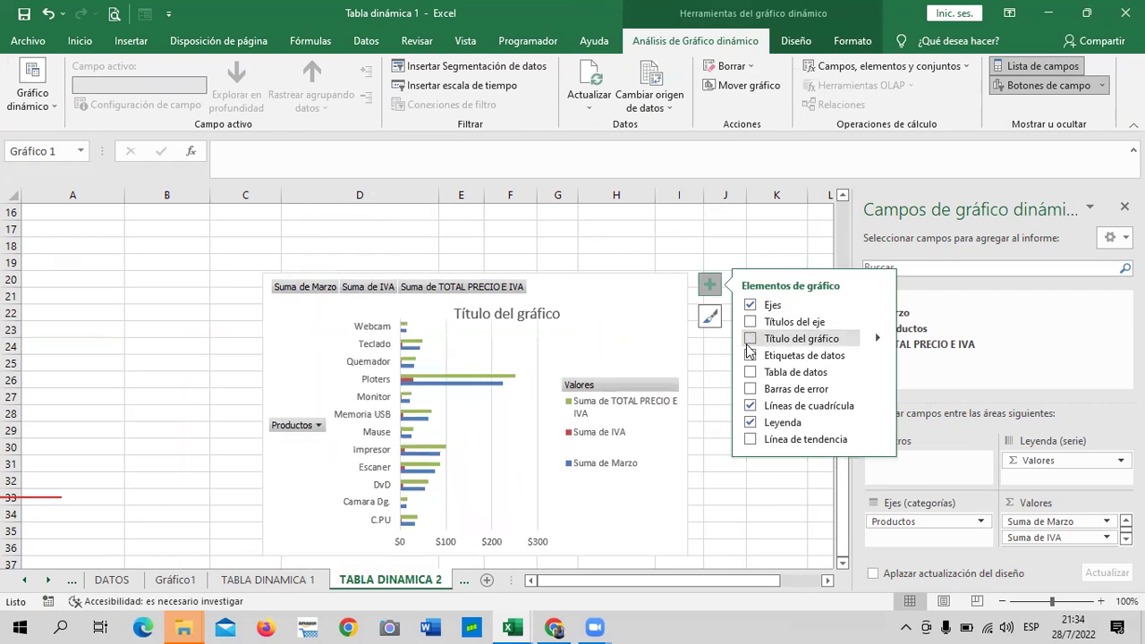
Add and remove data labels, then choose to add a trendline
left_click(750, 355)
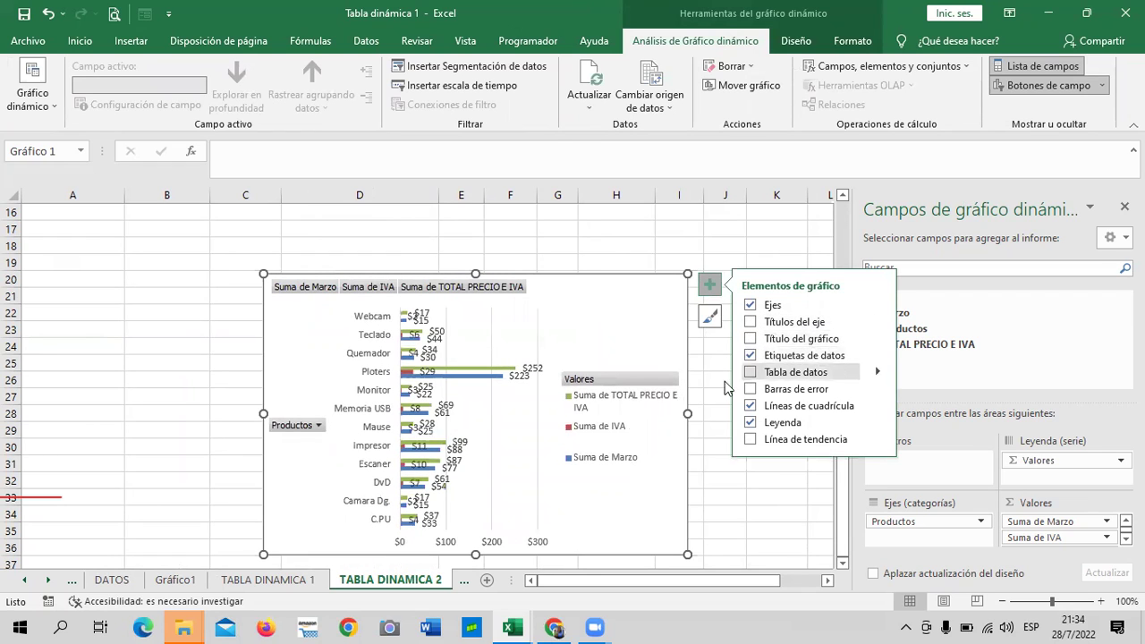
left_click(750, 356)
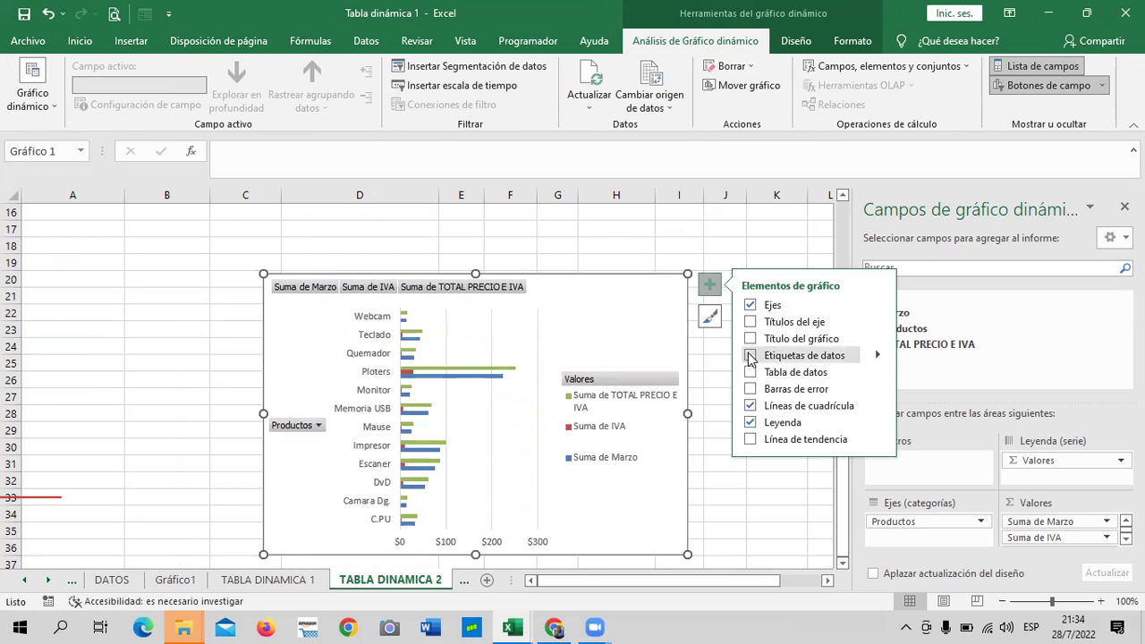
left_click(750, 406)
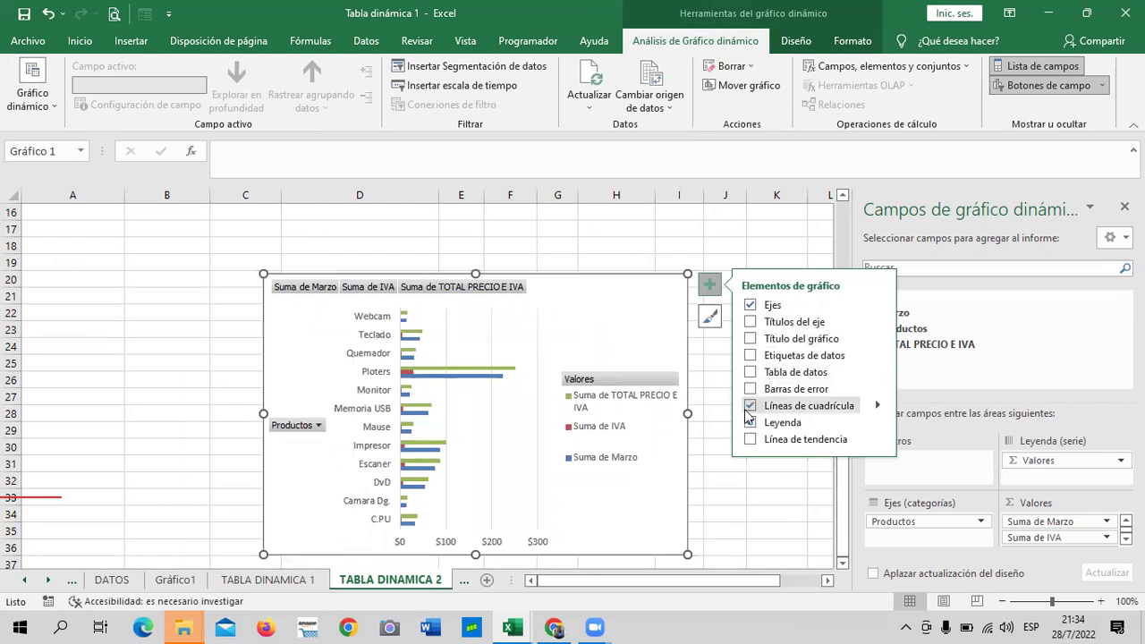
left_click(750, 441)
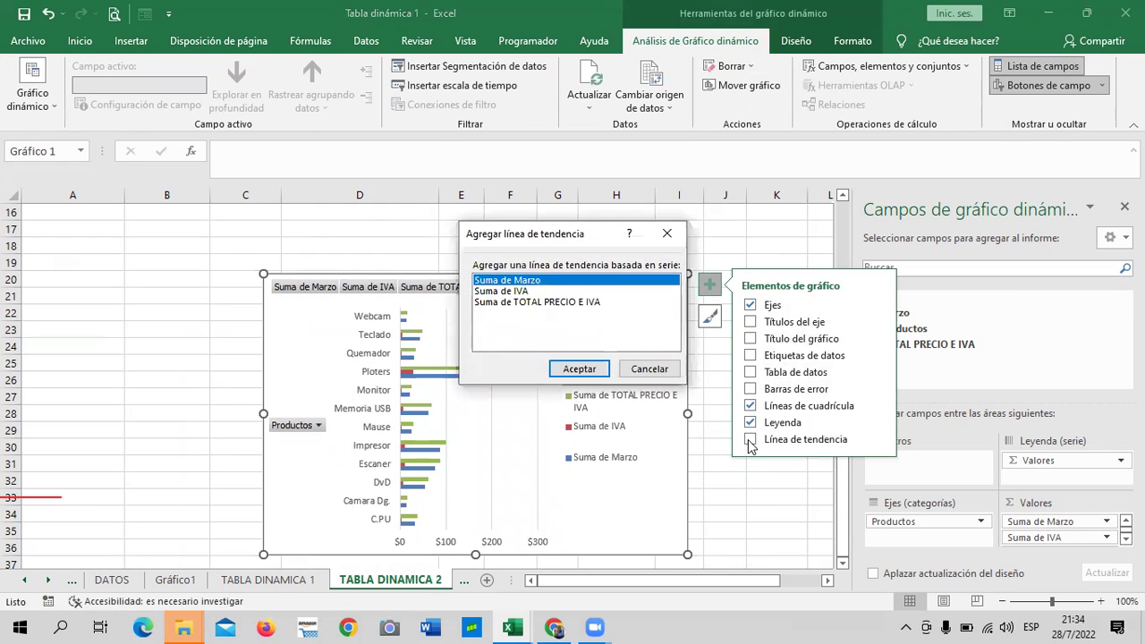
Add a linear trendline for Suma de IVA, check the legend and move the chart slightly up
key("Down")
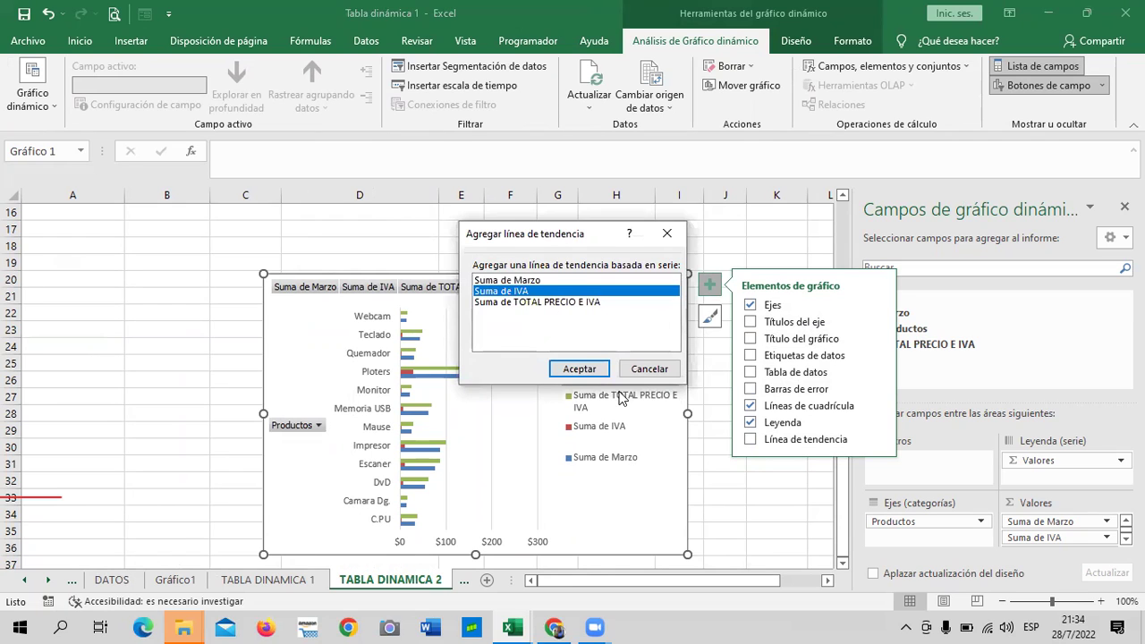
left_click(591, 373)
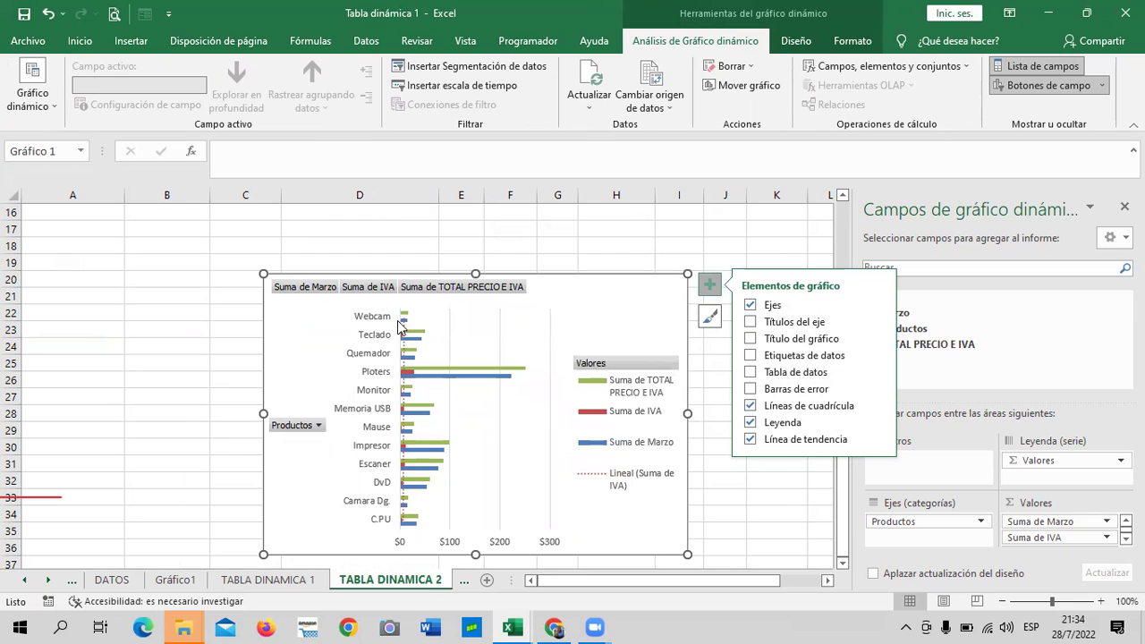
left_click(607, 482)
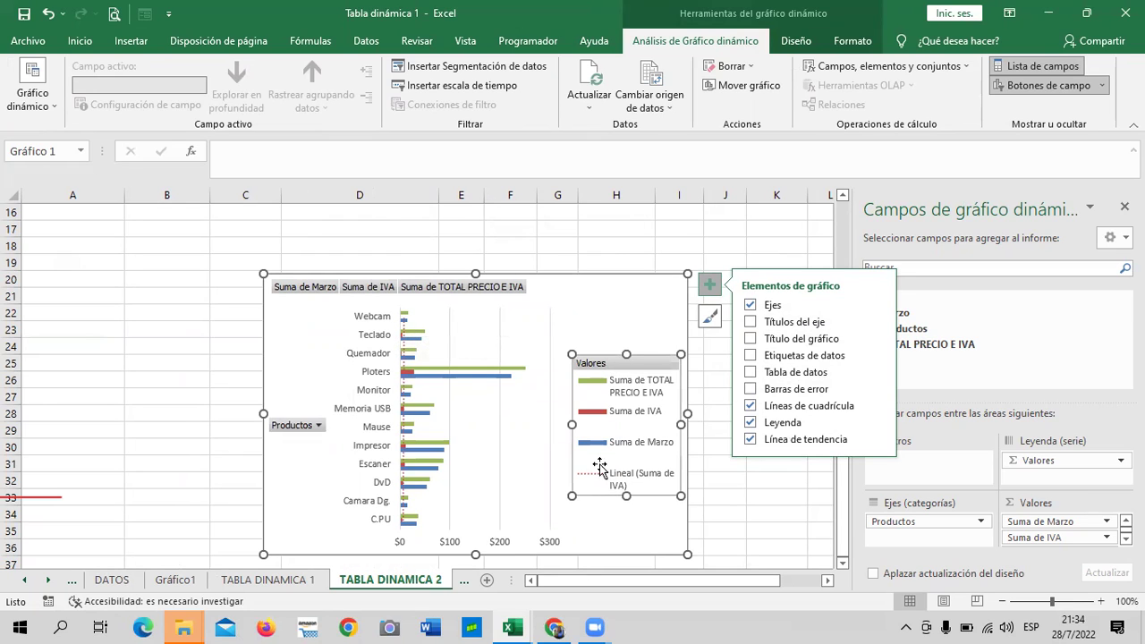
left_click(595, 443)
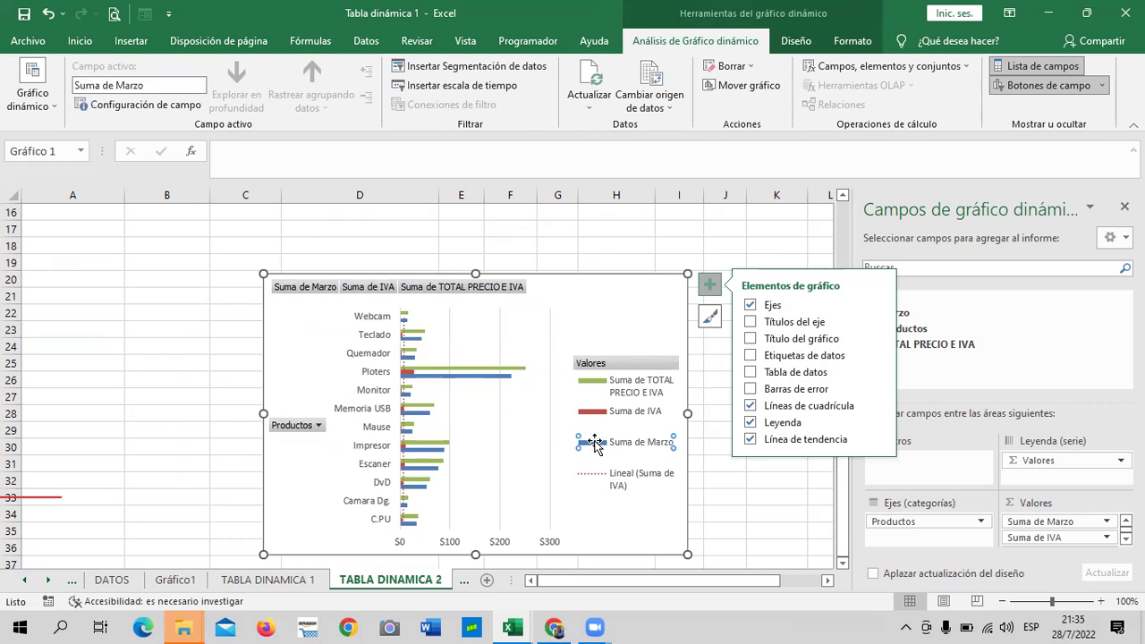
left_click(598, 423)
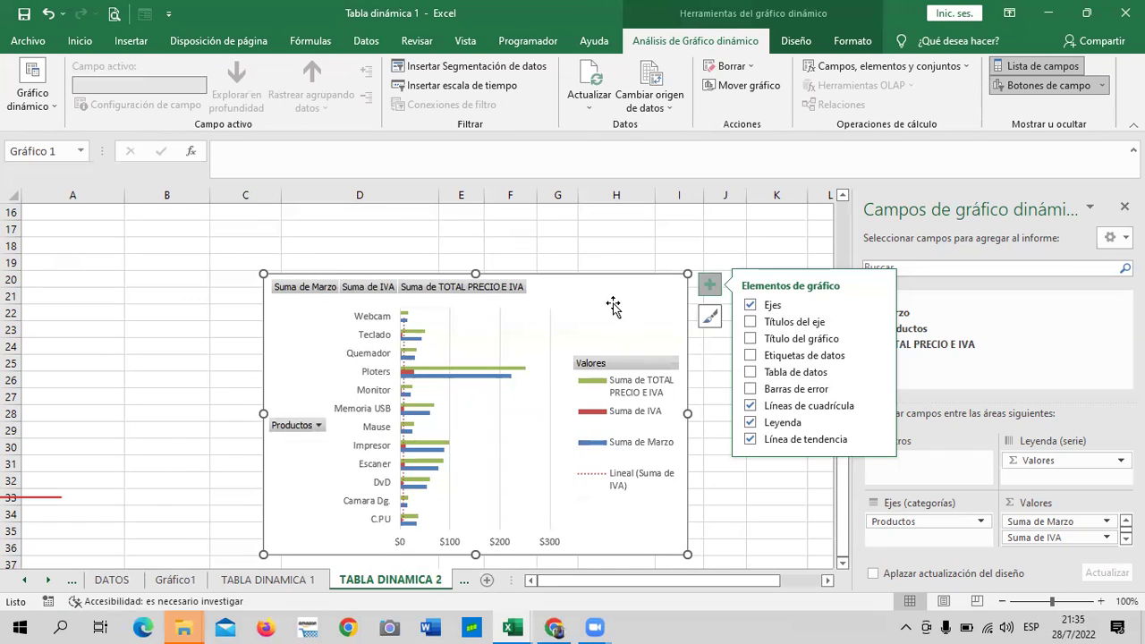
left_click_drag(612, 302, 628, 252)
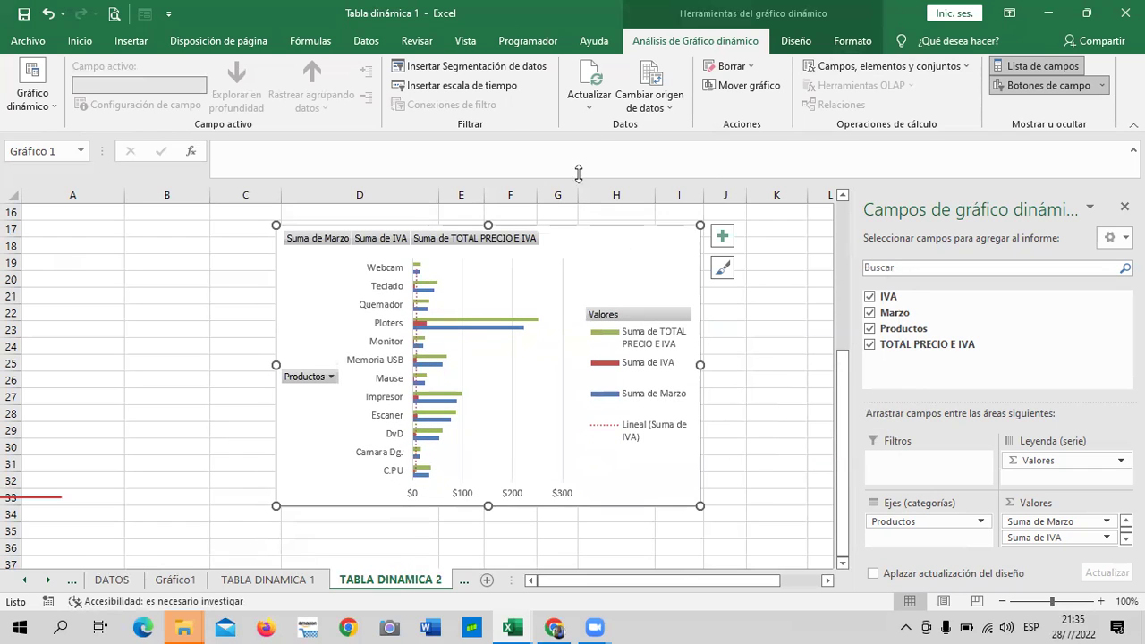
left_click(796, 40)
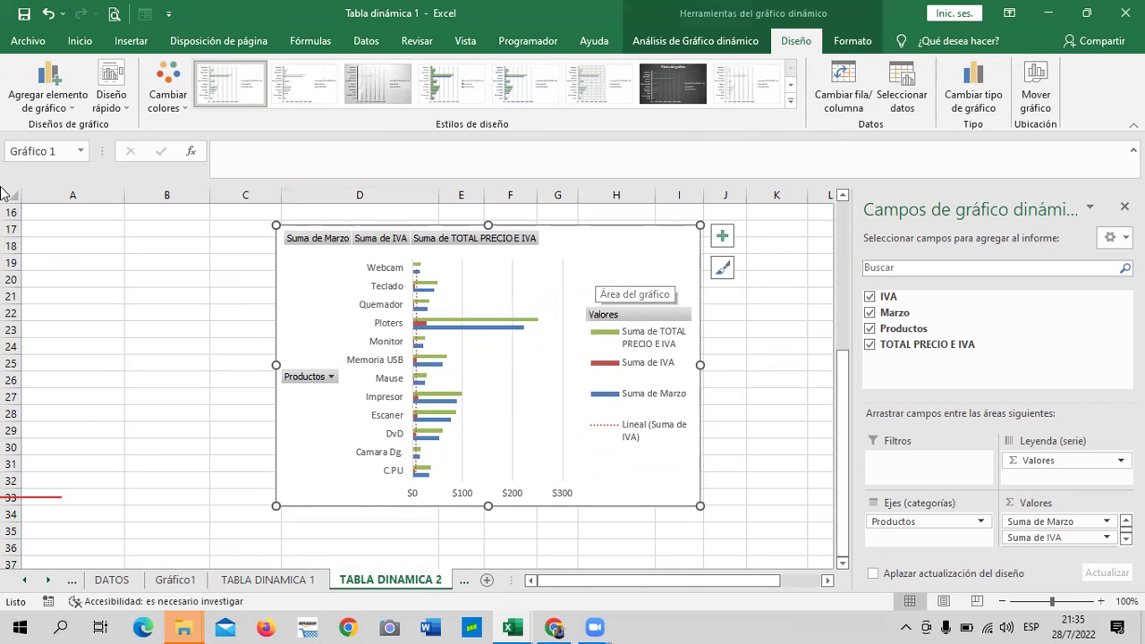
Change the chart to Combinado: Marzo and IVA as clustered columns, total-with-IVA as a line
left_click(974, 94)
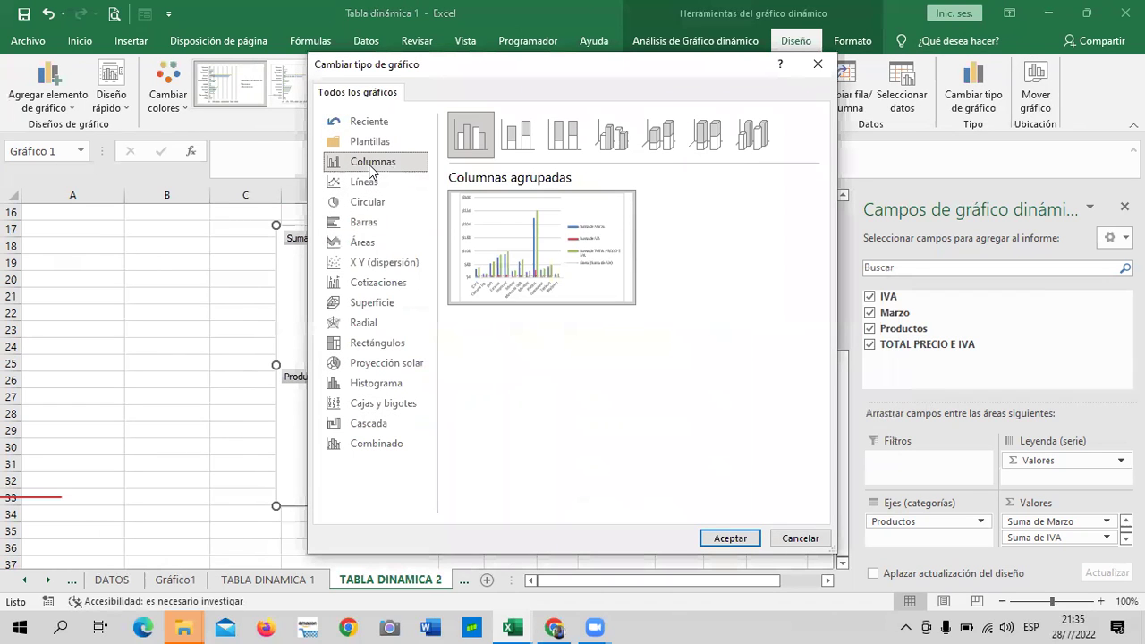
left_click(385, 307)
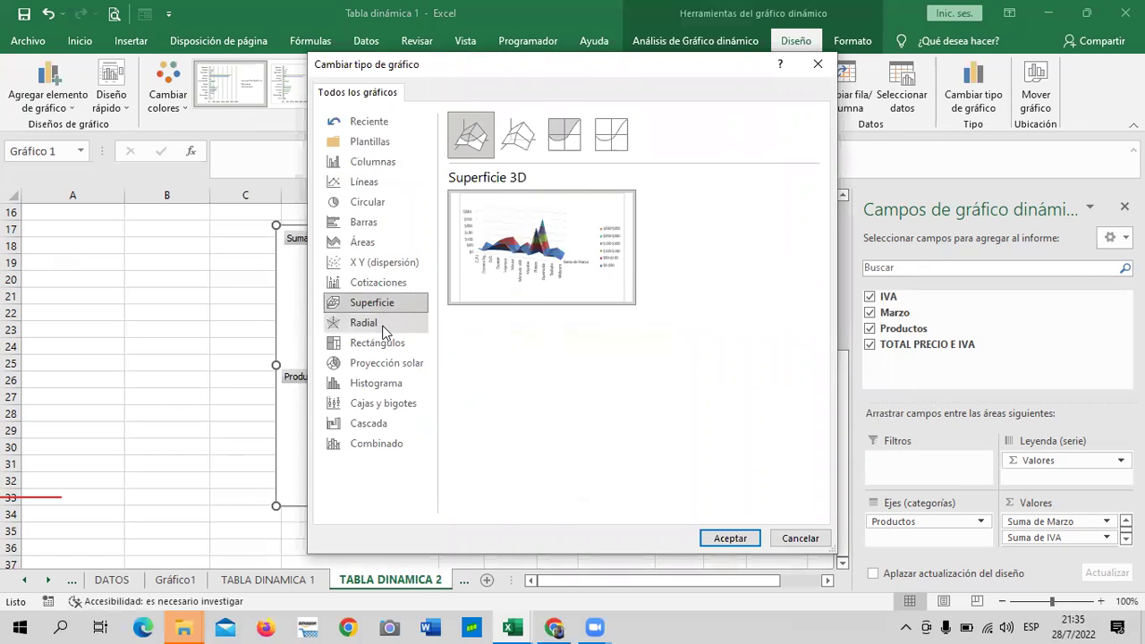
left_click(385, 327)
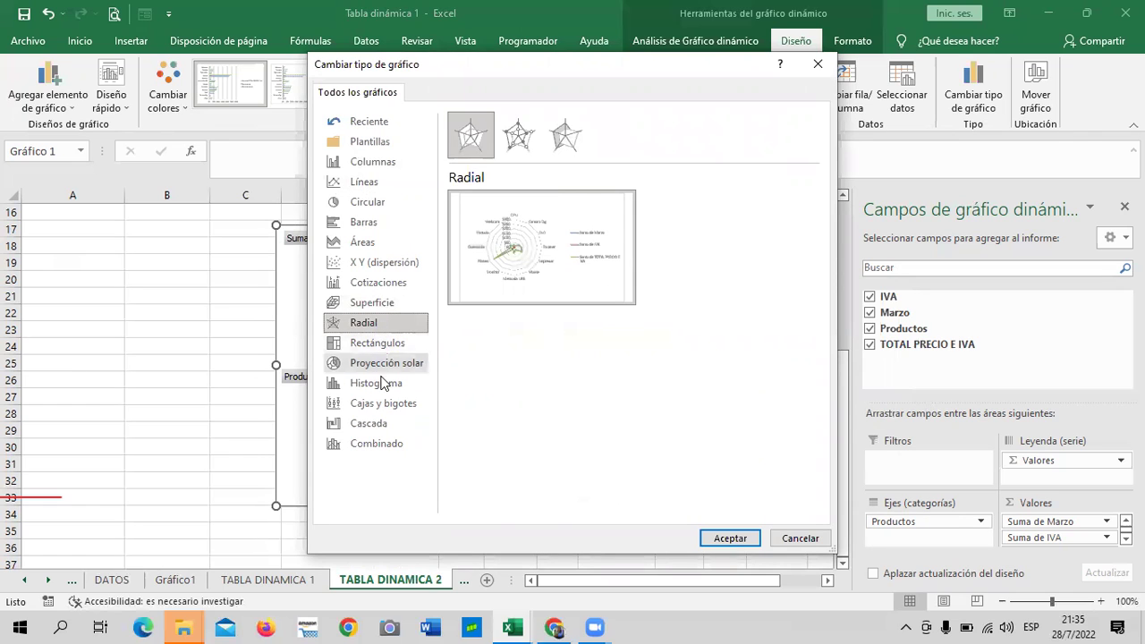
left_click(383, 444)
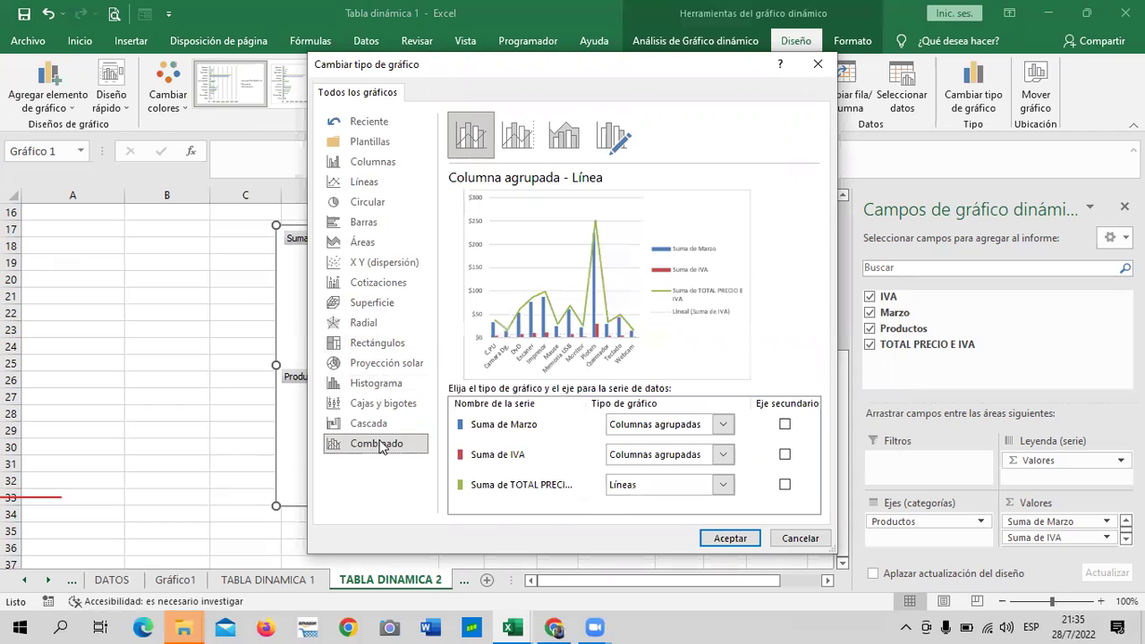
left_click(723, 538)
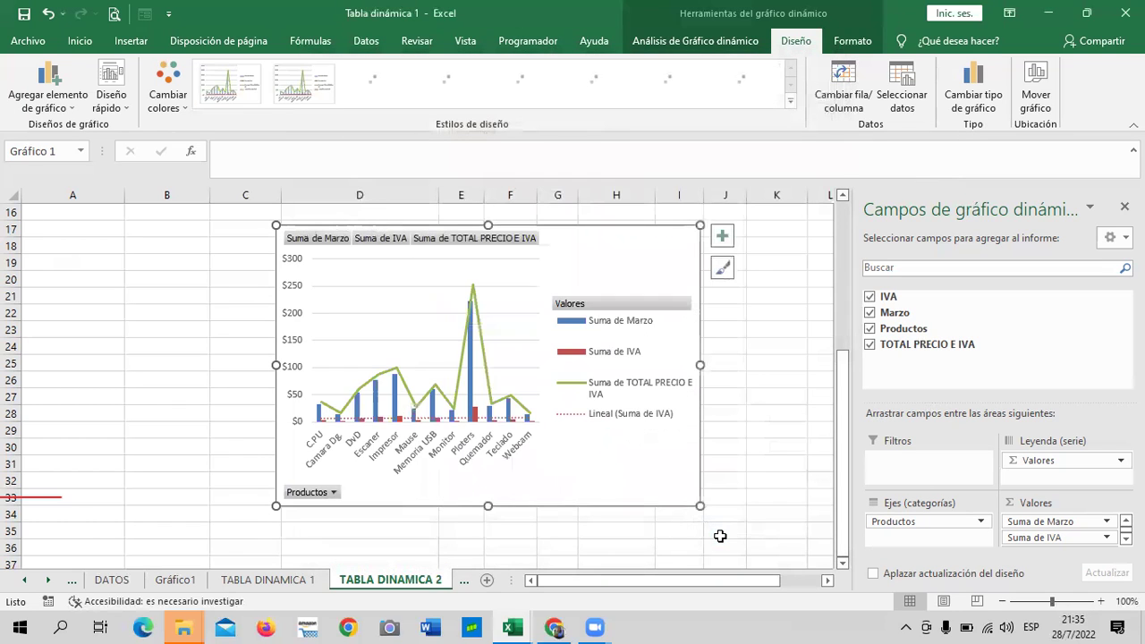
Deselect and reselect the combo chart to show the Análisis de Gráfico dinámico tools
left_click(785, 476)
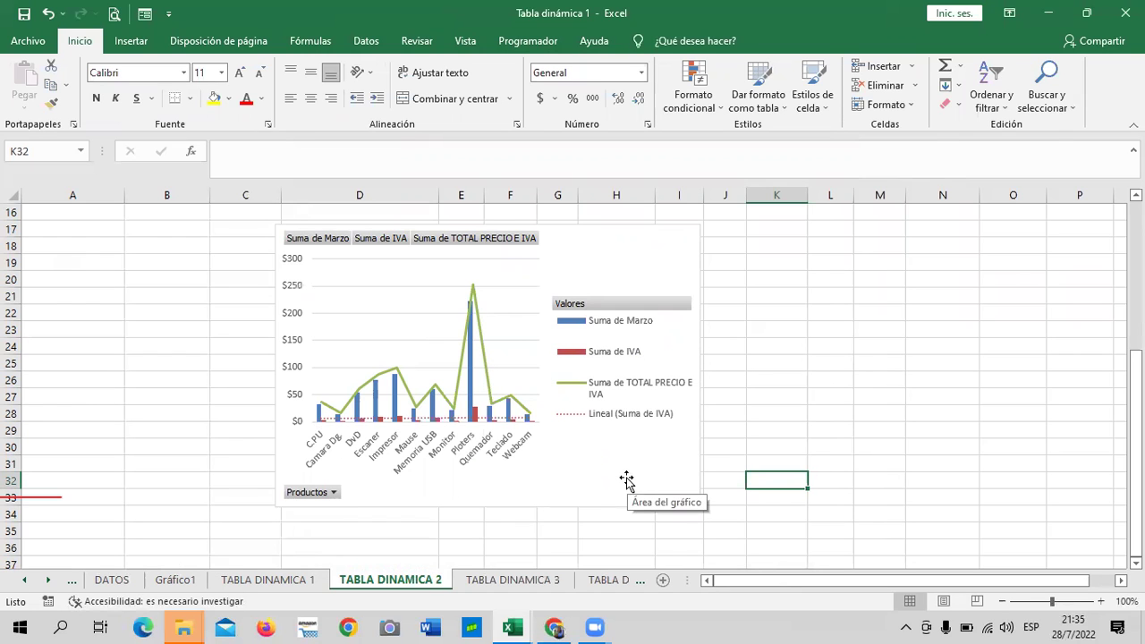
left_click(641, 263)
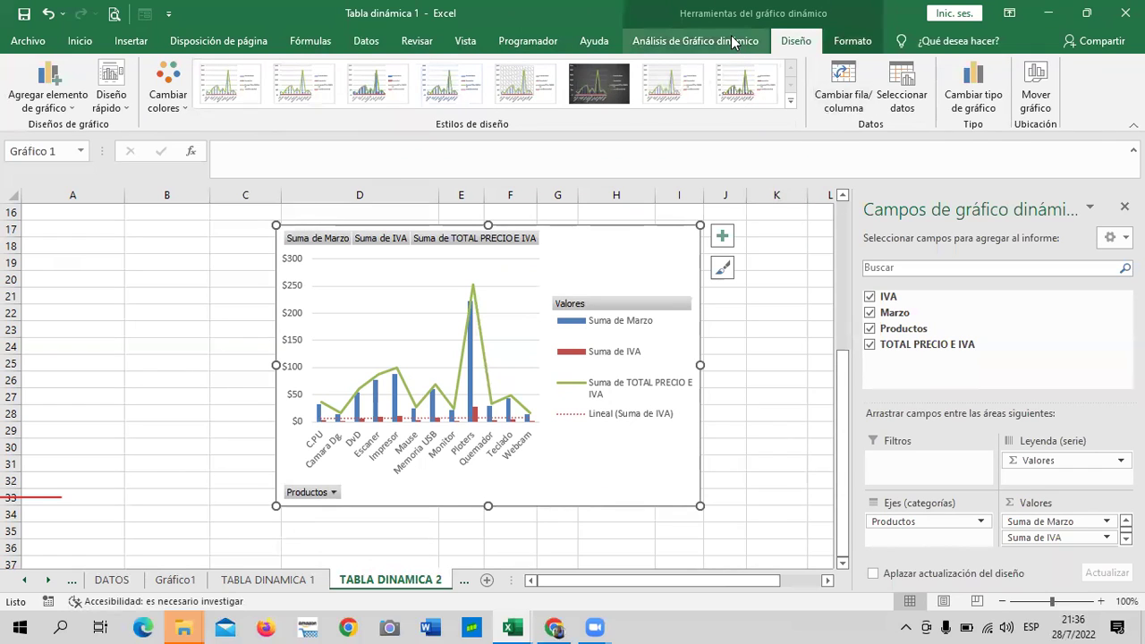
left_click(732, 43)
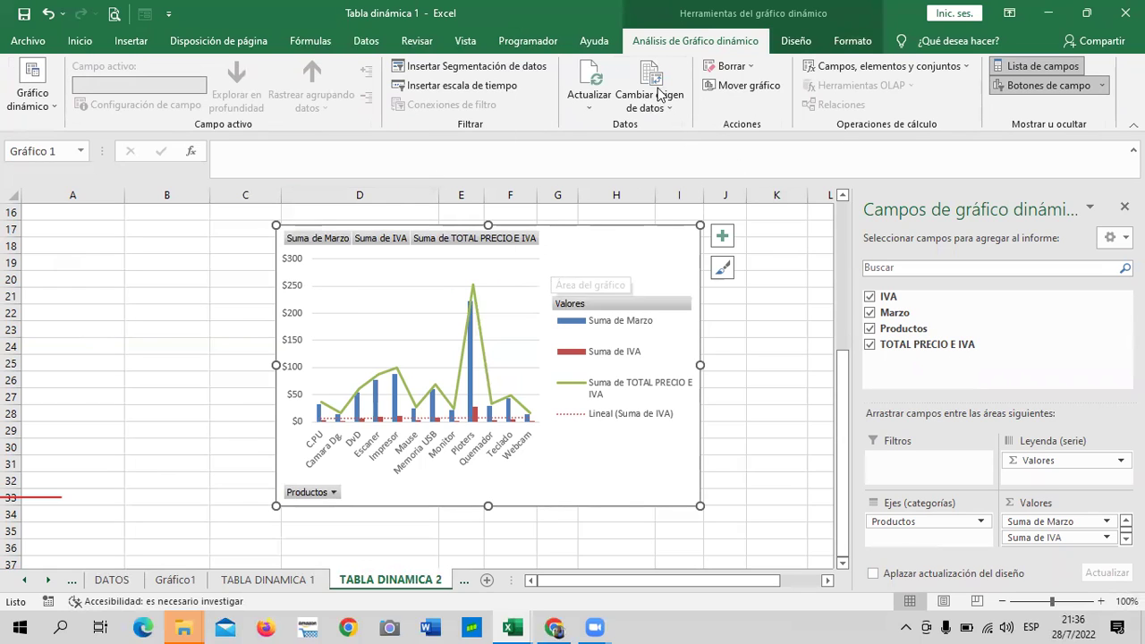
left_click(519, 67)
left_click(742, 144)
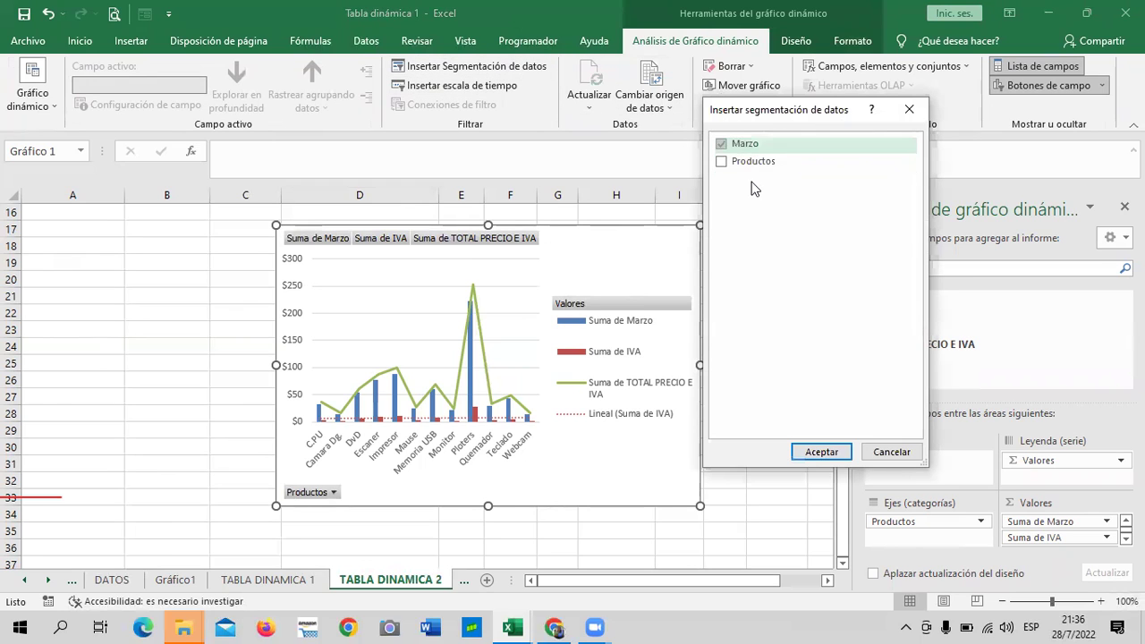
left_click(721, 162)
left_click(821, 451)
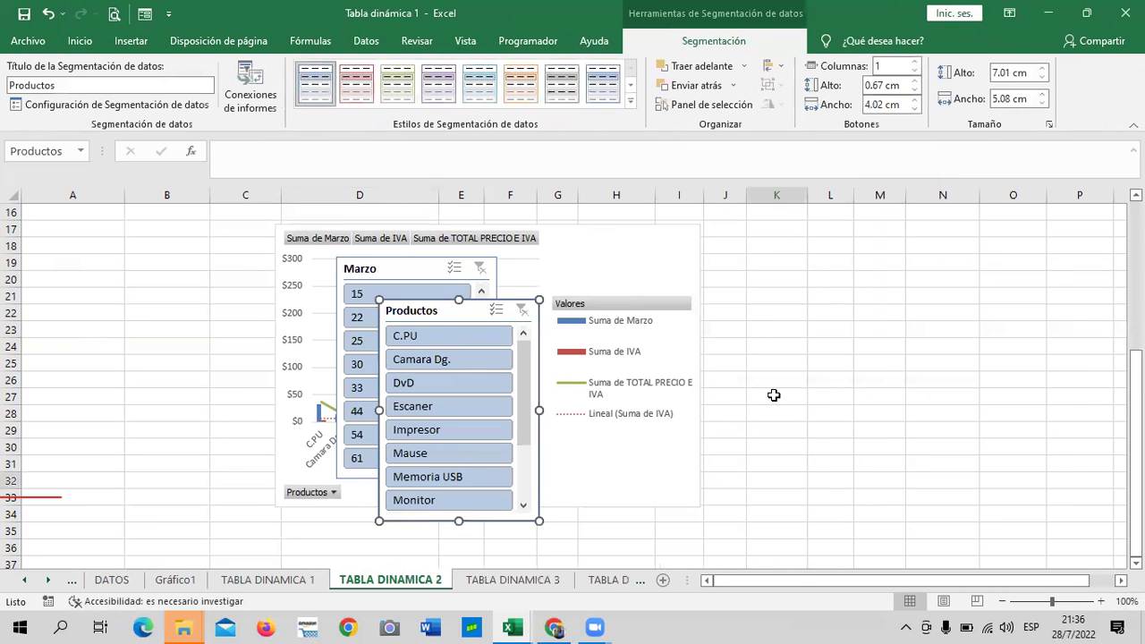
mouse_move(410, 313)
left_mouse_down()
mouse_move(641, 324)
mouse_move(945, 291)
left_mouse_up()
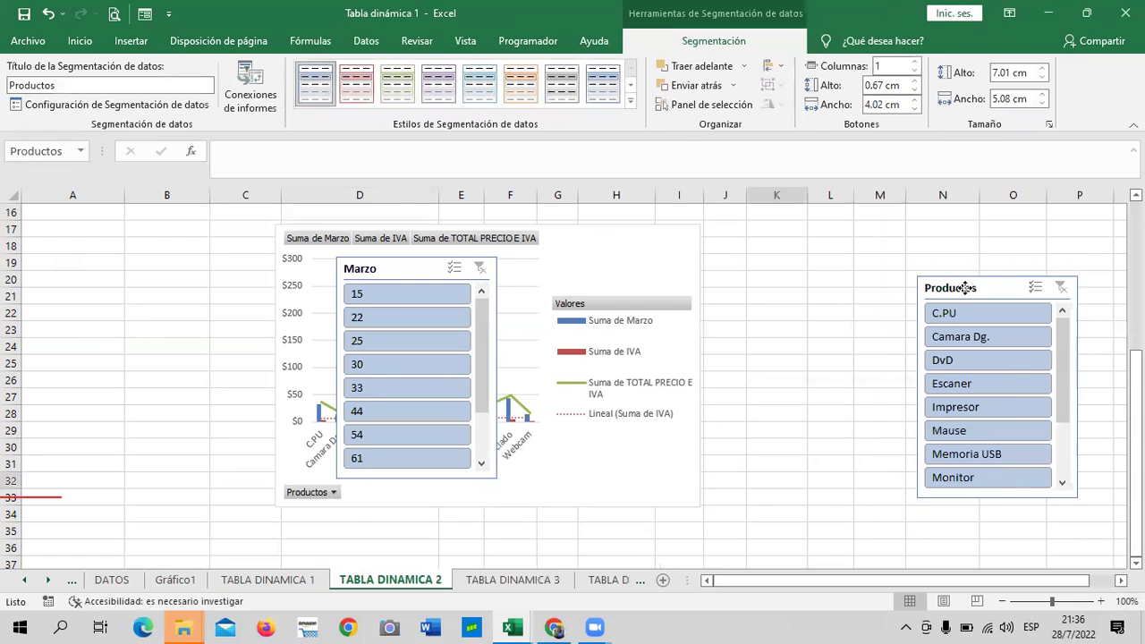
left_click_drag(425, 262, 795, 277)
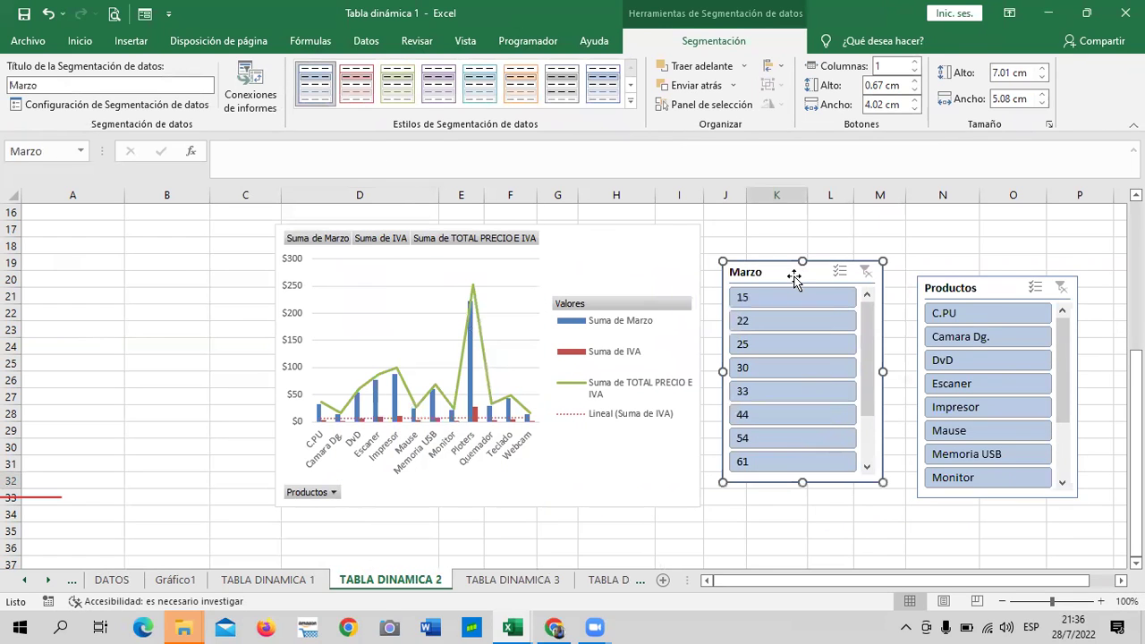
key("Delete")
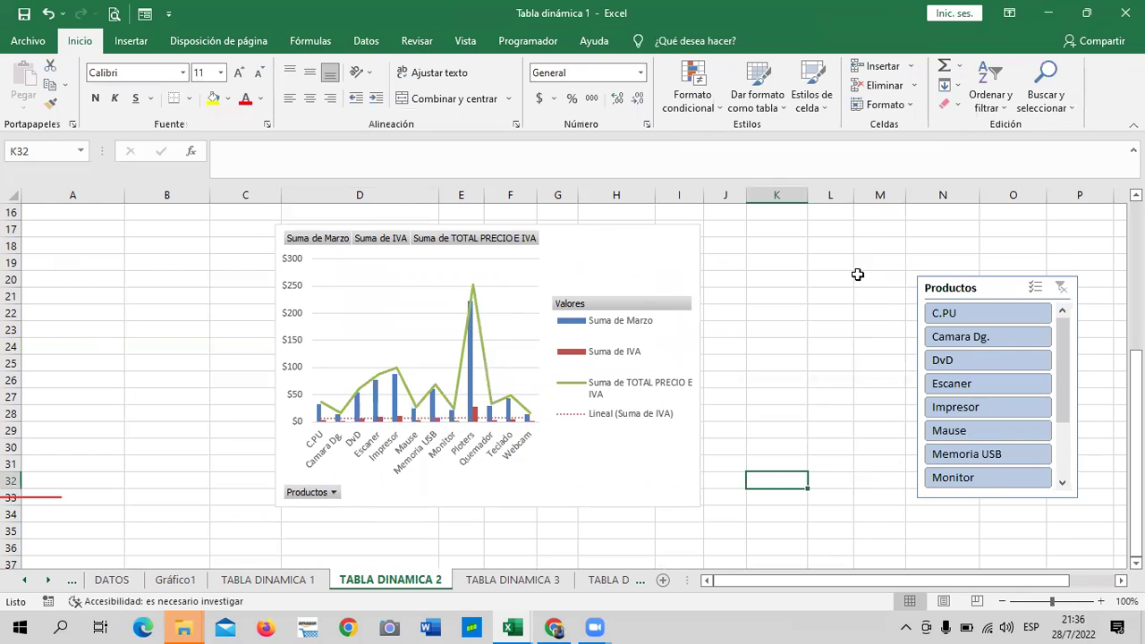
left_click(953, 286)
key("Delete")
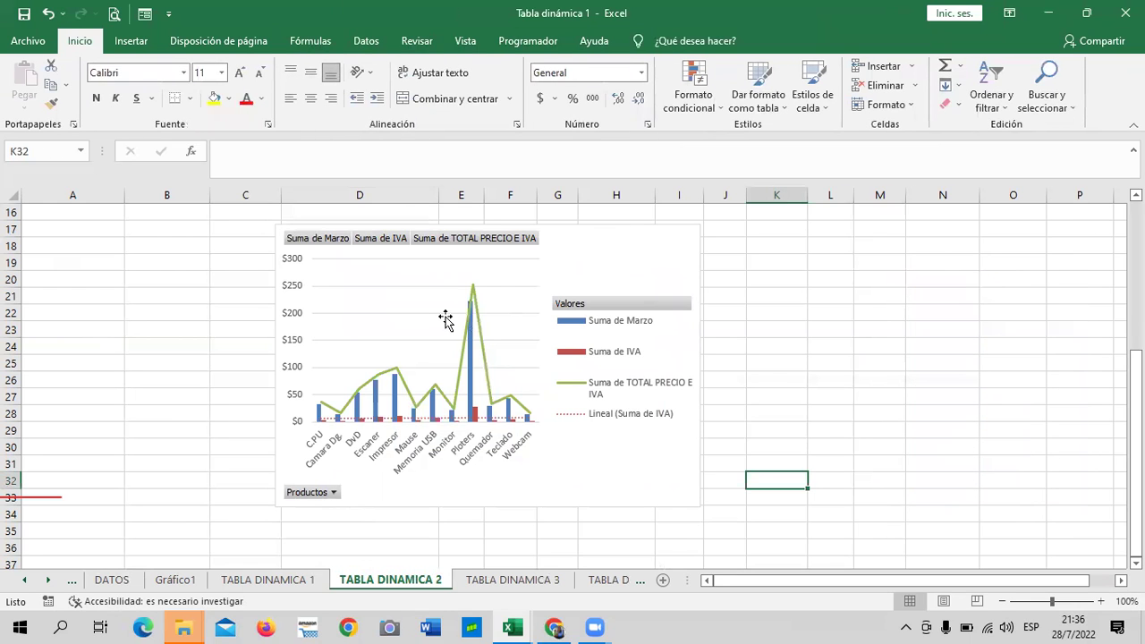
left_click(610, 254)
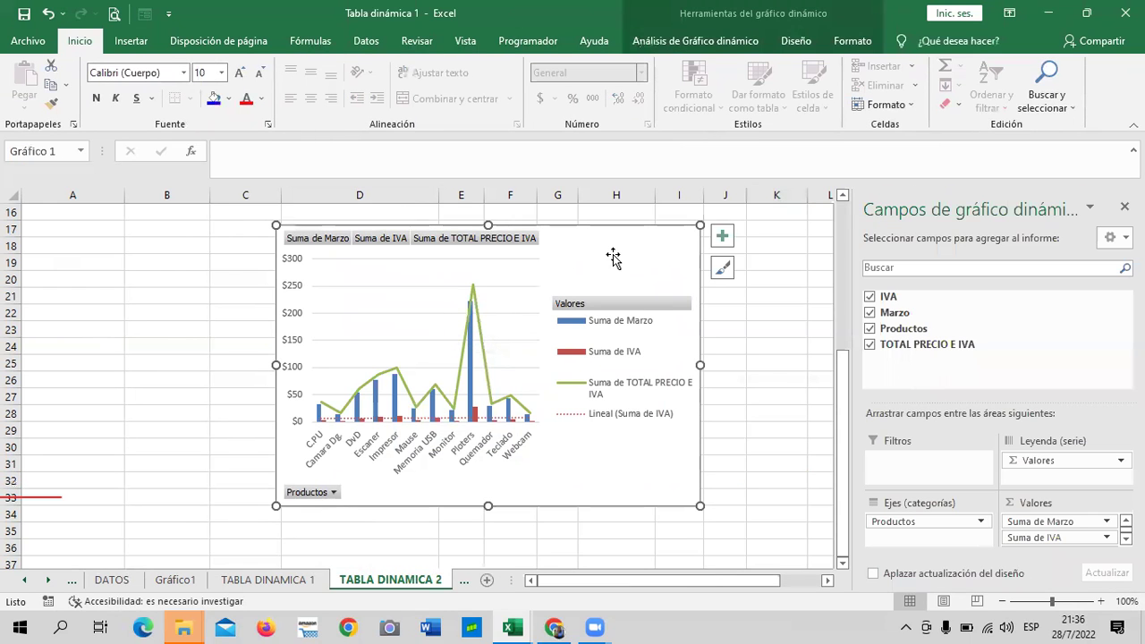
Select the Suma de IVA and total-with-IVA headers and values in the pivot table
scroll(597, 353, "up", 4)
scroll(593, 352, "up", 1)
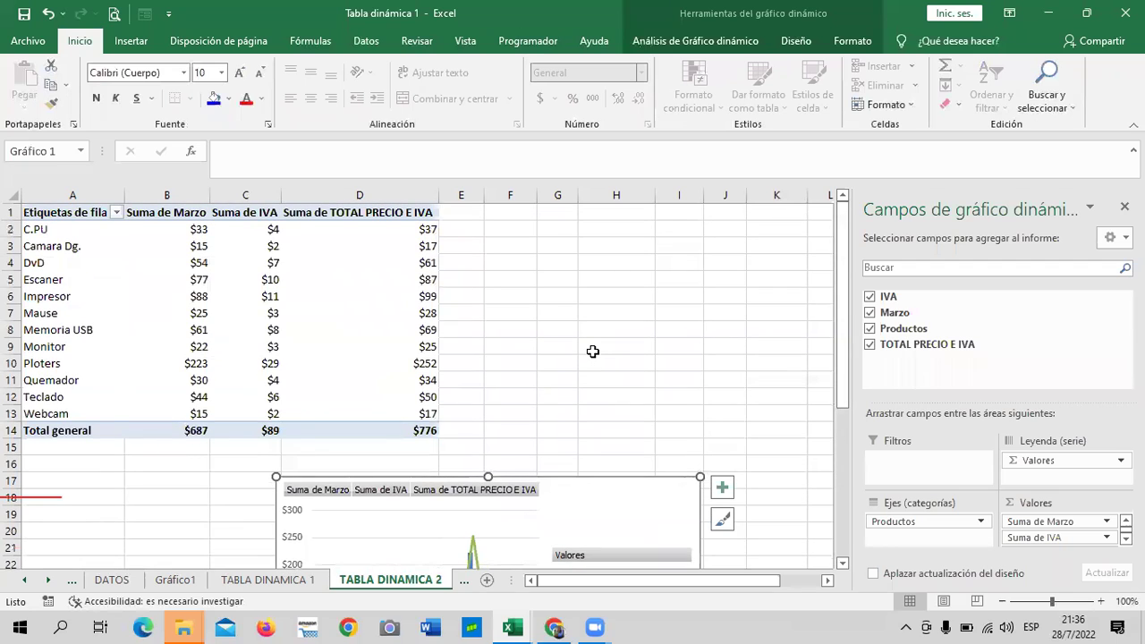
left_click(242, 216)
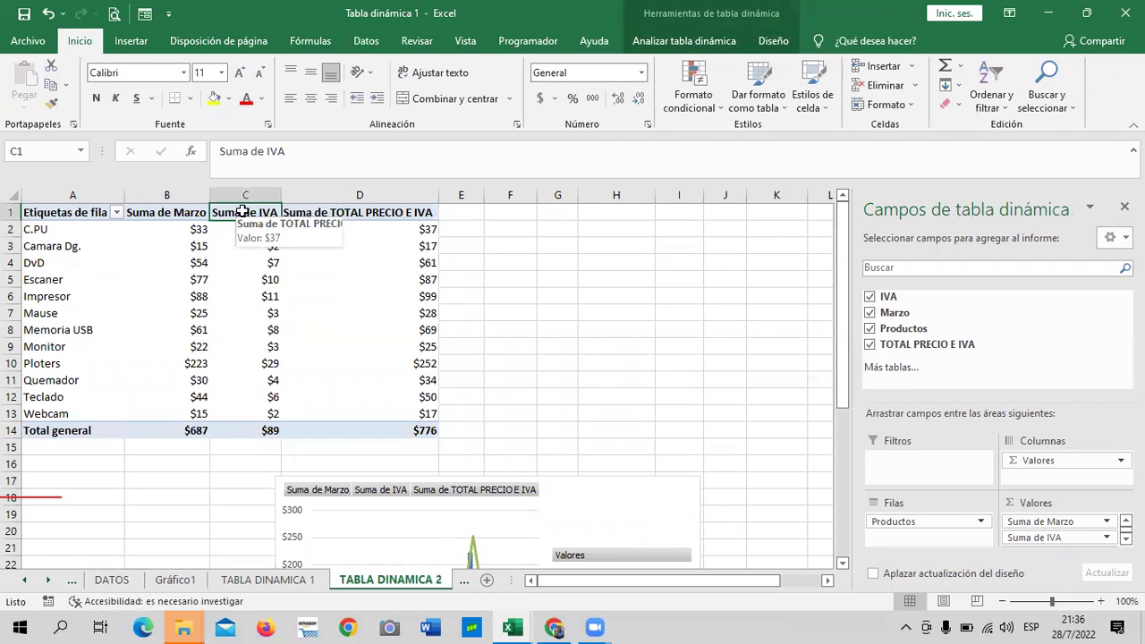
left_click(347, 215)
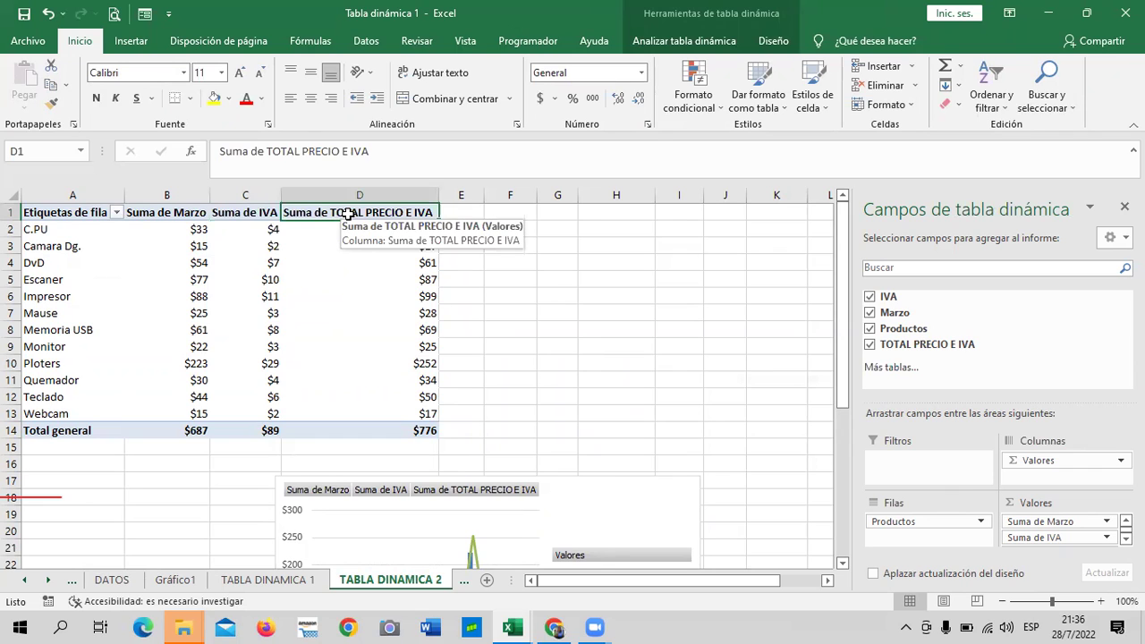
left_click(278, 219)
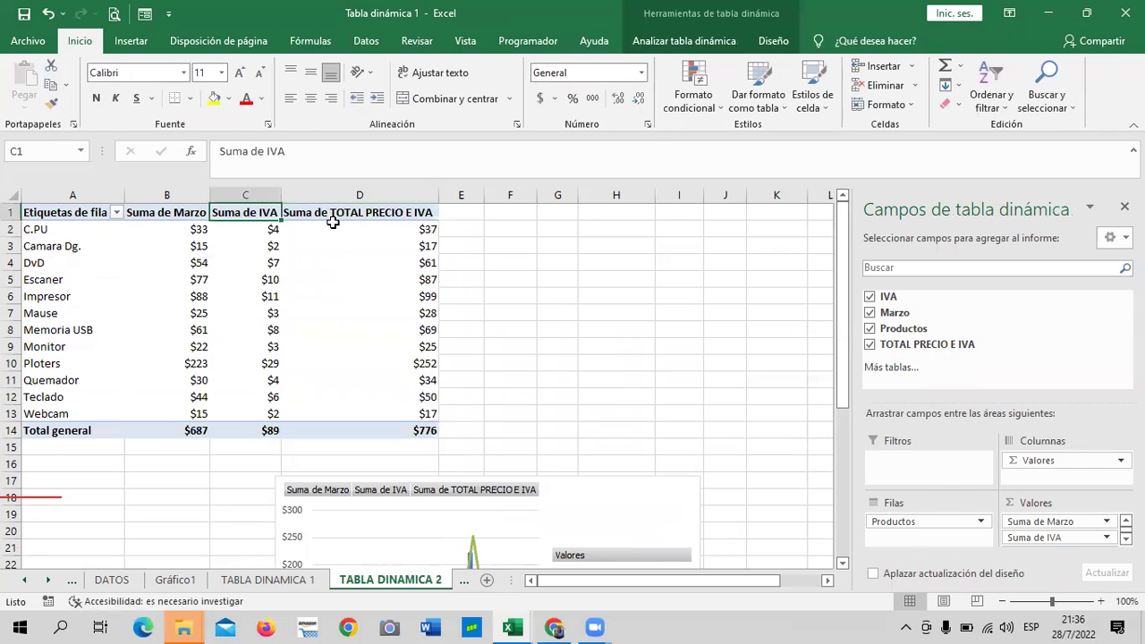
left_click(332, 225)
left_click(707, 40)
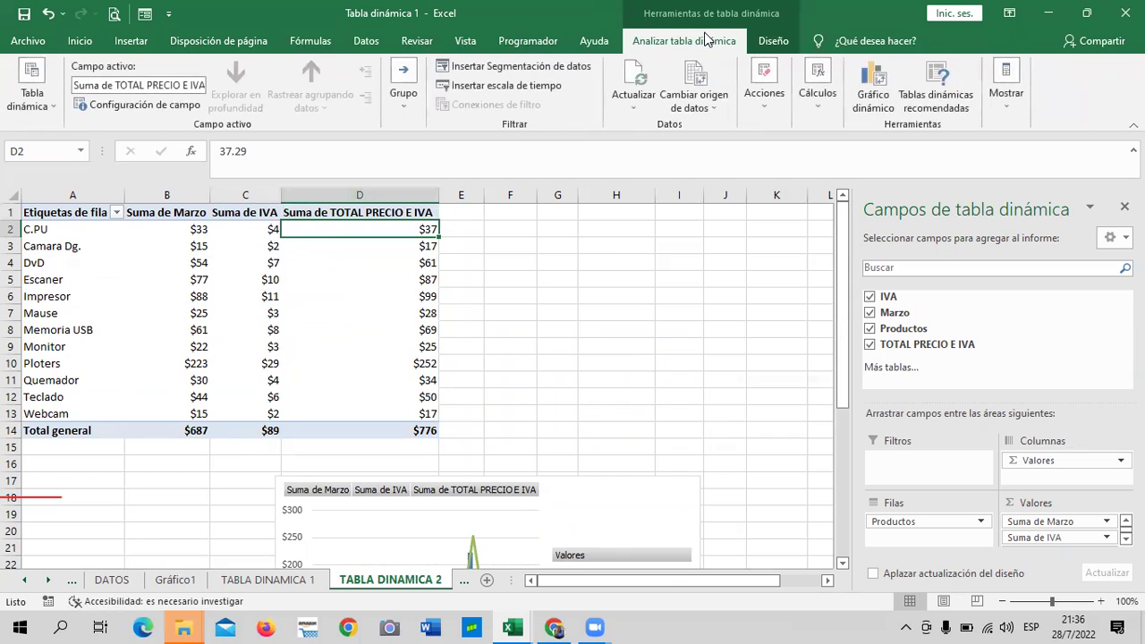
mouse_move(359, 329)
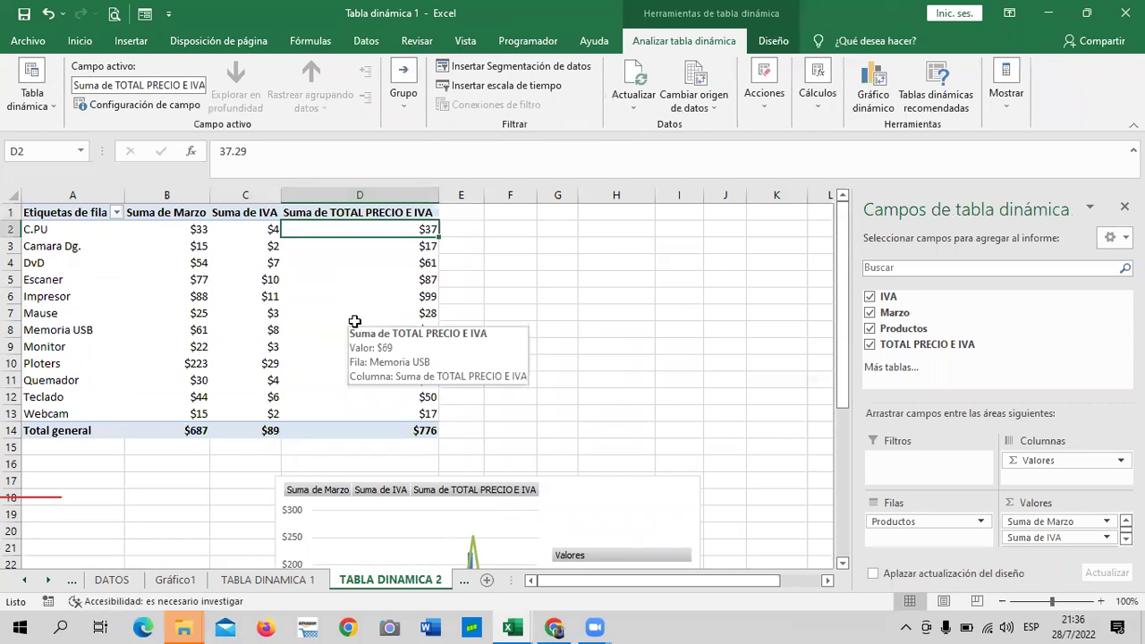
left_click(348, 296)
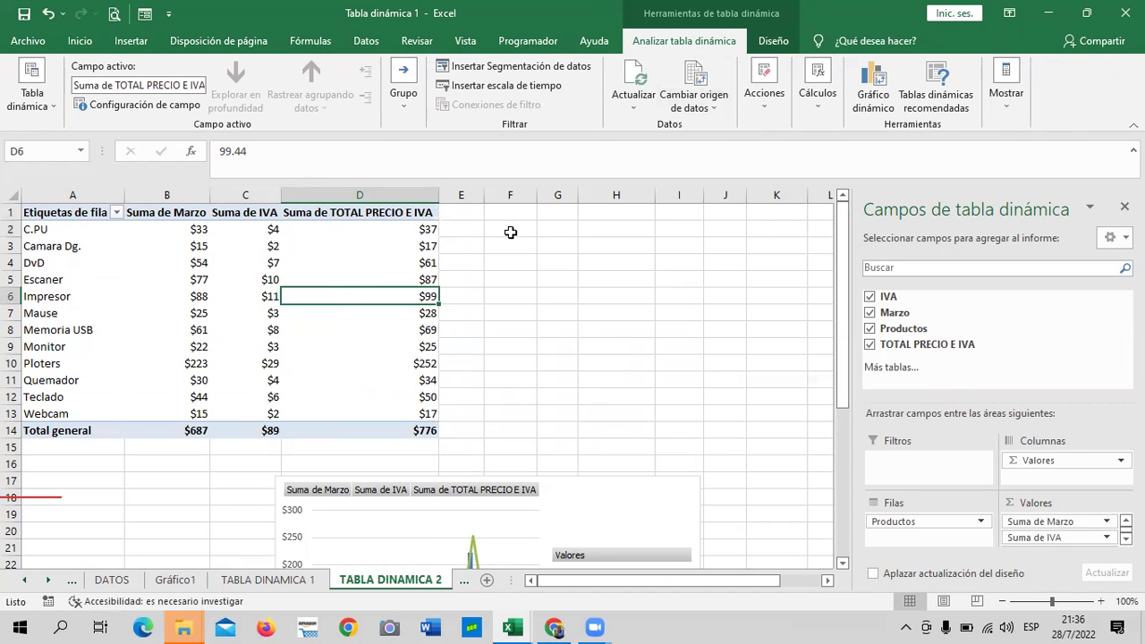
Open and cancel the slicer chooser, then move to the TABLA DINAMICA 3 sheet
left_click(498, 66)
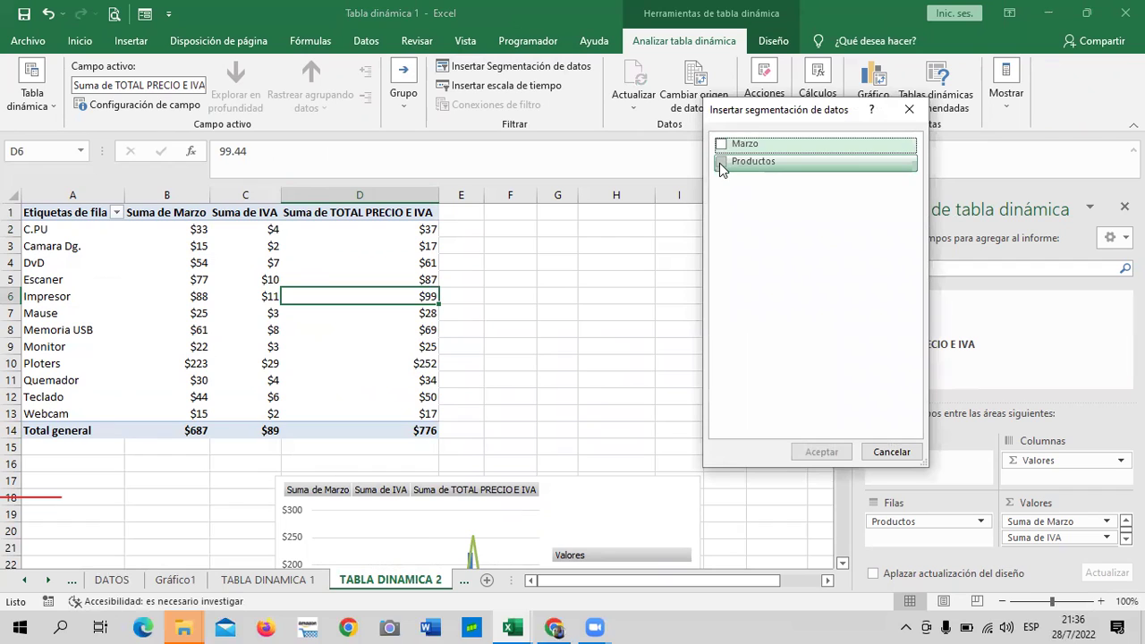
left_click(910, 109)
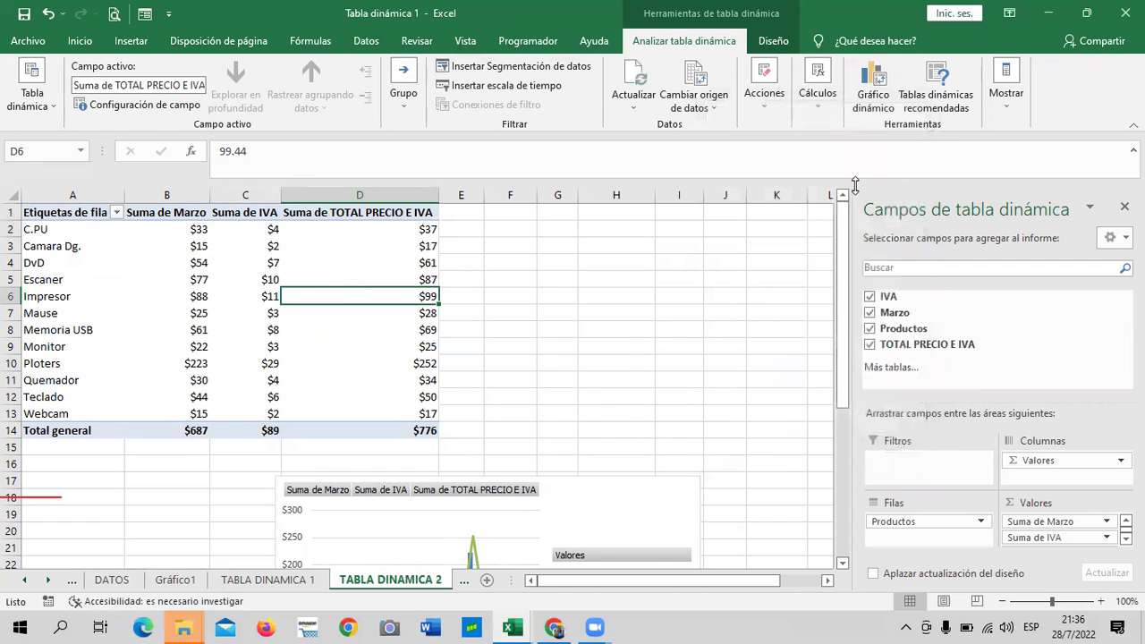
left_click(319, 213)
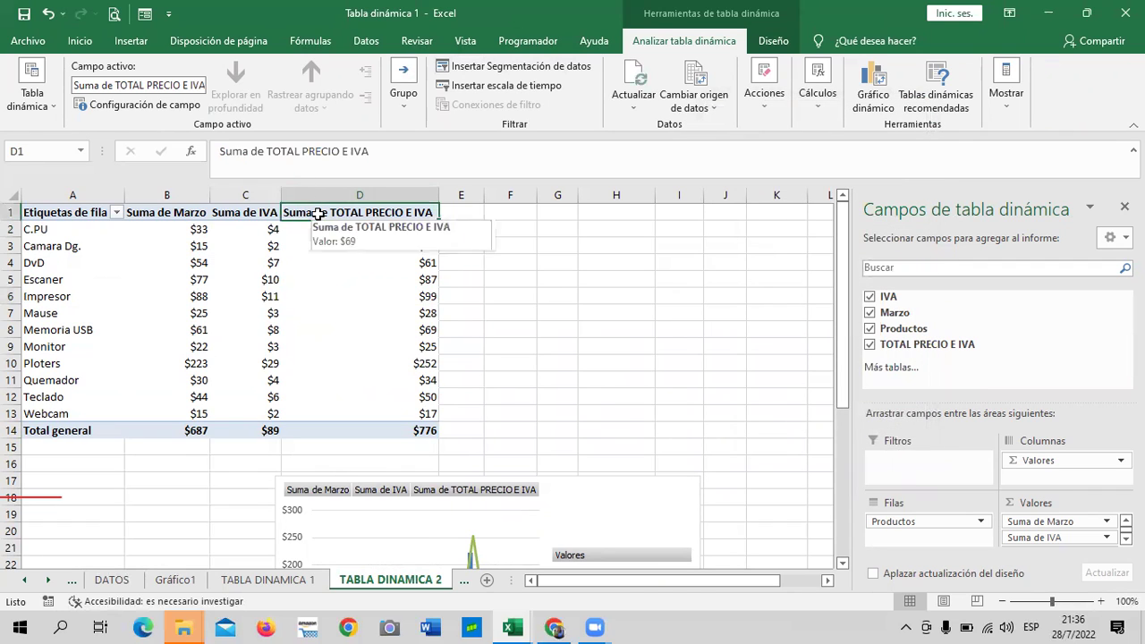
left_click(232, 213)
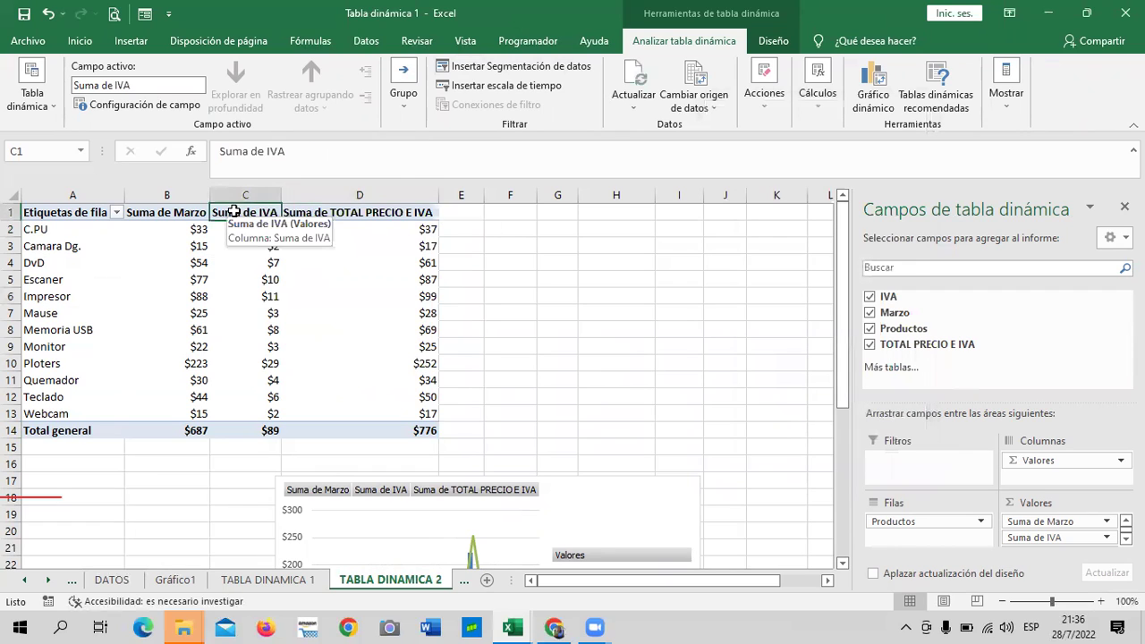
mouse_move(359, 346)
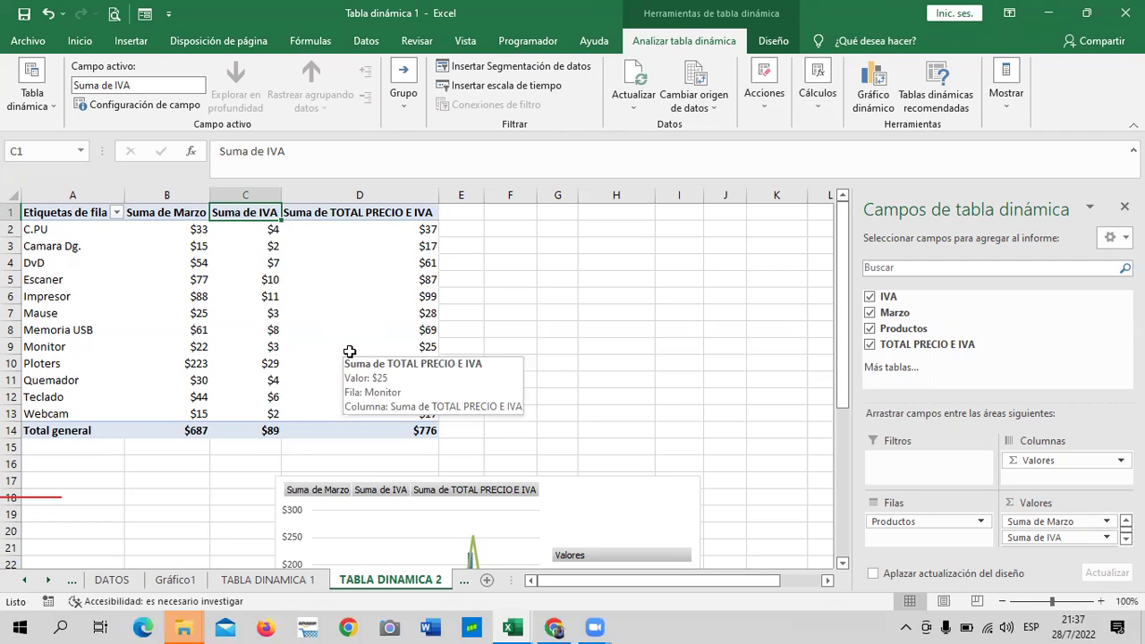
left_click(349, 261)
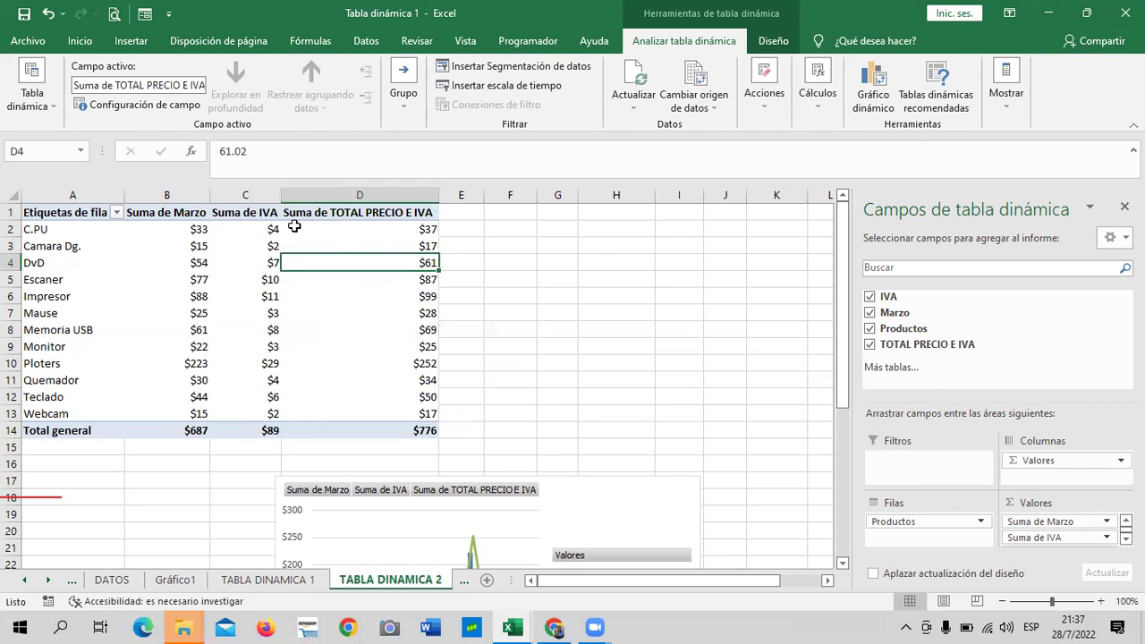
left_click(555, 376)
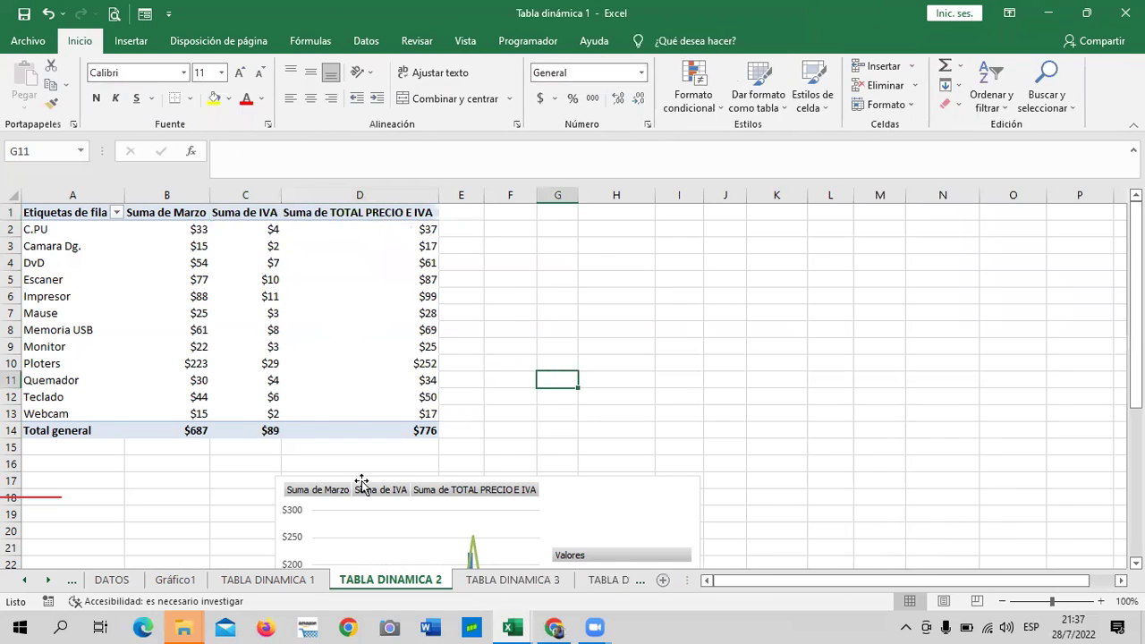
left_click(473, 579)
Select a sales cell inside the TABLA DINAMICA 3 pivot table
left_click(376, 442)
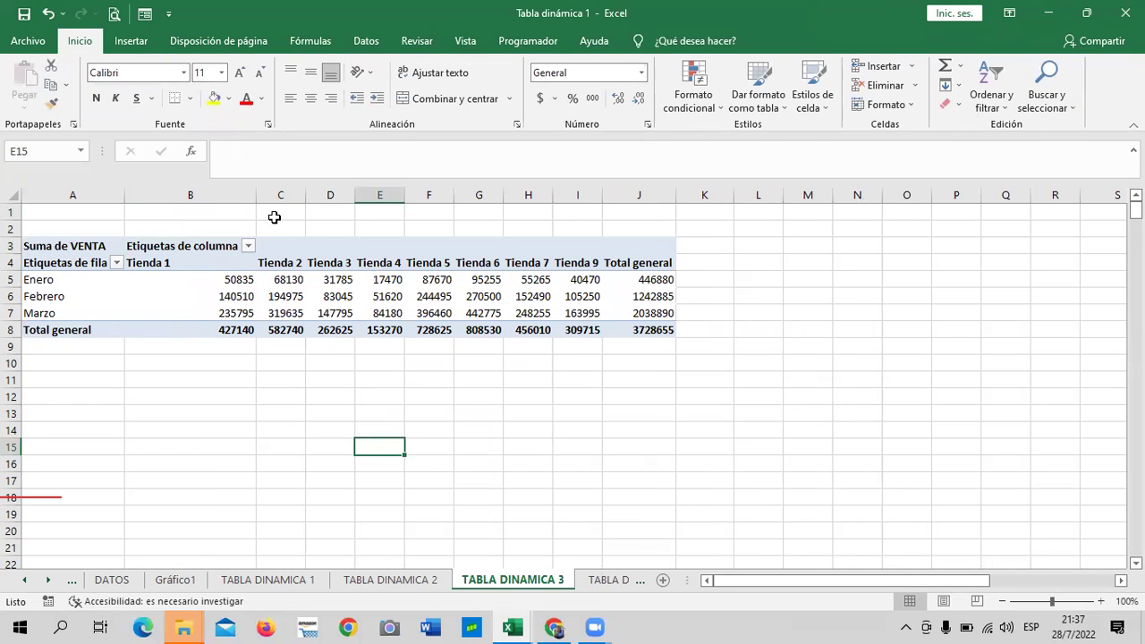
left_click(272, 295)
key("Home")
left_click(393, 298)
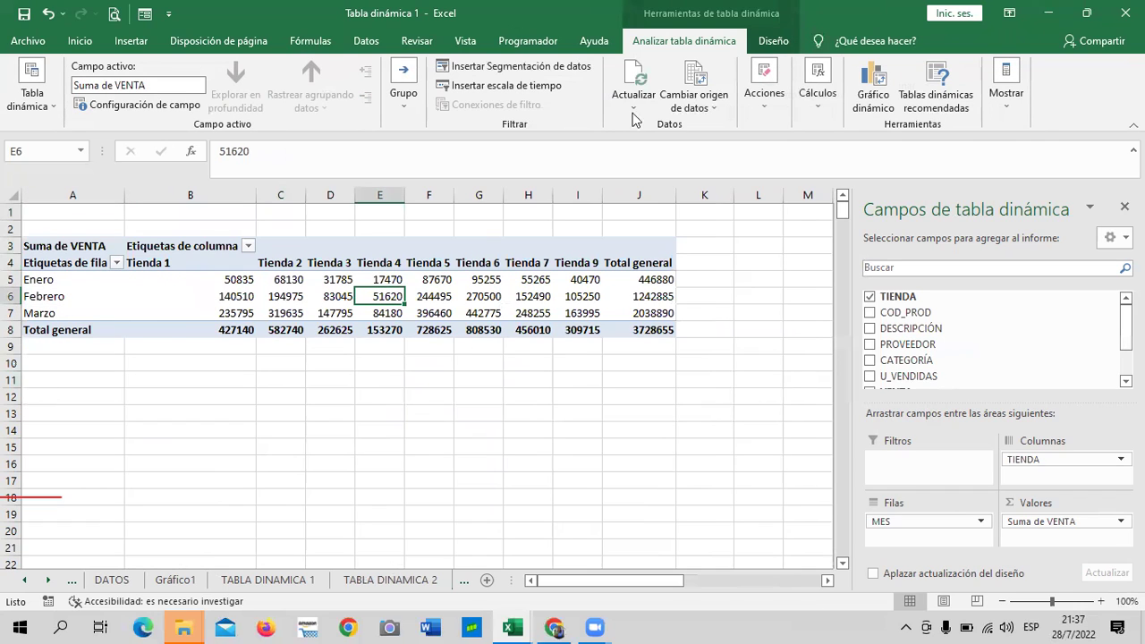
left_click(578, 304)
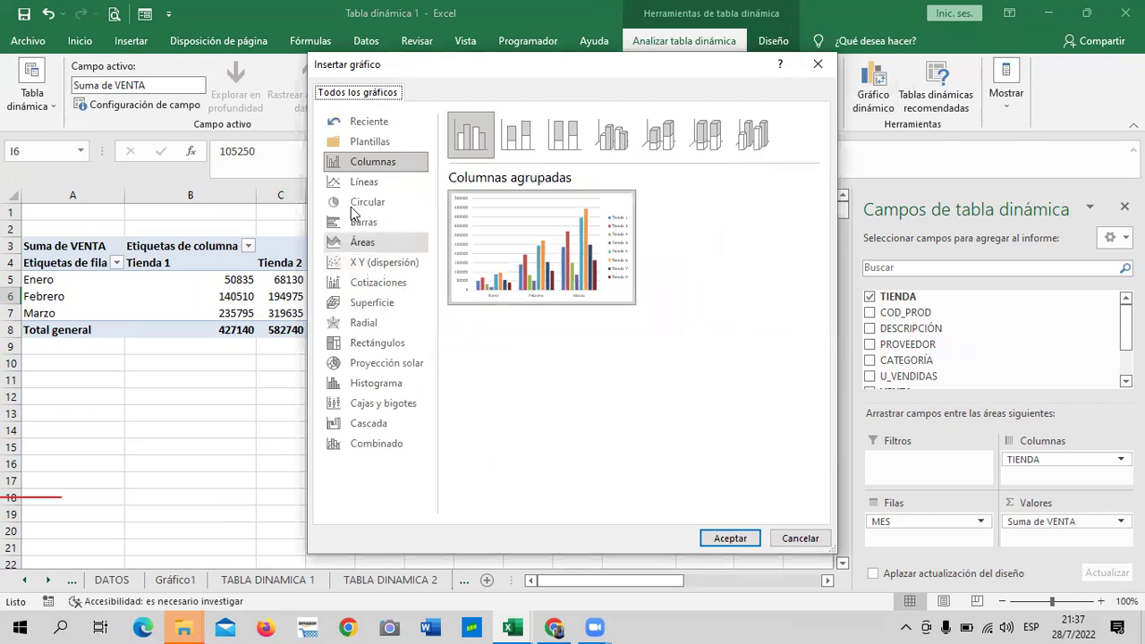
Insert a stacked line with markers pivot chart
left_click(369, 183)
mouse_move(542, 251)
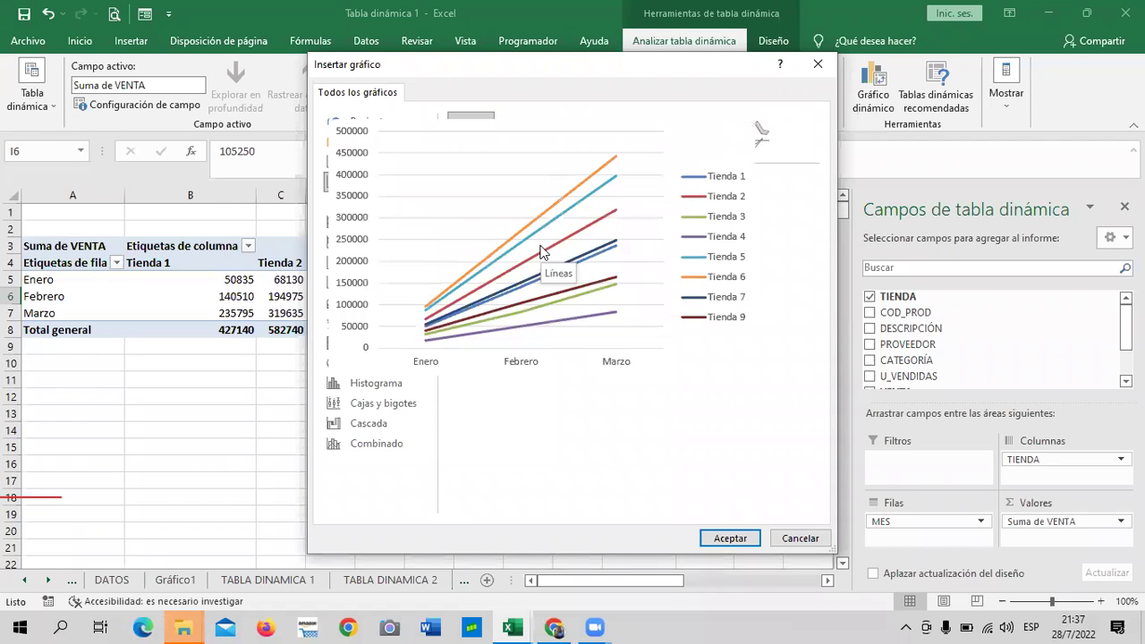
left_click(620, 137)
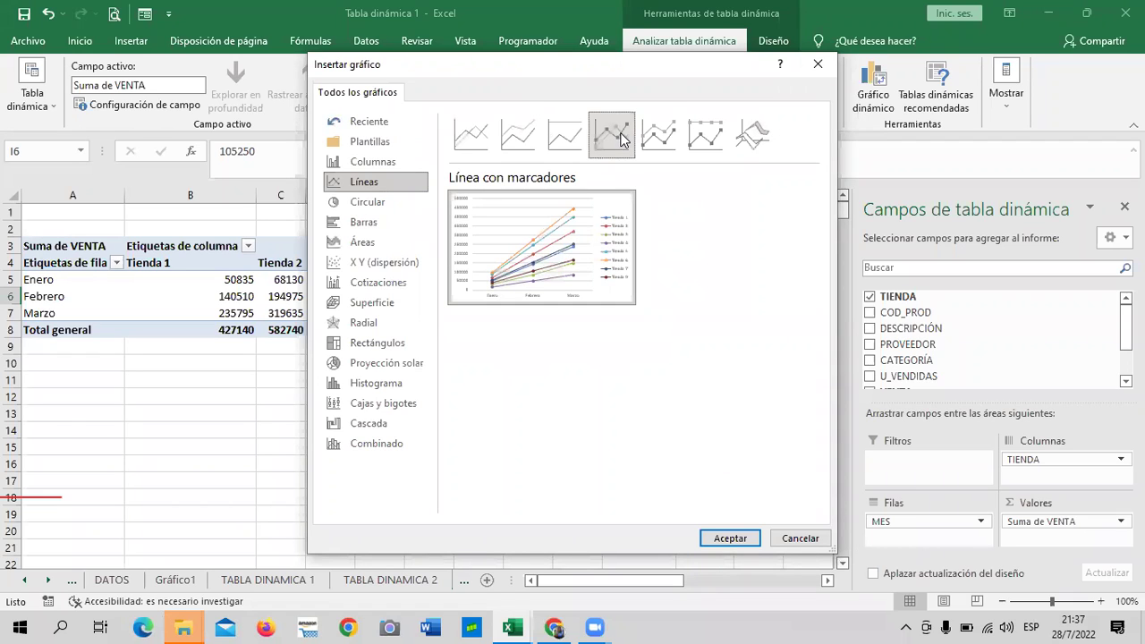
left_click(654, 123)
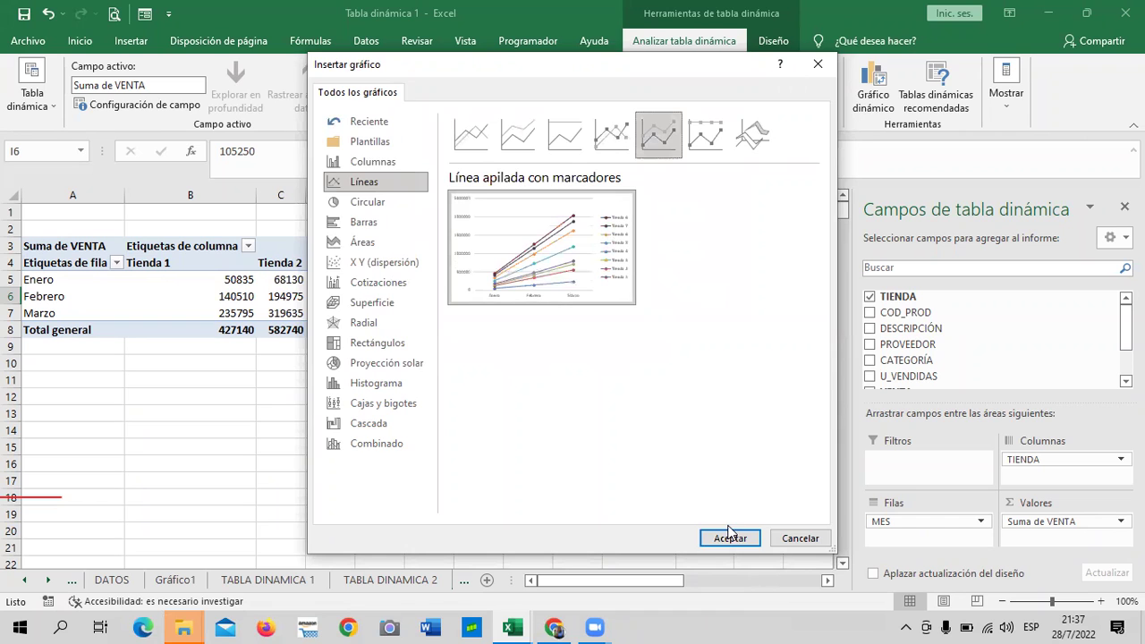
left_click(729, 537)
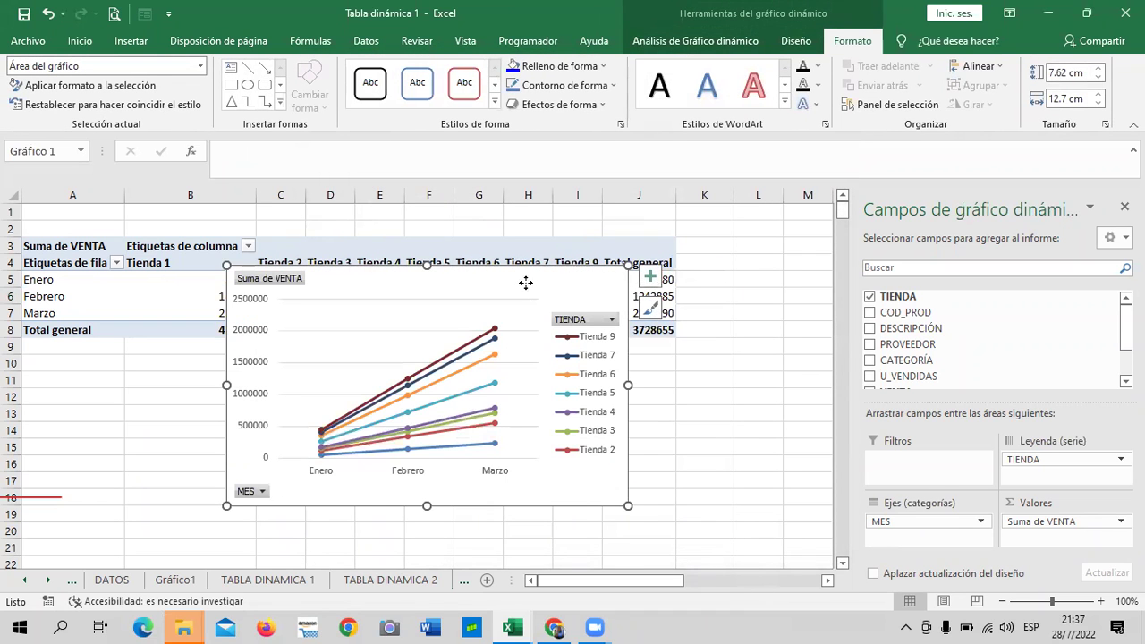
left_click_drag(527, 291, 535, 383)
scroll(535, 383, "down", 2)
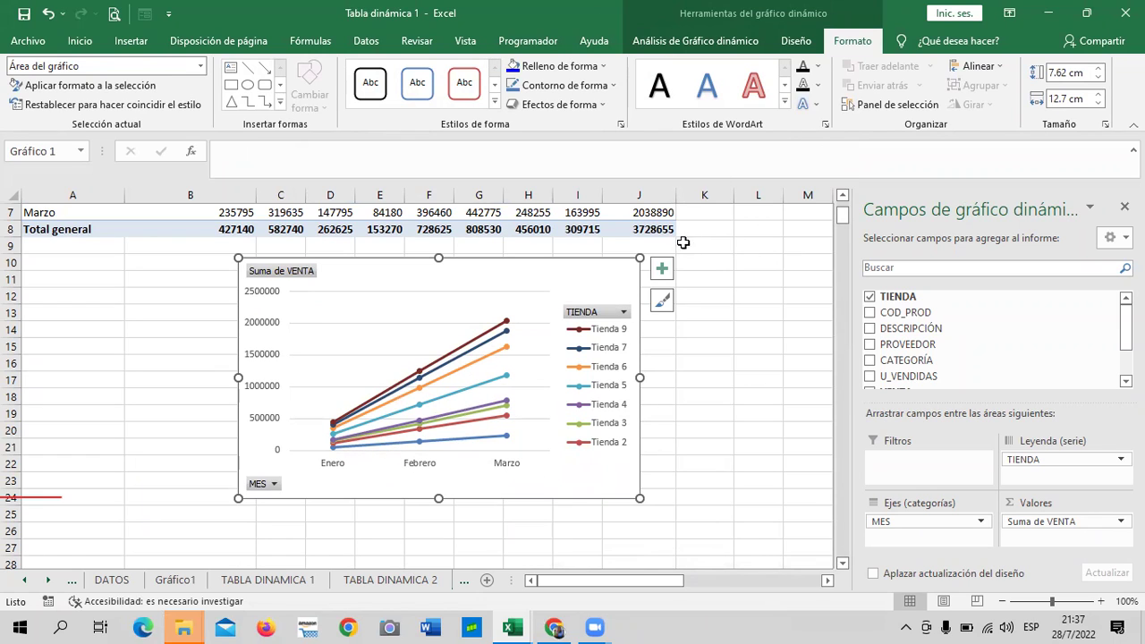
left_click(796, 40)
left_click(842, 101)
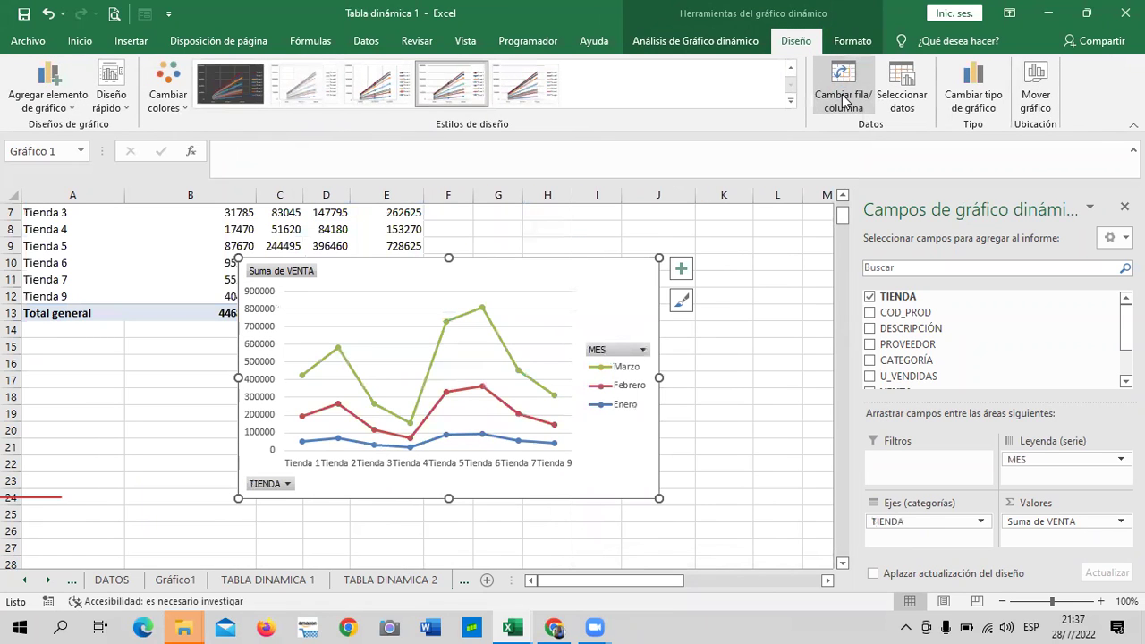
left_click_drag(581, 278, 600, 361)
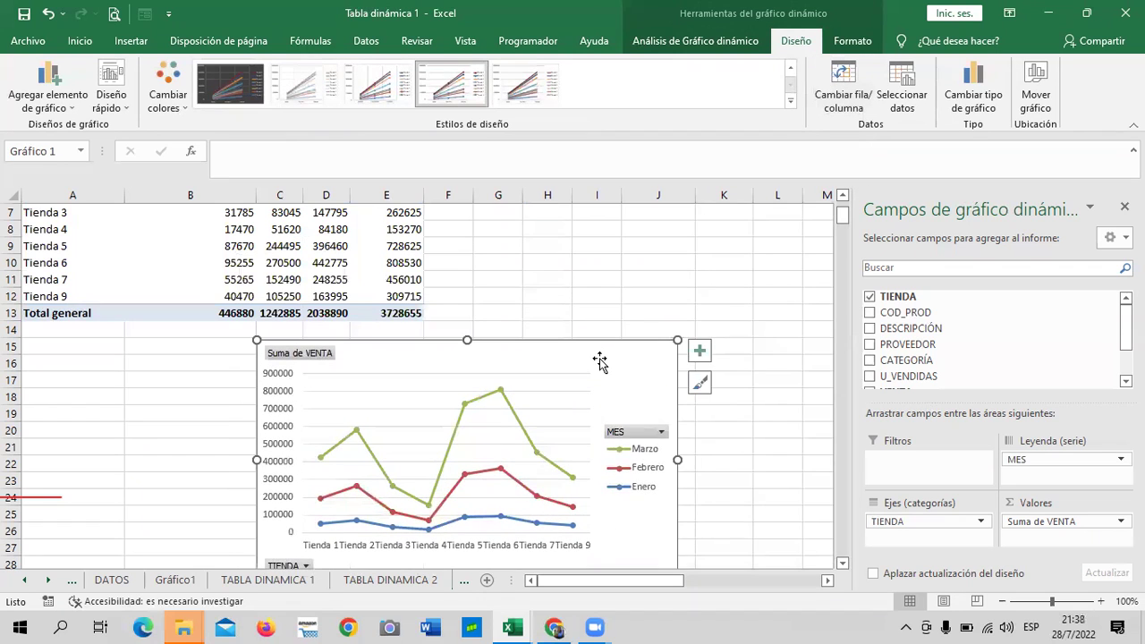
scroll(600, 361, "down", 2)
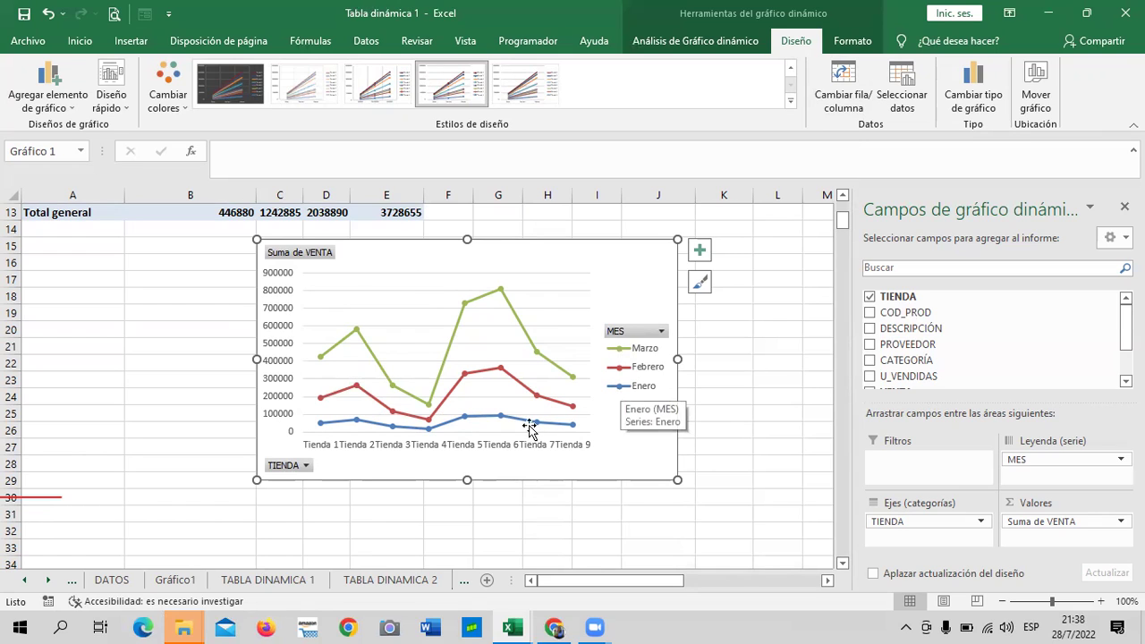
mouse_move(353, 445)
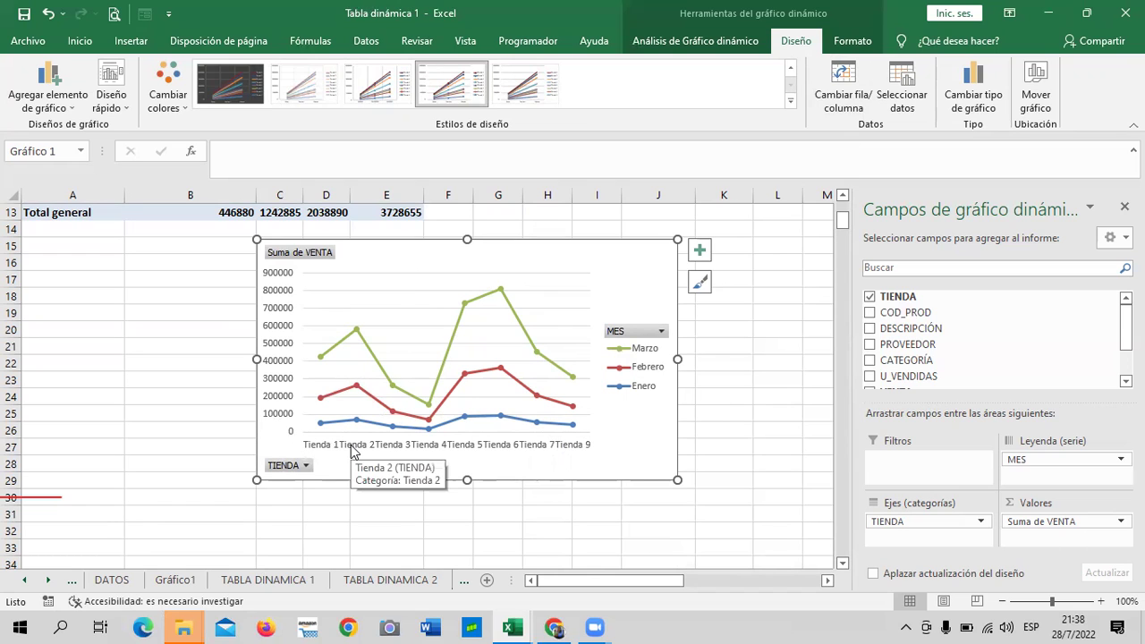
scroll(351, 454, "up", 2)
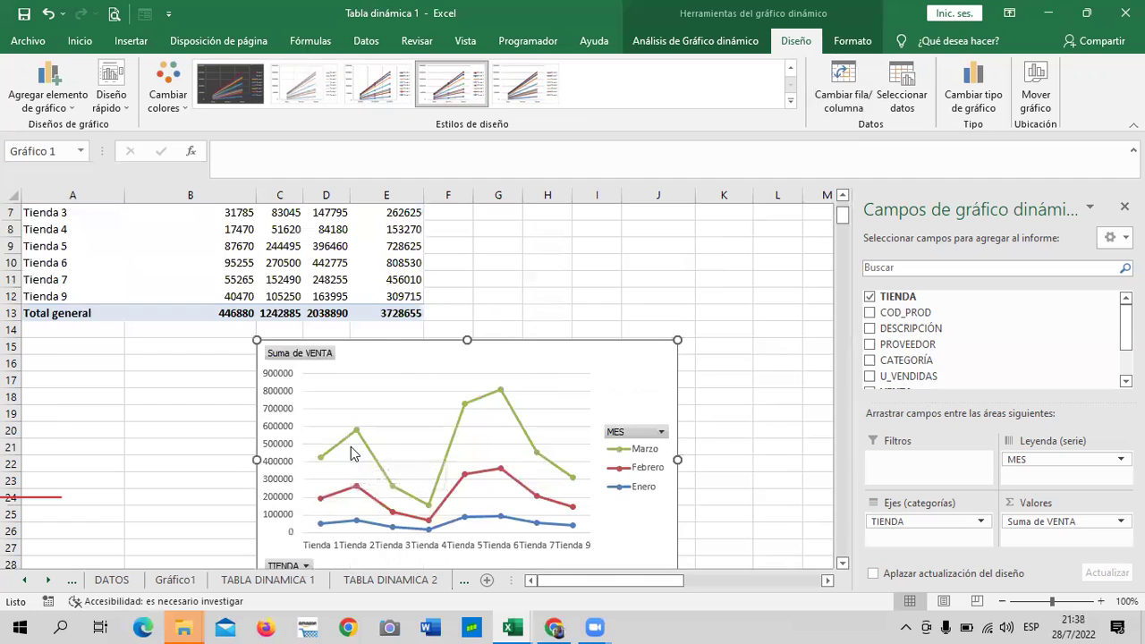
scroll(351, 454, "up", 2)
scroll(350, 453, "up", 1)
scroll(350, 454, "down", 3)
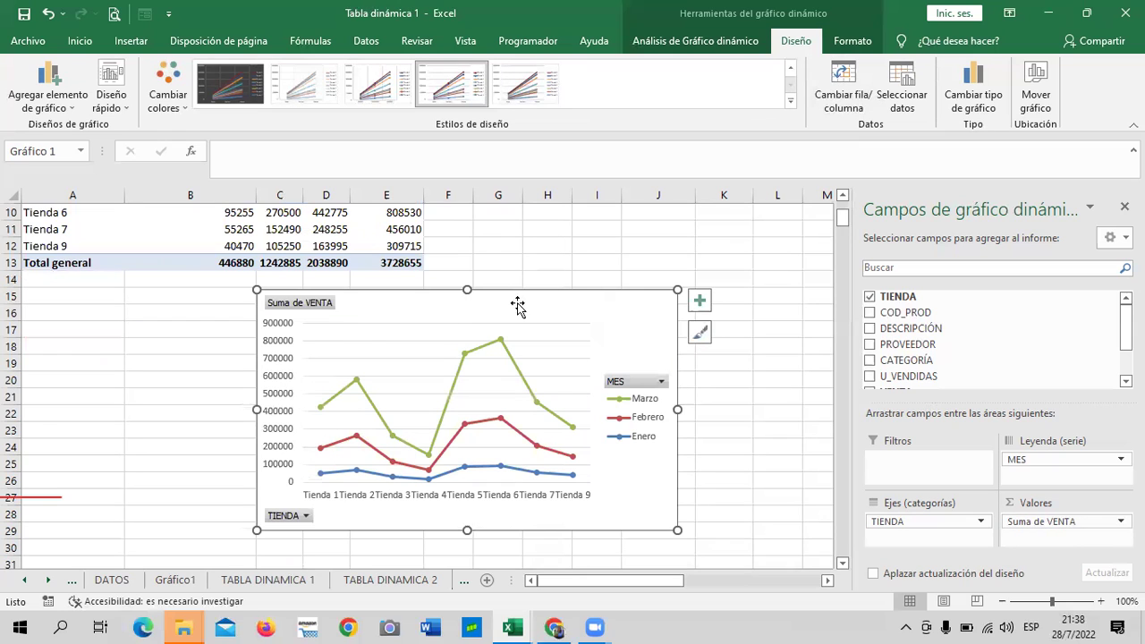
left_click(313, 304)
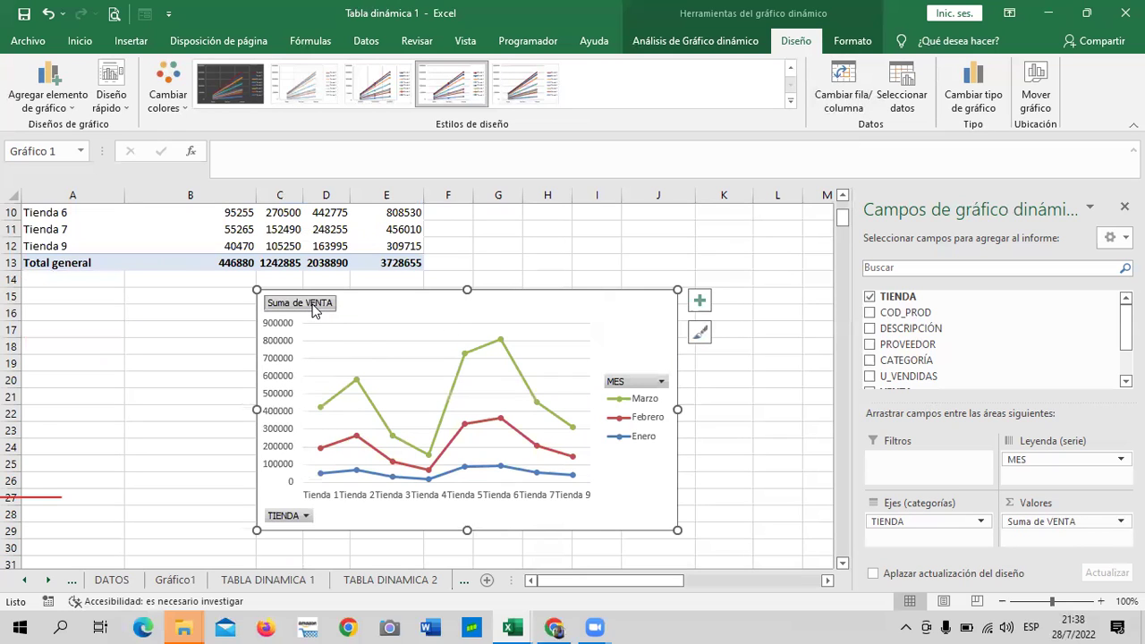
Filter the TIENDA field to keep only Tienda 1, 2, 4 and 5
left_click(305, 516)
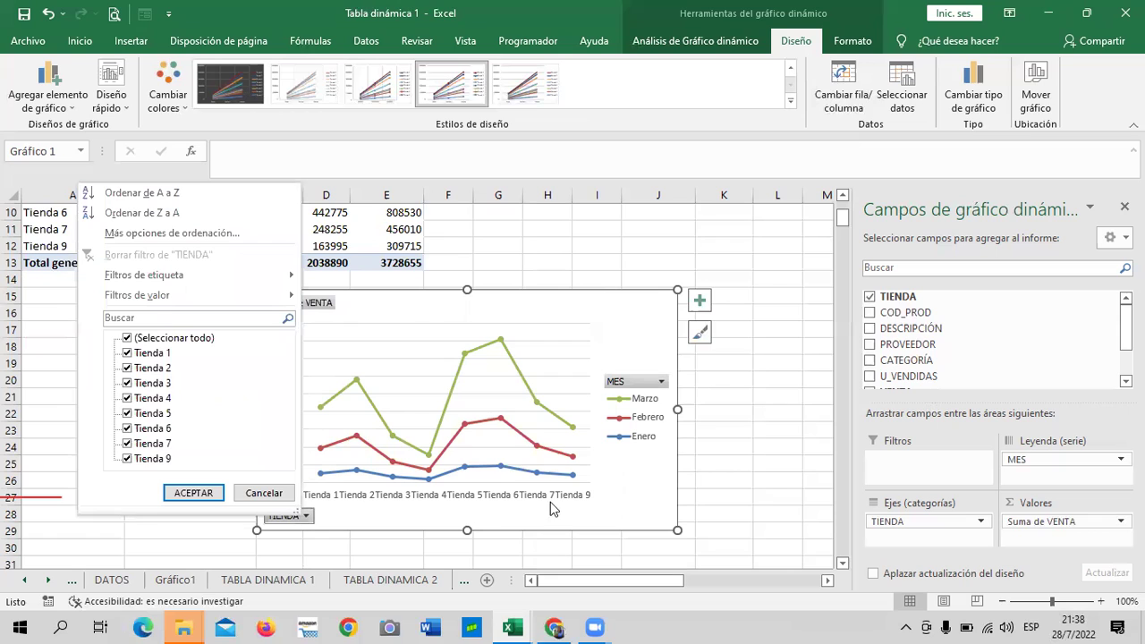
key("space")
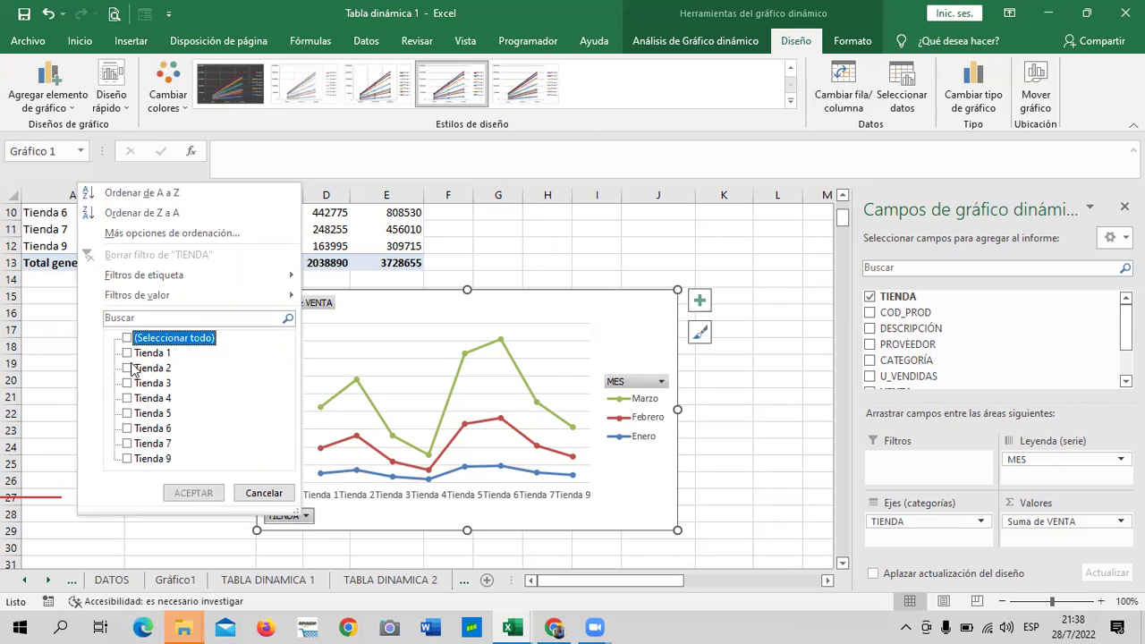
left_click(127, 354)
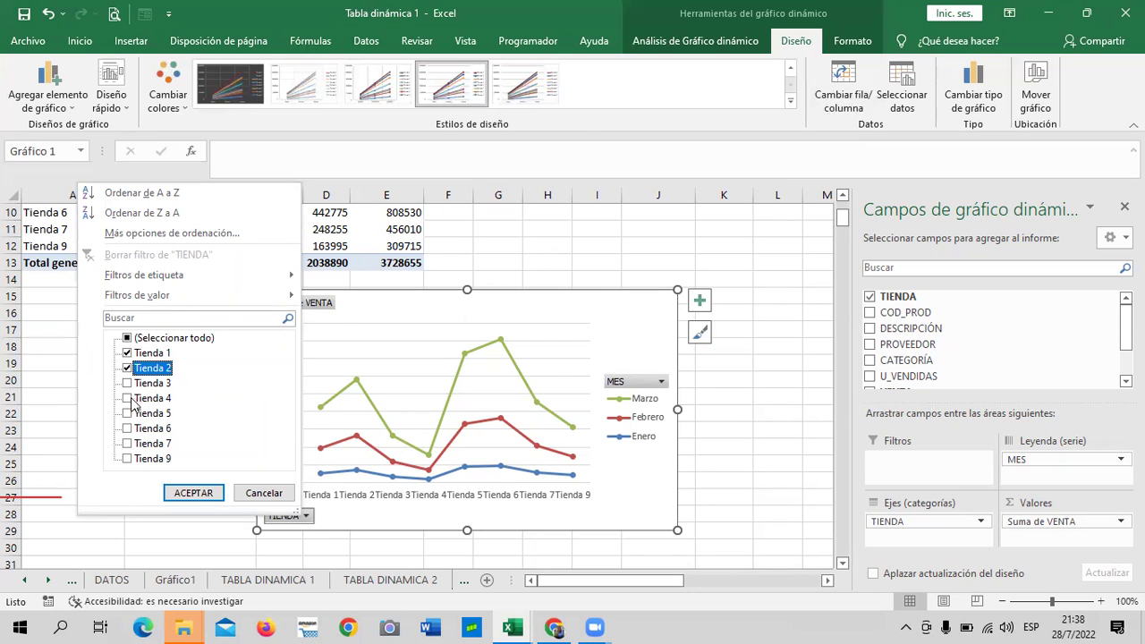
left_click(129, 400)
left_click(129, 414)
left_click(189, 493)
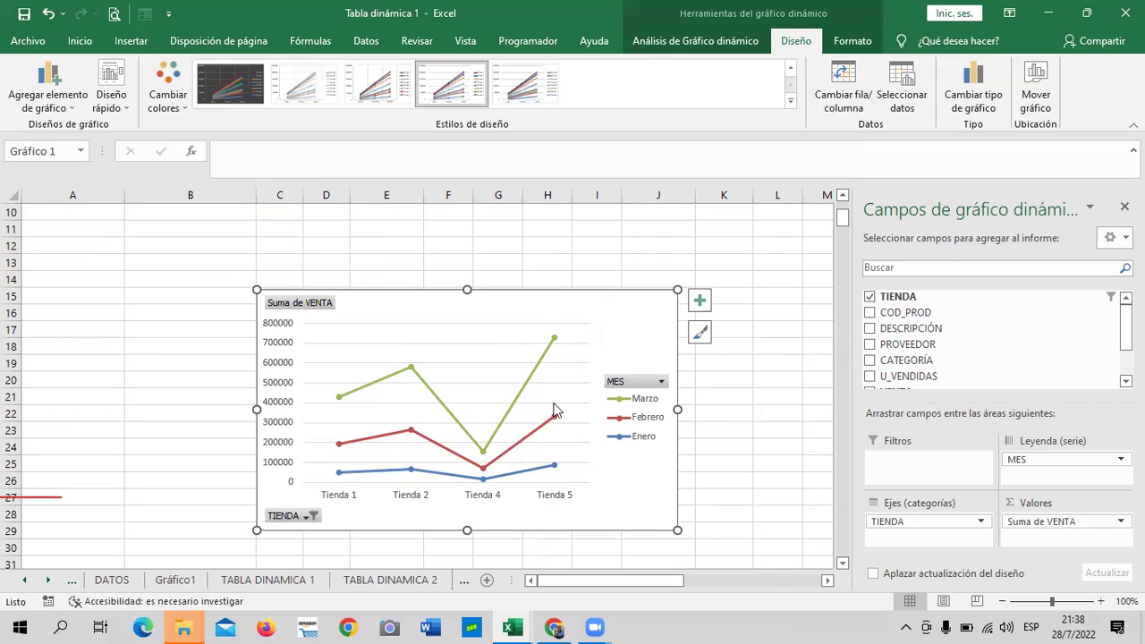
Open the MES filter list and close it without changes
left_click(663, 382)
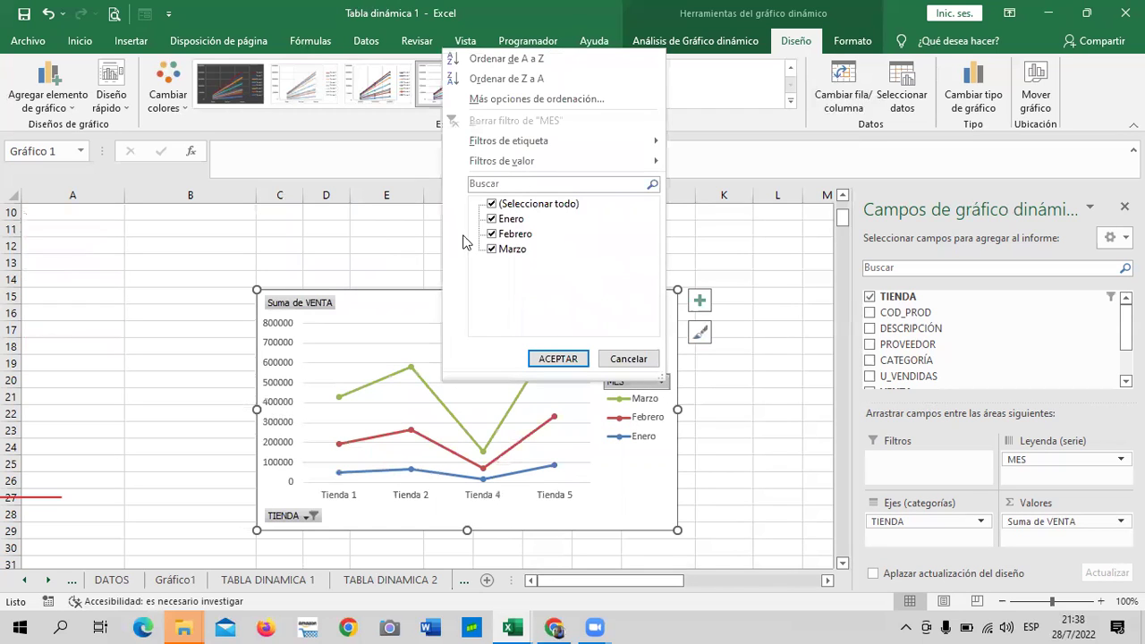
left_click(621, 359)
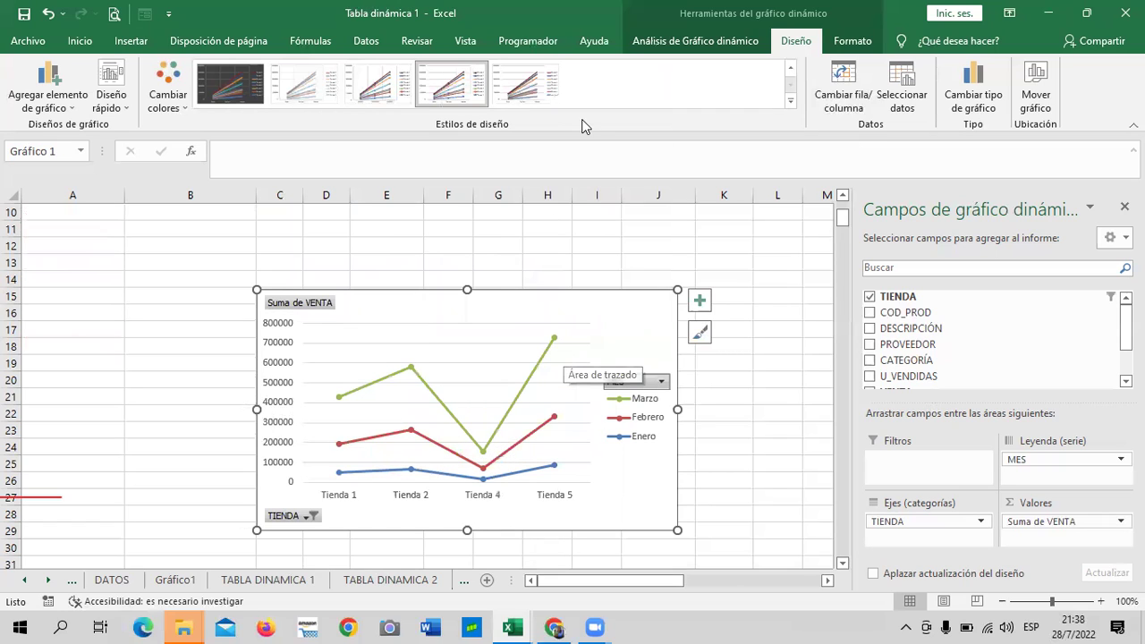
scroll(510, 68, "up", 1)
Insert slicers for TIENDA, U_VENDIDAS and MES on the line chart sheet
left_click(510, 70)
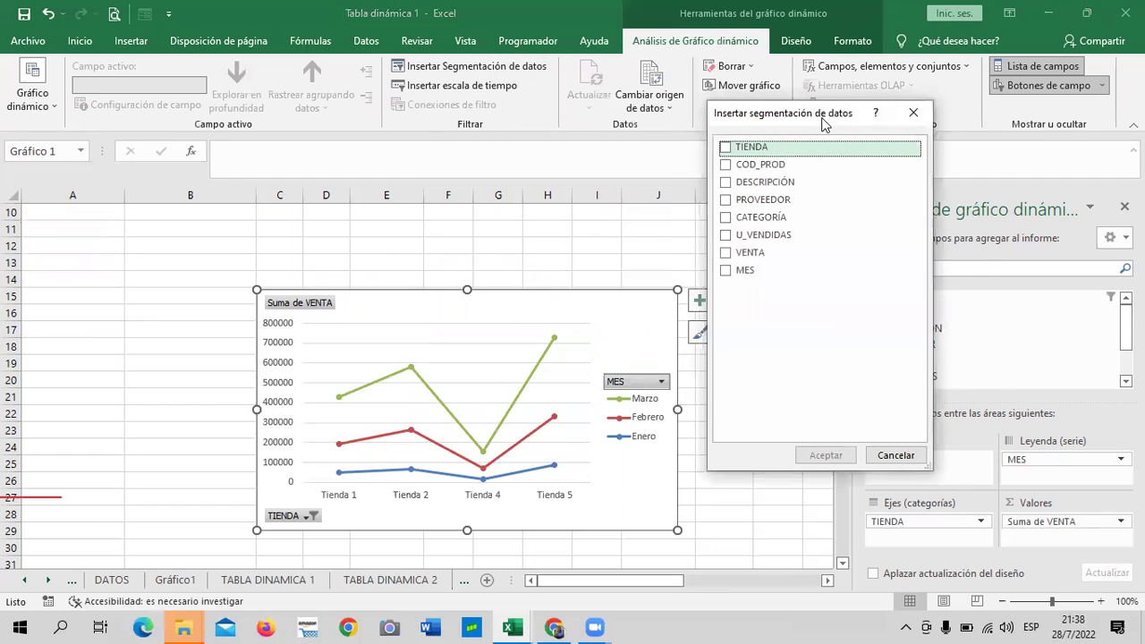
left_click_drag(823, 124, 868, 136)
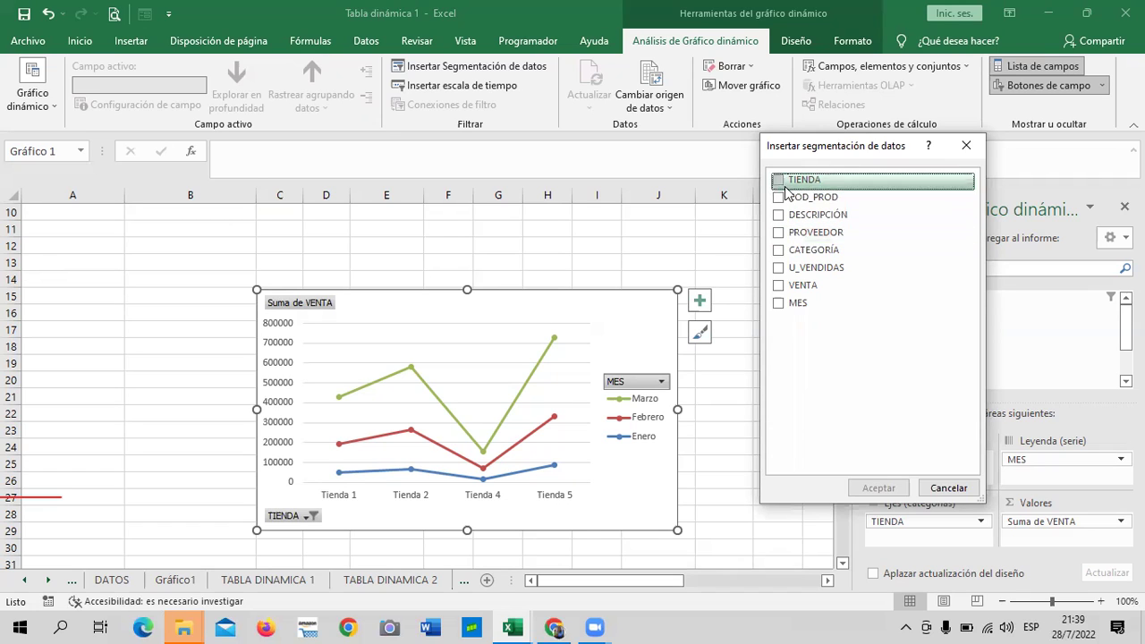
left_click(778, 179)
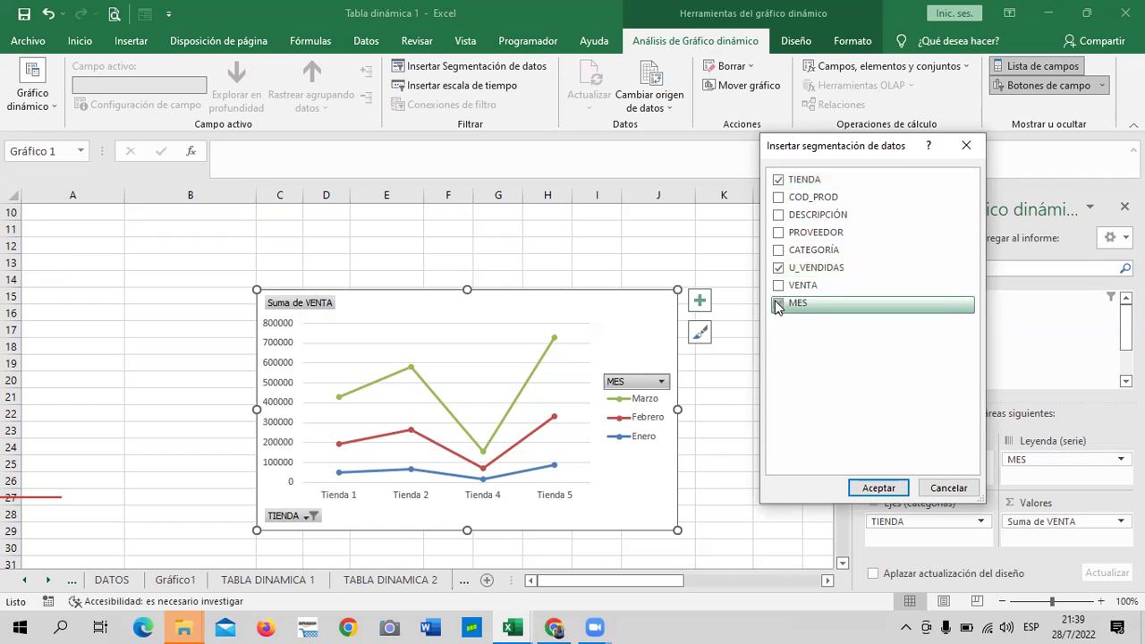
left_click(777, 305)
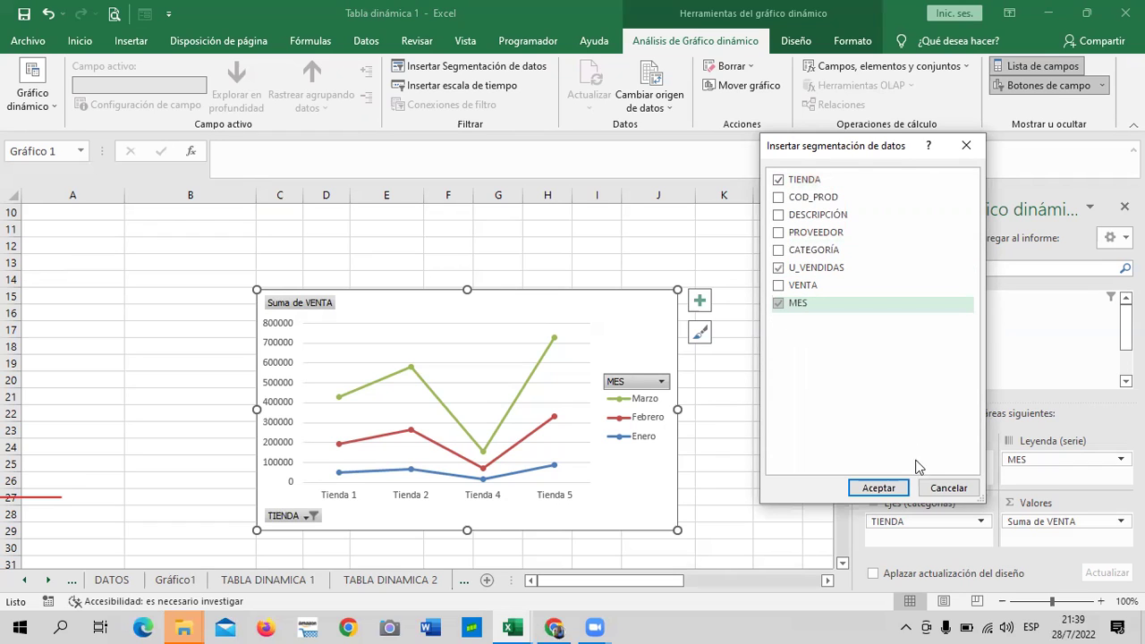
left_click(870, 488)
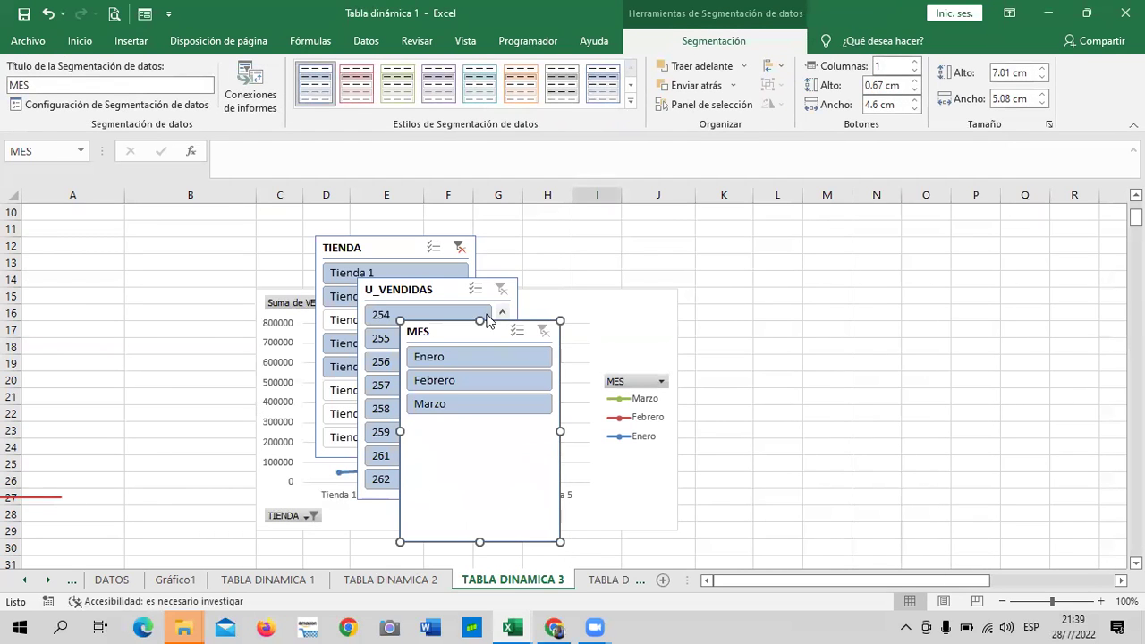
Place the MES and U_VENDIDAS slicers right of the chart and TIENDA on its left
left_click_drag(470, 330, 1024, 292)
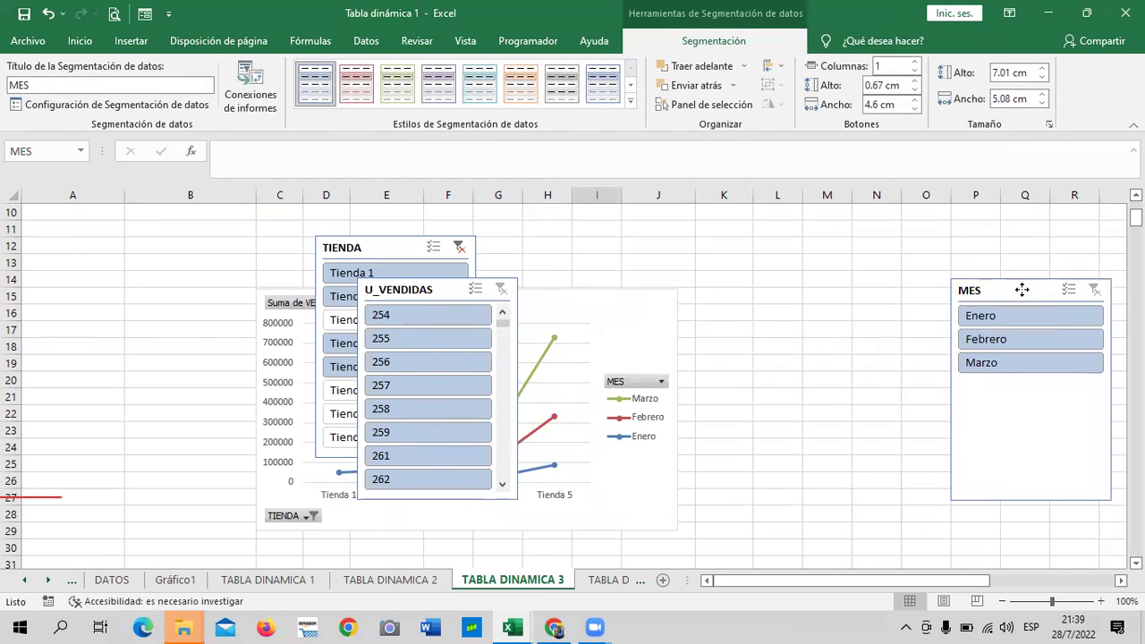
left_click_drag(436, 290, 842, 291)
left_click_drag(311, 257, 135, 298)
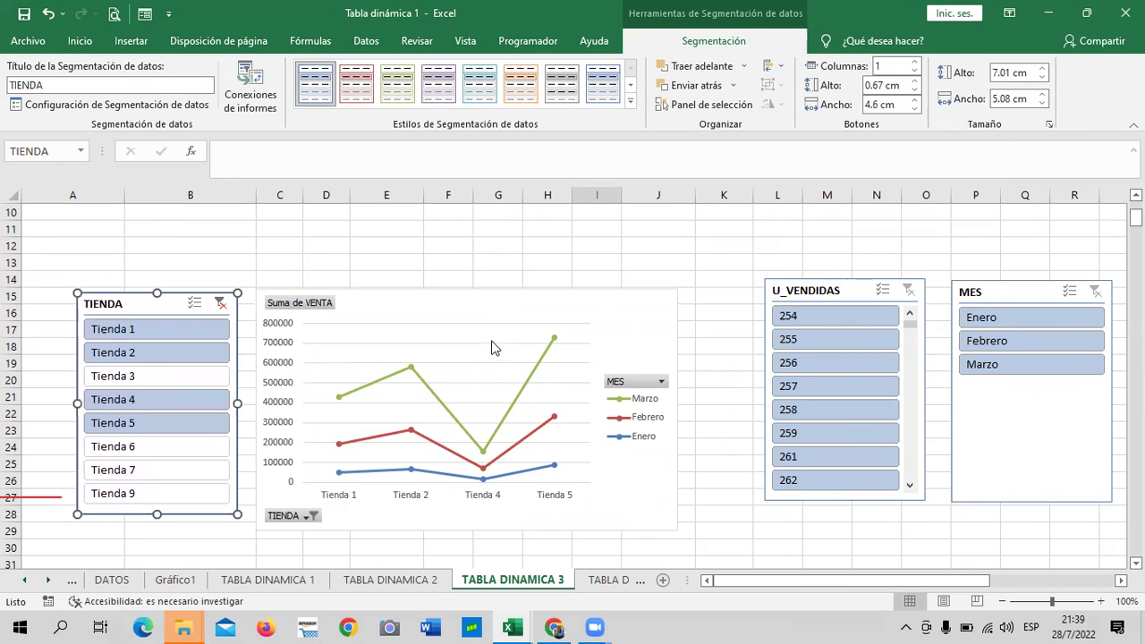
left_click(629, 318)
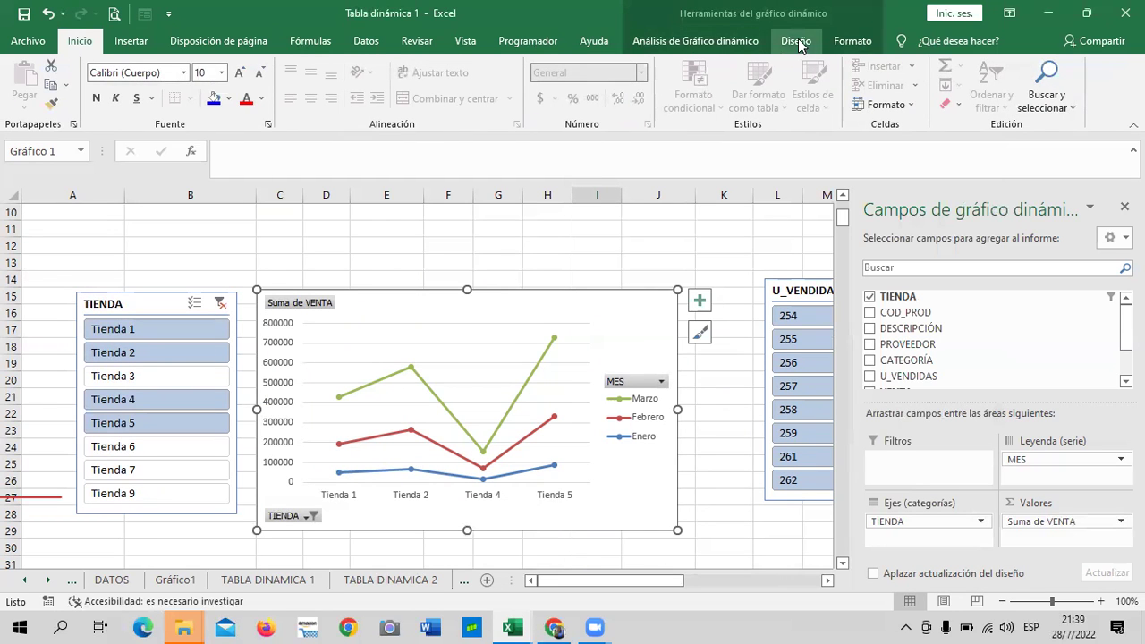
left_click(795, 41)
left_click(853, 41)
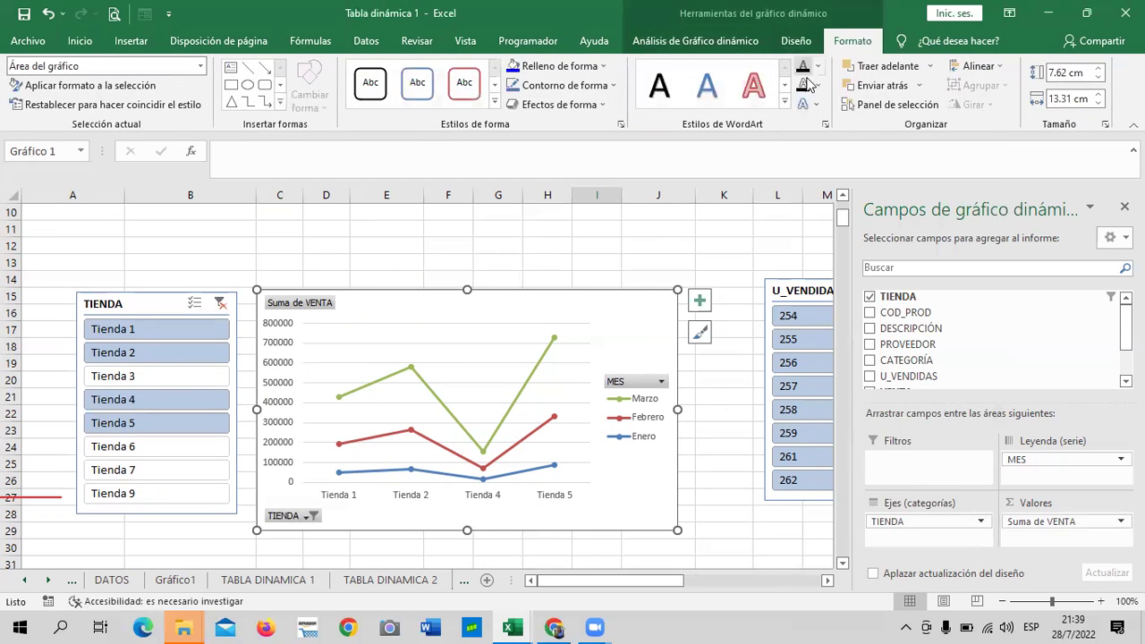
Apply the black shape style with light lines to the pivot chart
left_click(494, 101)
left_click(374, 179)
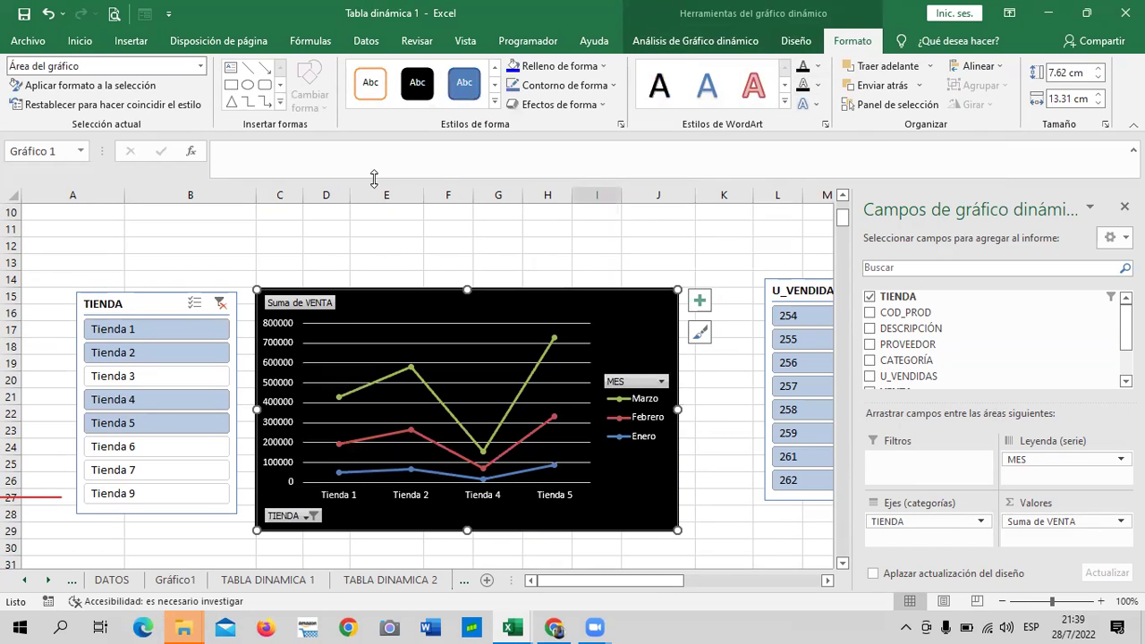
left_click(539, 241)
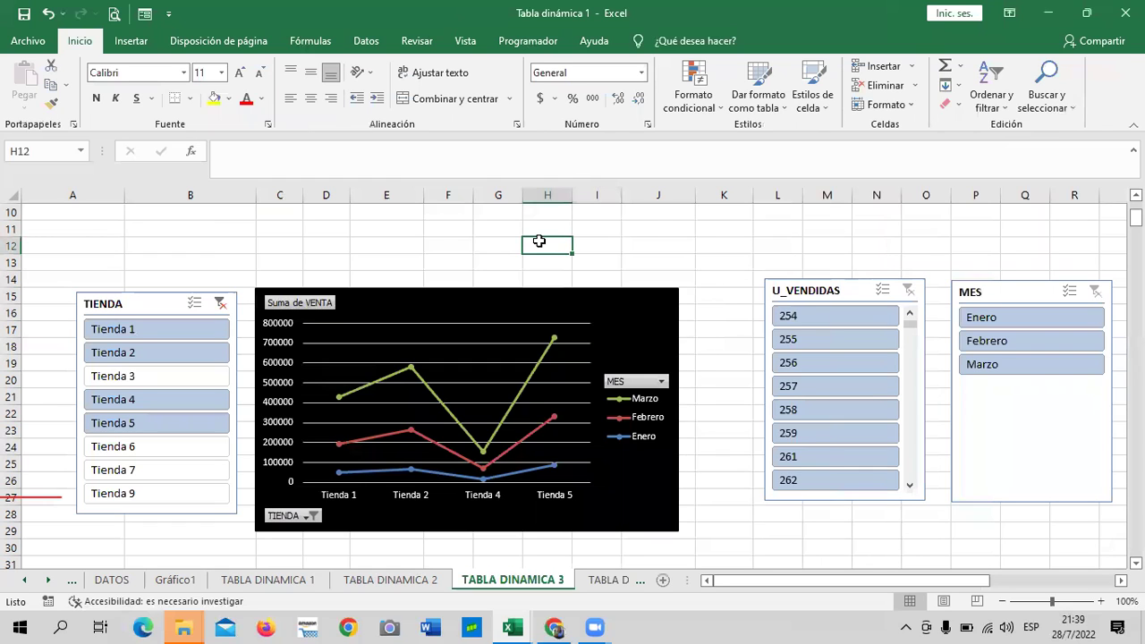
Browse TIENDA slicer styles, cancel a new style, and nudge the chart slightly up and right
left_click(159, 305)
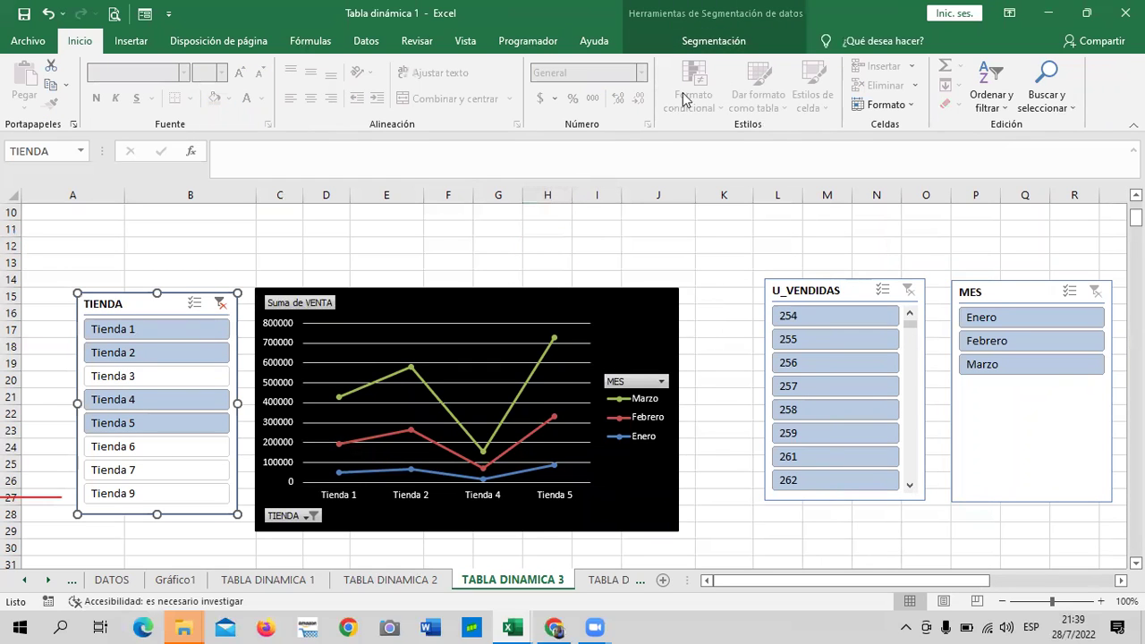
left_click(743, 45)
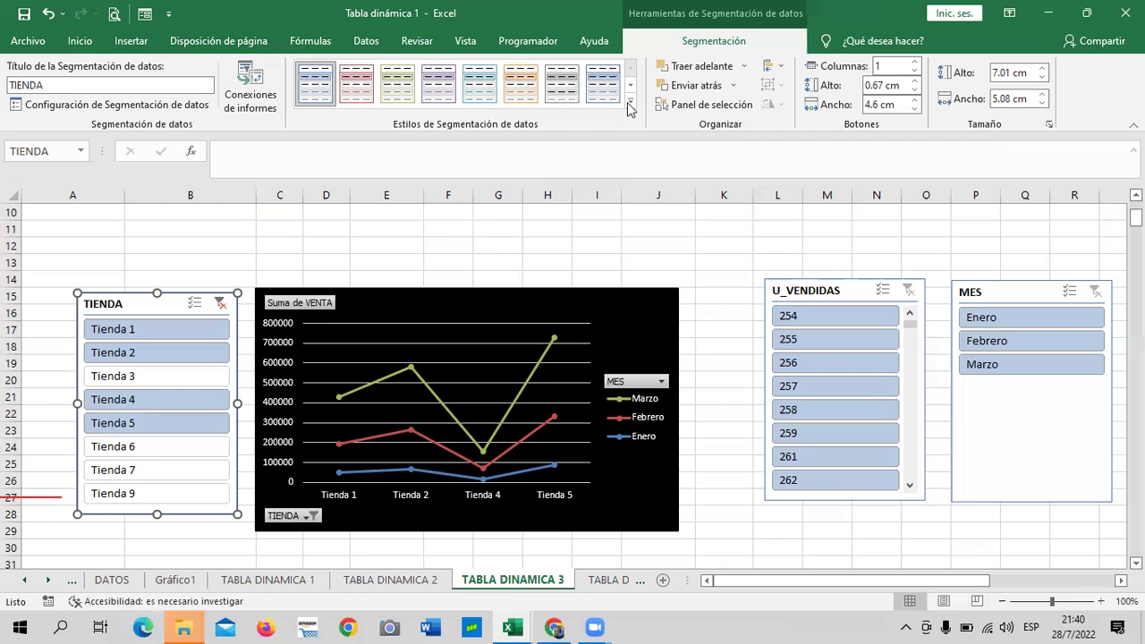
left_click(632, 105)
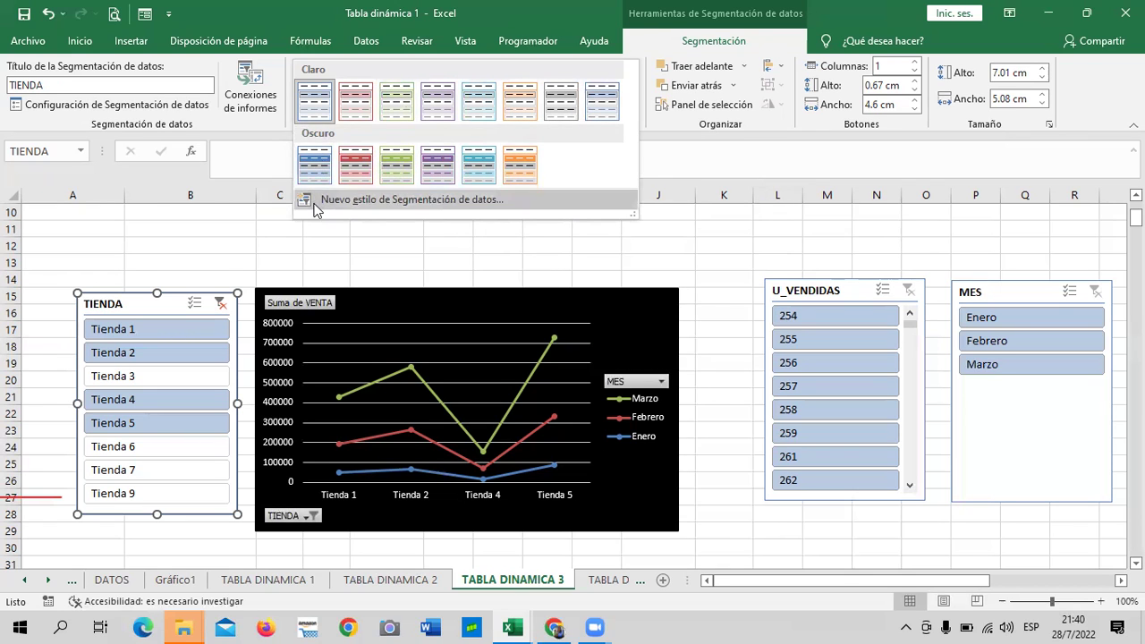
left_click(353, 200)
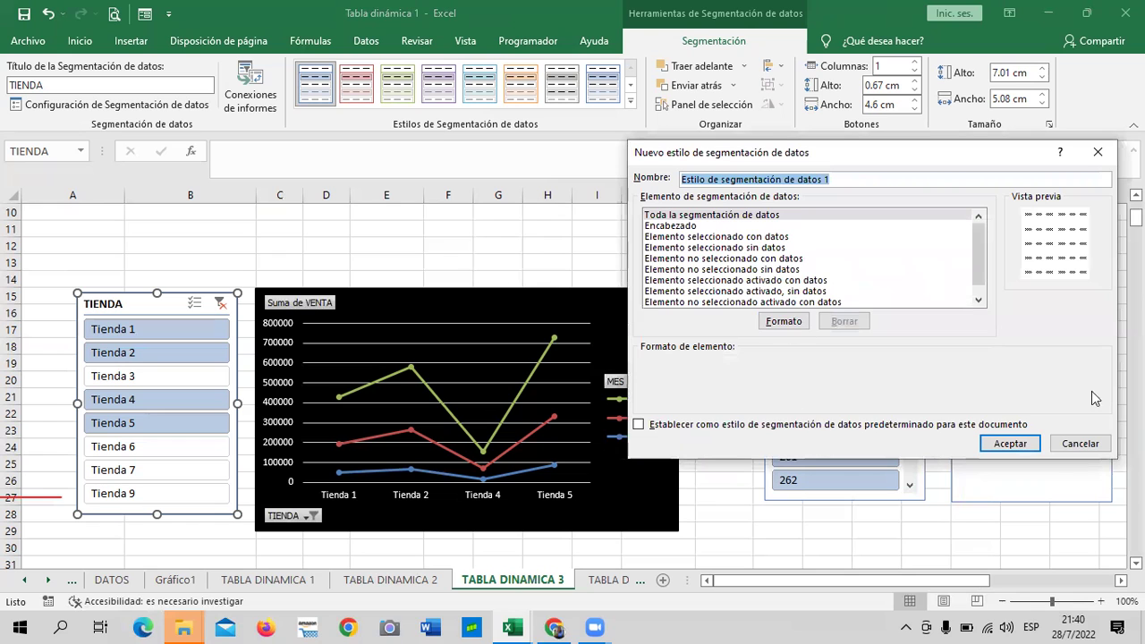
left_click(1080, 443)
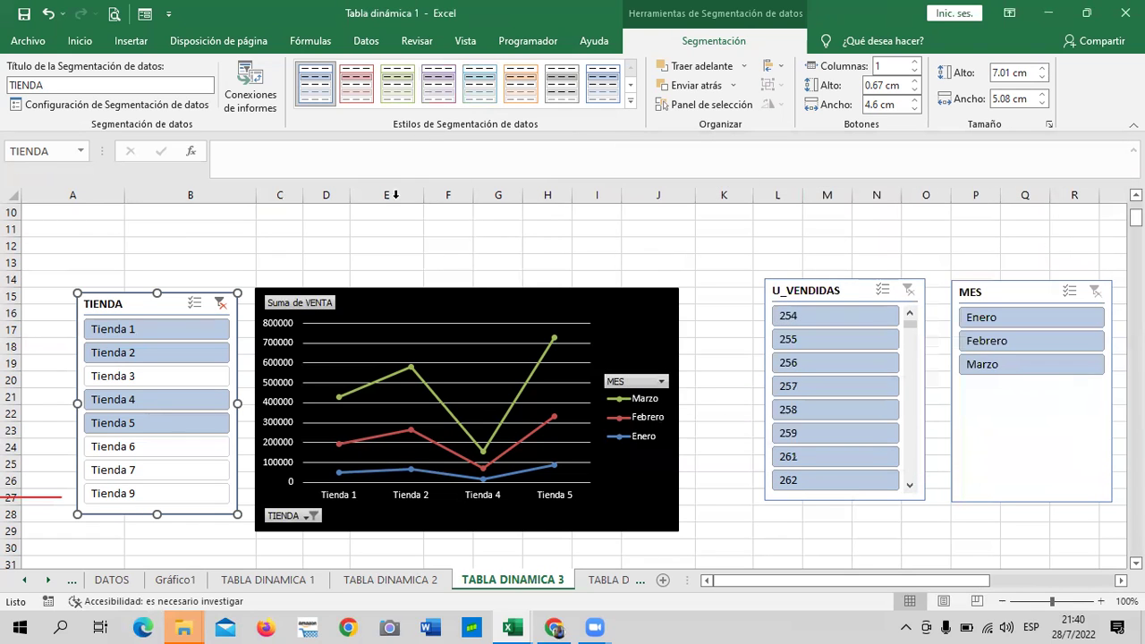
left_click_drag(519, 294, 532, 281)
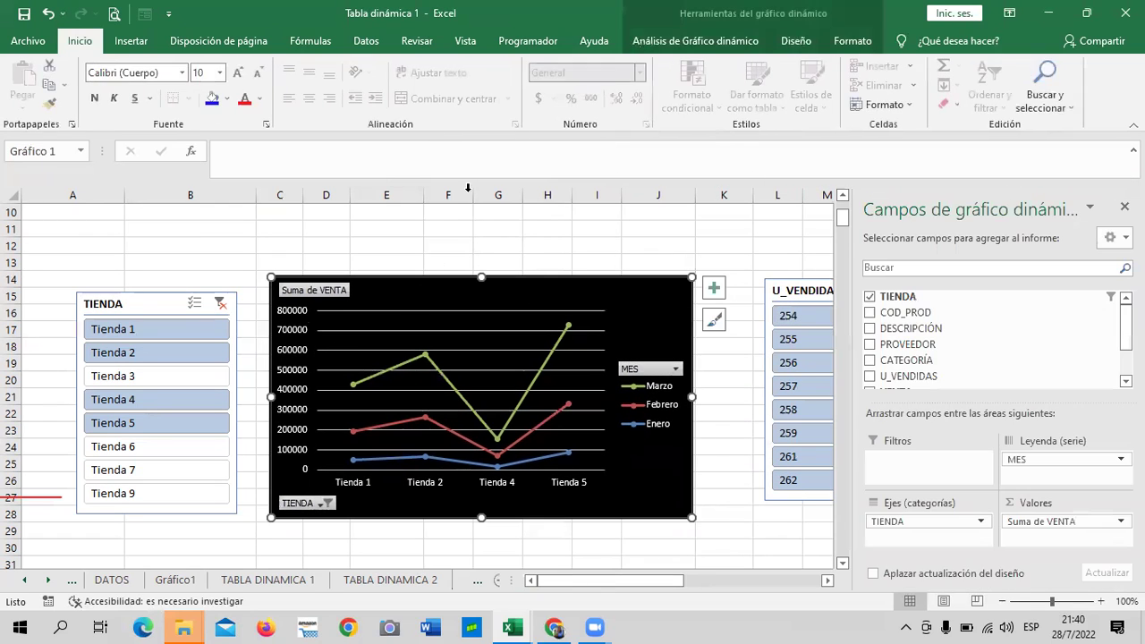
left_click(765, 231)
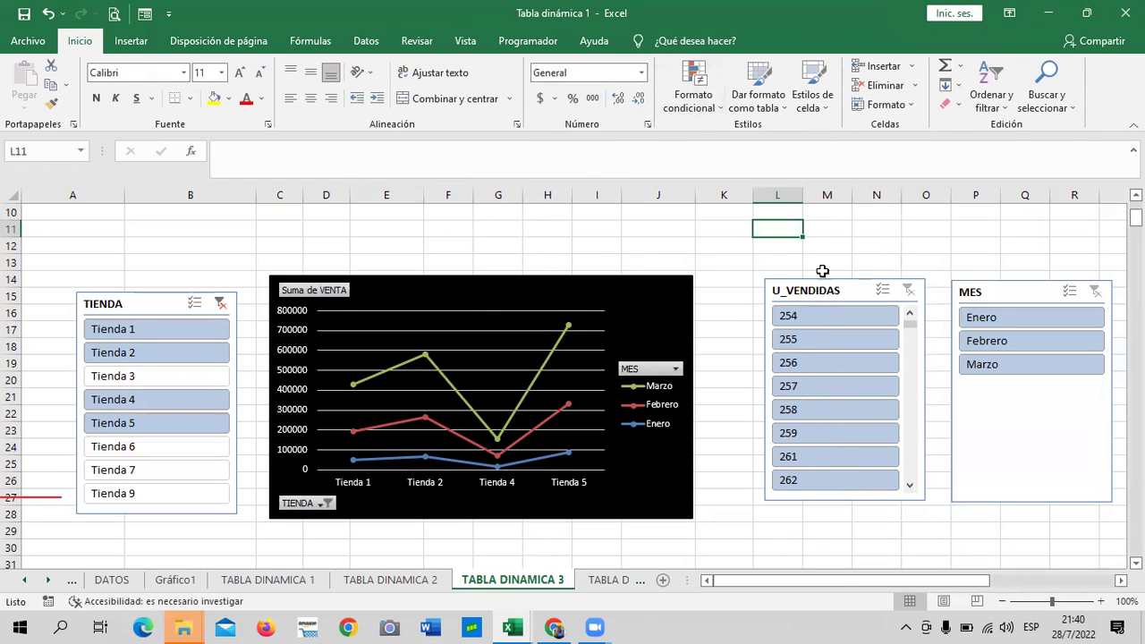
left_click(828, 296)
left_click(714, 47)
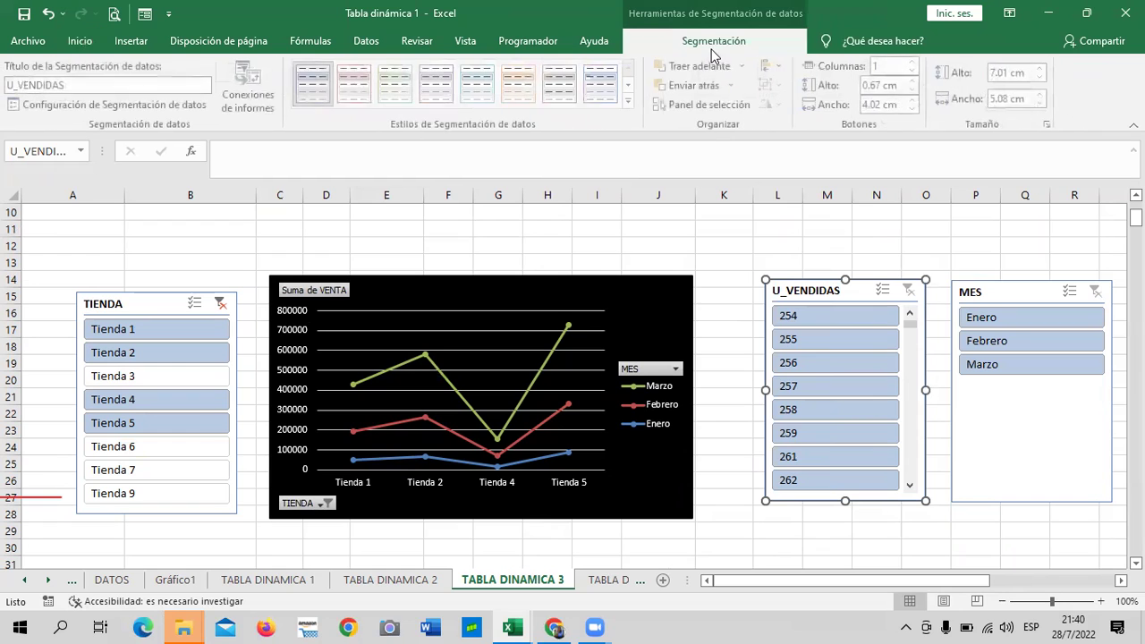
left_click(629, 101)
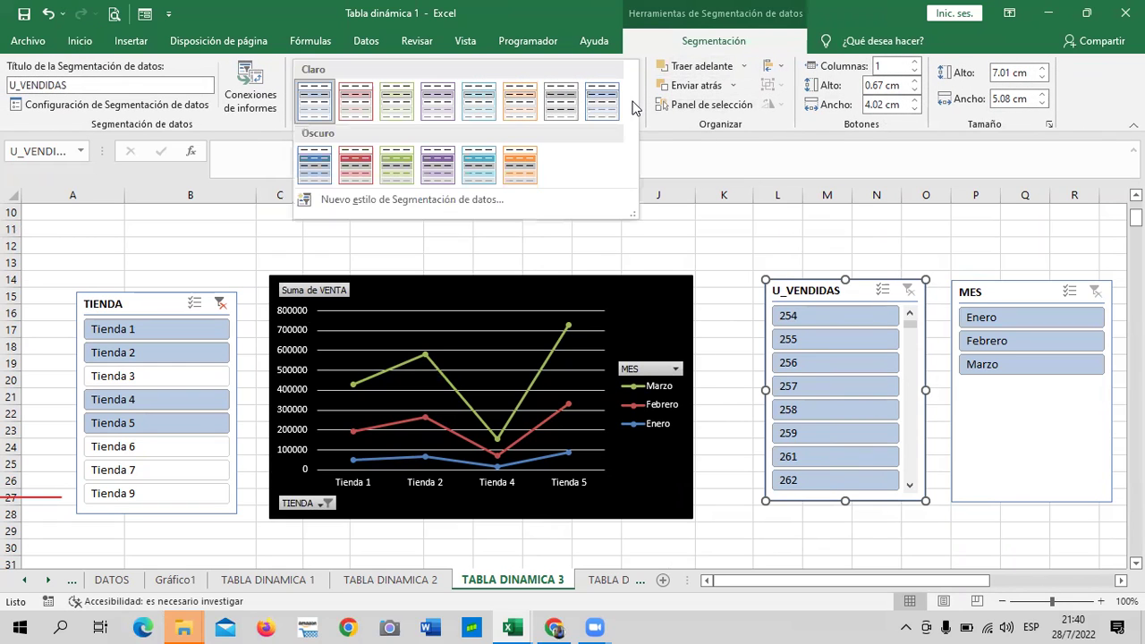
left_click(560, 106)
left_click(1029, 417)
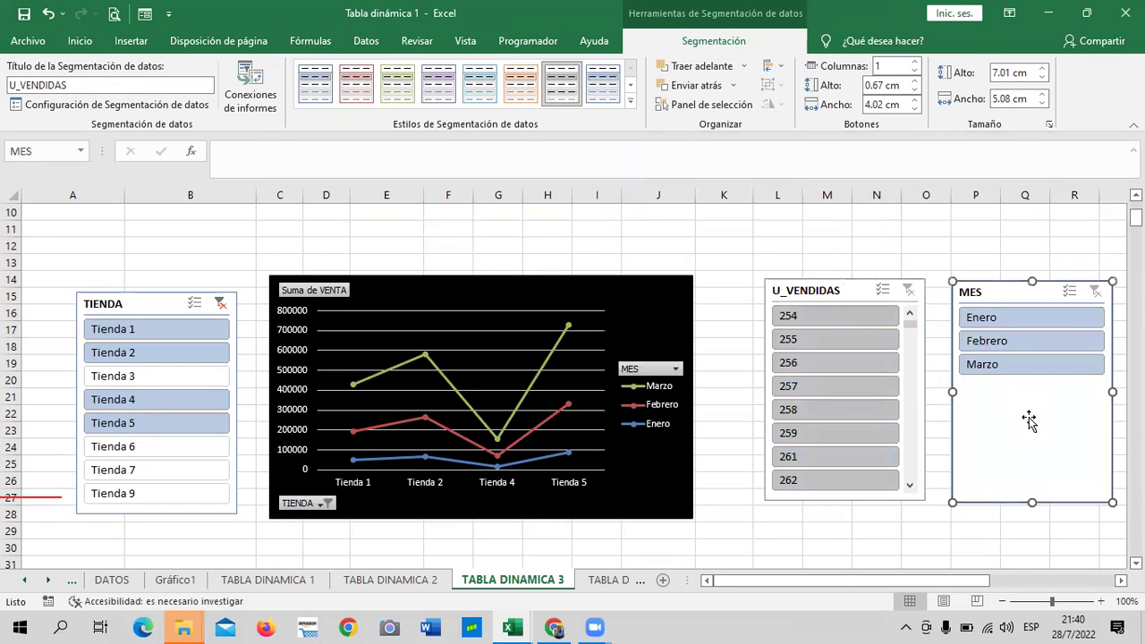
left_click(845, 292)
left_click(318, 82)
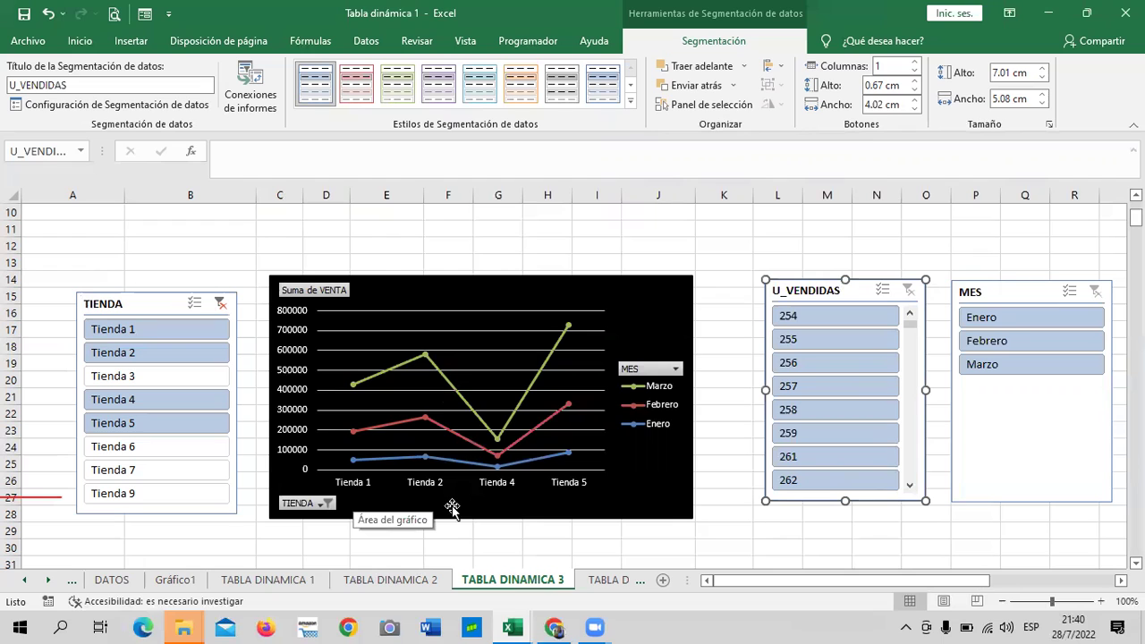
Filter the chart to Tienda 7, 9, 4 and 1 in turn, then clear the TIENDA filter
left_click(154, 465)
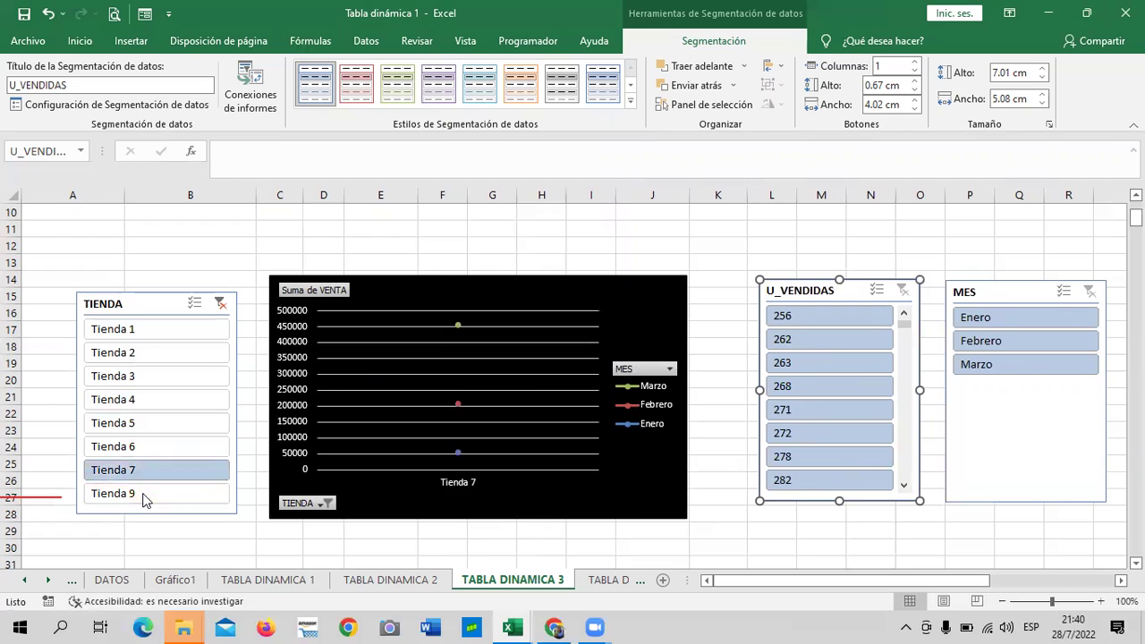
left_click(145, 497)
left_click(141, 473)
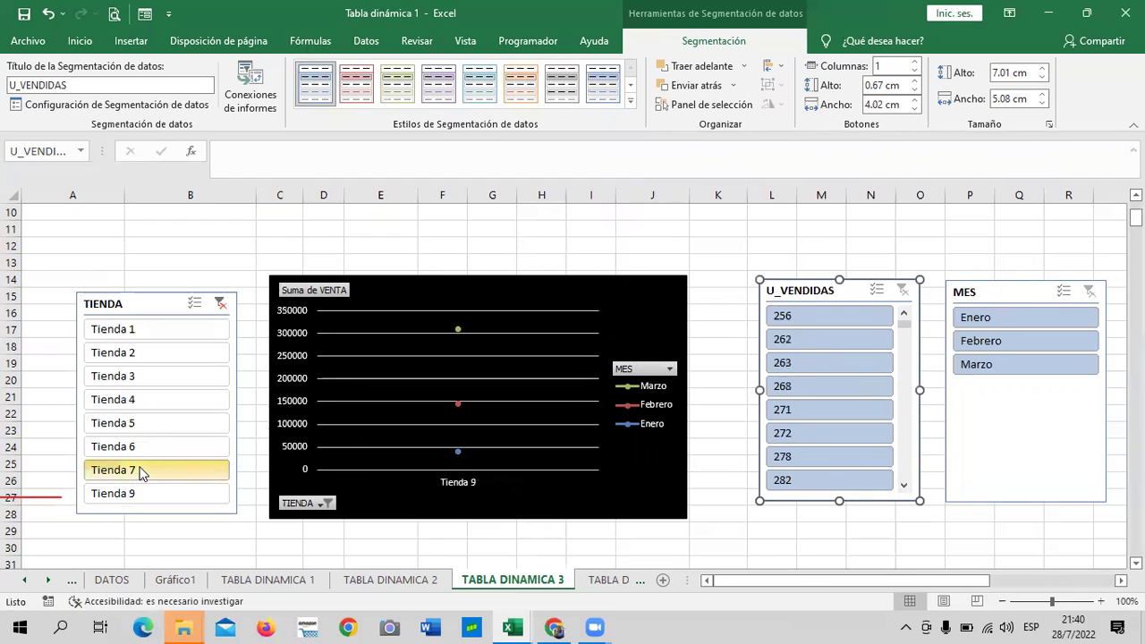
left_click(154, 407)
left_click(159, 331)
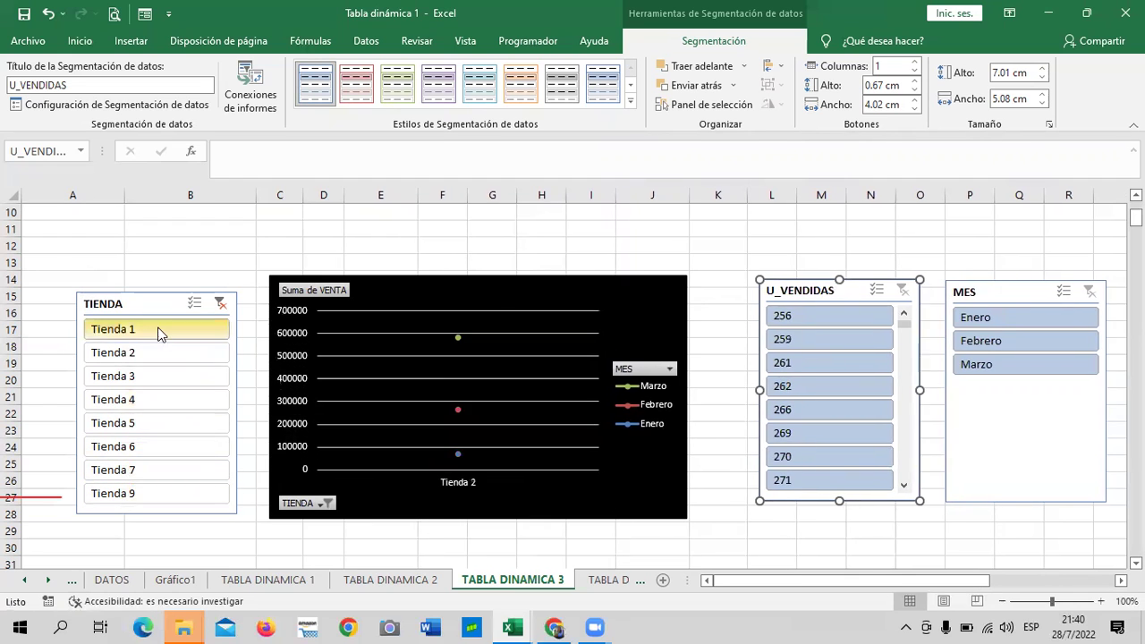
left_click(224, 305)
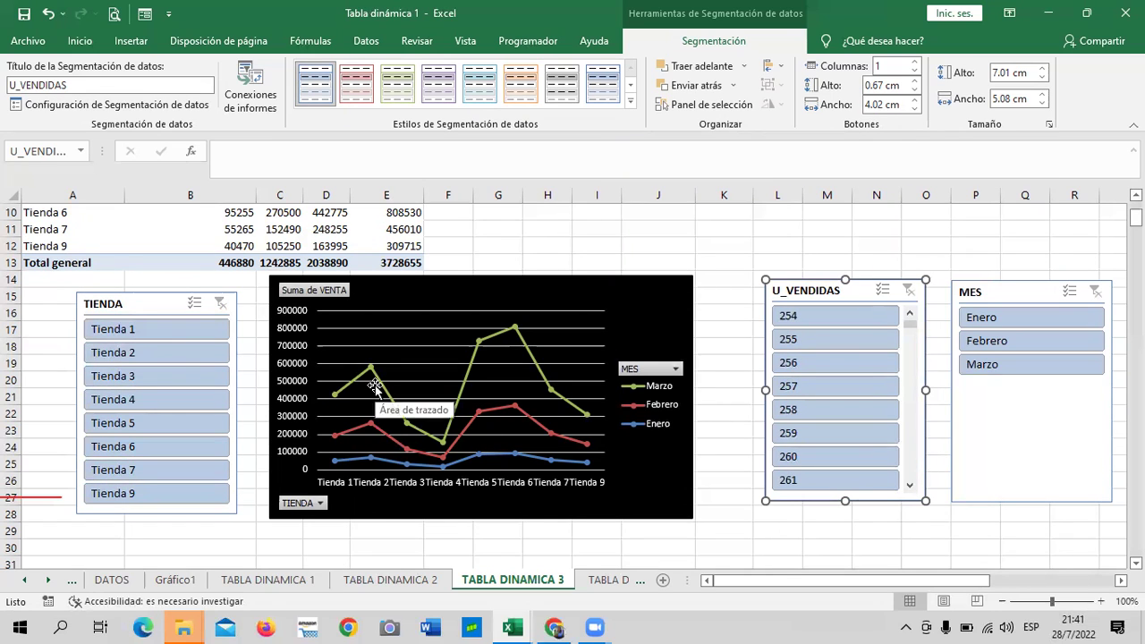
Filter to Febrero and nudge the MES and U_VENDIDAS slicers slightly left
left_click(1025, 341)
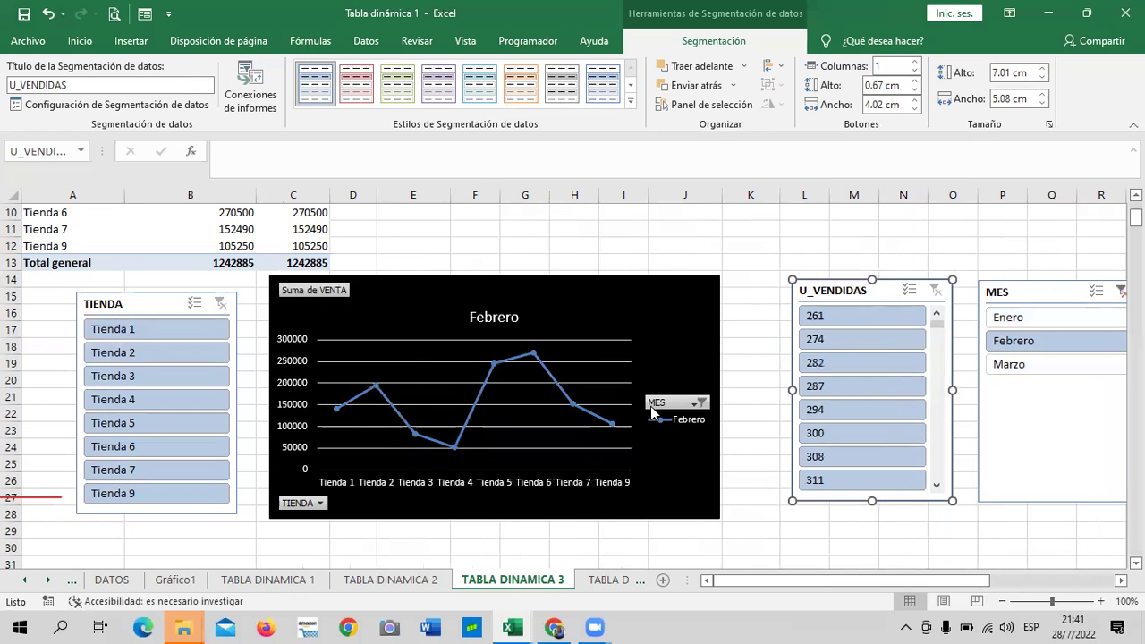
left_click_drag(1043, 285, 1017, 277)
left_click_drag(867, 291, 835, 285)
left_click_drag(1012, 288, 997, 282)
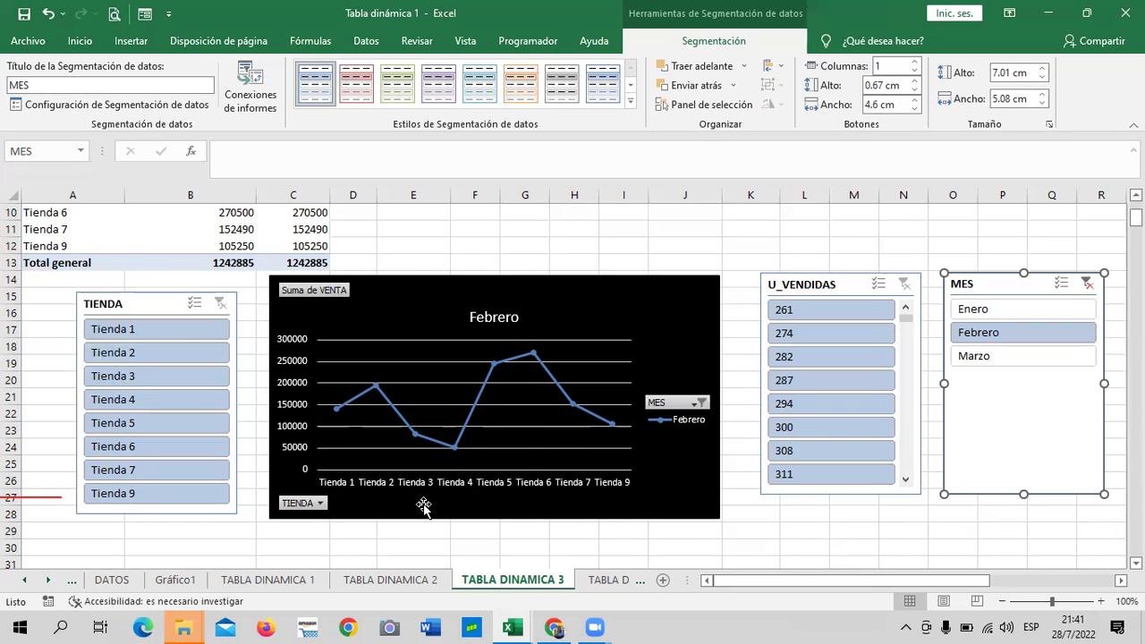
Cycle the MES slicer through Marzo, Enero and Febrero, ending filtered to Marzo only
left_click(1001, 356)
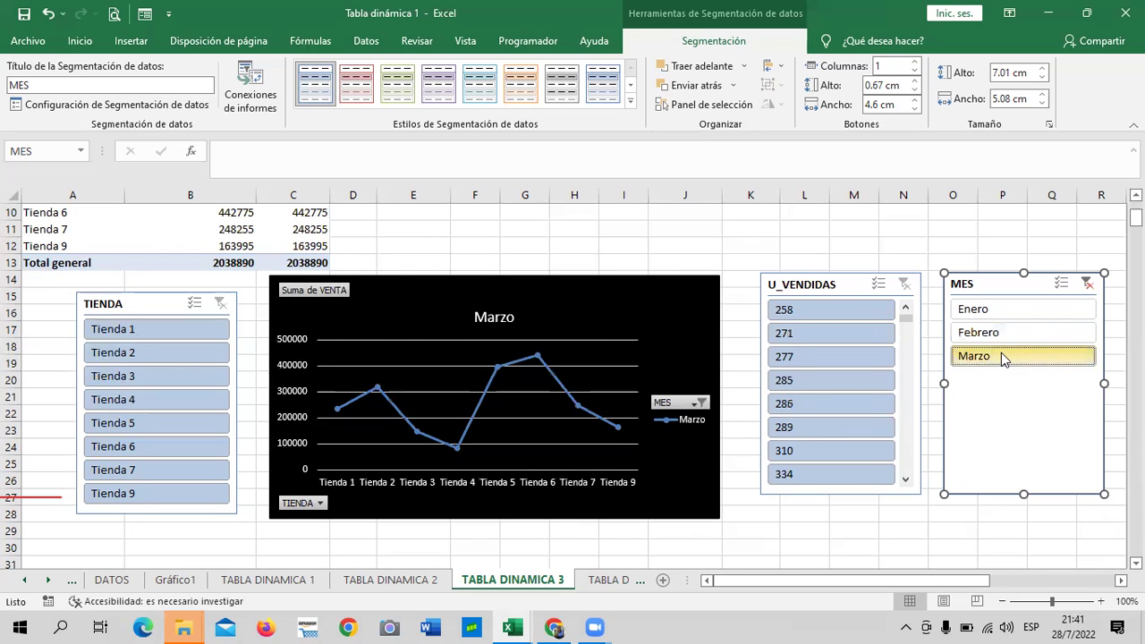
left_click(1087, 283)
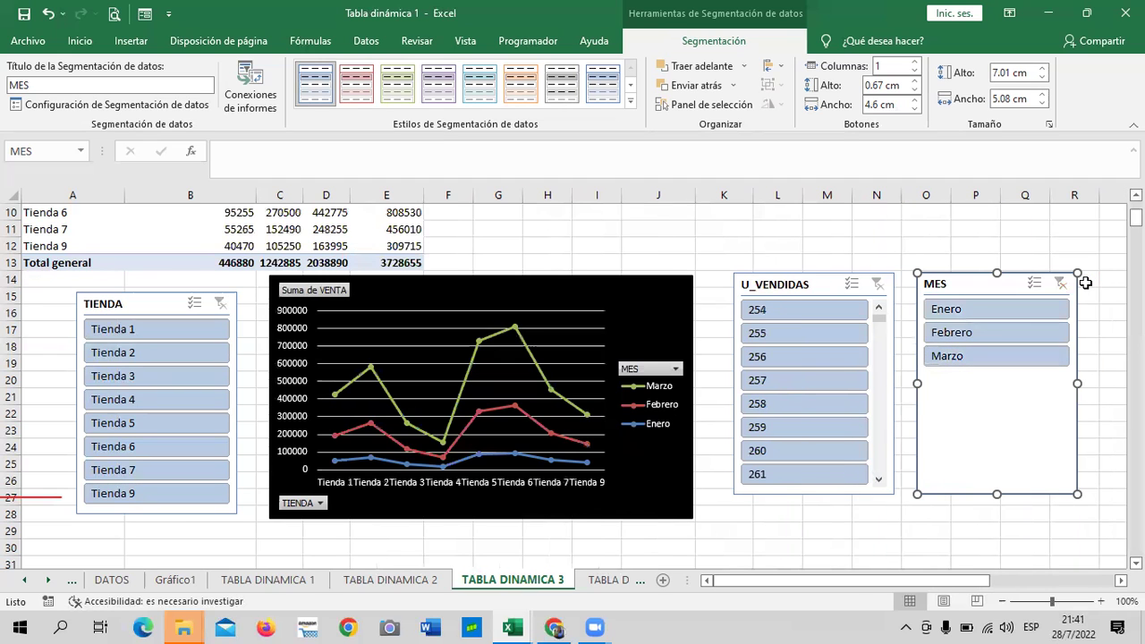
left_click(988, 307)
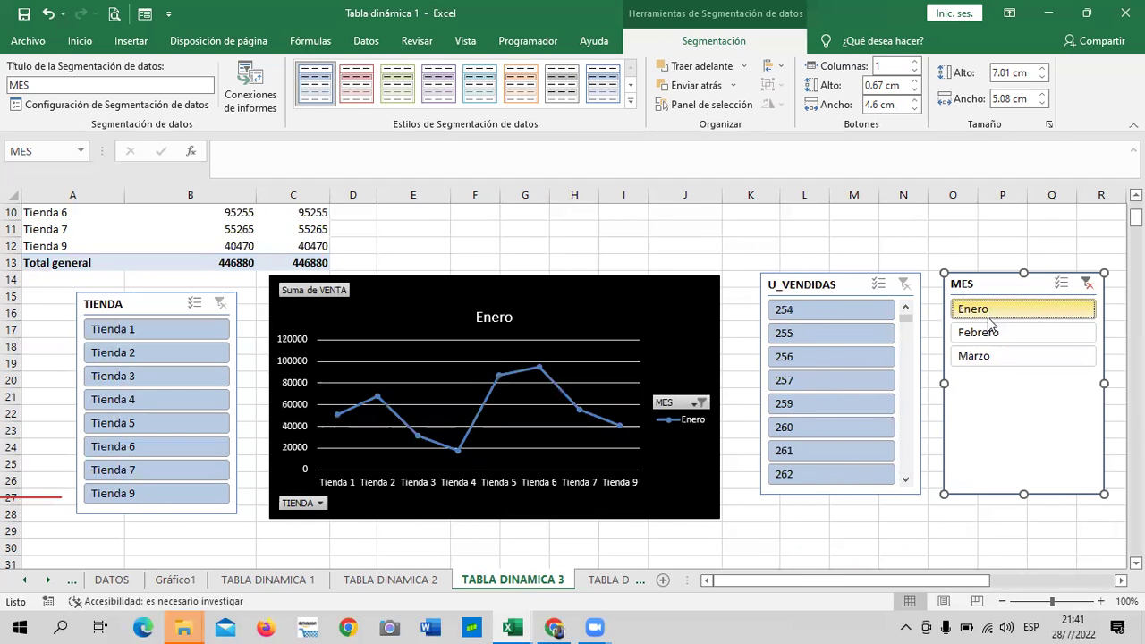
left_click(1086, 283)
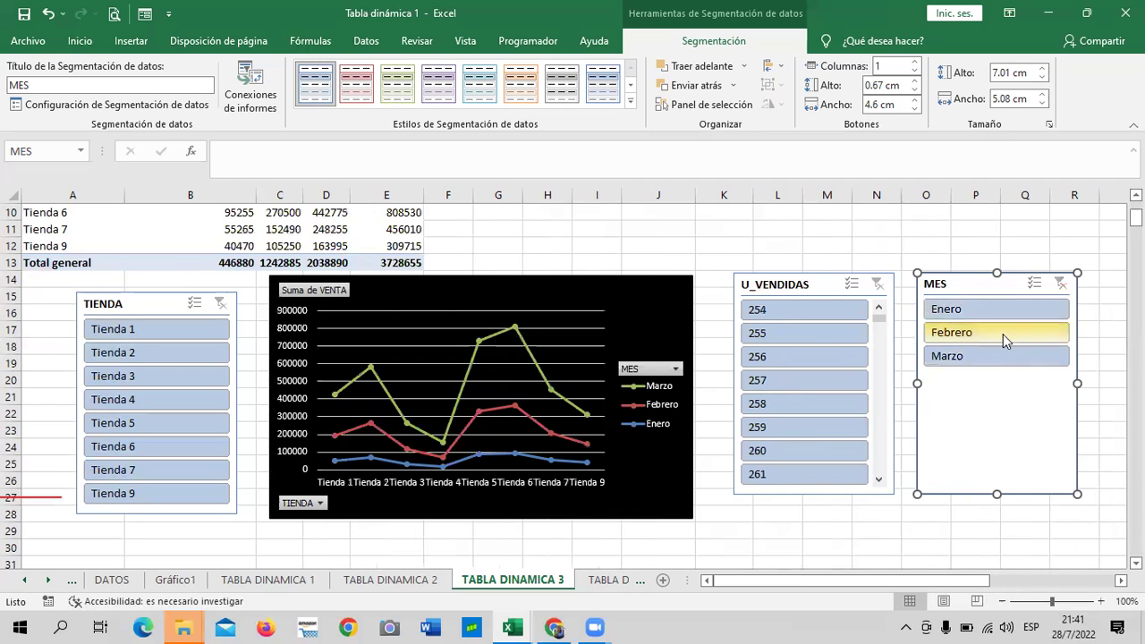
left_click(1004, 334)
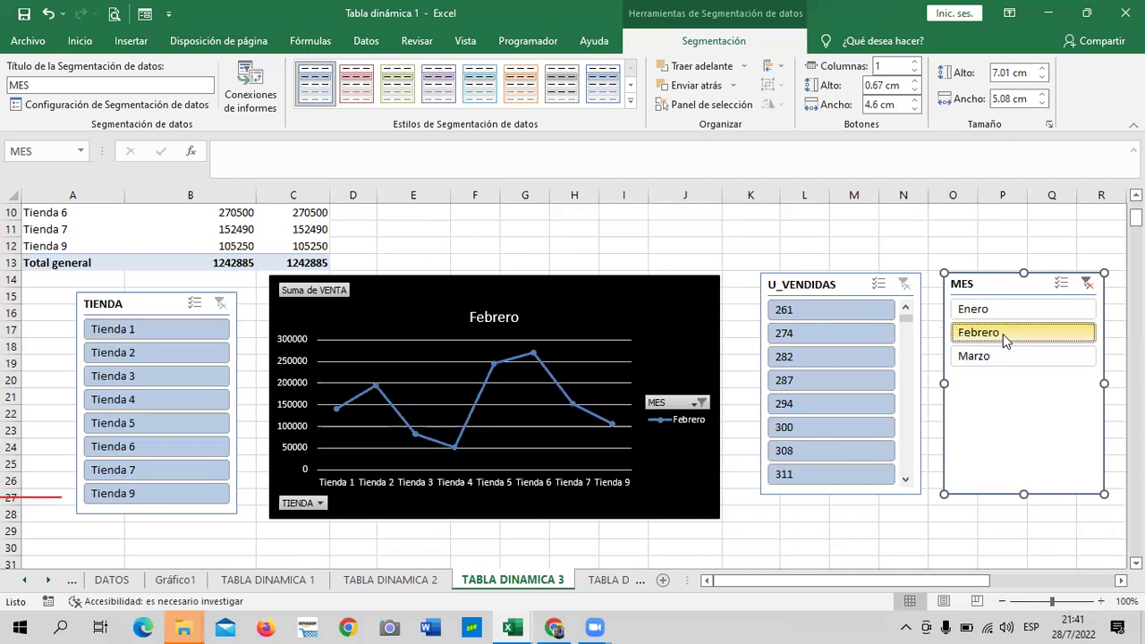
left_click(1087, 283)
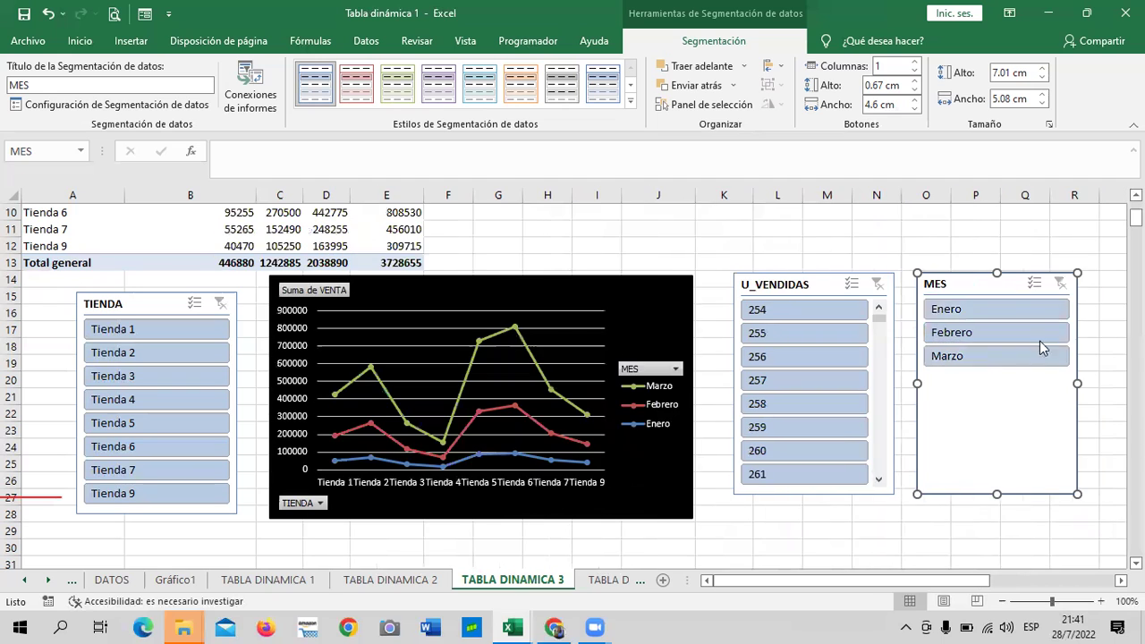
left_click(988, 358)
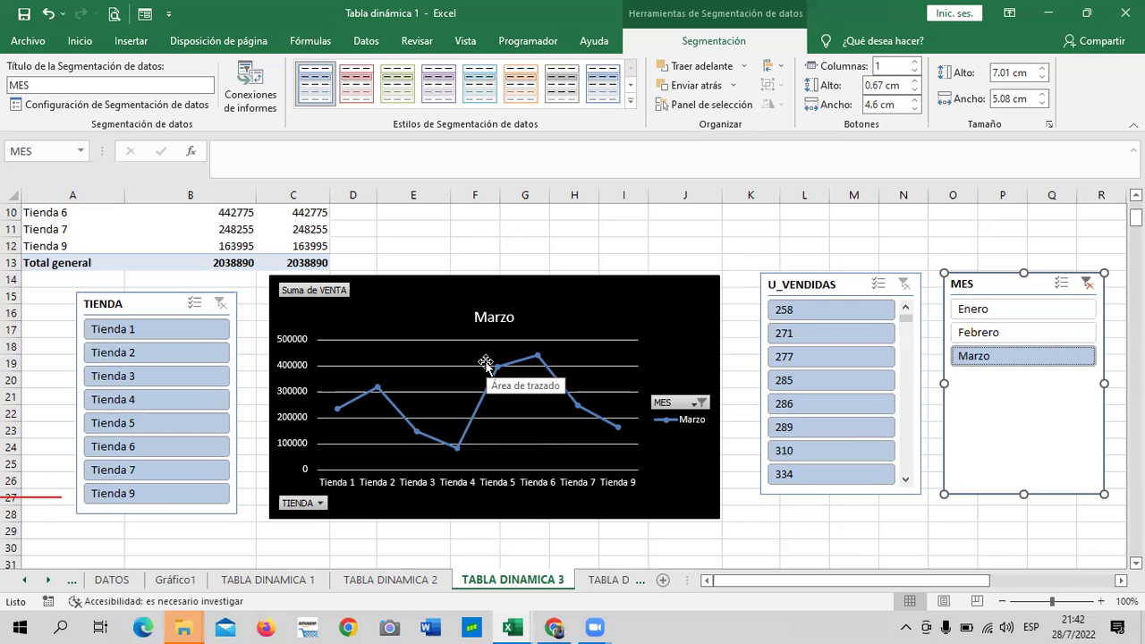
Apply the purple style to the MES slicer, try Febrero and Enero, then clear the month filter
left_click(437, 84)
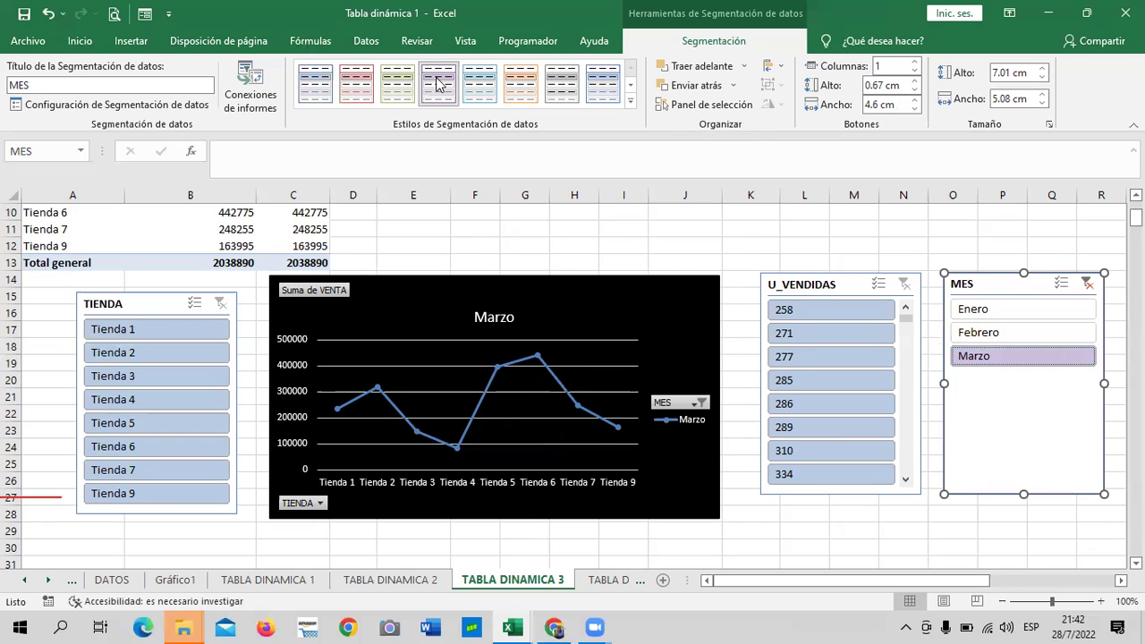
left_click(1017, 331)
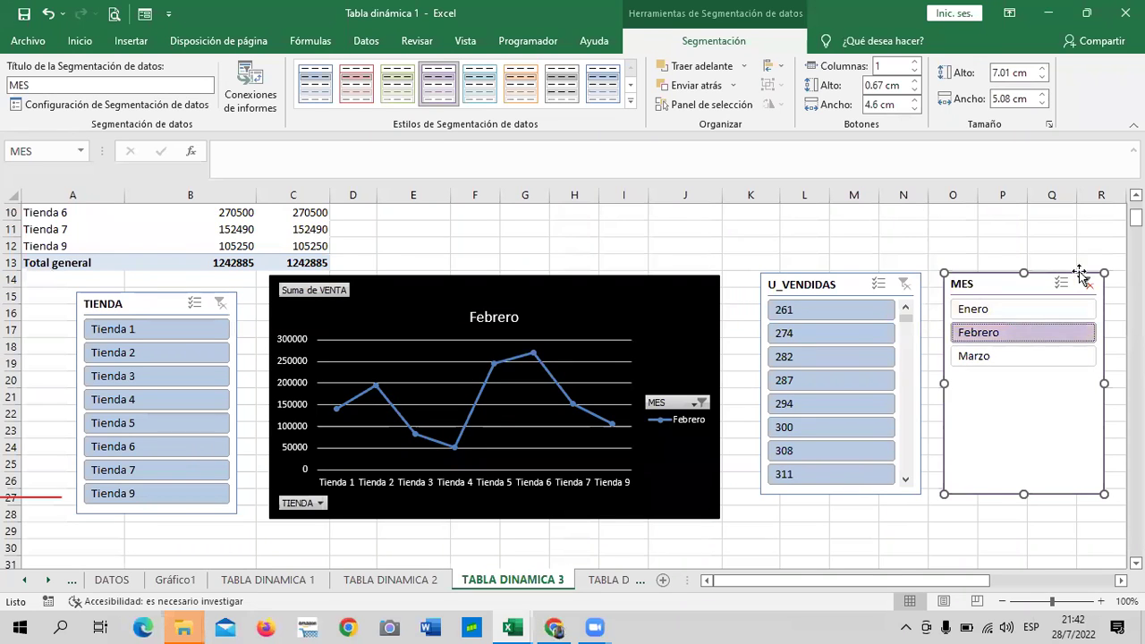
left_click(1087, 283)
left_click(976, 311)
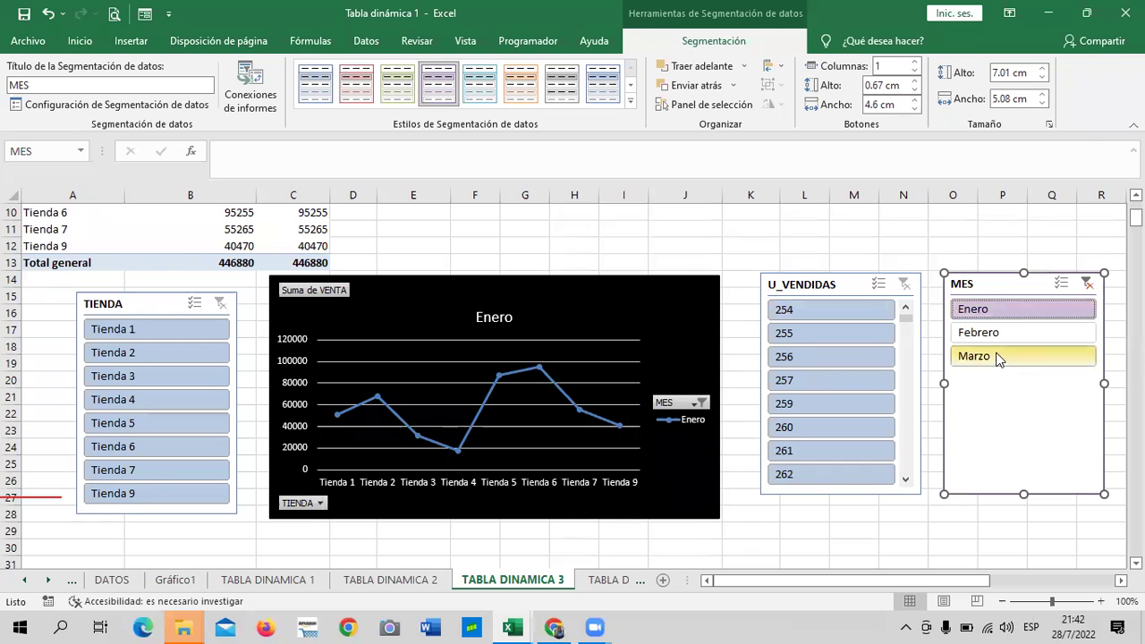
left_click(1087, 284)
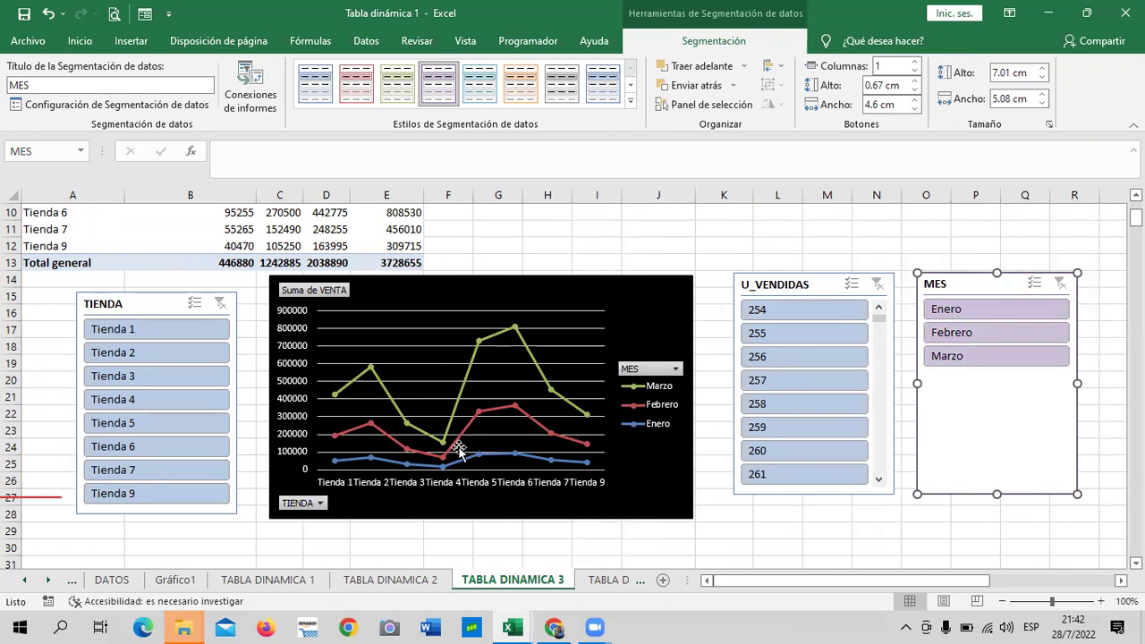
Filter the U_VENDIDAS slicer to 3280 units, then clear that filter
left_click_drag(880, 320, 882, 475)
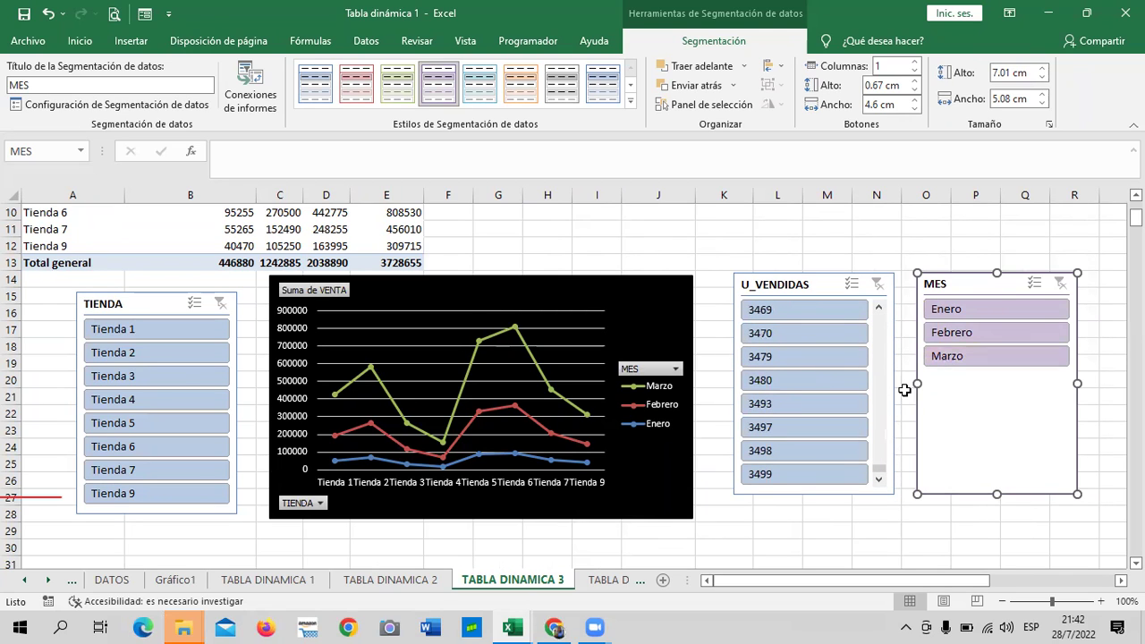
scroll(879, 430, "up", 3)
scroll(877, 322, "up", 2)
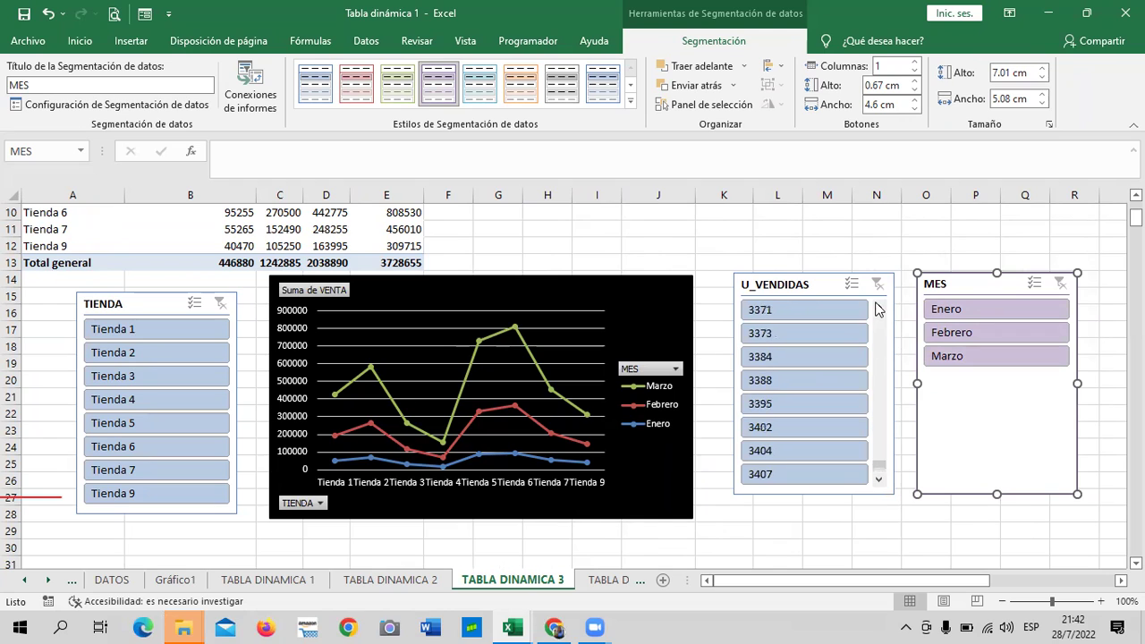
left_click_drag(880, 465, 880, 313)
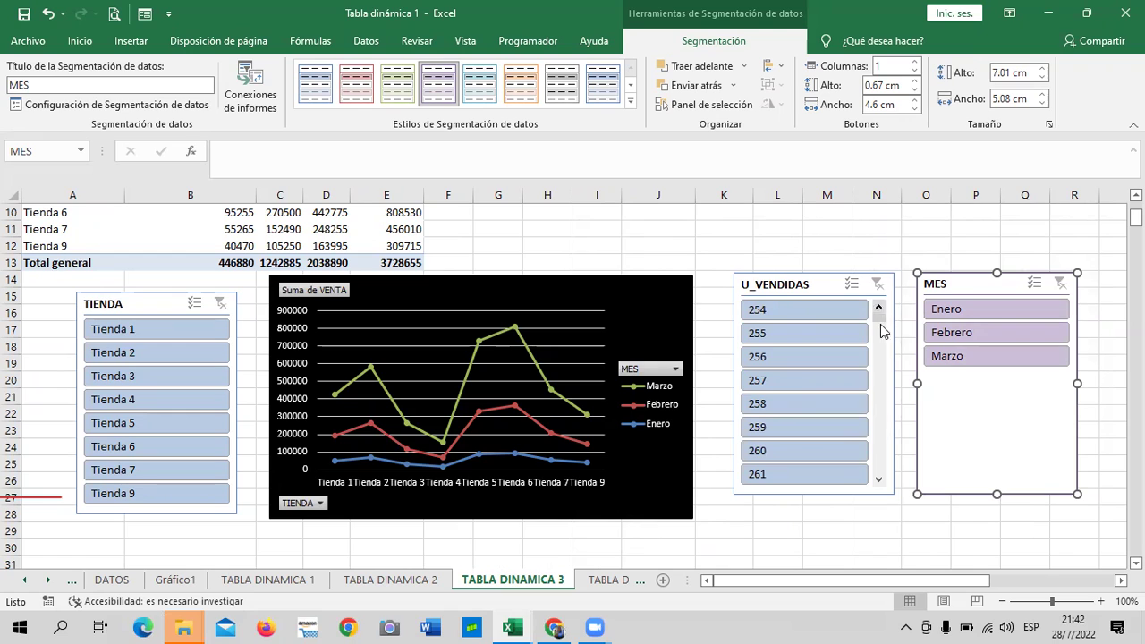
left_click_drag(875, 326, 880, 461)
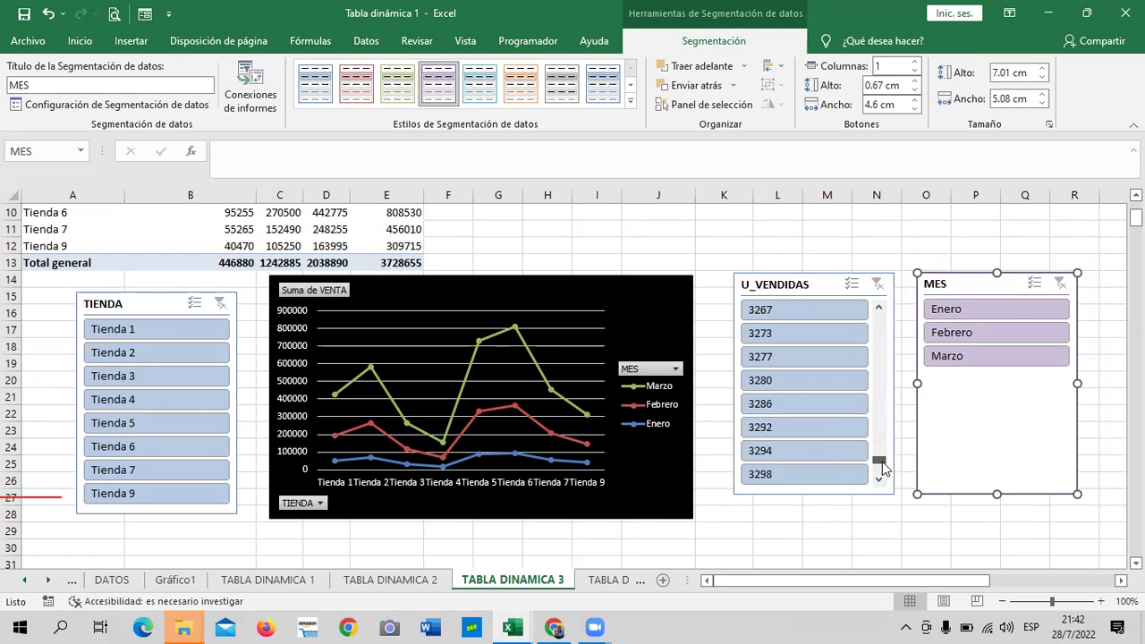
left_click(803, 380)
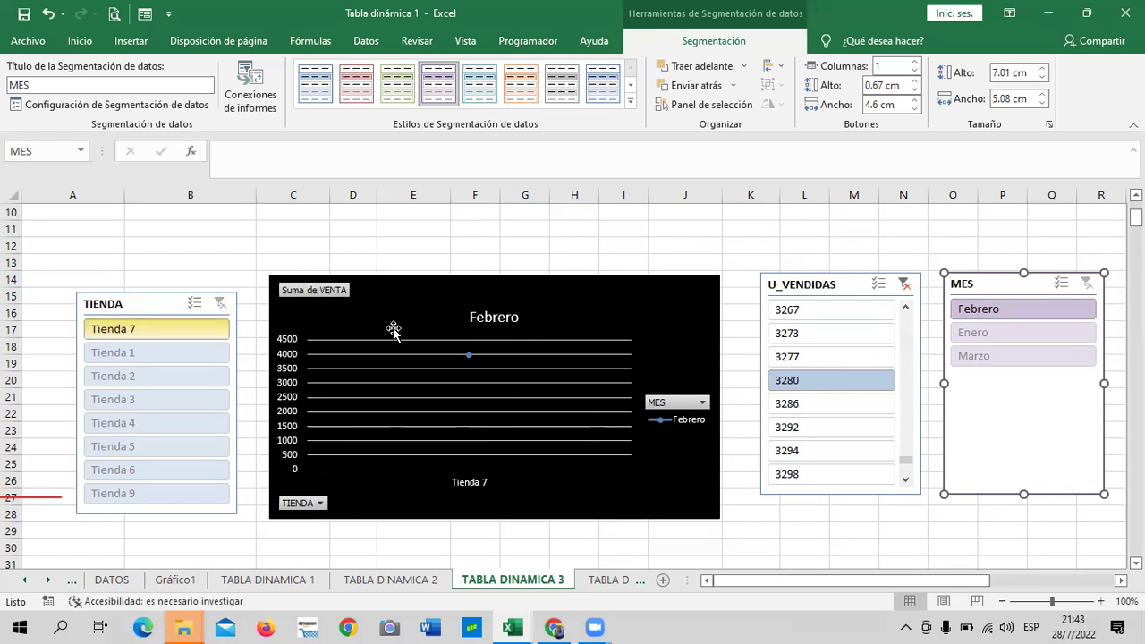
left_click(904, 284)
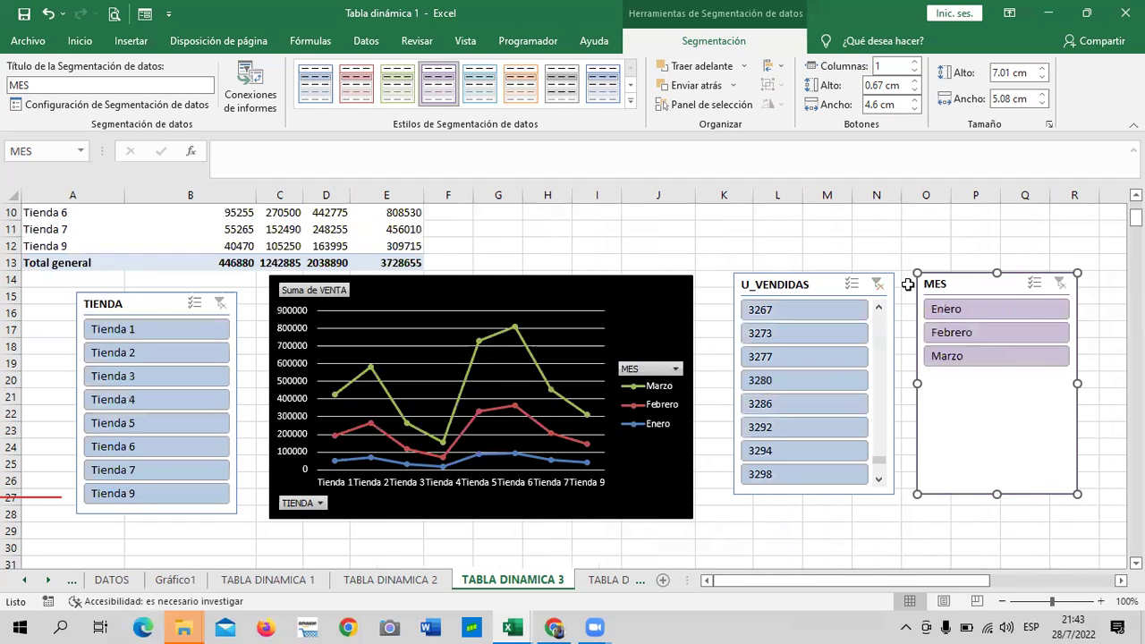
Filter the U_VENDIDAS slicer to 410 units, leaving only Tienda 9 in Enero
left_click(880, 438)
scroll(881, 430, "up", 2)
scroll(888, 403, "up", 2)
scroll(886, 403, "up", 2)
scroll(888, 344, "up", 1)
scroll(881, 393, "up", 2)
left_click_drag(882, 437, 888, 338)
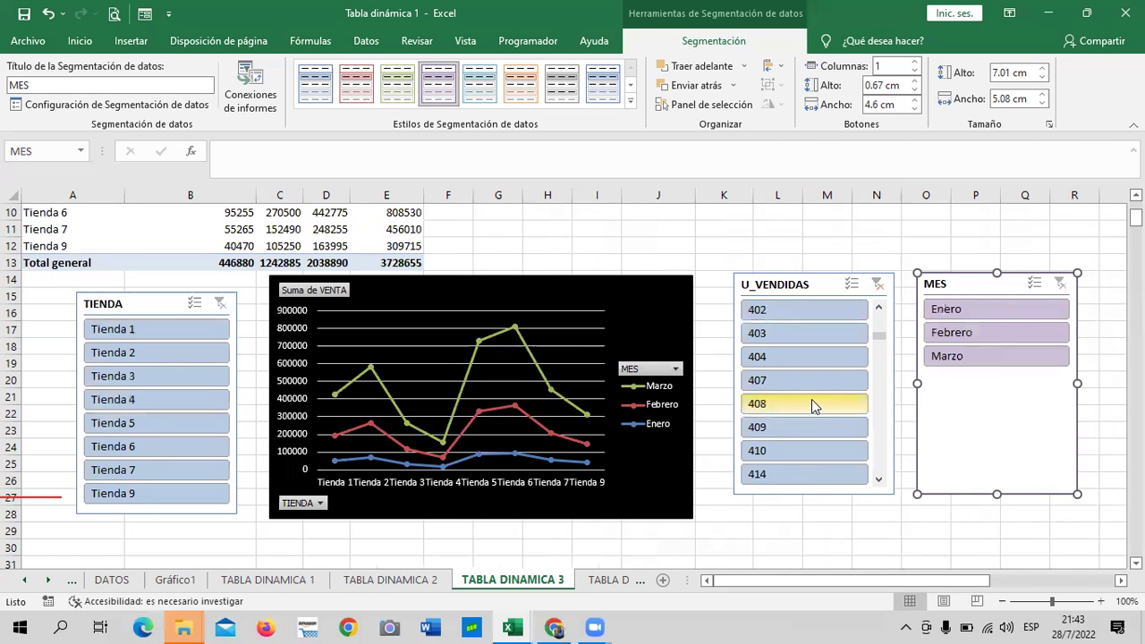
left_click(795, 452)
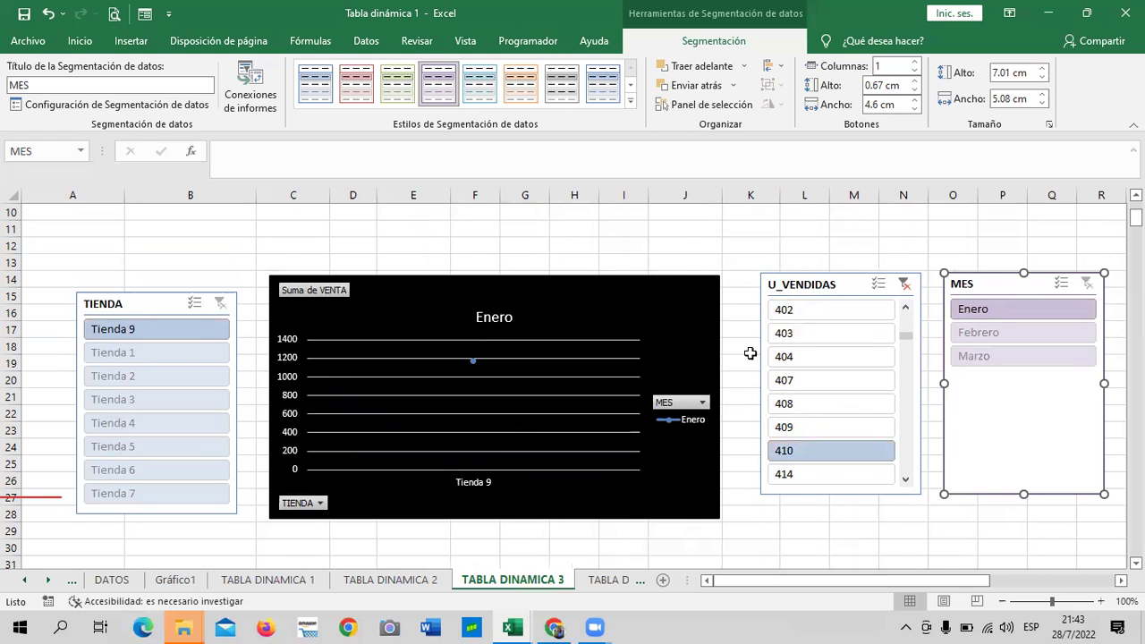
left_click(625, 246)
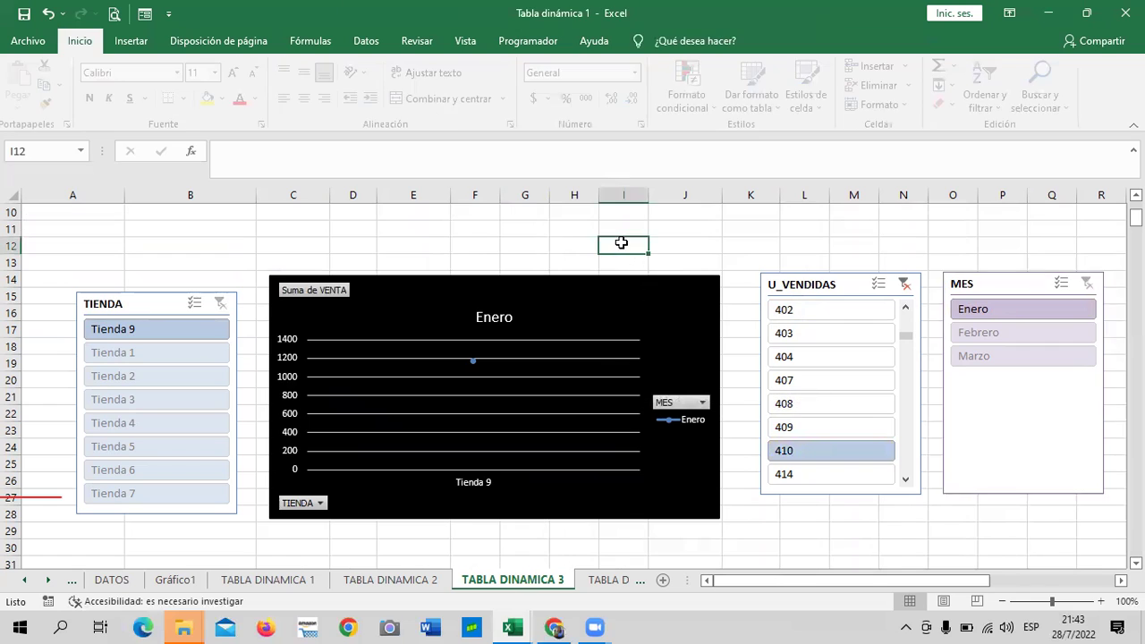
scroll(608, 264, "up", 3)
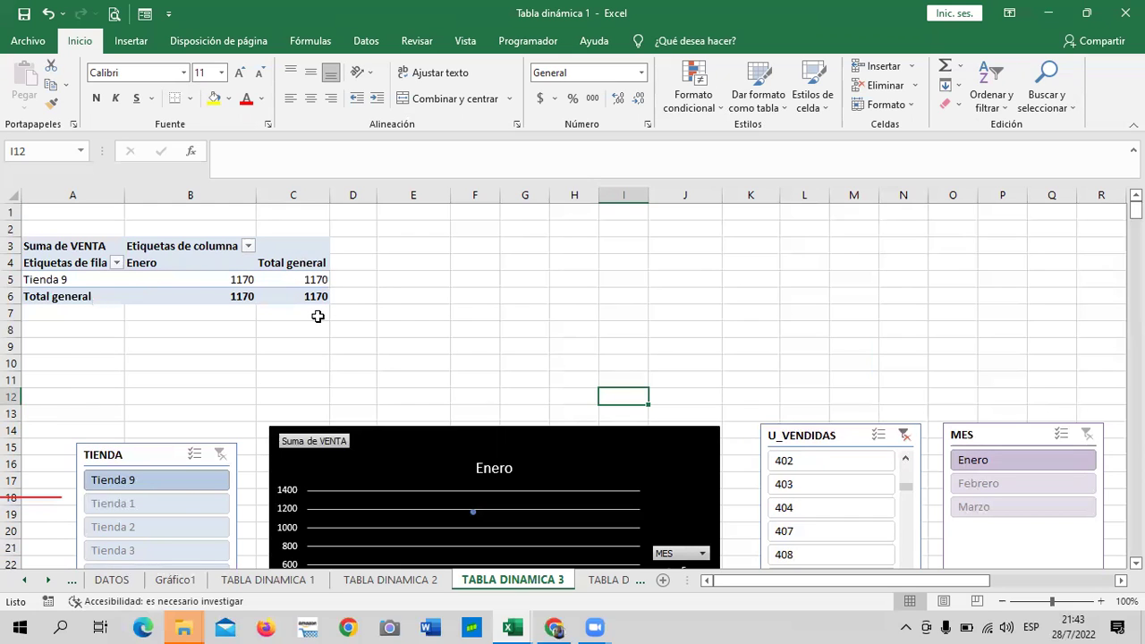
scroll(519, 349, "down", 2)
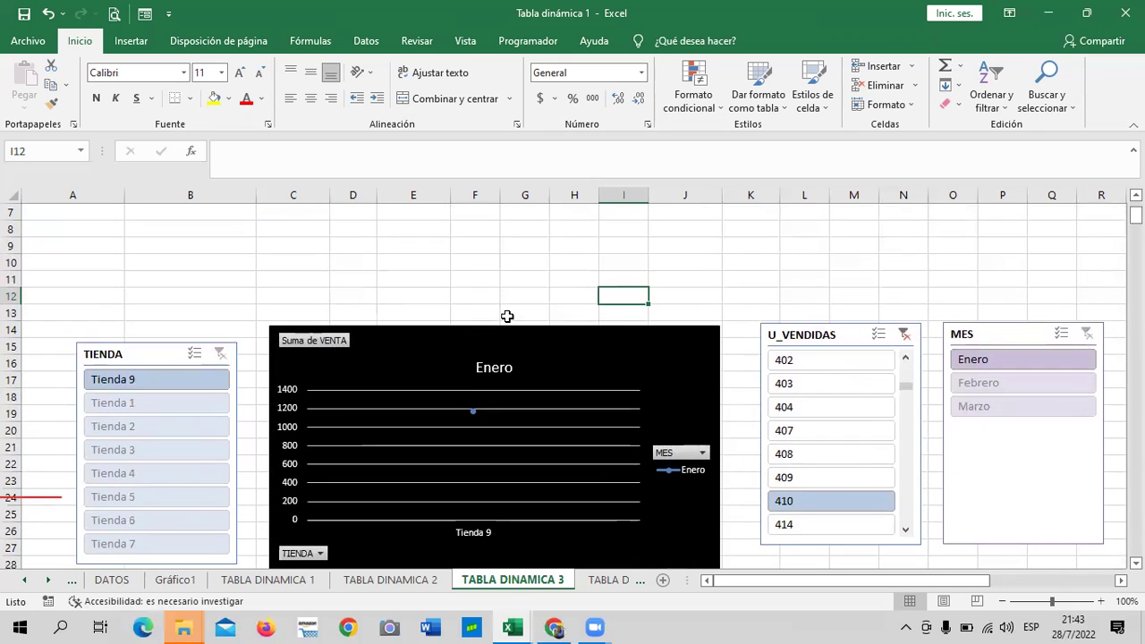
scroll(507, 316, "down", 1)
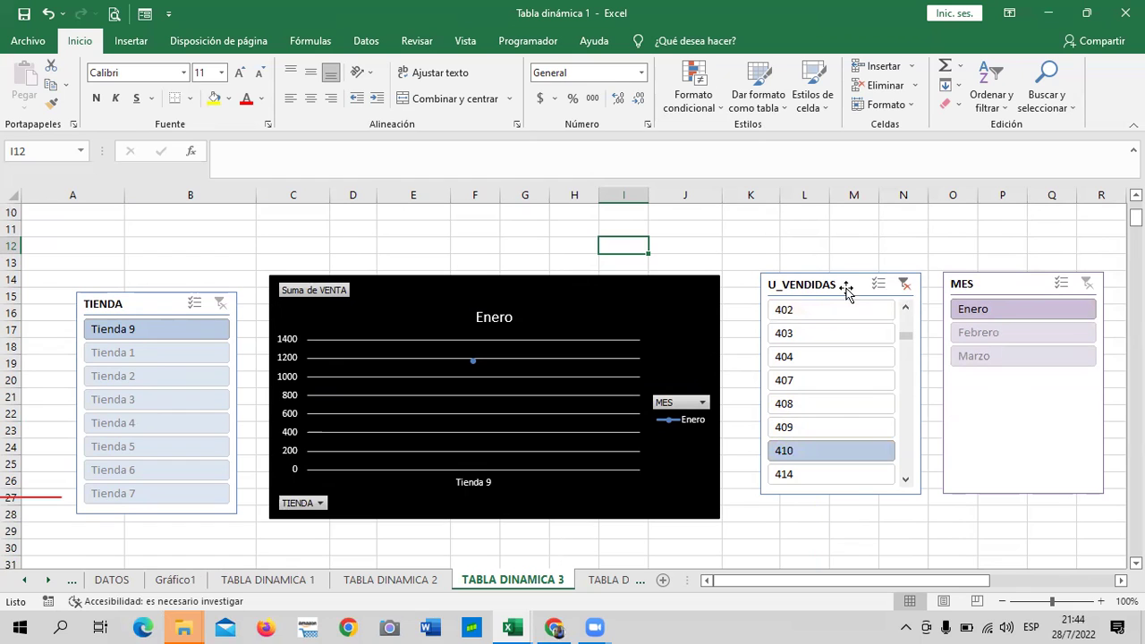
left_click(903, 283)
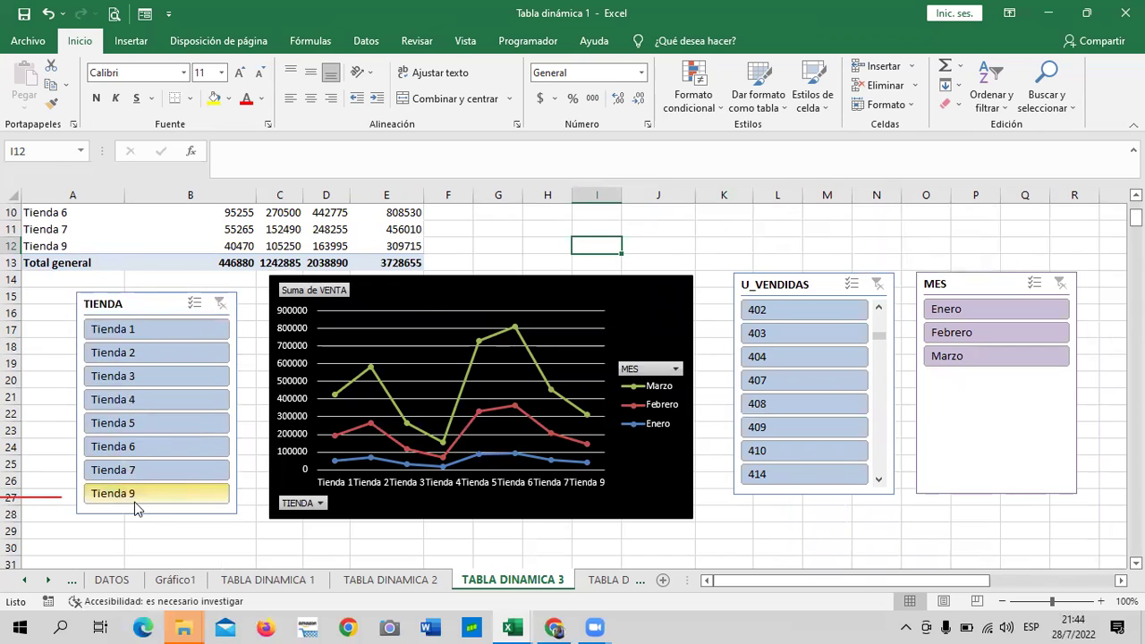
Filter the pivot and chart to Tienda 5, then clear the store filter
left_click(167, 419)
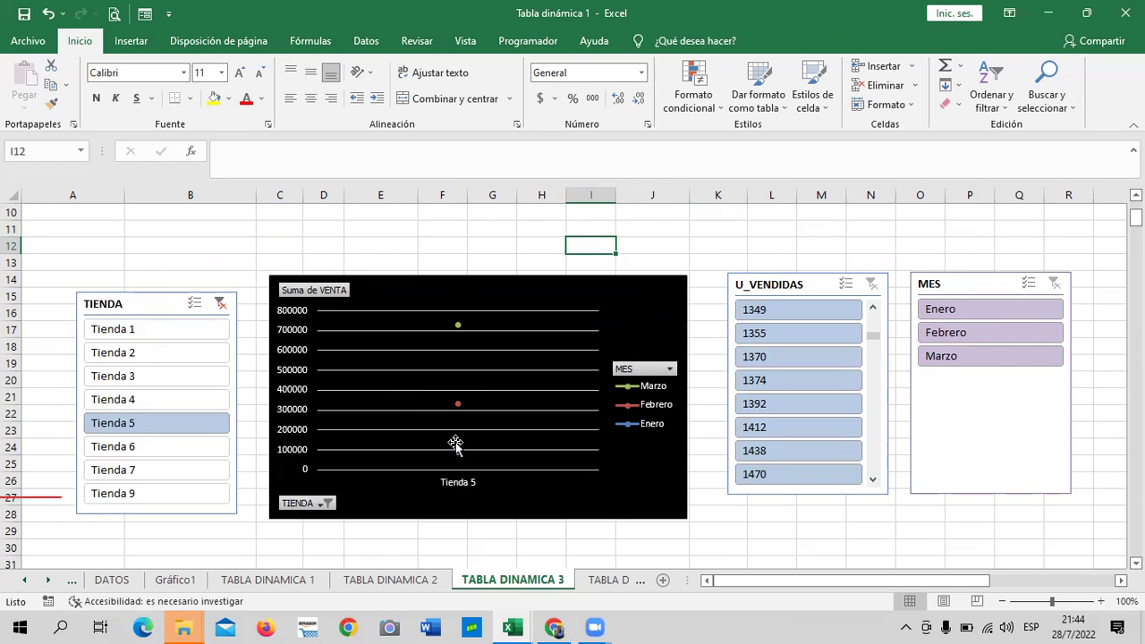
scroll(226, 403, "up", 3)
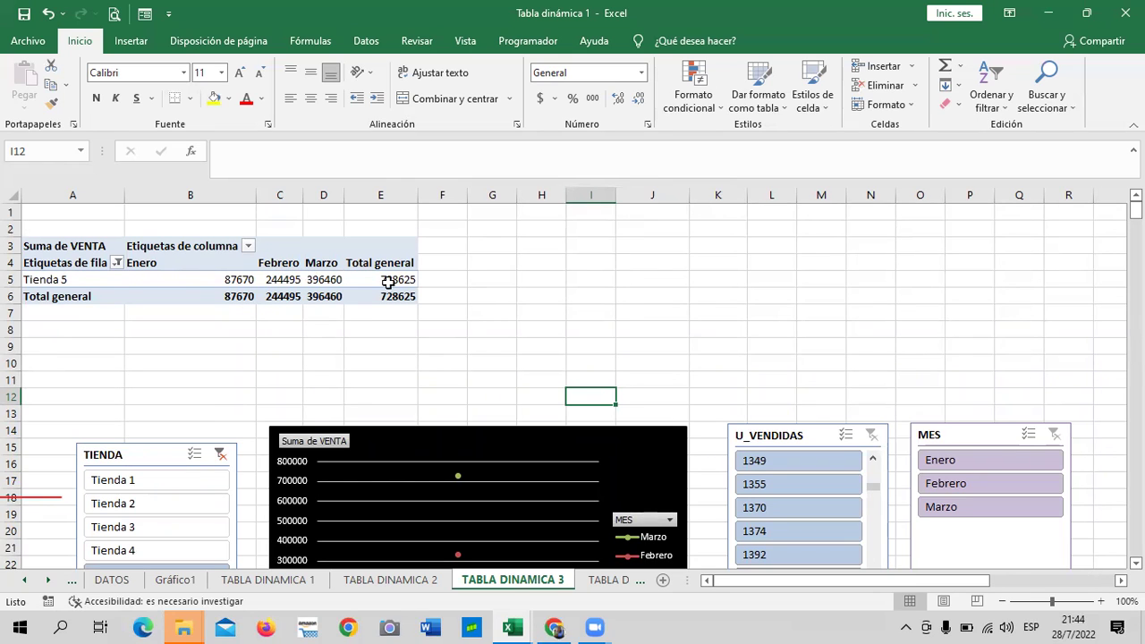
scroll(455, 356, "down", 3)
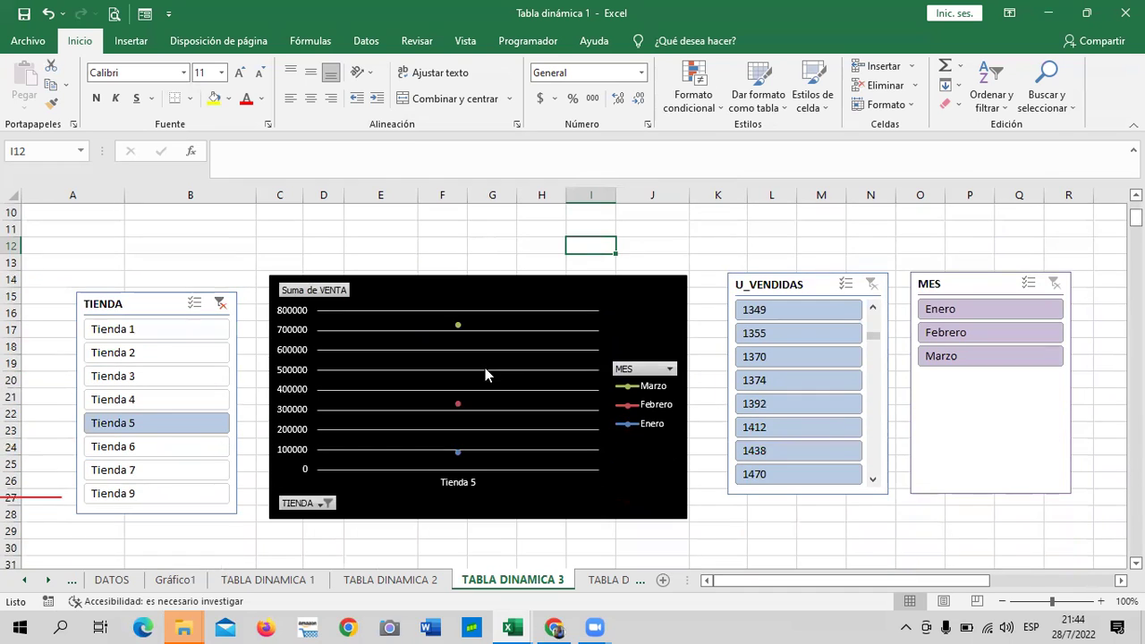
scroll(805, 412, "down", 4)
scroll(788, 422, "up", 7)
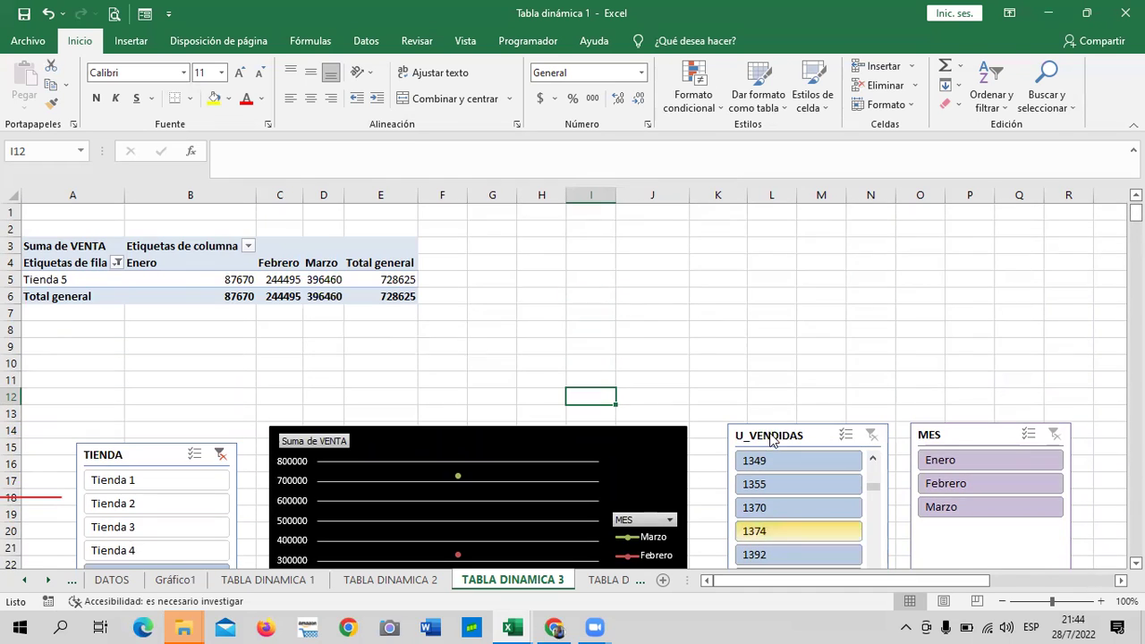
scroll(477, 420, "down", 3)
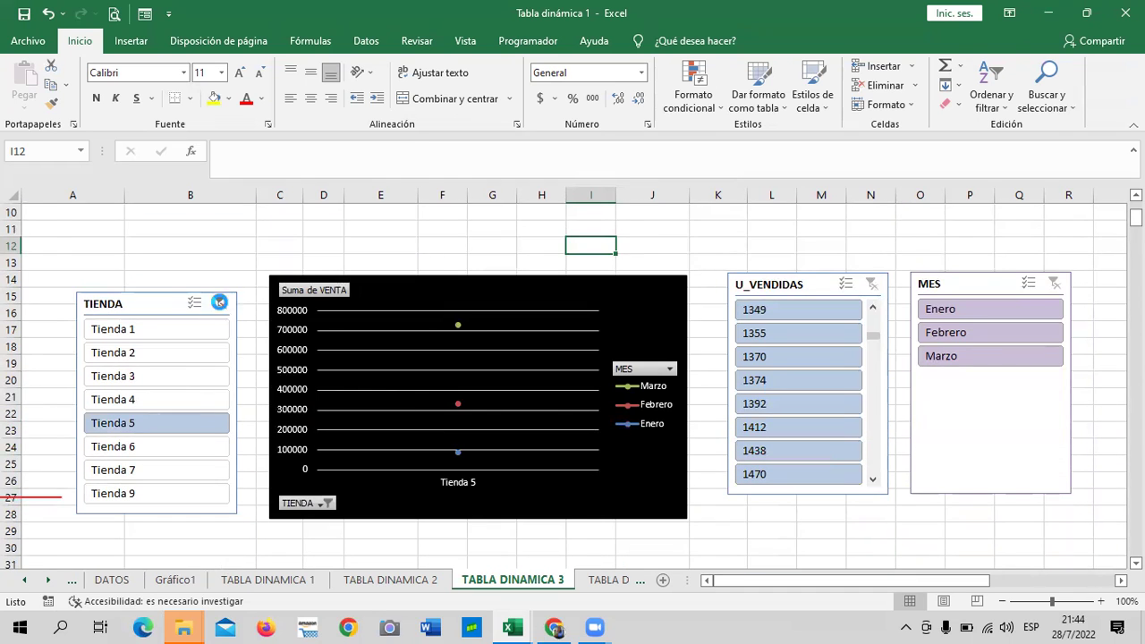
left_click(219, 301)
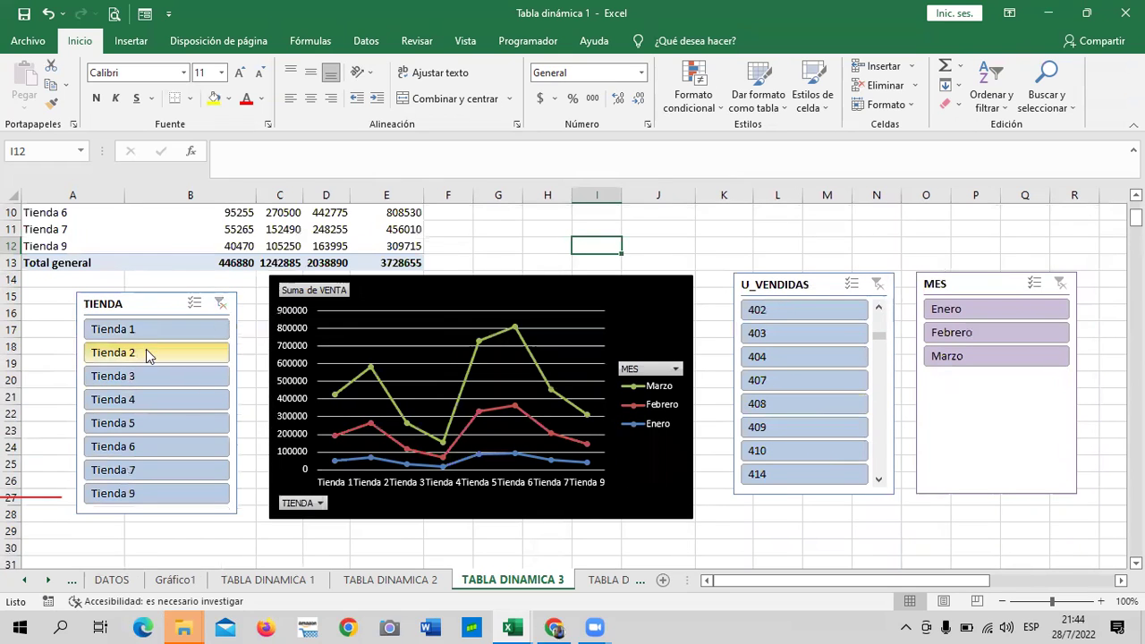
Filter to Tienda 1 only, then clear the store filter again
left_click(165, 326)
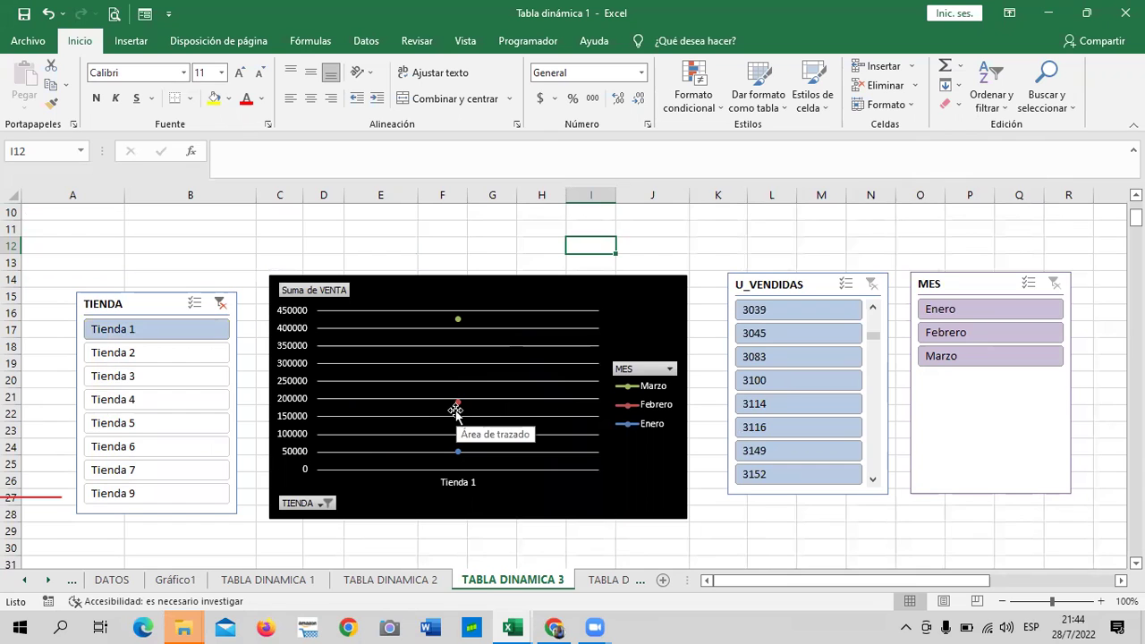
scroll(457, 416, "up", 3)
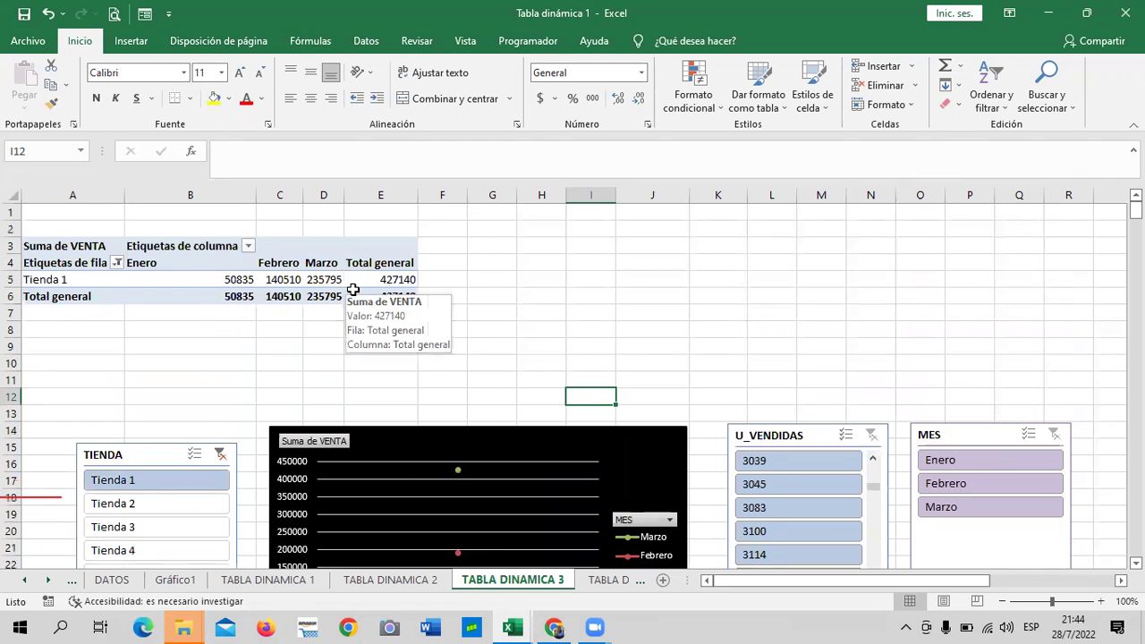
scroll(529, 374, "down", 2)
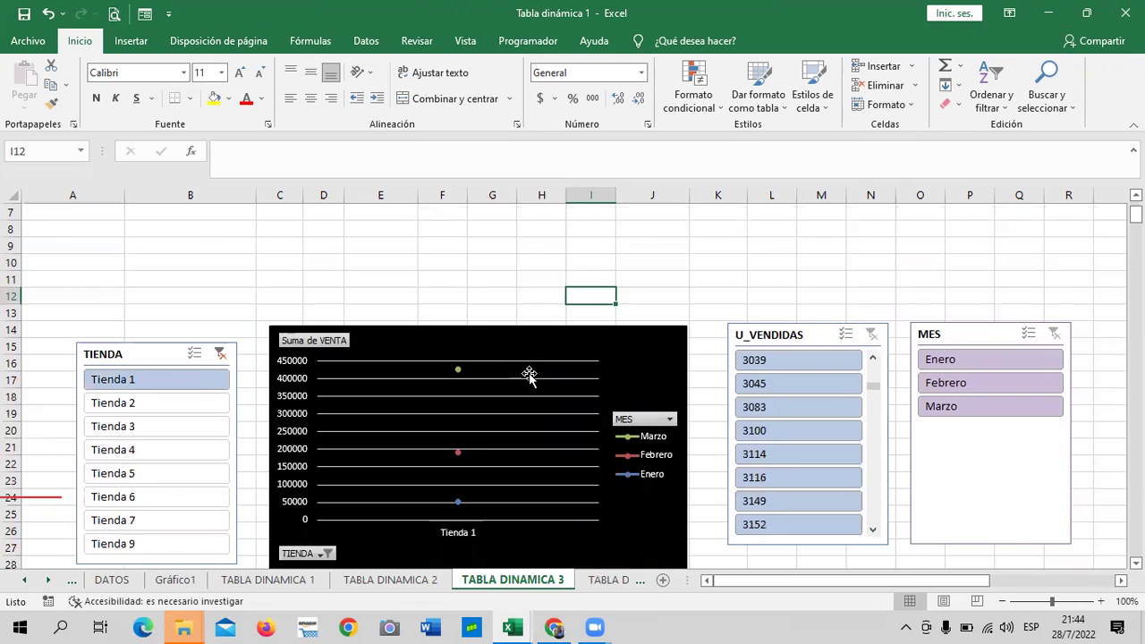
scroll(526, 376, "down", 2)
scroll(525, 379, "down", 1)
scroll(525, 379, "up", 3)
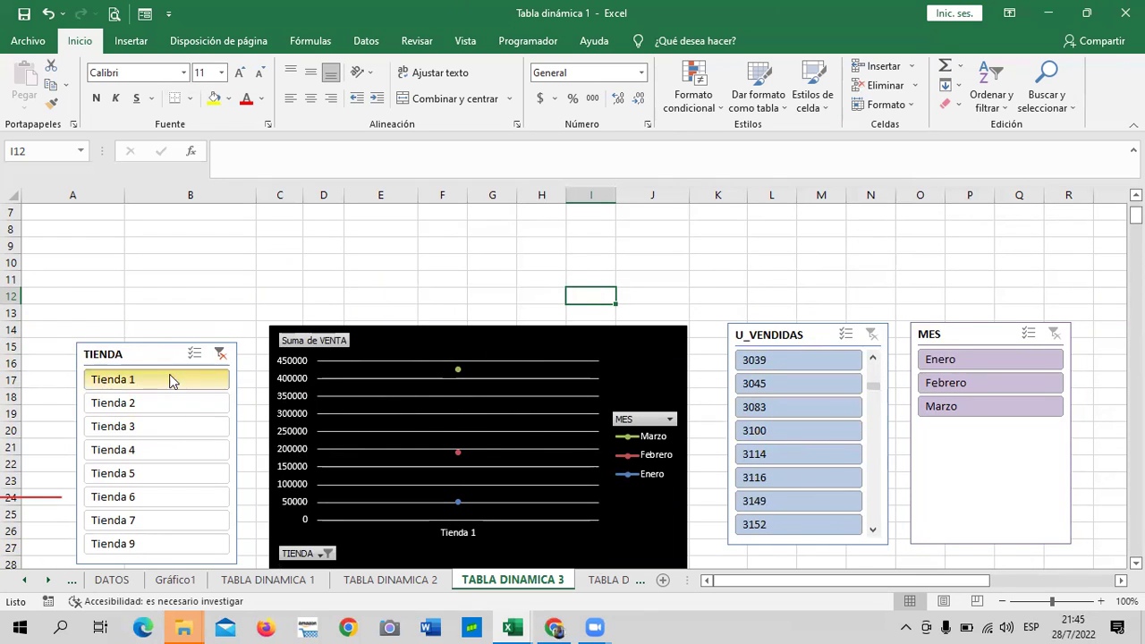
left_click(220, 355)
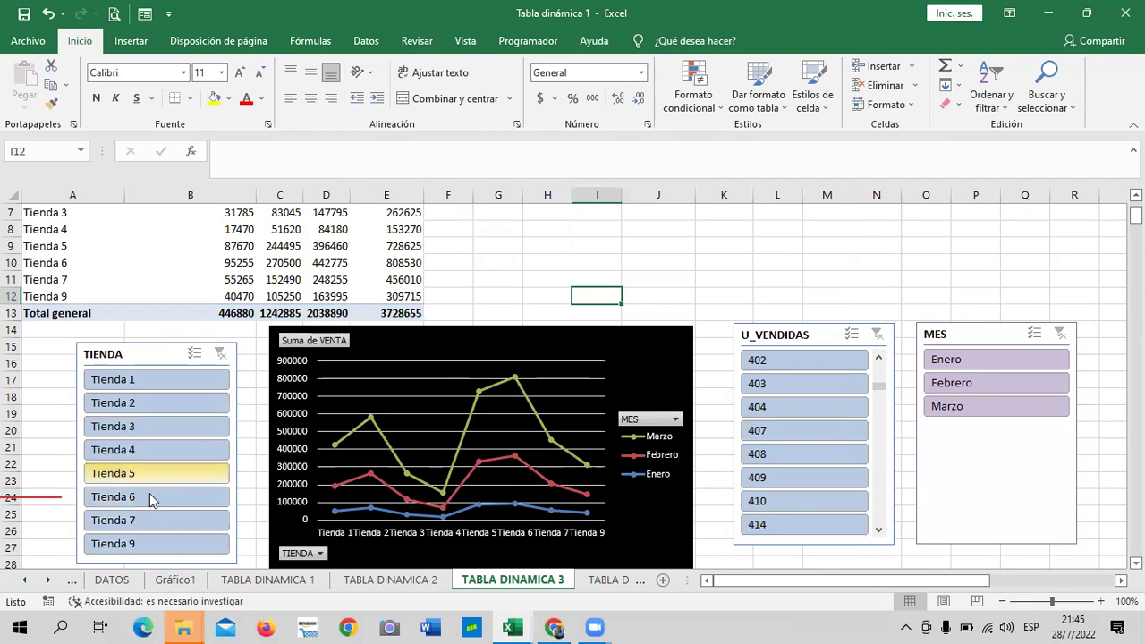
Filter the pivot and chart to Tienda 9 alone, totalling 309715
left_click(161, 542)
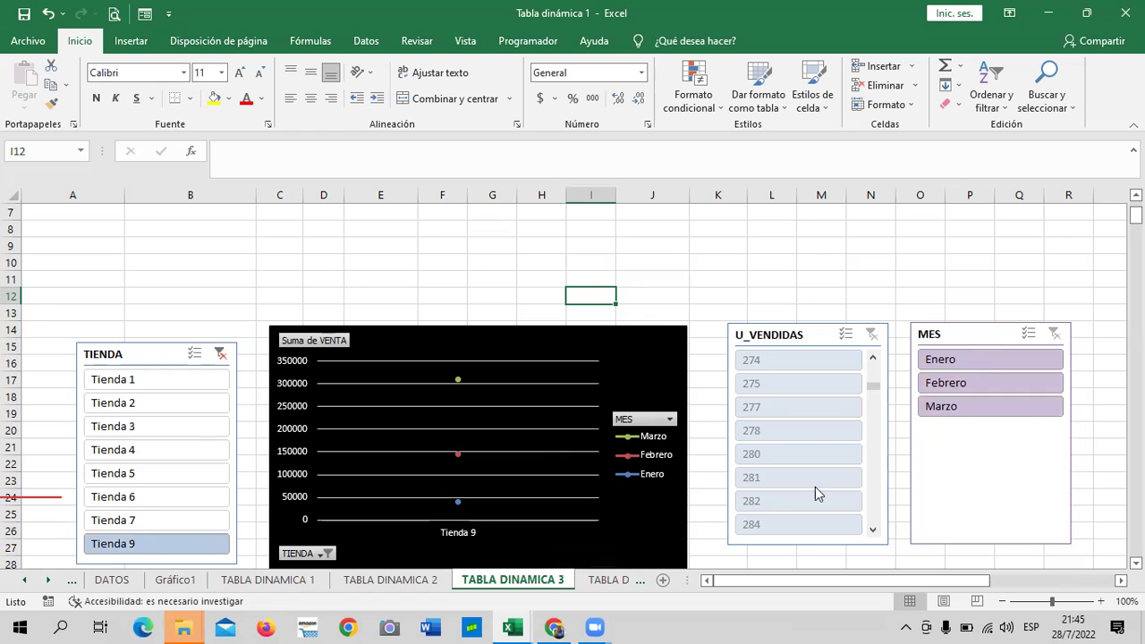
scroll(809, 491, "up", 2)
scroll(804, 493, "down", 3)
scroll(804, 493, "up", 3)
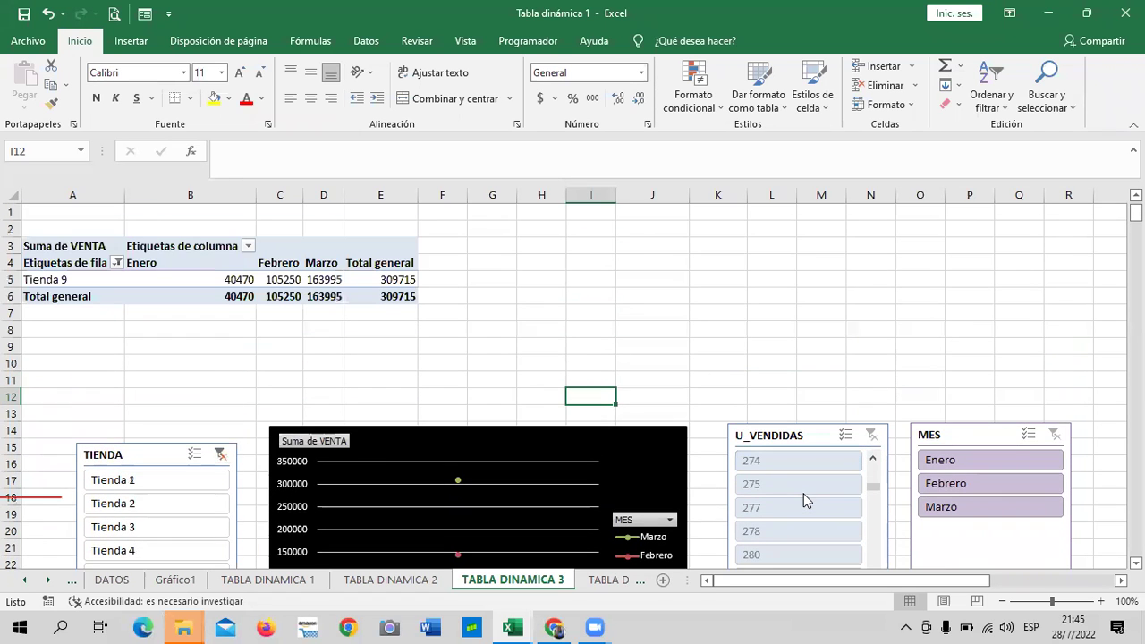
scroll(803, 493, "down", 1)
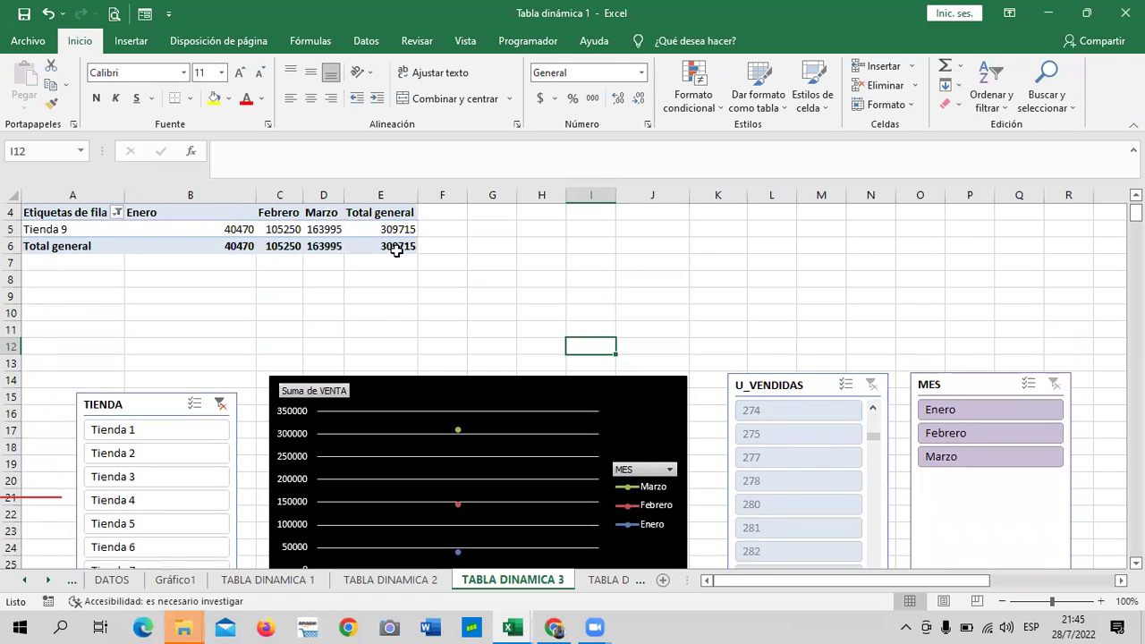
scroll(450, 363, "down", 2)
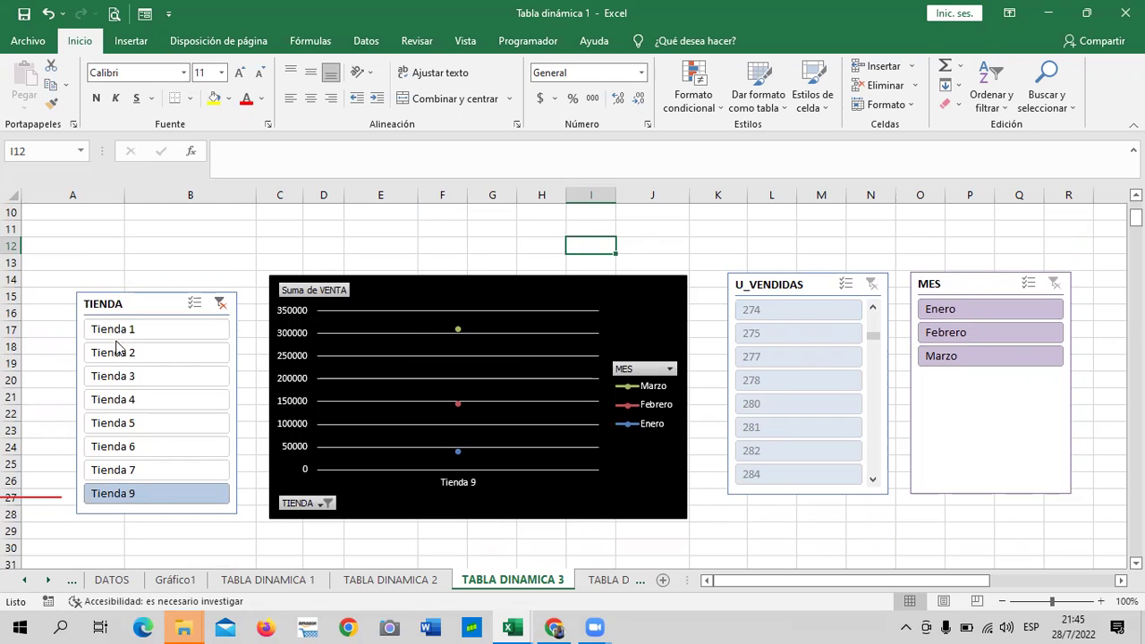
Clear the TIENDA filter so every store shows, and nudge the line chart right
left_click(221, 304)
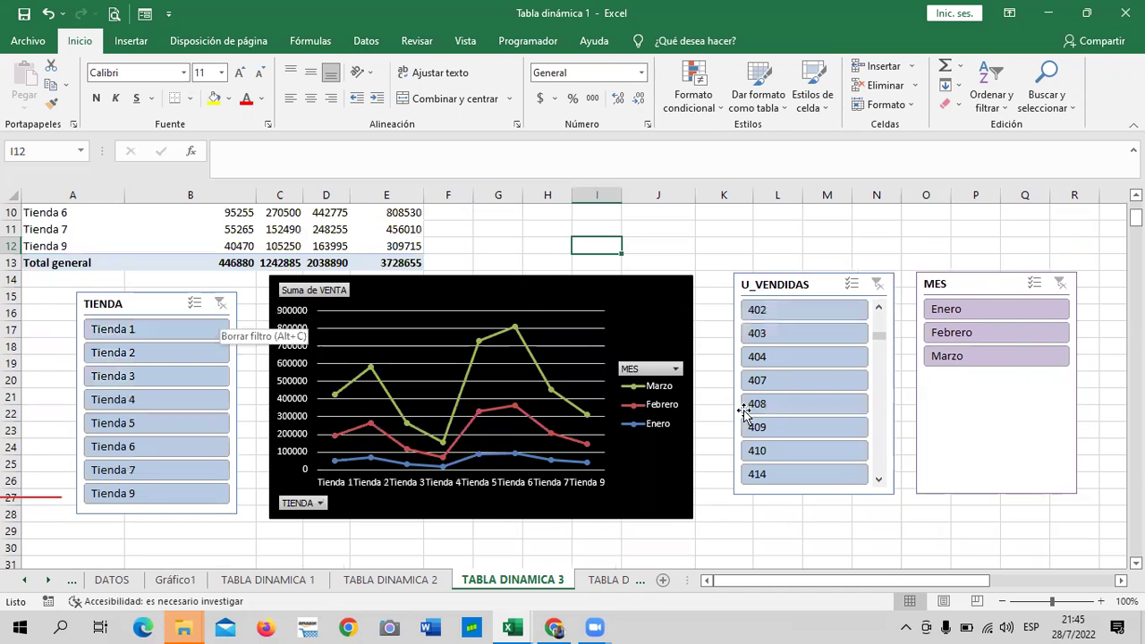
left_click_drag(525, 291, 534, 291)
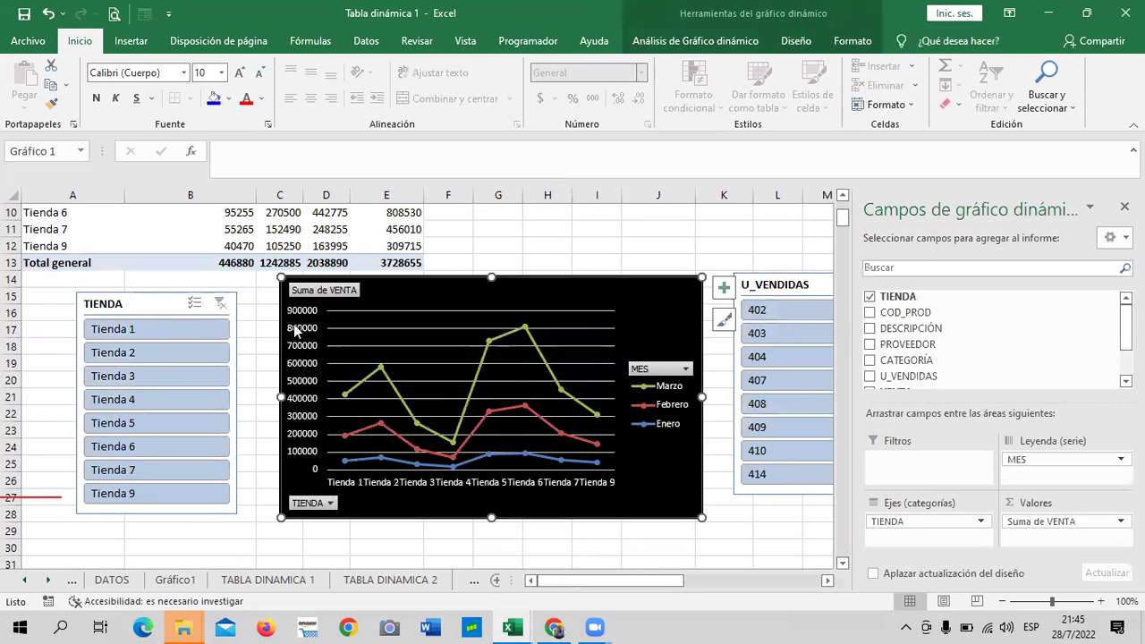
left_click_drag(166, 300, 179, 304)
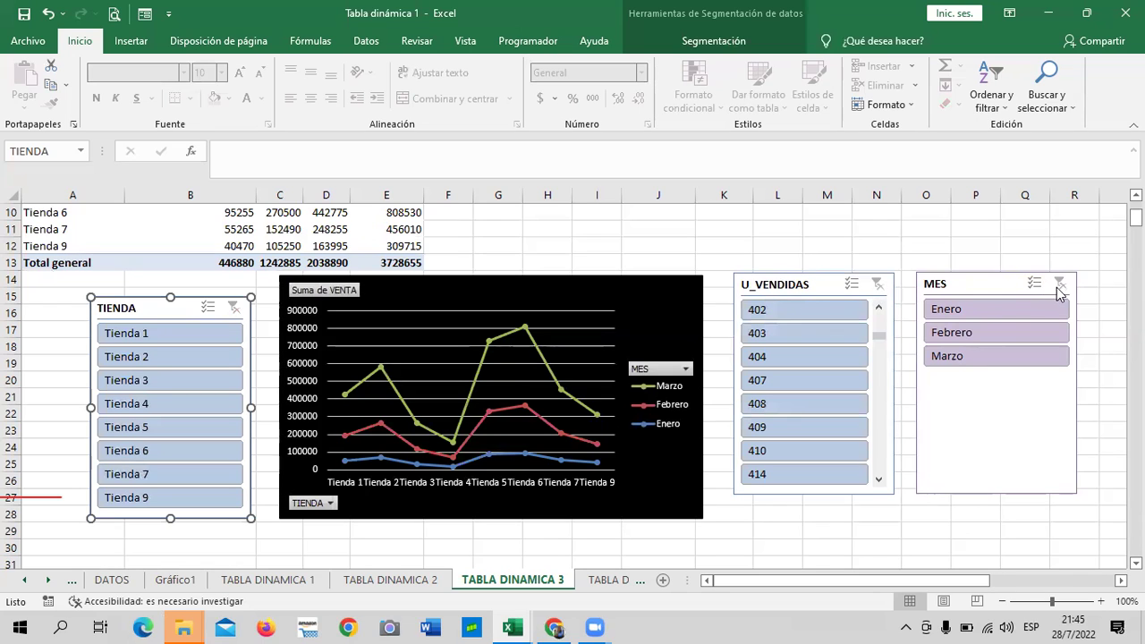
Delete the MES, U_VENDIDAS and TIENDA slicers from the sheet
left_click(1004, 286)
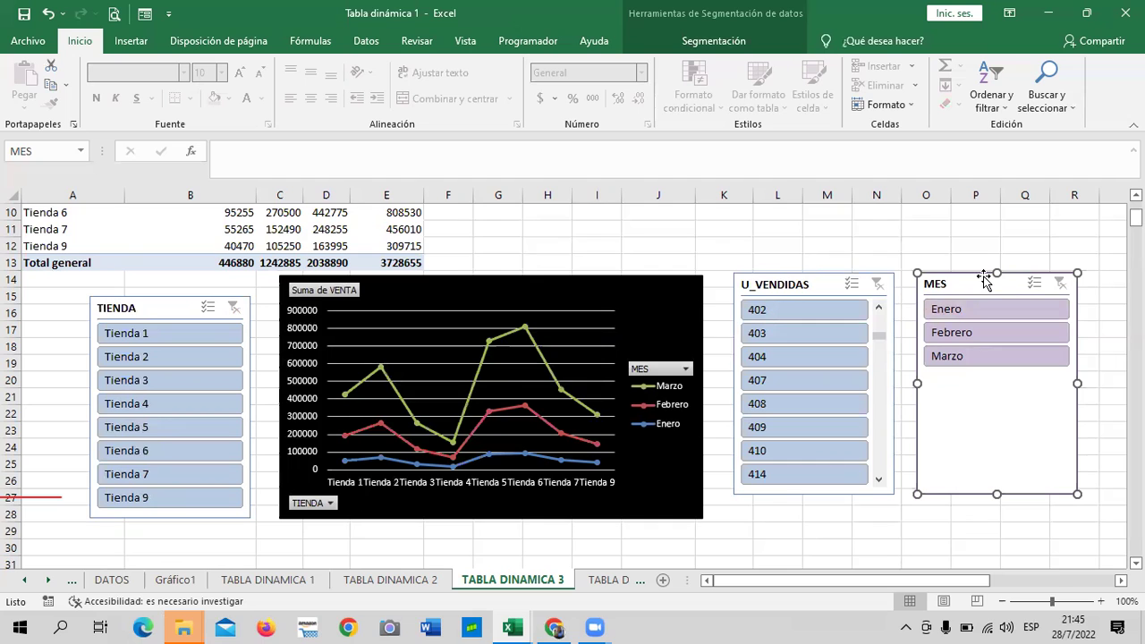
key("Delete")
left_click(820, 284)
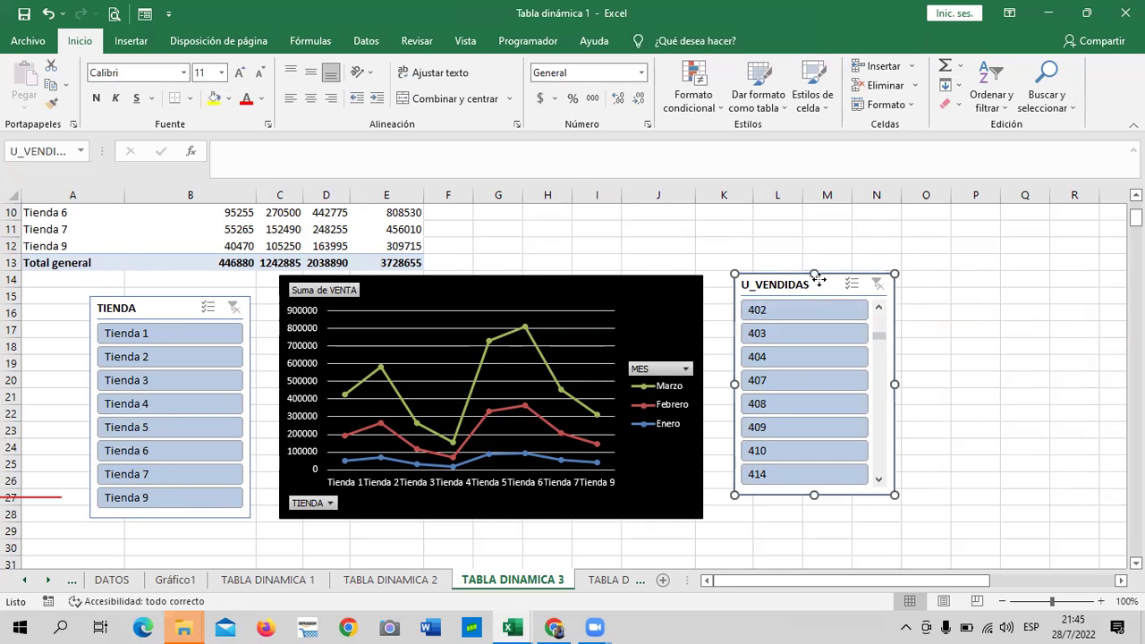
key("Delete")
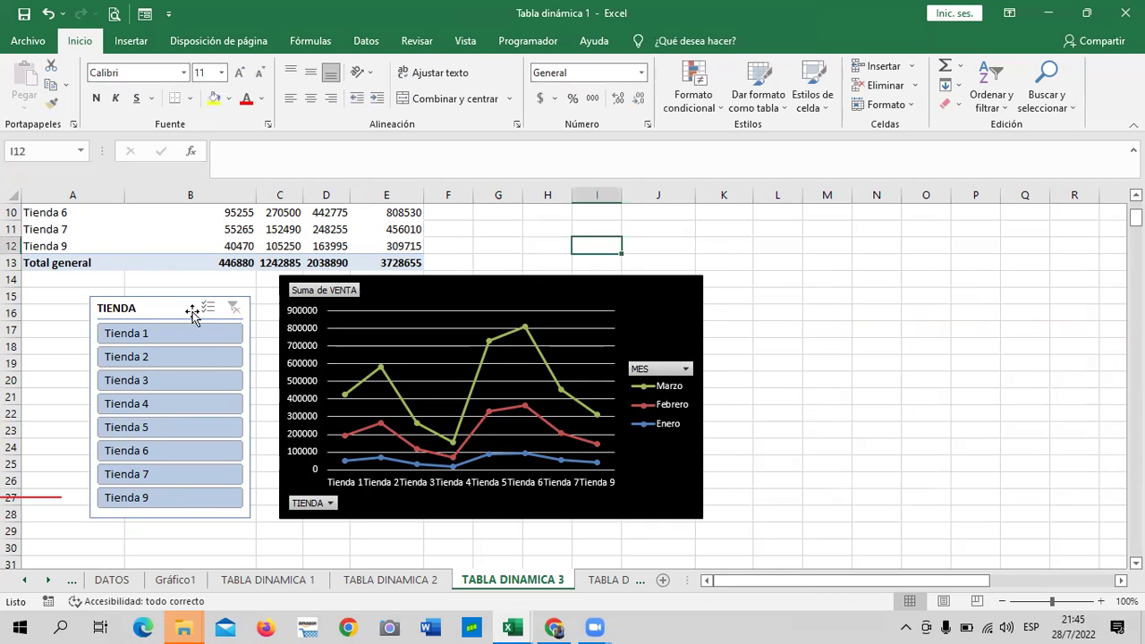
left_click(168, 310)
key("Delete")
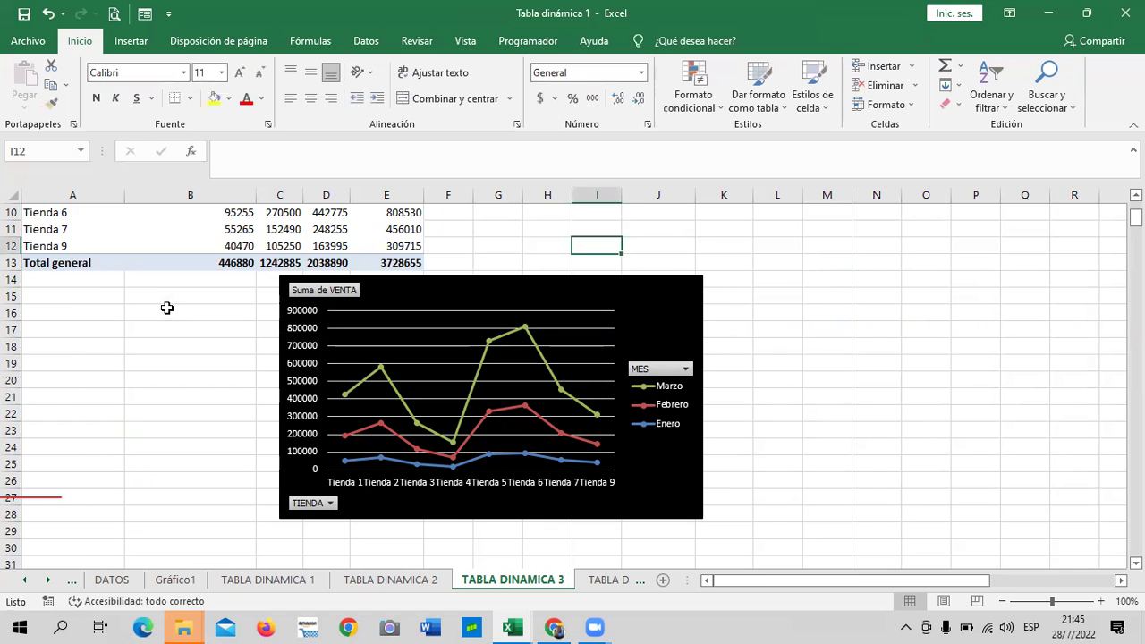
Move the line chart down slightly and switch to the TABLA DINAMICA 1 sheet
left_click_drag(676, 309, 677, 331)
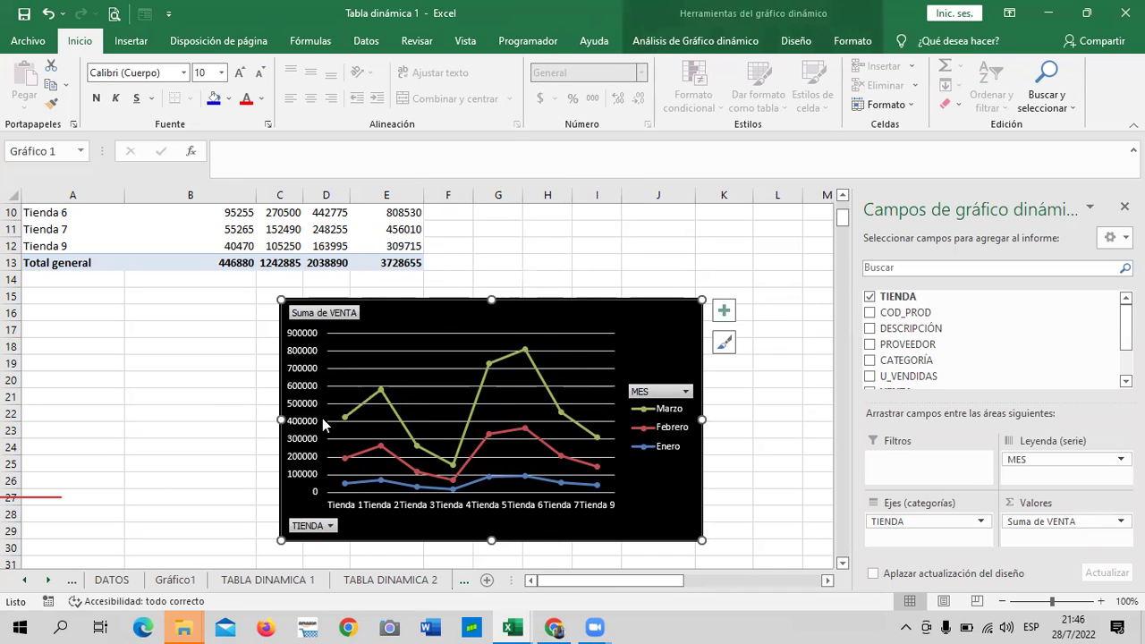
left_click(267, 584)
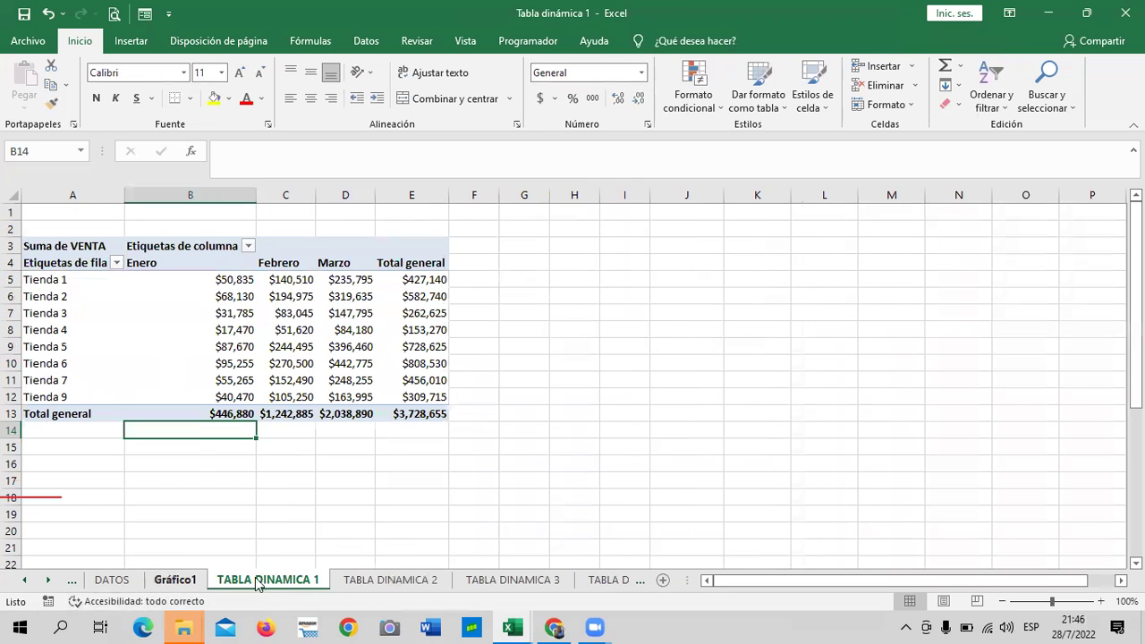
Move to the TABLA DINAMICA 4 sheet, select cell B8 and show Analizar tabla dinámica
left_click(402, 581)
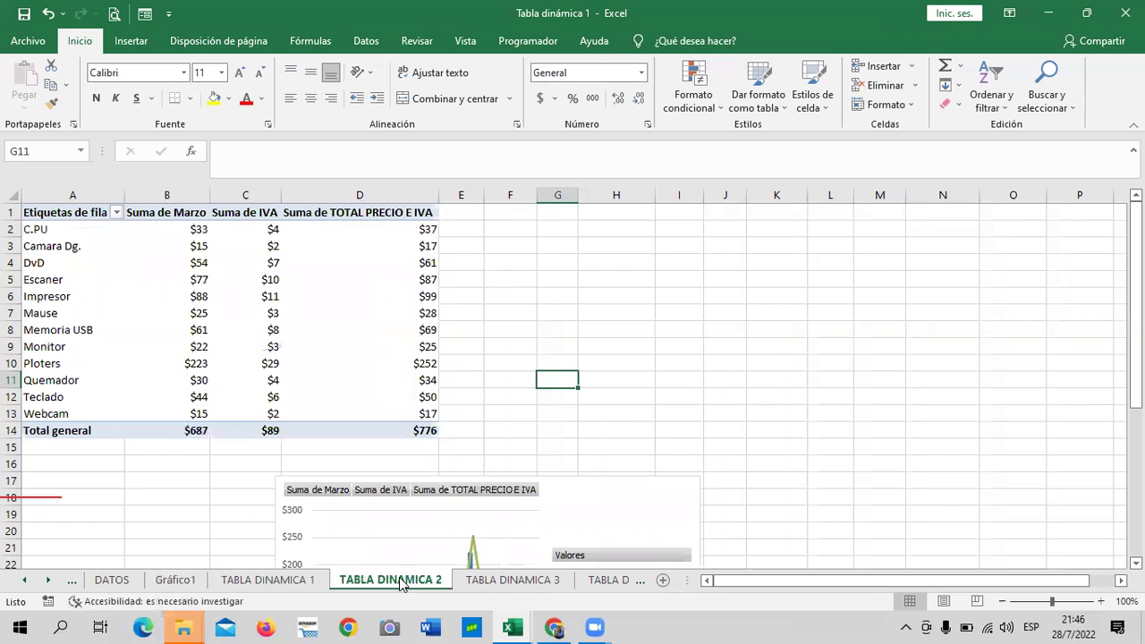
left_click(47, 581)
left_click(47, 582)
left_click(47, 582)
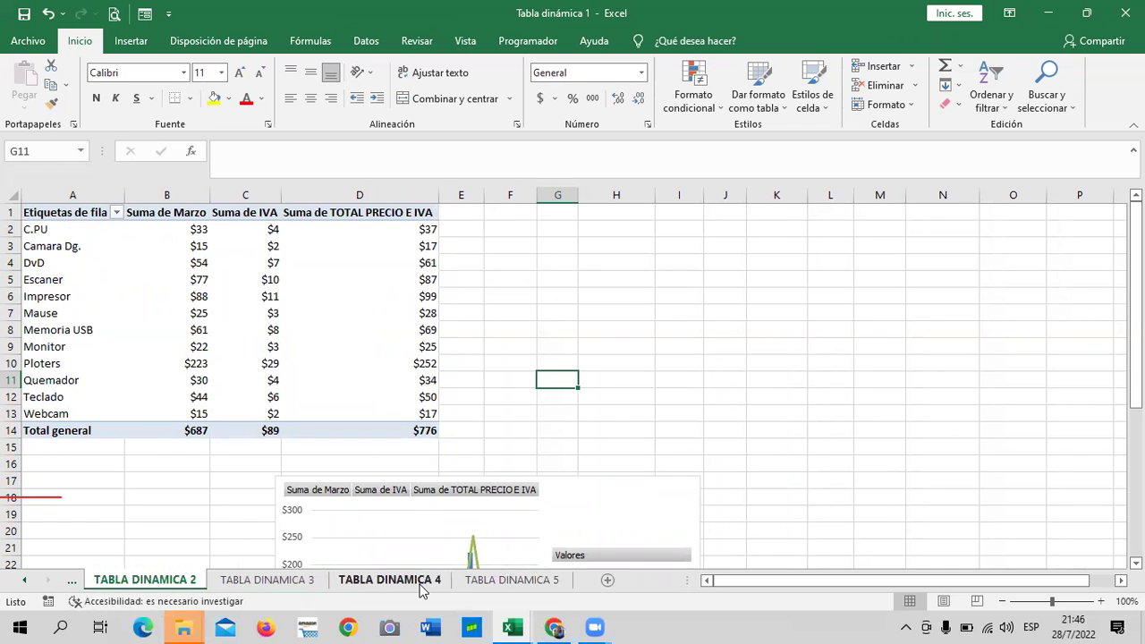
left_click(291, 578)
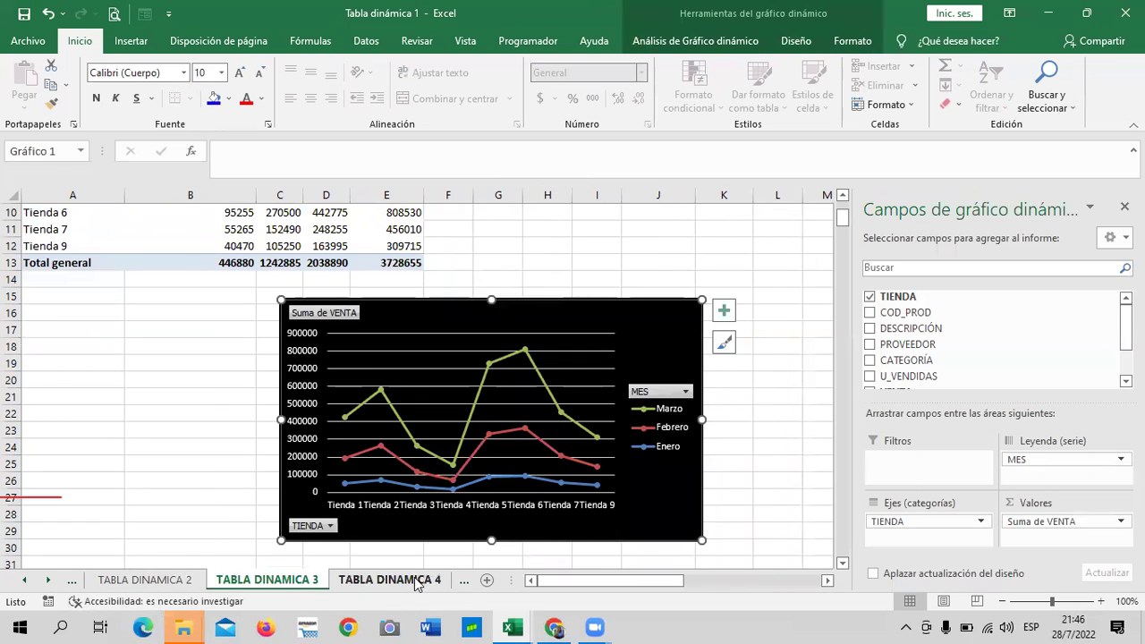
left_click(416, 580)
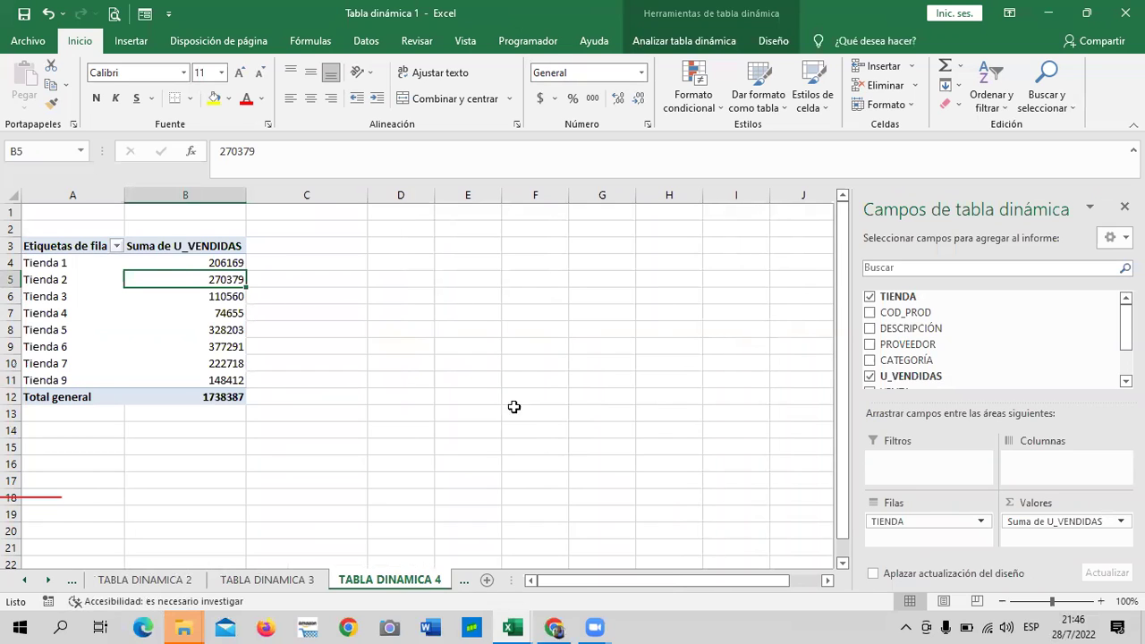
left_click(141, 331)
mouse_move(186, 329)
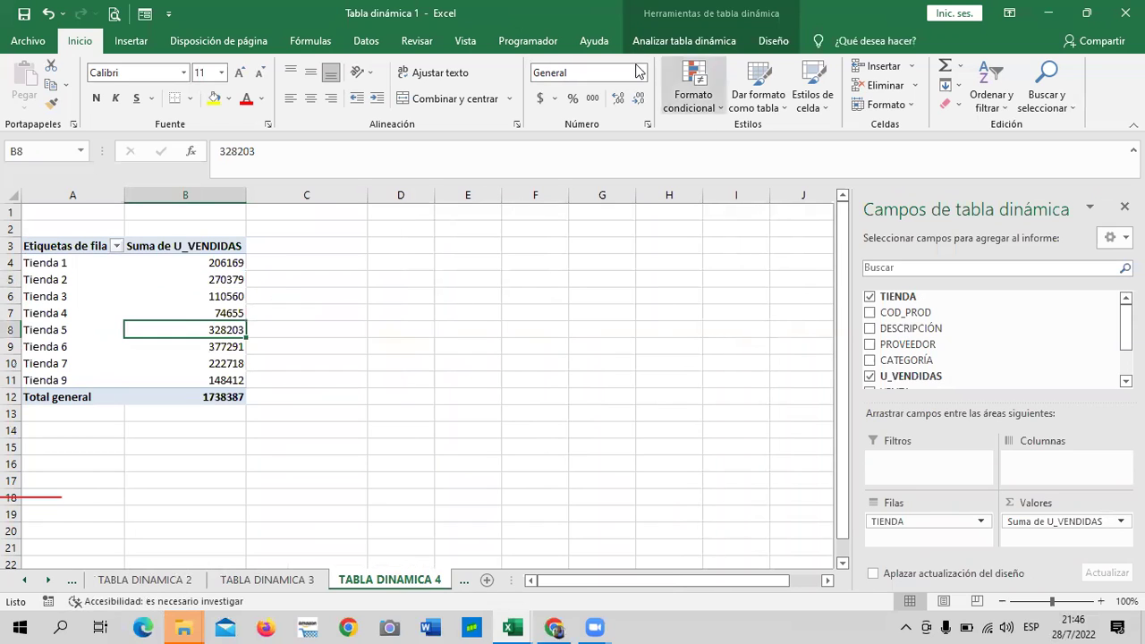
left_click(684, 41)
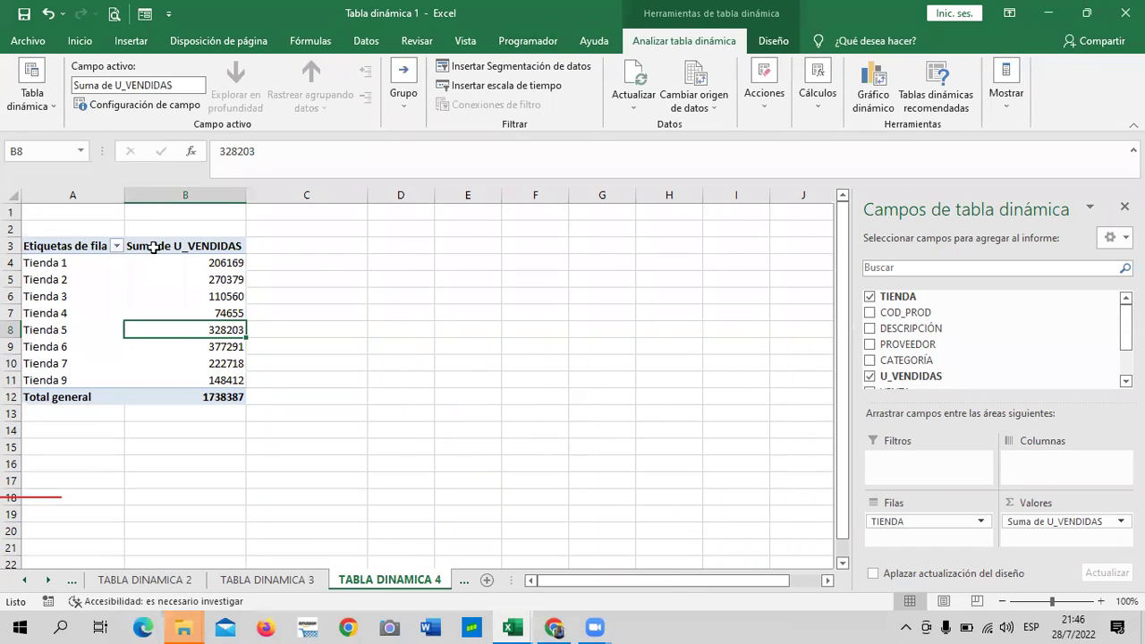
Add CATEGORÍA under TIENDA in Filas, after briefly adding and removing VENTA
scroll(957, 358, "down", 1)
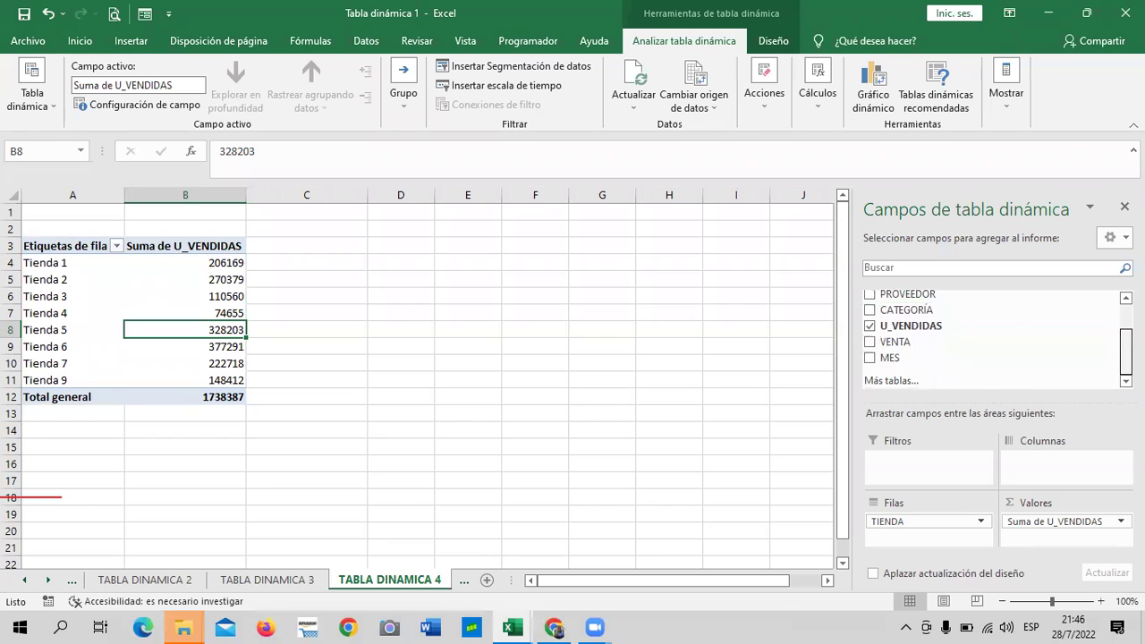
left_click(873, 345)
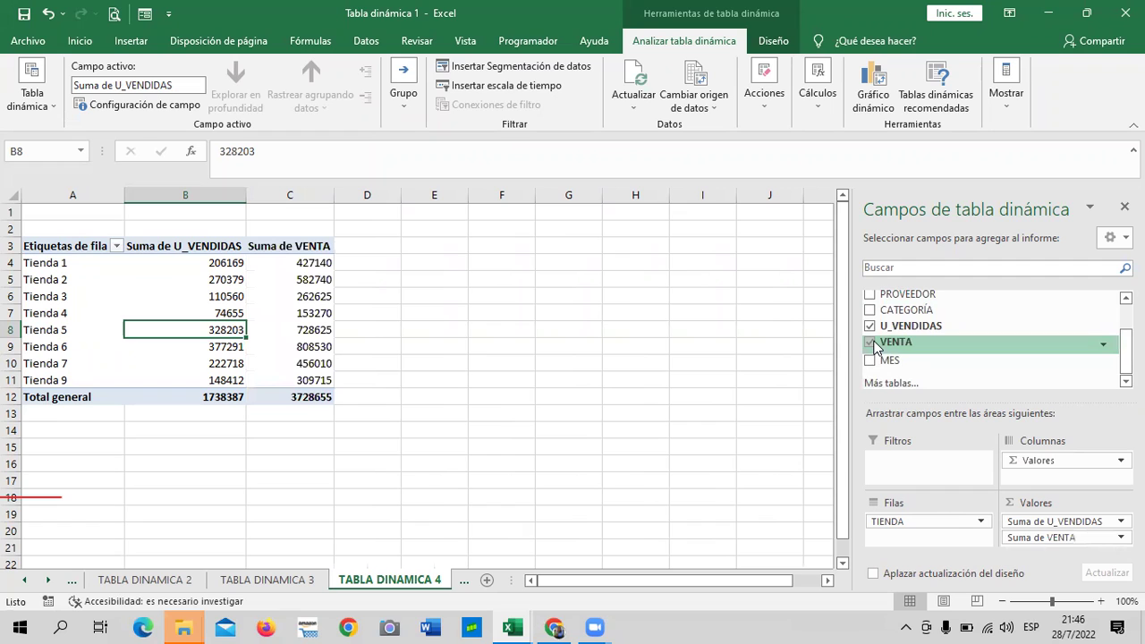
left_click(871, 344)
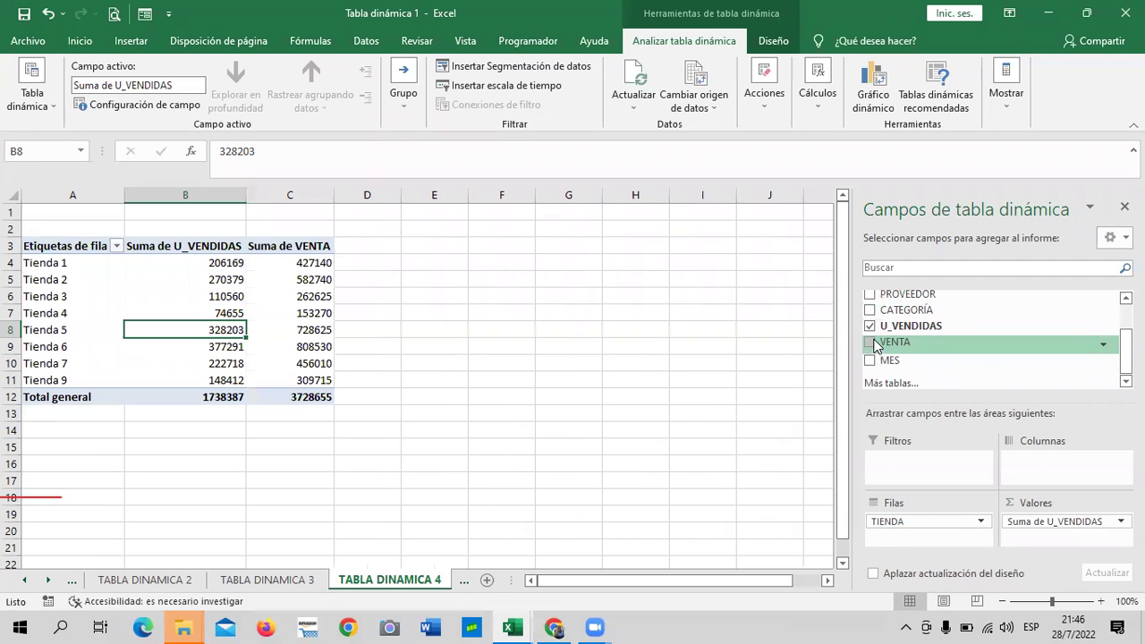
left_click(870, 311)
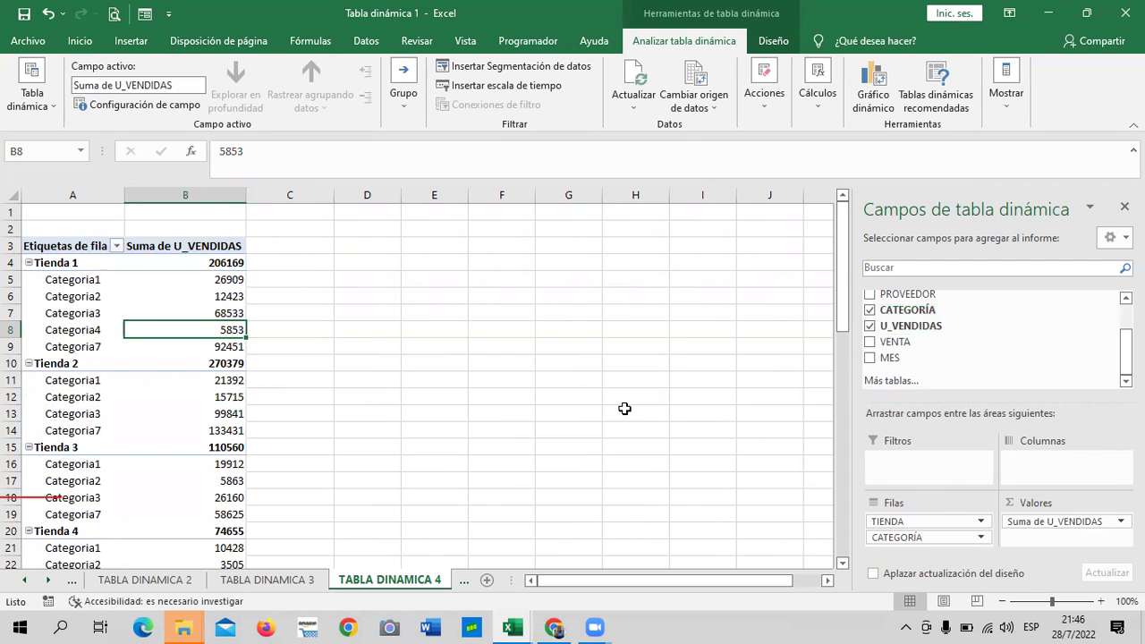
scroll(591, 419, "down", 4)
scroll(592, 419, "down", 11)
scroll(588, 421, "down", 5)
scroll(588, 422, "up", 3)
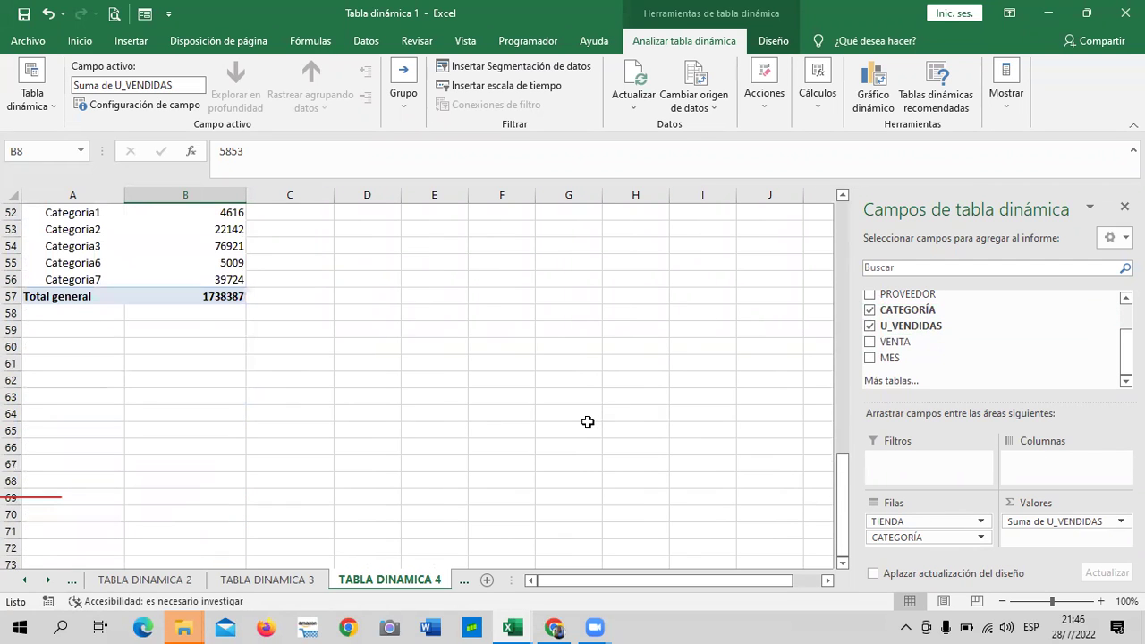
scroll(588, 421, "up", 2)
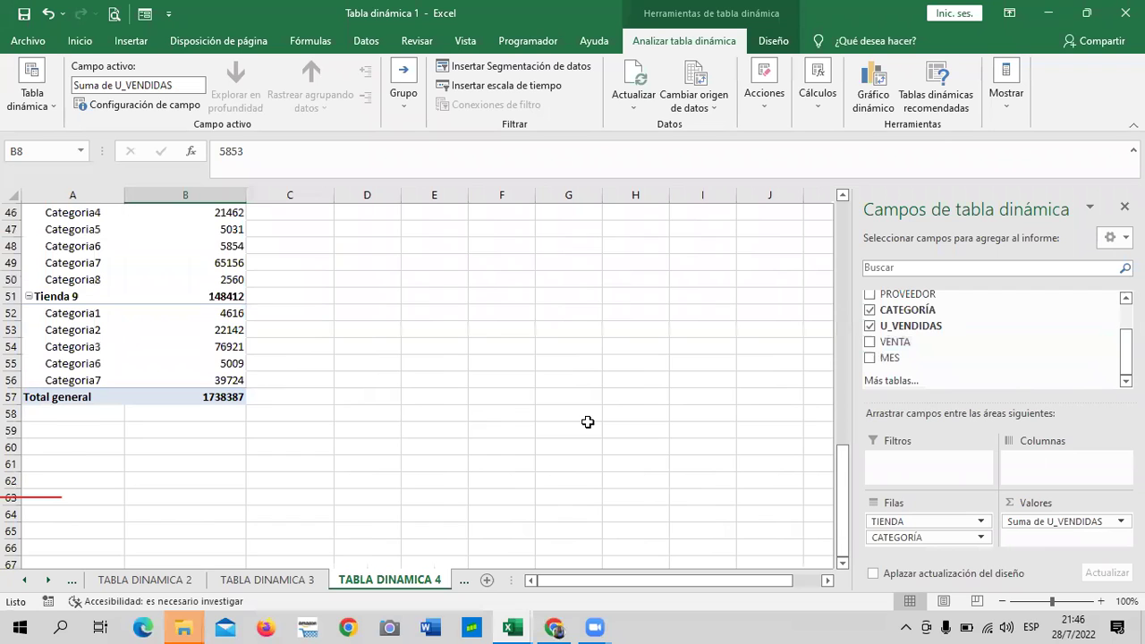
scroll(340, 378, "up", 4)
scroll(340, 379, "up", 3)
scroll(340, 379, "up", 4)
left_click(187, 284)
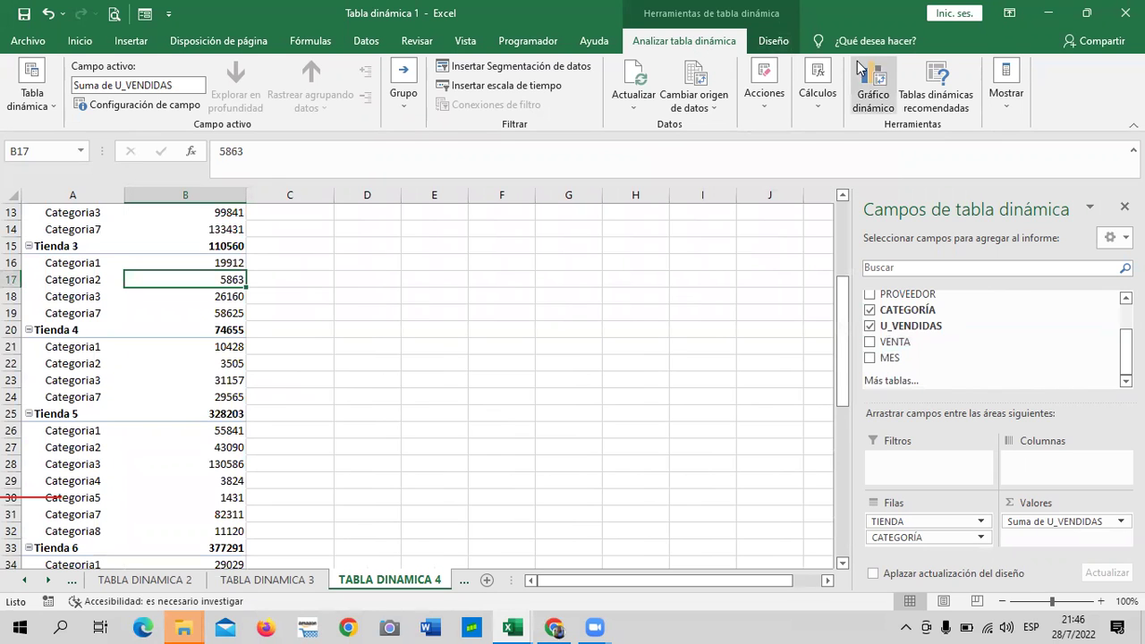
Open the pivot chart gallery and browse the column, bar, combo, waterfall, box, histogram, sunburst and treemap types
left_click(882, 79)
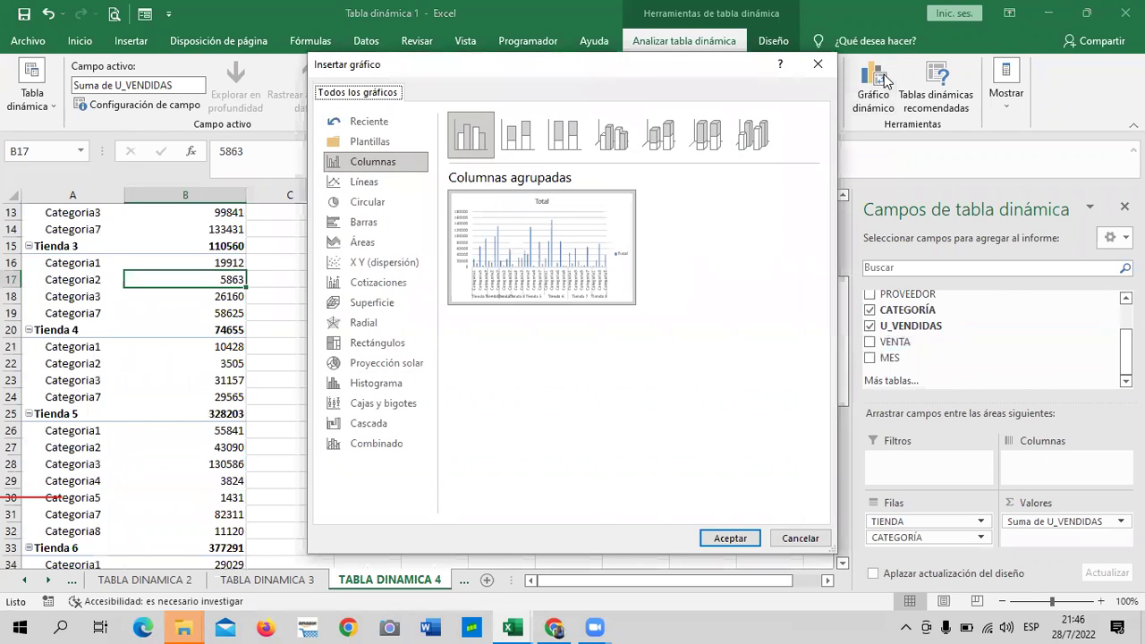
mouse_move(541, 247)
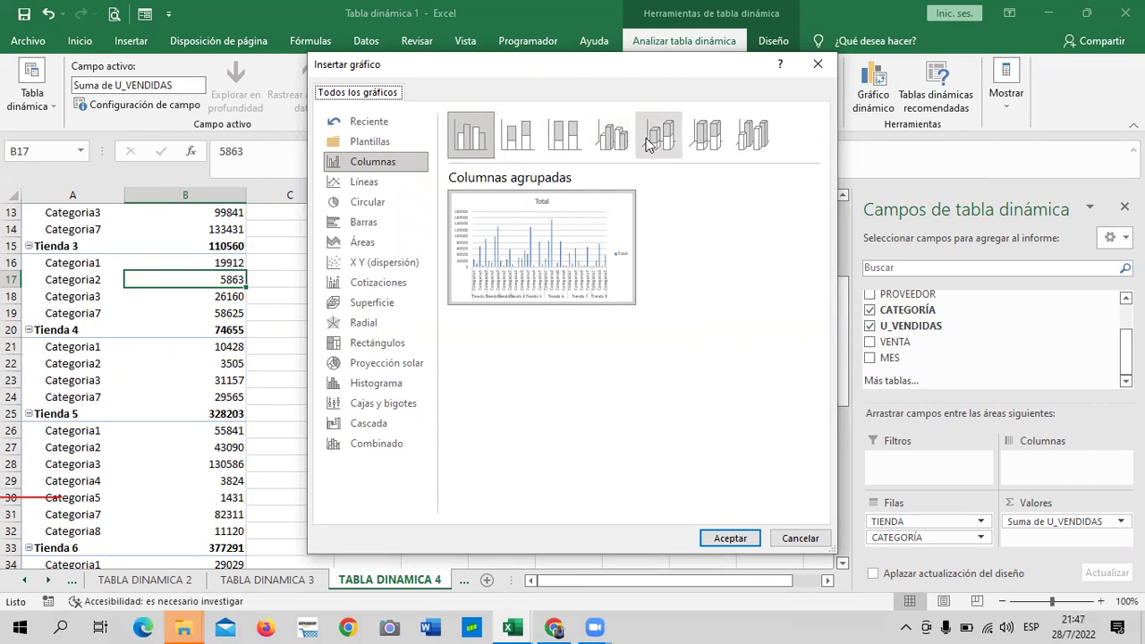
left_click(620, 137)
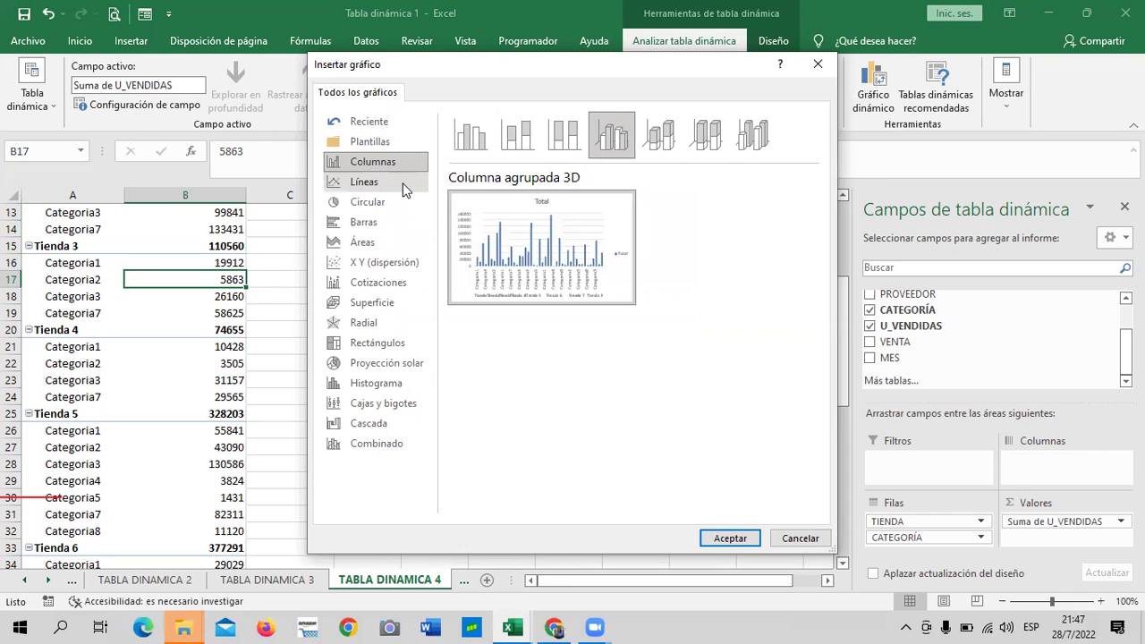
left_click(402, 230)
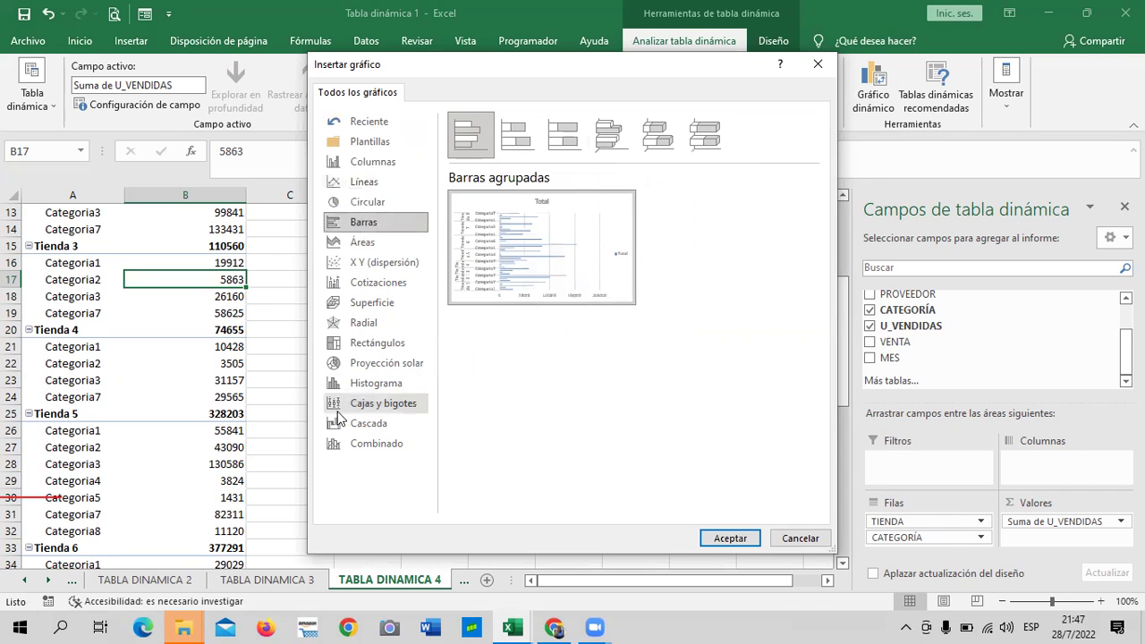
left_click(364, 443)
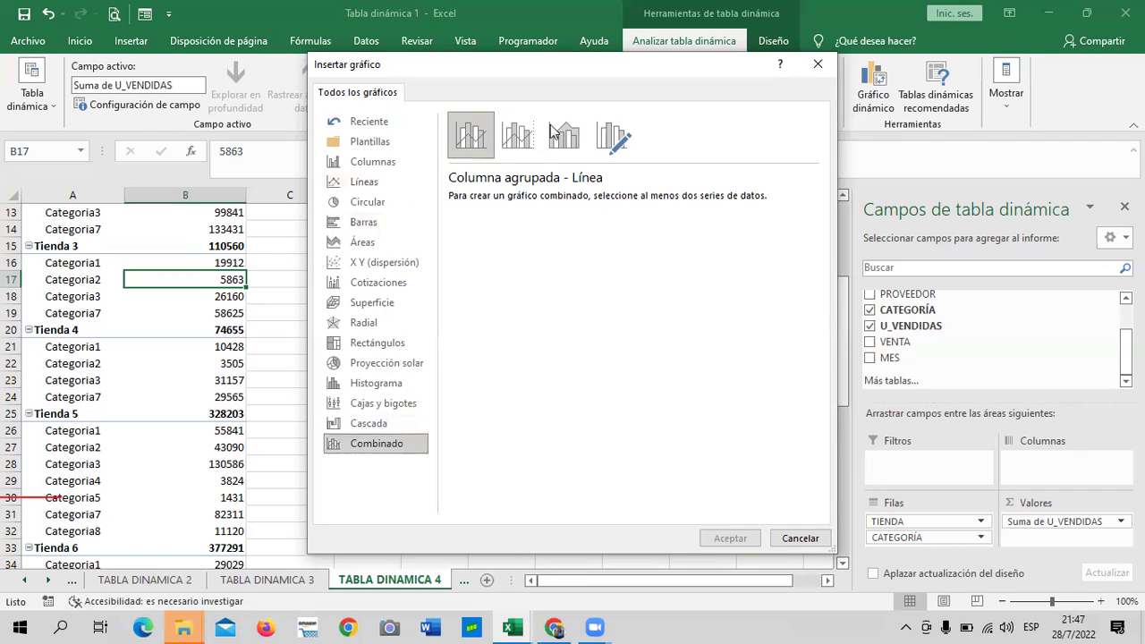
left_click(383, 425)
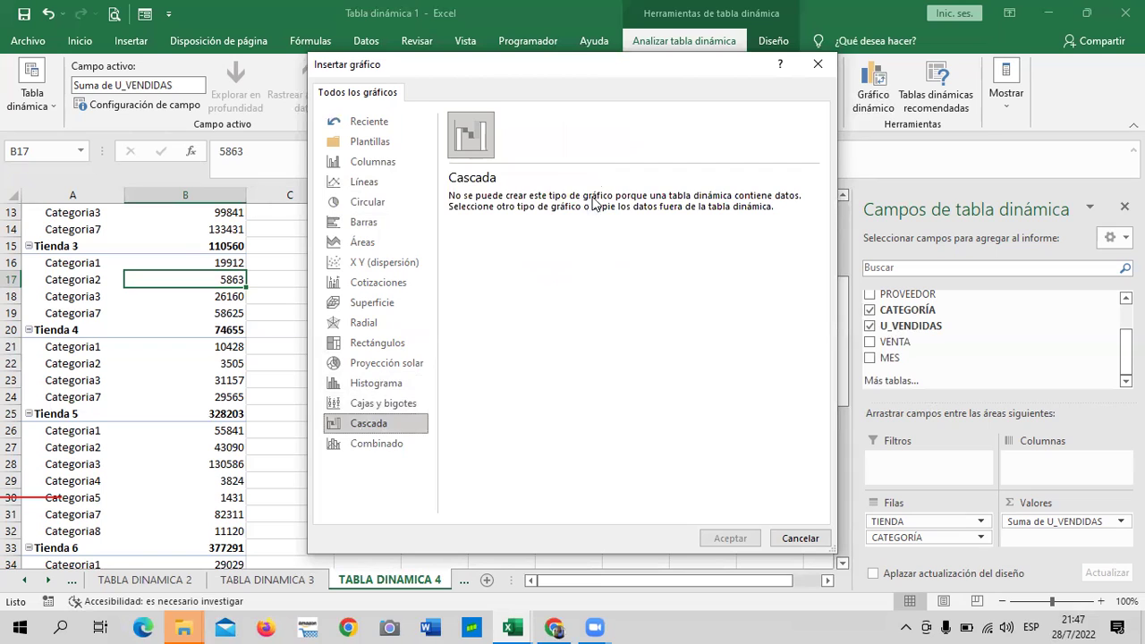
left_click(408, 404)
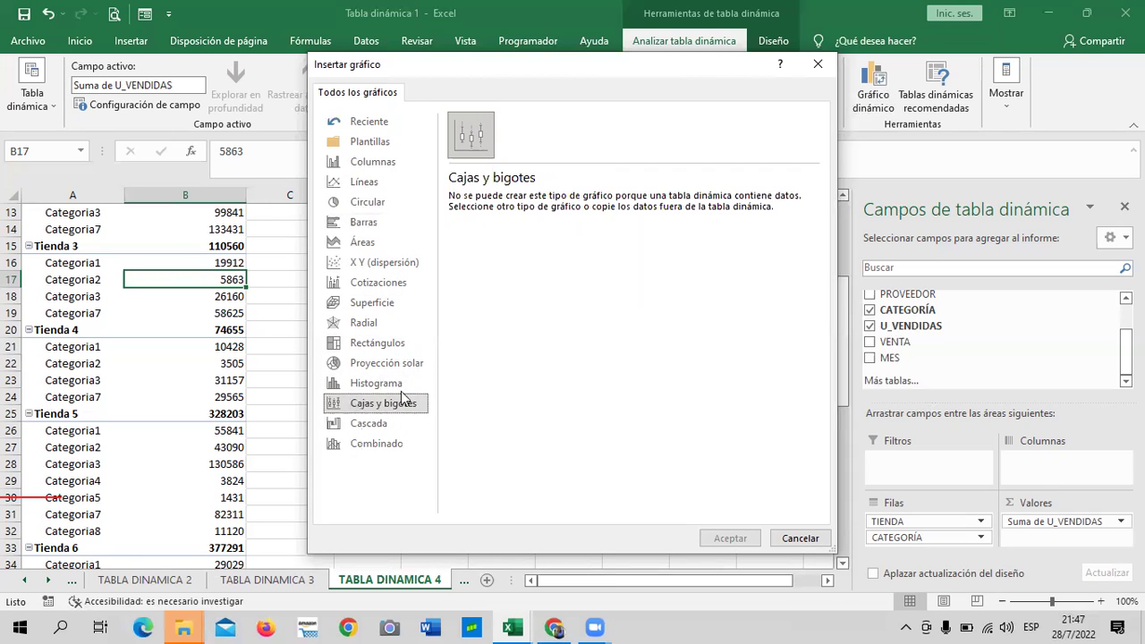
left_click(395, 384)
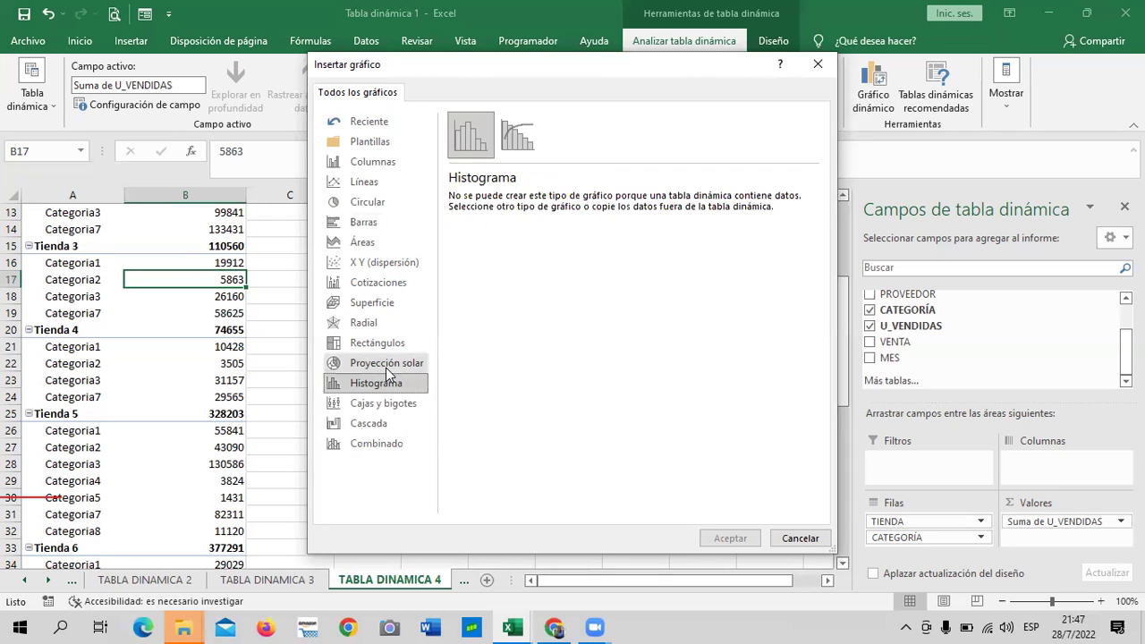
left_click(385, 365)
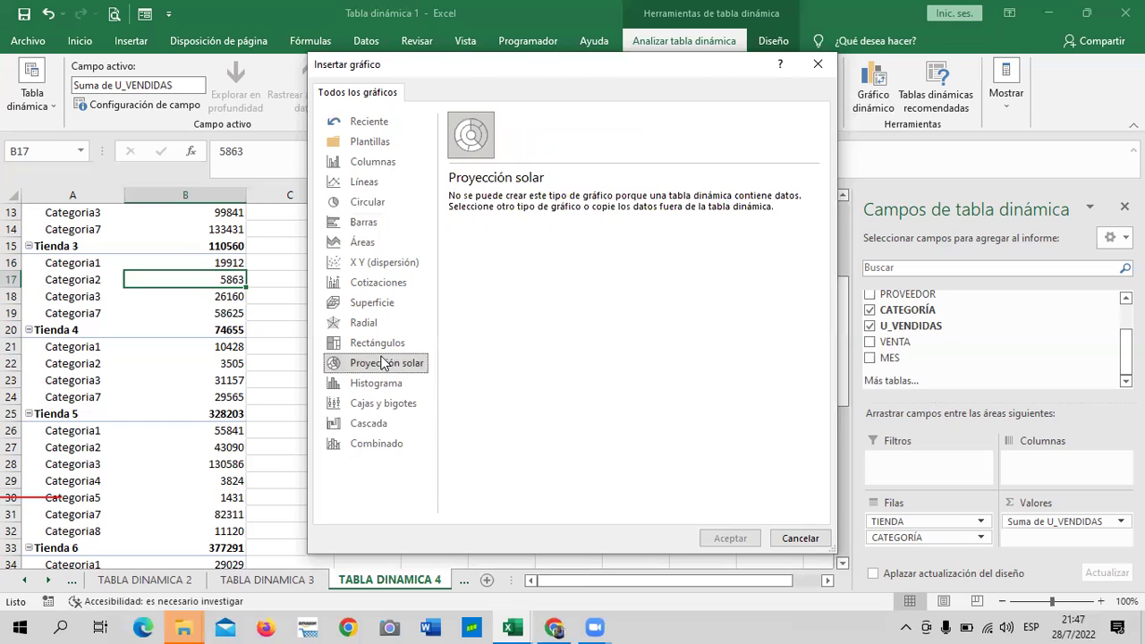
left_click(383, 347)
Preview the radar, surface, stock and scatter types, then insert an Áreas pivot chart
left_click(370, 327)
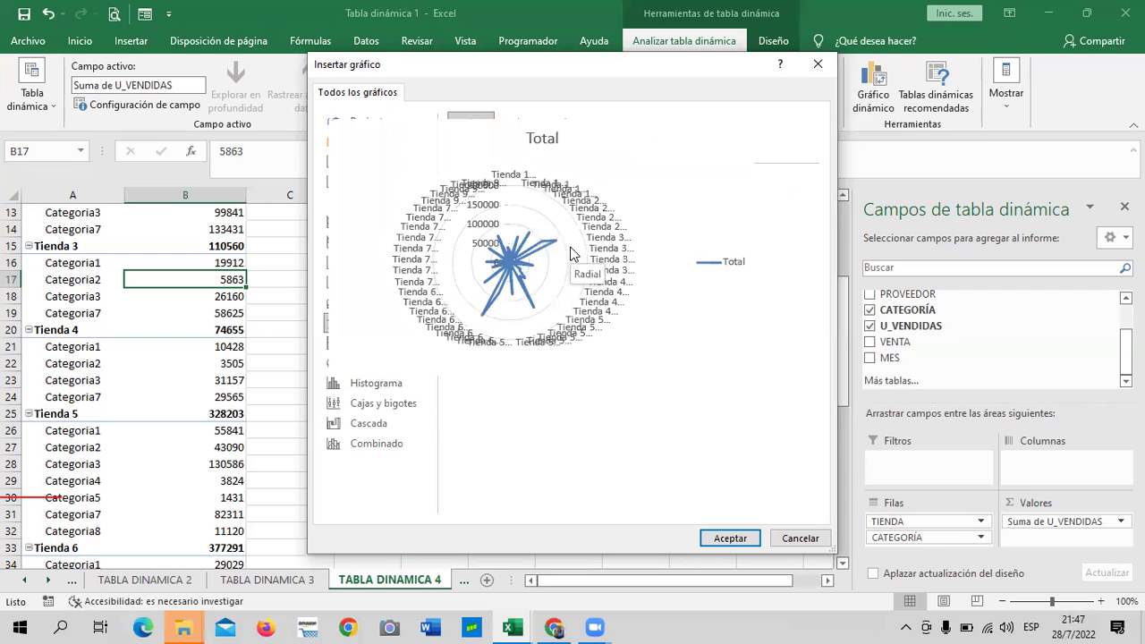
left_click(519, 137)
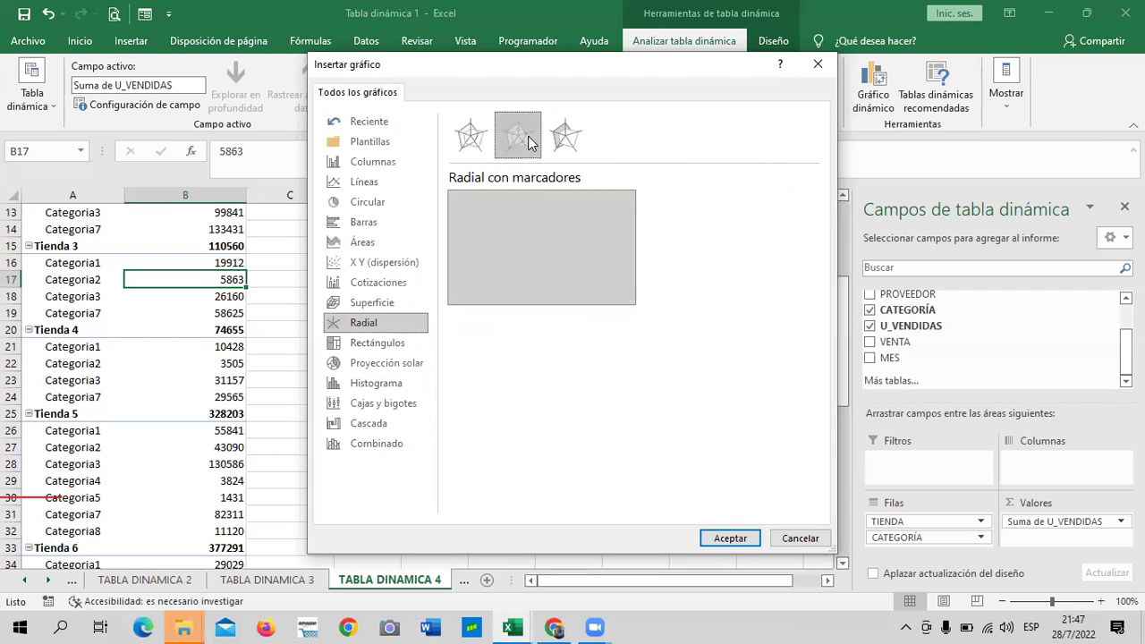
left_click(563, 134)
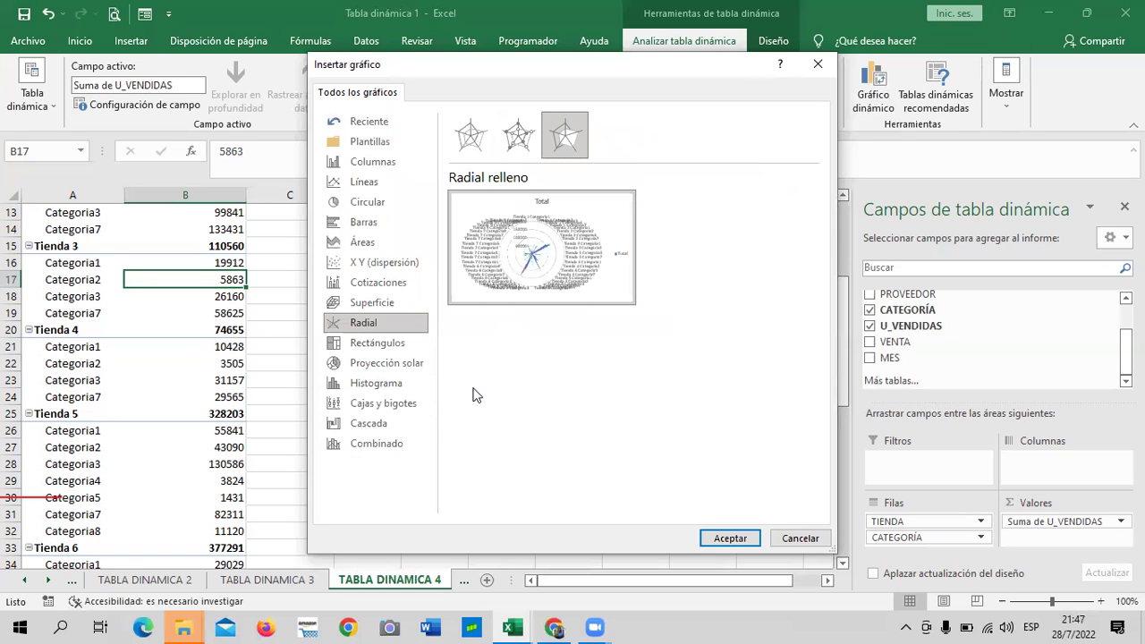
left_click(394, 305)
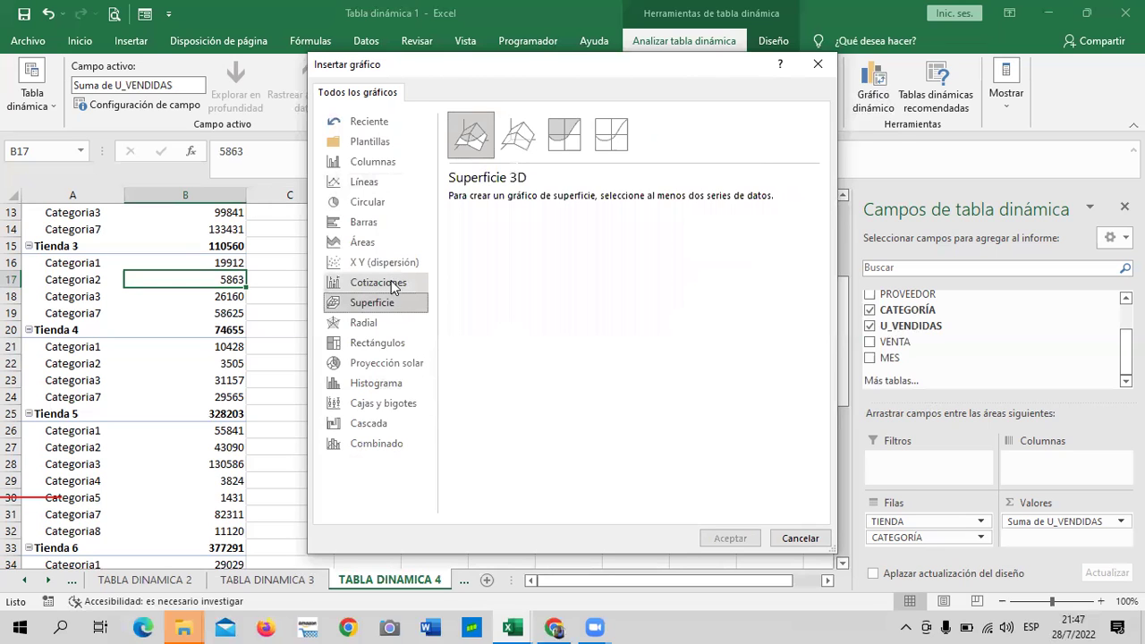
left_click(391, 282)
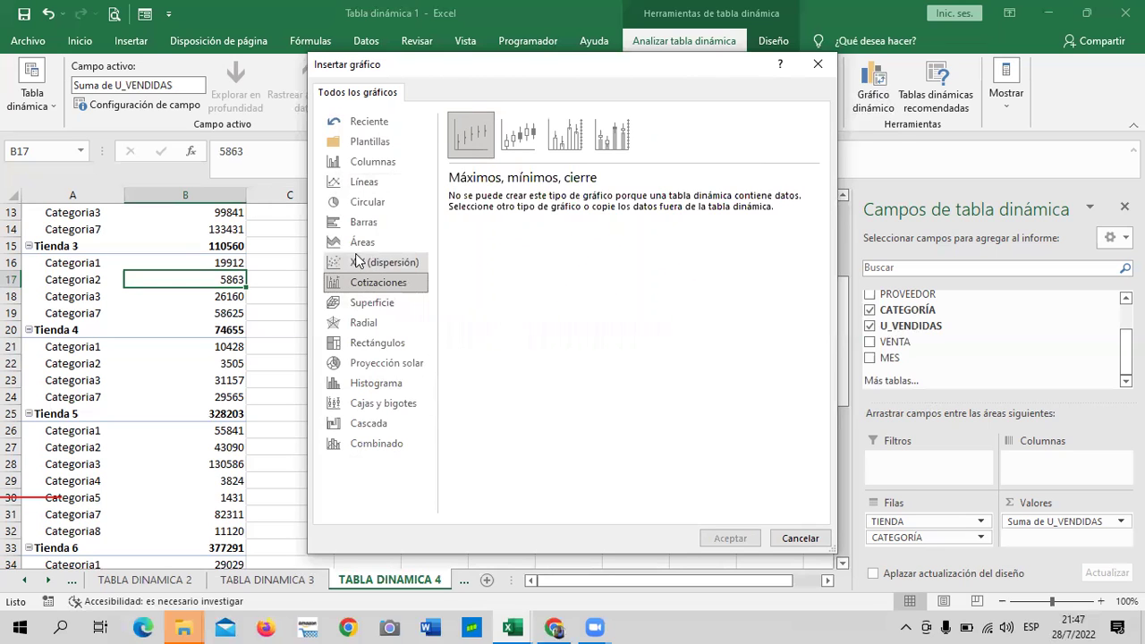
left_click(375, 262)
left_click(362, 243)
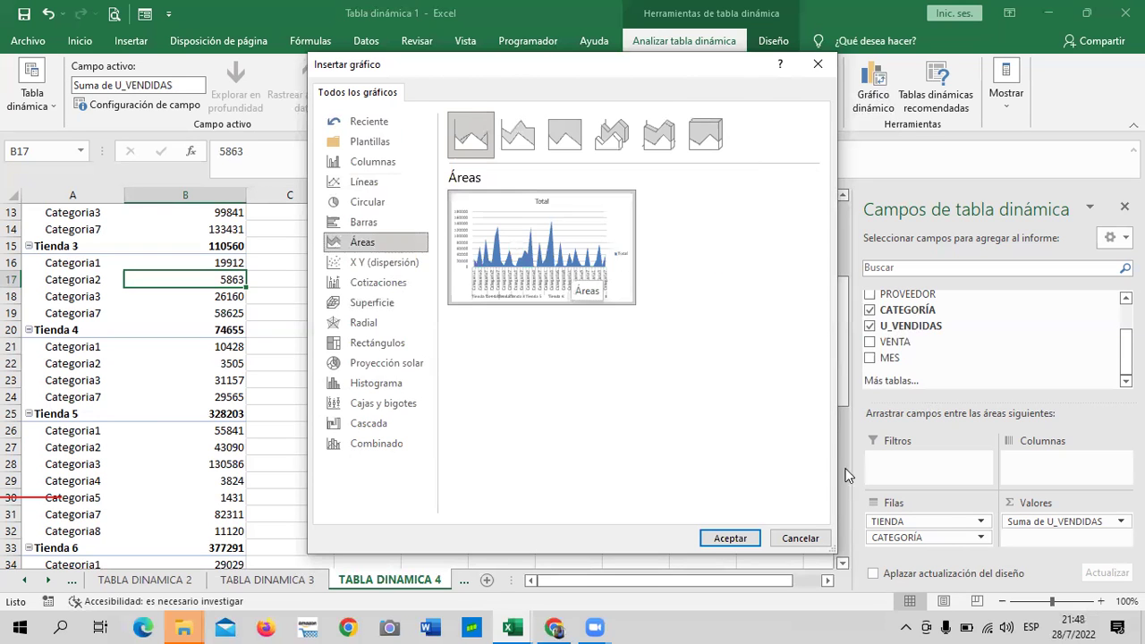
left_click(730, 538)
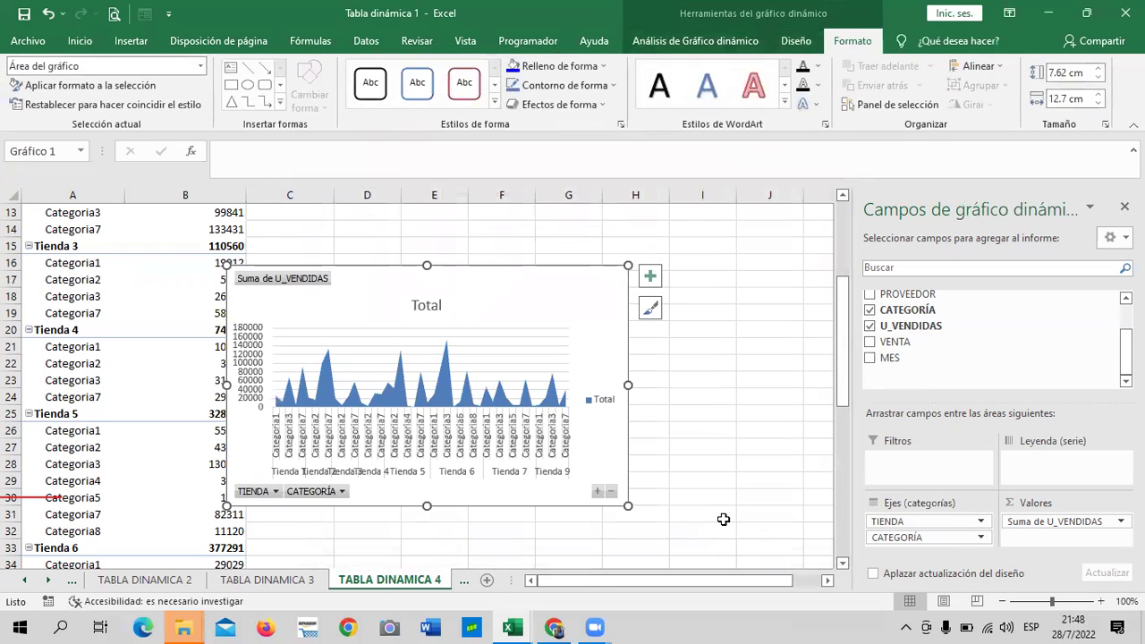
left_click_drag(539, 292, 651, 285)
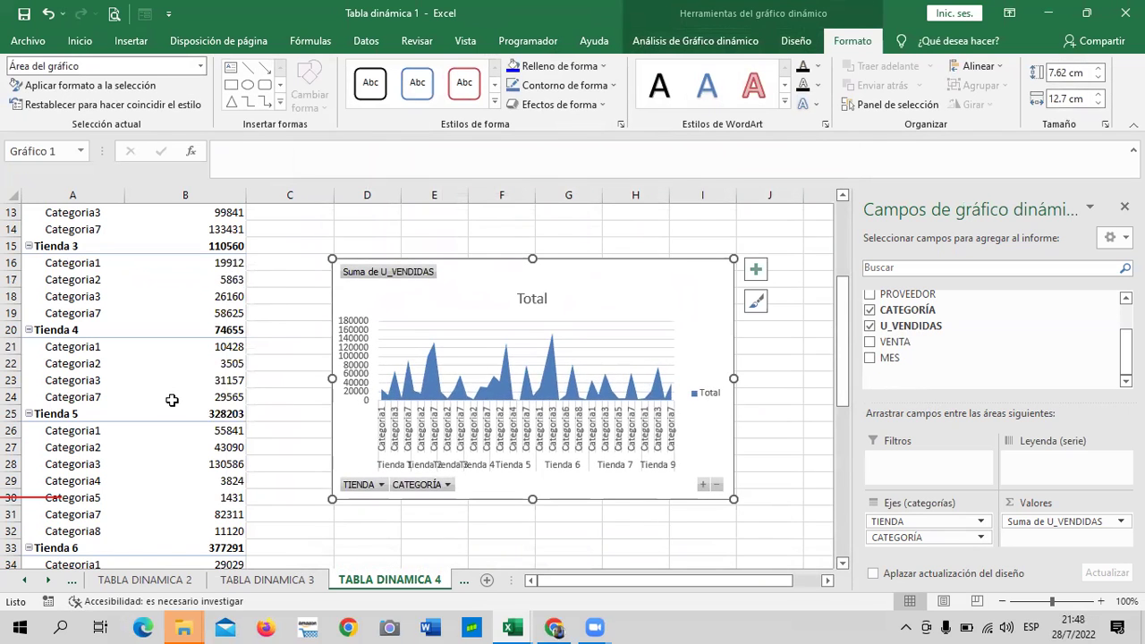
scroll(172, 400, "up", 4)
scroll(173, 400, "down", 4)
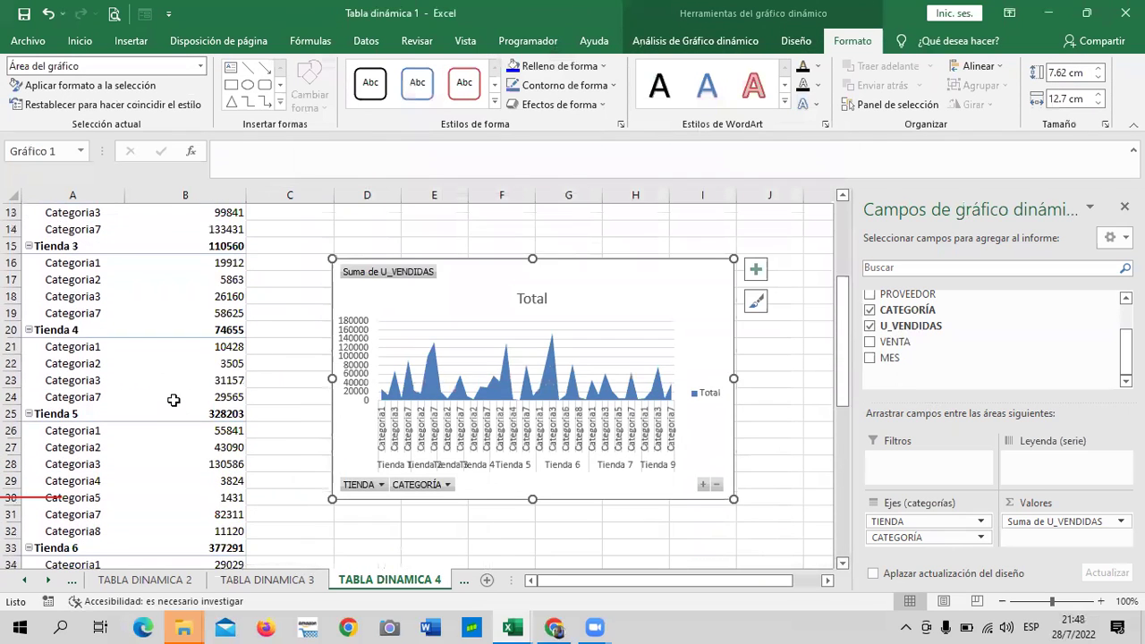
scroll(174, 400, "down", 2)
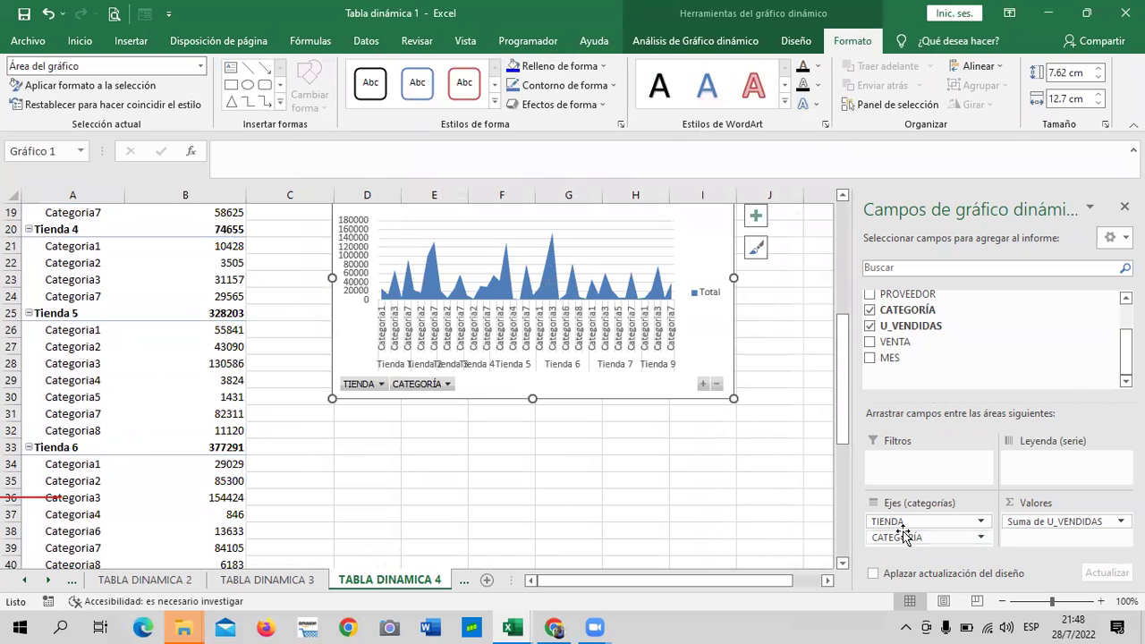
left_click_drag(942, 537, 949, 360)
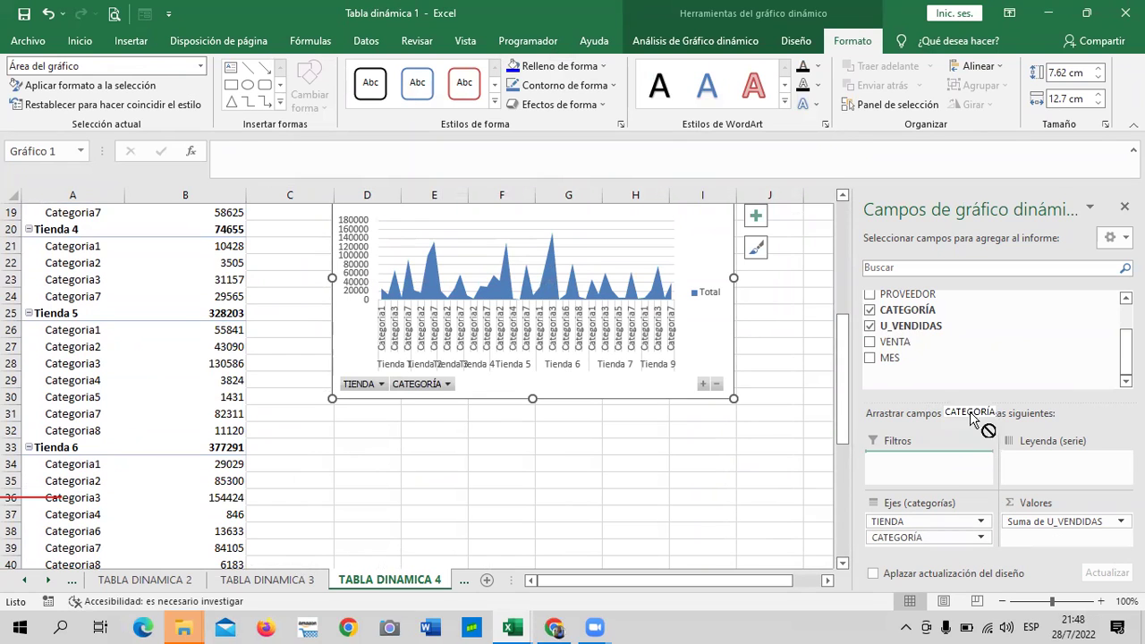
scroll(587, 403, "up", 3)
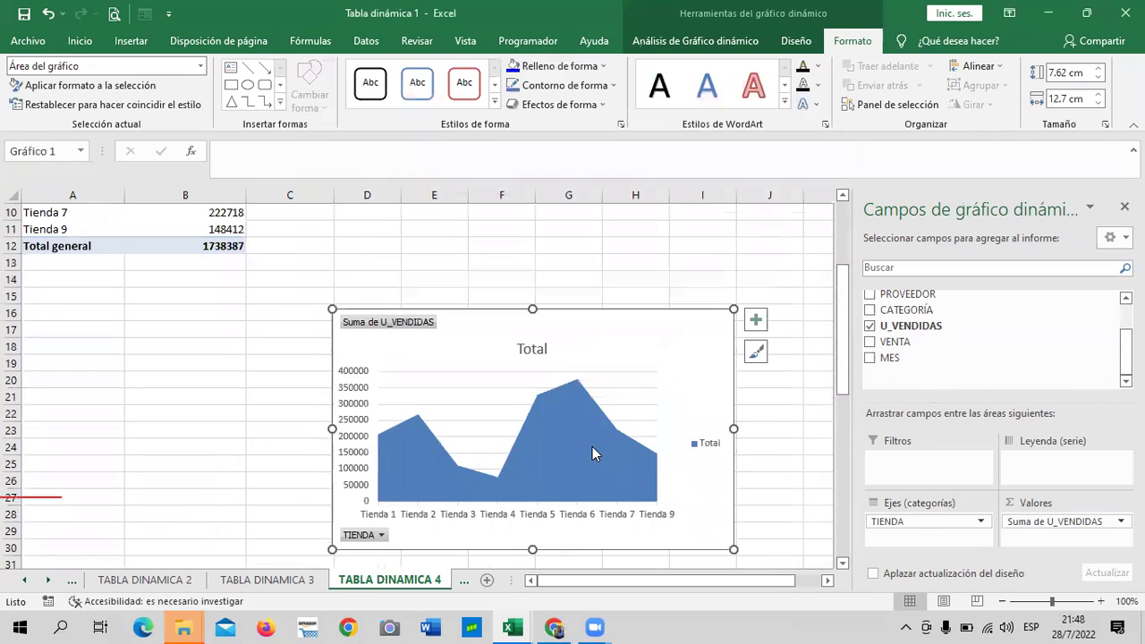
scroll(590, 438, "up", 3)
scroll(592, 445, "down", 2)
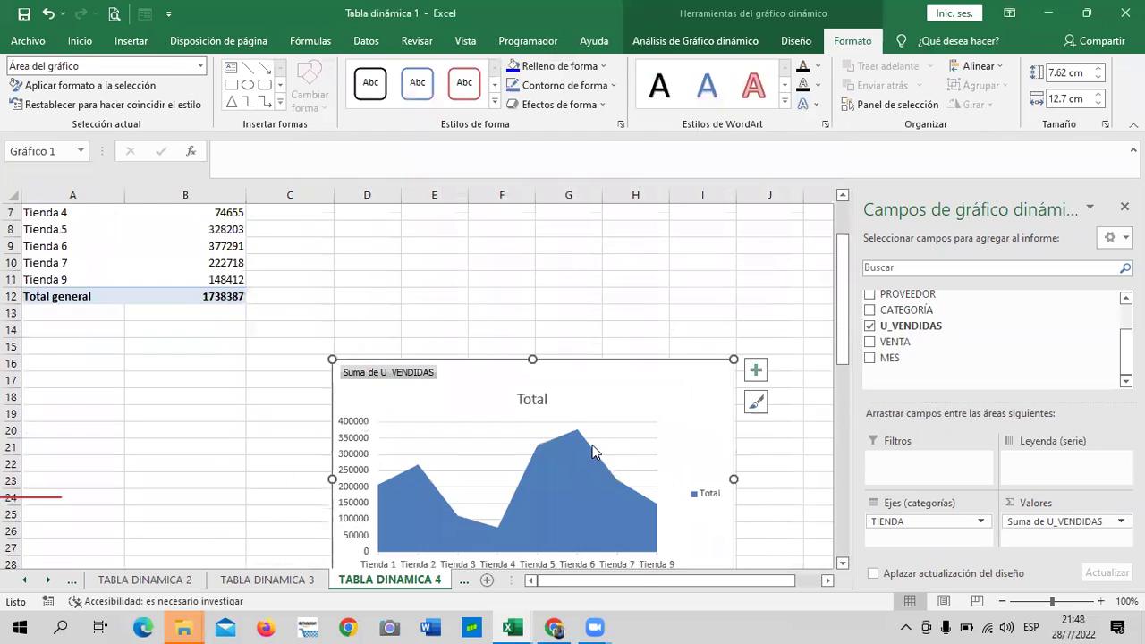
scroll(593, 450, "down", 2)
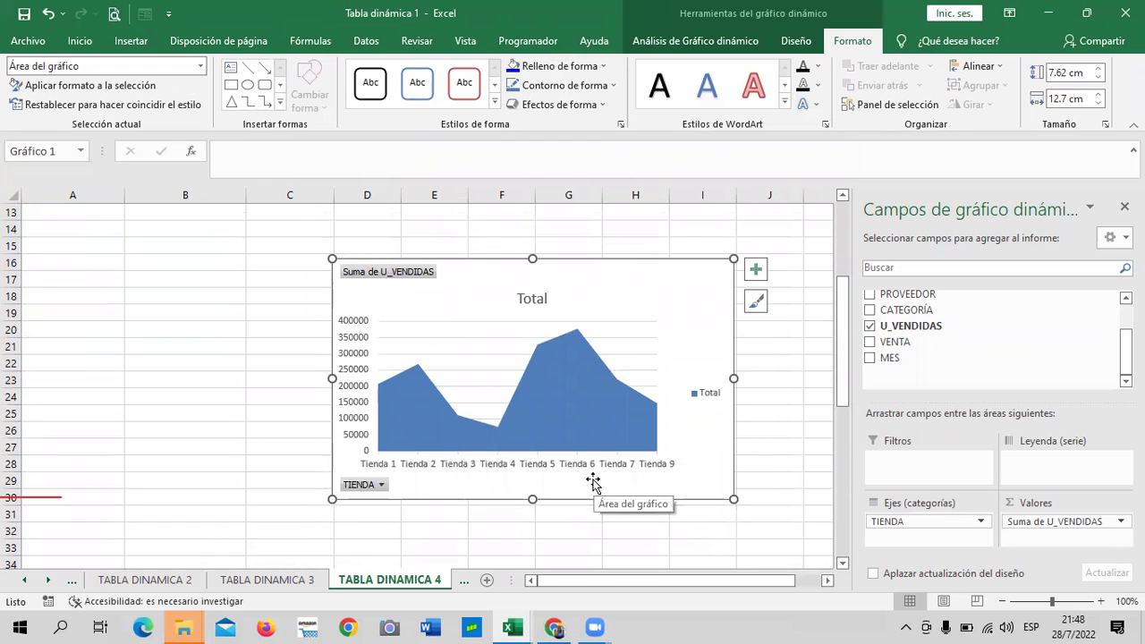
scroll(582, 485, "up", 3)
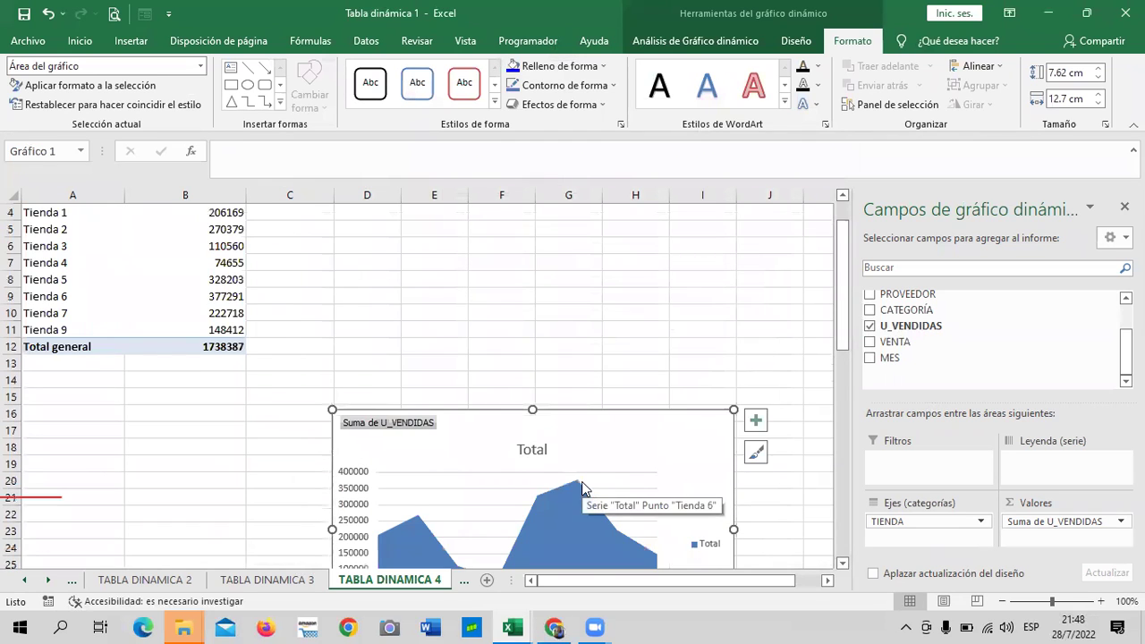
scroll(555, 475, "down", 2)
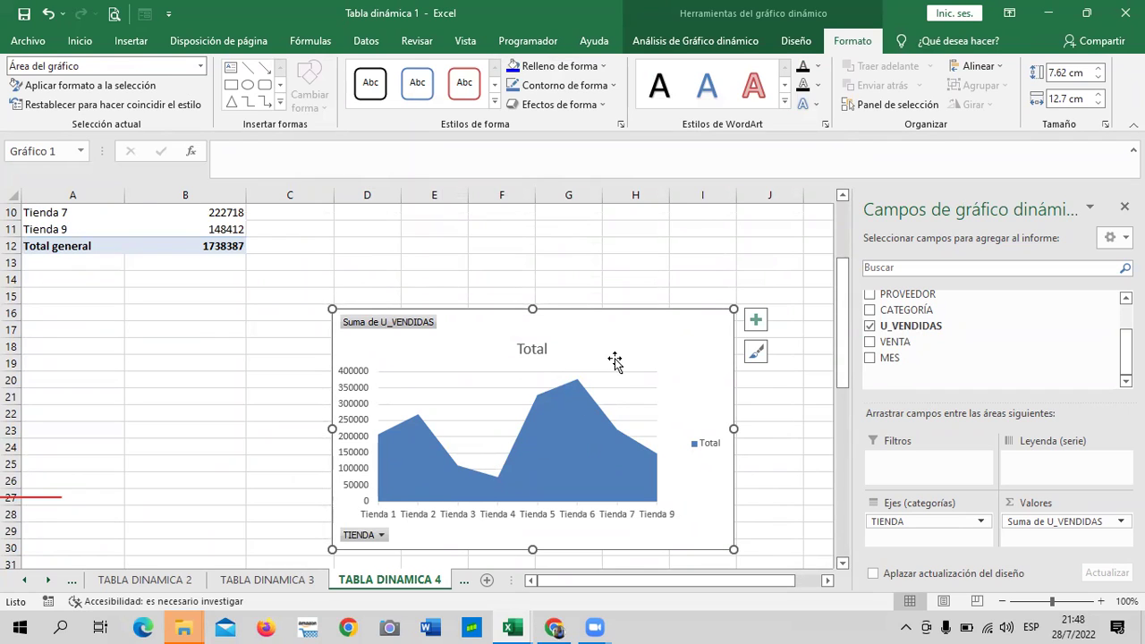
scroll(939, 340, "up", 3)
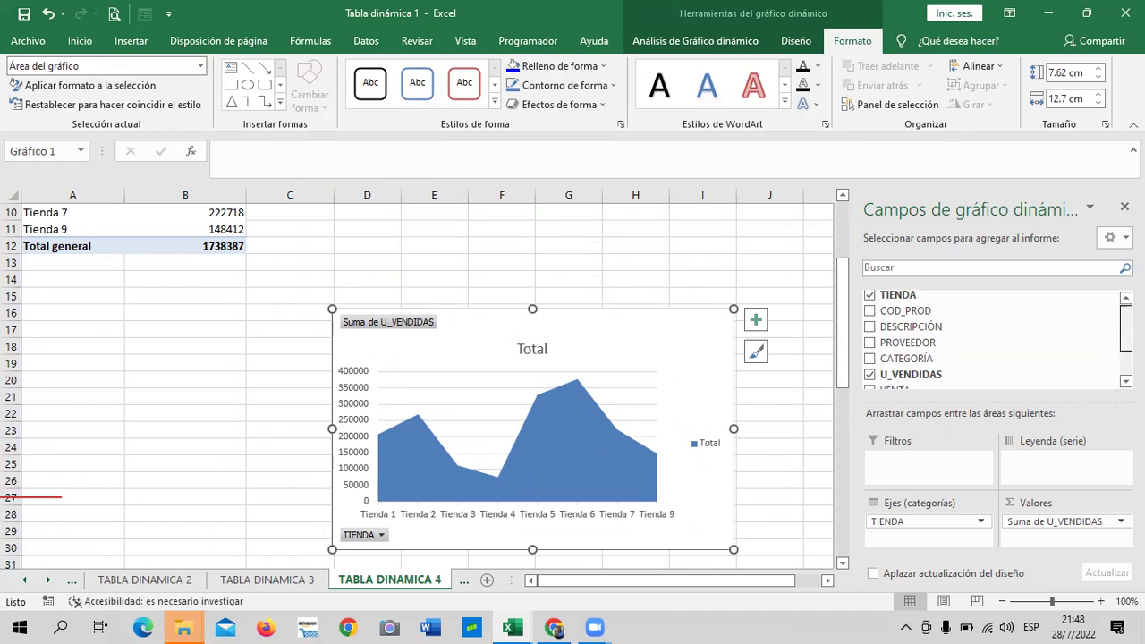
Add PROVEEDOR as a second chart category, then drag it back out of Ejes
left_click(870, 346)
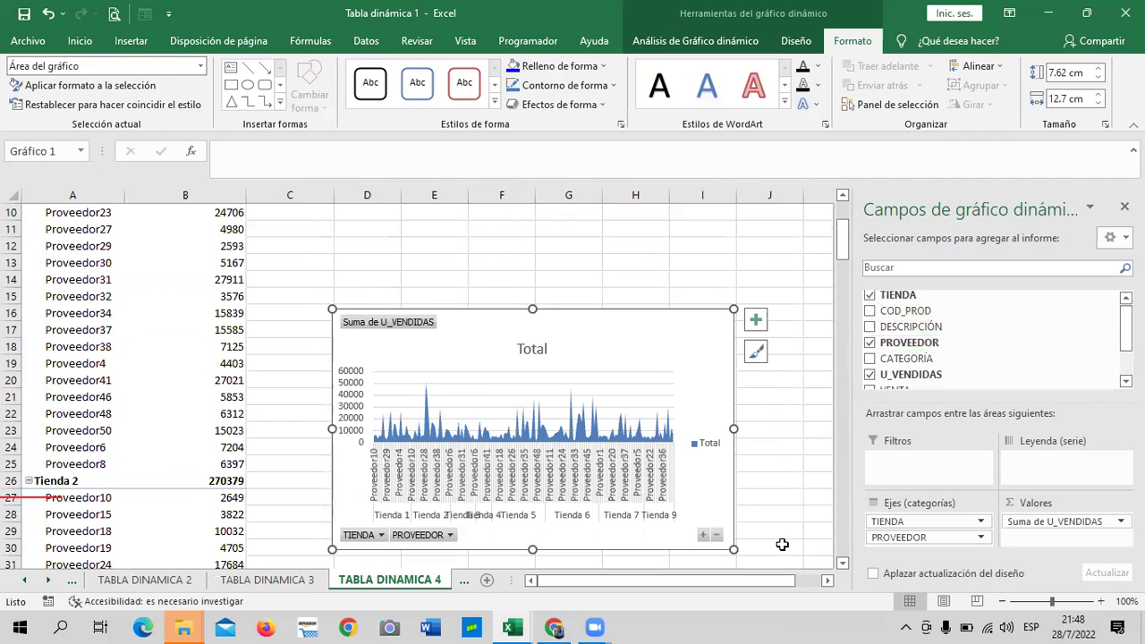
left_click_drag(949, 538, 966, 371)
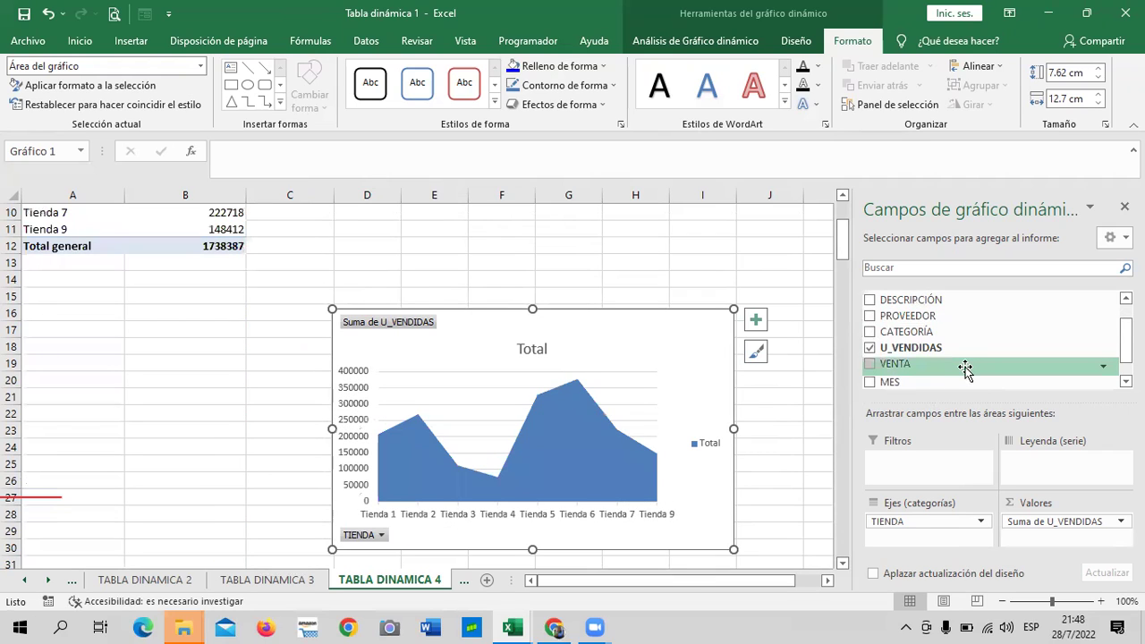
scroll(949, 374, "down", 1)
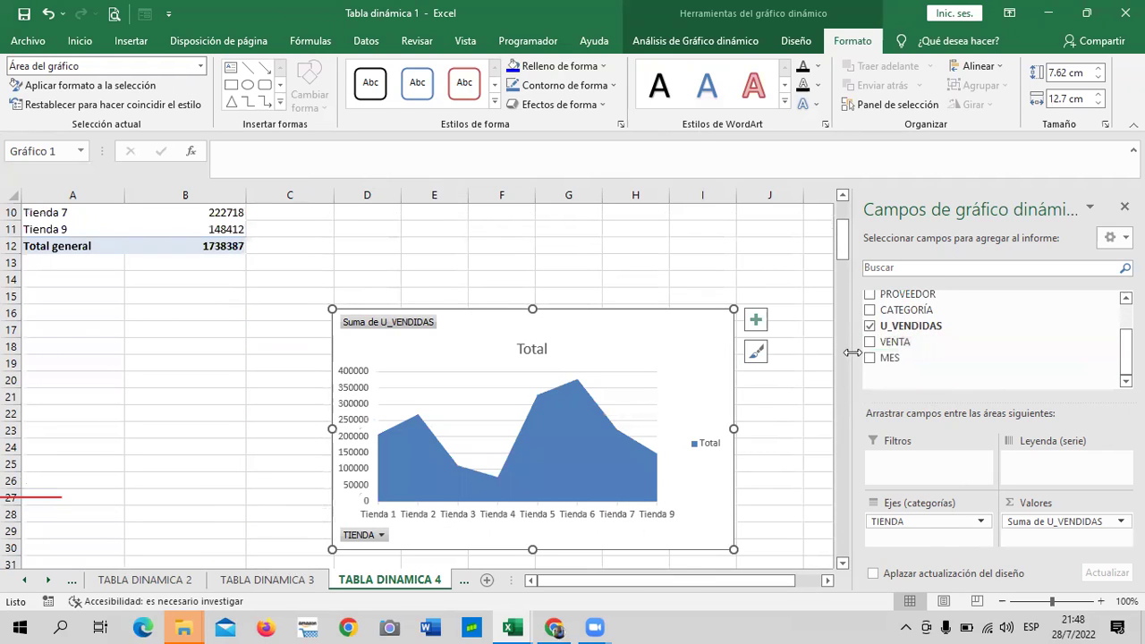
scroll(915, 367, "up", 3)
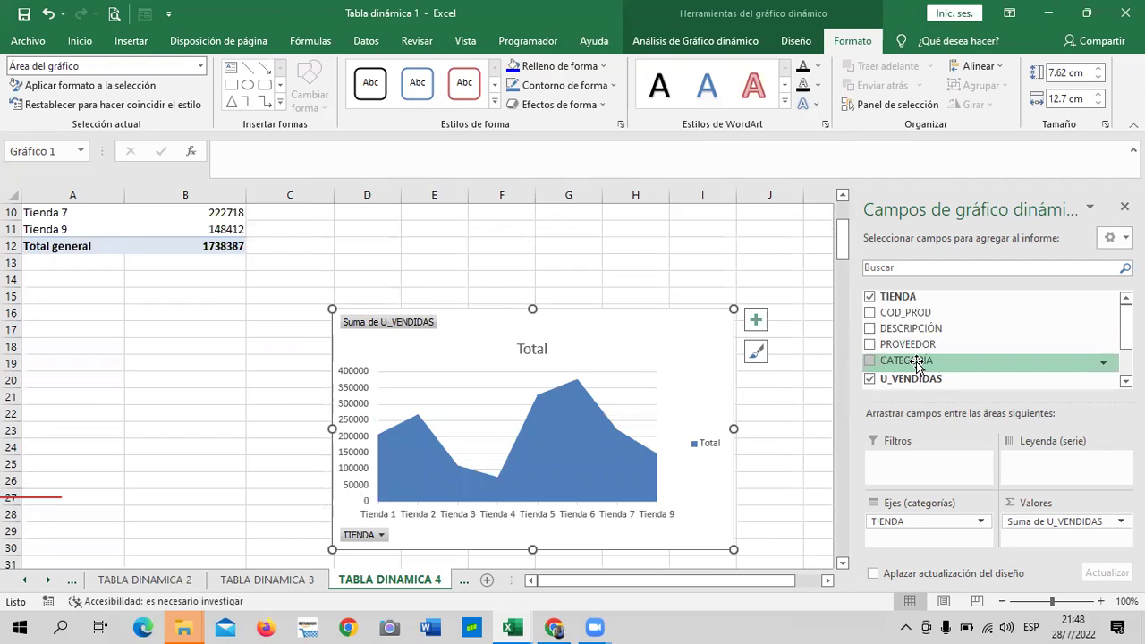
Add and then remove DESCRIPCIÓN as a category, and scroll the sheet tabs back to earlier sheets
left_click(870, 330)
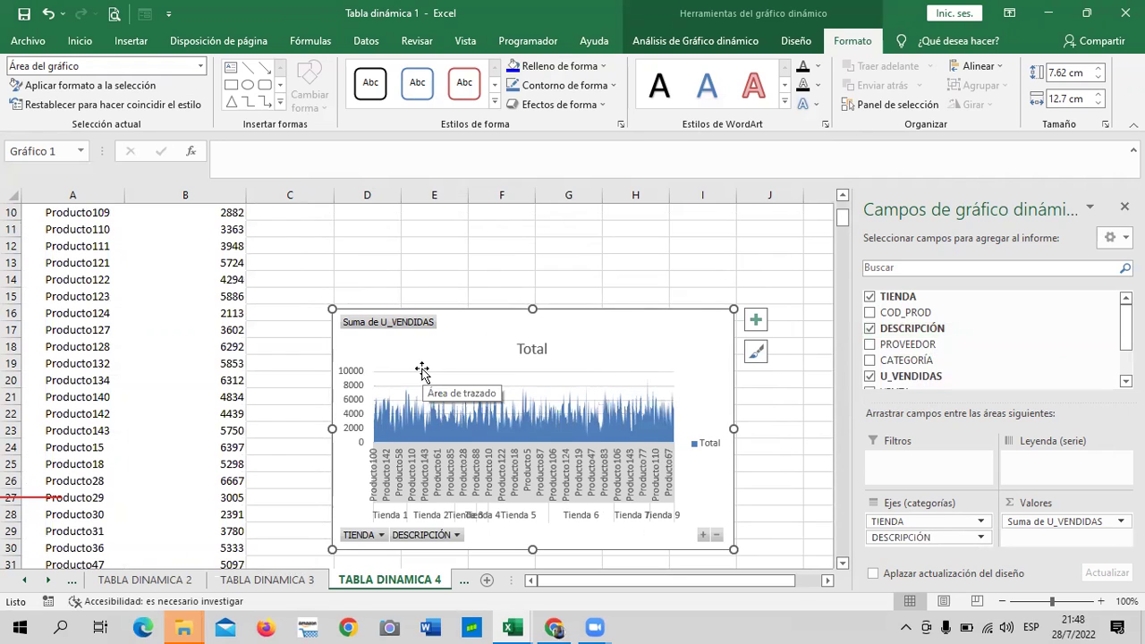
left_click(870, 328)
left_click(25, 580)
left_click(24, 580)
Switch to the DATOS sheet and scroll back to the top of its data
left_click(154, 580)
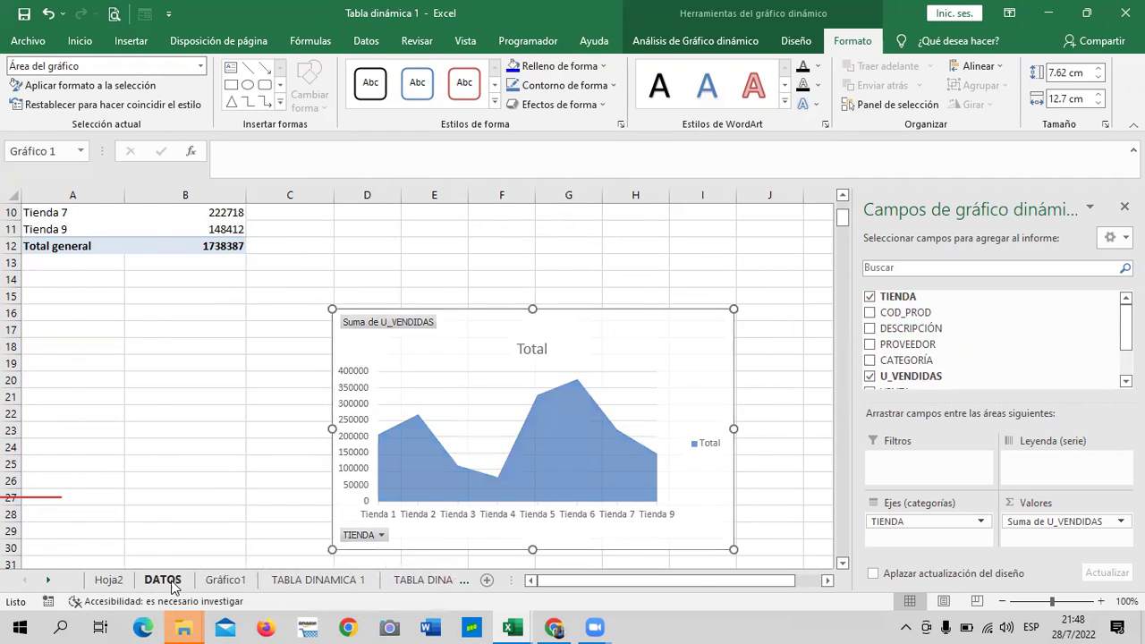
scroll(475, 422, "up", 9)
scroll(475, 422, "up", 11)
scroll(475, 422, "up", 5)
scroll(475, 422, "up", 12)
scroll(474, 423, "up", 5)
scroll(474, 423, "up", 6)
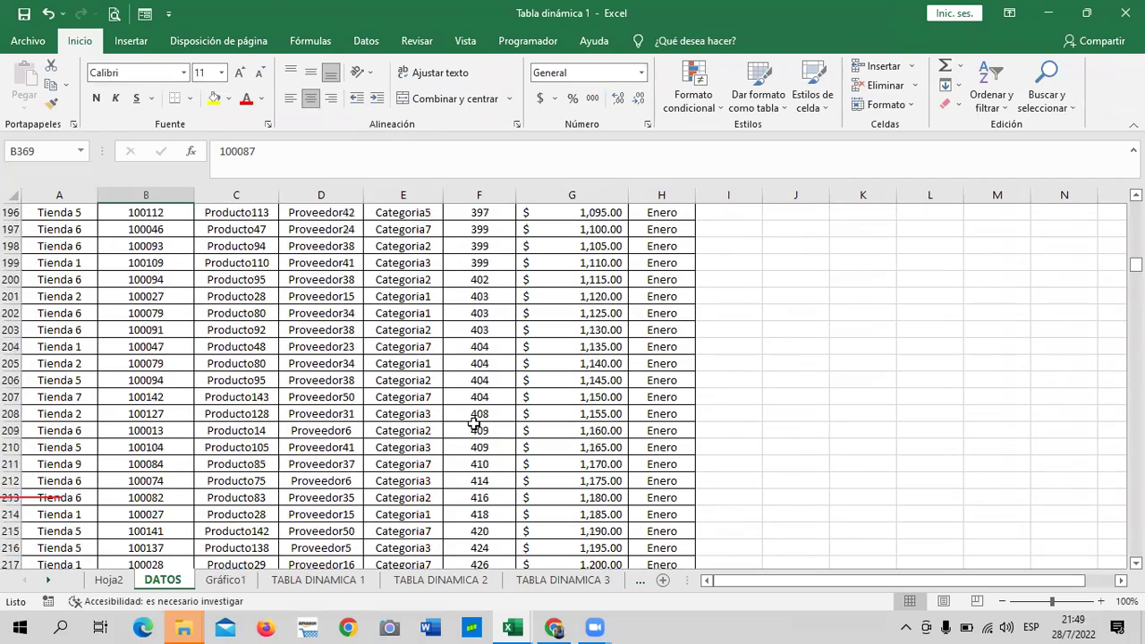
scroll(474, 422, "up", 12)
scroll(470, 421, "up", 6)
scroll(470, 421, "up", 3)
scroll(471, 421, "up", 15)
scroll(471, 422, "up", 5)
scroll(470, 423, "up", 7)
scroll(469, 424, "up", 9)
scroll(465, 415, "up", 8)
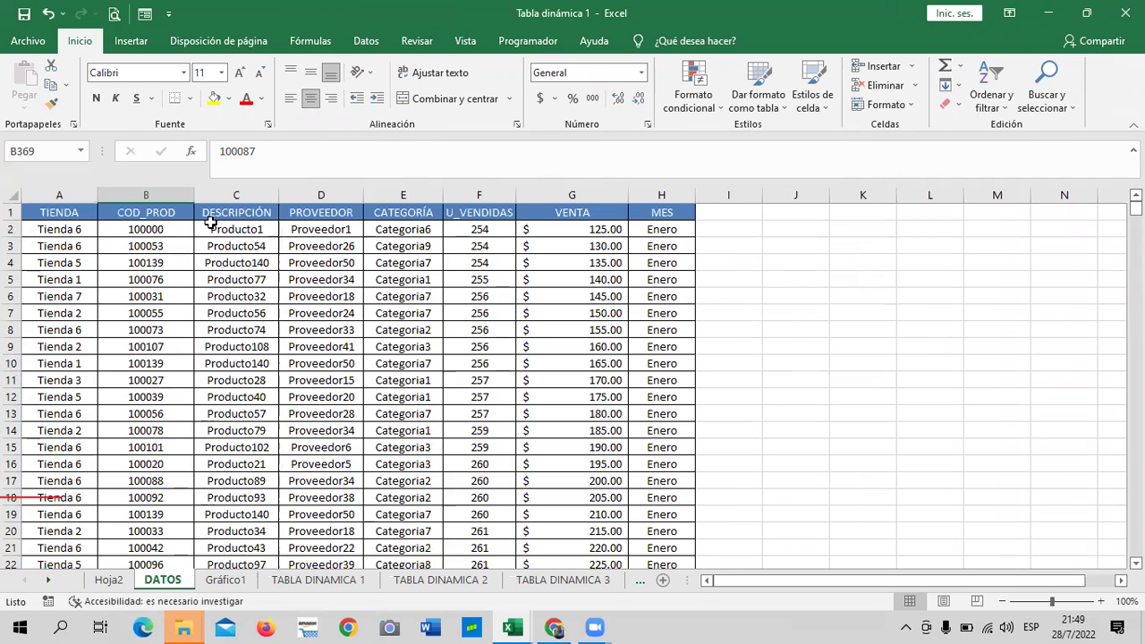
scroll(295, 331, "down", 5)
scroll(345, 385, "down", 12)
scroll(338, 412, "down", 11)
scroll(338, 415, "down", 9)
scroll(336, 416, "down", 9)
scroll(333, 419, "up", 11)
scroll(328, 424, "up", 6)
scroll(325, 427, "up", 13)
scroll(325, 426, "up", 6)
scroll(325, 427, "up", 6)
scroll(324, 430, "up", 4)
Inspect the CATEGORÍA, U_VENDIDAS, VENTA, MES and TIENDA values, then return to TABLA DINAMICA 3
left_click(398, 215)
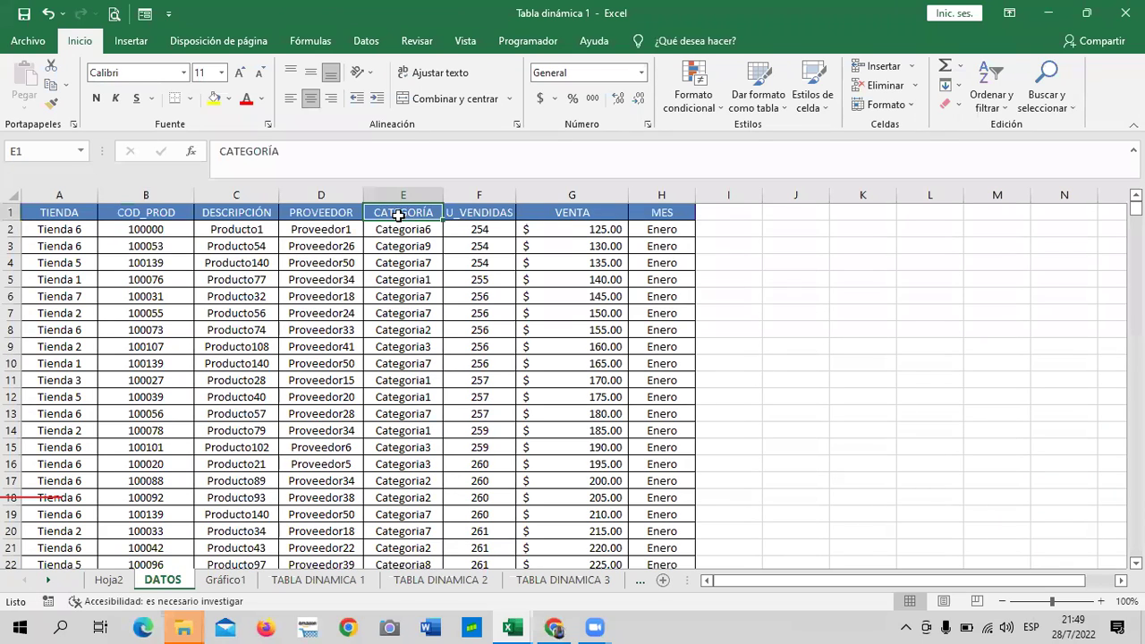
left_click(394, 261)
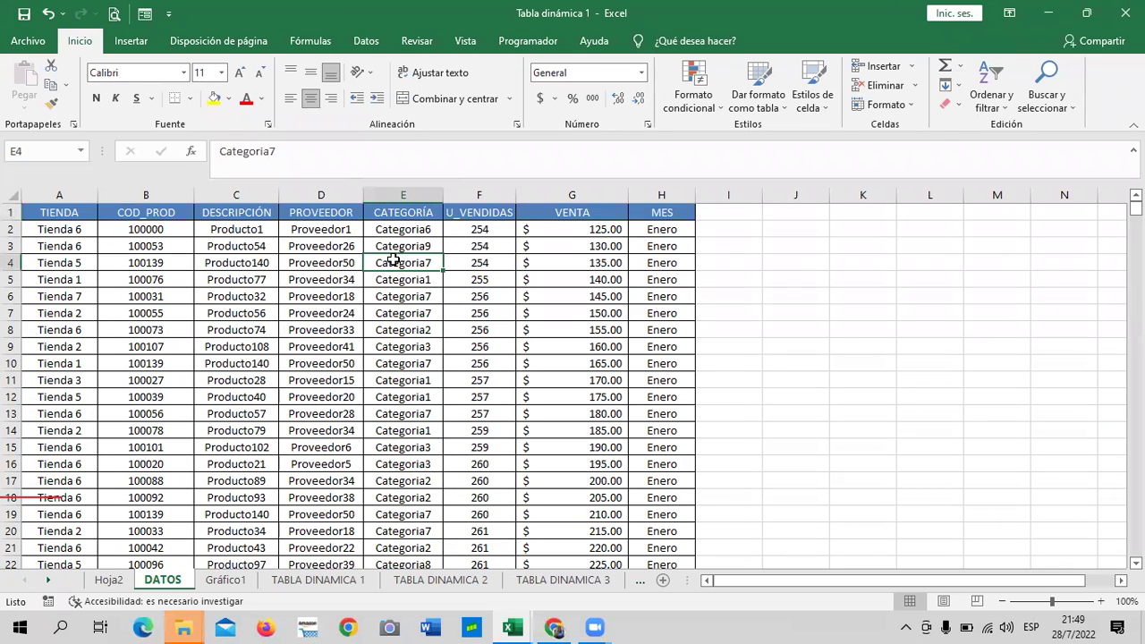
left_click(489, 250)
left_click(560, 248)
left_click(679, 243)
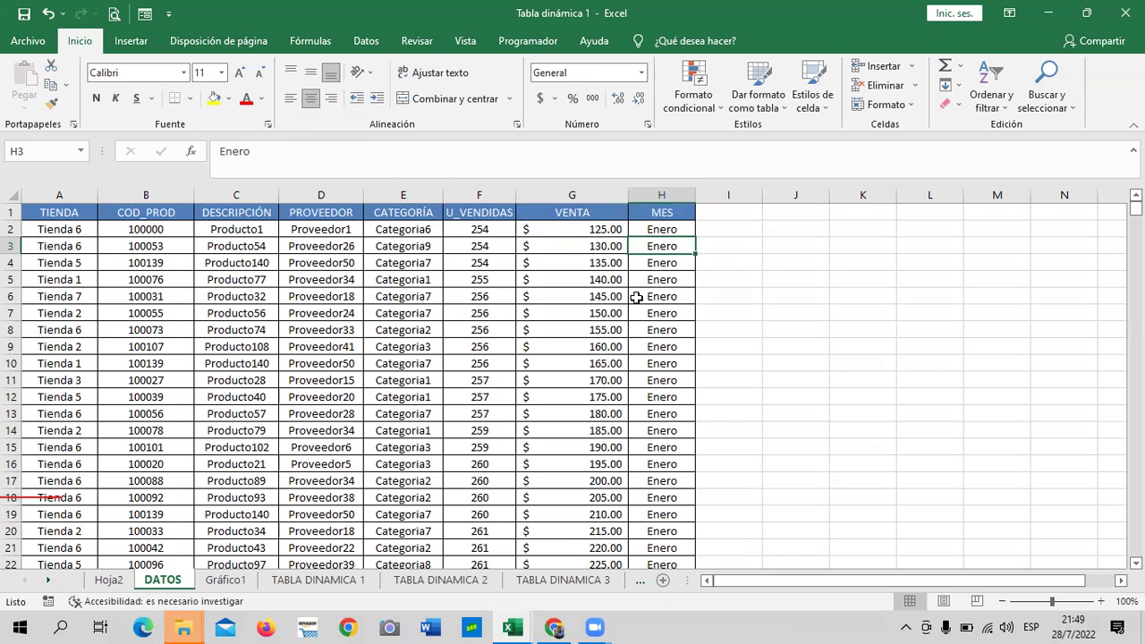
left_click(70, 281)
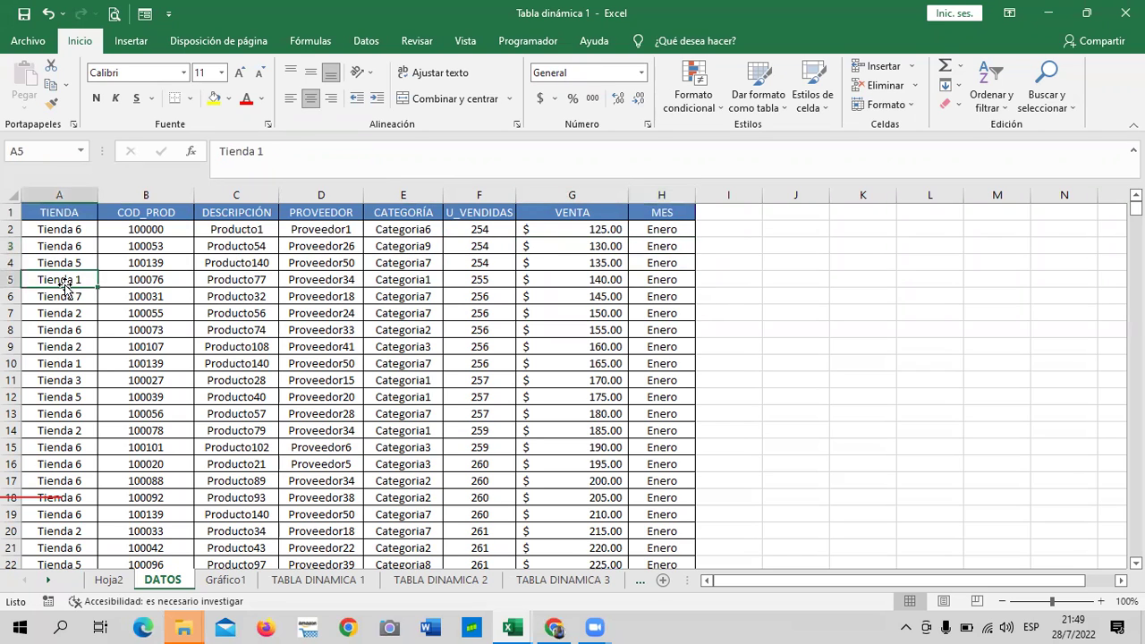
left_click(562, 580)
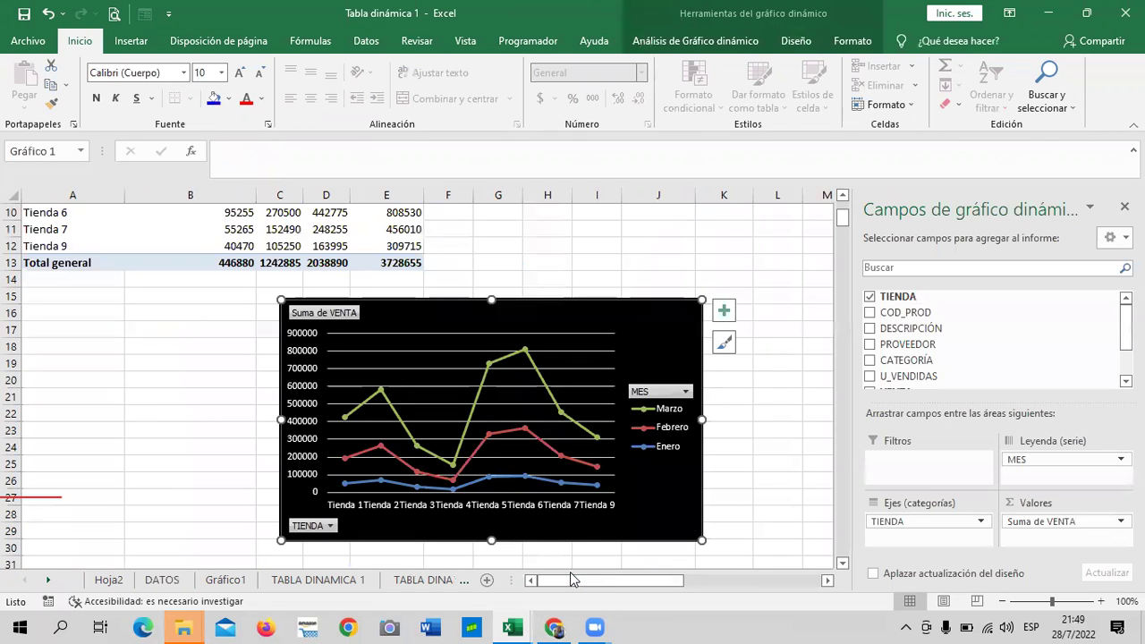
Scroll the sheet tabs forward and switch to the TABLA DINAMICA 5 sheet
left_click(45, 583)
left_click(44, 583)
left_click(45, 584)
left_click(306, 583)
left_click(384, 582)
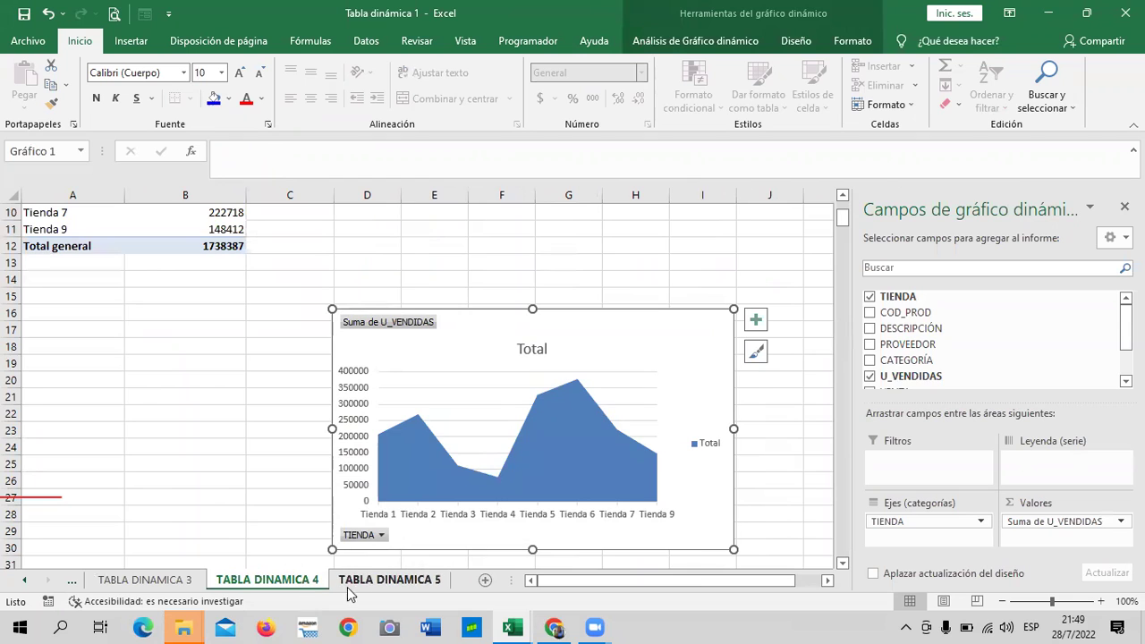
scroll(366, 465, "down", 4)
scroll(366, 465, "up", 4)
scroll(363, 415, "down", 14)
scroll(362, 415, "down", 8)
scroll(362, 415, "up", 5)
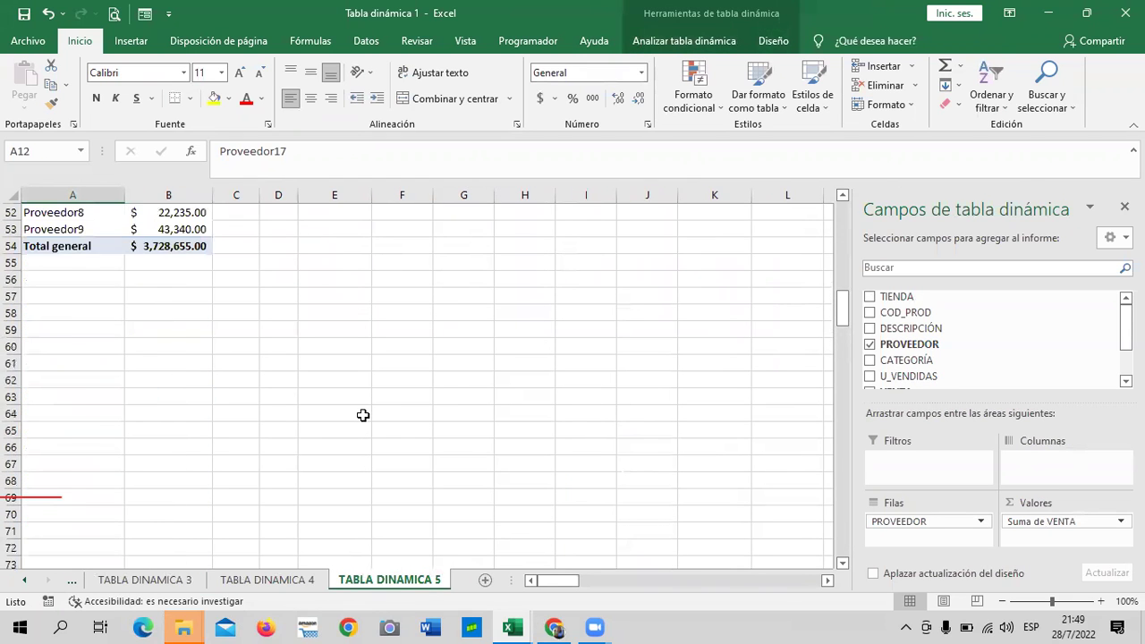
scroll(363, 416, "up", 6)
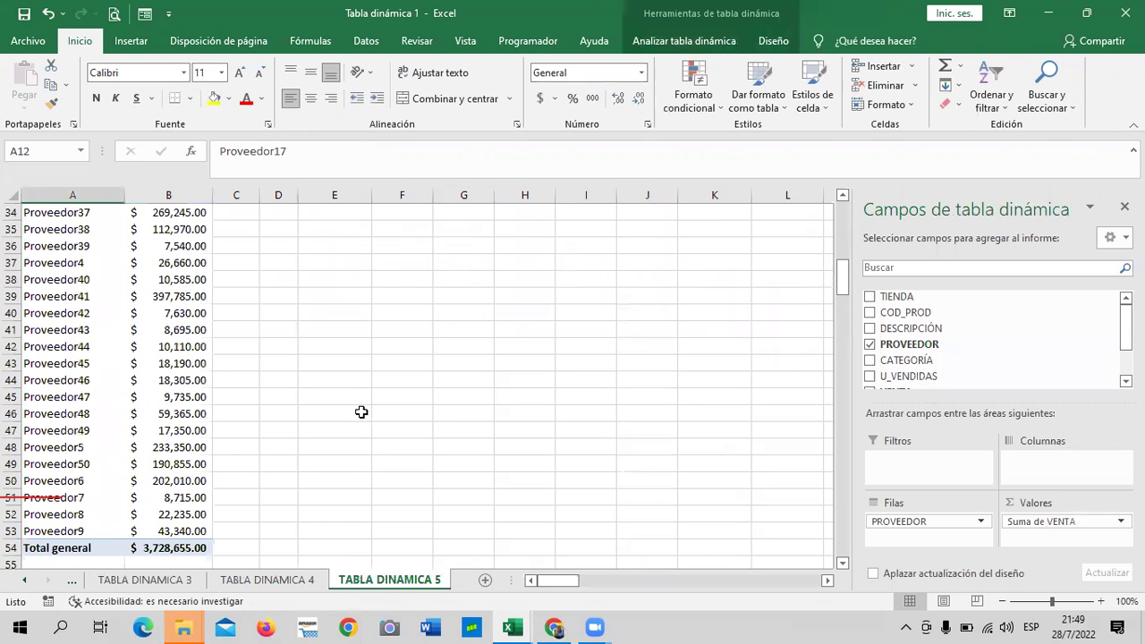
Select a cell in the VENTA-per-PROVEEDOR pivot table and show the Analizar tabla dinámica ribbon
left_click(94, 346)
left_click(333, 309)
left_click(116, 263)
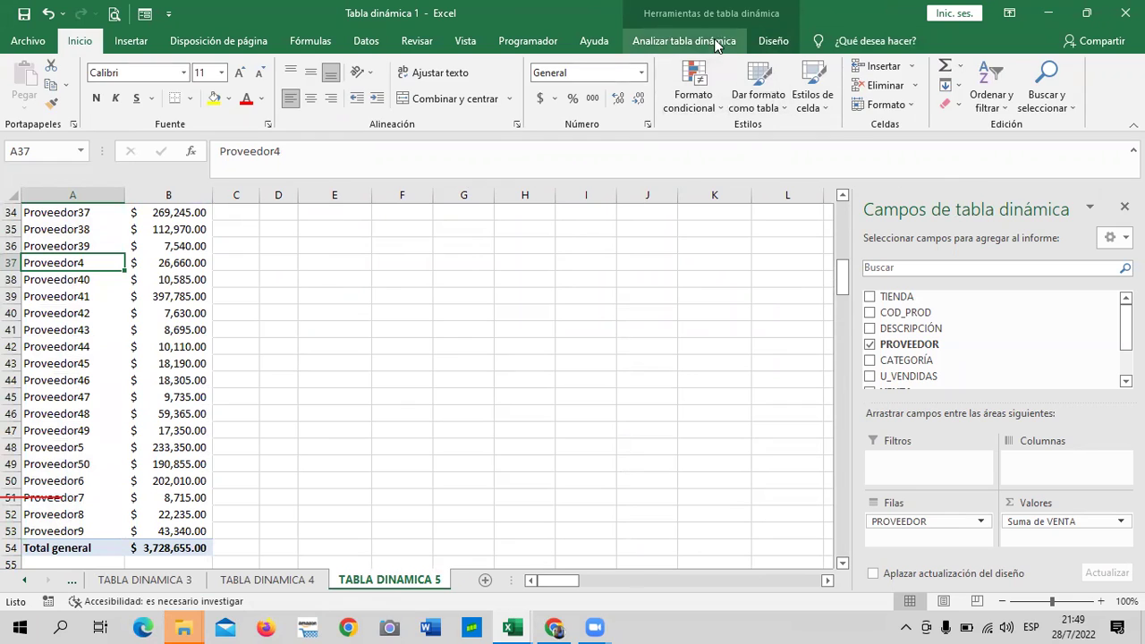
left_click(726, 42)
Insert a Columnas pivot chart from the supplier pivot table
left_click(873, 90)
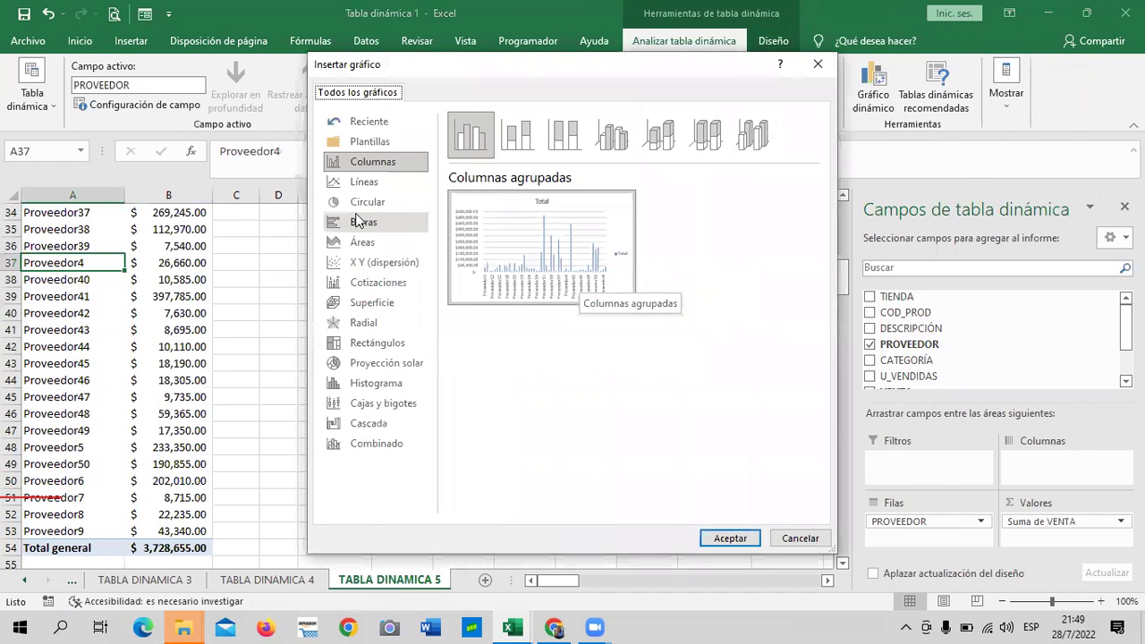
left_click(614, 137)
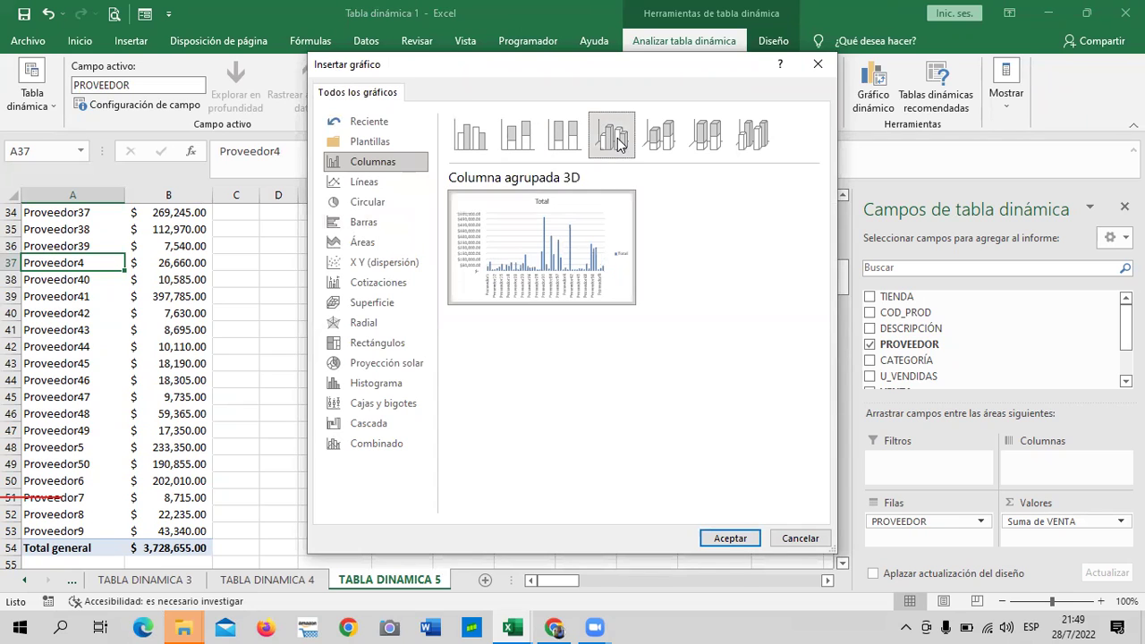
left_click(731, 538)
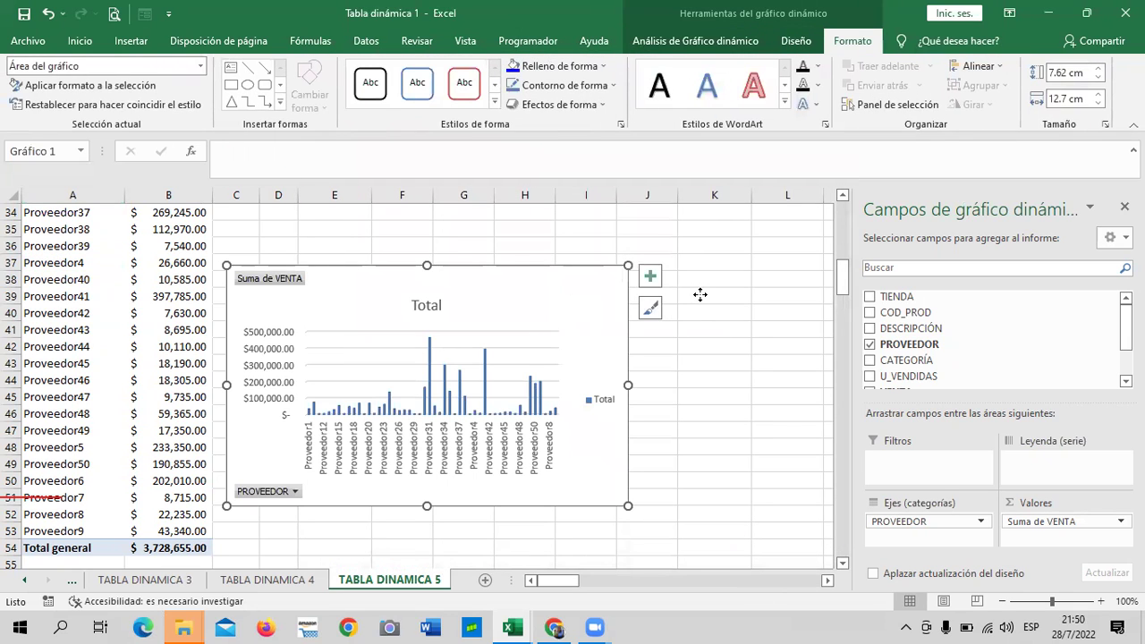
Move the chart beside the supplier table and enlarge it by dragging its corners
left_click_drag(556, 321, 708, 307)
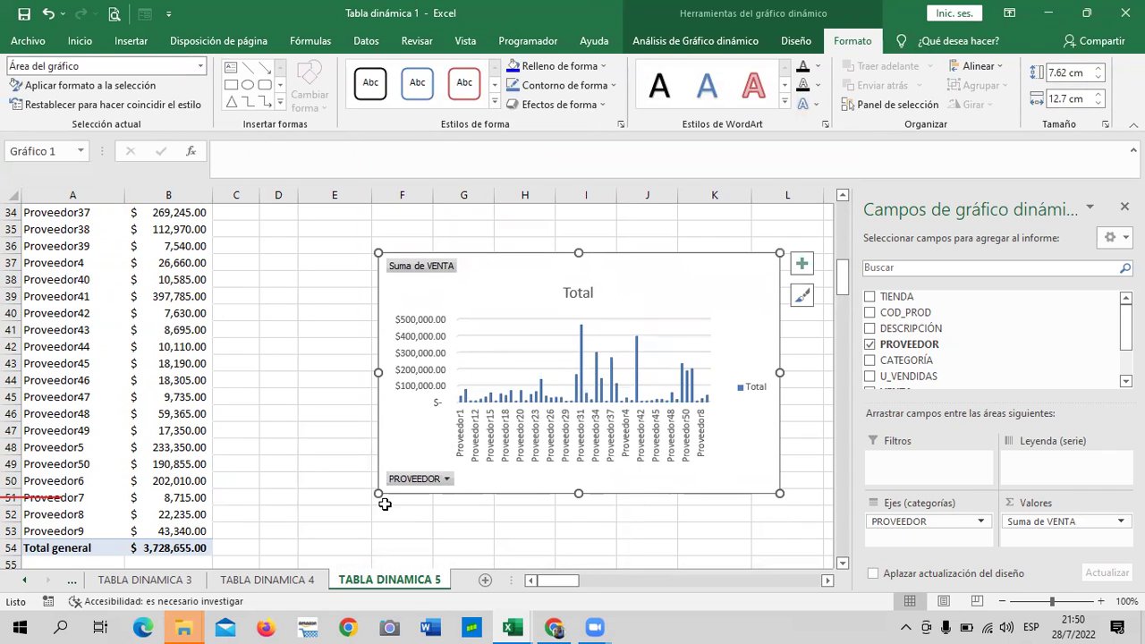
left_click_drag(378, 493, 295, 517)
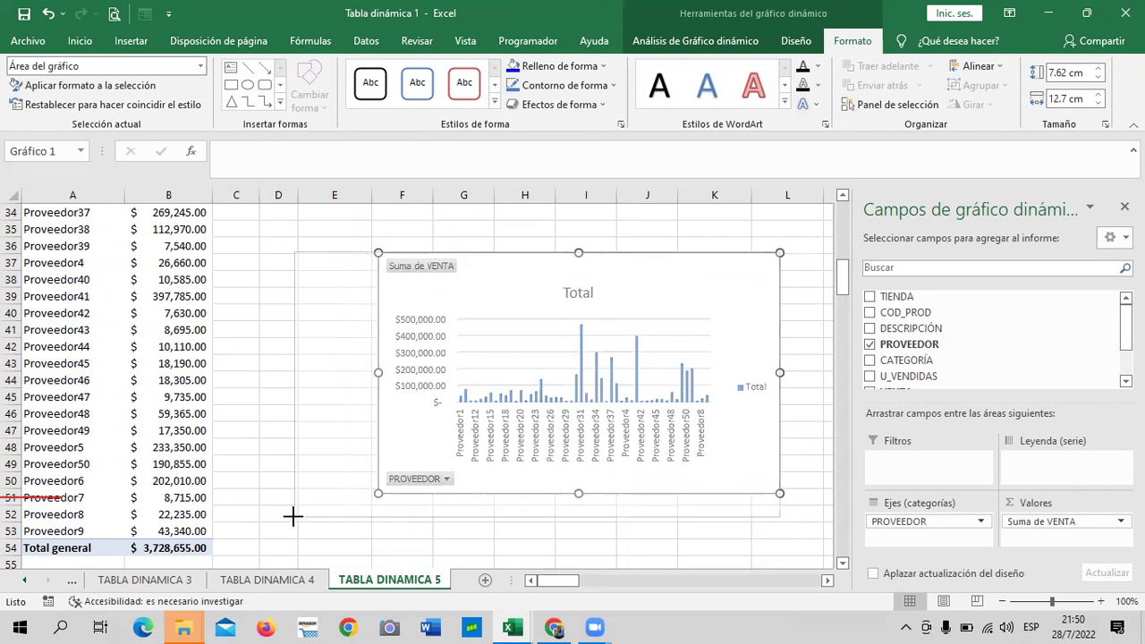
left_click_drag(780, 518, 790, 538)
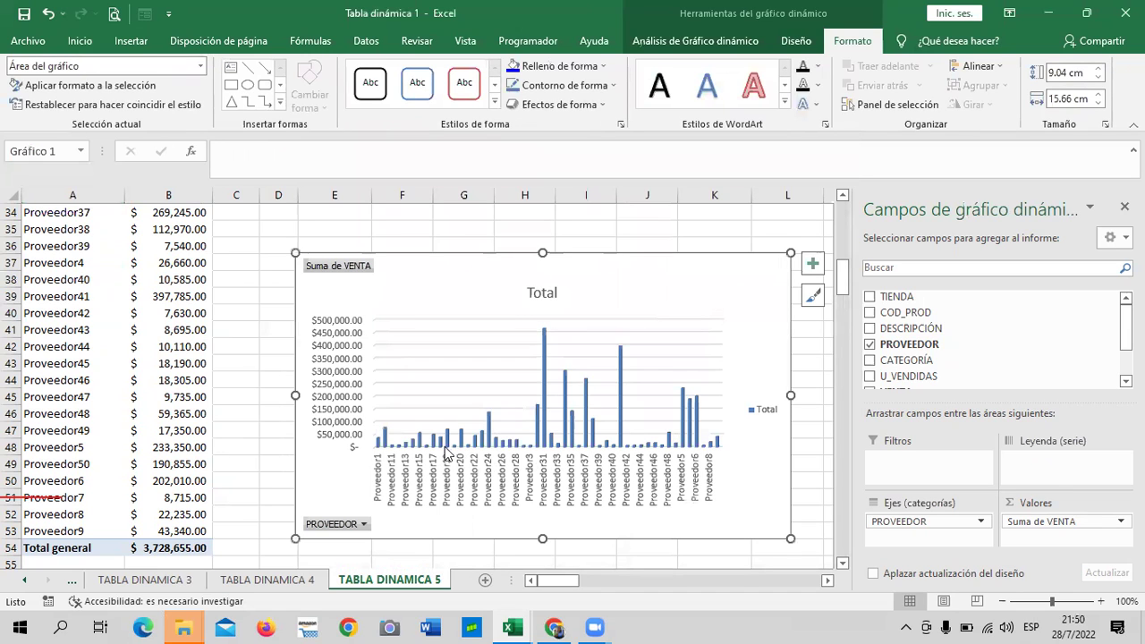
left_click(360, 523)
left_click_drag(347, 363, 328, 480)
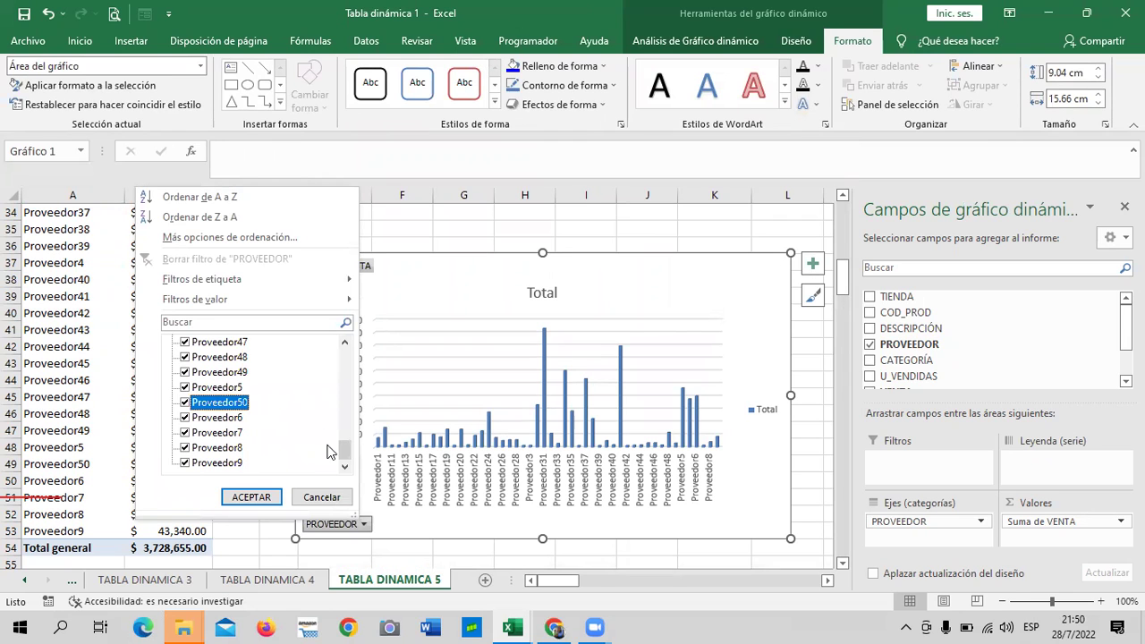
mouse_move(345, 459)
left_mouse_down()
mouse_move(380, 349)
mouse_move(284, 416)
left_mouse_up()
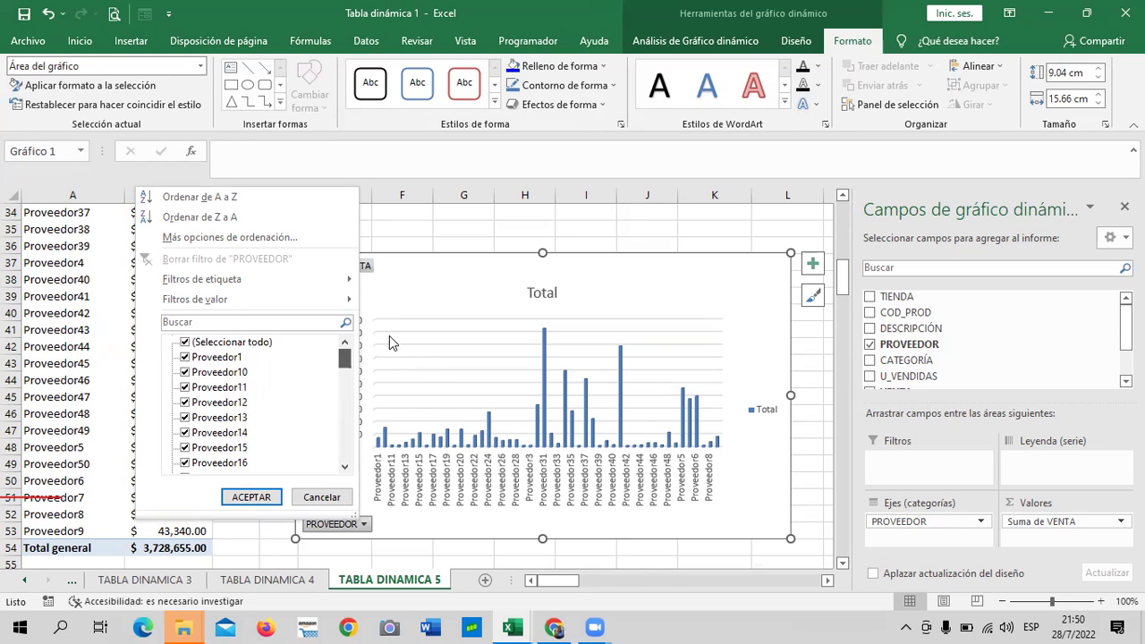
scroll(283, 416, "down", 4)
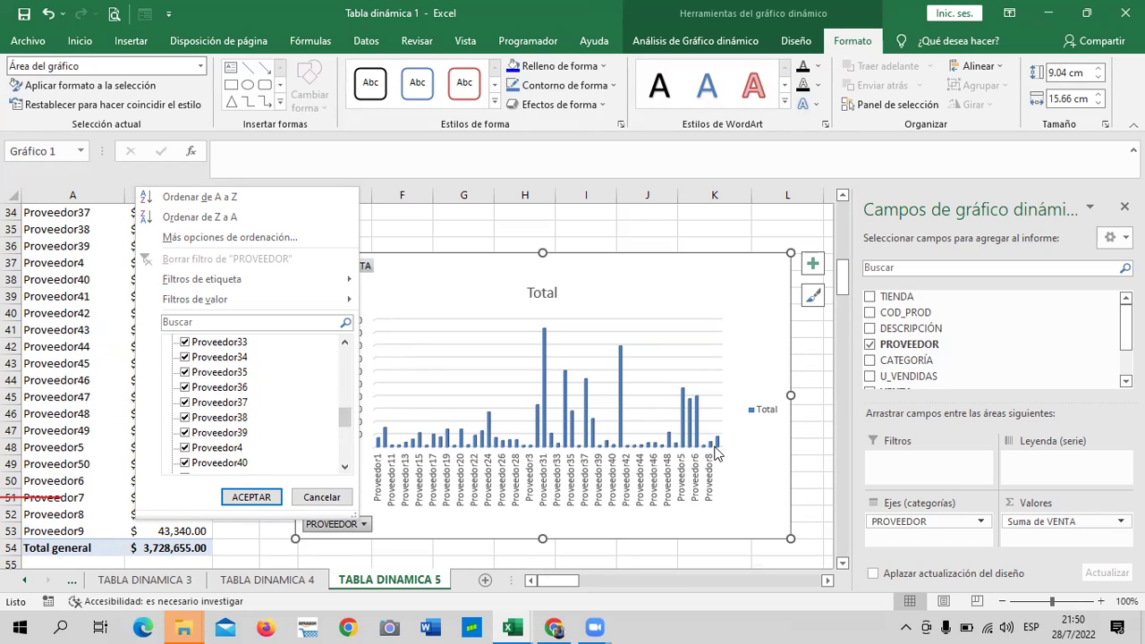
left_click(330, 498)
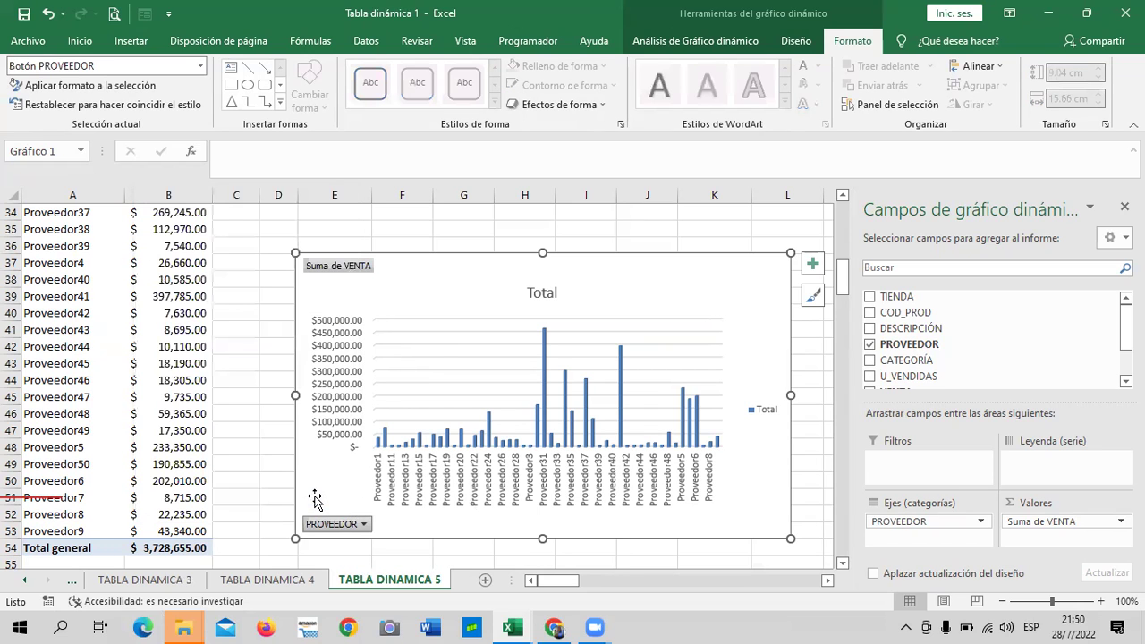
left_click_drag(886, 522, 958, 378)
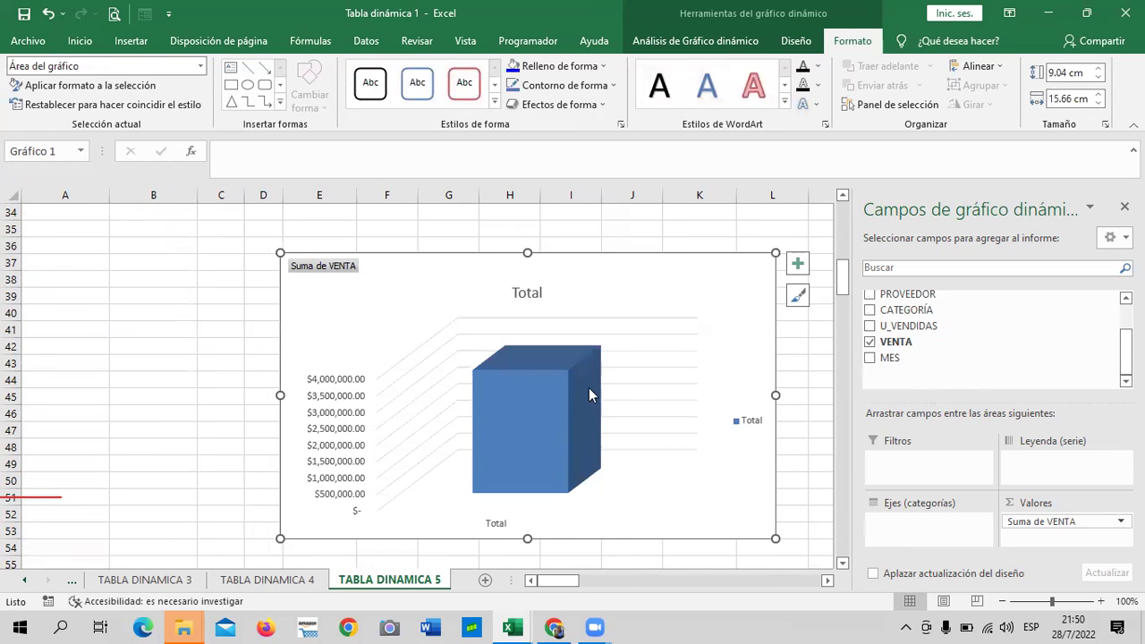
Check MES, then PROVEEDOR, so supplier sales group under Enero, Febrero and Marzo on the axis
scroll(566, 402, "up", 5)
scroll(566, 402, "up", 6)
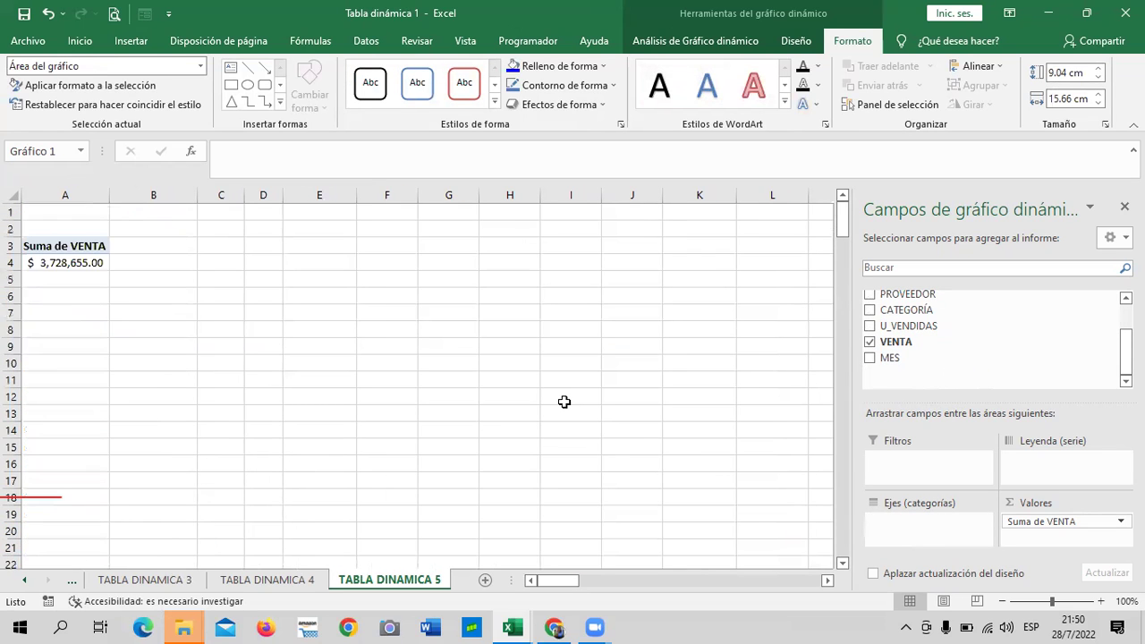
scroll(564, 402, "down", 3)
scroll(565, 401, "down", 7)
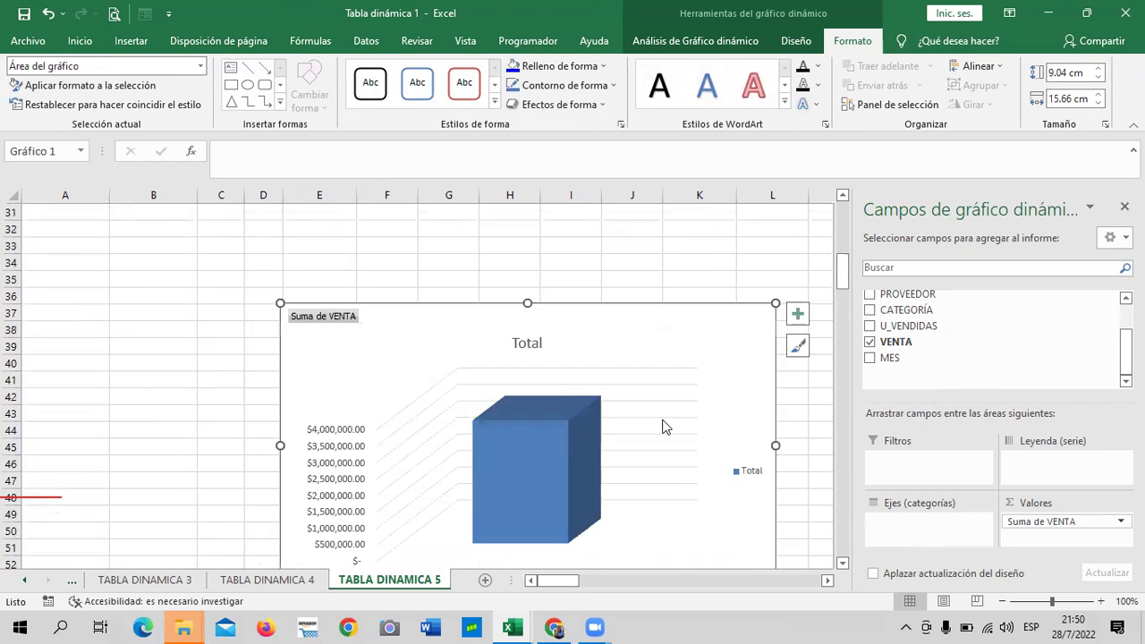
left_click(870, 359)
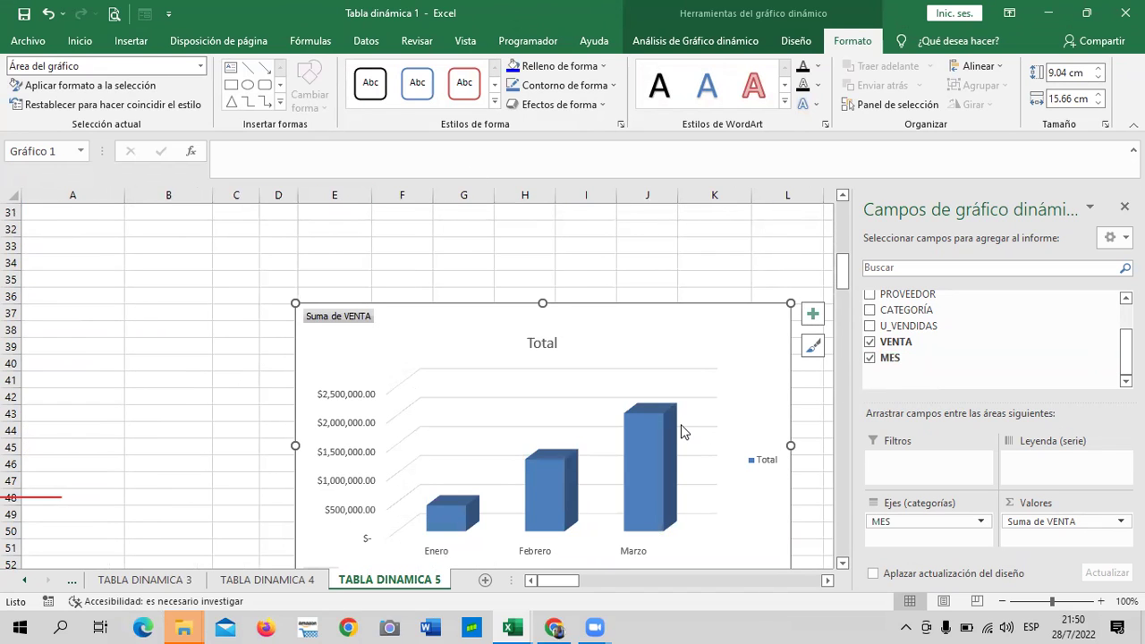
scroll(680, 429, "down", 3)
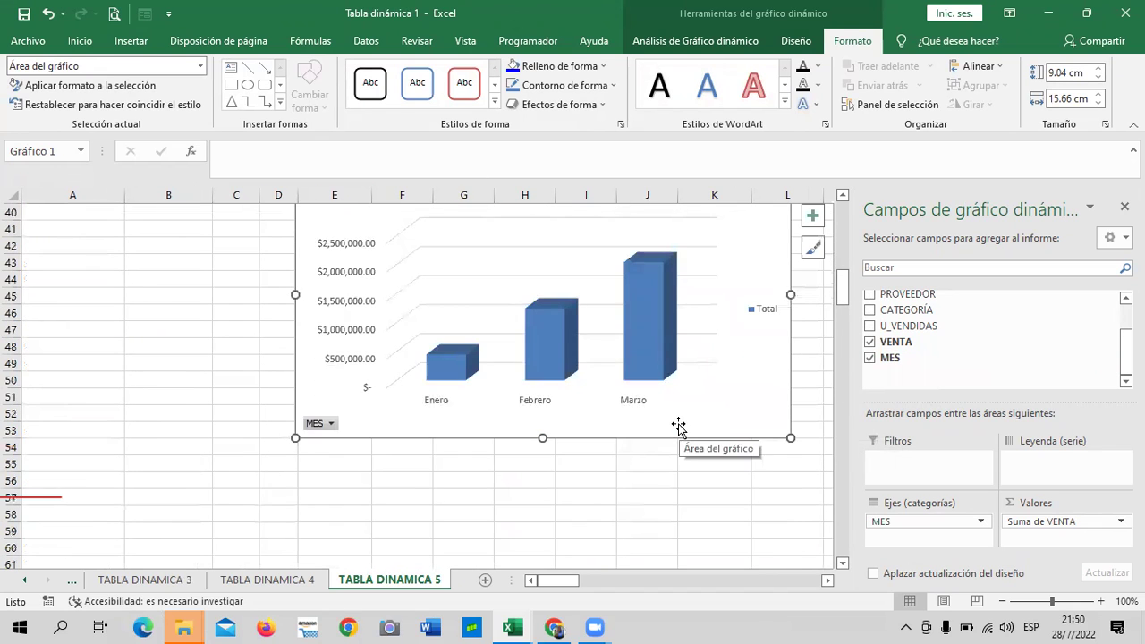
scroll(679, 428, "up", 3)
scroll(679, 427, "up", 2)
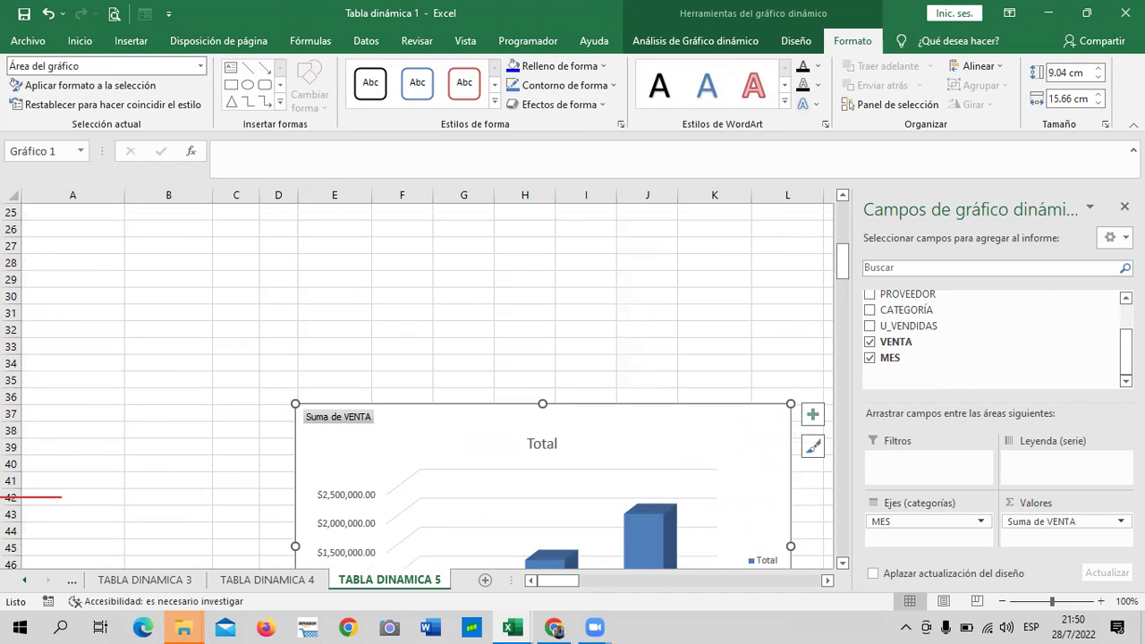
scroll(993, 340, "up", 1)
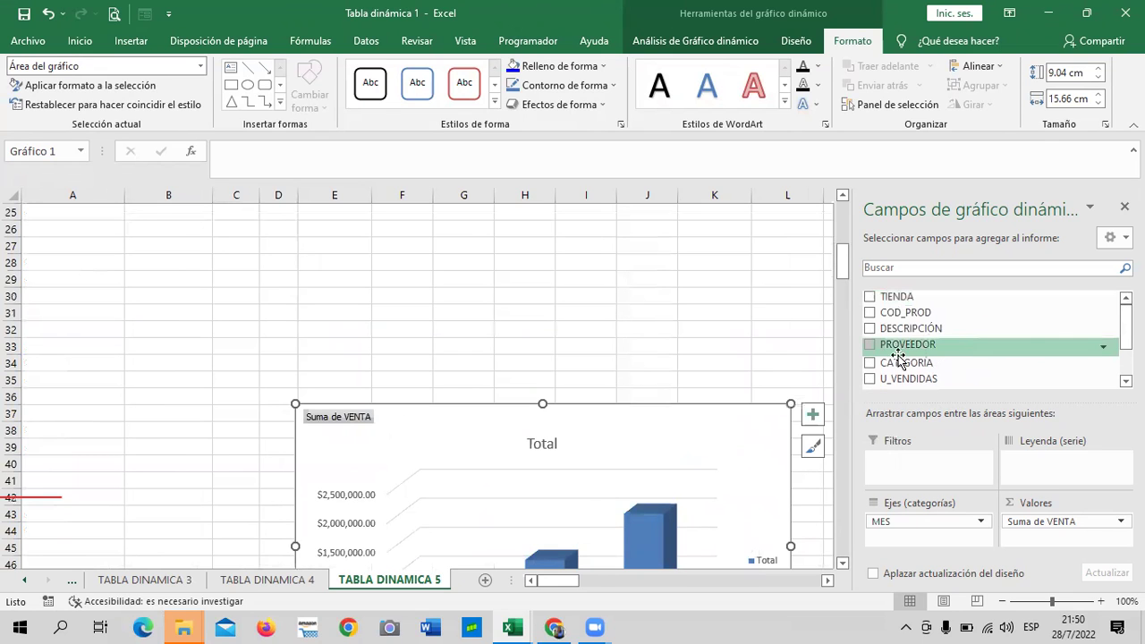
left_click(871, 345)
scroll(506, 371, "down", 4)
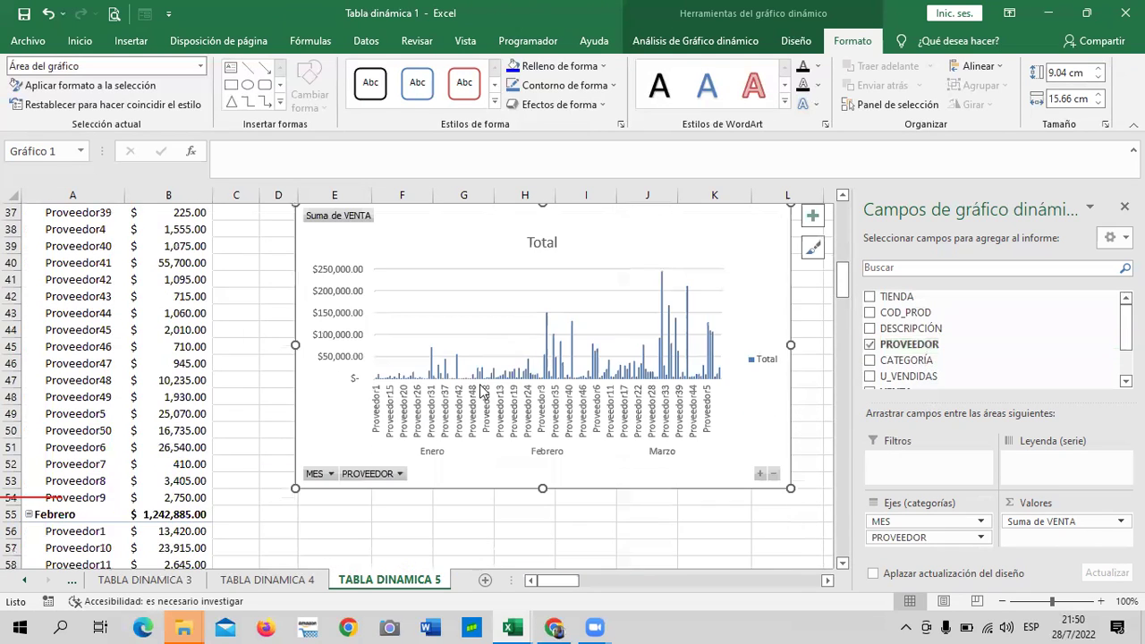
Apply a Top 8 value filter on PROVEEDOR by Suma de VENTA
left_click(400, 473)
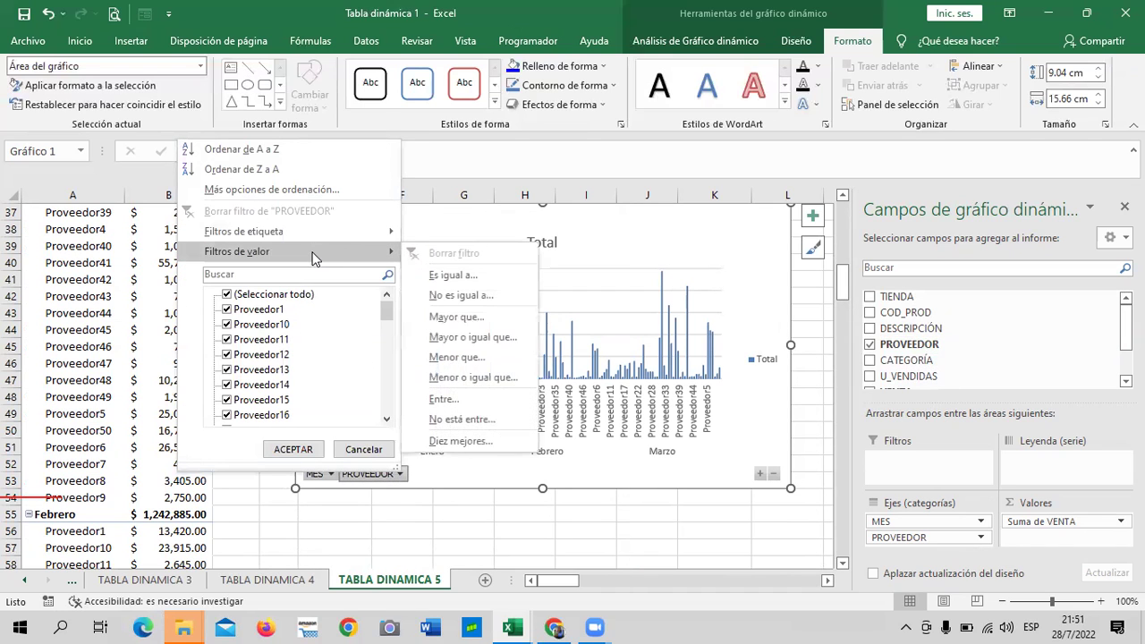
mouse_move(237, 252)
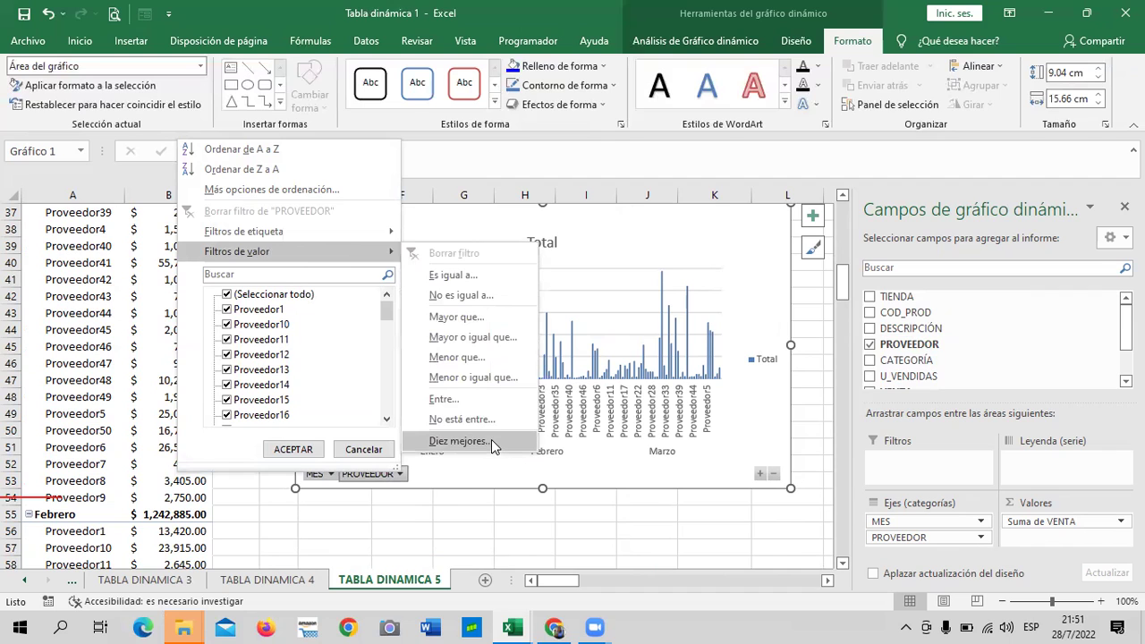
left_click(492, 440)
left_click(760, 295)
left_click(752, 305)
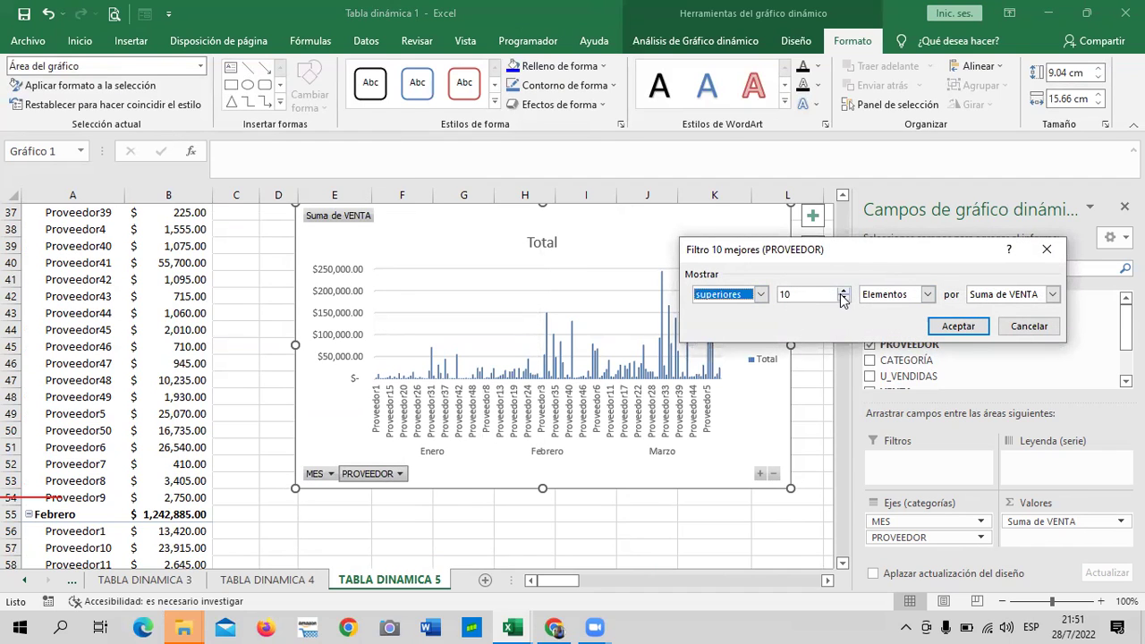
left_click(842, 297)
left_click(842, 297)
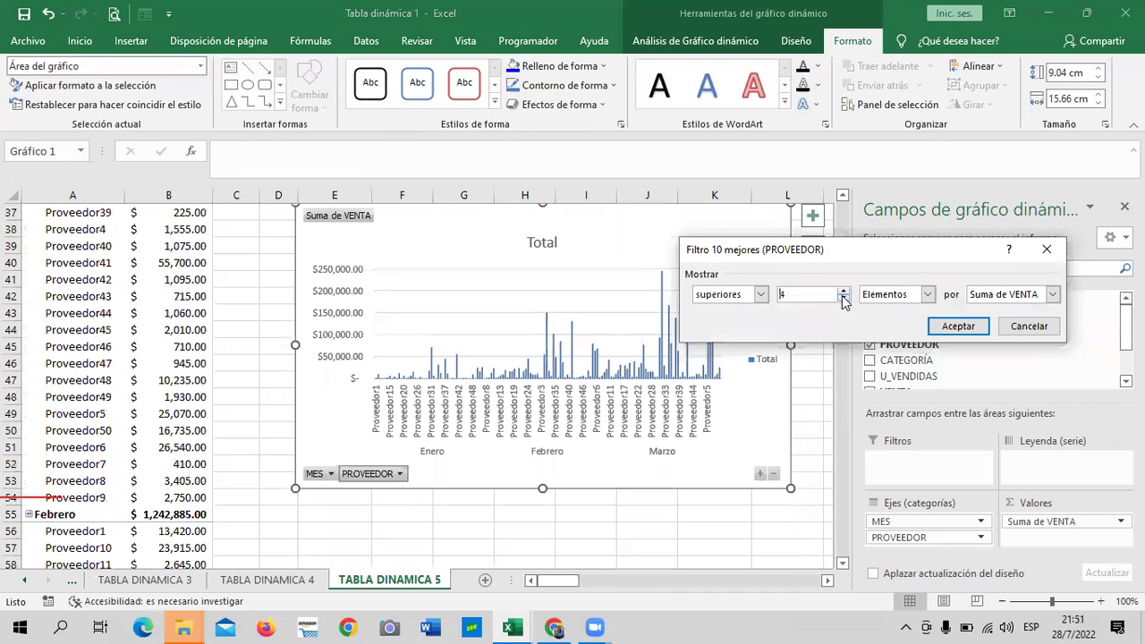
left_click(843, 292)
left_click(959, 326)
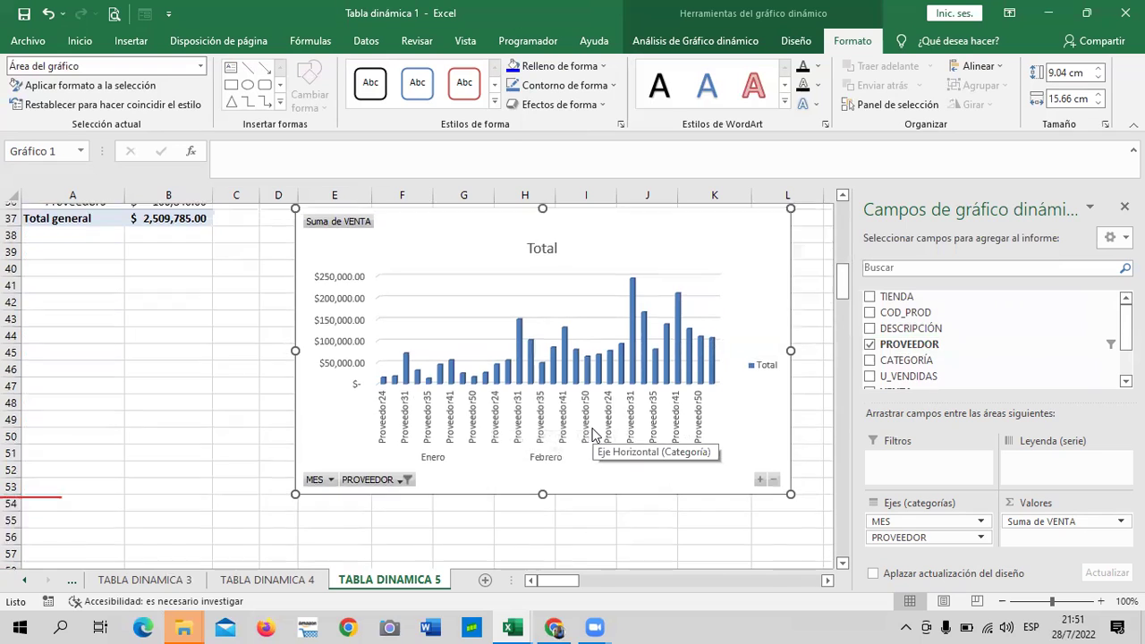
Select the chart's supplier axis and reopen the PROVEEDOR filter options
scroll(593, 434, "up", 1)
left_click(605, 447)
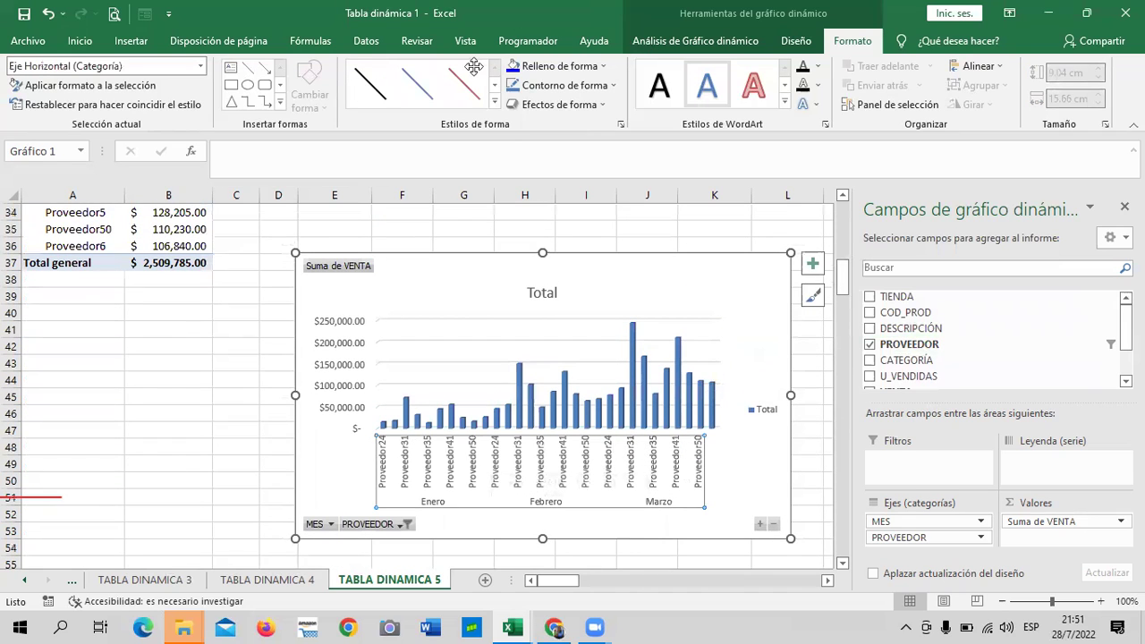
left_click(405, 525)
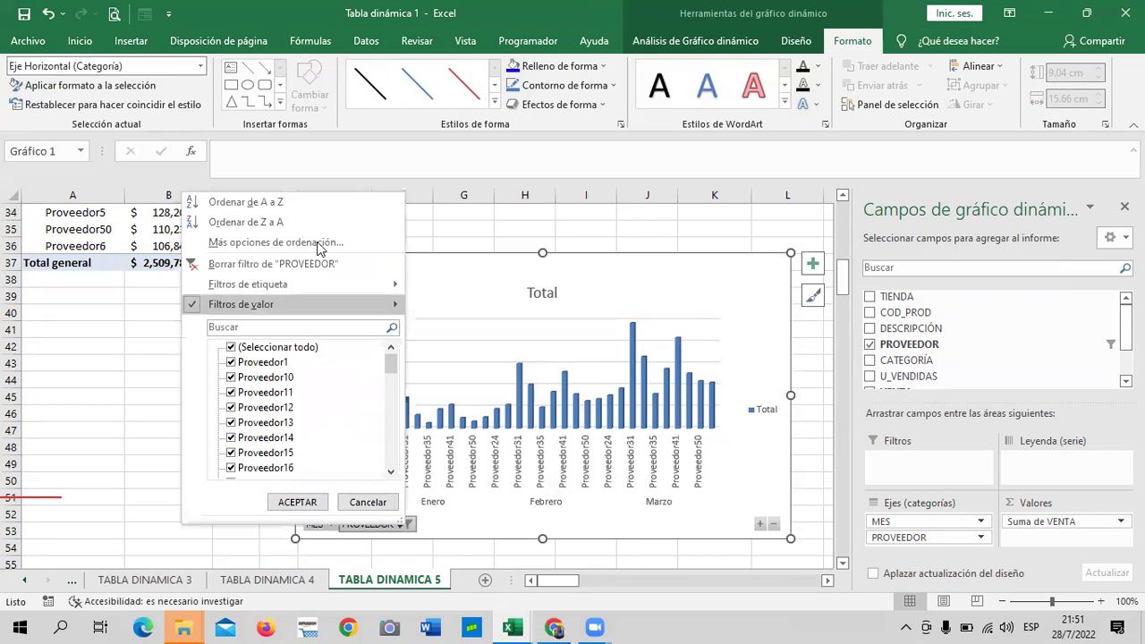
Clear the PROVEEDOR filter and apply a new Top 5 Items filter by Suma de VENTA
left_click(328, 264)
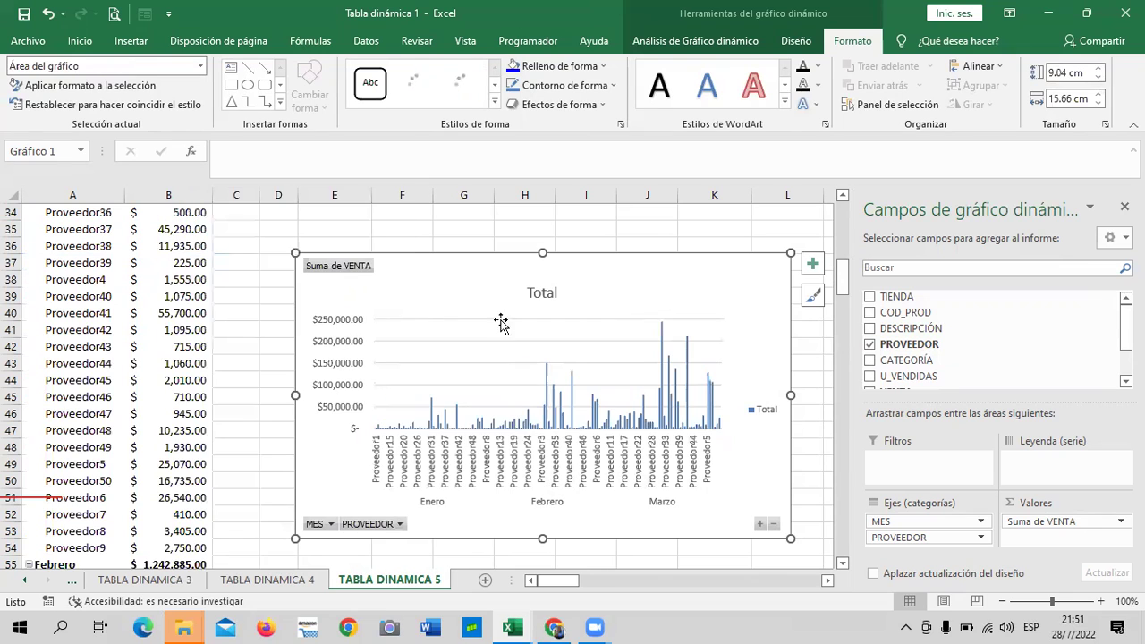
left_click(400, 525)
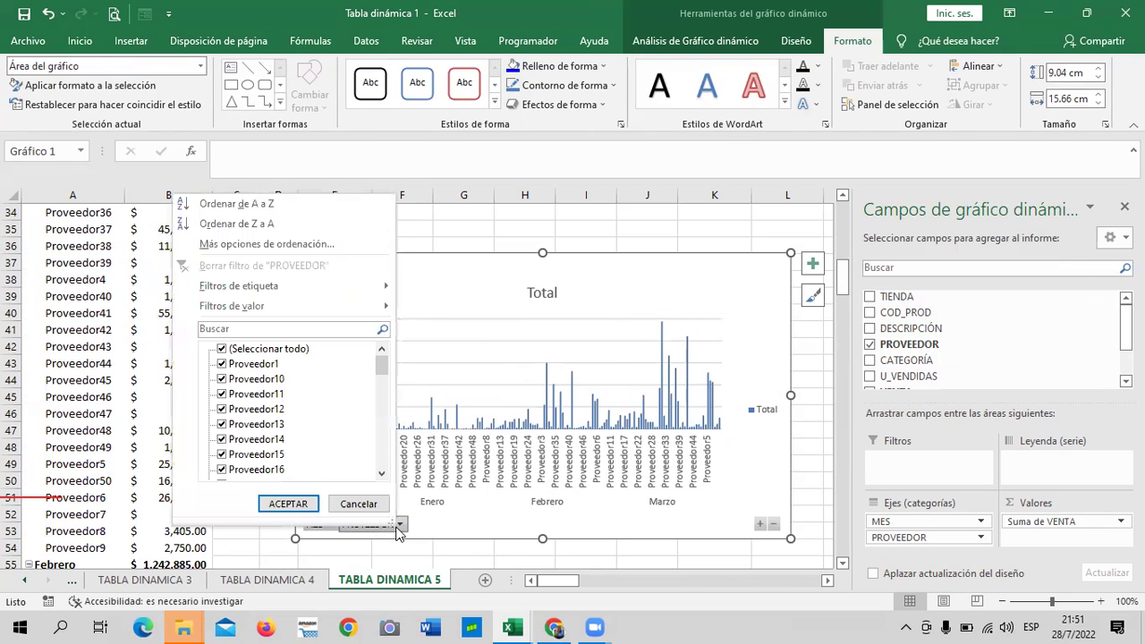
mouse_move(232, 306)
left_click(451, 496)
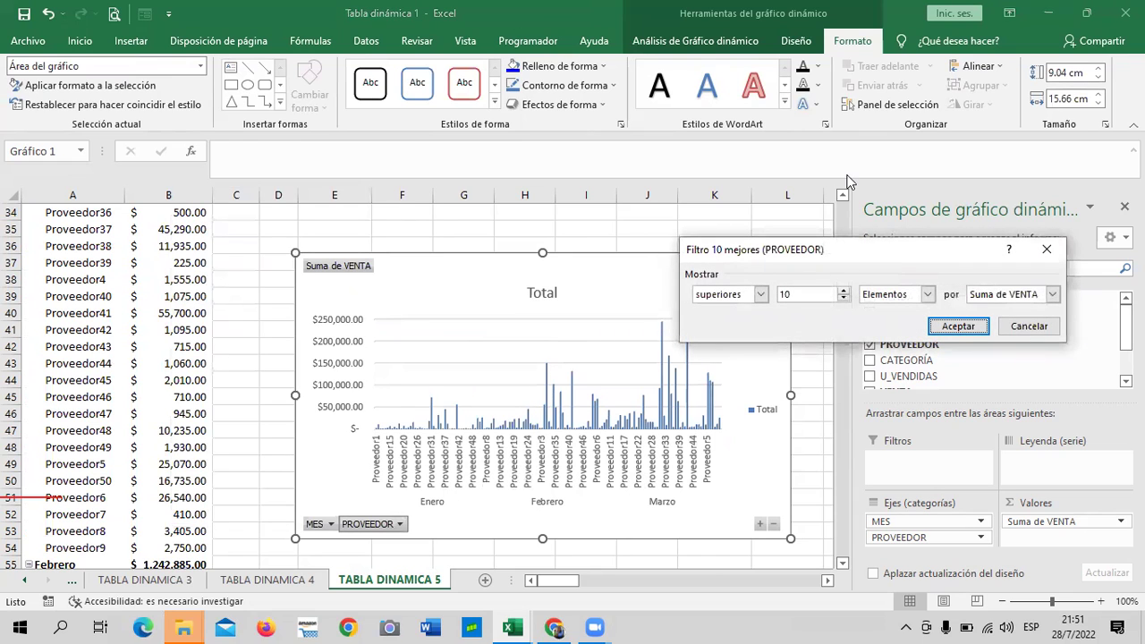
left_click(928, 296)
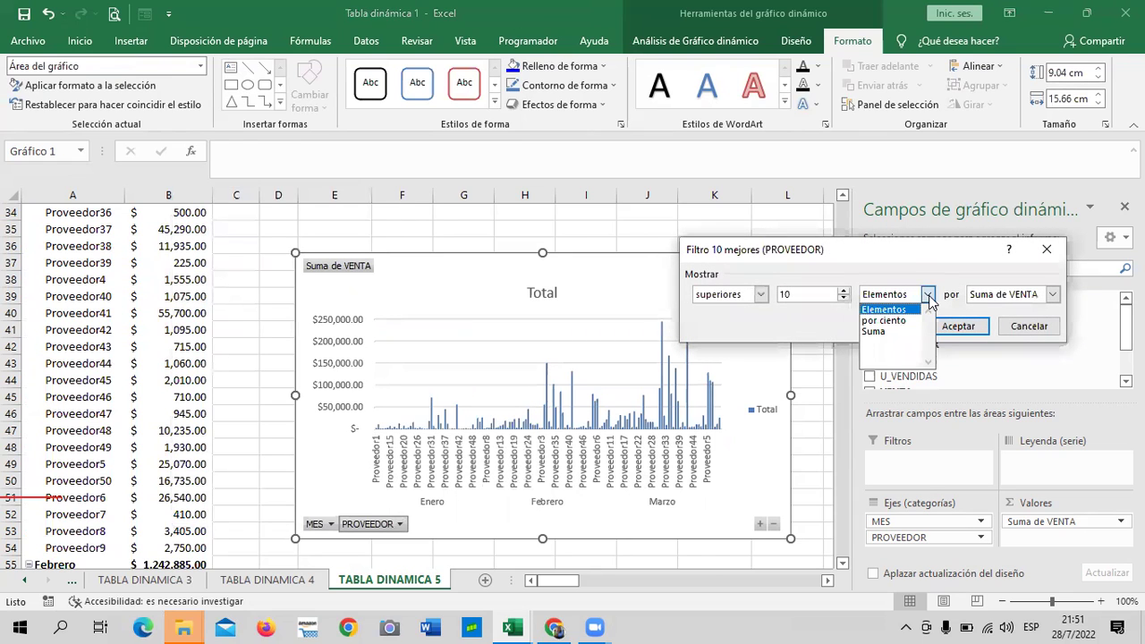
left_click(905, 297)
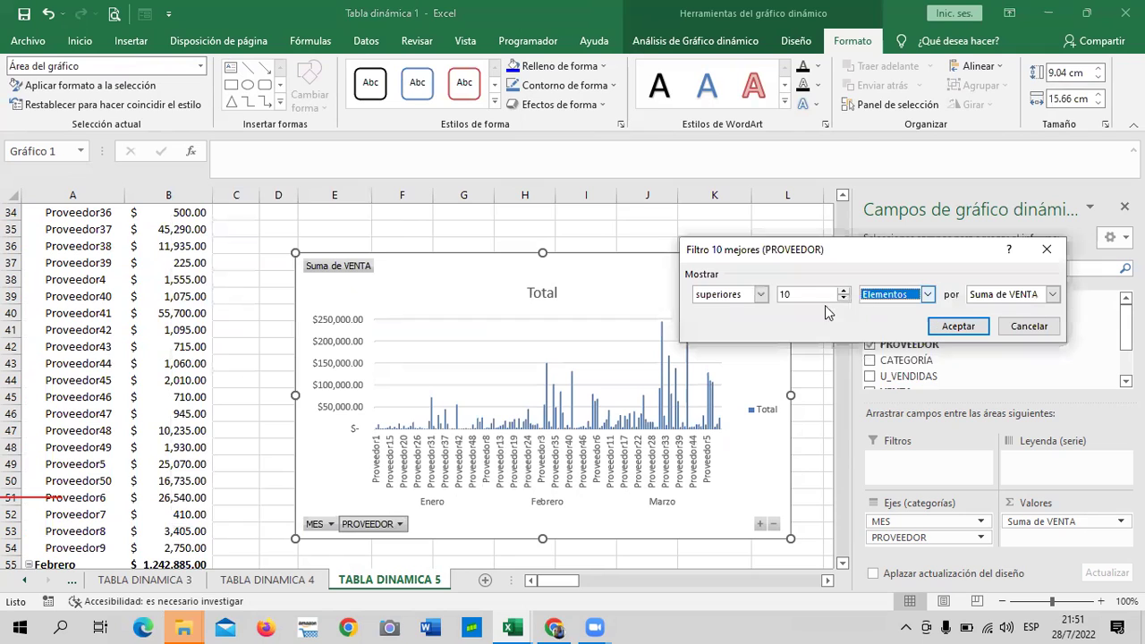
left_click(844, 299)
left_click(843, 299)
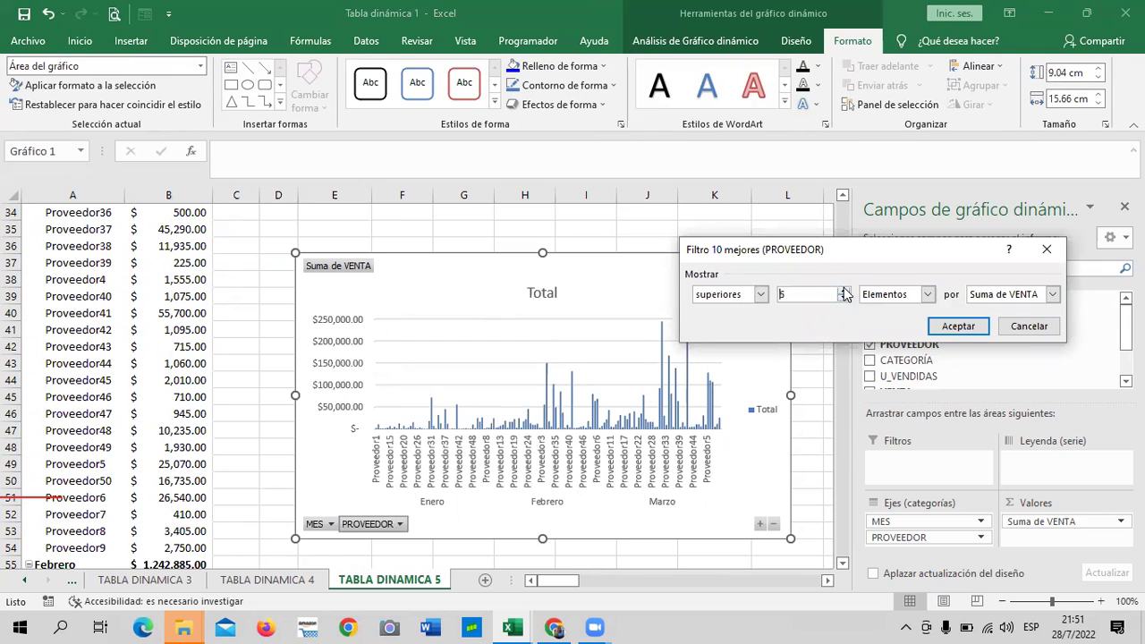
left_click(959, 326)
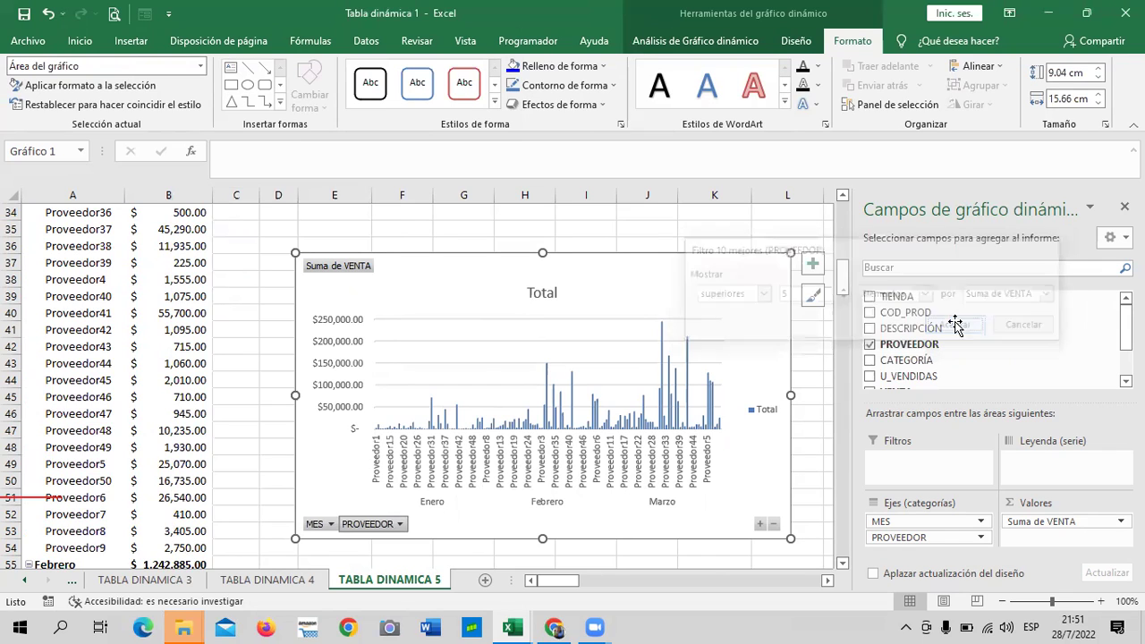
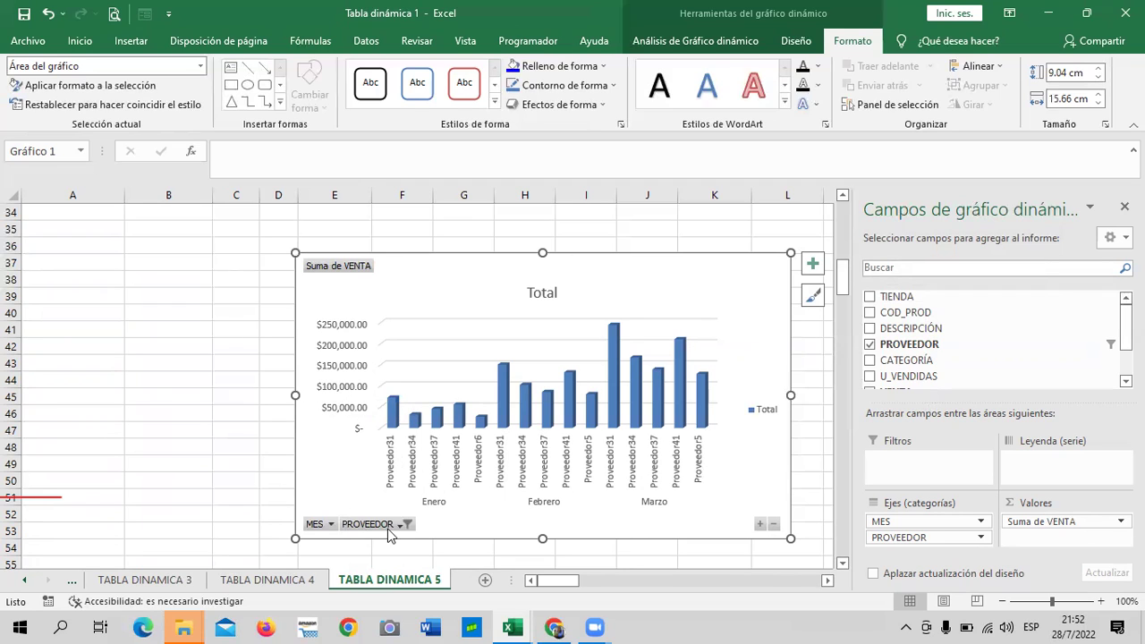
Filter the pivot chart to one month at a time: Enero, then Febrero, then Marzo
left_click(329, 525)
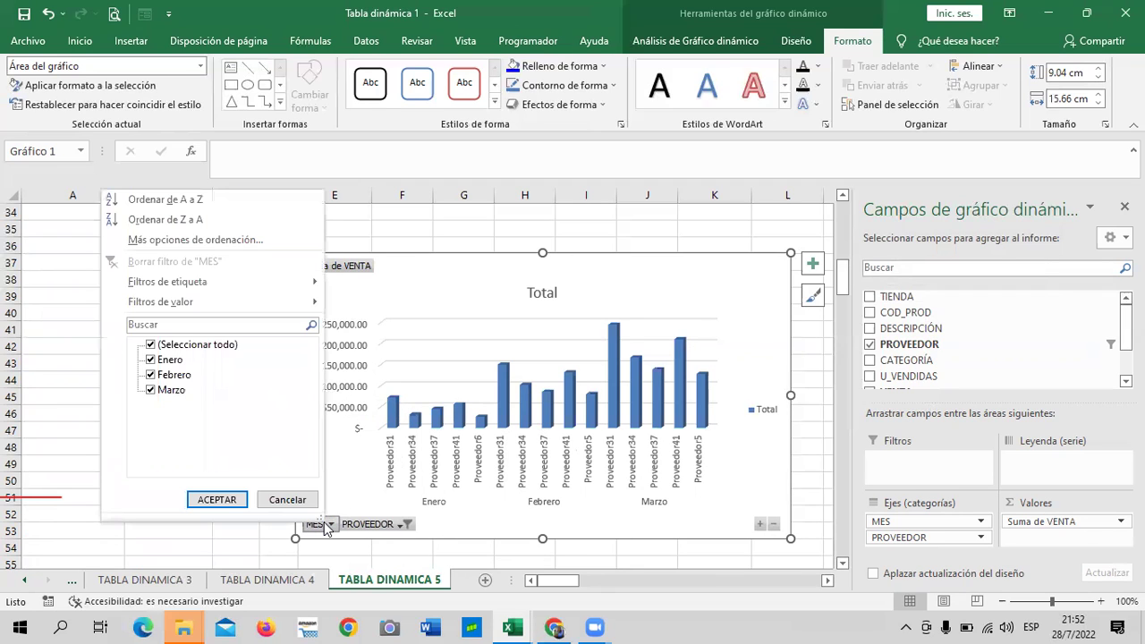
left_click(151, 345)
left_click(151, 359)
left_click(225, 498)
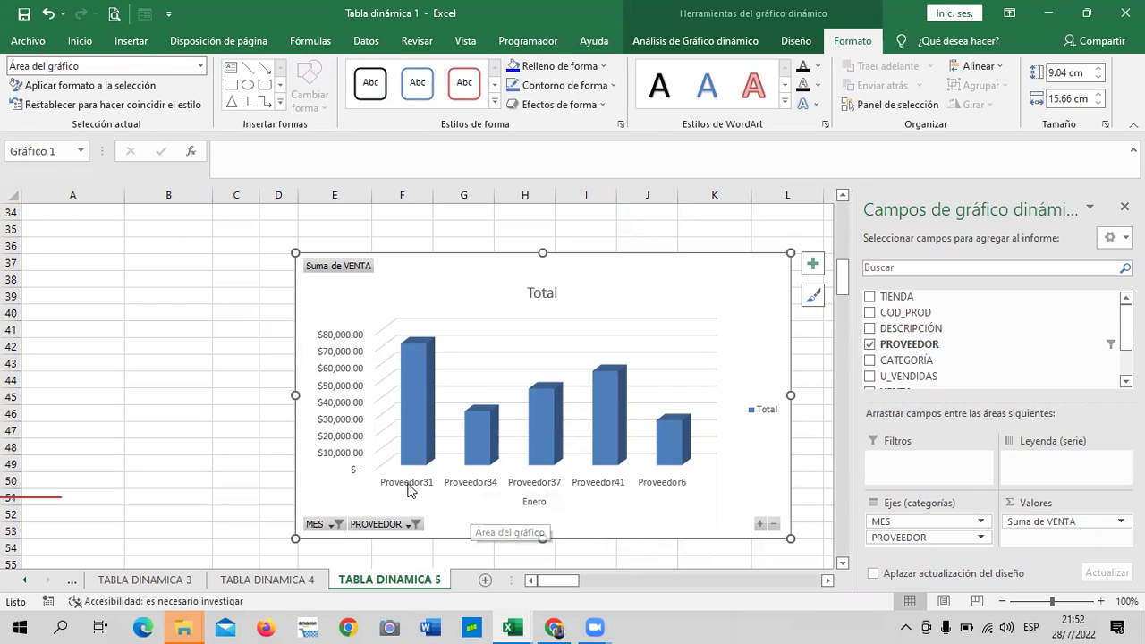
left_click(338, 524)
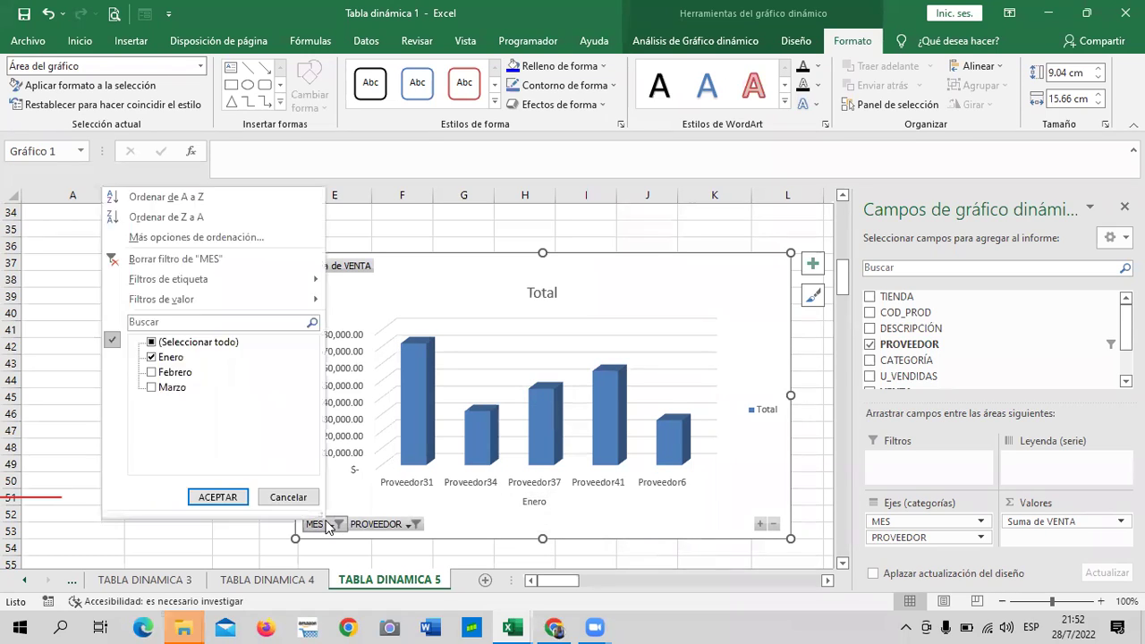
left_click(152, 358)
left_click(151, 372)
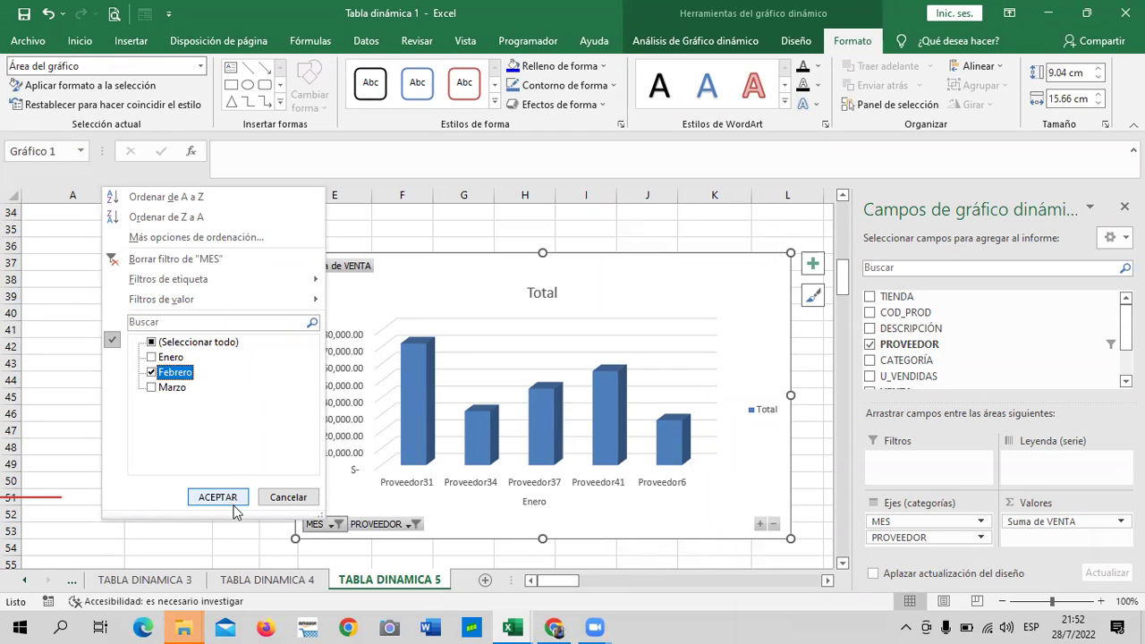
left_click(229, 495)
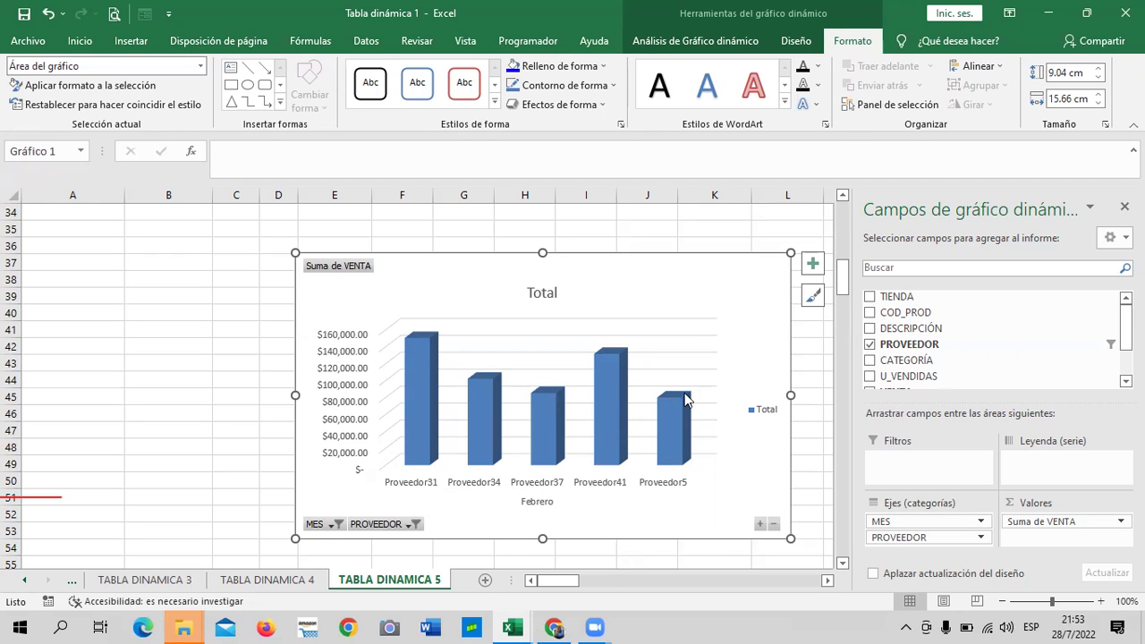
left_click(334, 525)
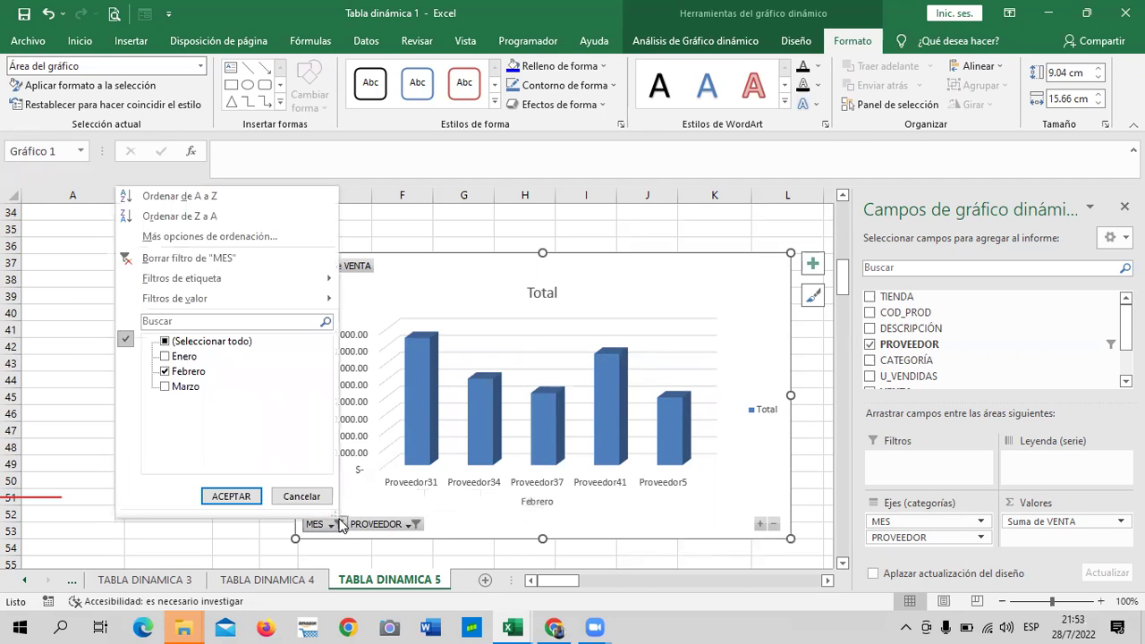
left_click(188, 371)
left_click(185, 387)
left_click(236, 497)
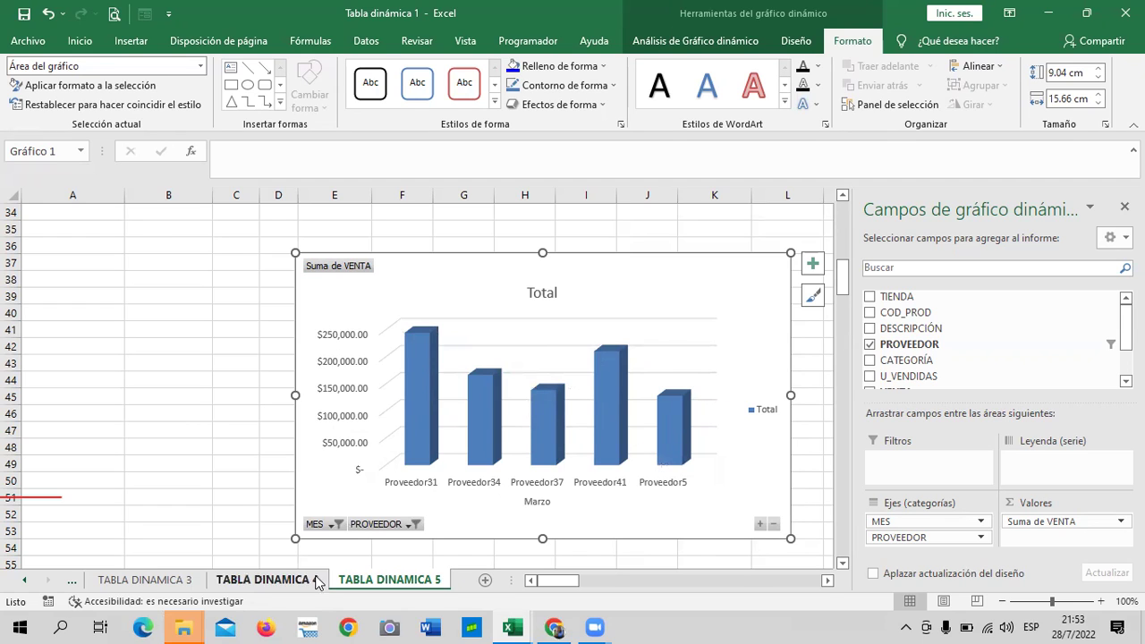
Restore all months in the MES filter of the pivot chart
left_click(337, 525)
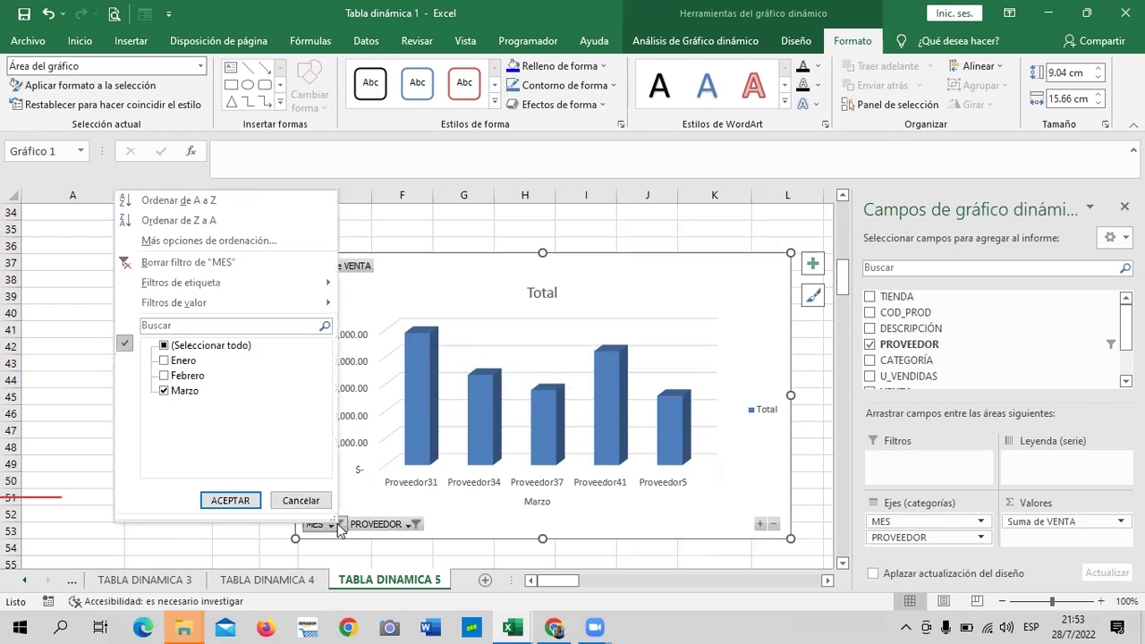
left_click(178, 346)
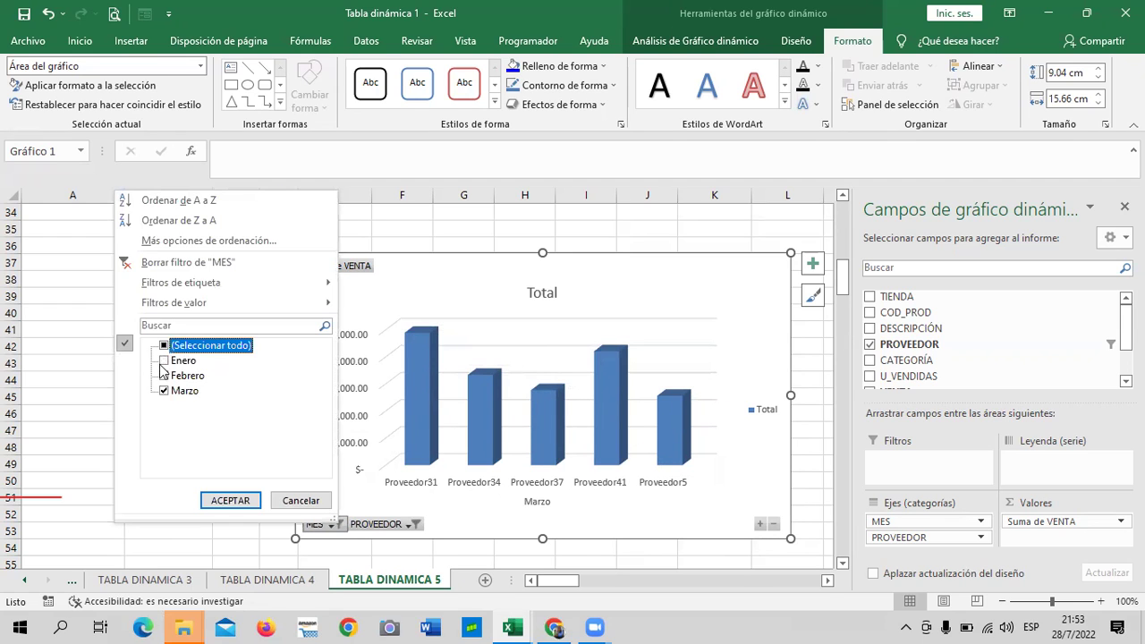
left_click(231, 501)
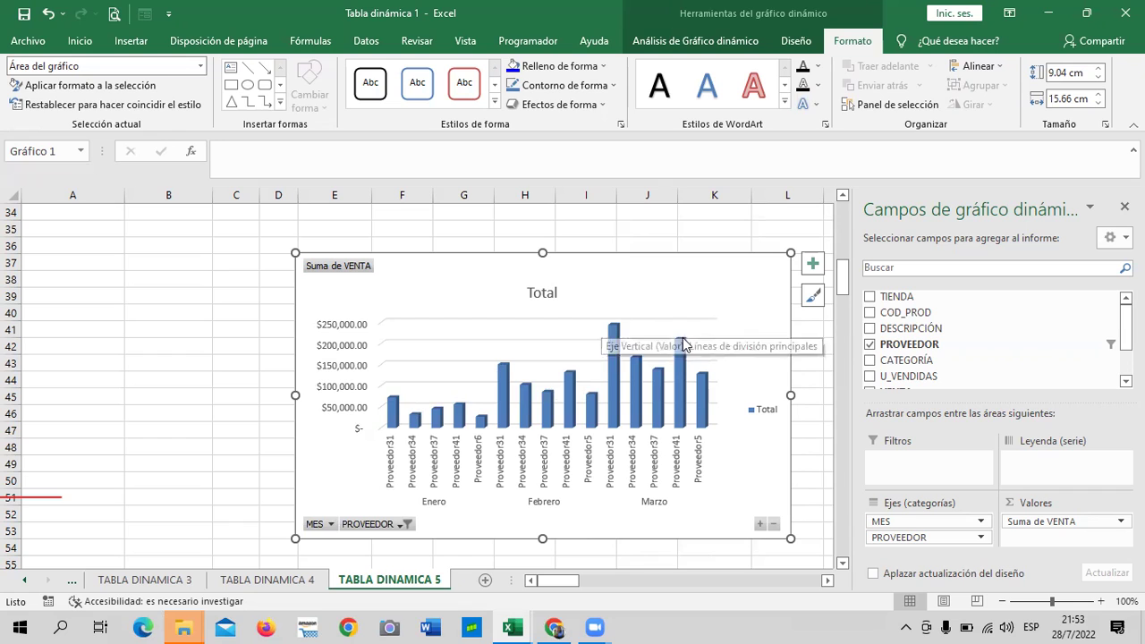
Apply a Diez mejores value filter showing the 5 inferiores PROVEEDOR by Suma de VENTA
left_click(407, 525)
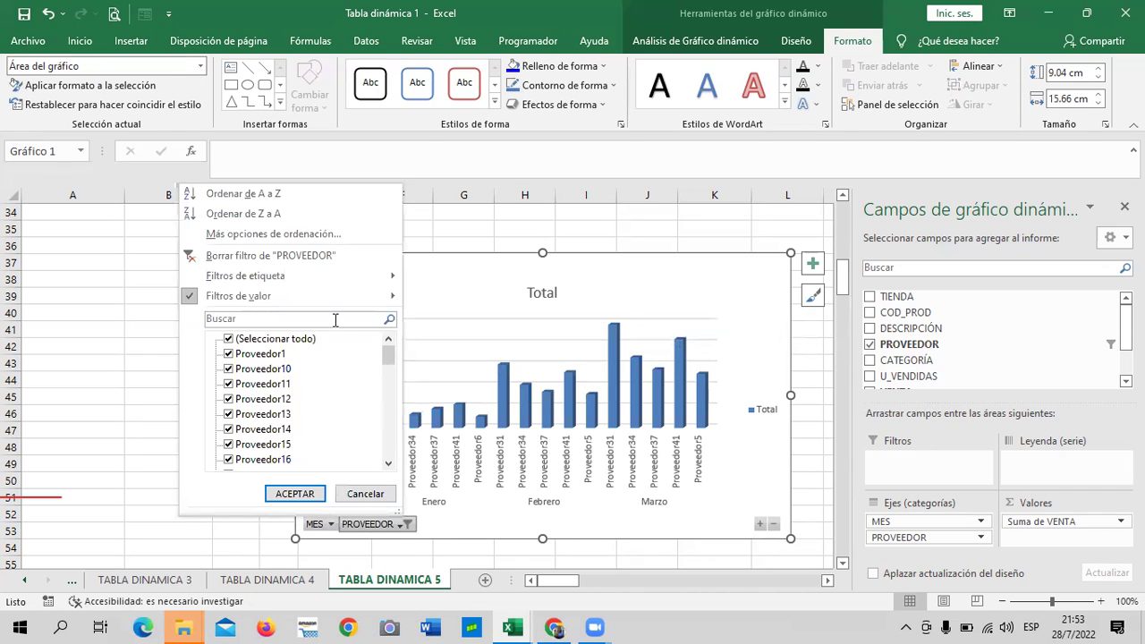
mouse_move(238, 295)
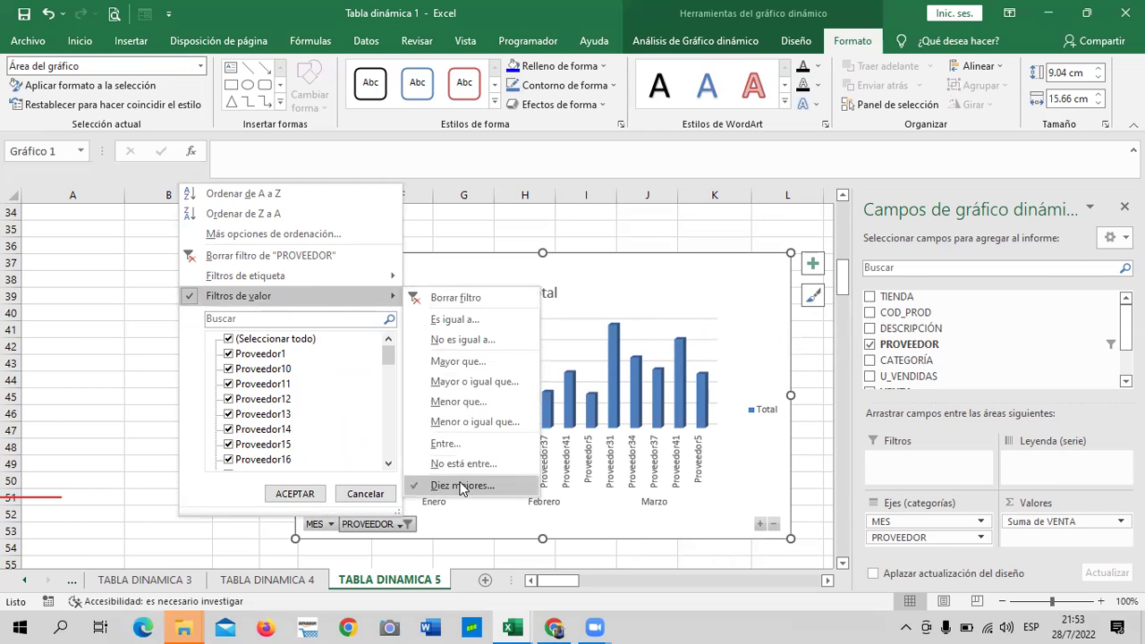
left_click(462, 486)
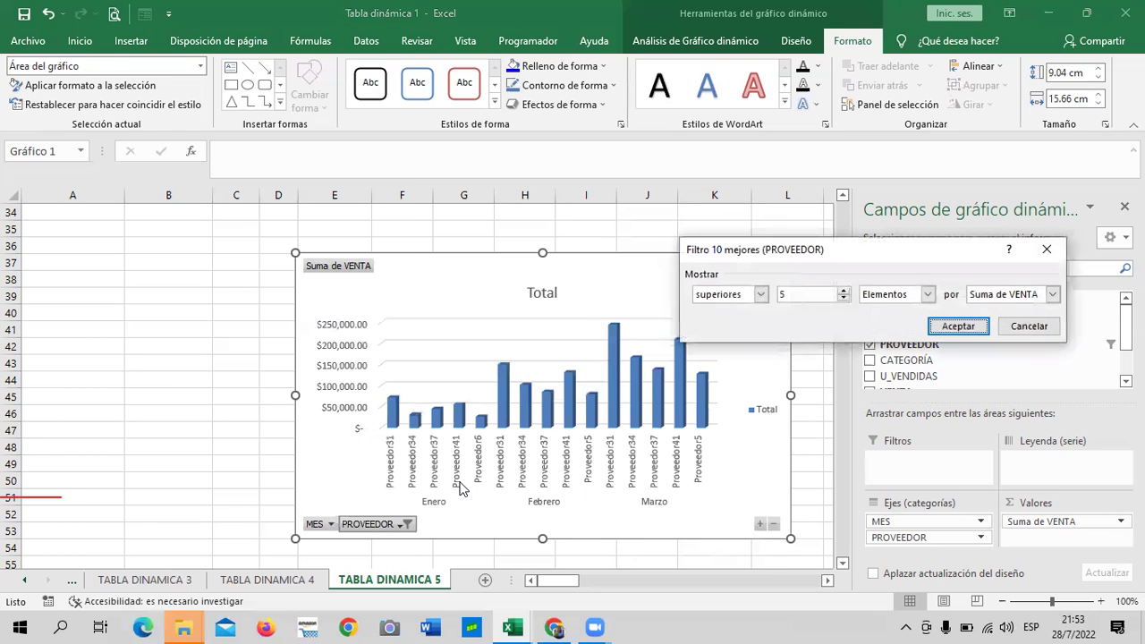
left_click(760, 294)
left_click(736, 315)
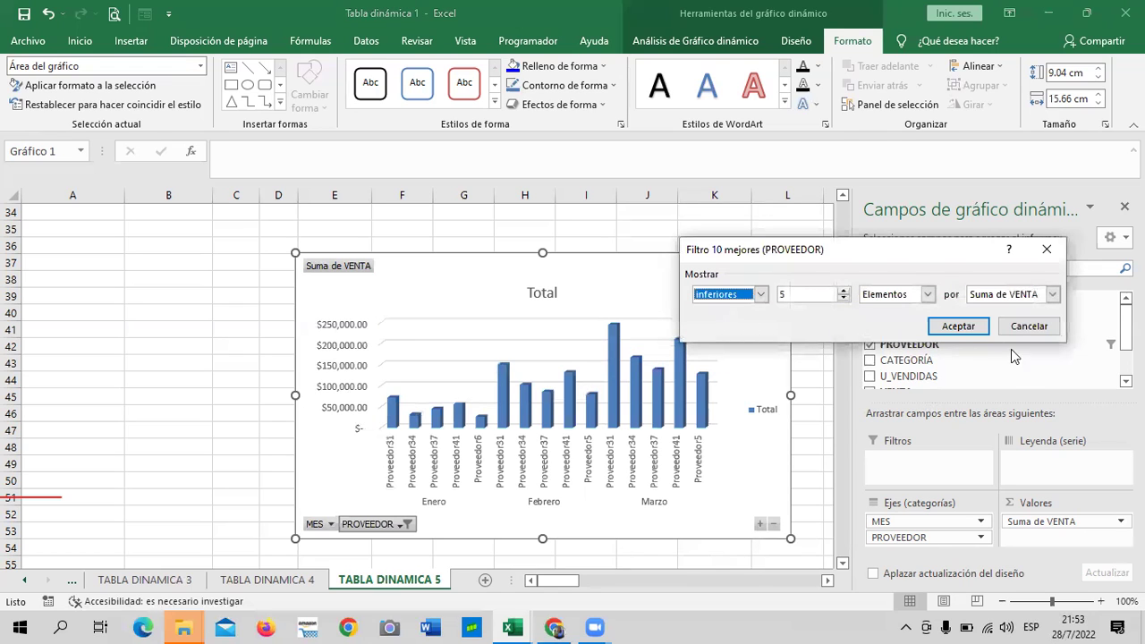
left_click(959, 325)
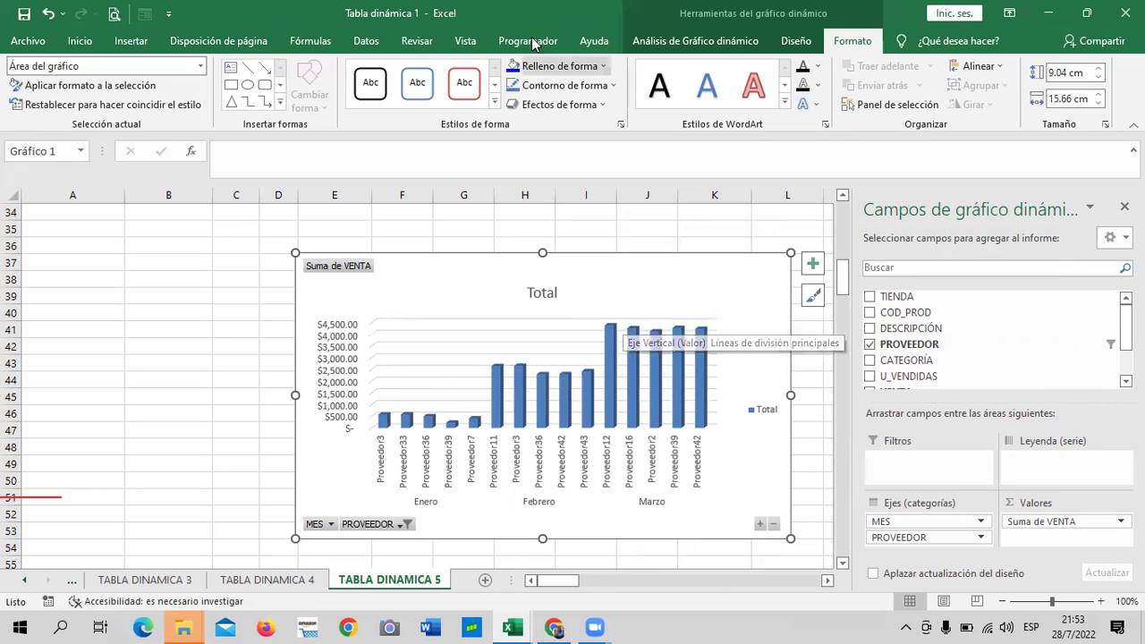
scroll(357, 372, "up", 4)
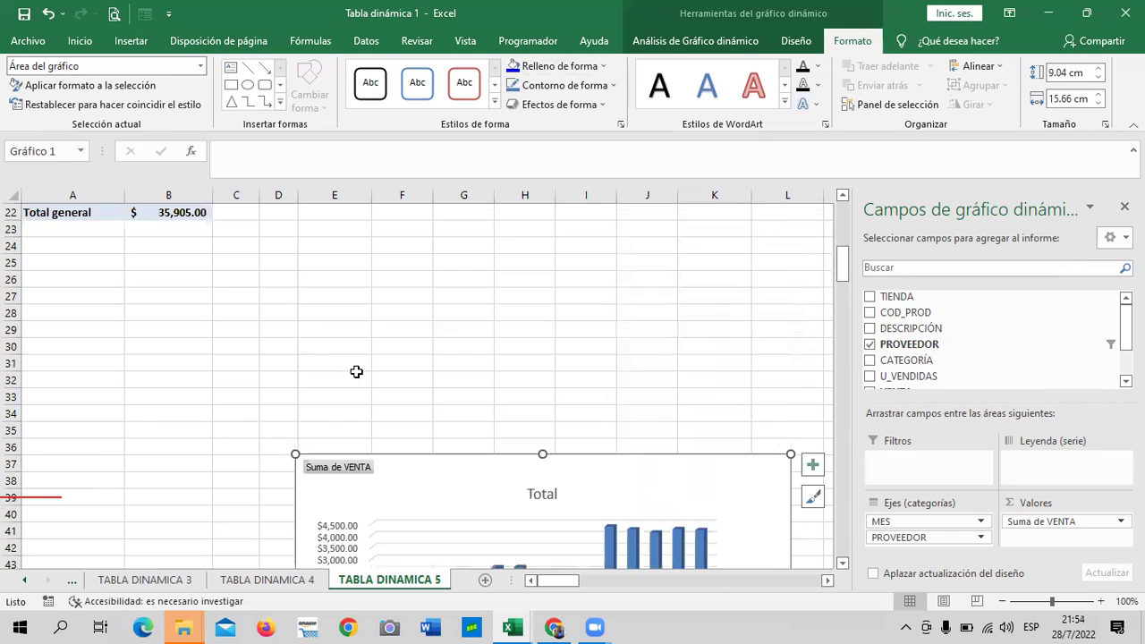
scroll(356, 372, "up", 4)
scroll(357, 371, "up", 3)
scroll(356, 372, "down", 5)
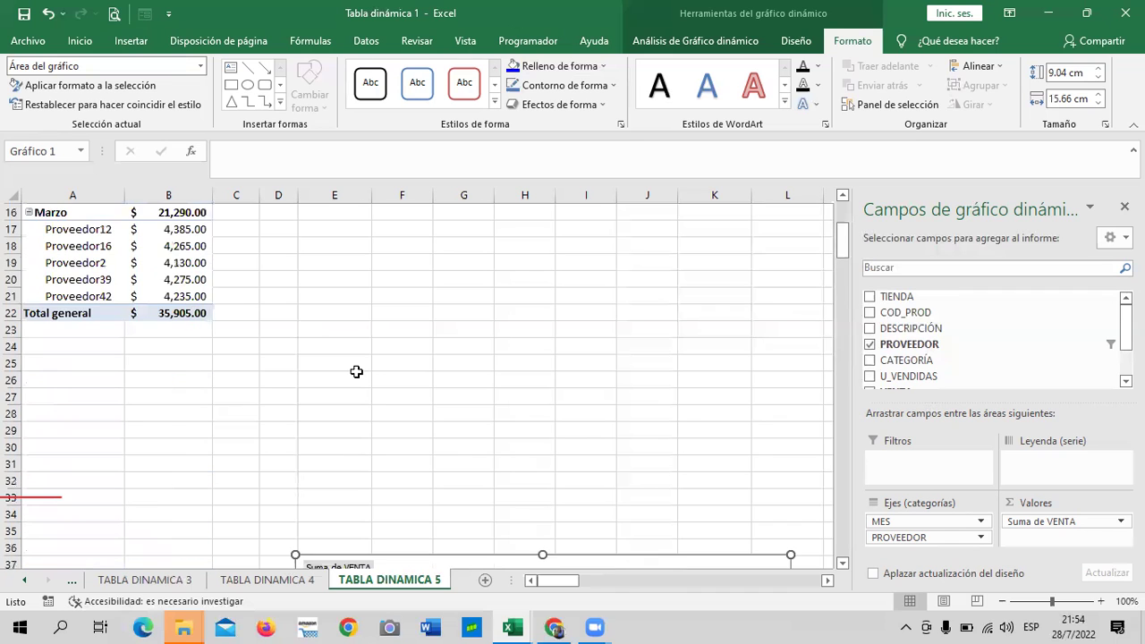
scroll(356, 371, "down", 6)
scroll(356, 371, "down", 1)
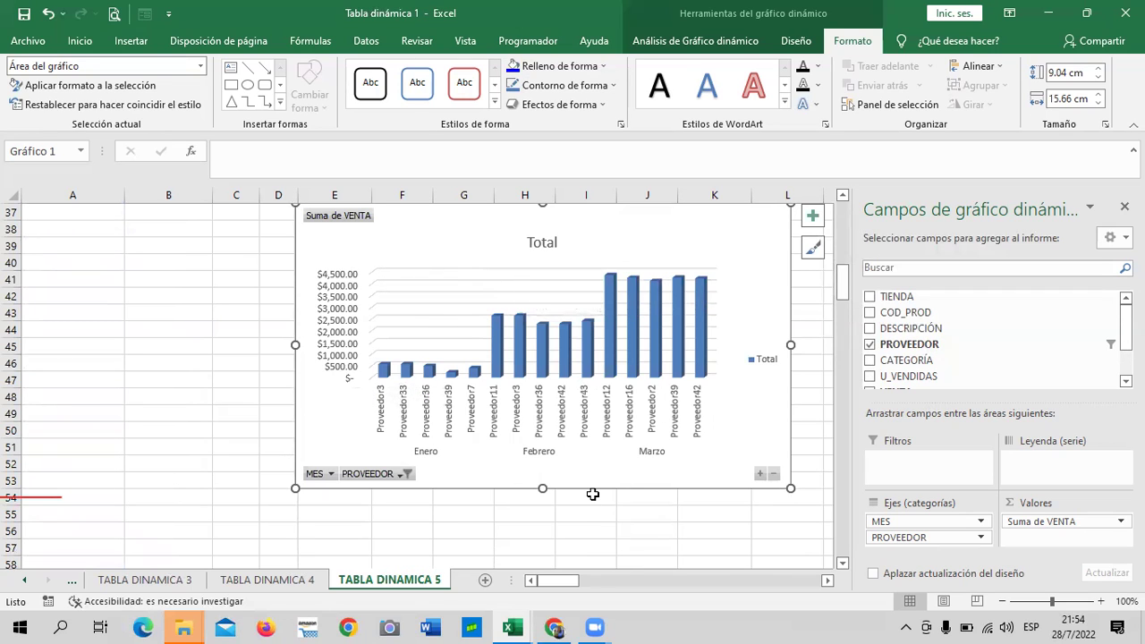
Clear the PROVEEDOR filter, then apply a superiores 10 Elementos value filter by Suma de VENTA
left_click(408, 474)
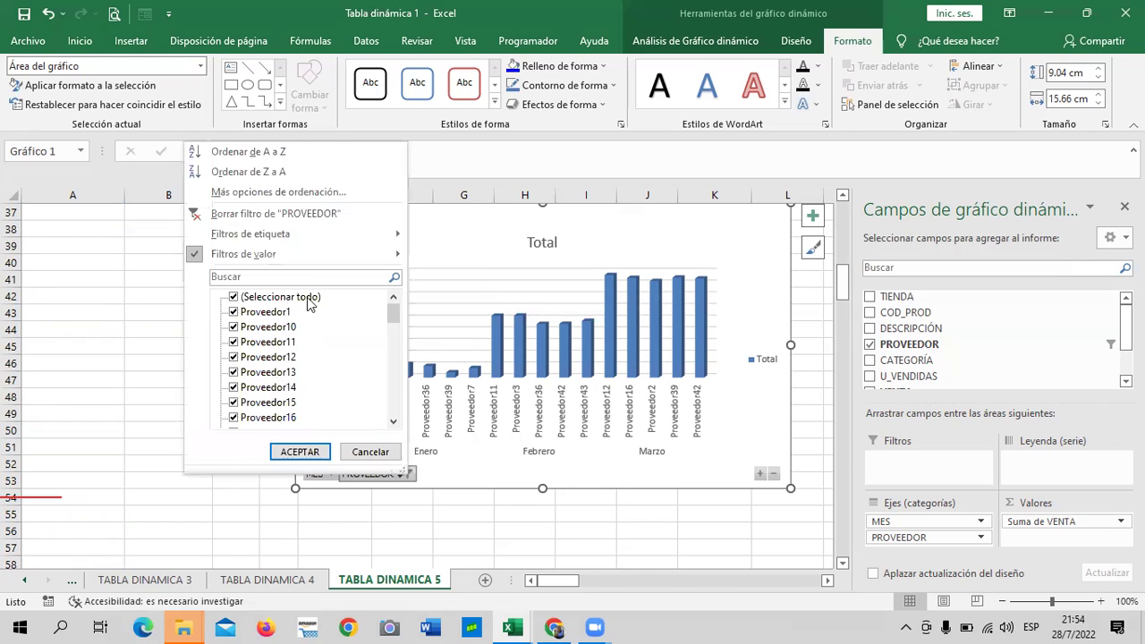
left_click(304, 215)
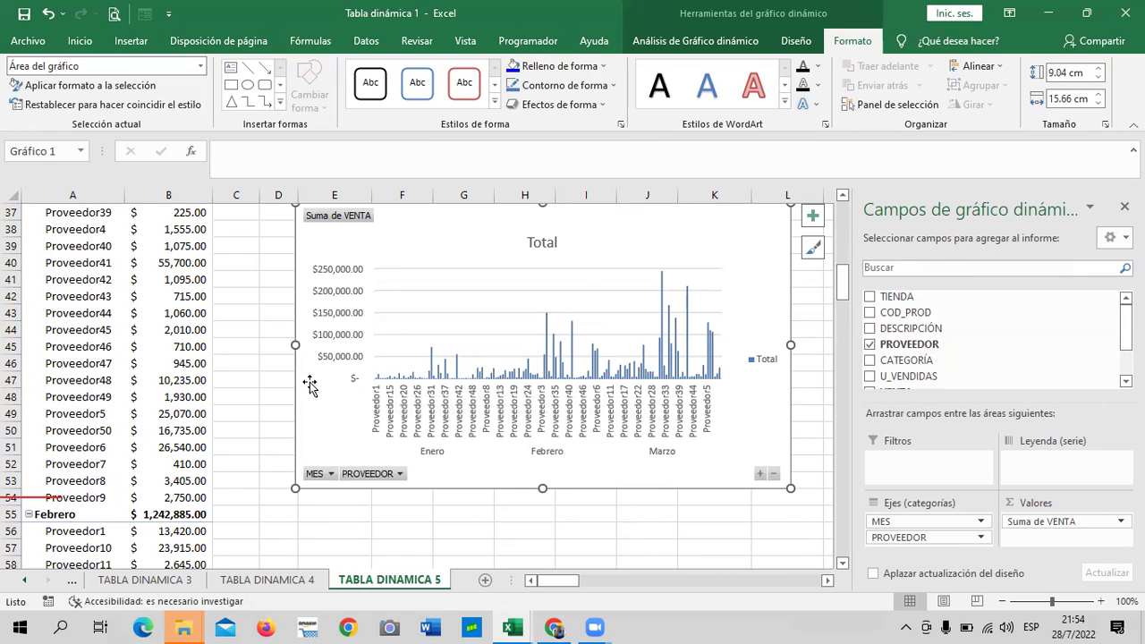
left_click(389, 476)
mouse_move(230, 250)
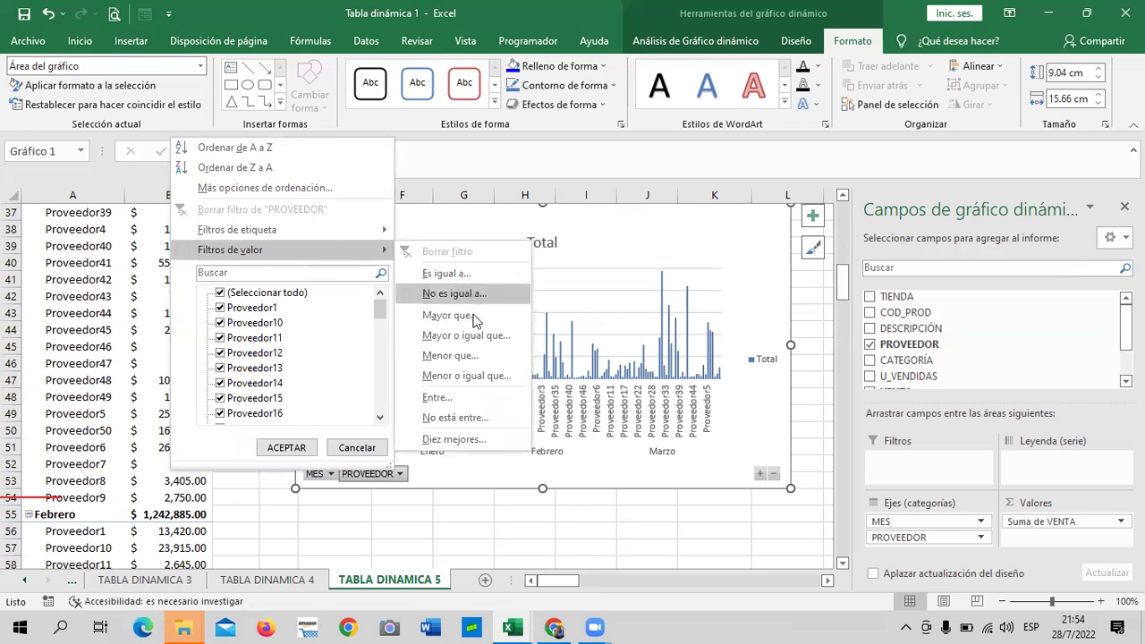
left_click(438, 397)
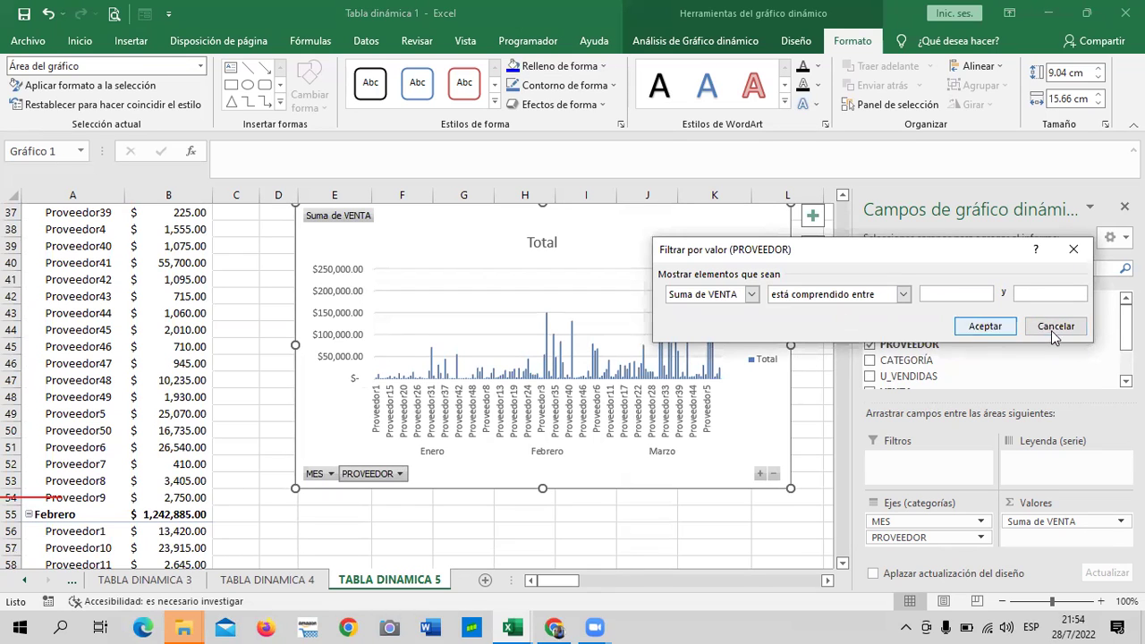
key("Escape")
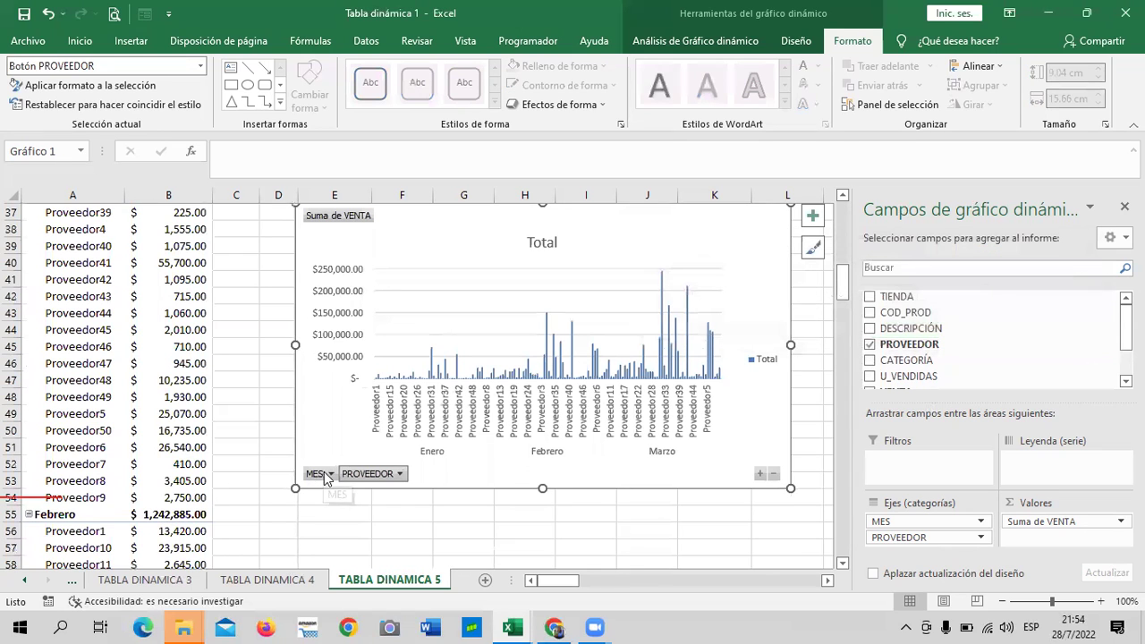
left_click(381, 474)
mouse_move(214, 248)
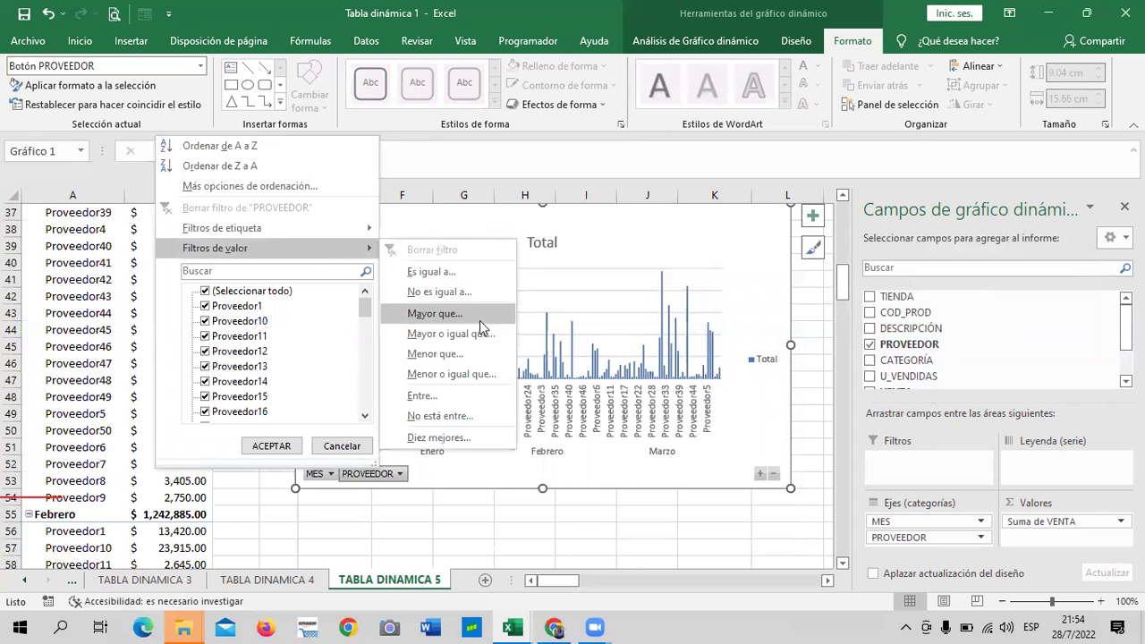
left_click(481, 438)
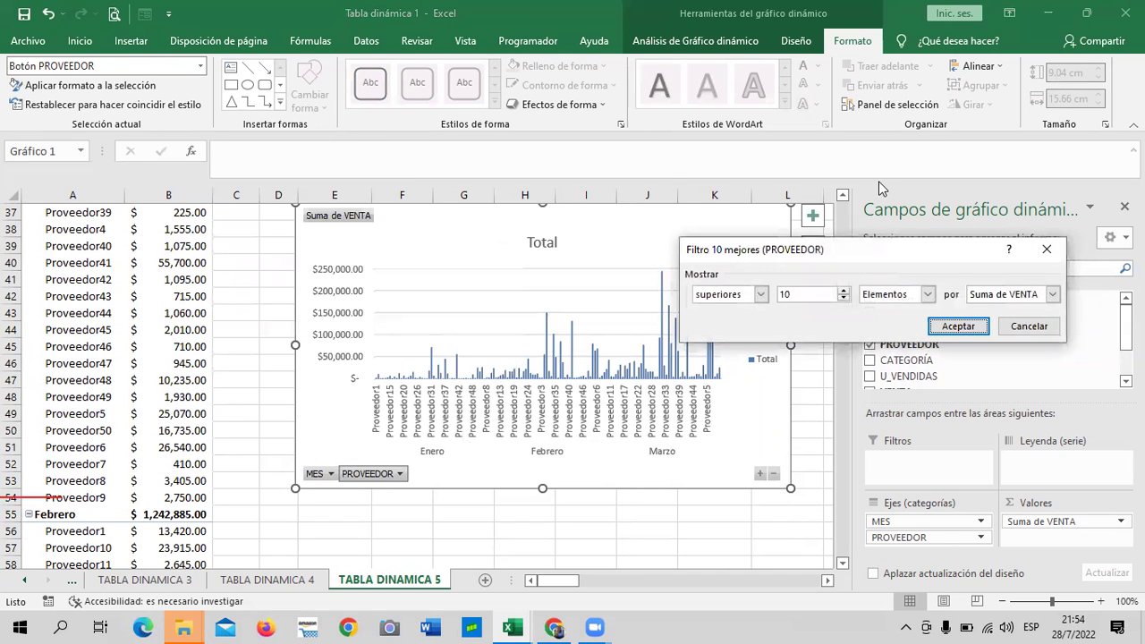
left_click(956, 327)
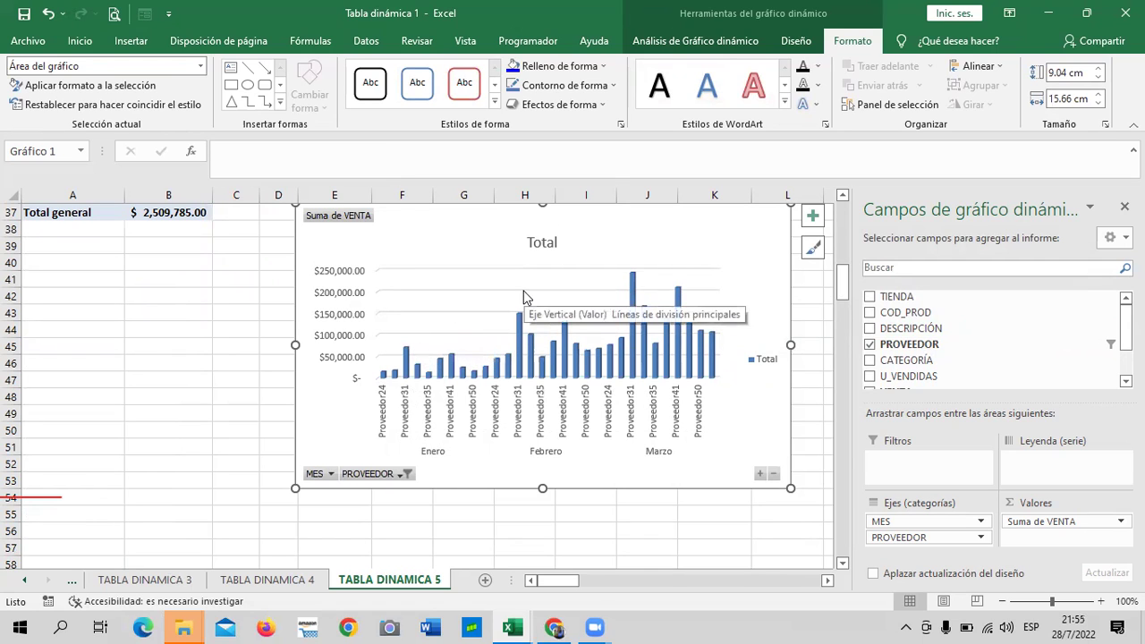
Scroll through the pivot table to review the top-10 suppliers and month subtotals
scroll(523, 304, "up", 1)
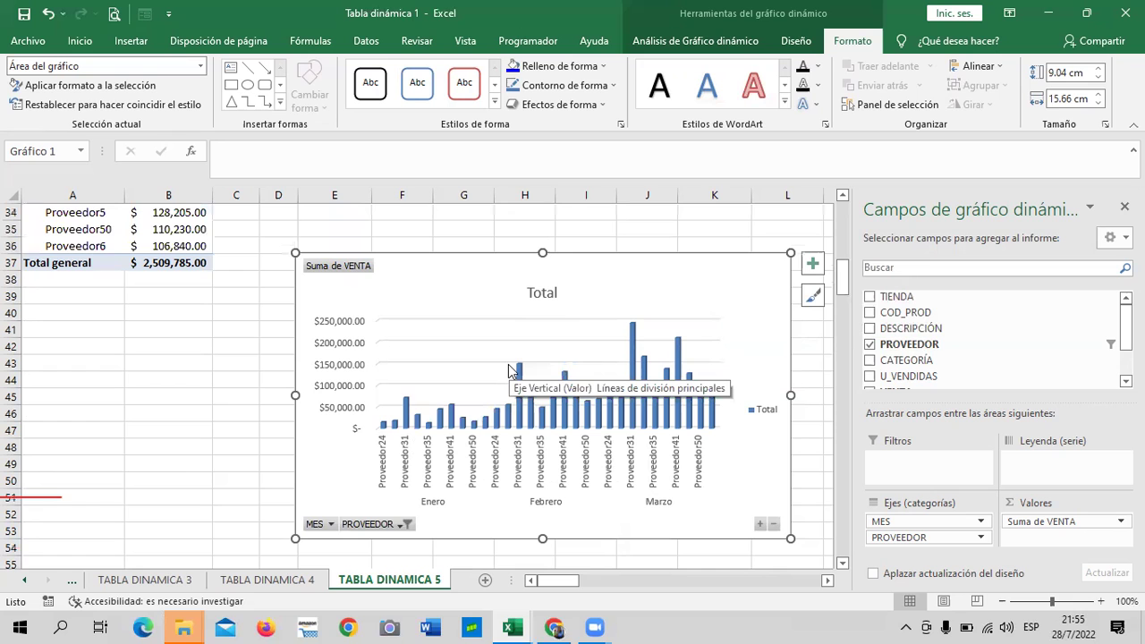
scroll(508, 370, "up", 1)
scroll(186, 304, "up", 1)
scroll(186, 324, "up", 2)
scroll(195, 349, "up", 7)
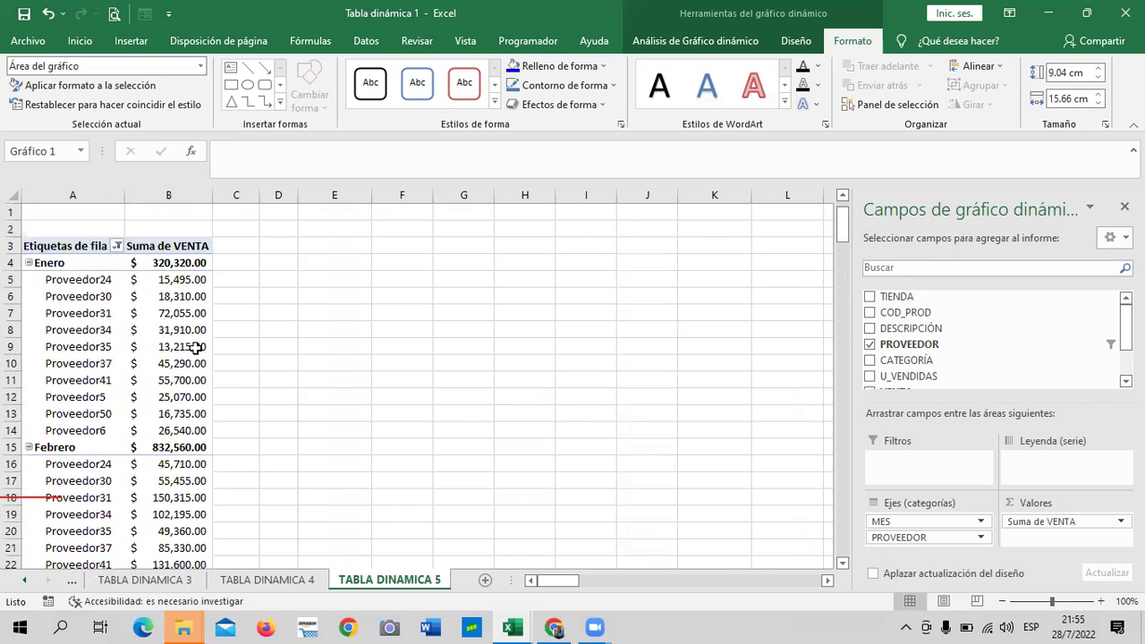
scroll(195, 349, "down", 3)
scroll(196, 349, "up", 3)
scroll(195, 349, "down", 4)
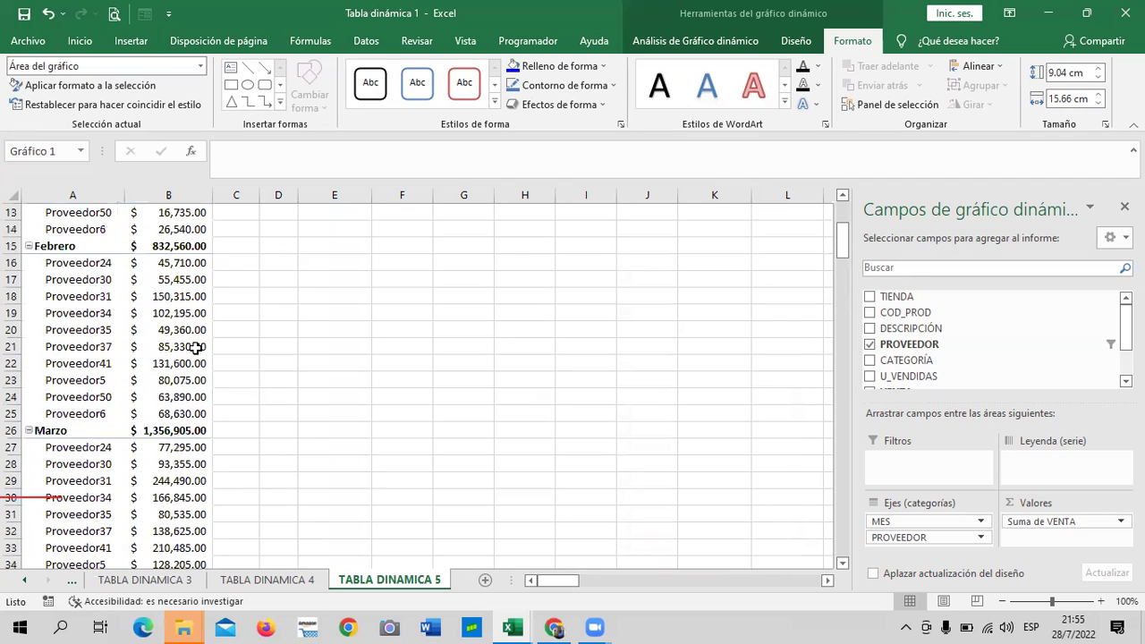
scroll(195, 349, "down", 3)
scroll(233, 335, "down", 3)
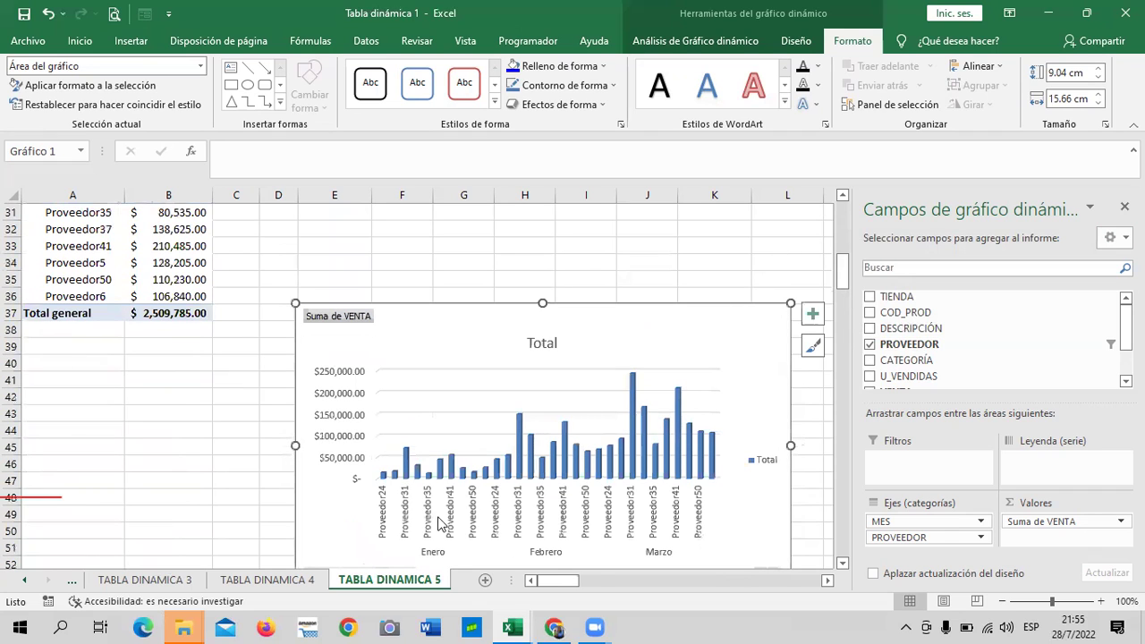
Step back through TABLA DINAMICA 4, 3, 2 and 1 to the DATOS source sheet
left_click(307, 583)
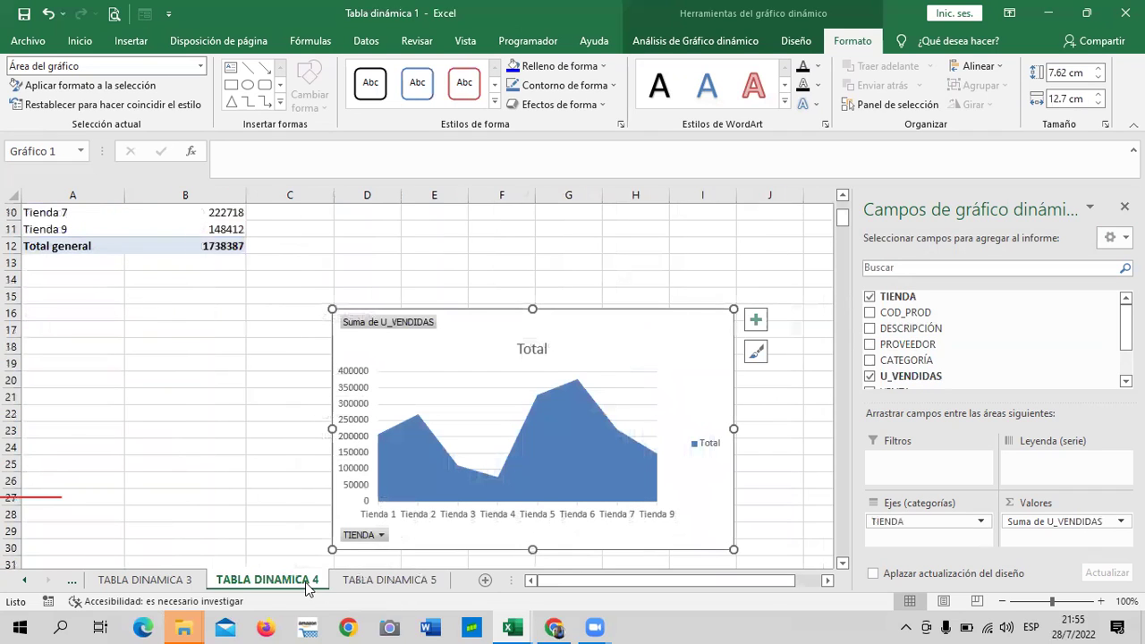
left_click(179, 582)
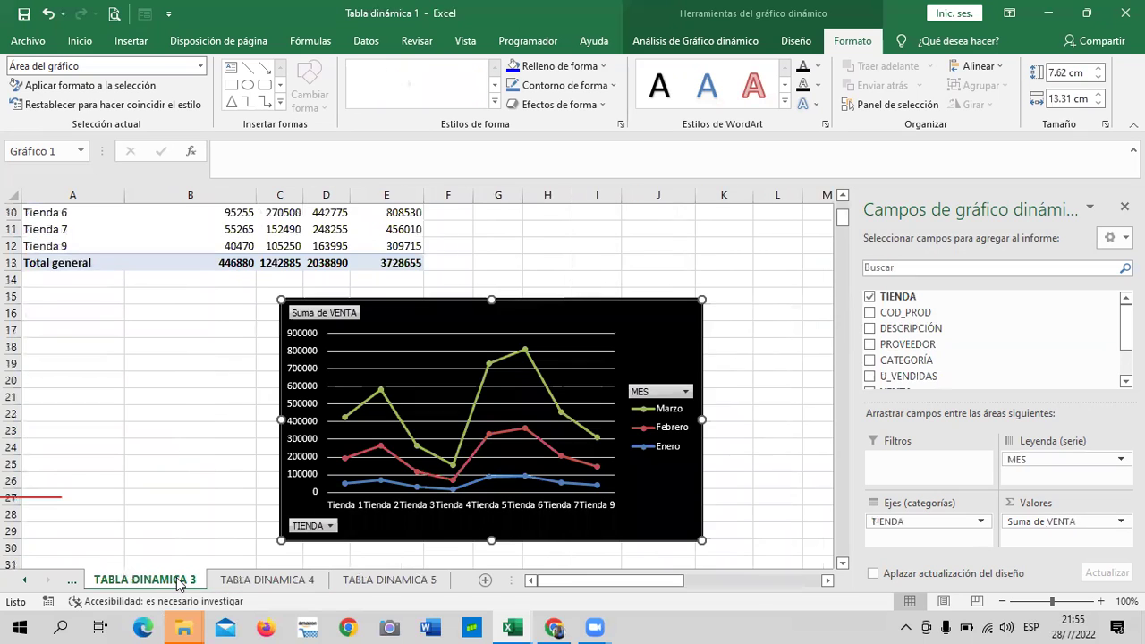
left_click(20, 581)
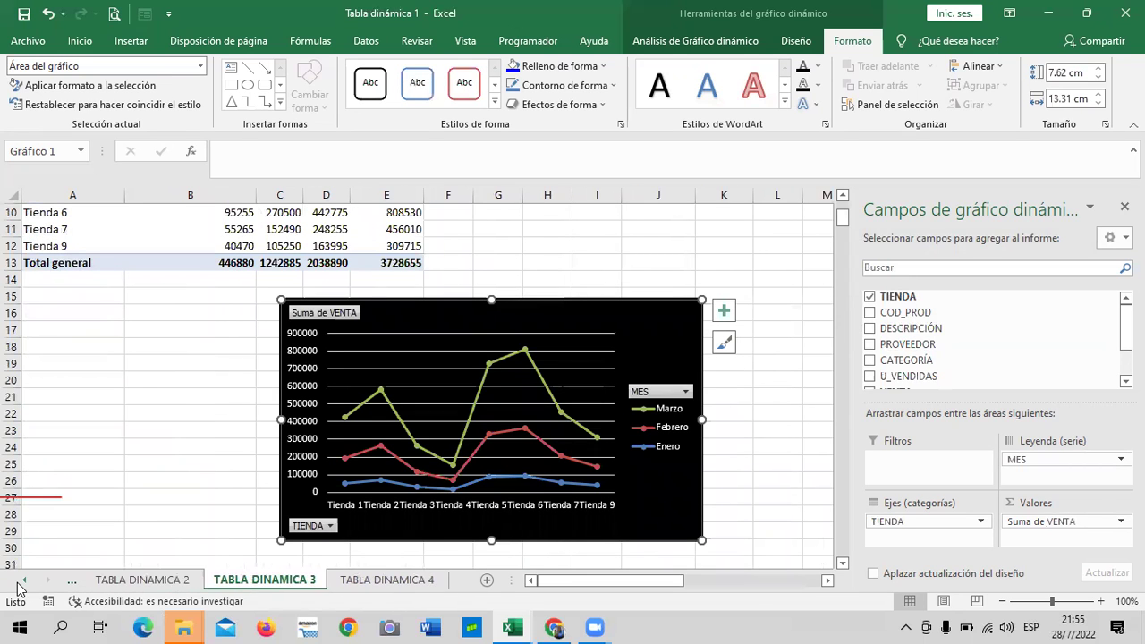
left_click(20, 582)
left_click(266, 580)
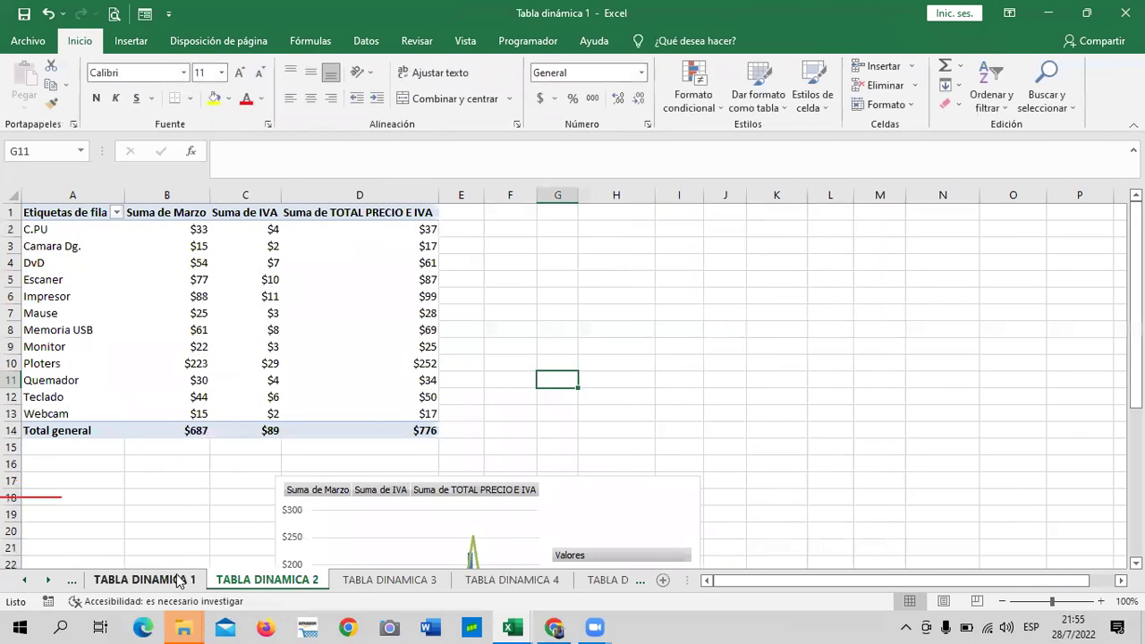
left_click(179, 580)
left_click(23, 580)
left_click(23, 580)
left_click(23, 579)
left_click(108, 579)
left_click(163, 579)
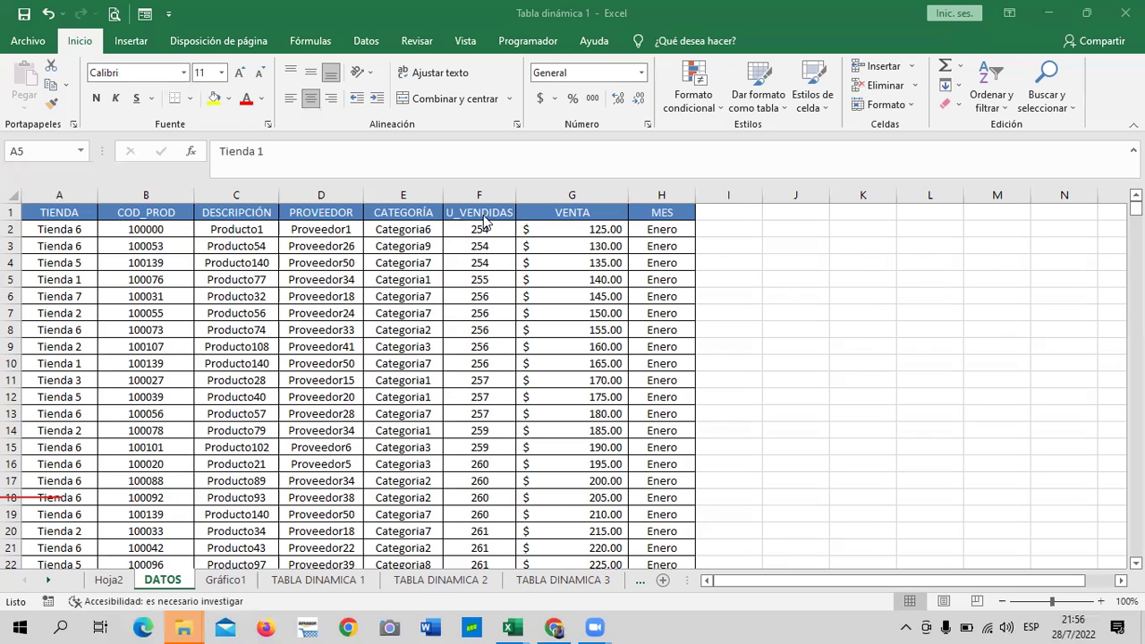
left_click(1074, 624)
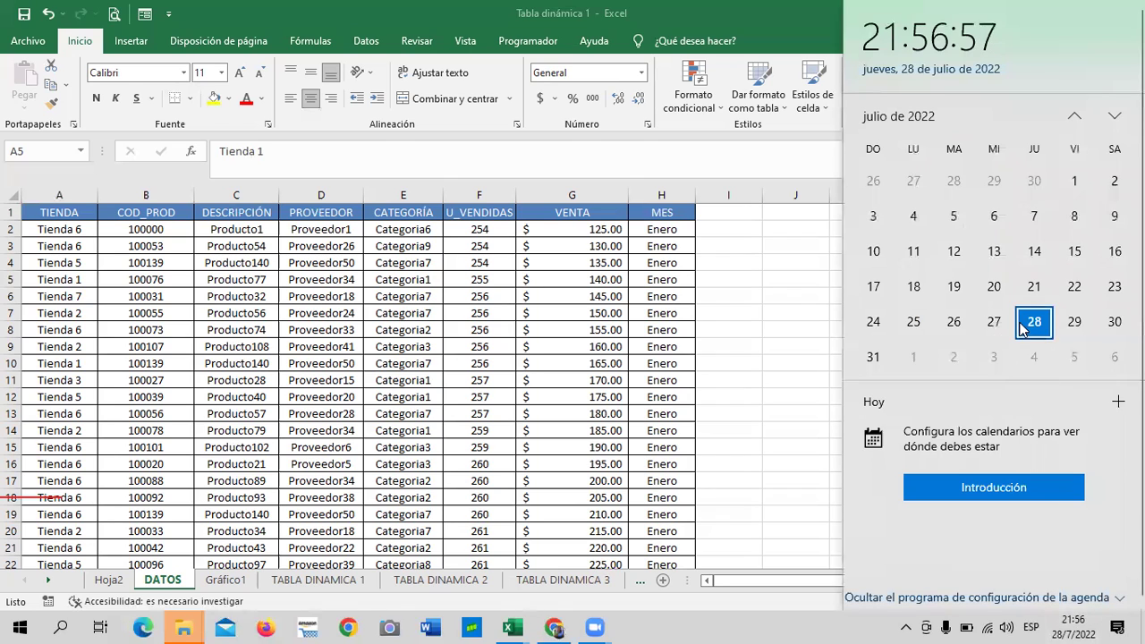
left_click(1115, 115)
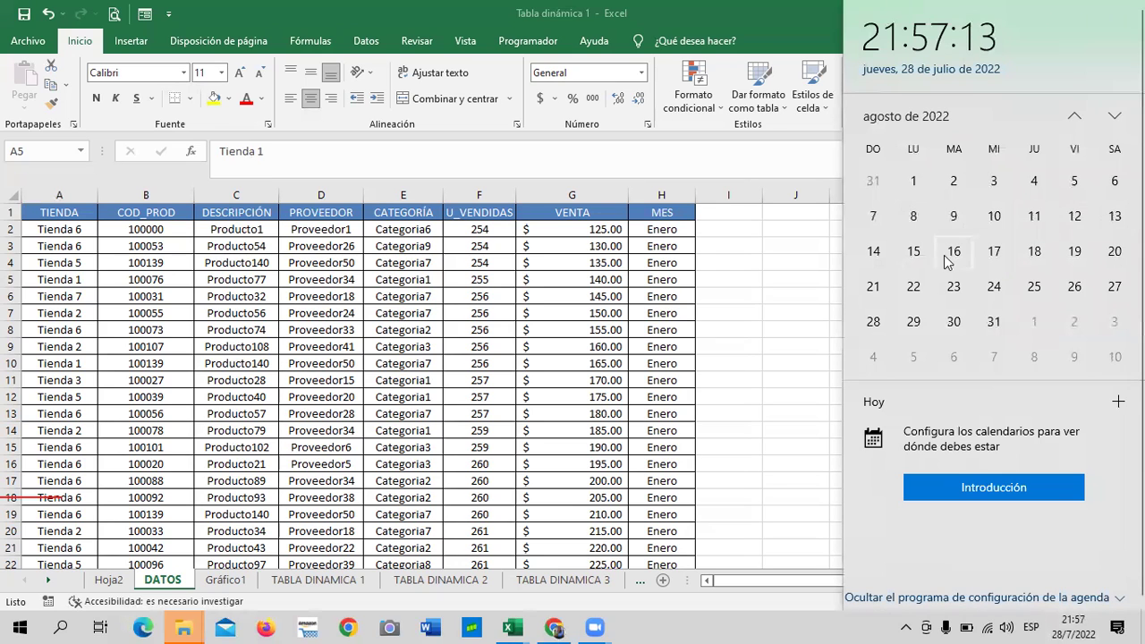
left_click(788, 299)
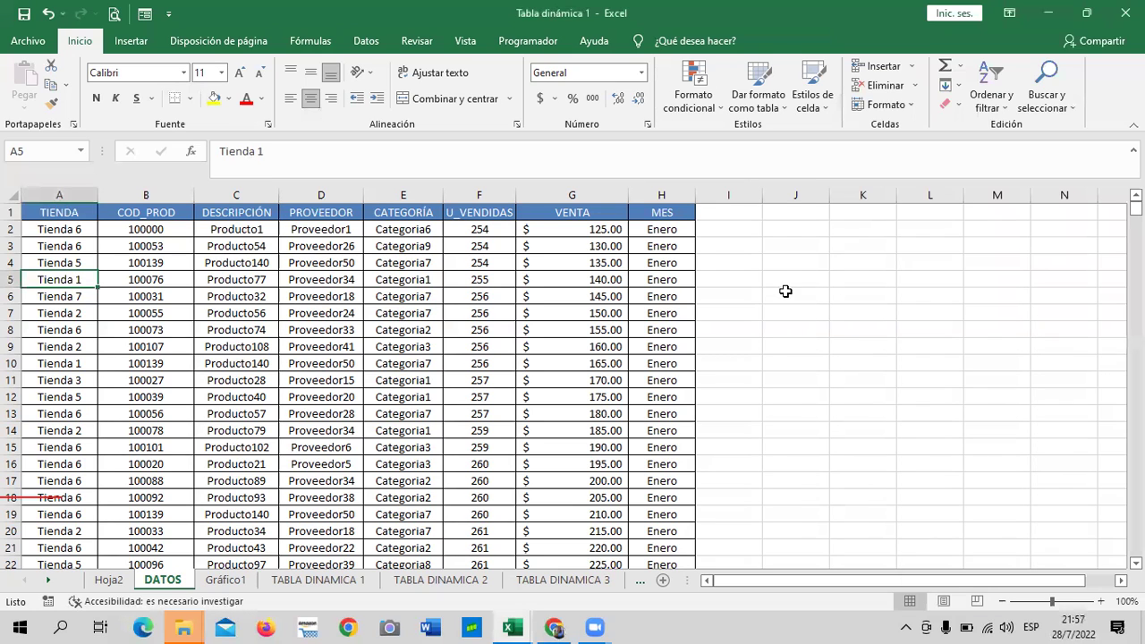
left_click(786, 295)
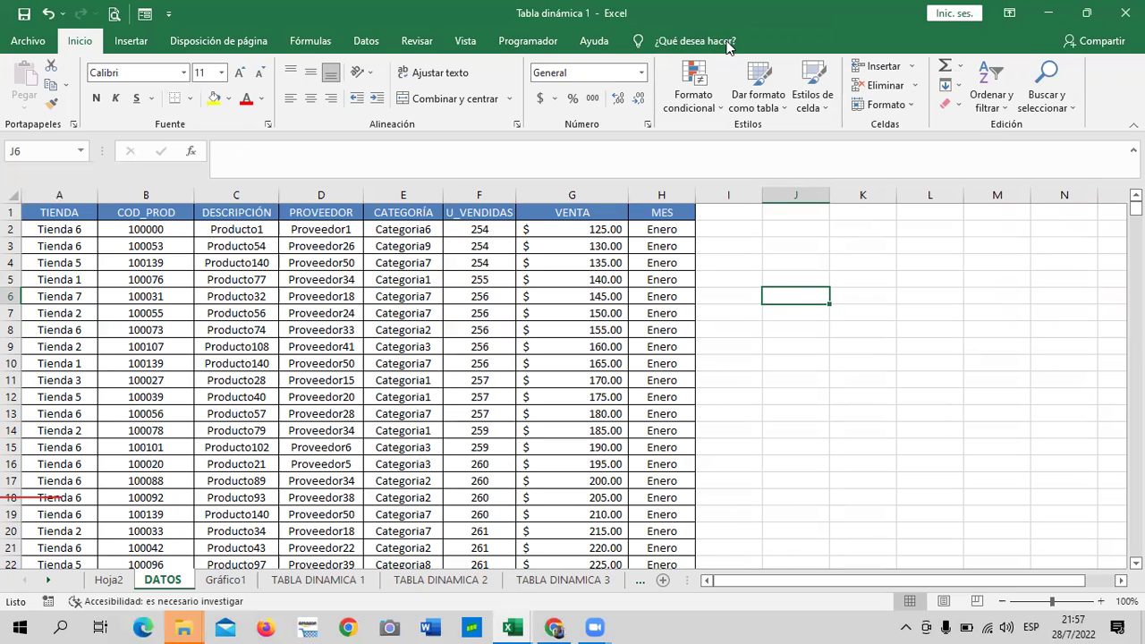
left_click(742, 260)
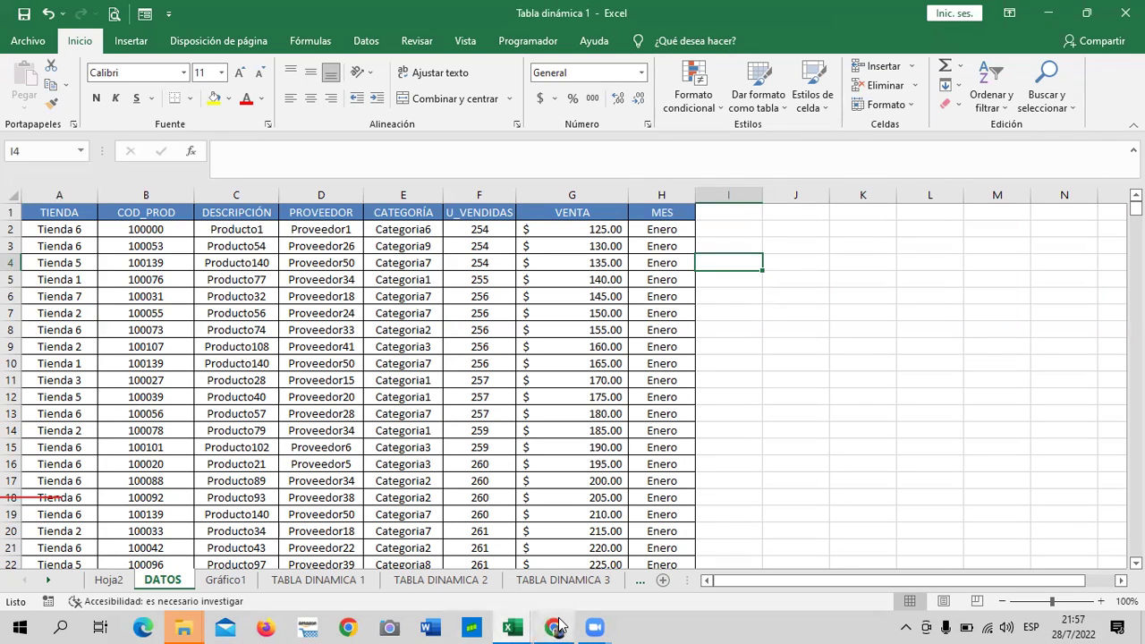
mouse_move(554, 628)
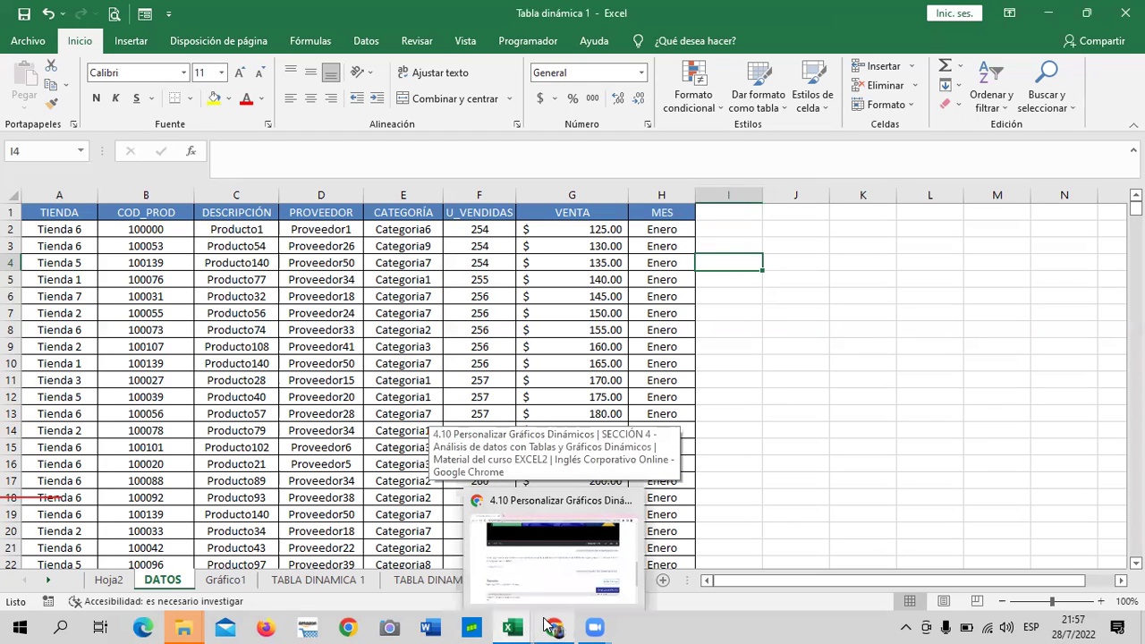
Return to the course in Chrome and advance to the Section 4 Examen final unit
left_click(544, 581)
scroll(517, 506, "up", 1)
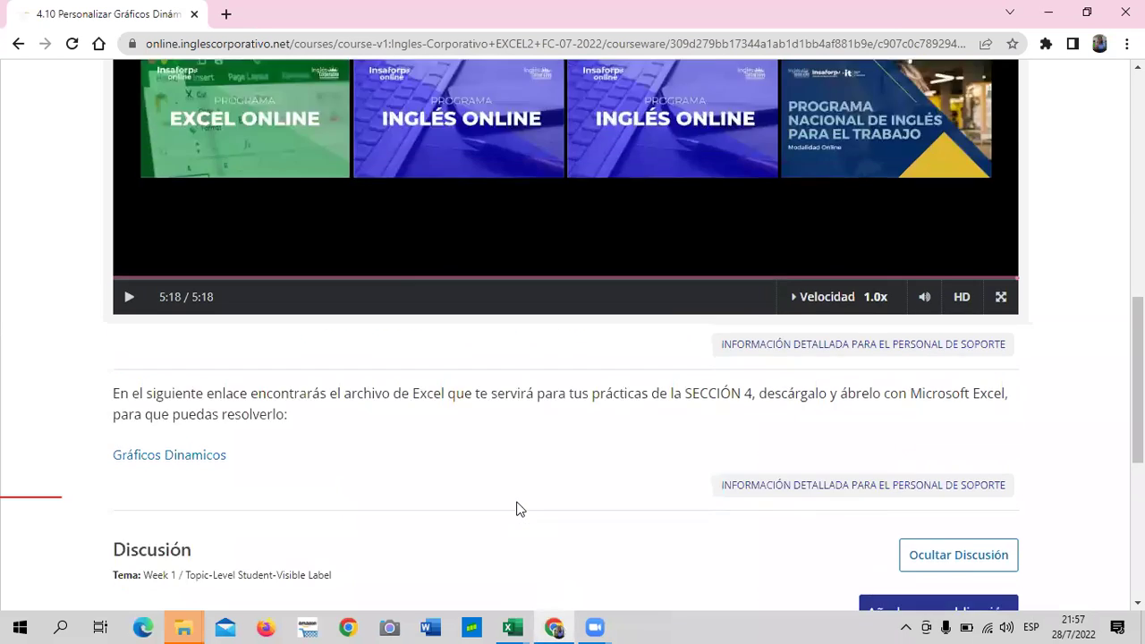
scroll(517, 503, "up", 4)
scroll(516, 503, "up", 2)
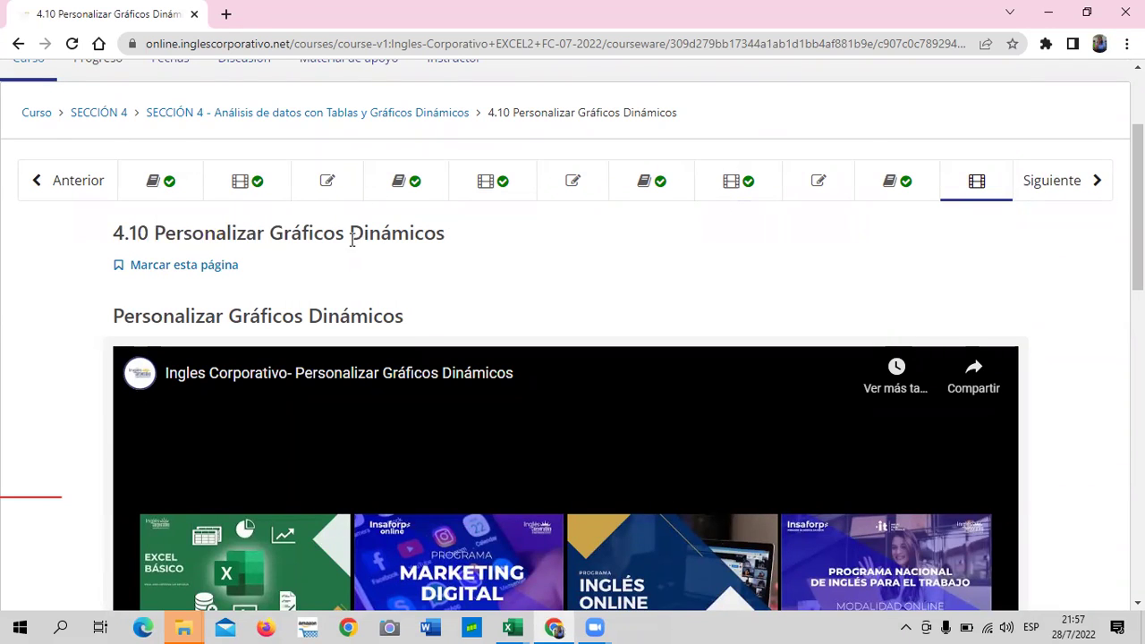
left_click(1058, 181)
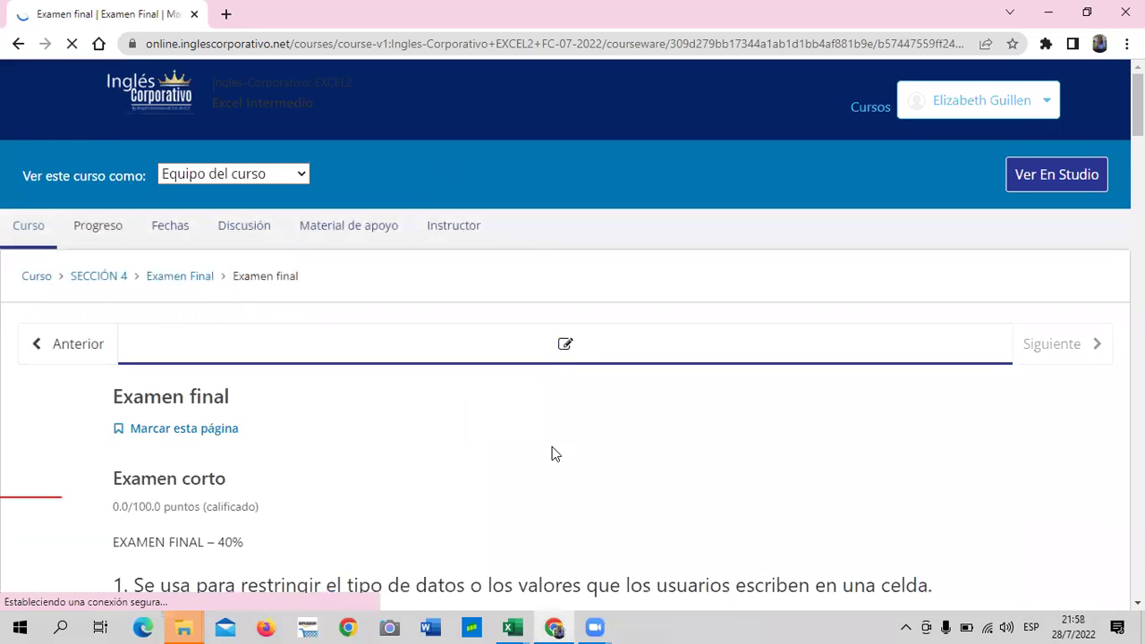
Scroll through the 15 exam questions and back to the top
scroll(546, 455, "down", 5)
scroll(537, 457, "down", 5)
scroll(534, 456, "down", 7)
scroll(531, 457, "down", 5)
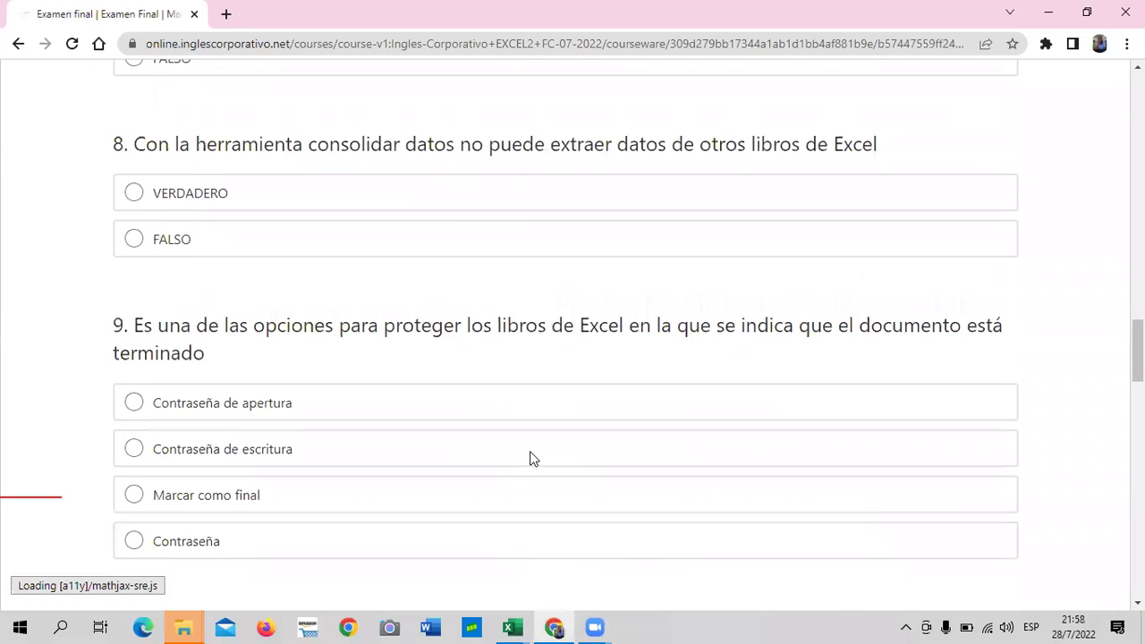
scroll(530, 458, "down", 7)
scroll(531, 457, "down", 5)
scroll(531, 459, "down", 5)
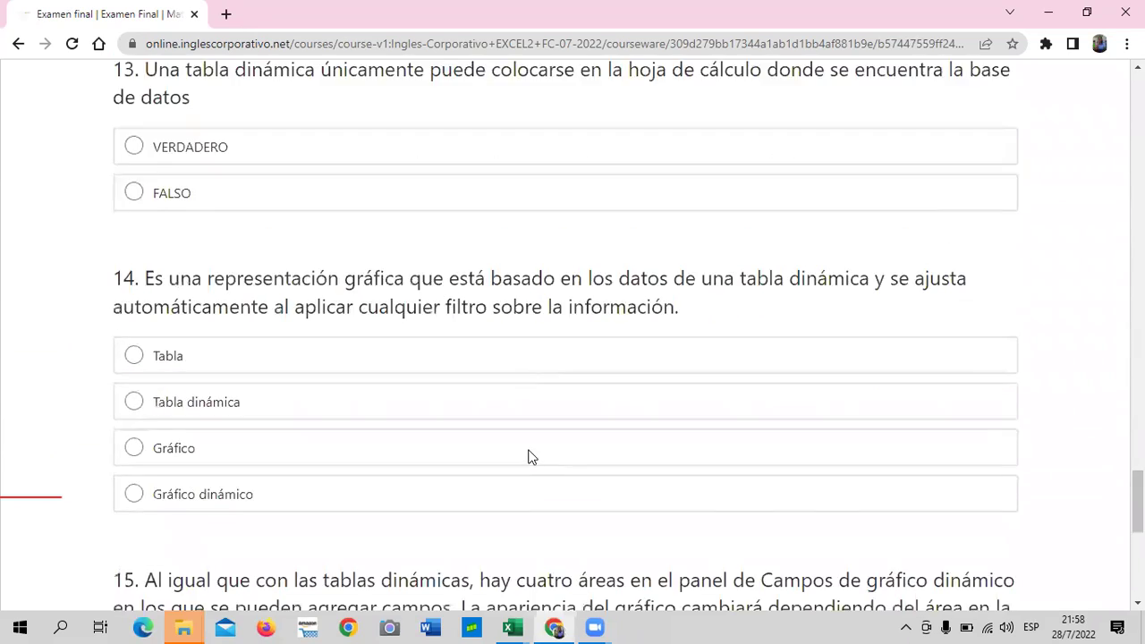
scroll(529, 460, "down", 5)
scroll(529, 460, "down", 1)
scroll(528, 459, "up", 4)
scroll(528, 459, "up", 4)
scroll(528, 459, "up", 5)
scroll(529, 460, "up", 5)
scroll(529, 460, "up", 5)
scroll(528, 458, "up", 5)
scroll(527, 456, "up", 5)
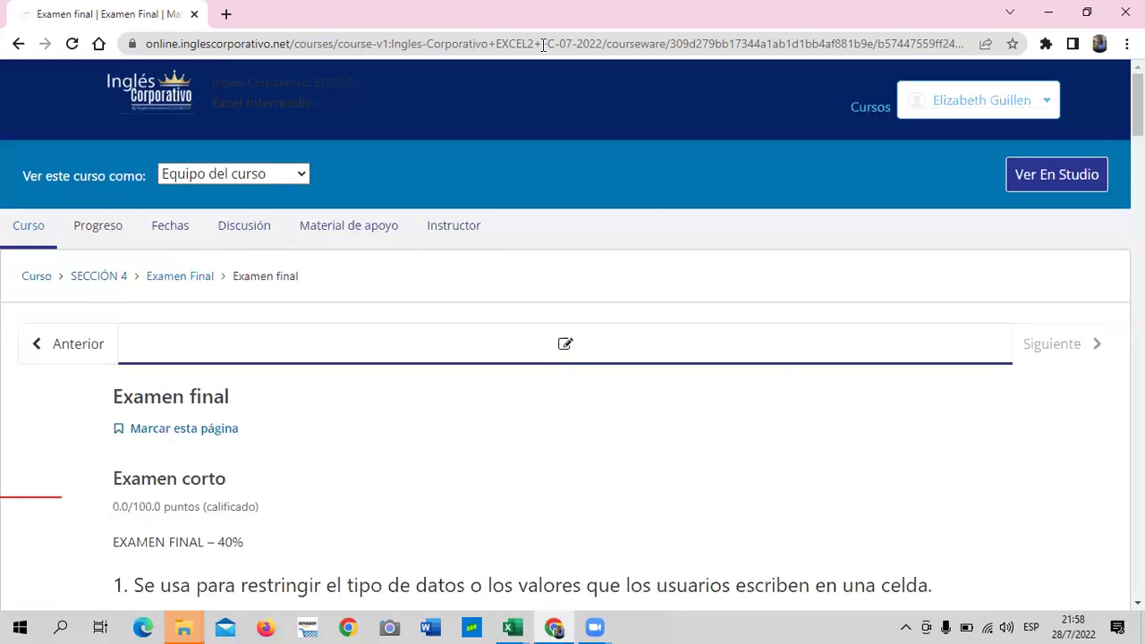